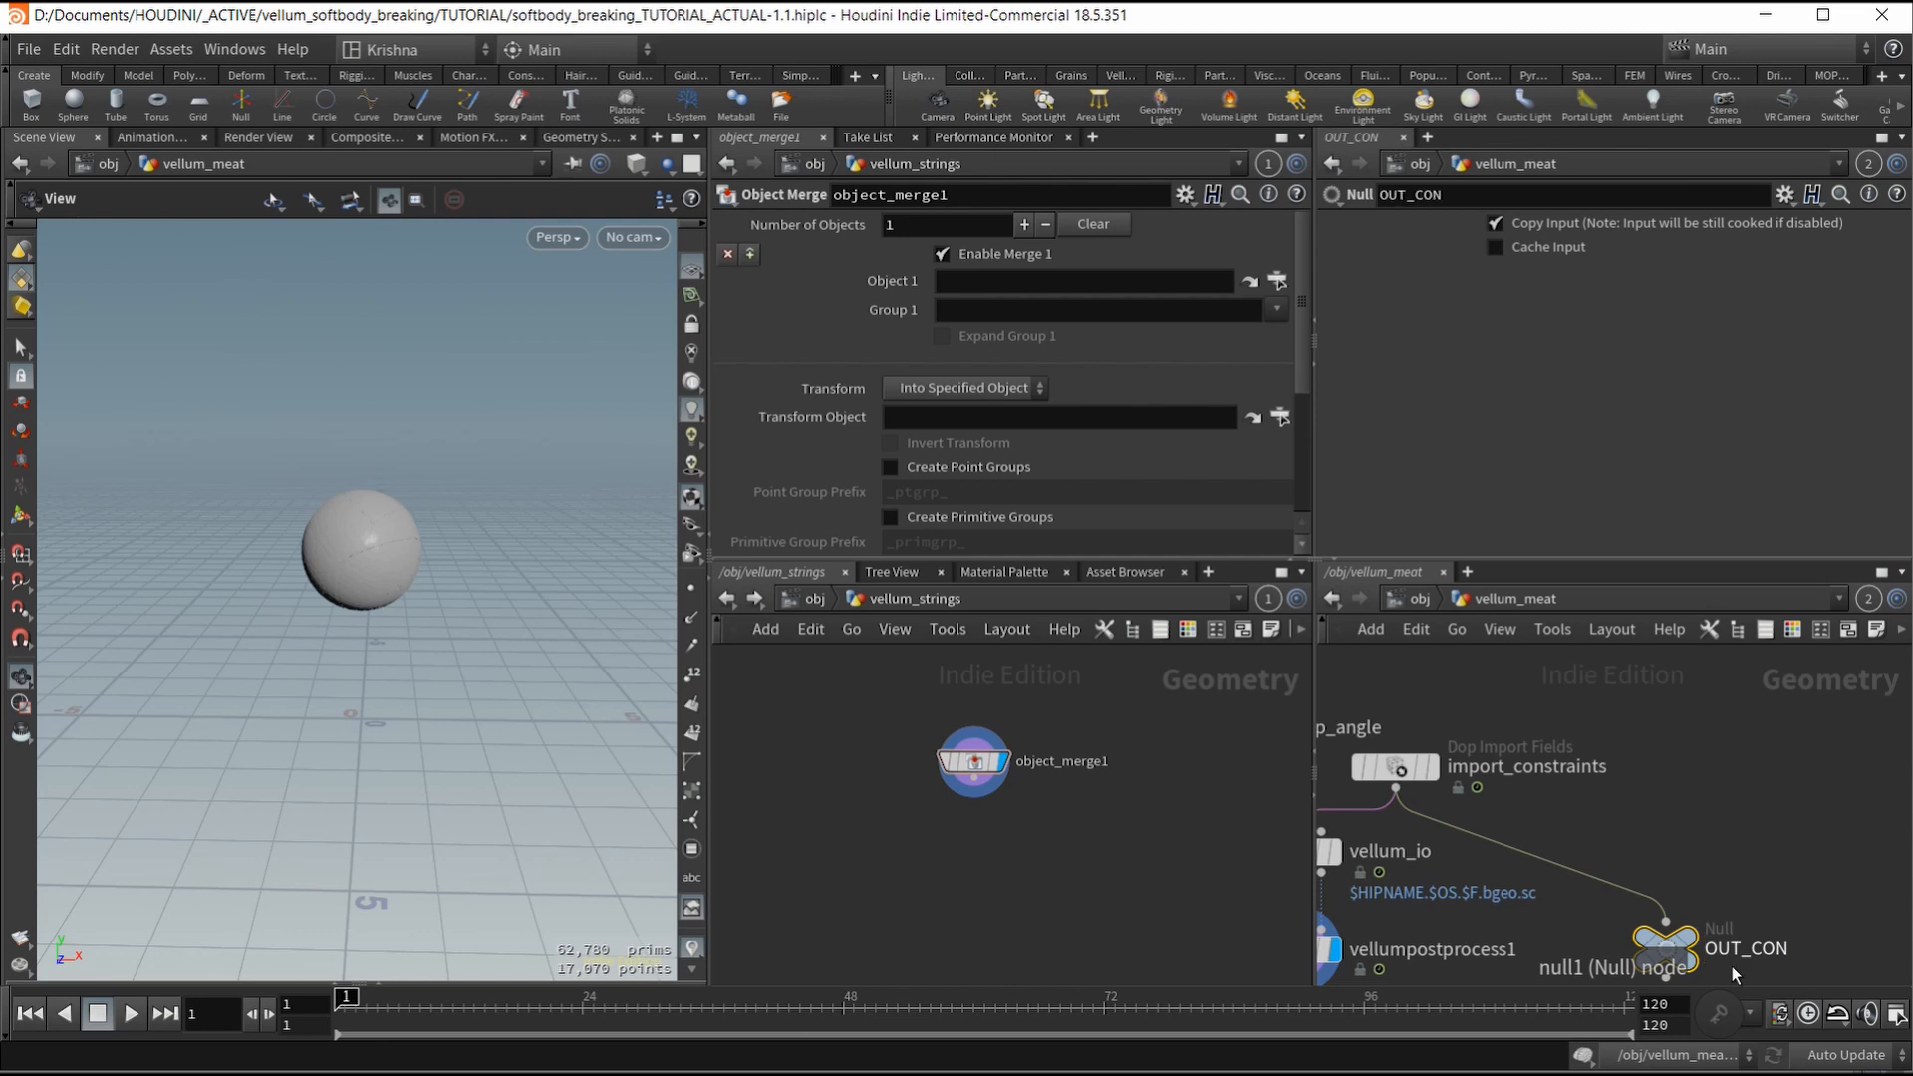
# Step: Point the Object Merge in vellum_strings at vellum_meat's OUT_CON null and set its transform to Into This Object
pyautogui.press('Return')
pyautogui.moveTo(1690, 849); pyautogui.dragTo(1705, 758, button='middle')
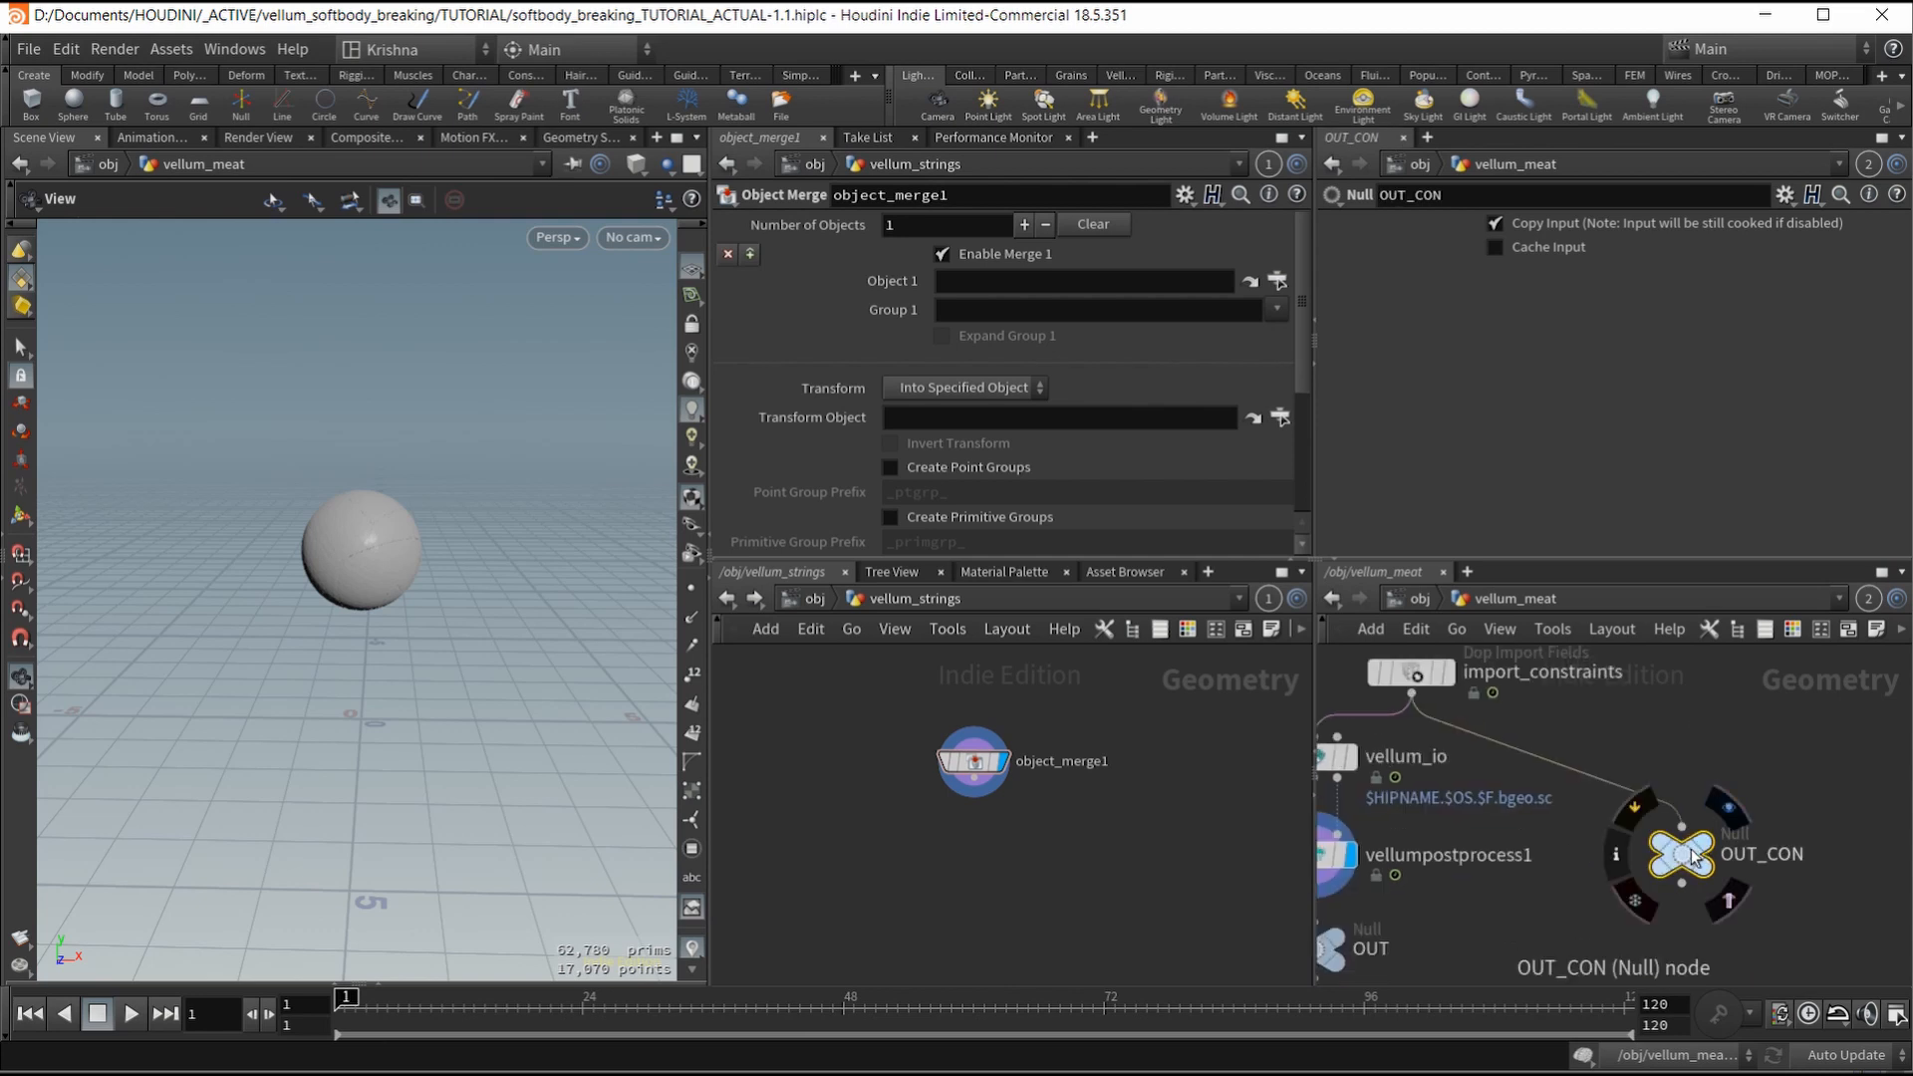
pyautogui.moveTo(1682, 854); pyautogui.dragTo(1192, 382)
pyautogui.moveTo(1120, 297); pyautogui.dragTo(1120, 289)
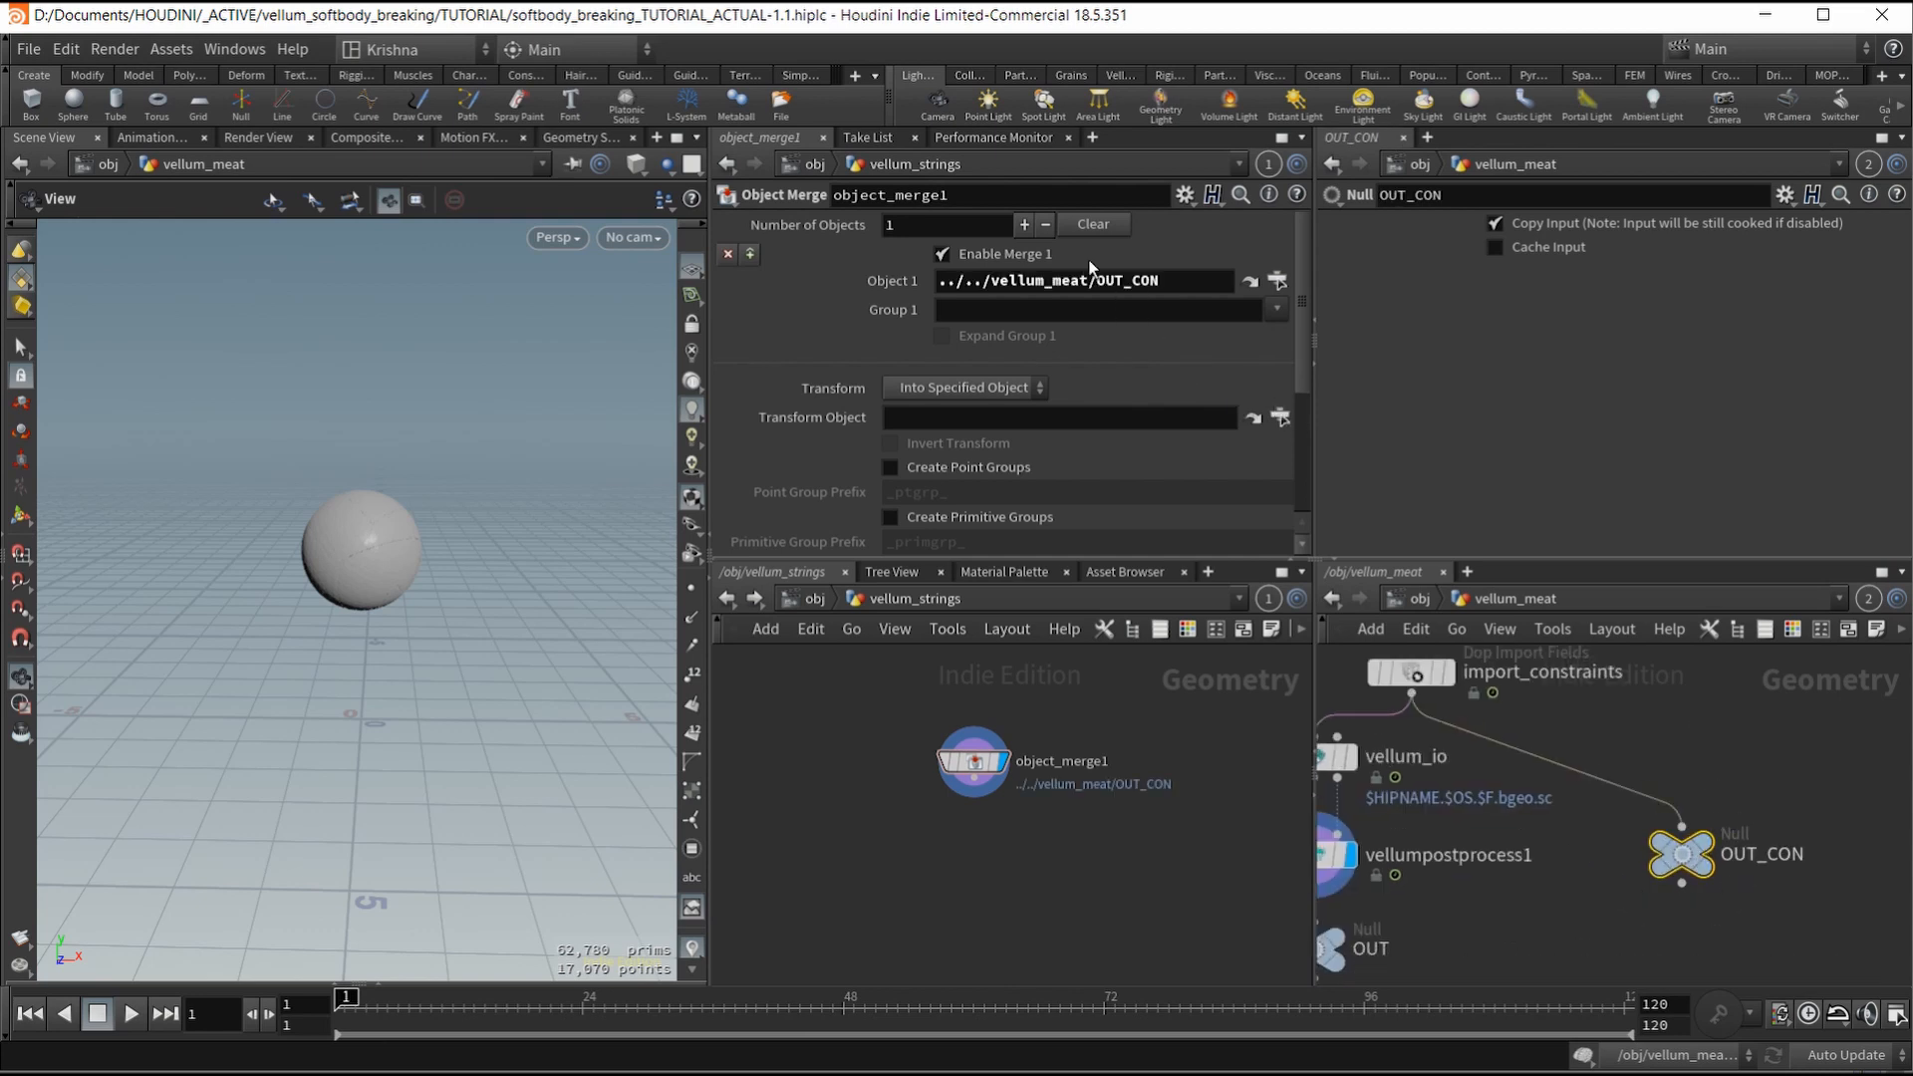
pyautogui.click(971, 388)
pyautogui.click(953, 440)
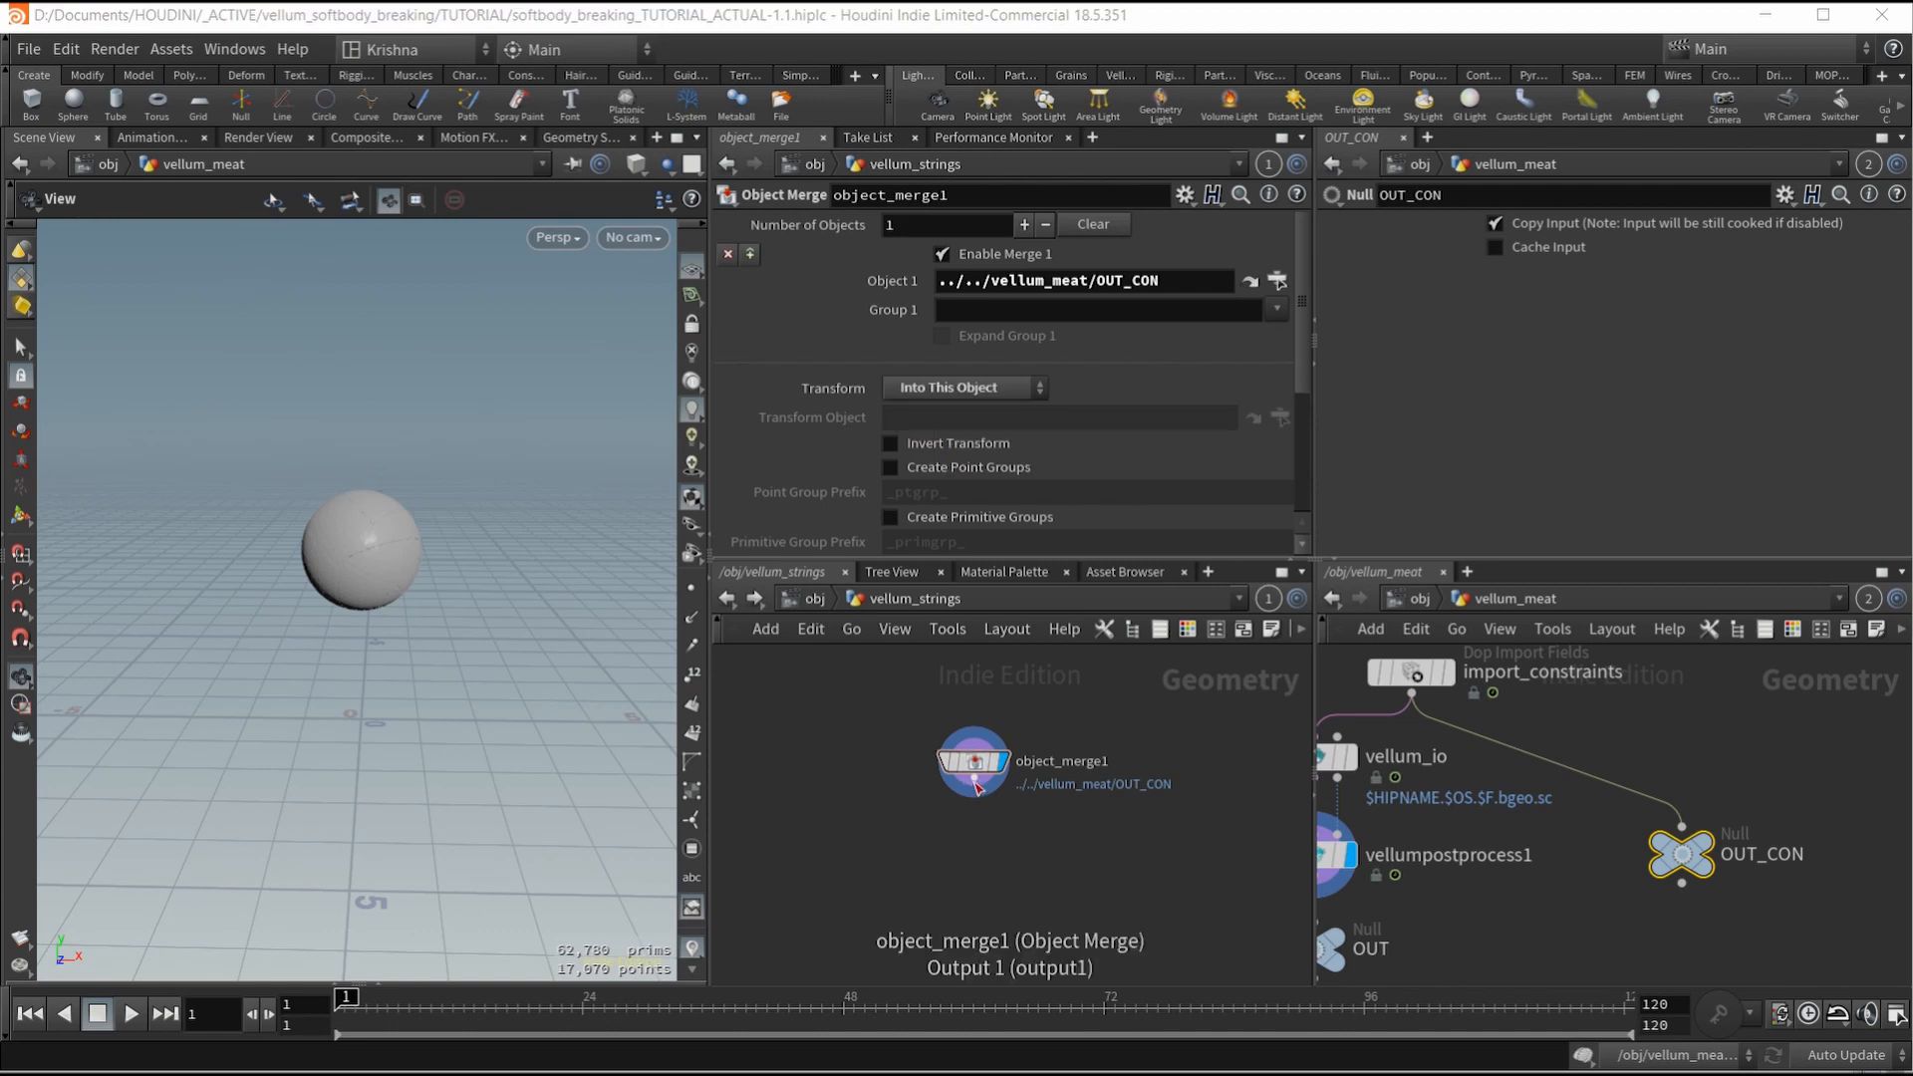
# Step: Add a Delete node after the Object Merge that removes the stretch group
pyautogui.press('Tab')
pyautogui.write('de')
pyautogui.press('Return')
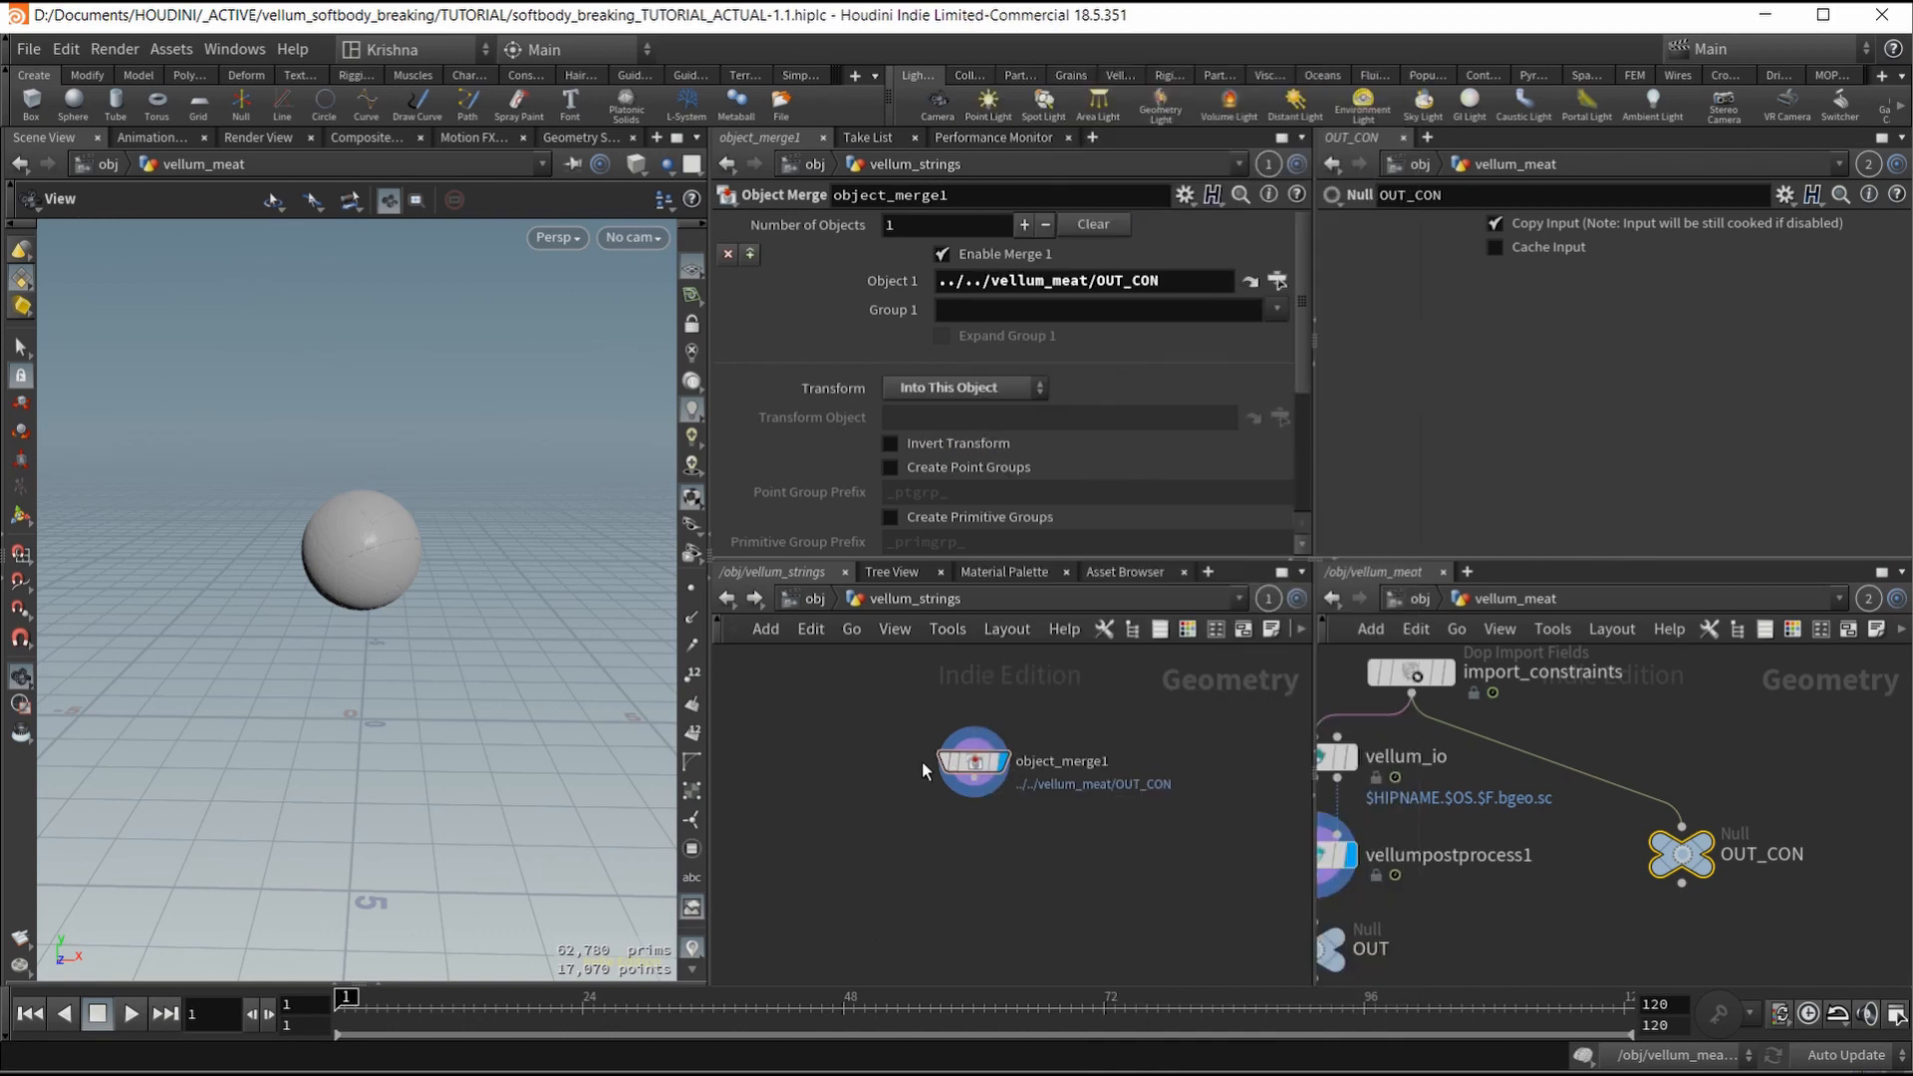
pyautogui.moveTo(870, 717); pyautogui.dragTo(1058, 864)
pyautogui.press('Tab')
pyautogui.write('de')
pyautogui.press('Return')
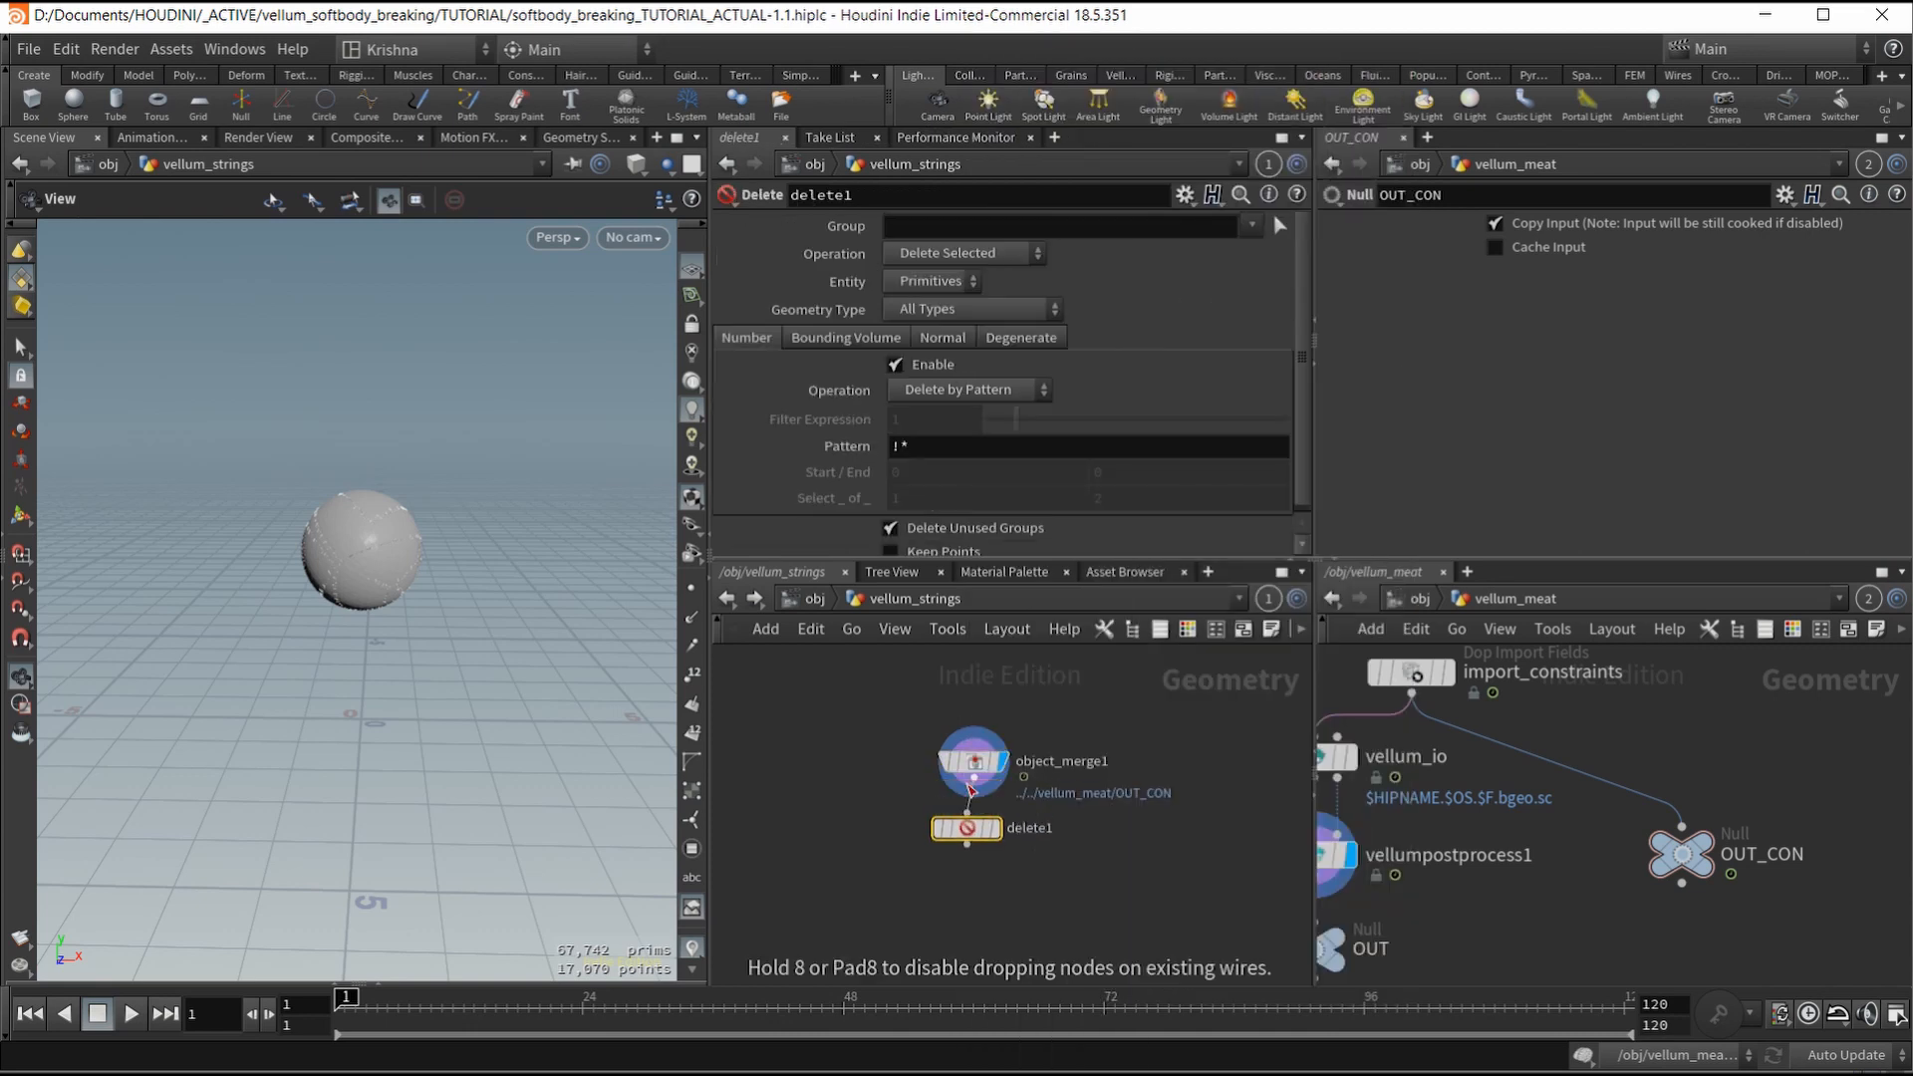
pyautogui.click(966, 828)
pyautogui.click(1253, 225)
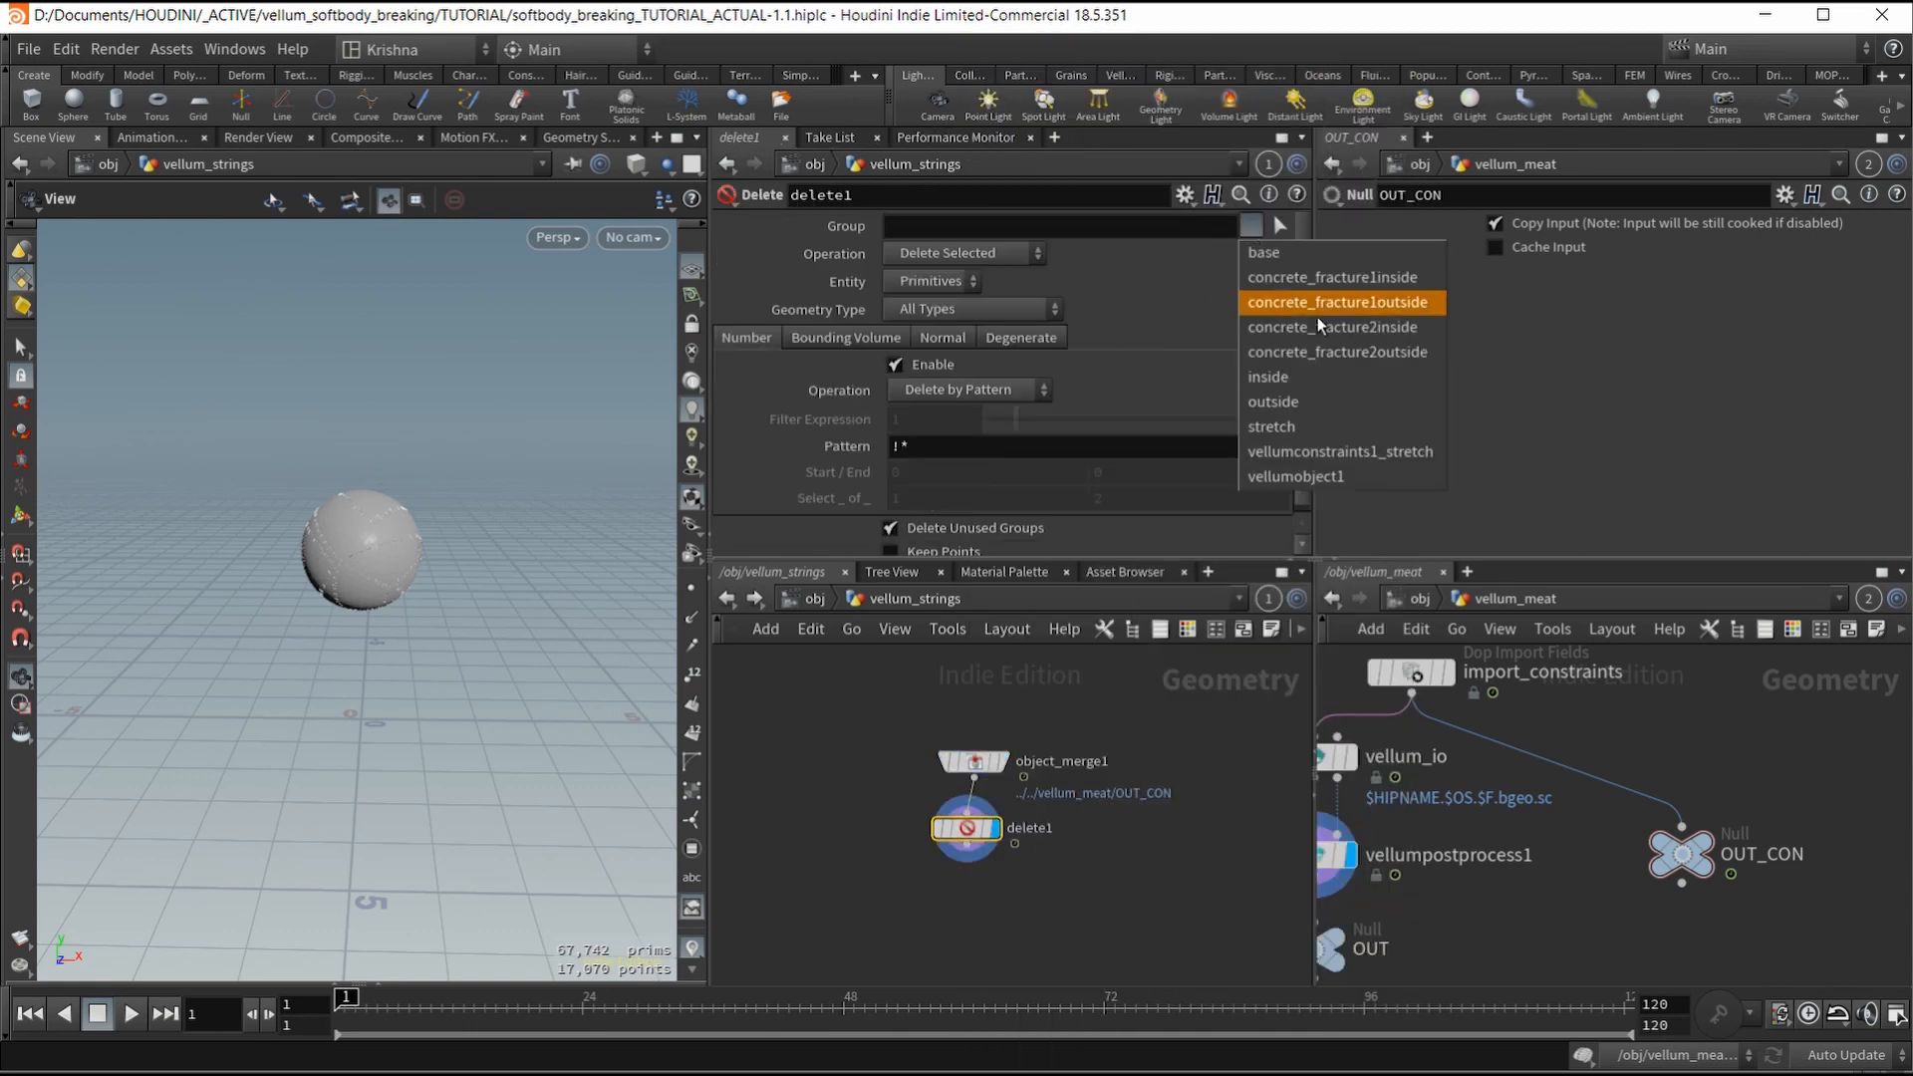
pyautogui.click(1299, 429)
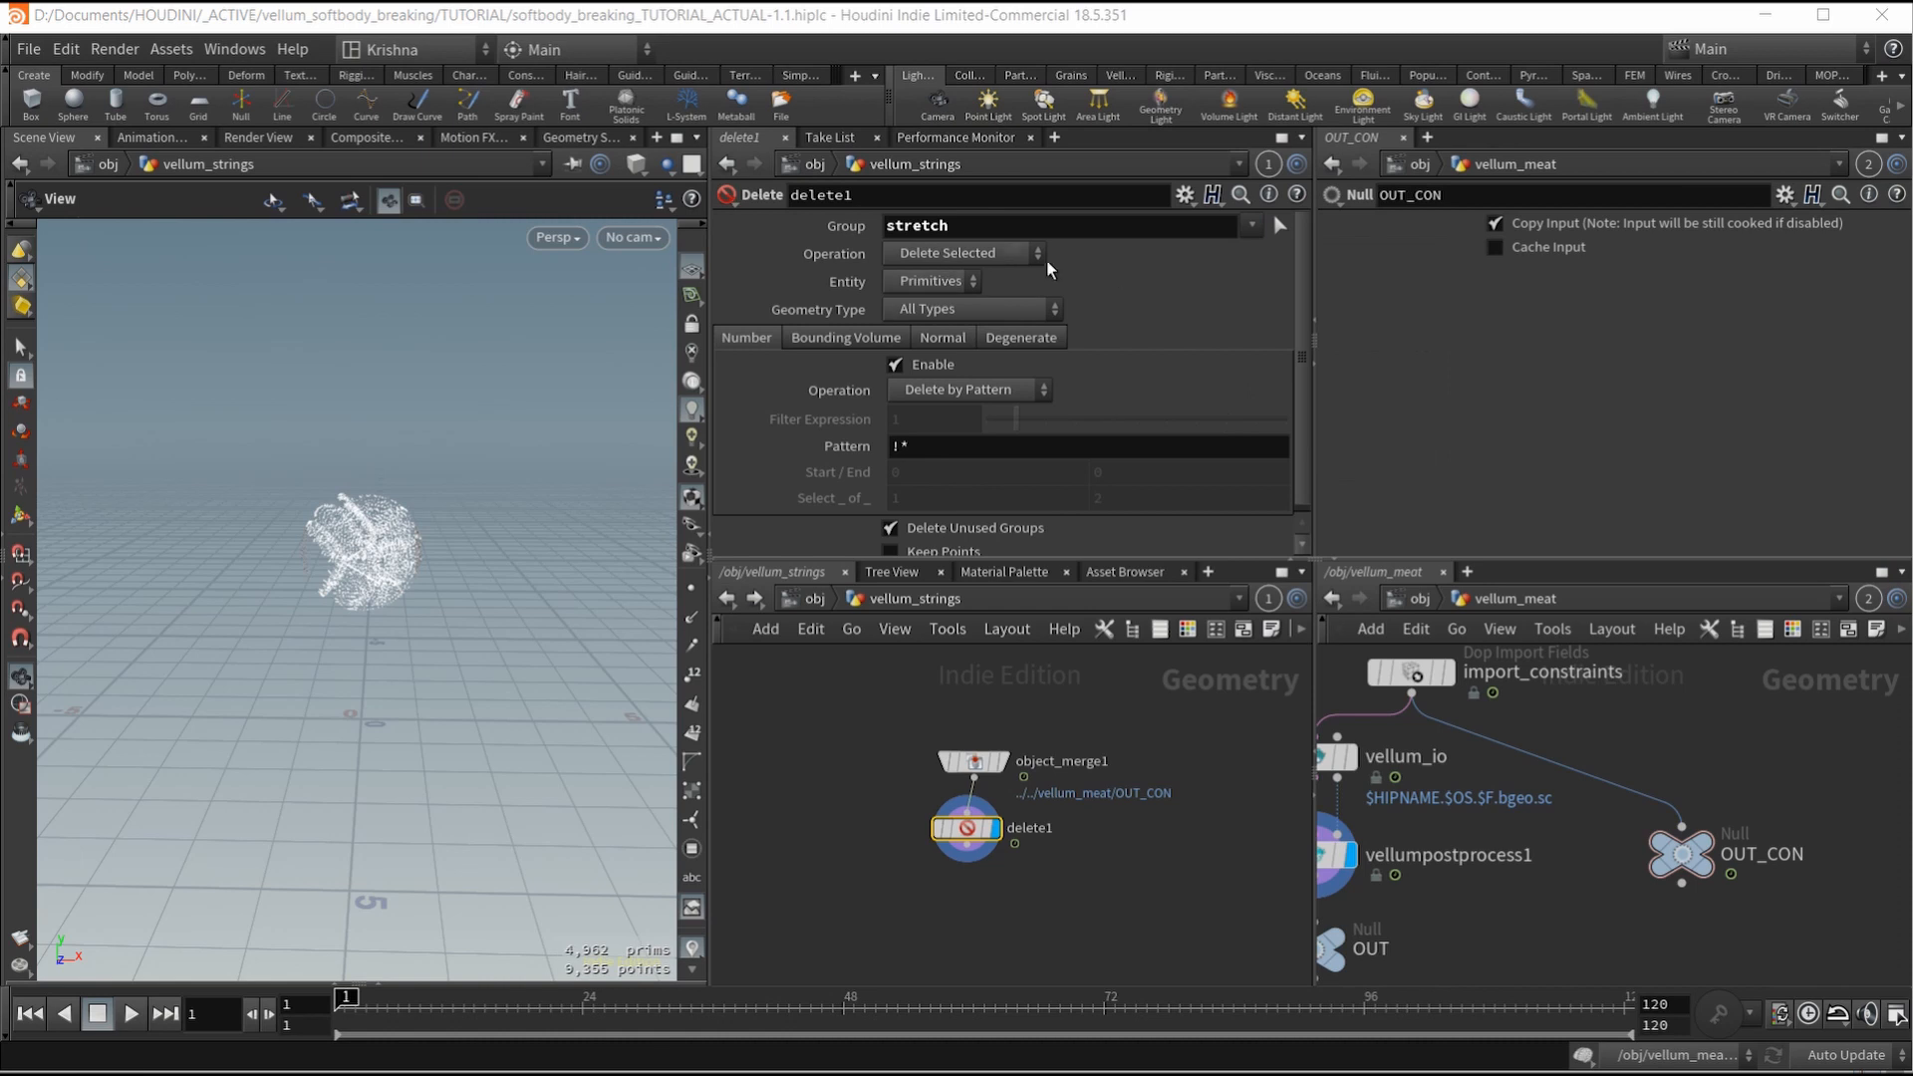
pyautogui.scroll(5, 421, 561)
pyautogui.scroll(5, 421, 561)
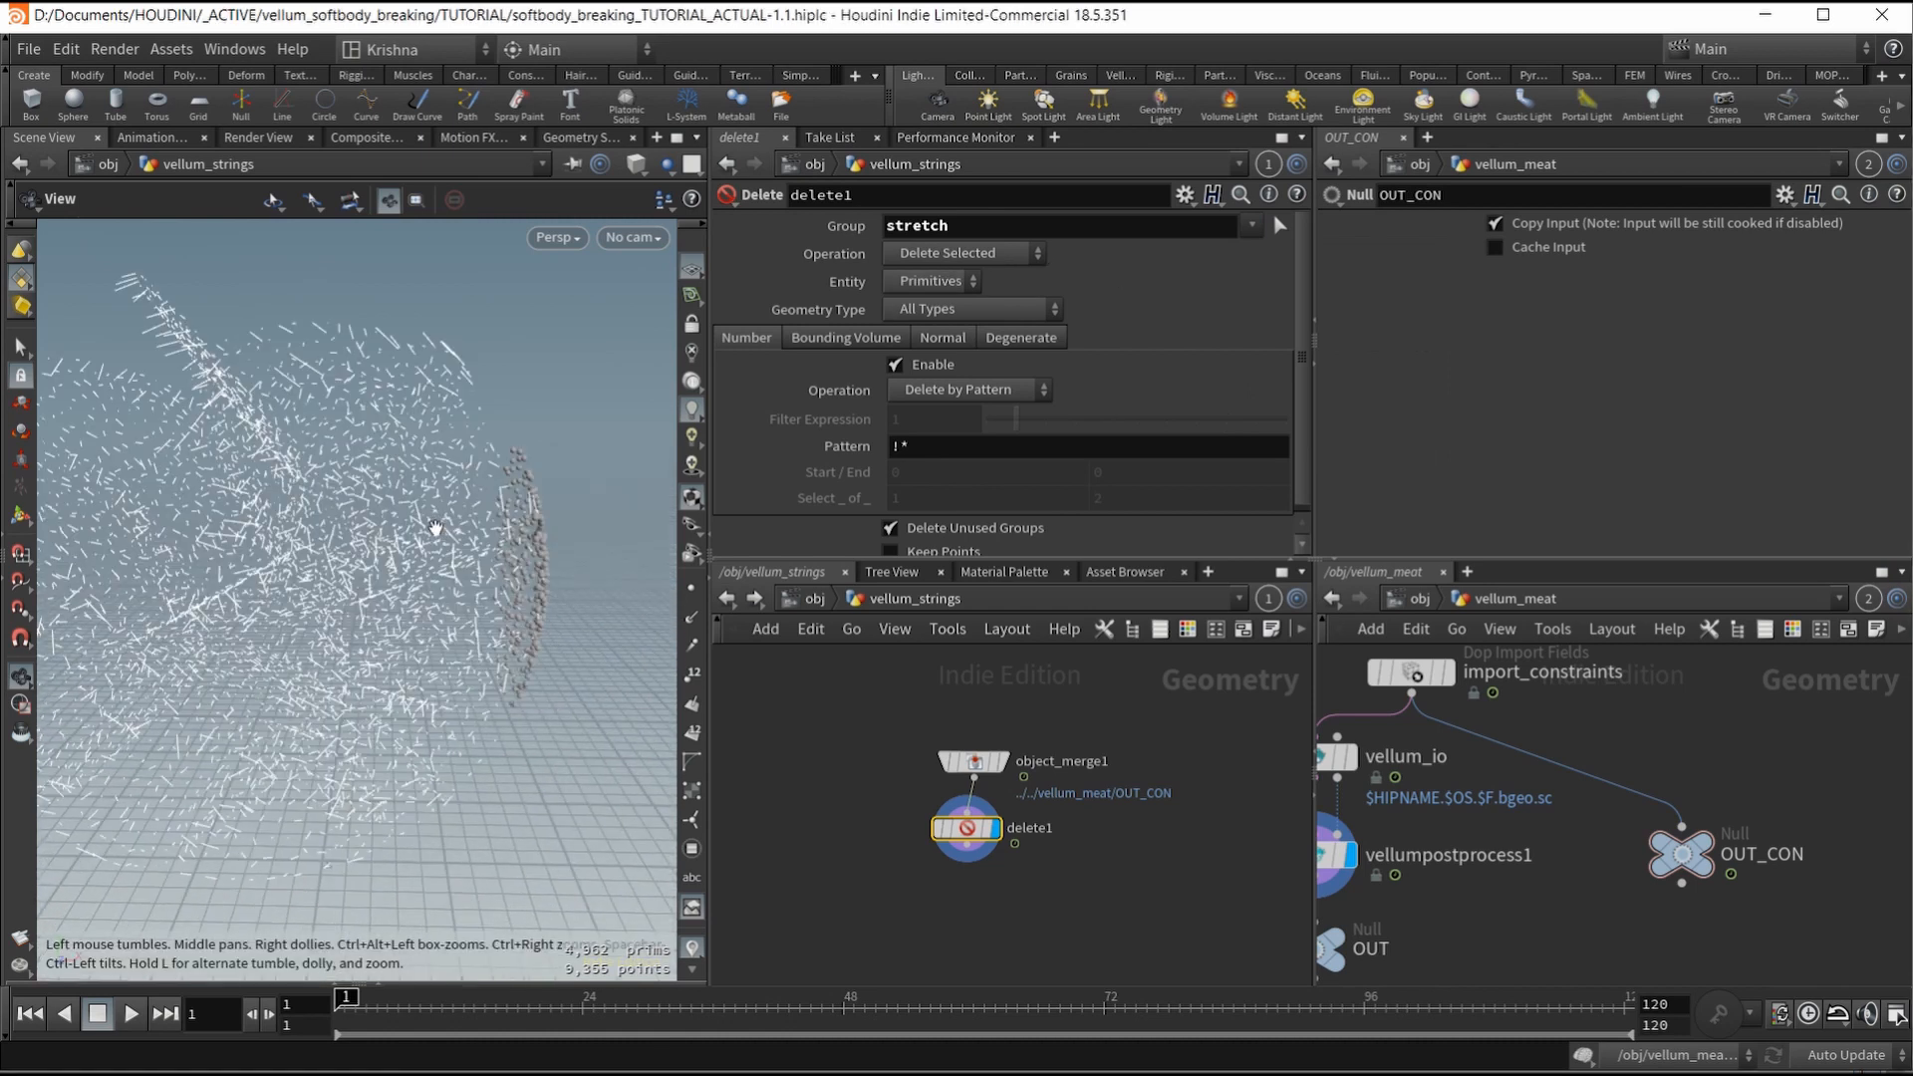
pyautogui.moveTo(586, 594); pyautogui.dragTo(530, 489)
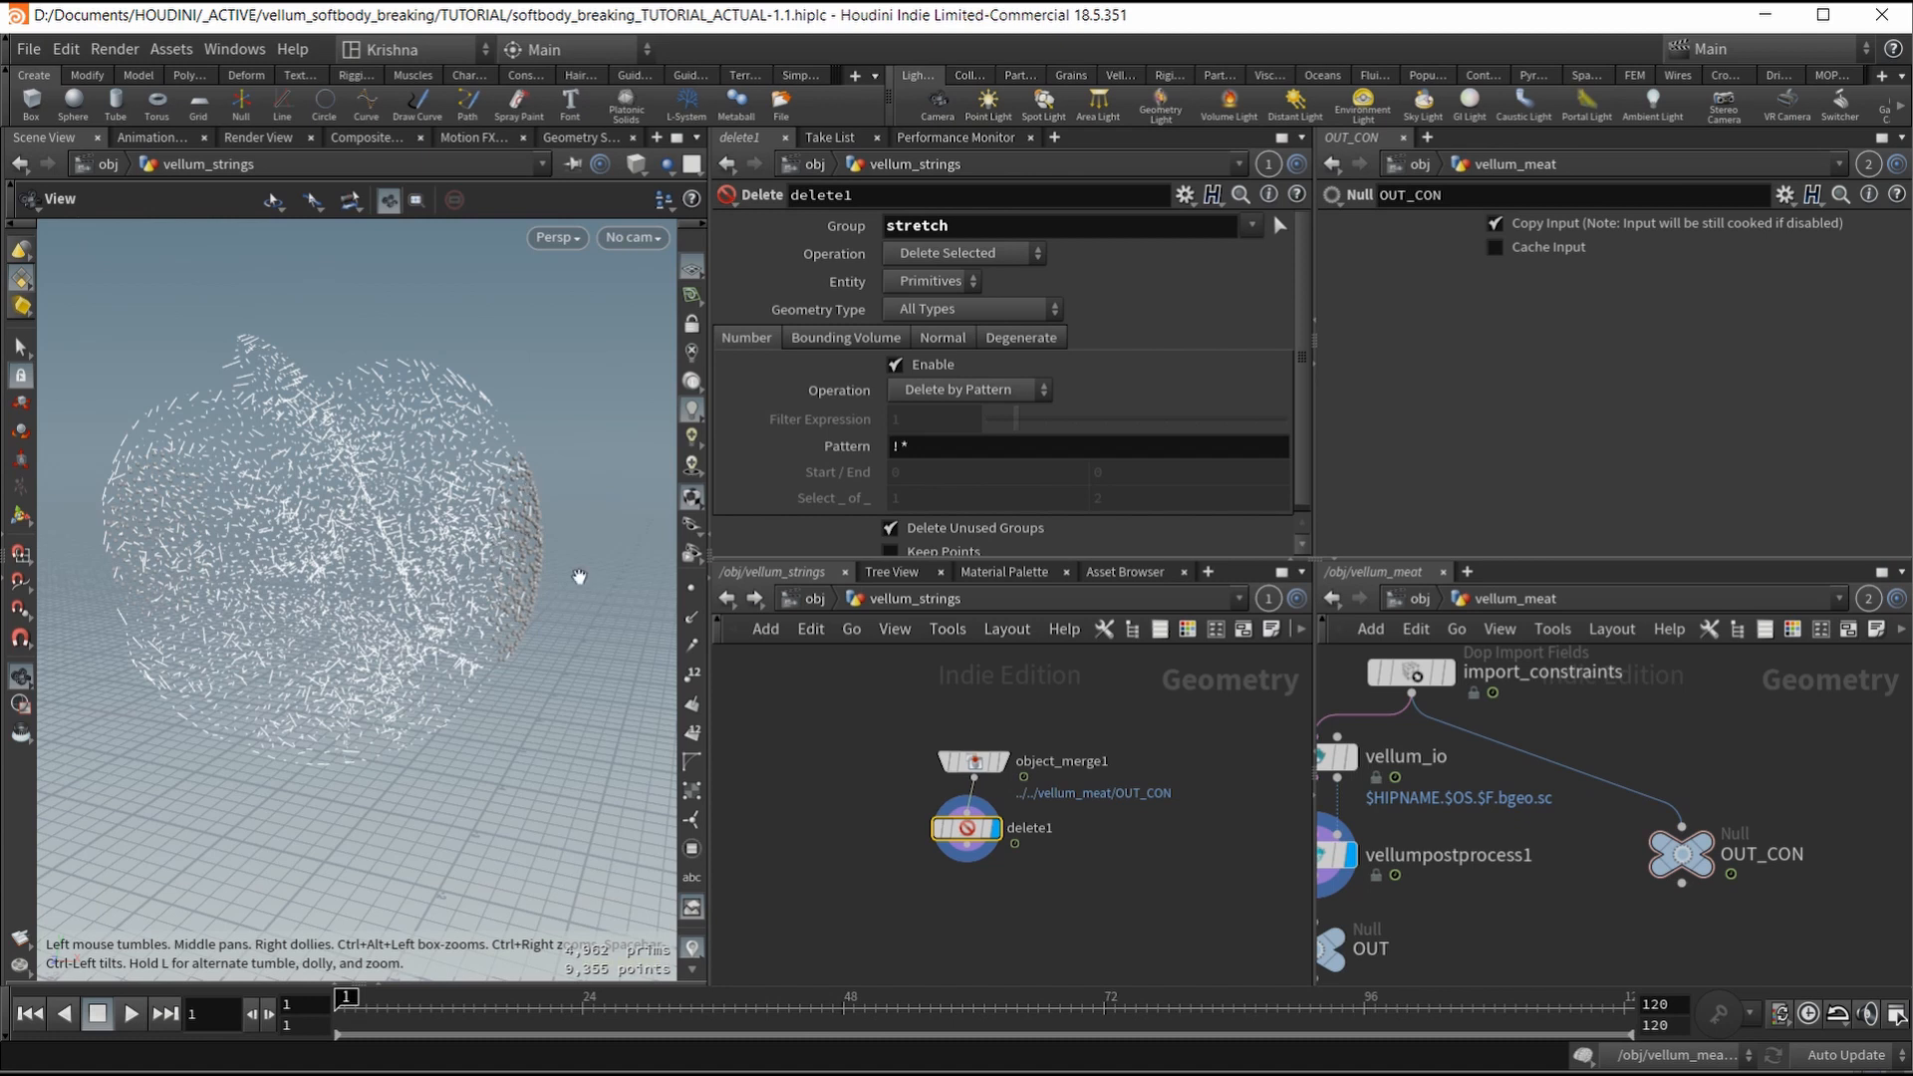
# Step: Add a second Delete node that keeps only the vellumconstraints1_stretch group, using Delete Non-Selected
pyautogui.press('Tab')
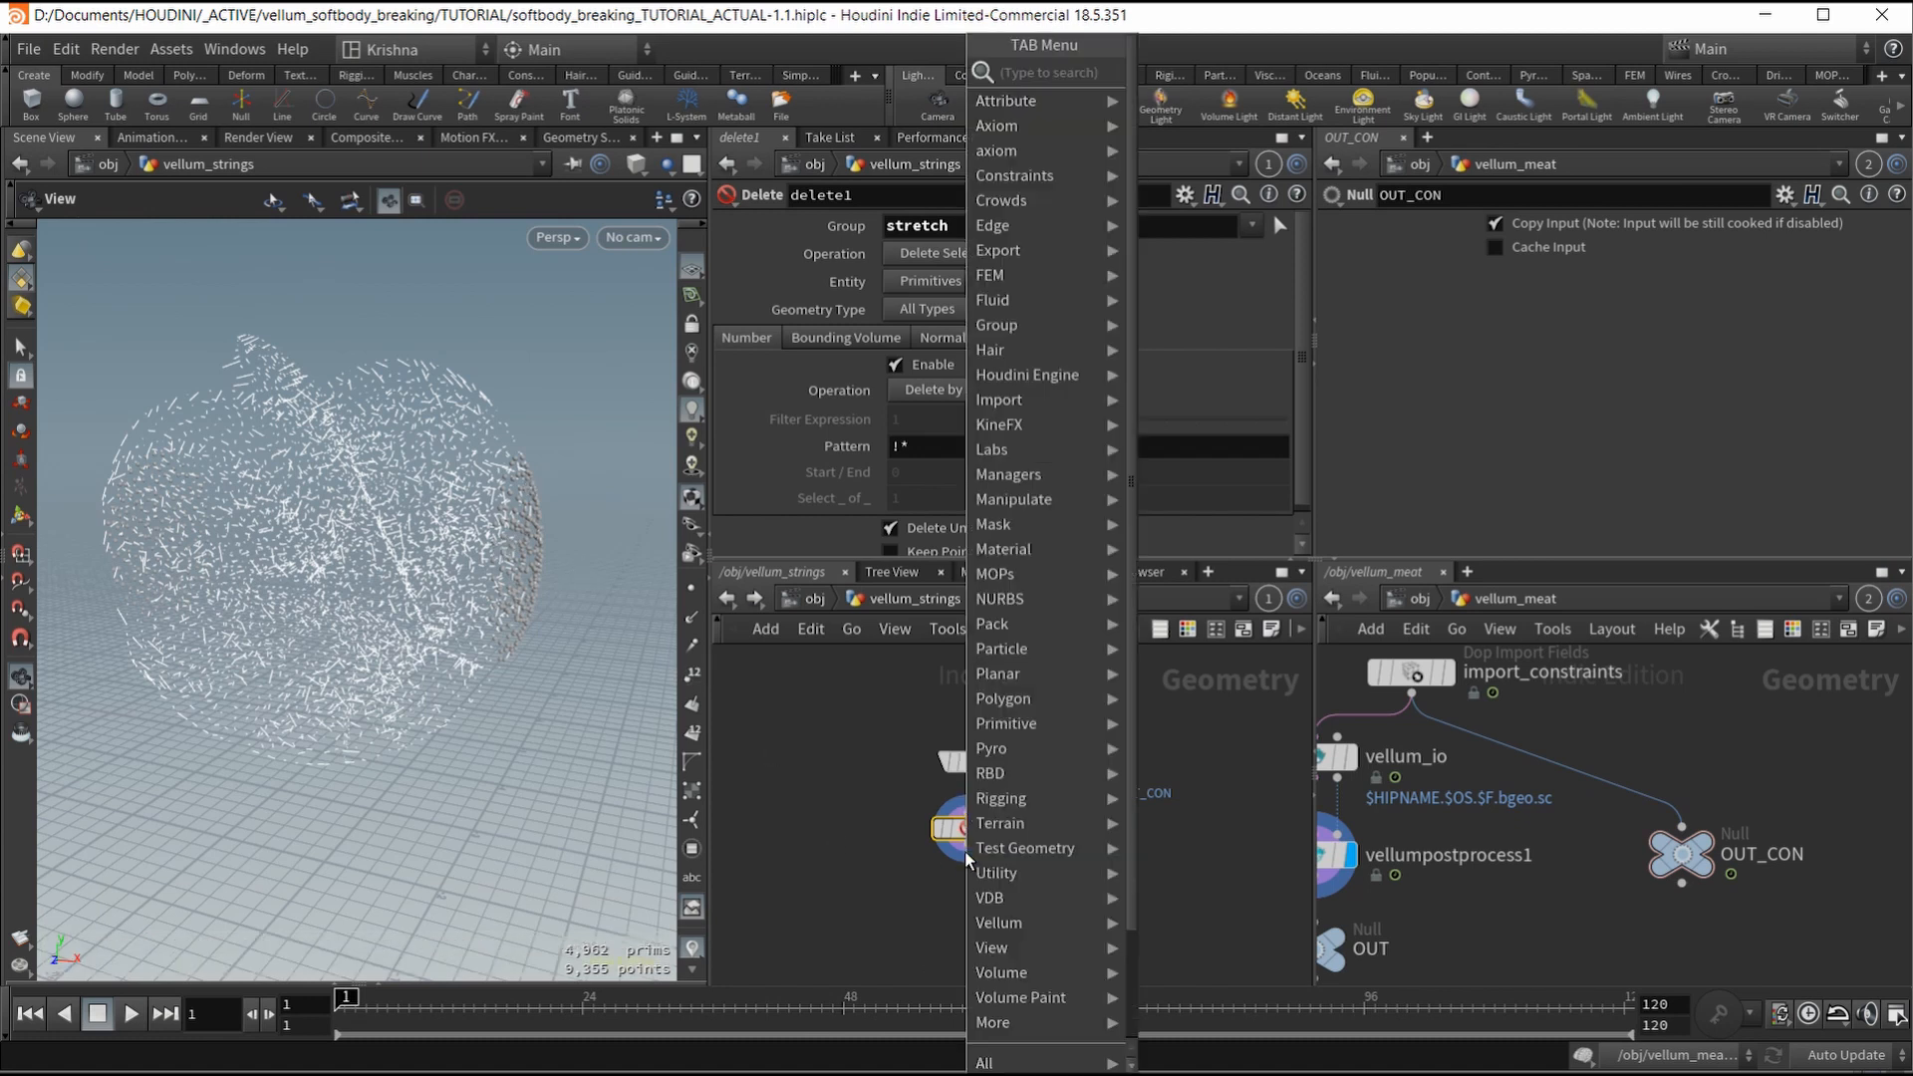
pyautogui.write('delete')
pyautogui.press('Return')
pyautogui.click(968, 857)
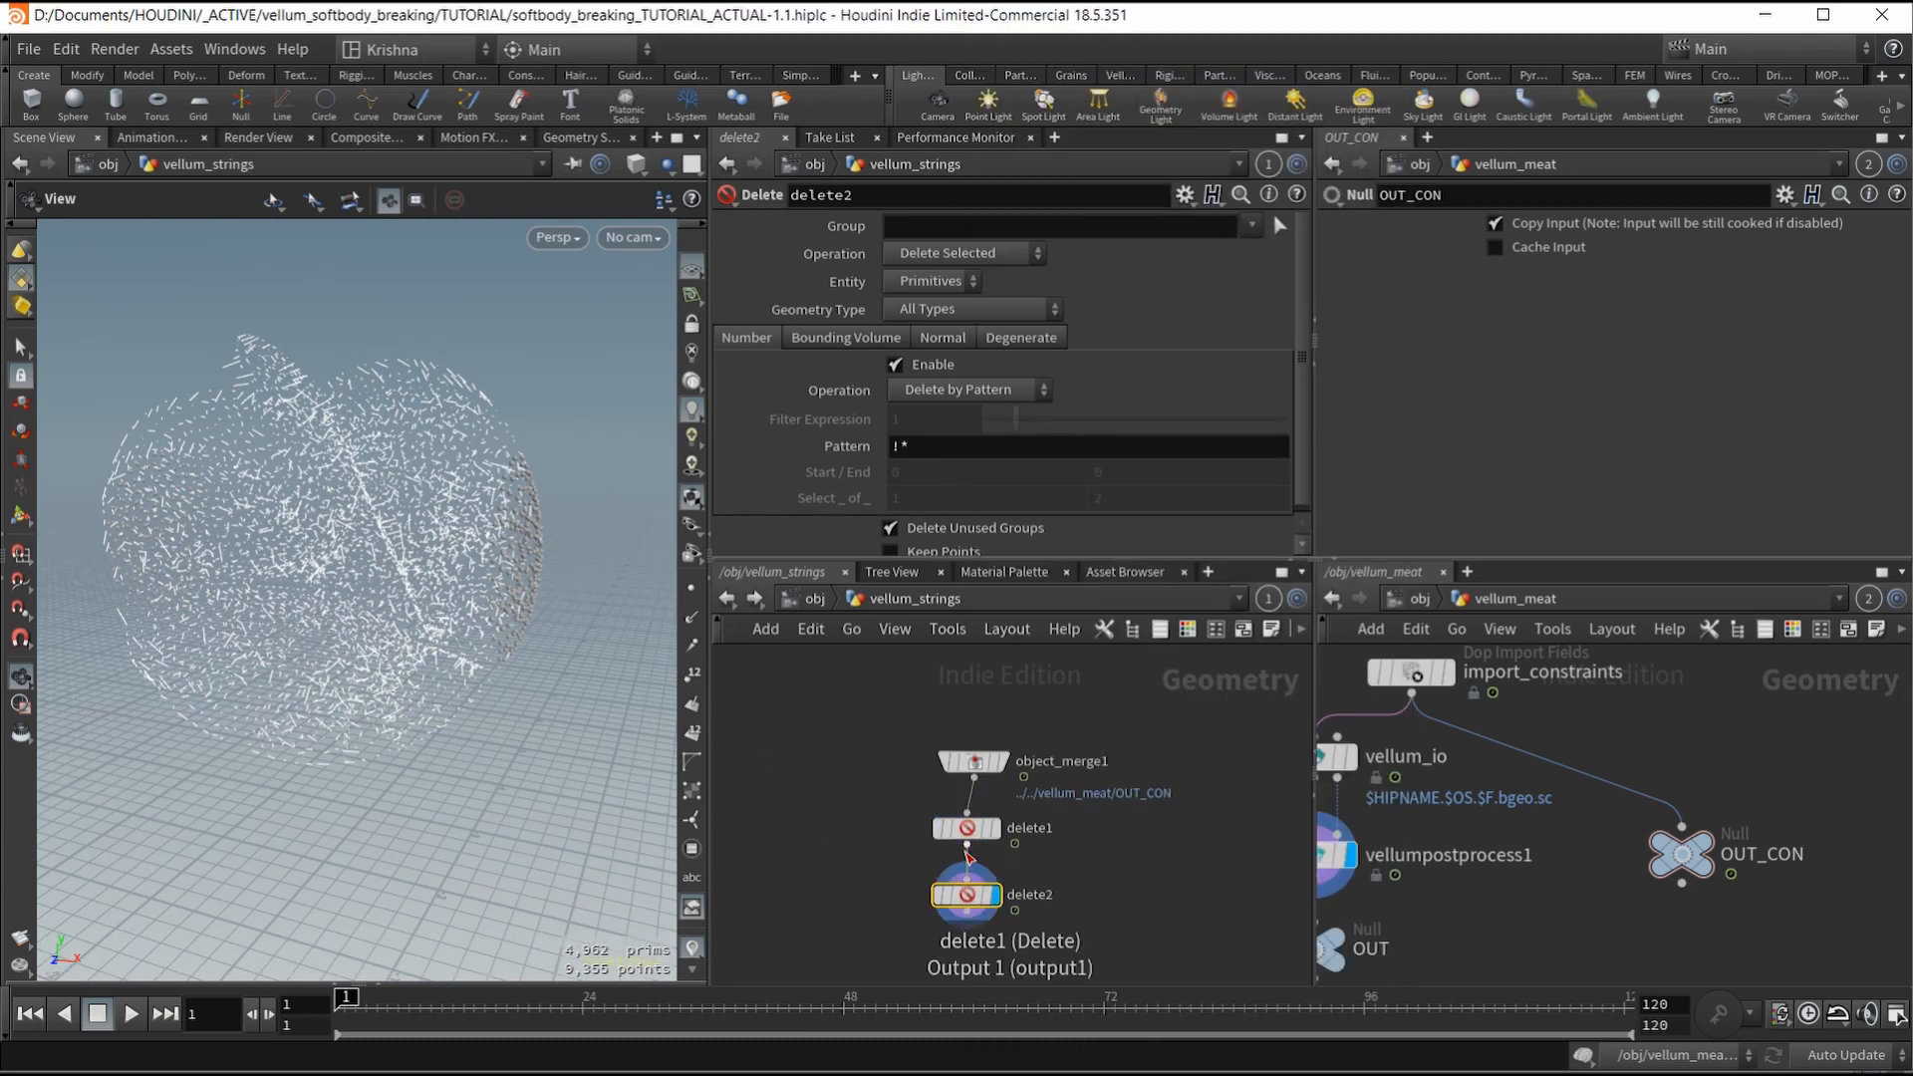
pyautogui.click(1252, 226)
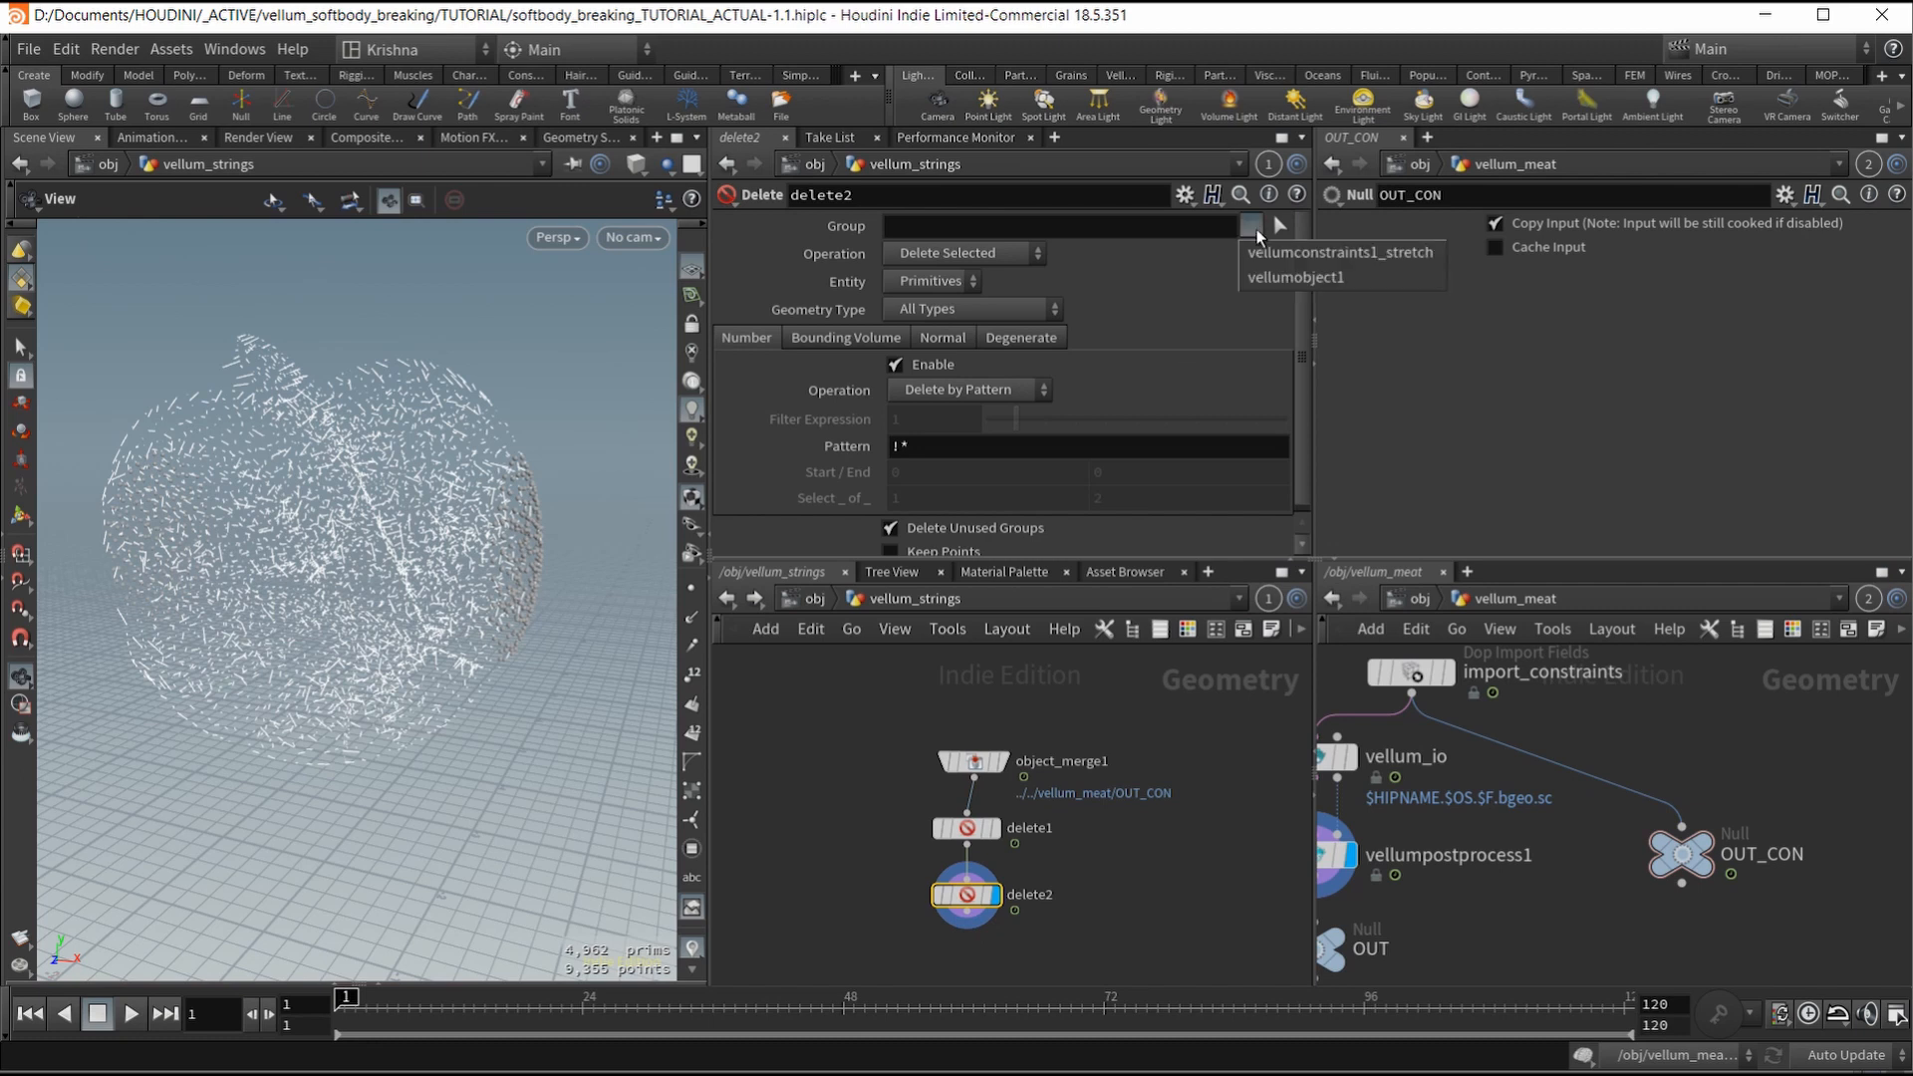
pyautogui.click(1305, 250)
pyautogui.click(1014, 261)
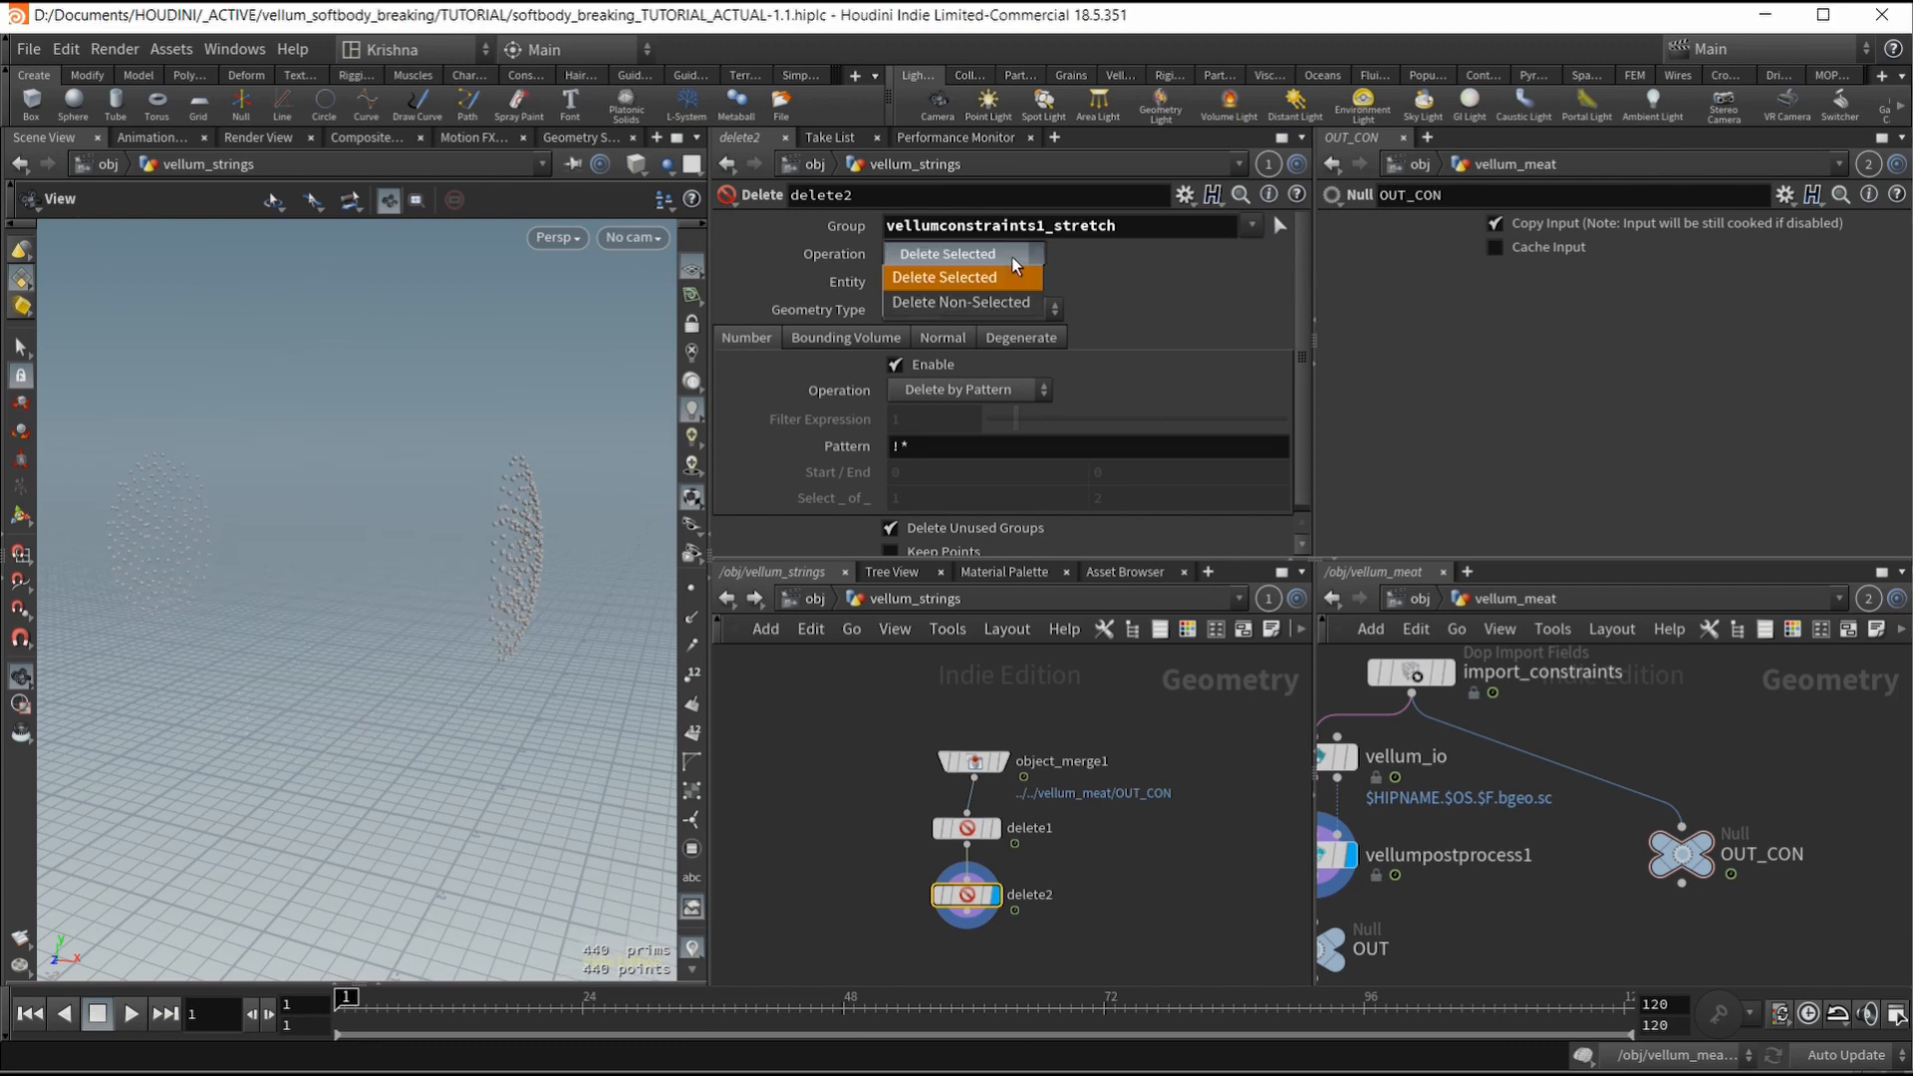
pyautogui.click(984, 302)
pyautogui.scroll(-2, 407, 518)
pyautogui.moveTo(434, 530)
pyautogui.mouseDown()
pyautogui.moveTo(407, 518)
pyautogui.moveTo(411, 499)
pyautogui.moveTo(448, 514)
pyautogui.moveTo(415, 504)
pyautogui.moveTo(438, 491)
pyautogui.moveTo(425, 504)
pyautogui.mouseUp()
pyautogui.scroll(-2, 414, 504)
pyautogui.scroll(-1, 422, 502)
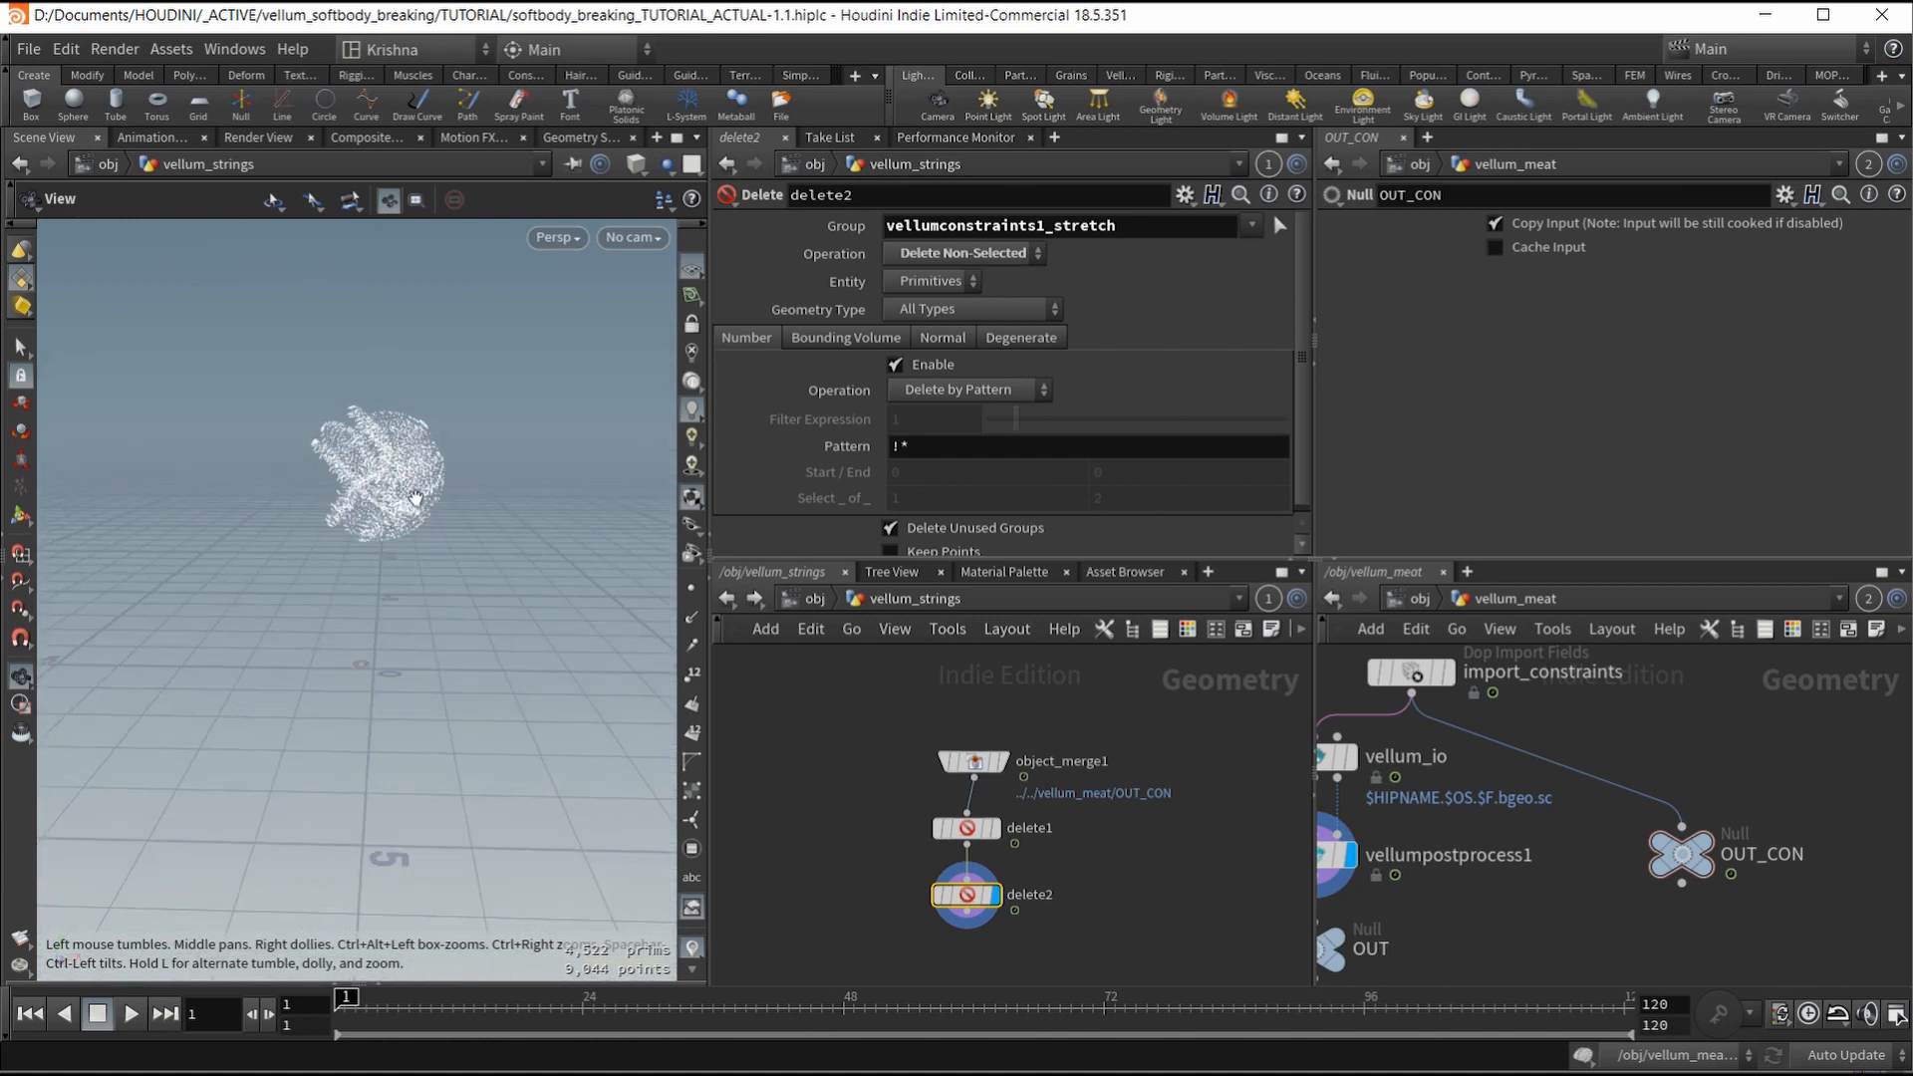
# Step: Create a DOP Network named strings_sim beside the delete chain and make it the current simulation
pyautogui.moveTo(1148, 903); pyautogui.dragTo(1100, 818, button='middle')
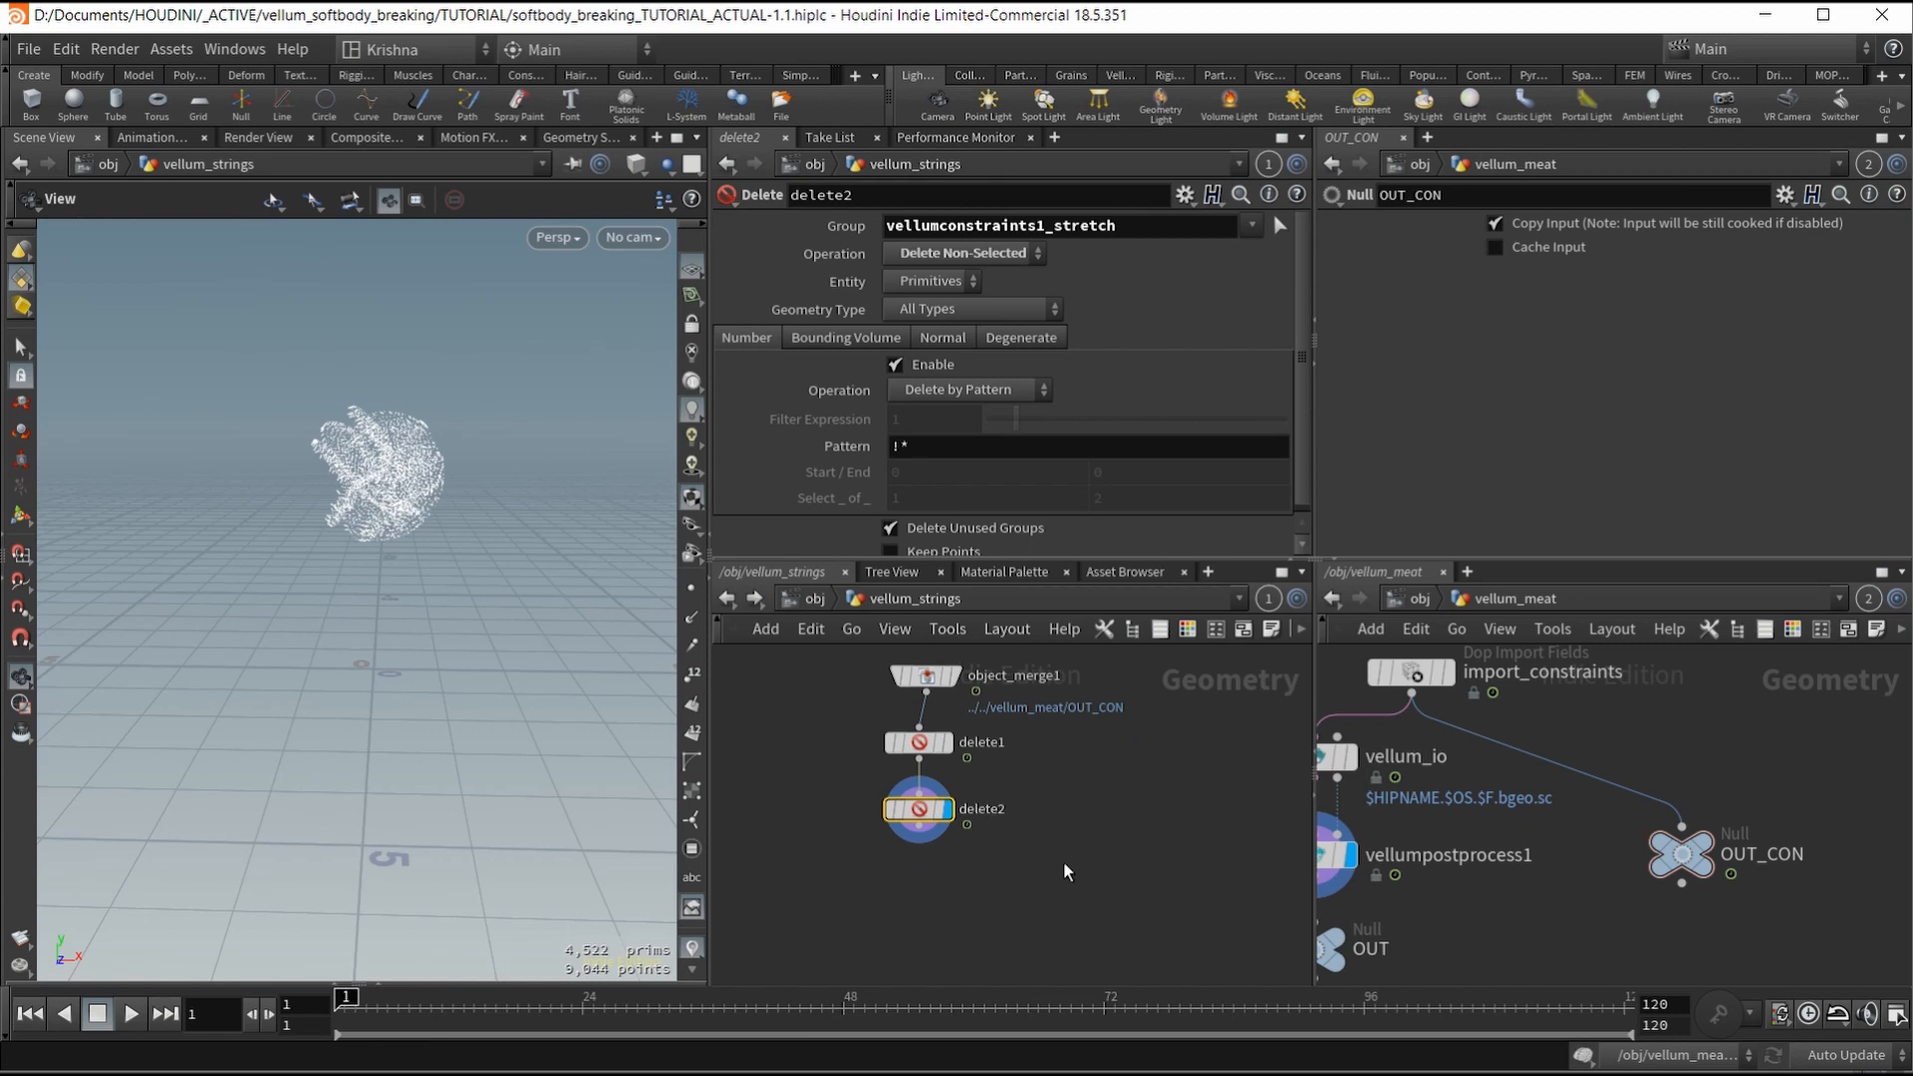
pyautogui.scroll(-4, 1036, 861)
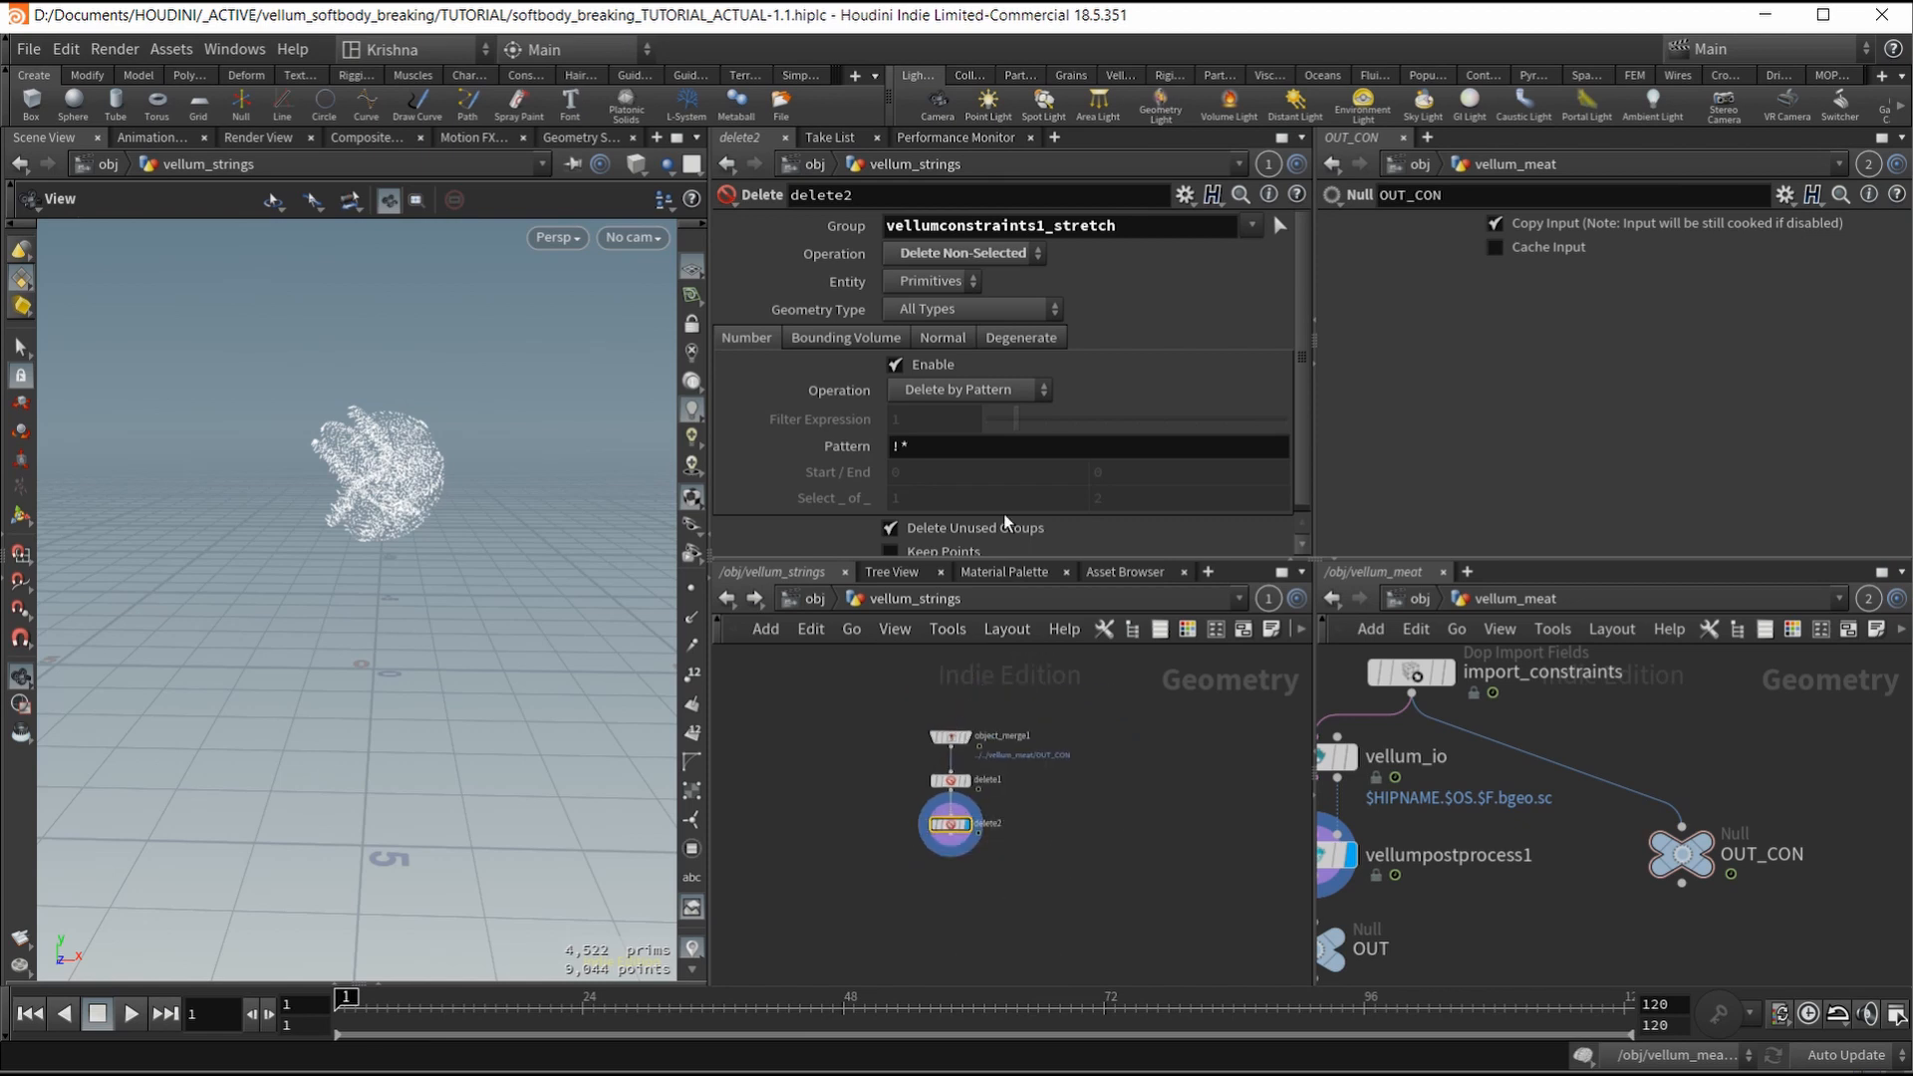
pyautogui.click(1121, 79)
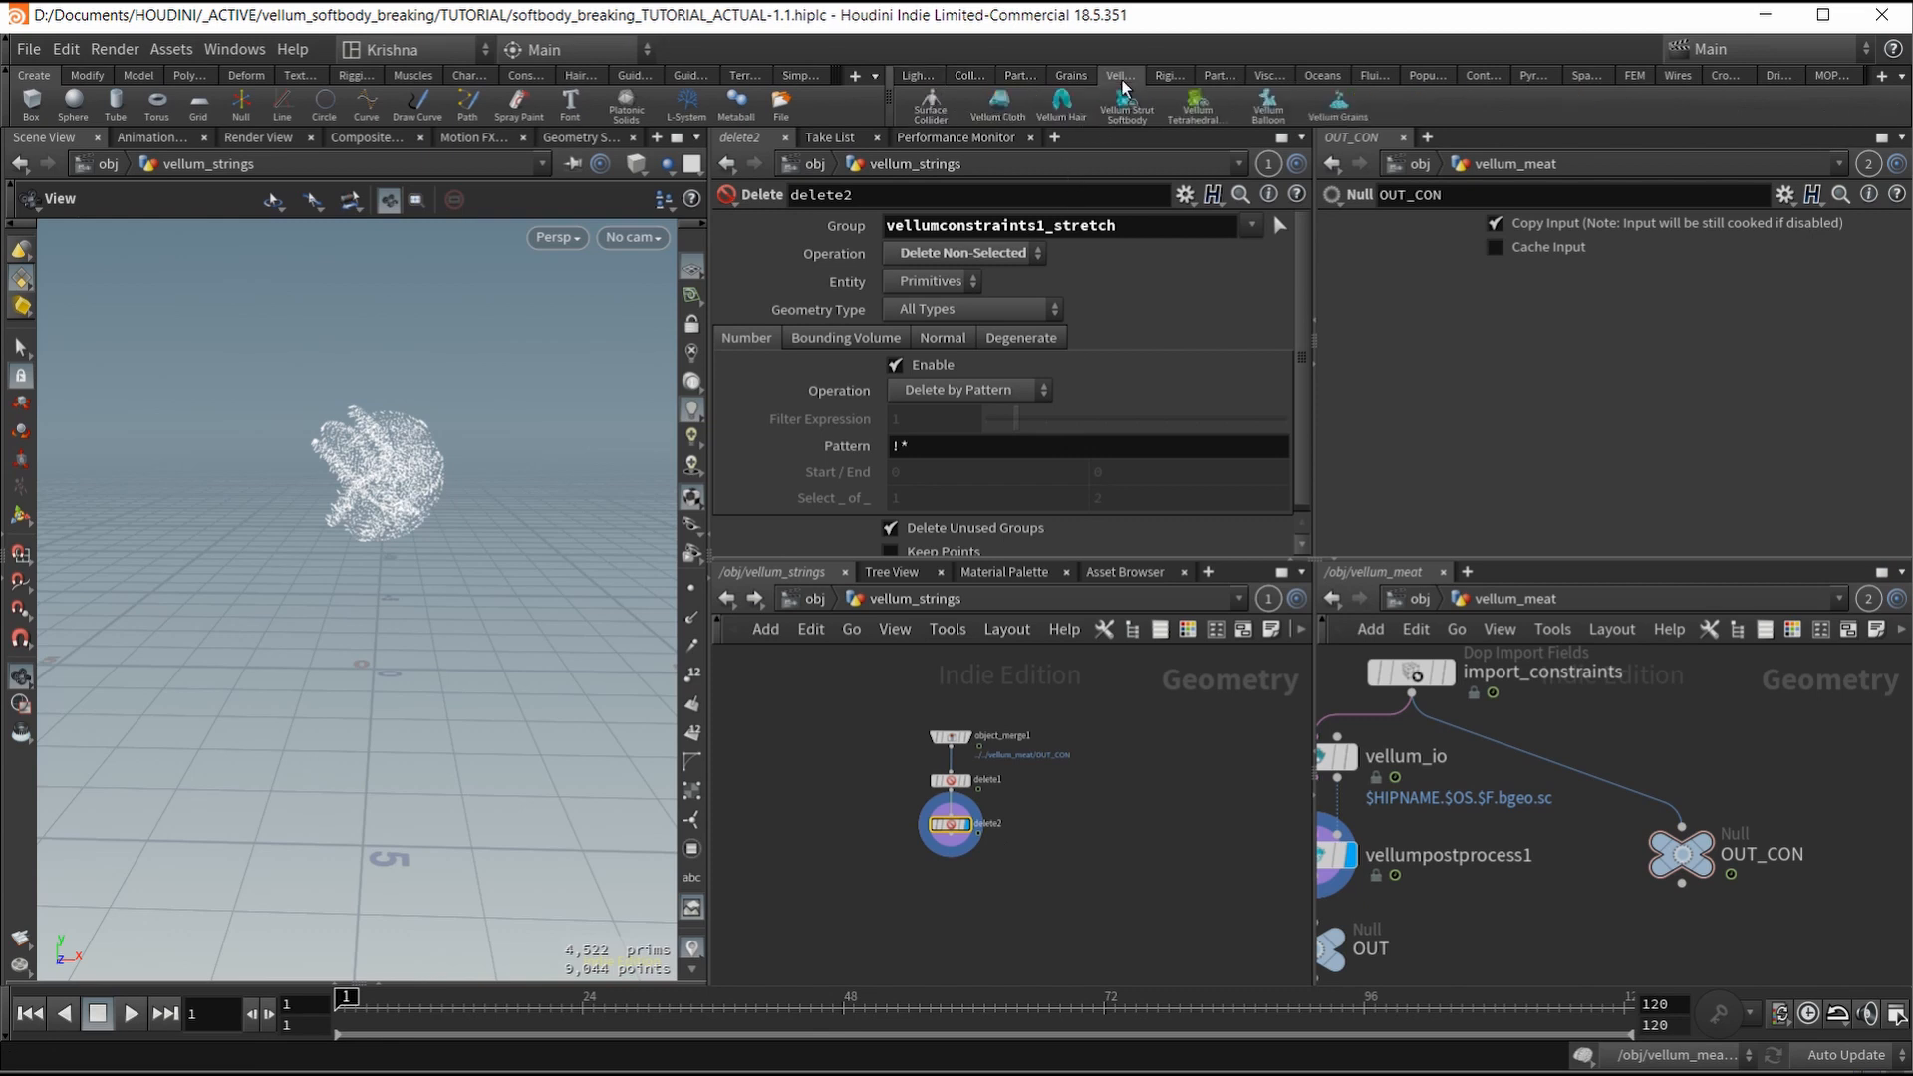
pyautogui.press('Tab')
pyautogui.write('do')
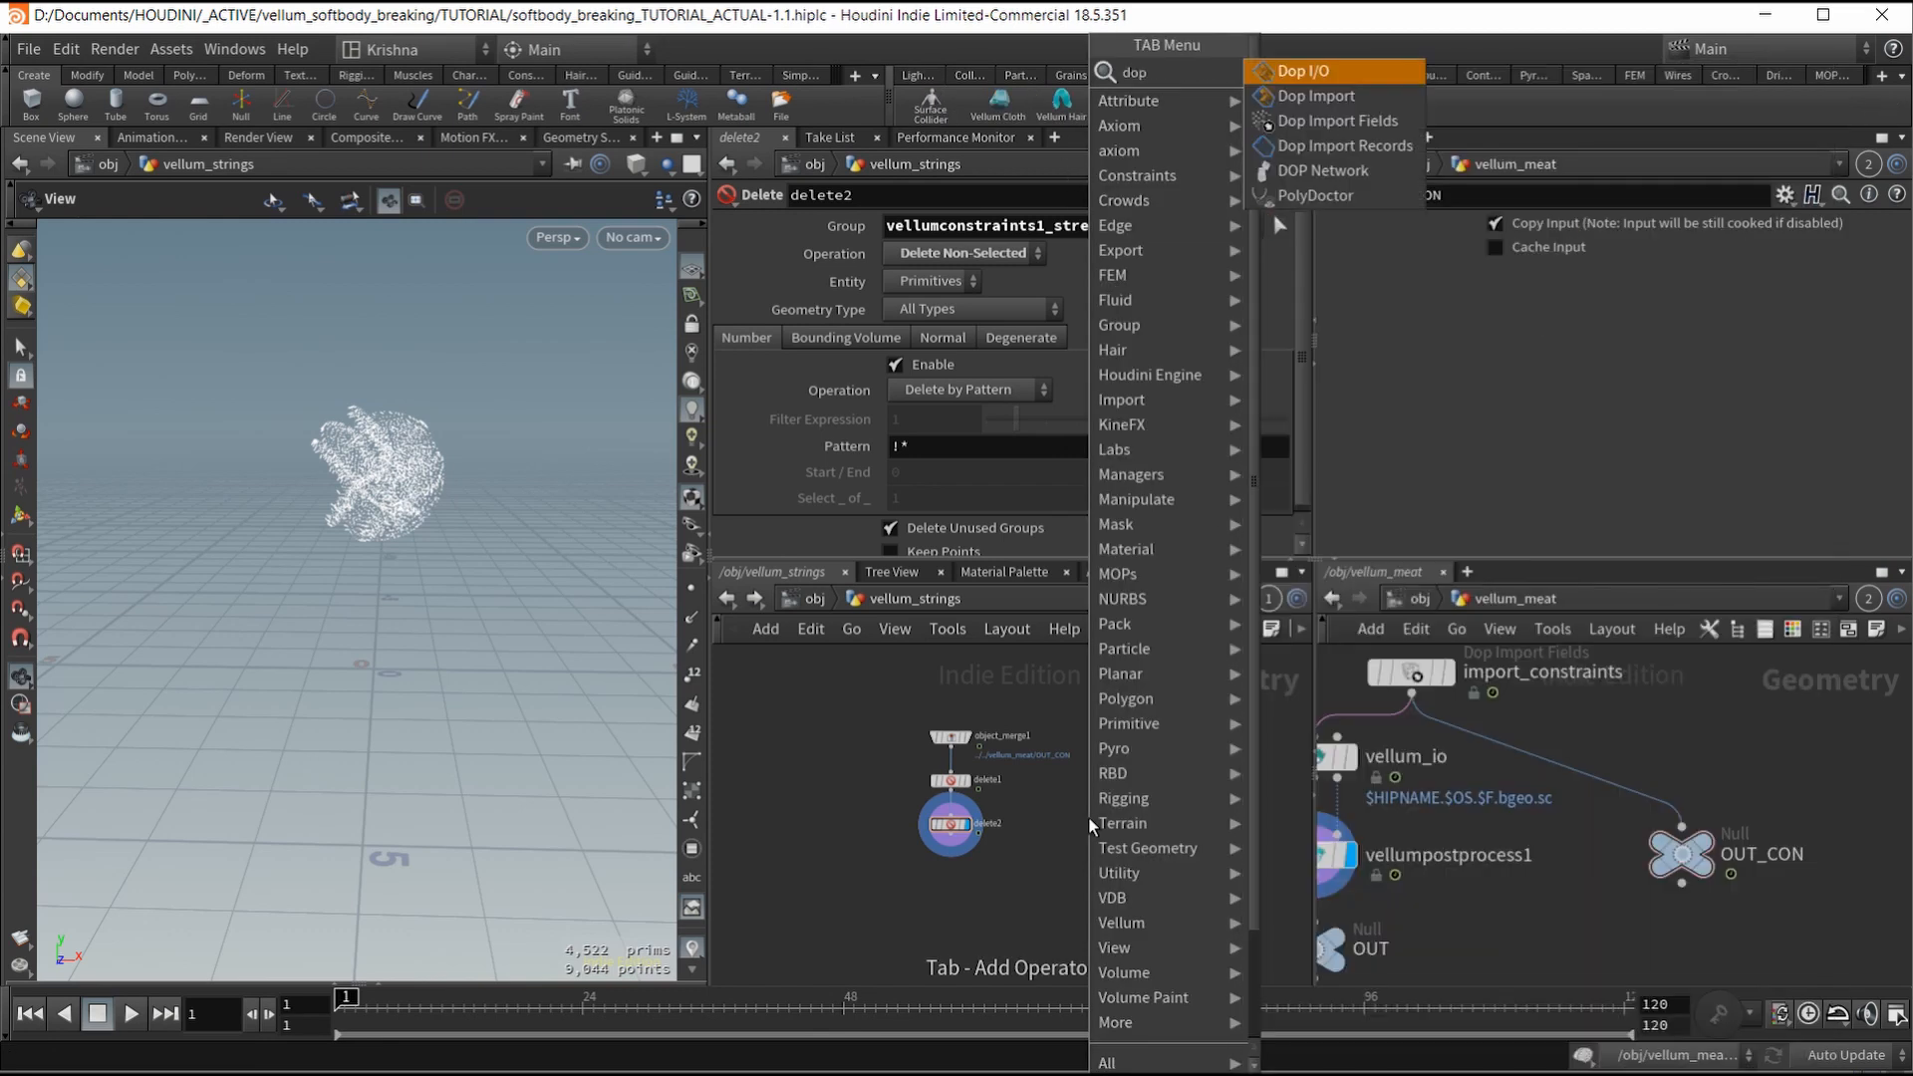
pyautogui.press('Return')
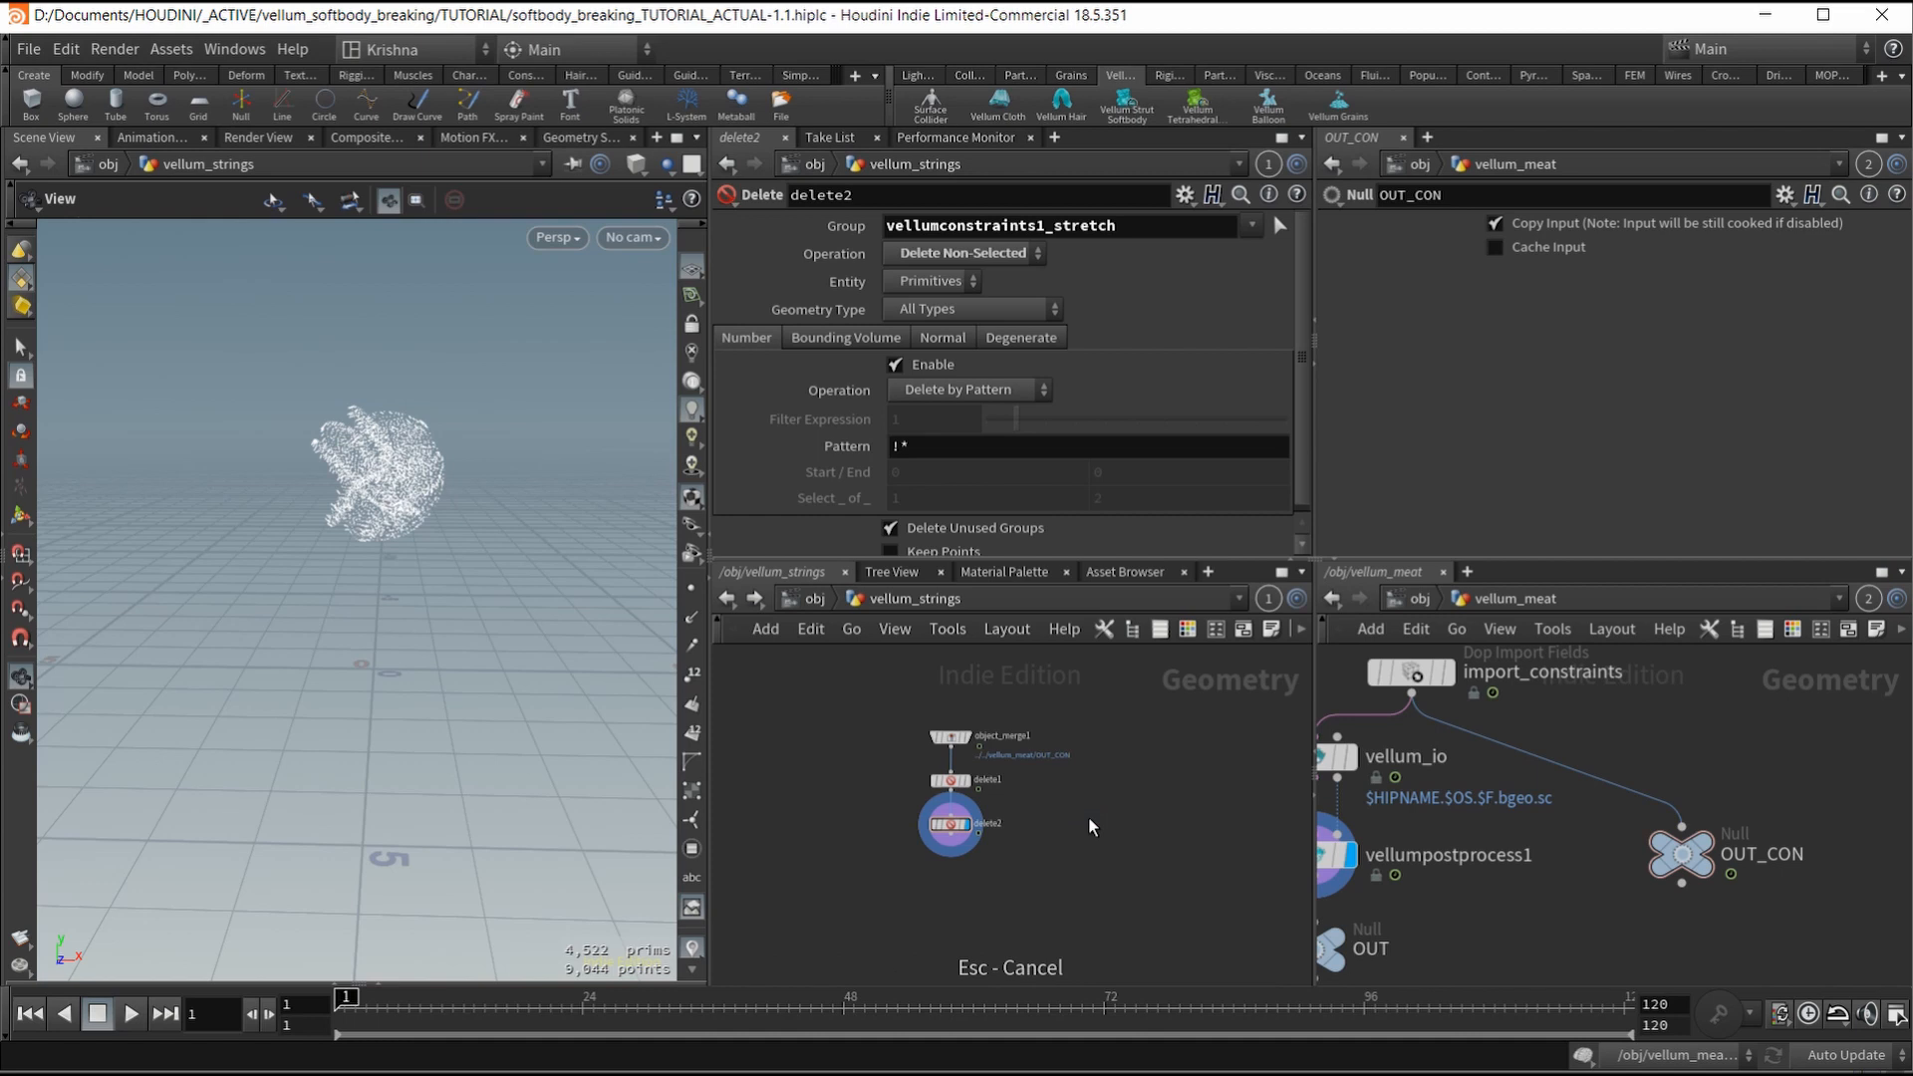
pyautogui.press('Tab')
pyautogui.click(1088, 816)
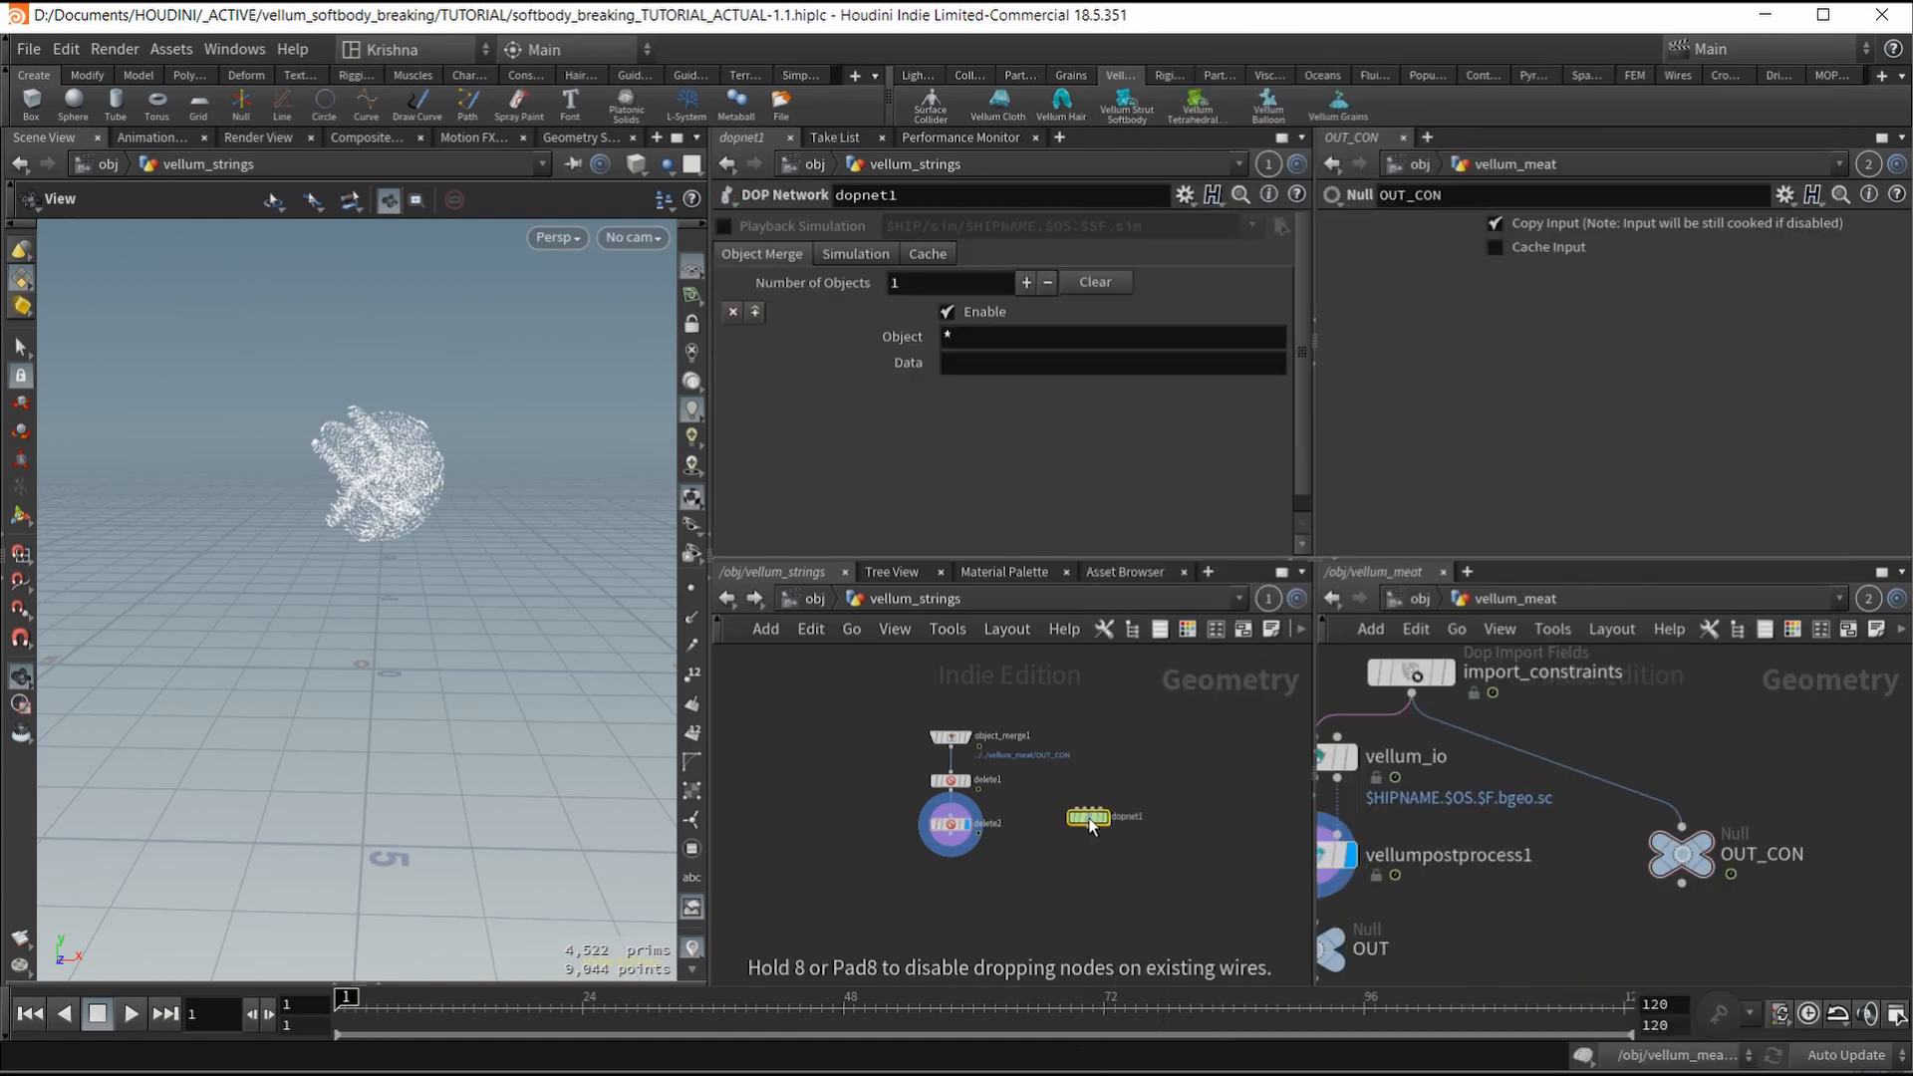
pyautogui.doubleClick(1125, 819)
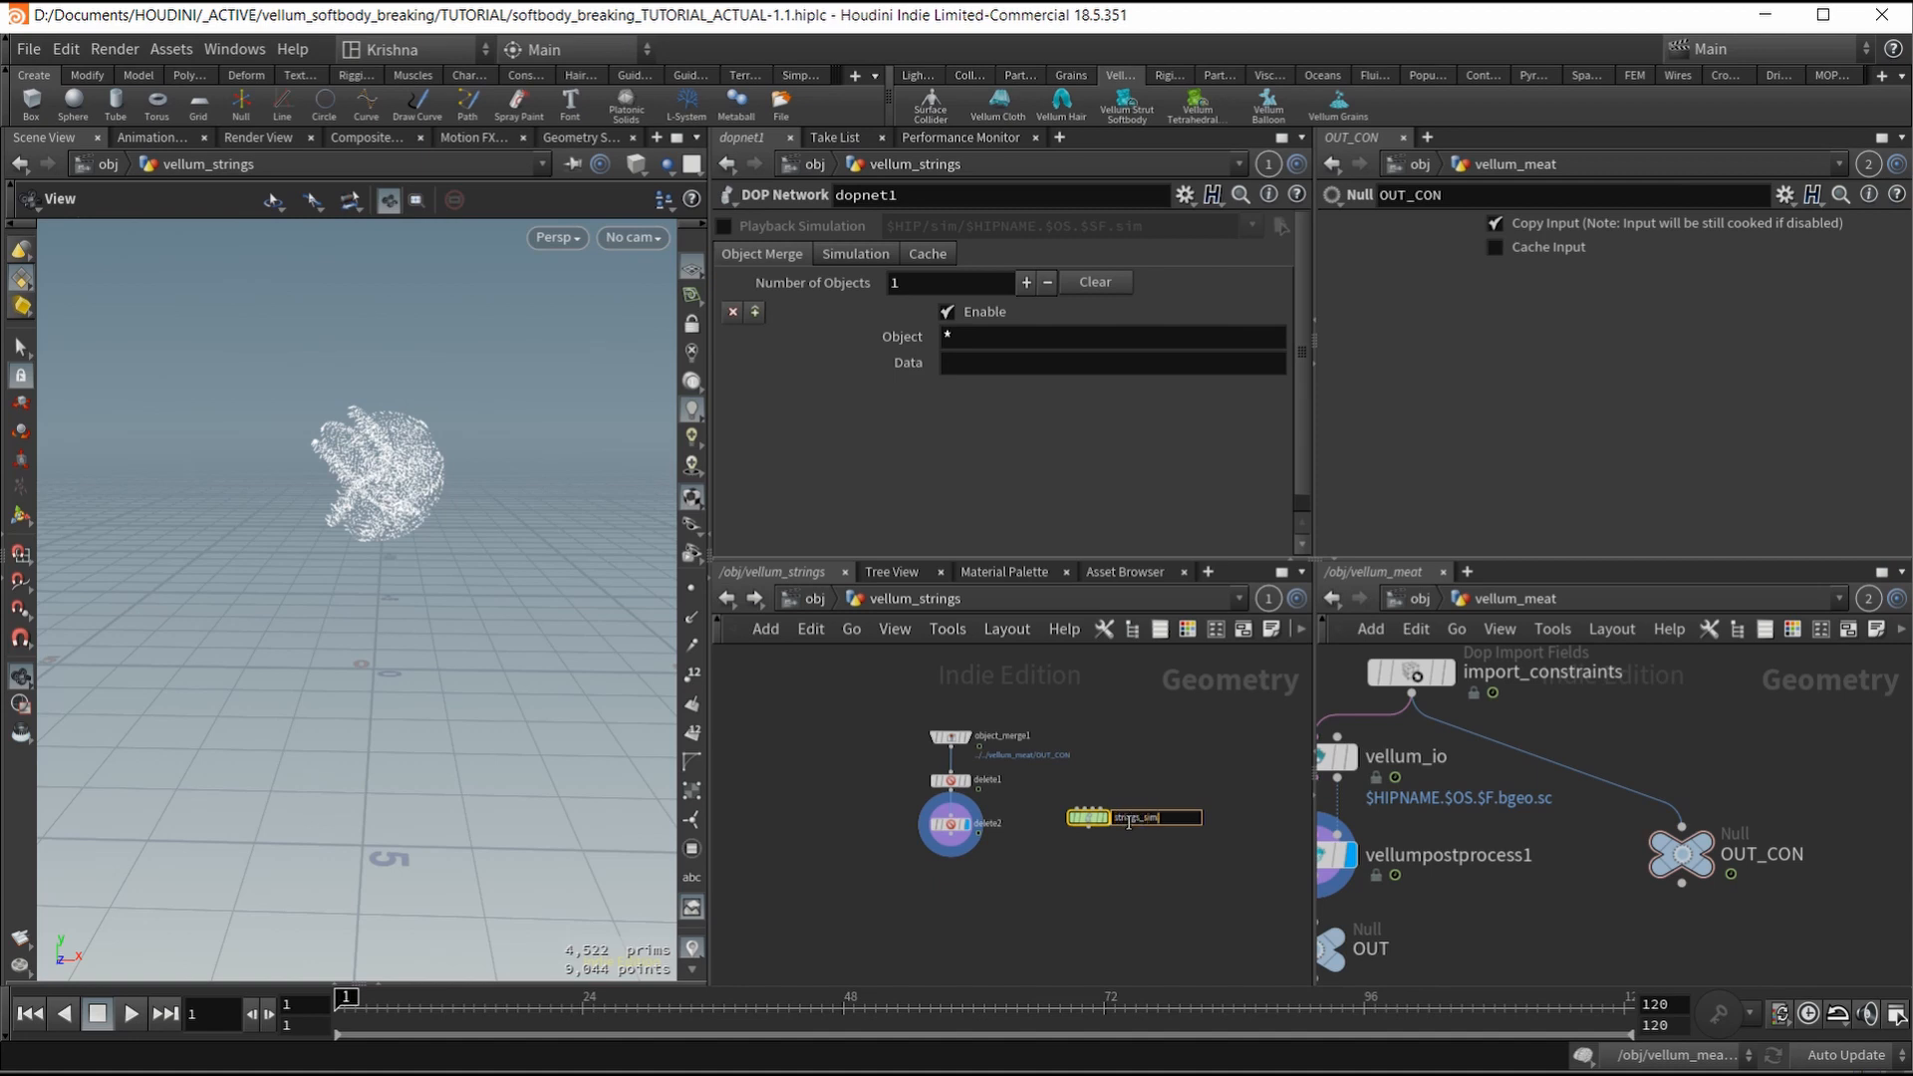
pyautogui.write('strings_sim')
pyautogui.press('Return')
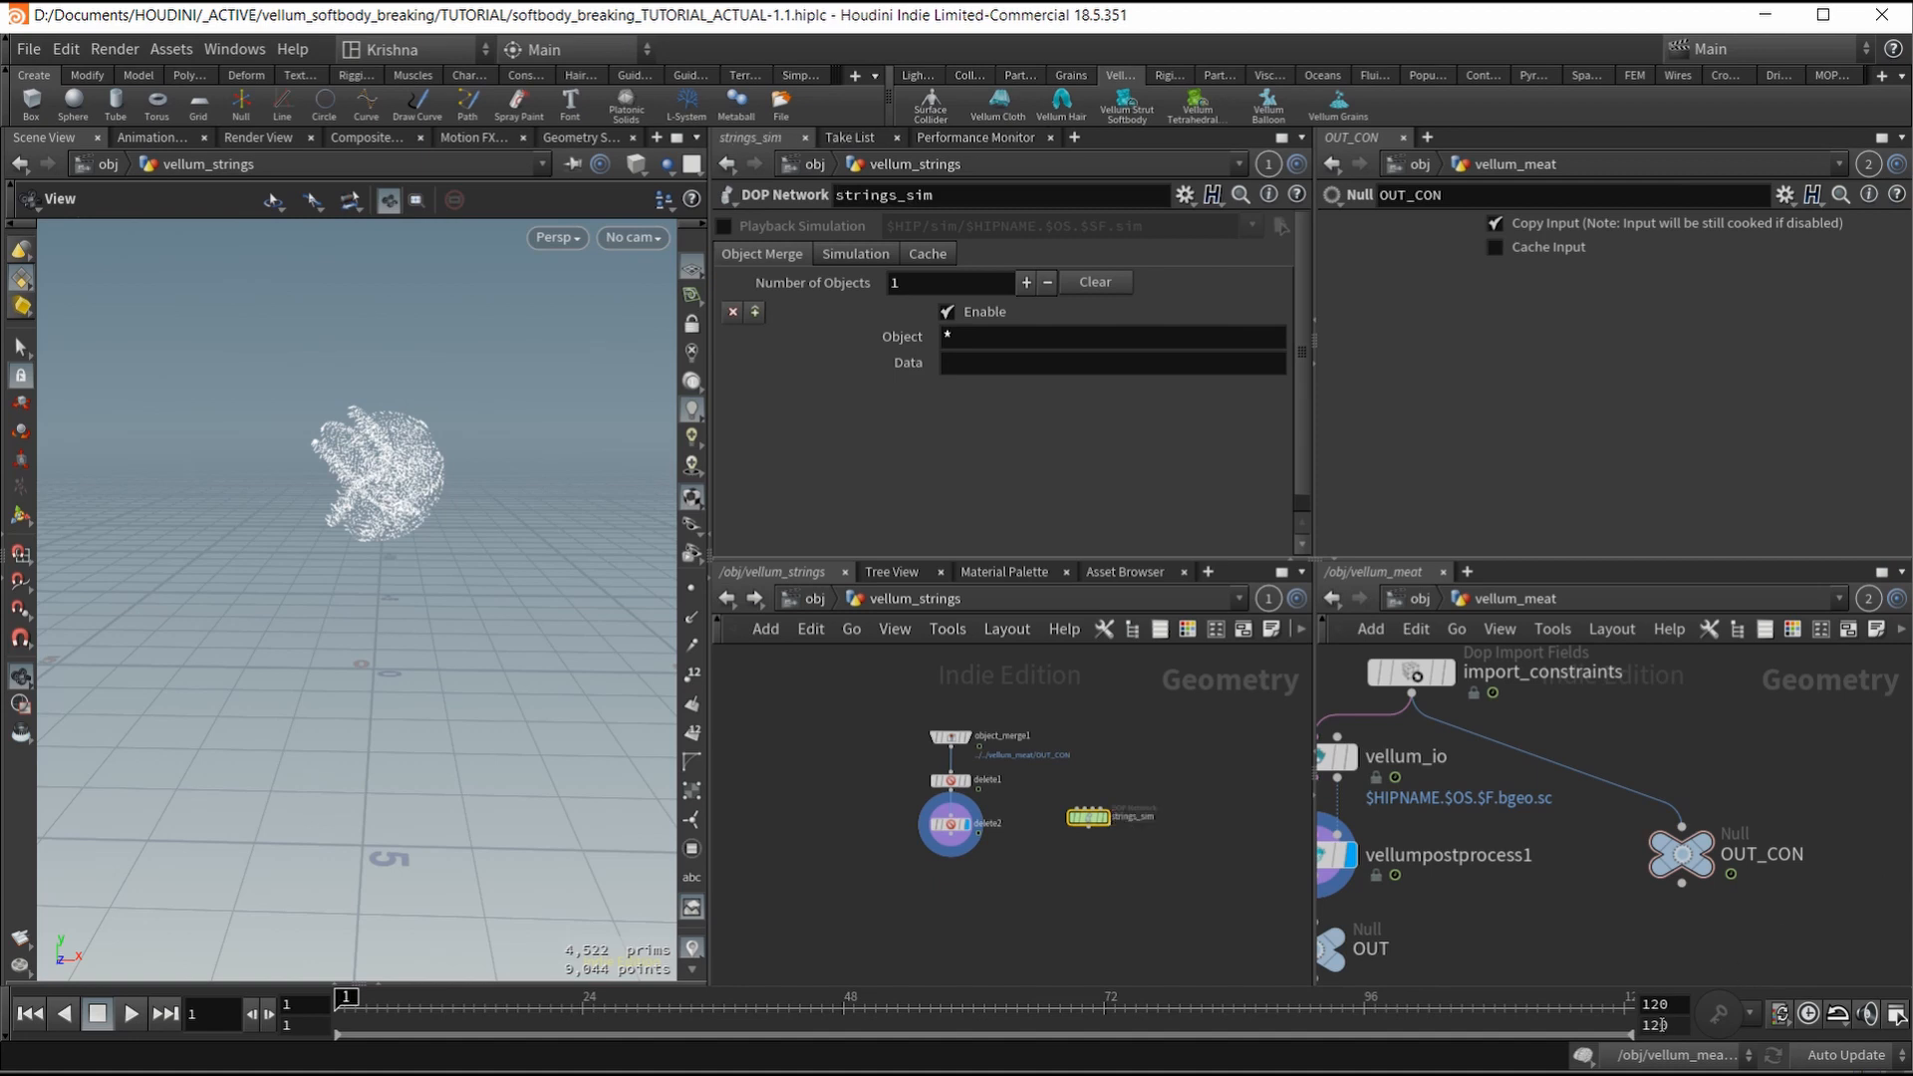
pyautogui.click(1649, 1058)
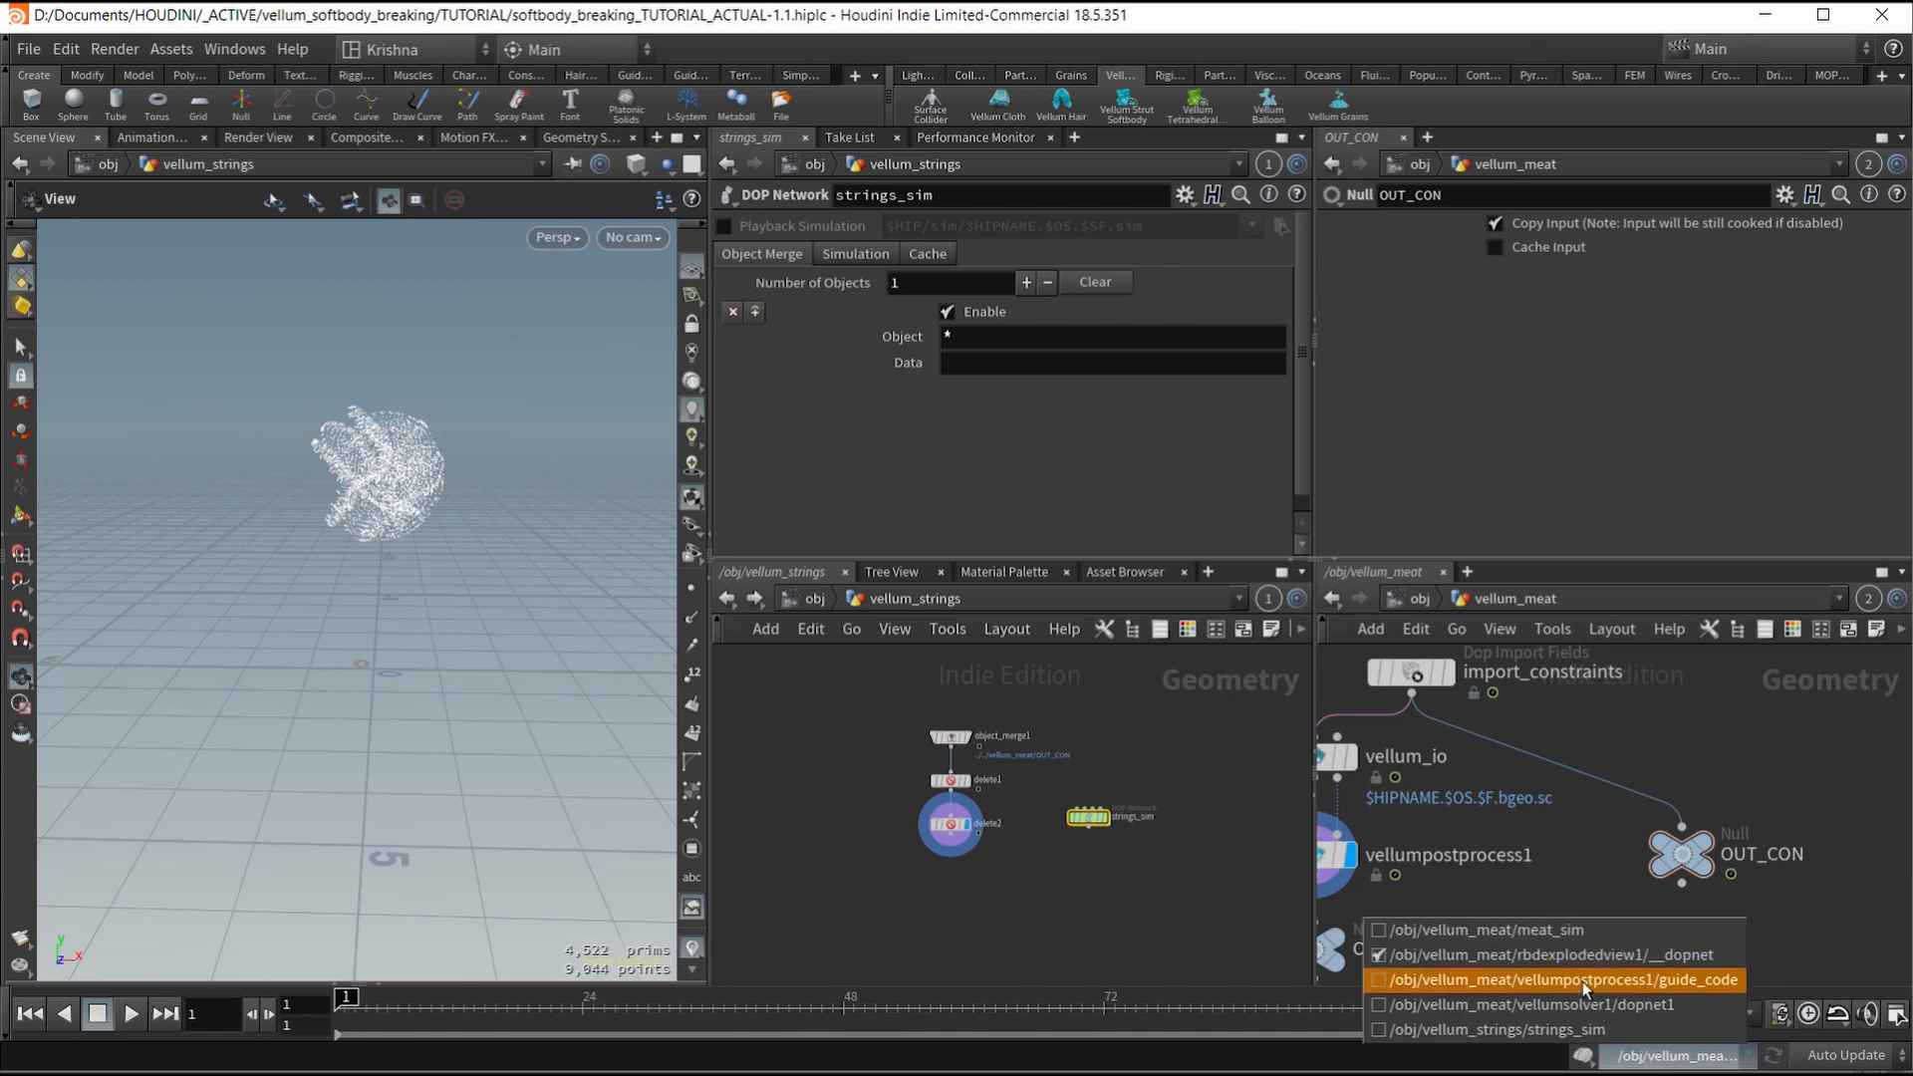
pyautogui.click(1608, 1029)
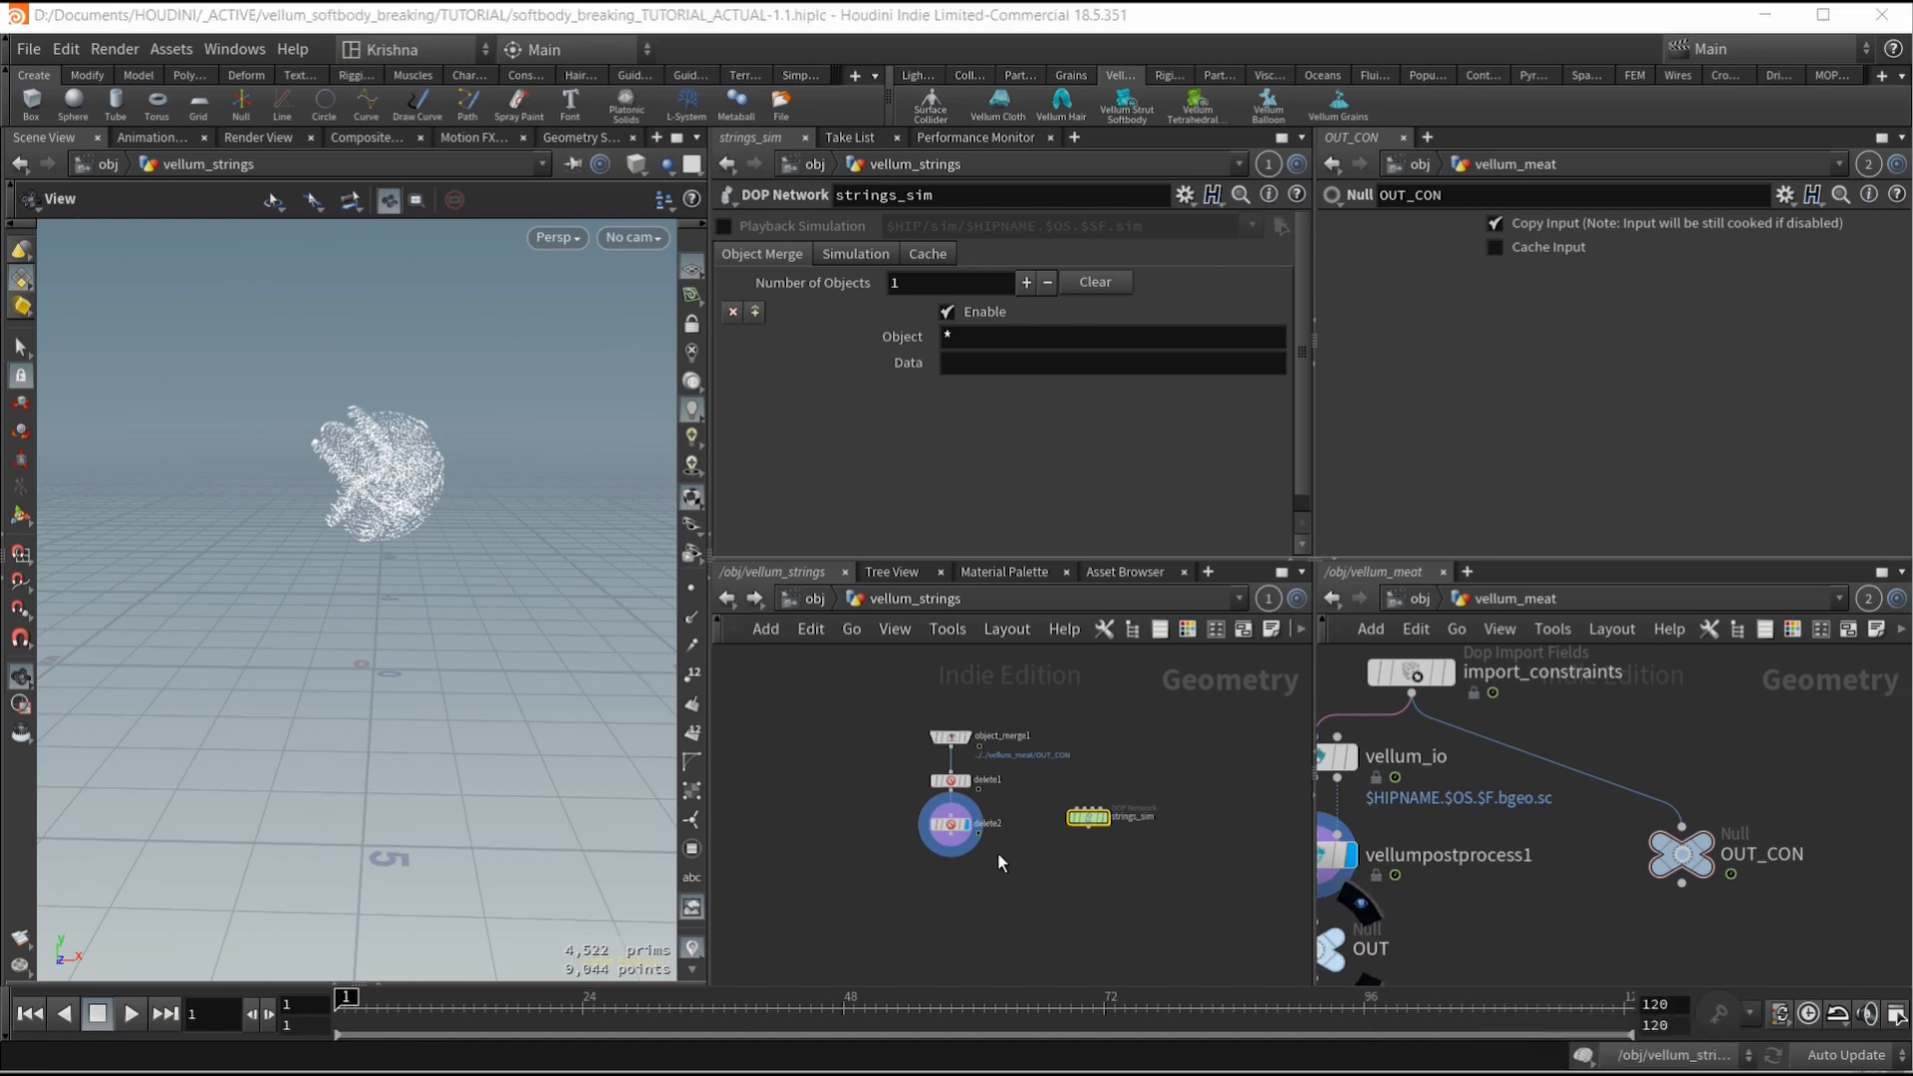
# Step: Apply the Vellum Hair tool to the vellum_strings geometry
pyautogui.moveTo(998, 855); pyautogui.dragTo(920, 830)
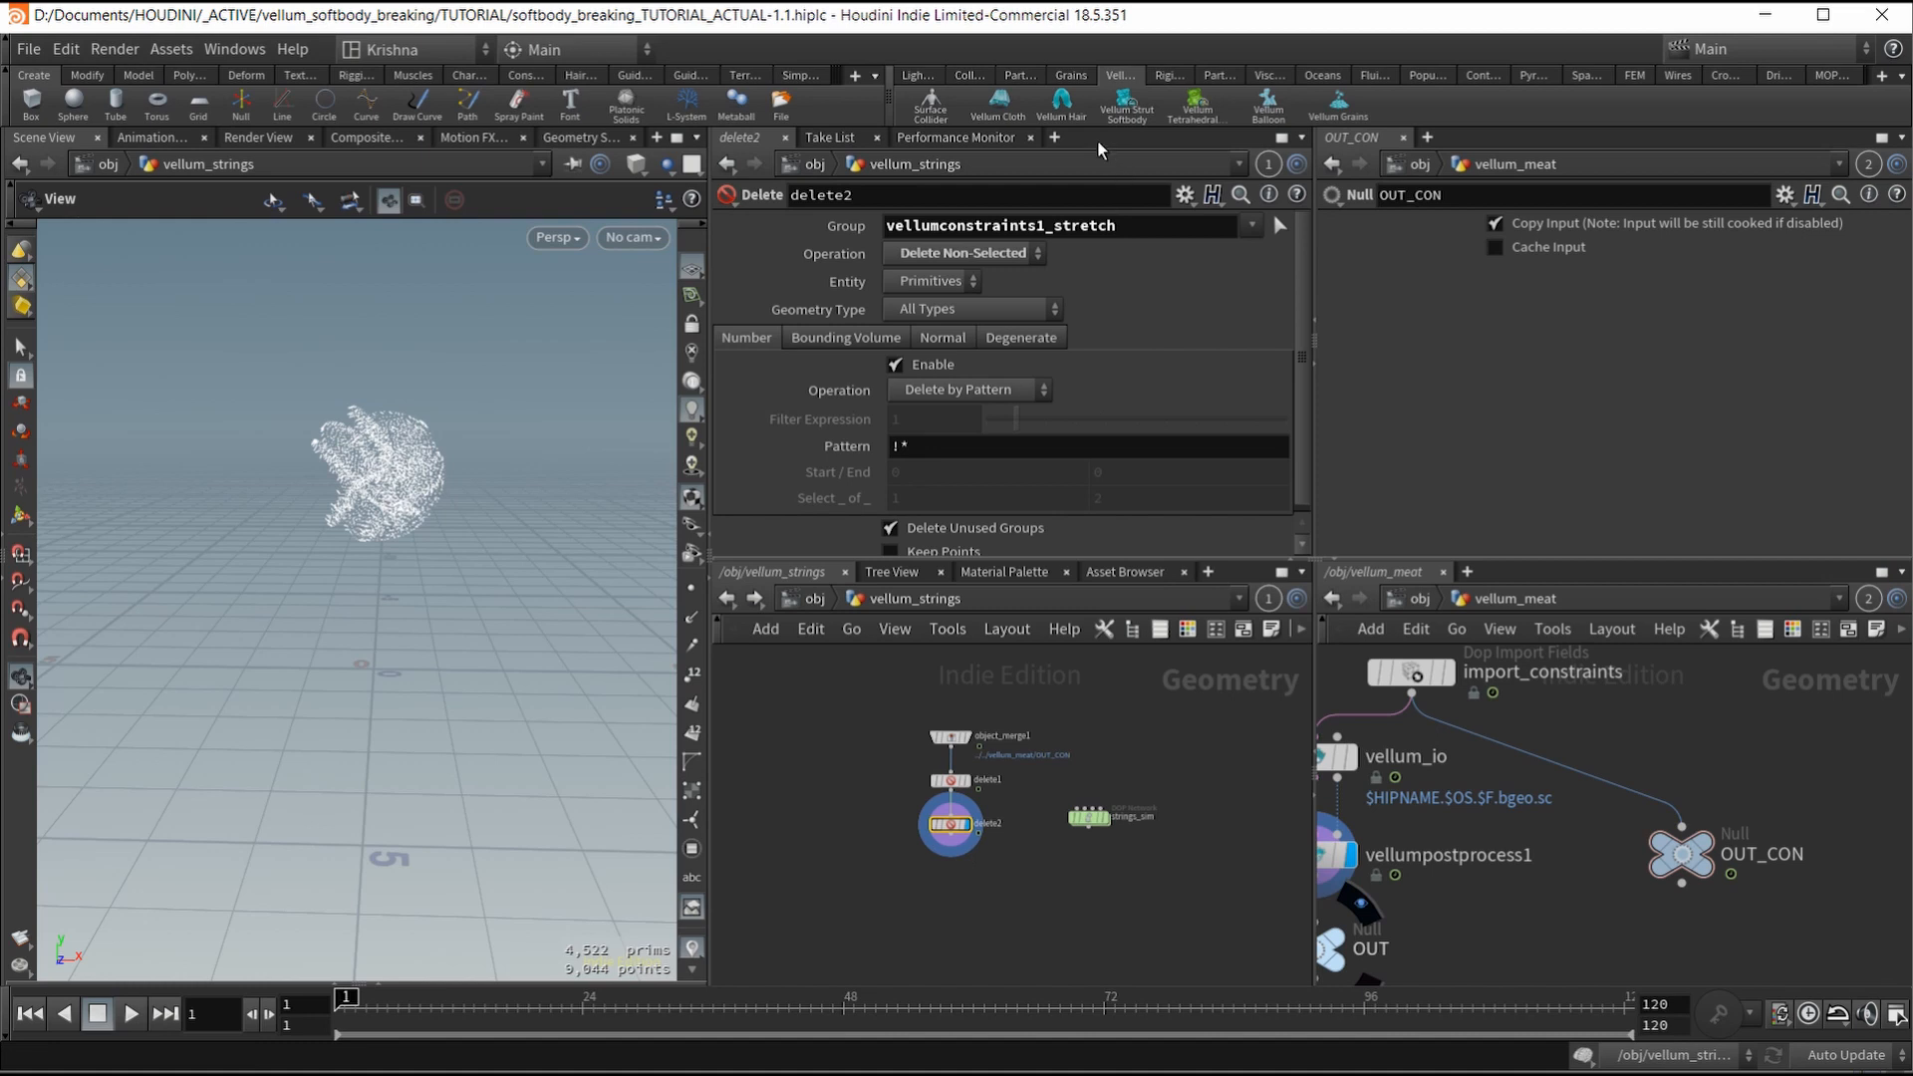
pyautogui.click(1061, 100)
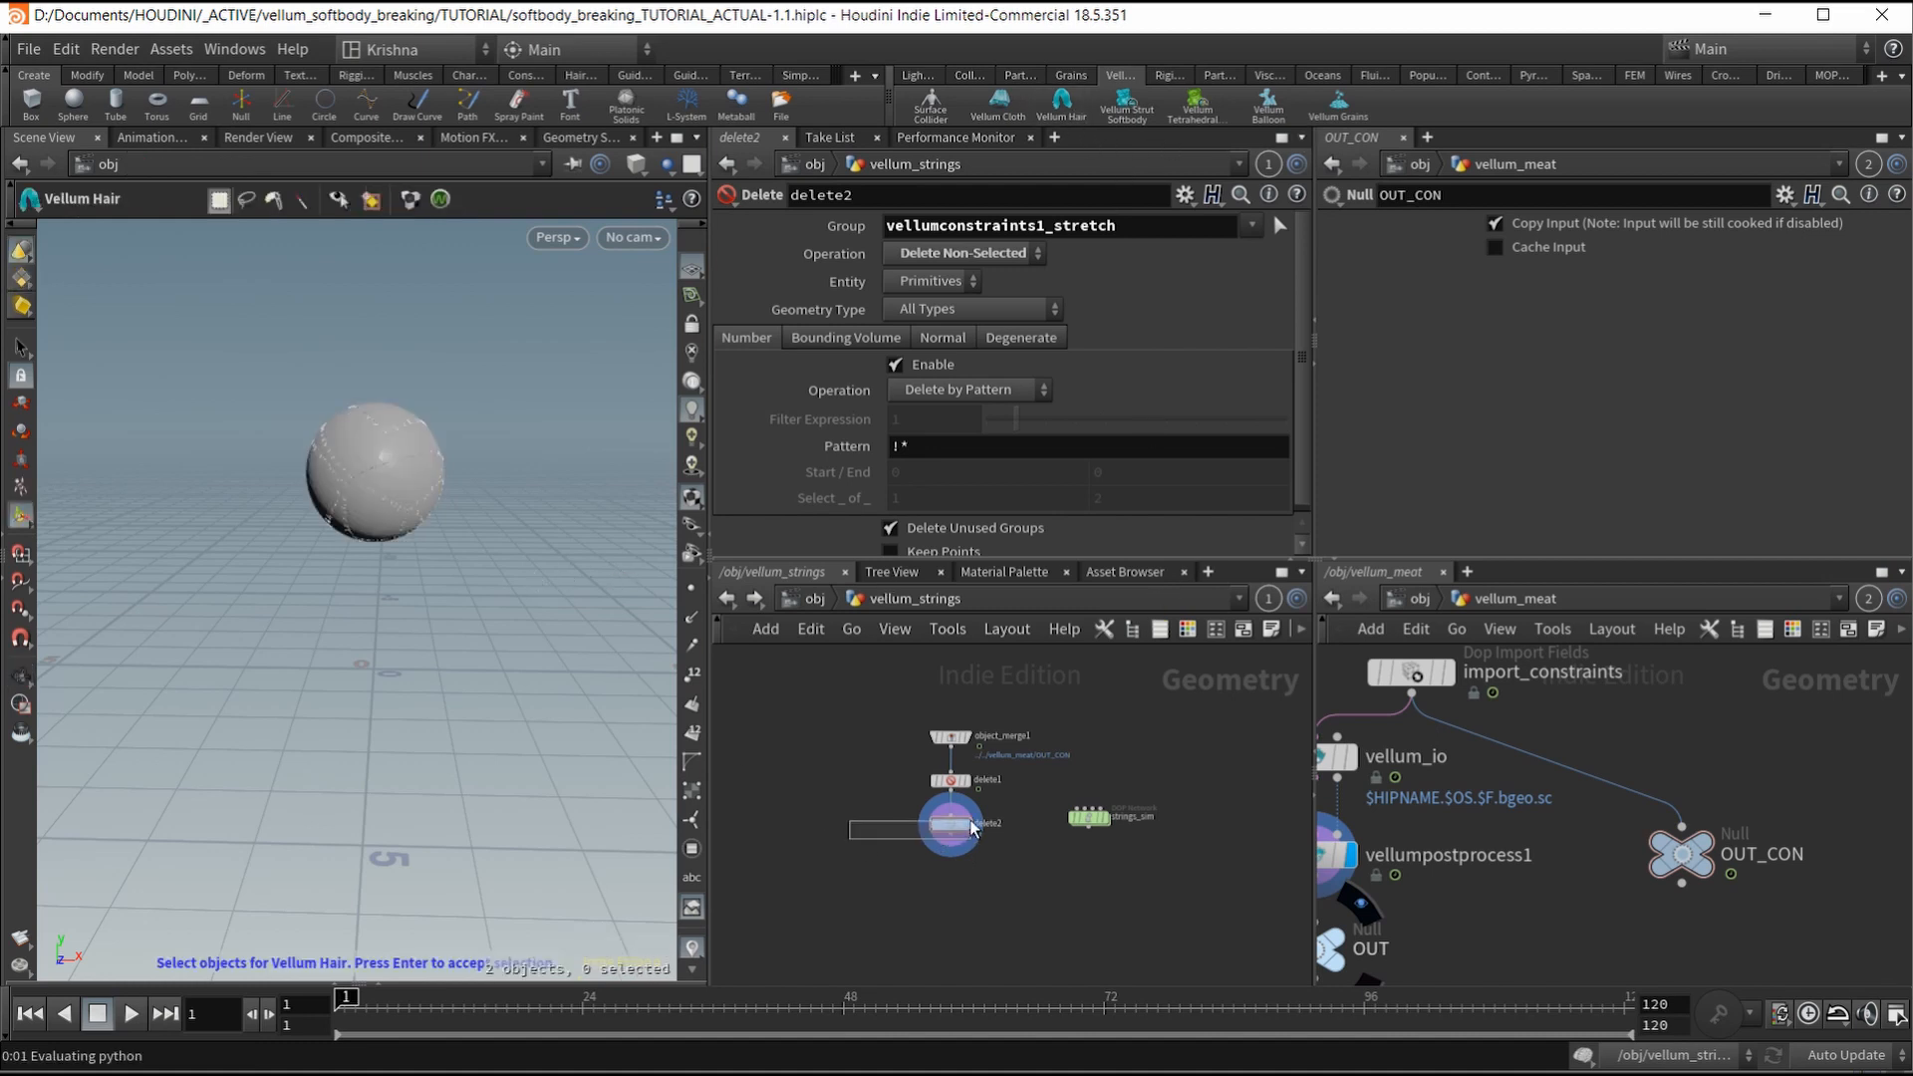
pyautogui.click(397, 491)
pyautogui.press('Return')
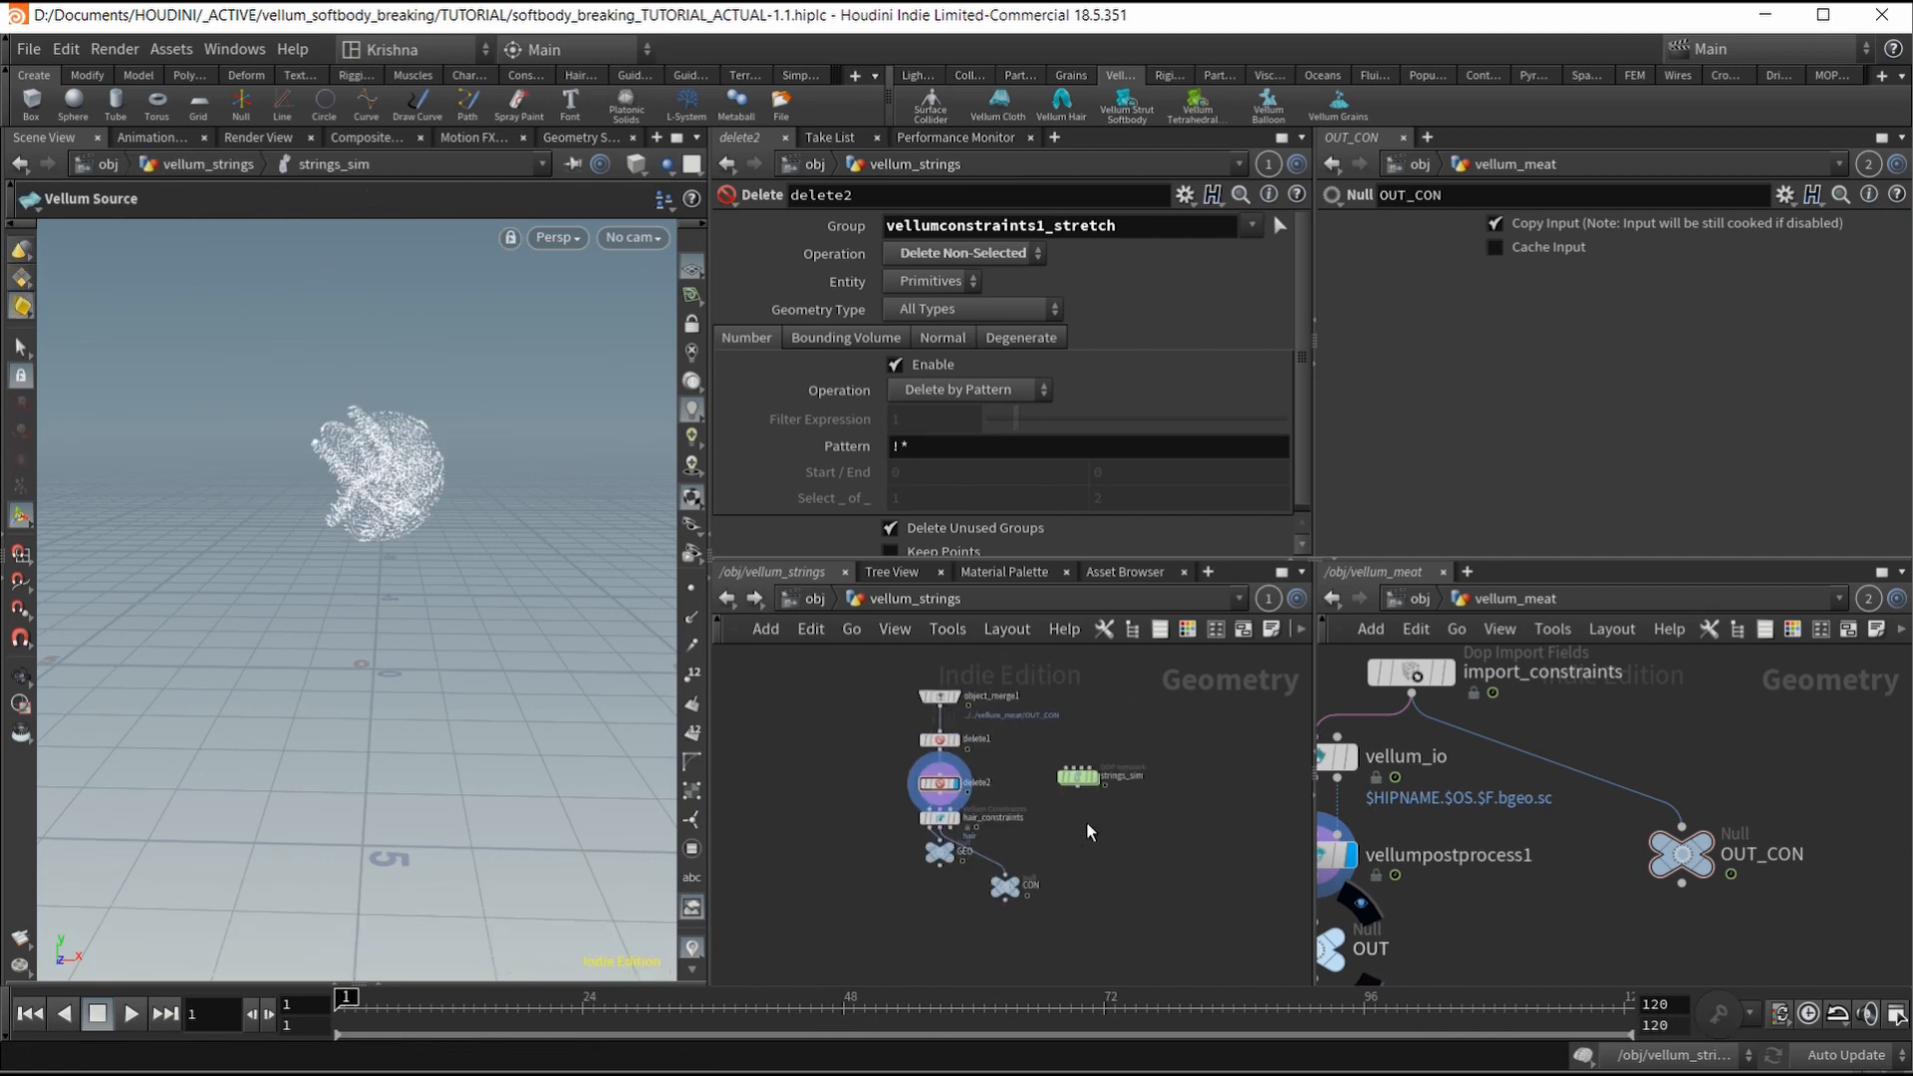
# Step: Inspect the Vellum source and solver nodes inside strings_sim, returning to the vellum_strings network
pyautogui.doubleClick(1090, 714)
pyautogui.press('h')
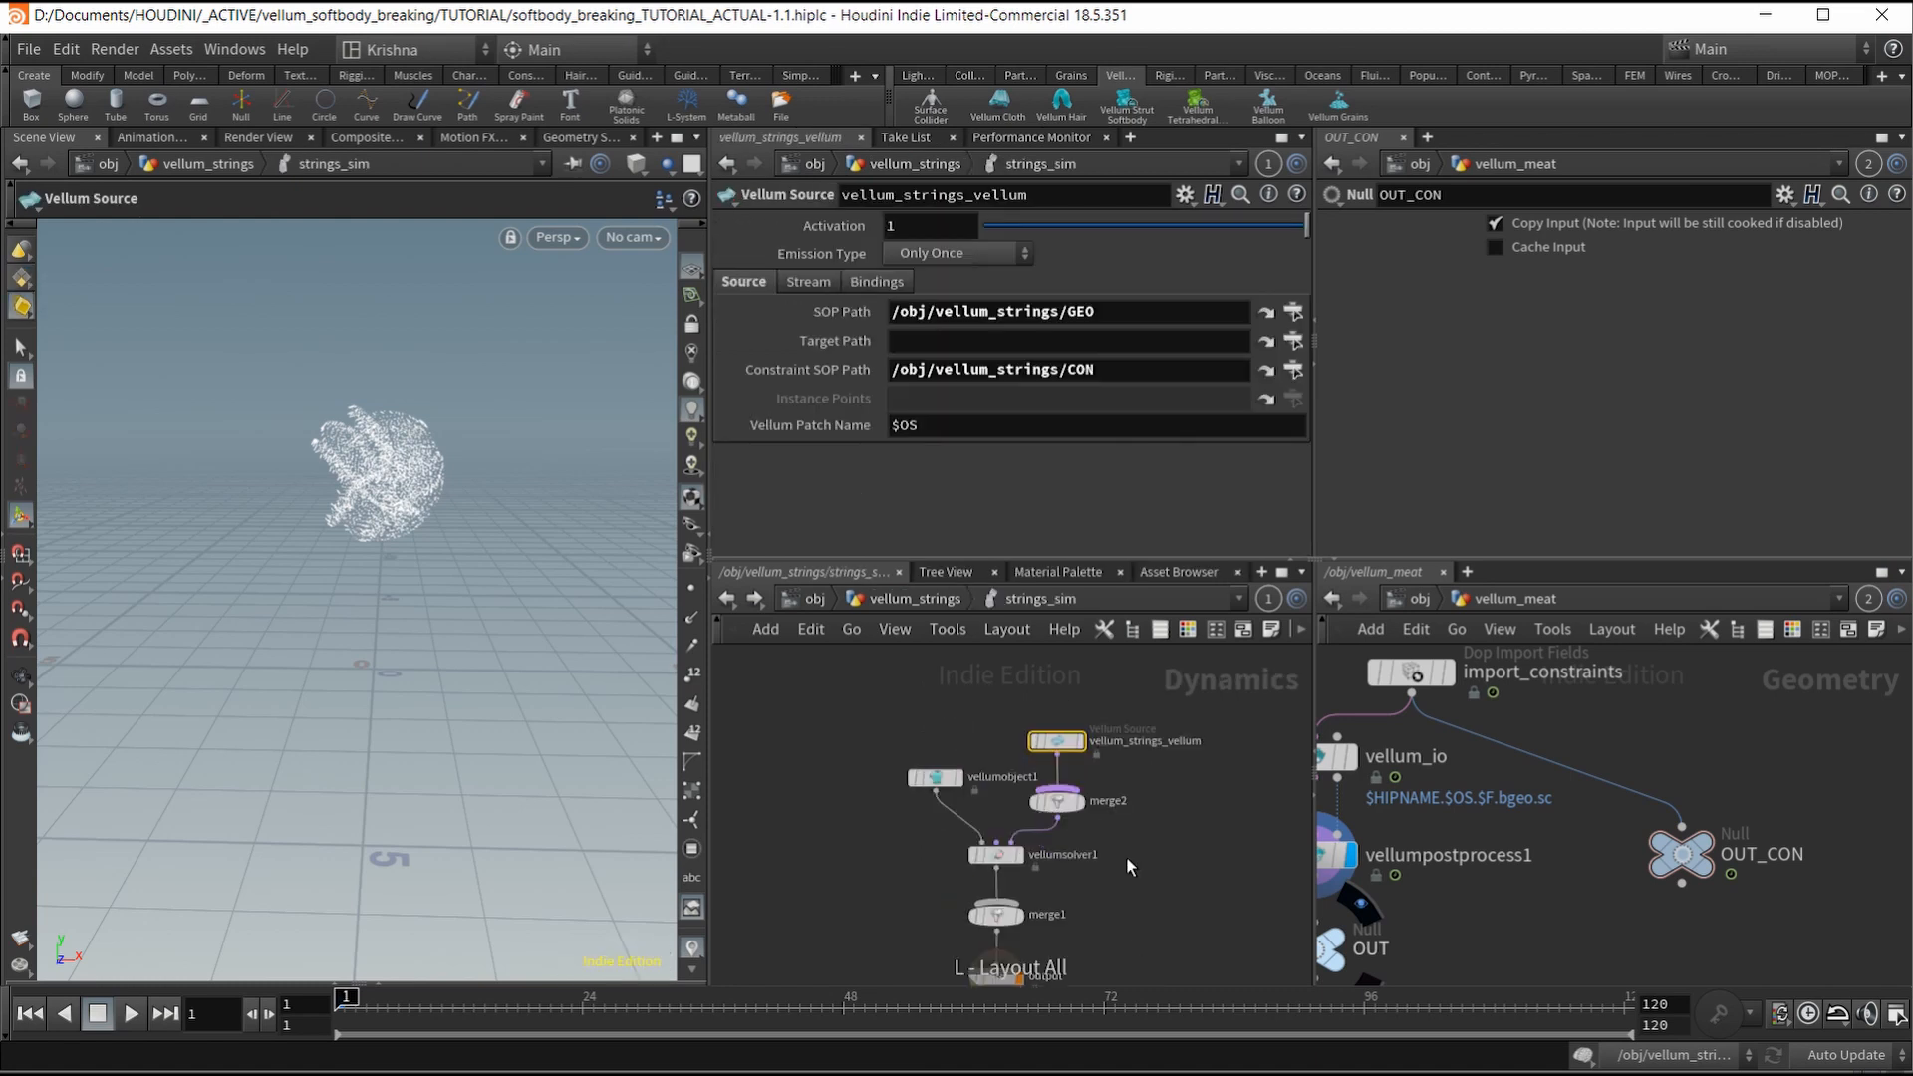
pyautogui.click(881, 598)
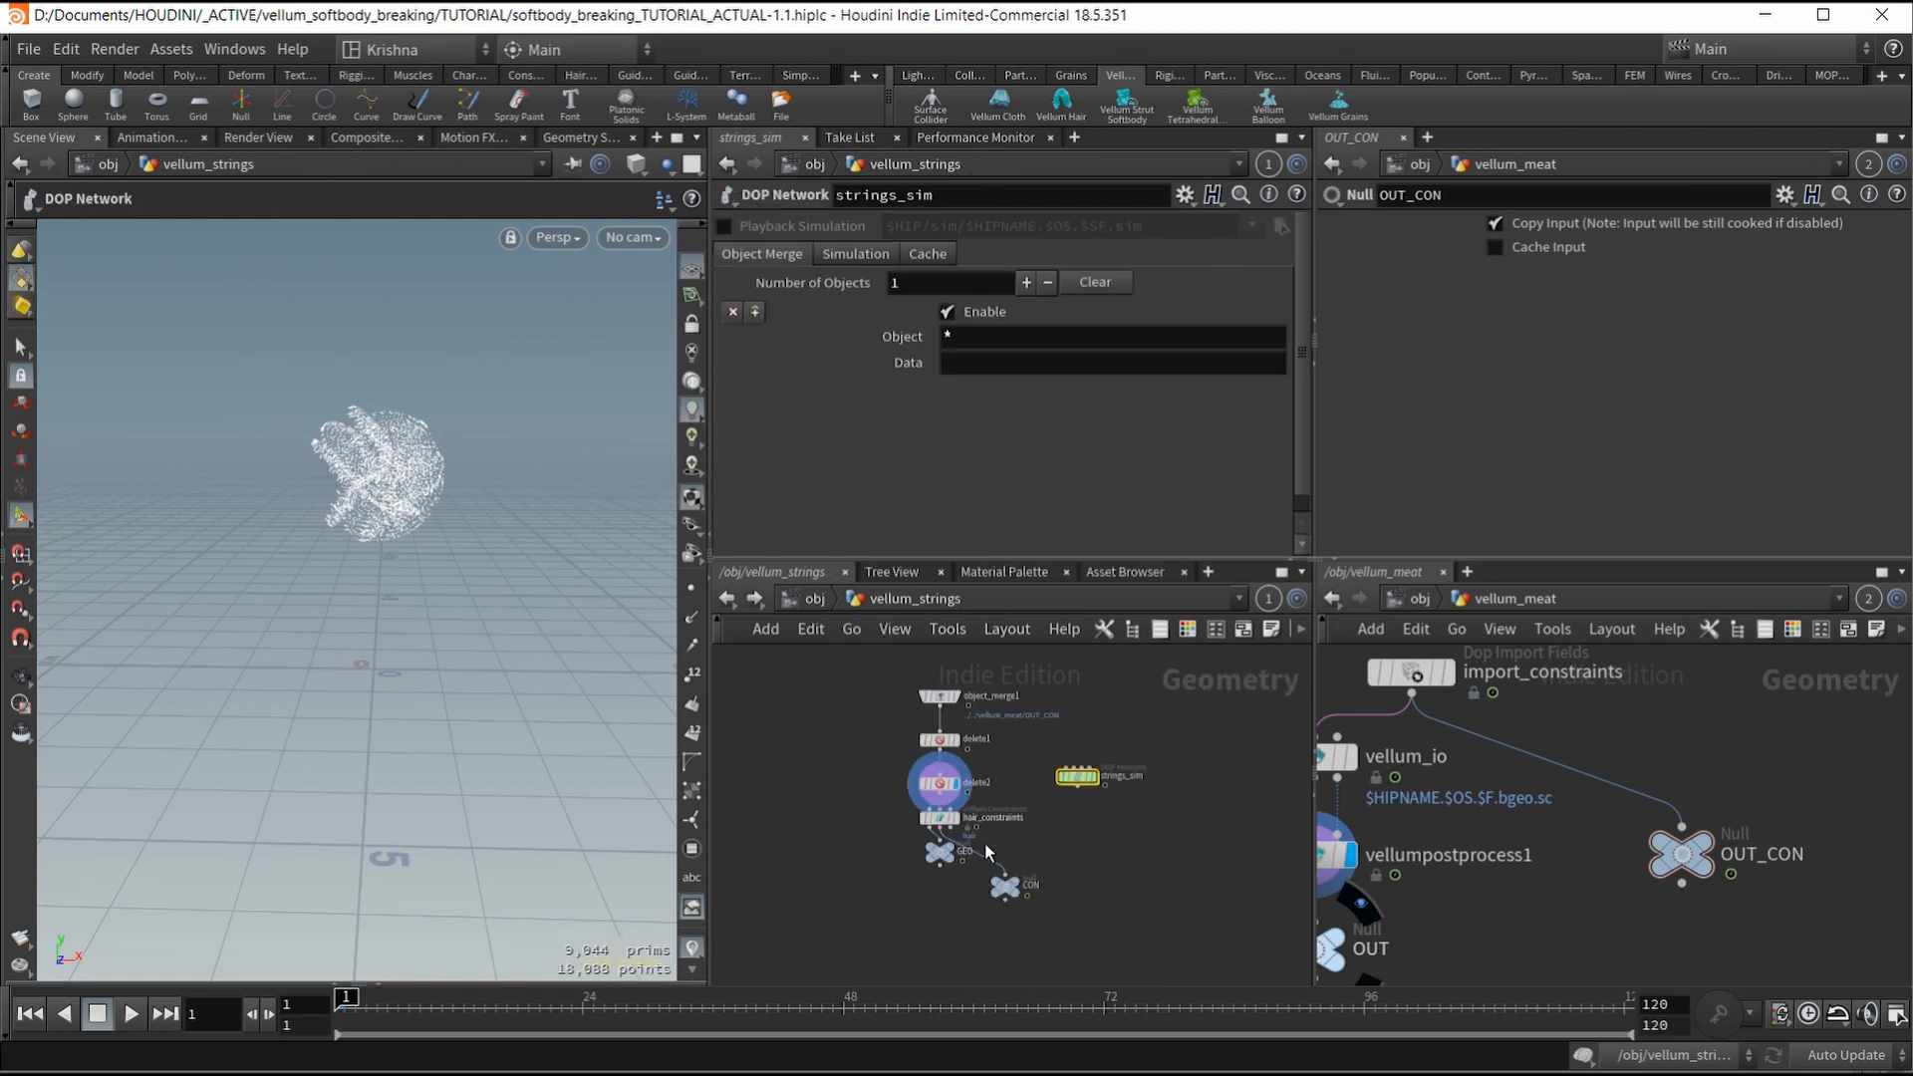
# Step: Spread the GEO and CON nulls apart below hair_constraints and display the GEO output
pyautogui.scroll(2, 982, 847)
pyautogui.moveTo(980, 846); pyautogui.dragTo(917, 926)
pyautogui.moveTo(1100, 921); pyautogui.dragTo(1094, 921)
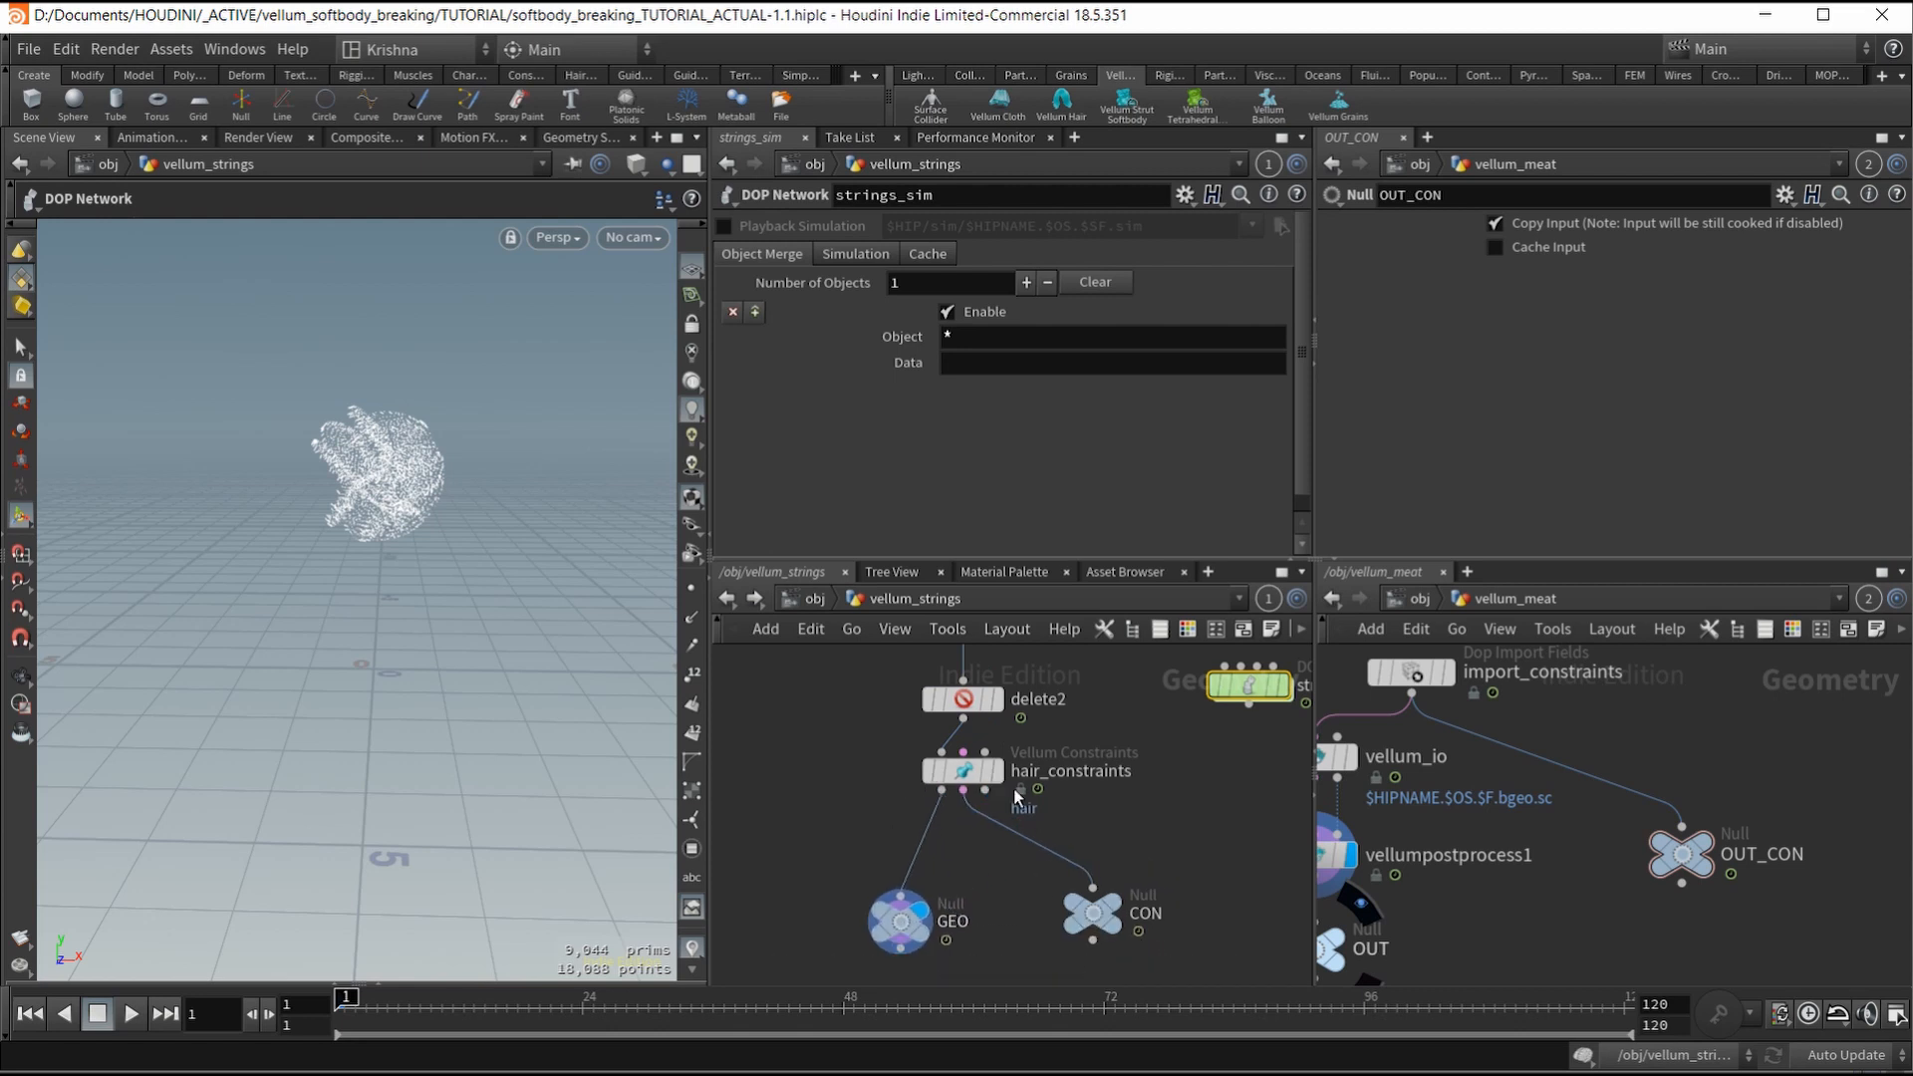
pyautogui.click(963, 770)
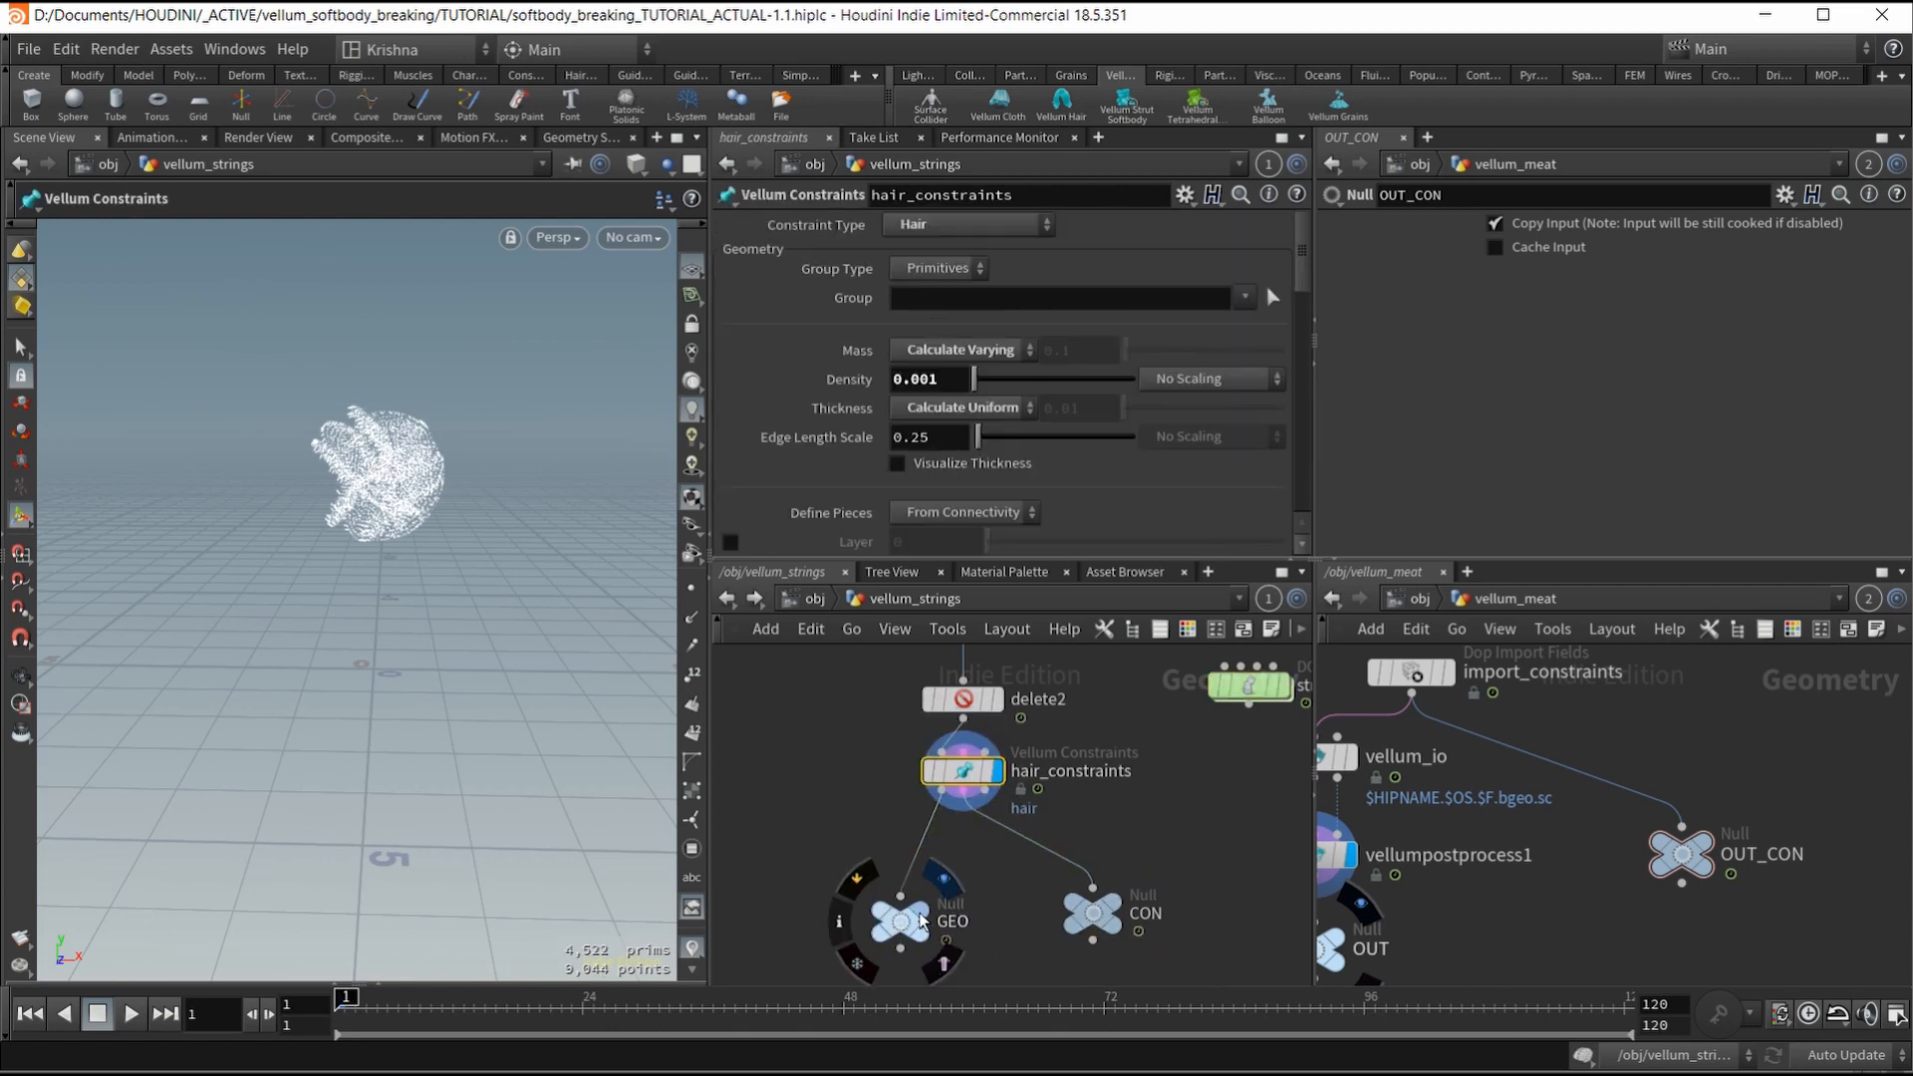
pyautogui.click(945, 881)
# Step: Go inside strings_sim, play the string simulation, and rewind it to frame 1
pyautogui.scroll(-3, 976, 879)
pyautogui.doubleClick(1132, 767)
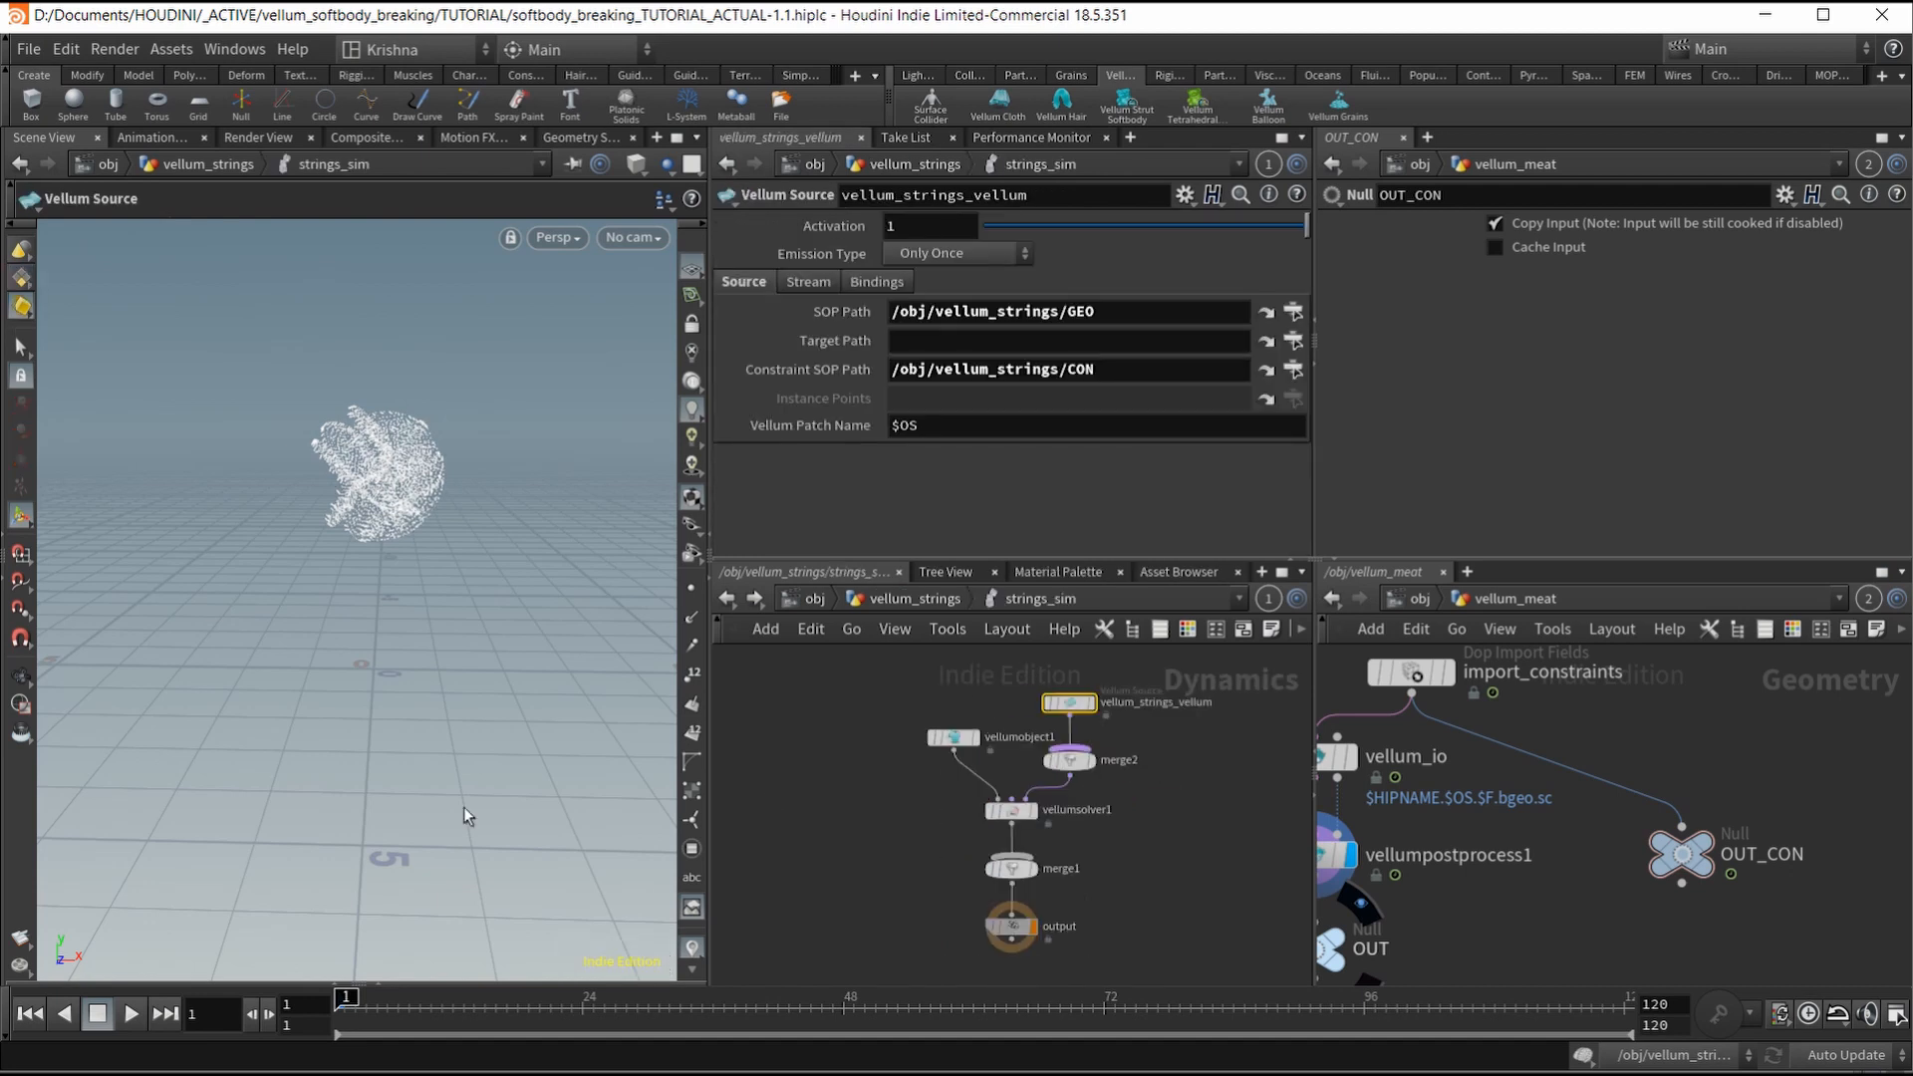
pyautogui.click(125, 1012)
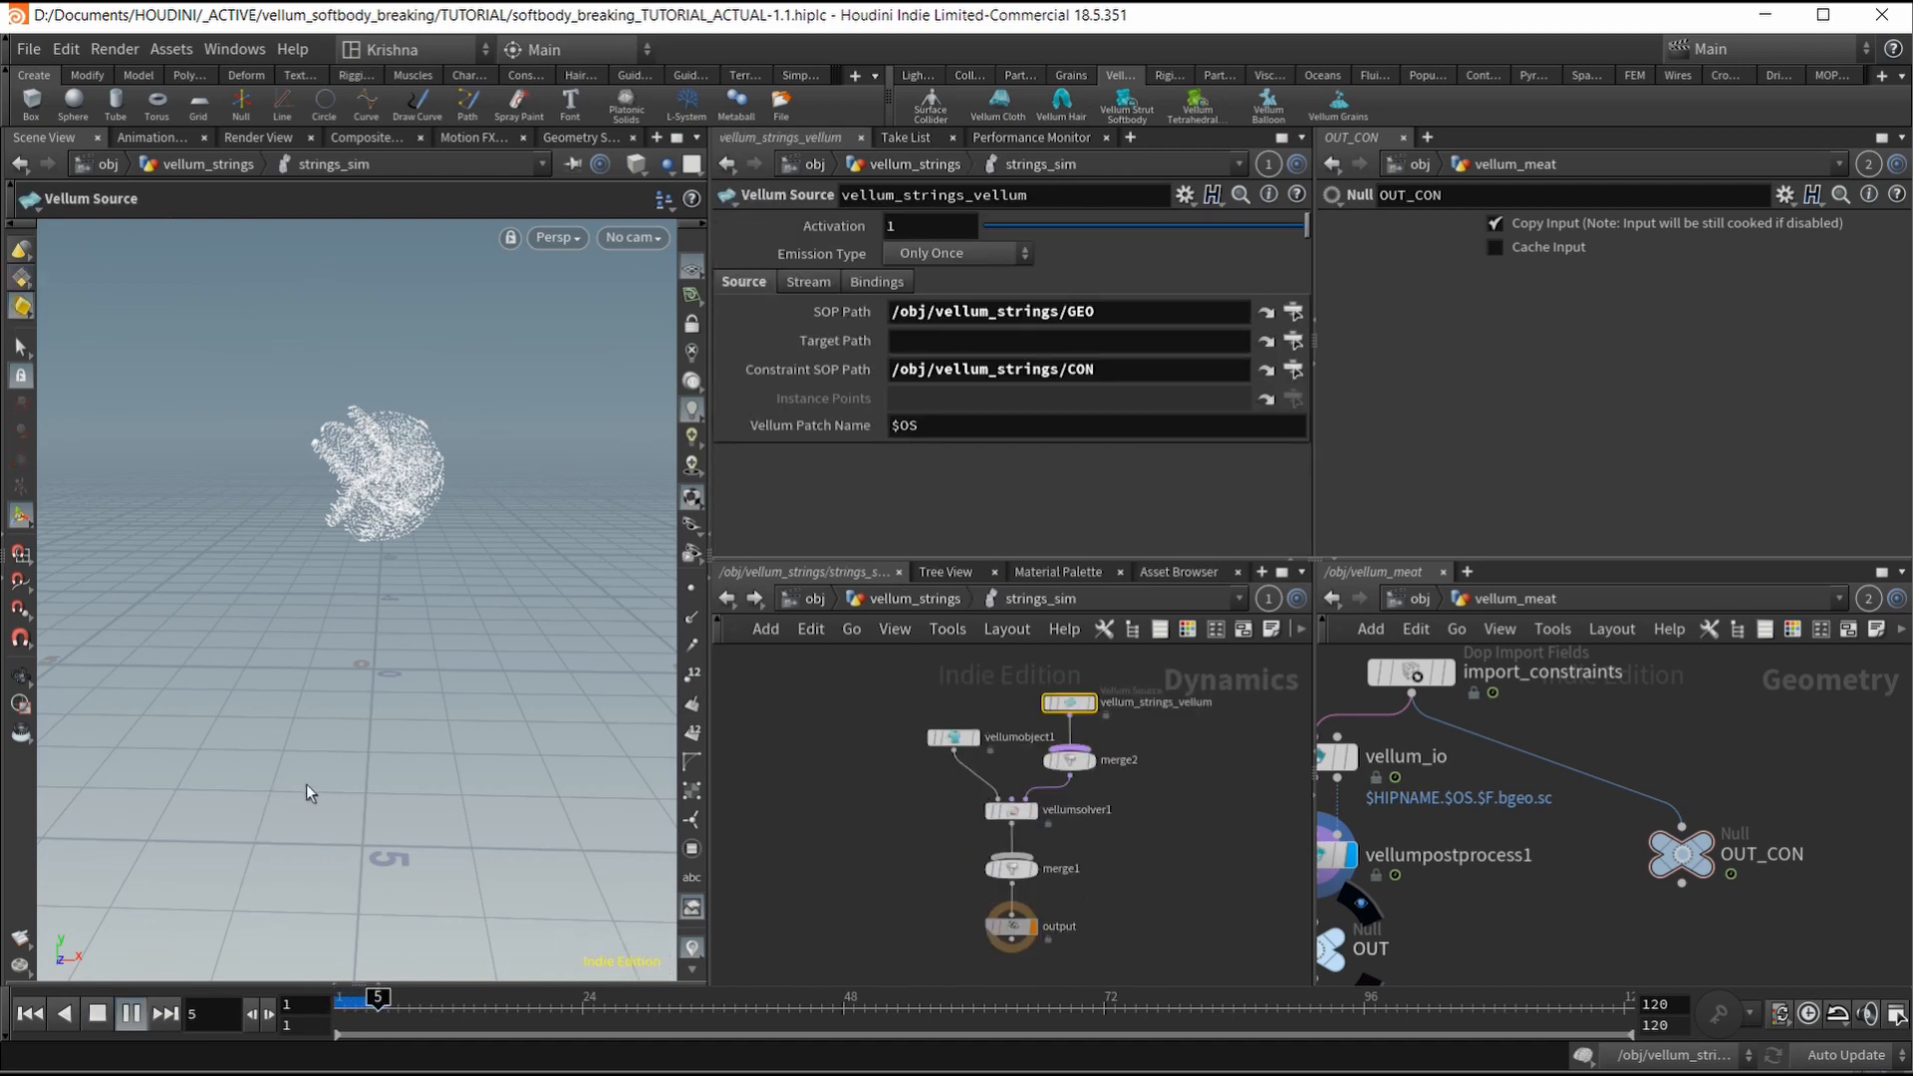
pyautogui.click(27, 1013)
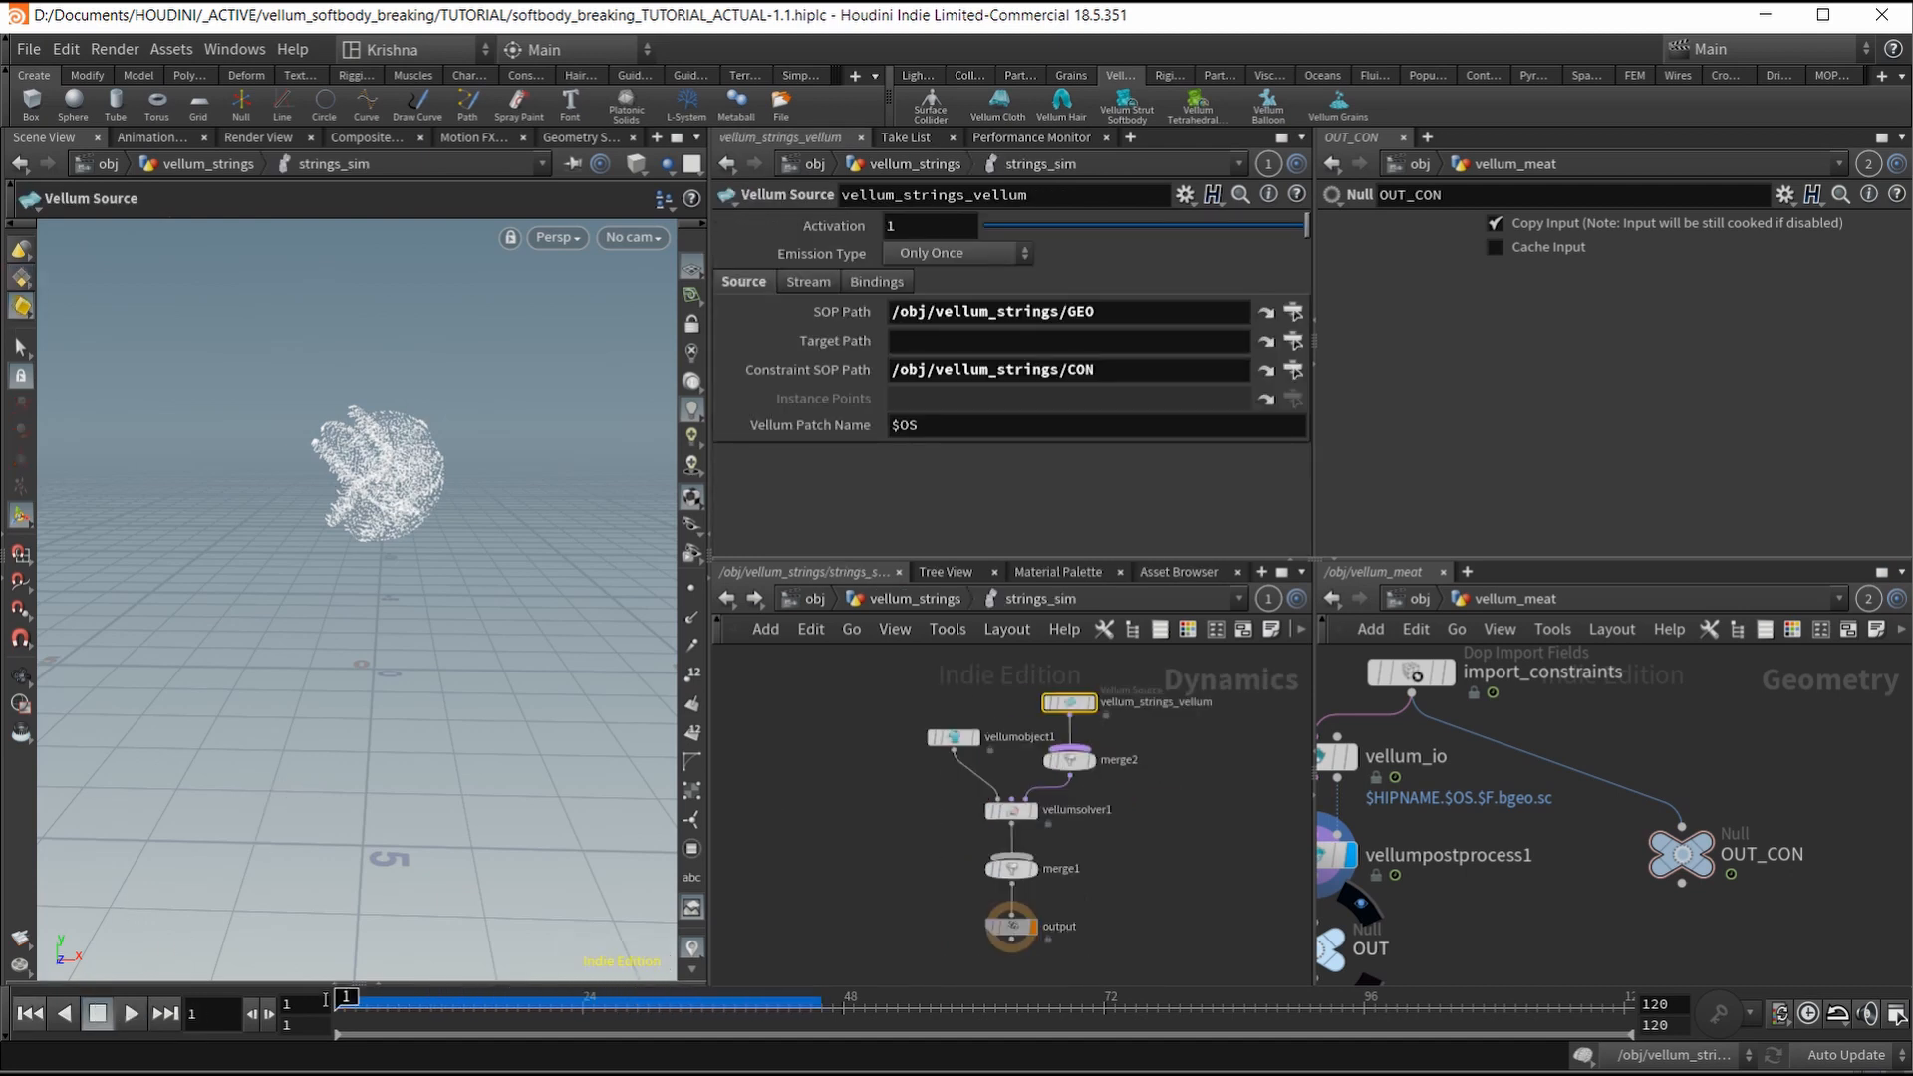
# Step: Insert a Gravity Force node between merge1 and output in the strings_sim network and tidy the node layout
pyautogui.press('Tab')
pyautogui.write('grav')
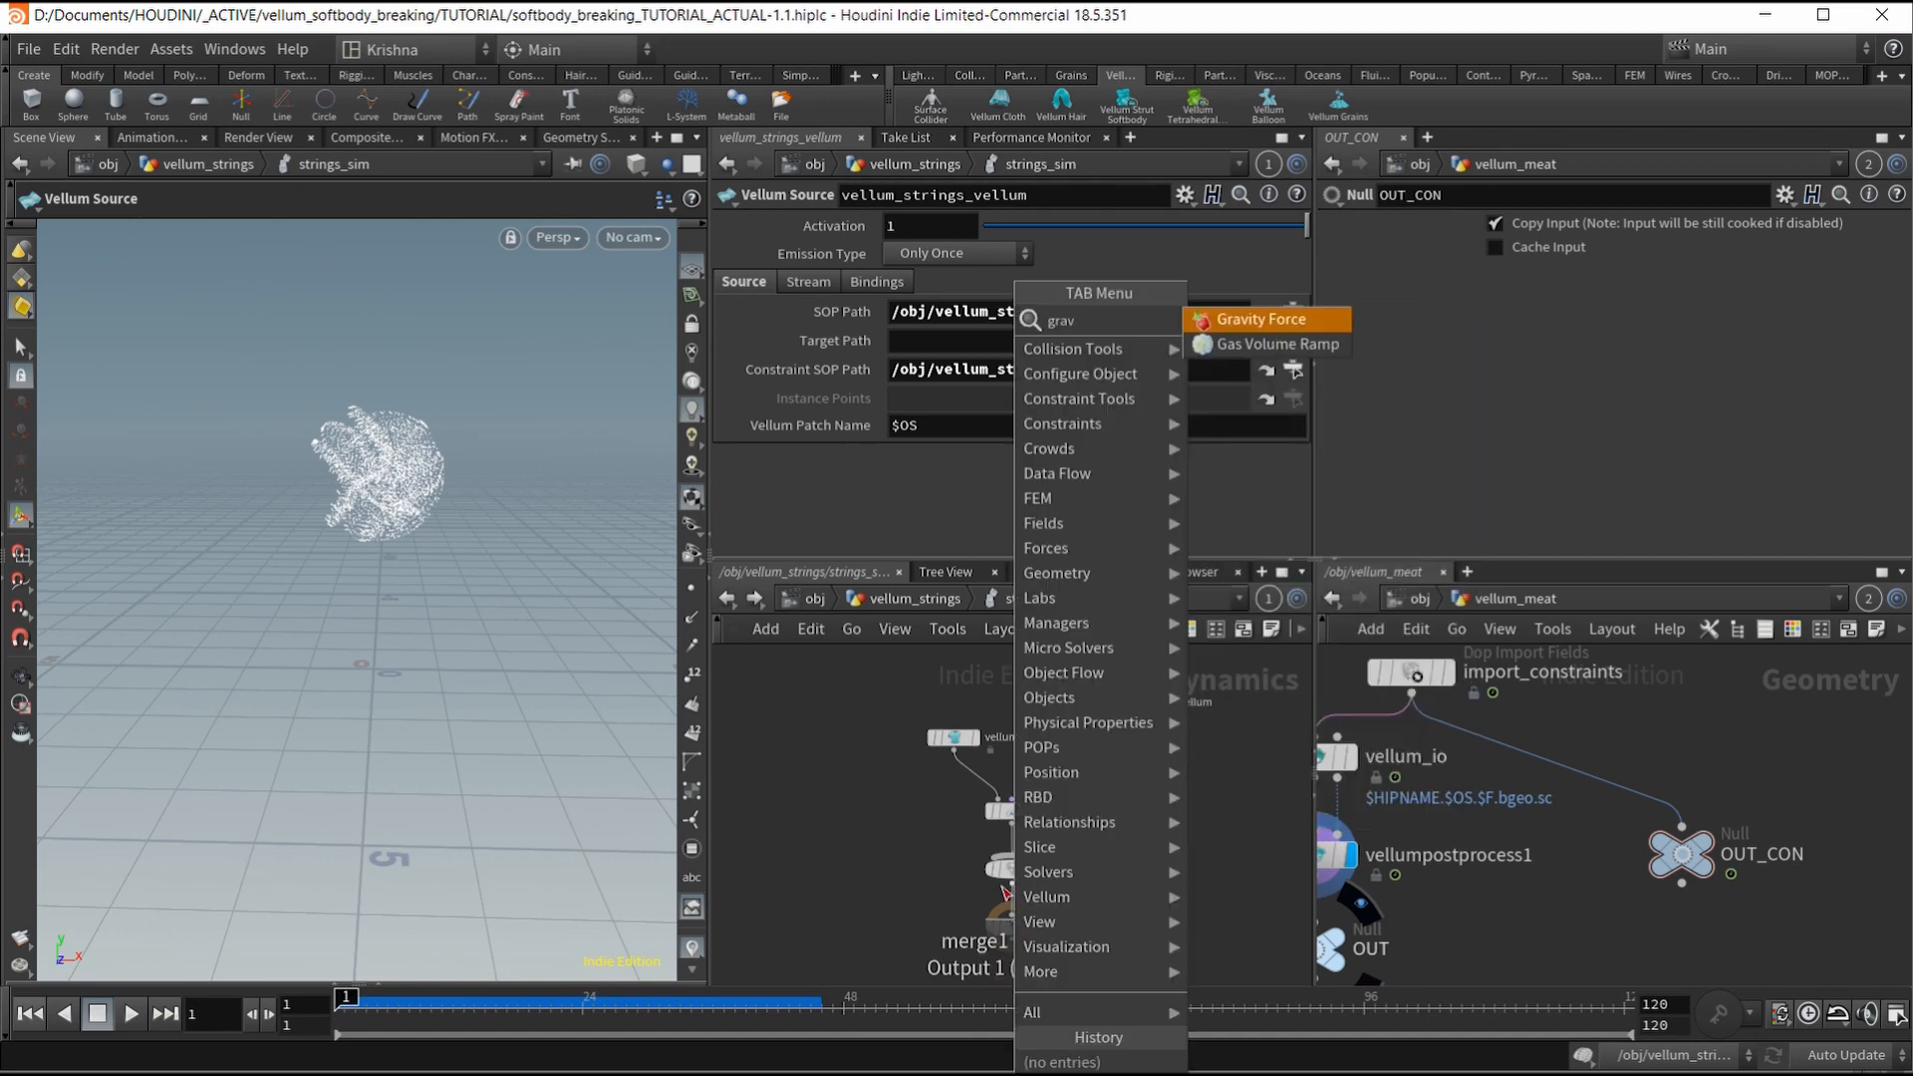
pyautogui.press('Return')
pyautogui.click(1001, 909)
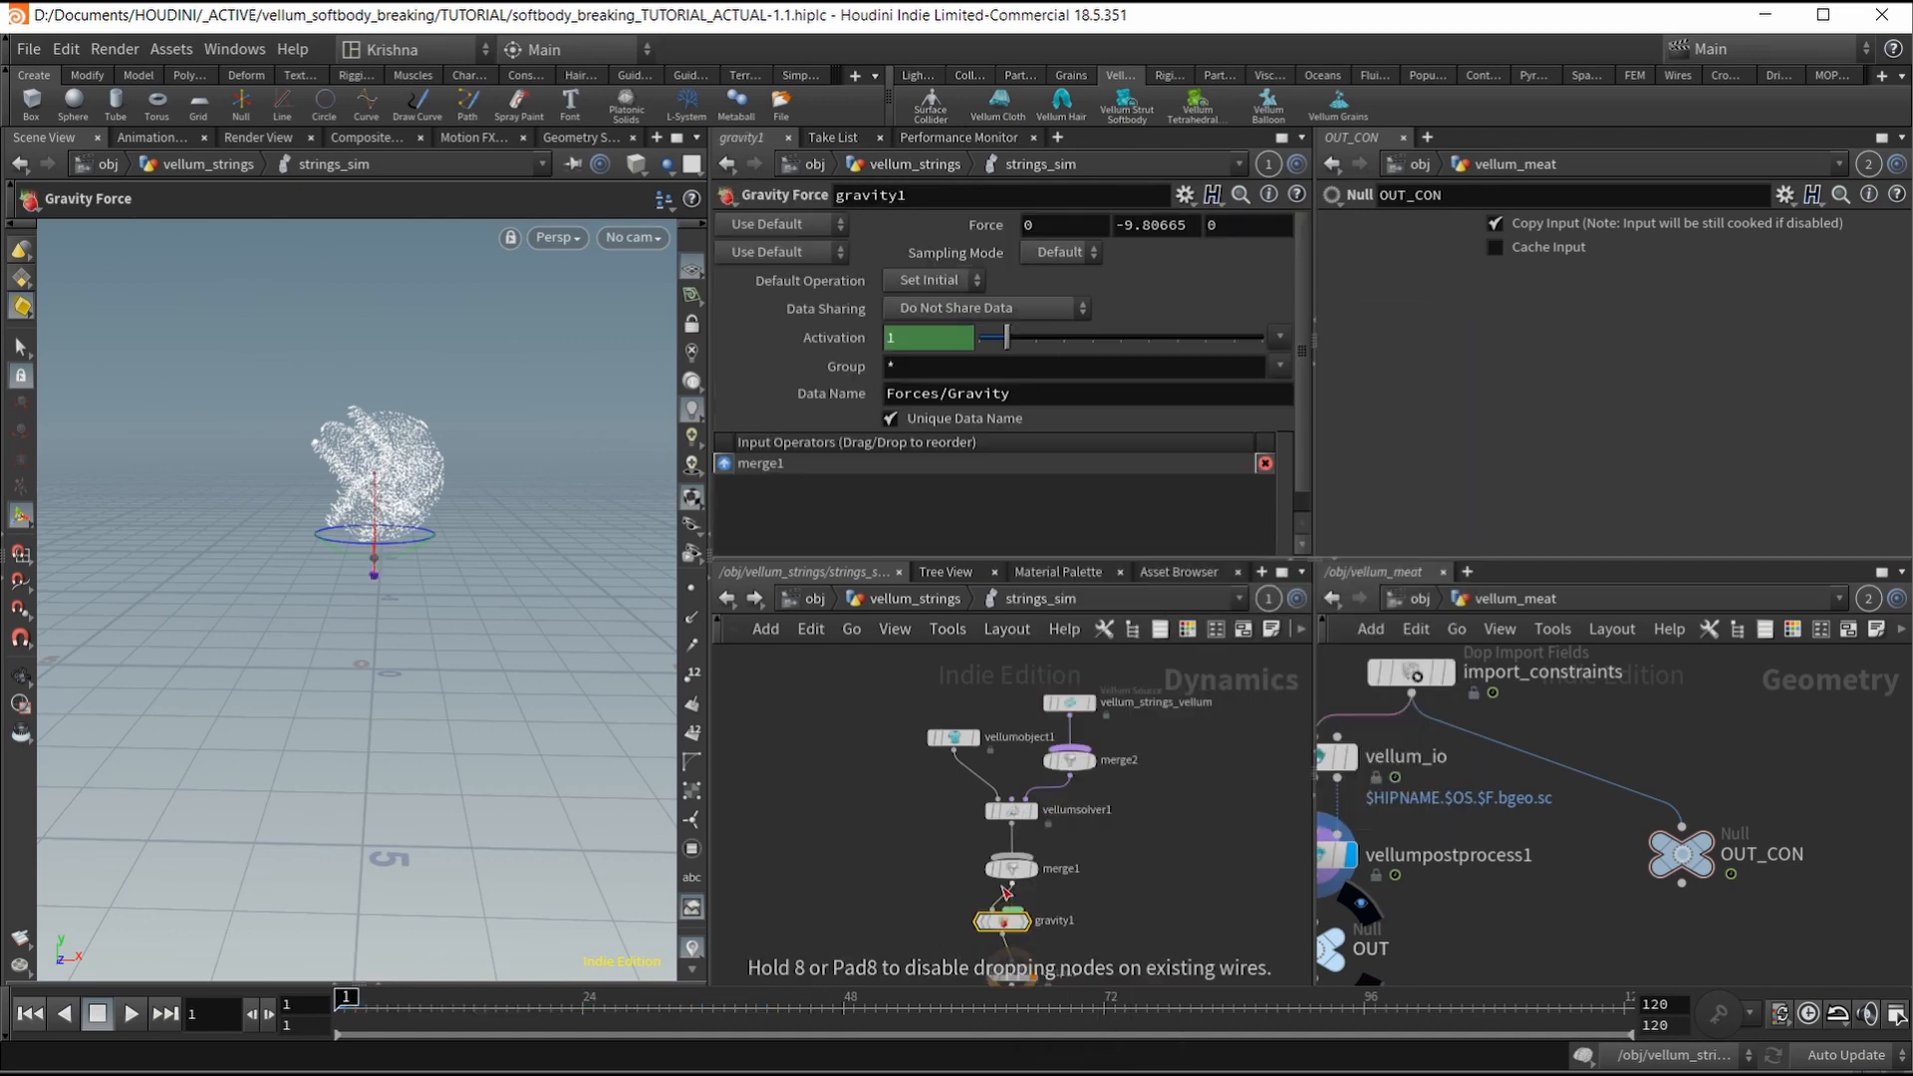
pyautogui.press('l')
pyautogui.press('h')
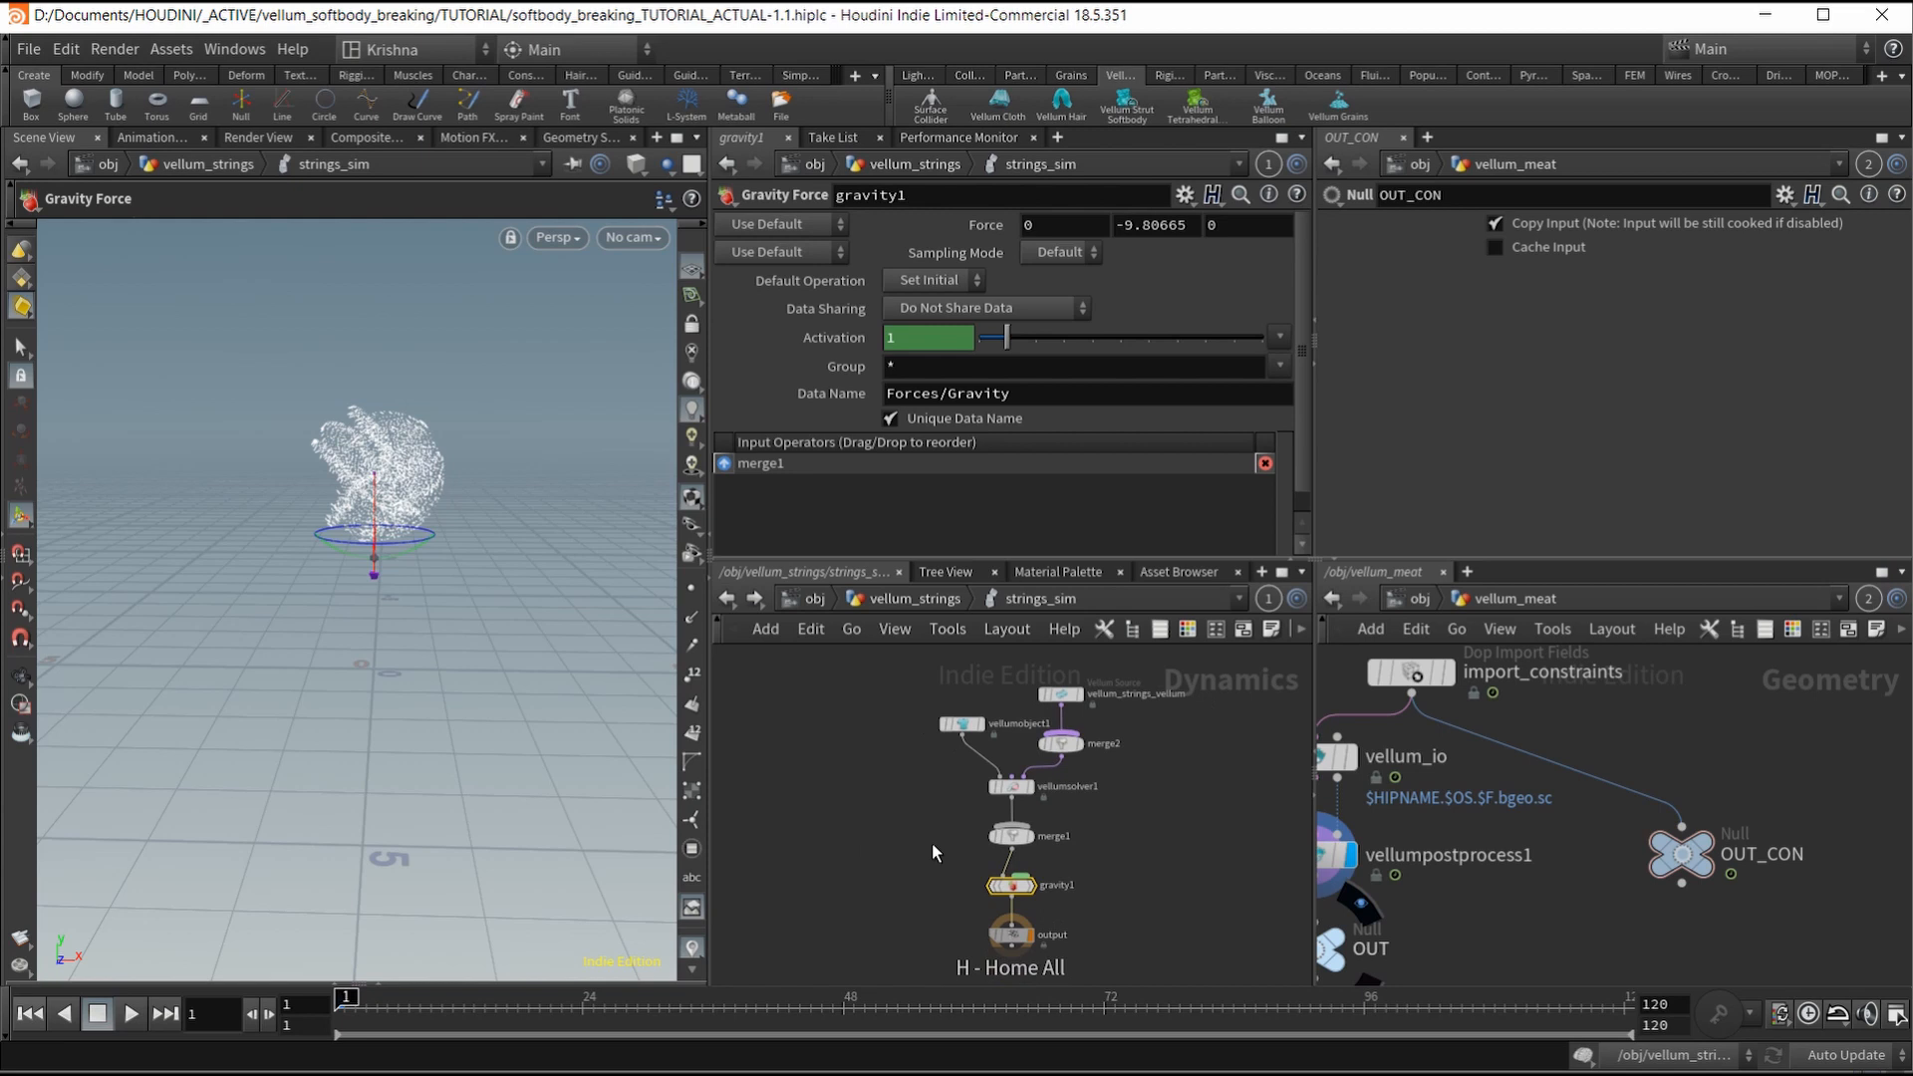
# Step: Play the string simulation with gravity, rewind it to frame 1, and return to the vellum_strings network
pyautogui.click(128, 1021)
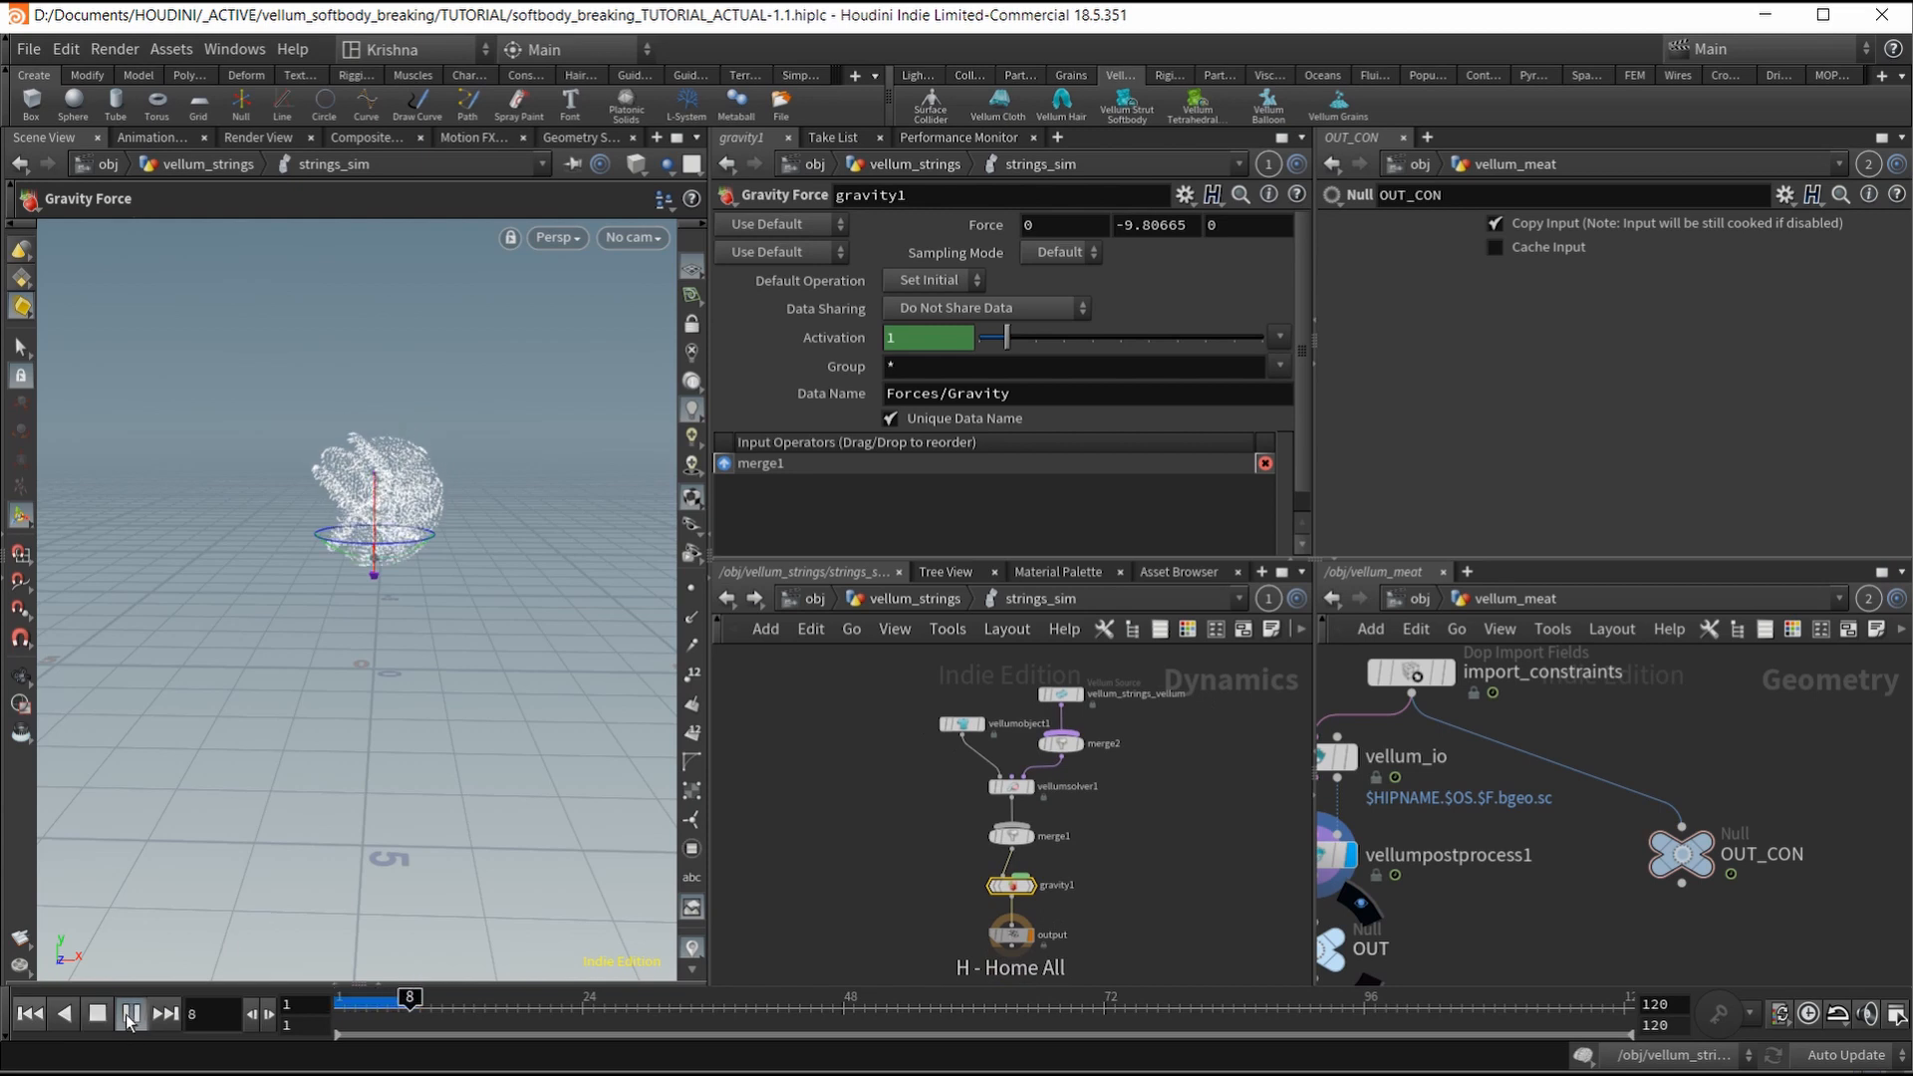
pyautogui.click(30, 1014)
pyautogui.click(909, 598)
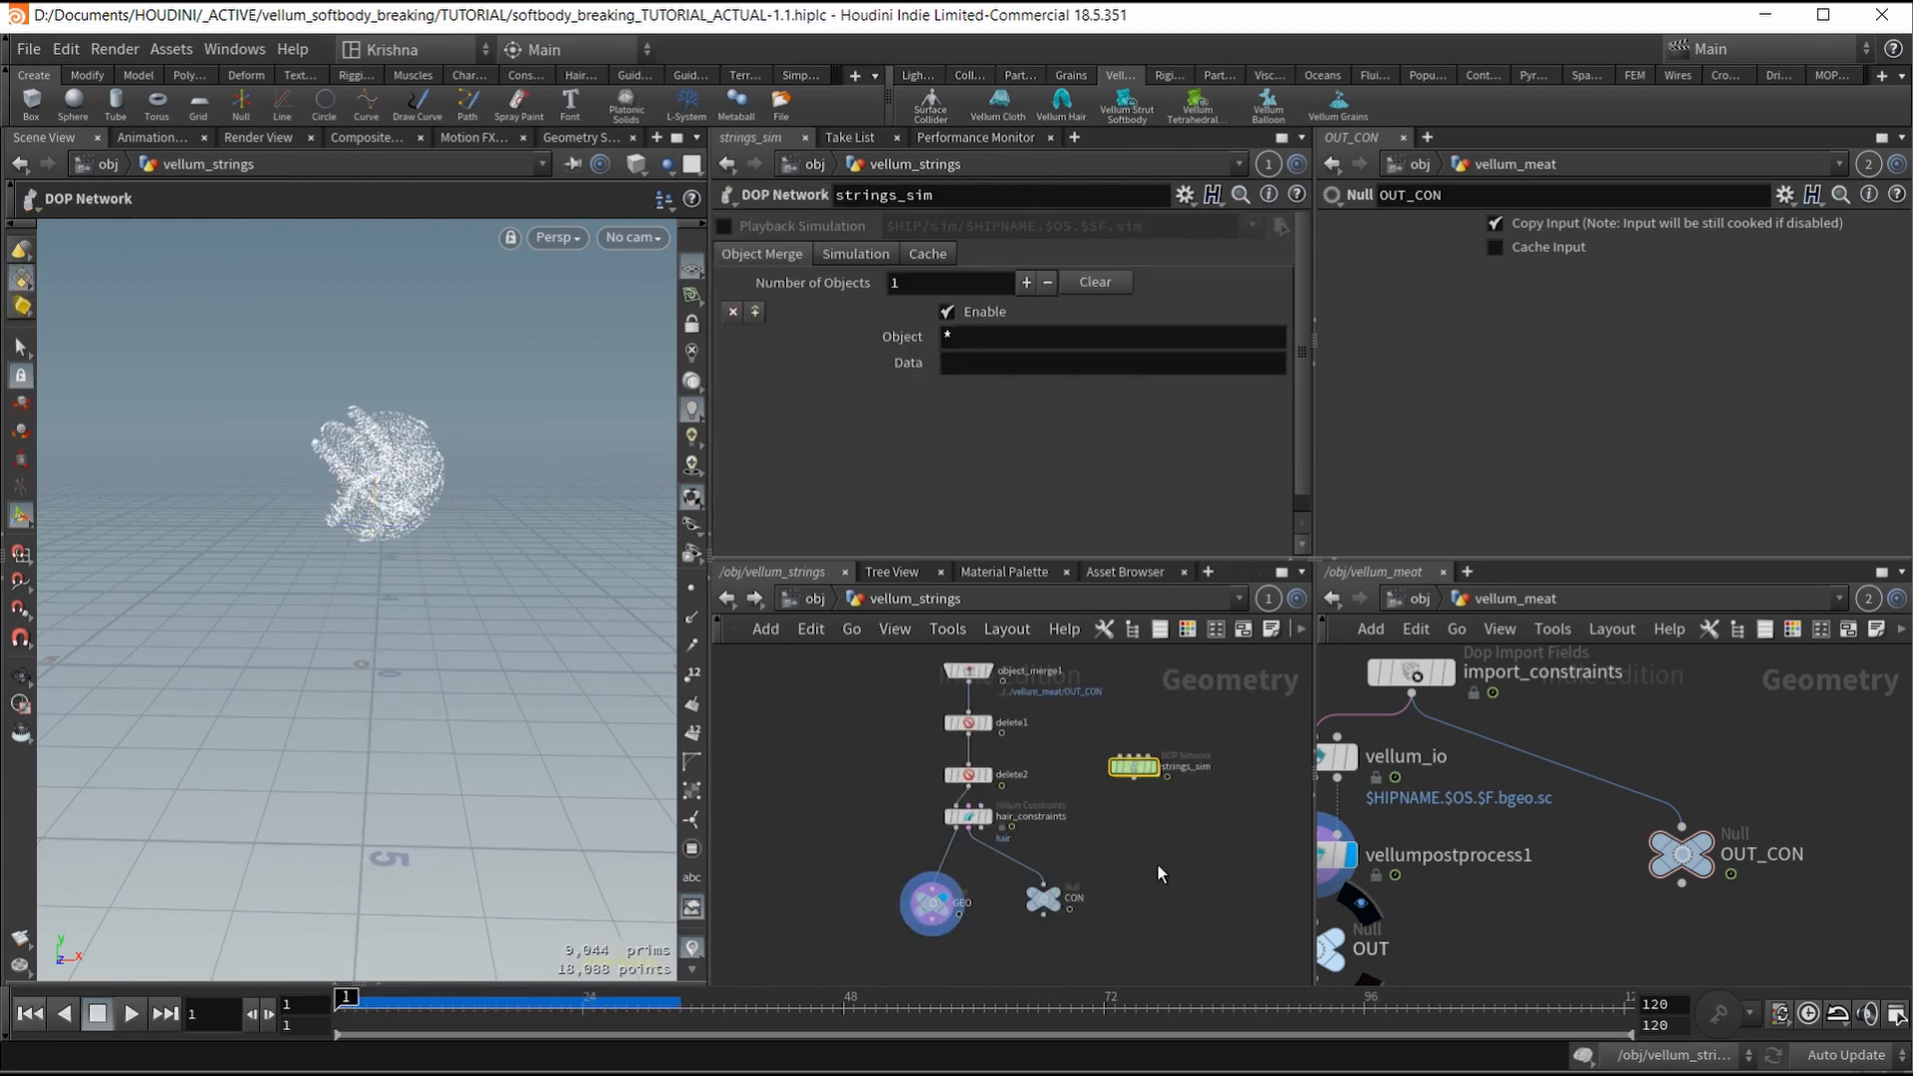
# Step: Inspect the stretch parameters of hair_constraints and locate the OUT null in the vellum_meat network
pyautogui.moveTo(1112, 778); pyautogui.dragTo(1210, 790)
pyautogui.click(939, 827)
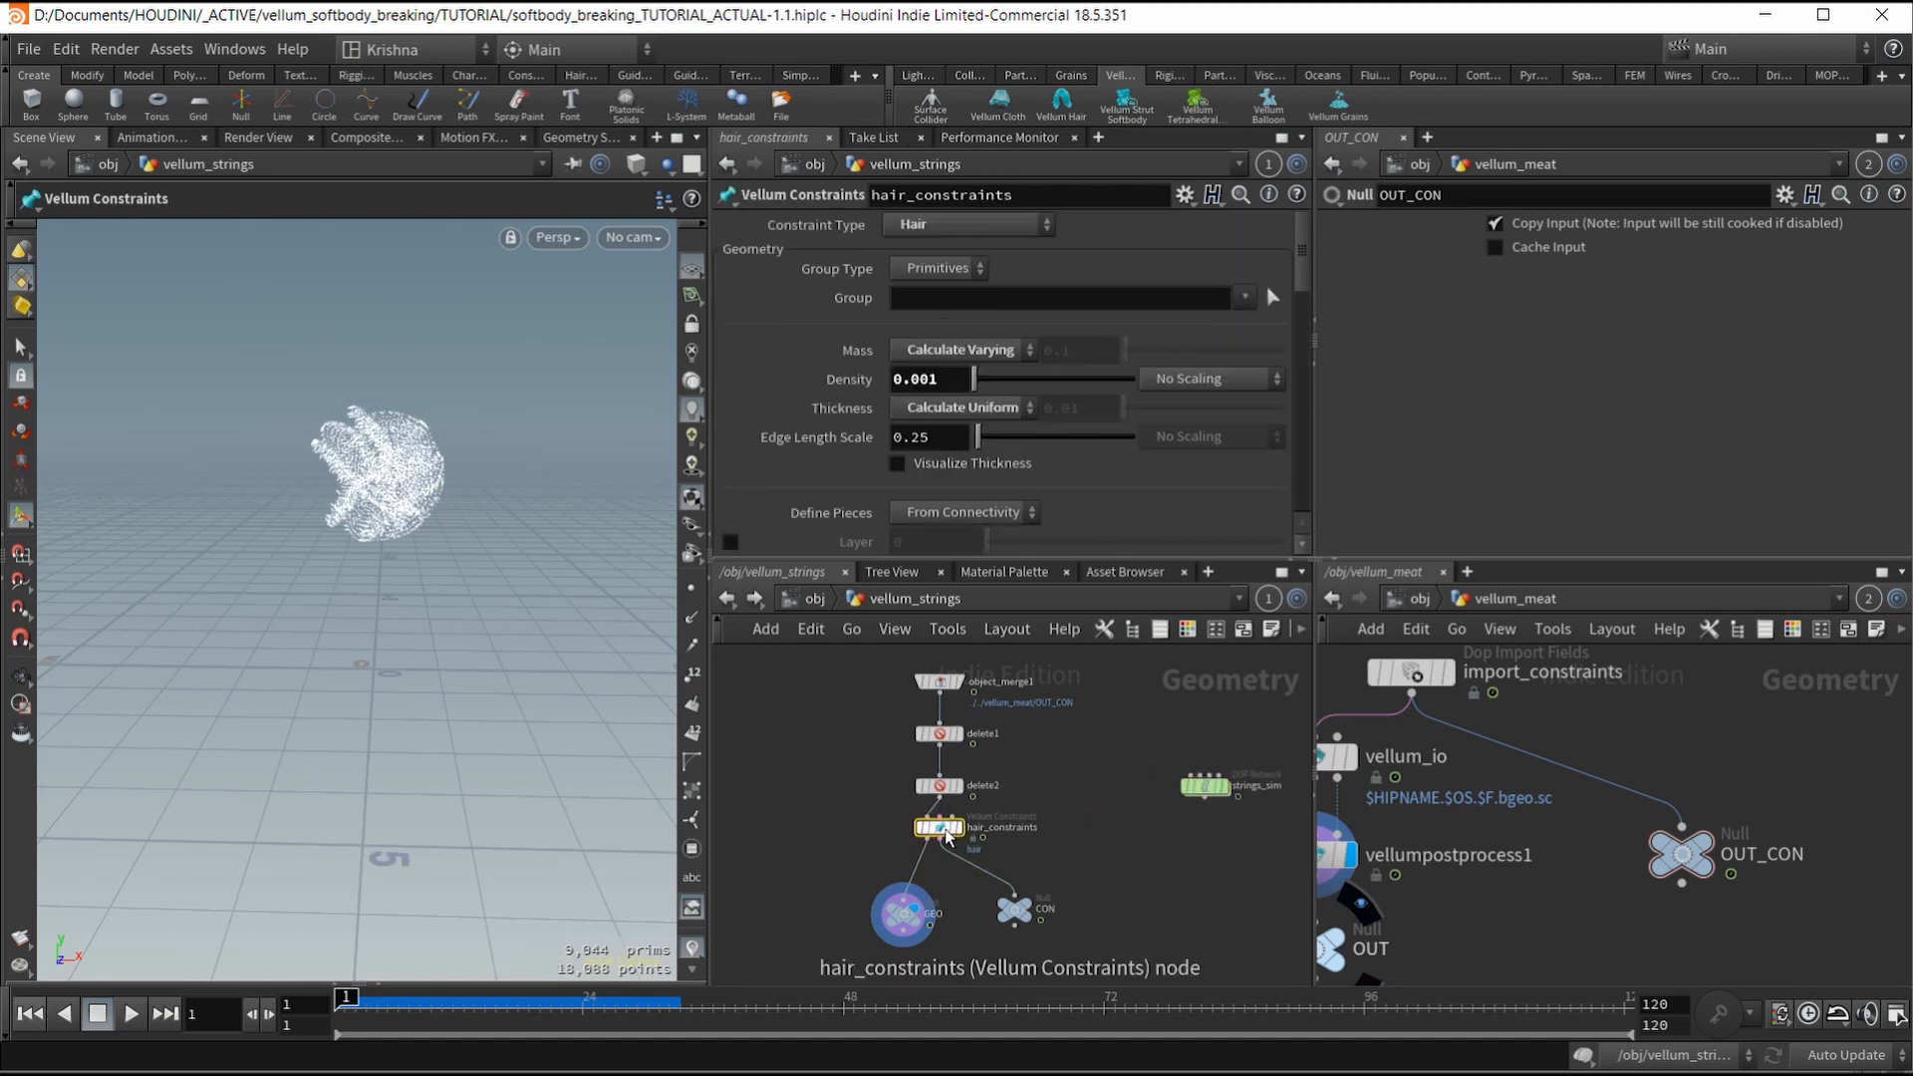
pyautogui.scroll(-10, 842, 416)
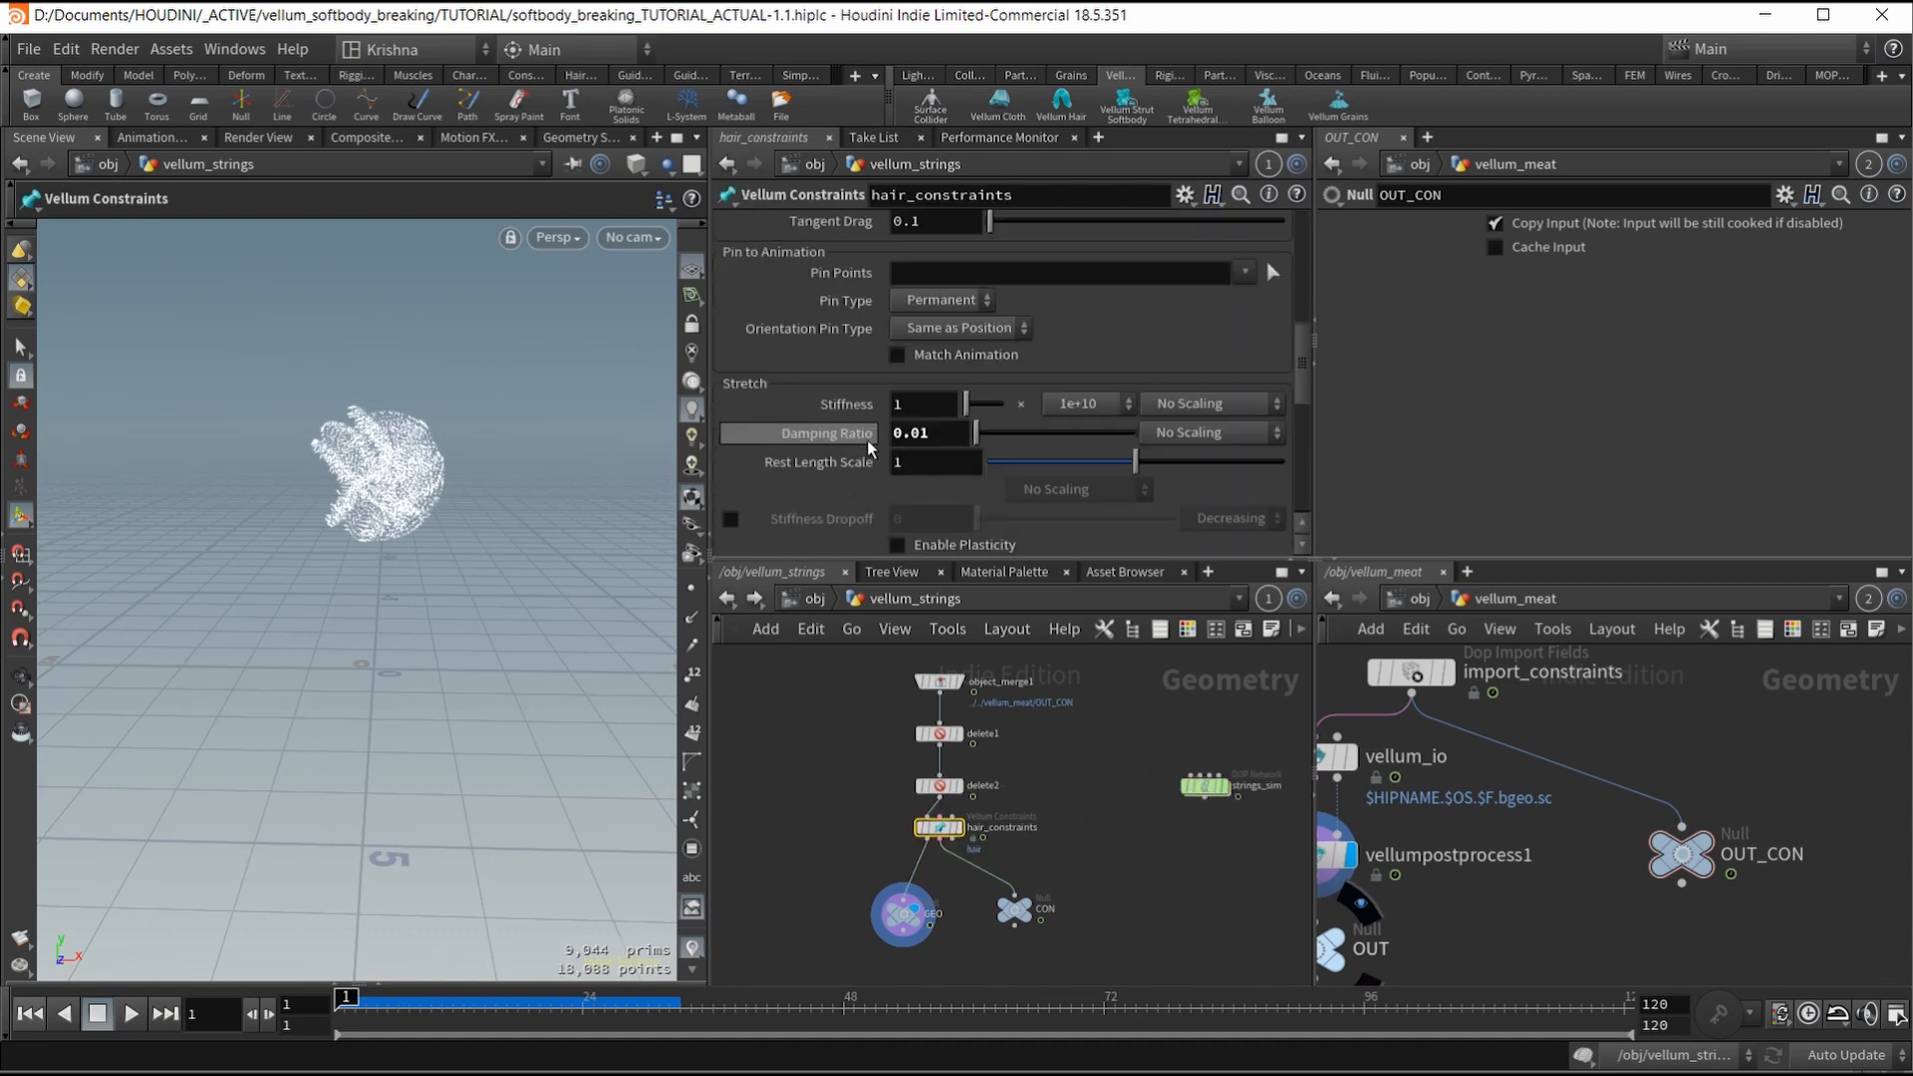
pyautogui.moveTo(1136, 903); pyautogui.dragTo(1118, 858, button='middle')
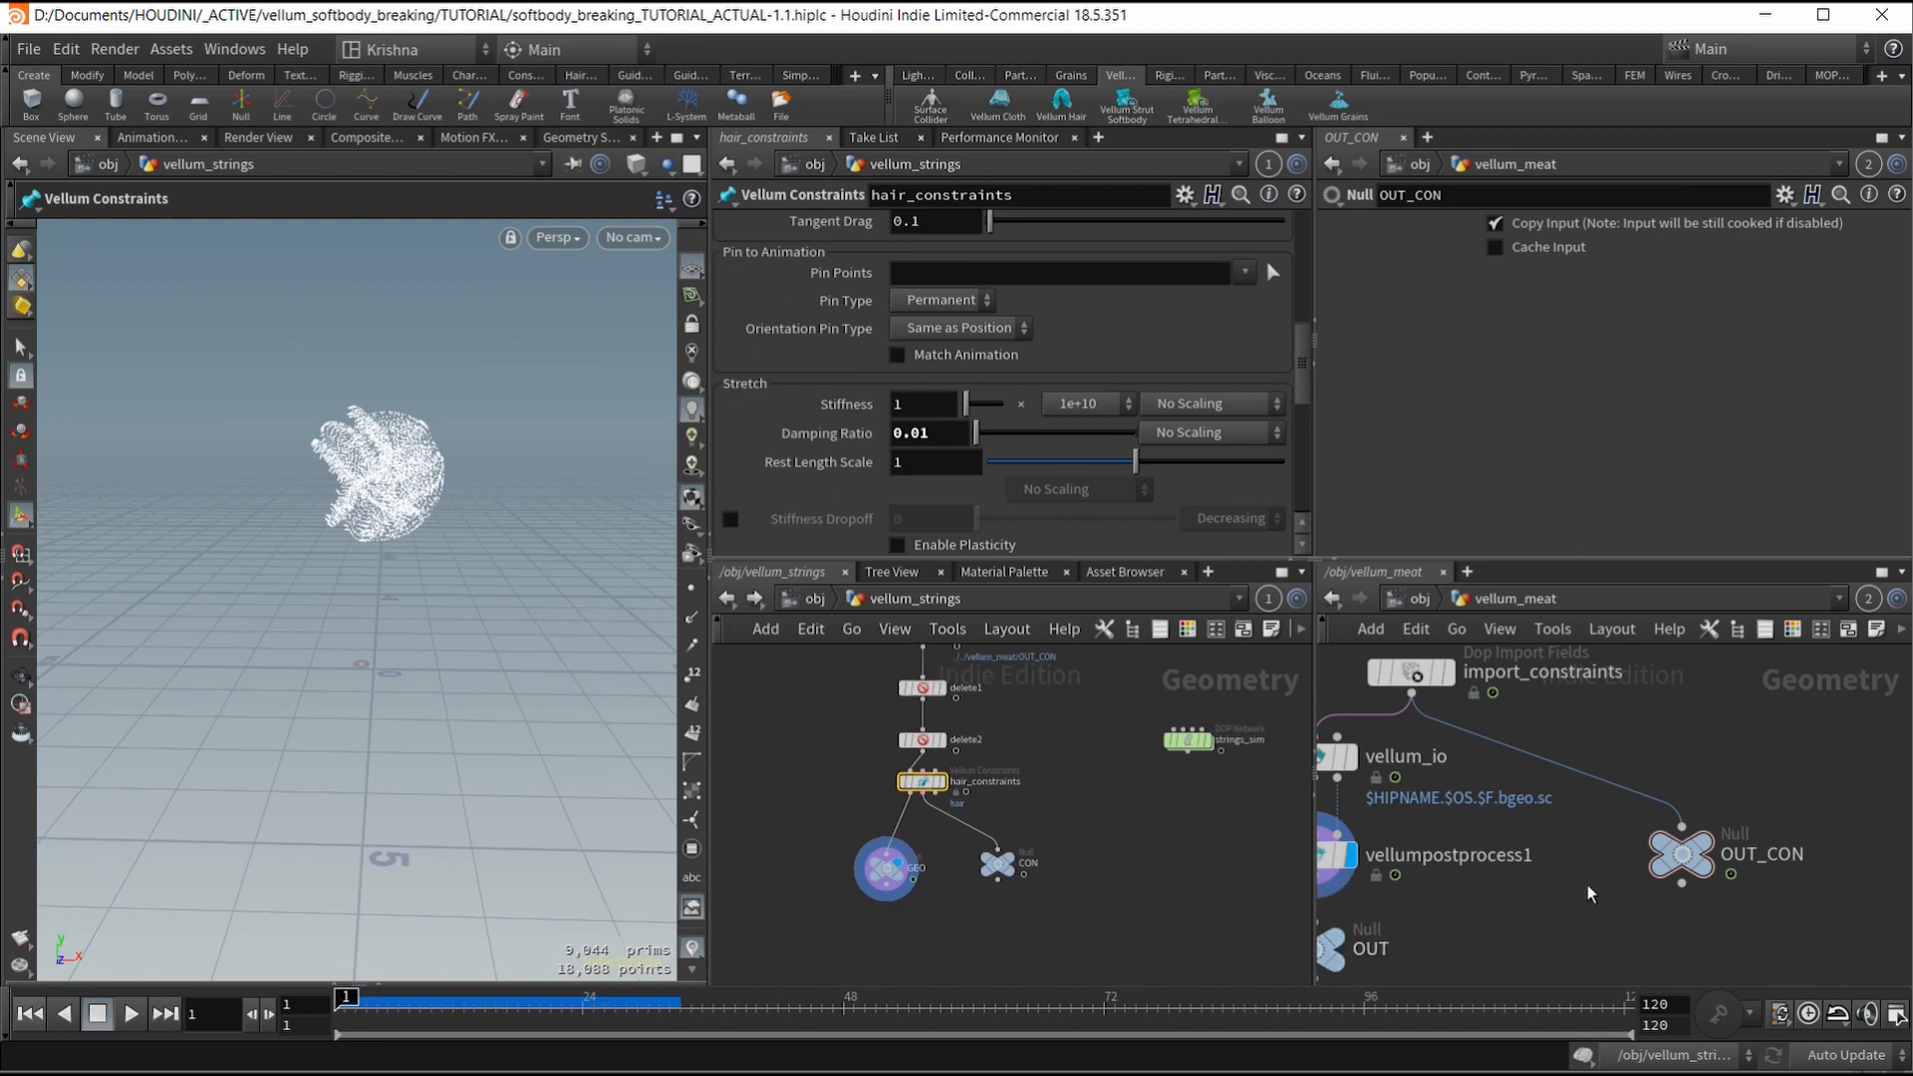
pyautogui.scroll(-3, 1597, 857)
pyautogui.moveTo(1624, 791); pyautogui.dragTo(1654, 722, button='middle')
pyautogui.moveTo(1498, 882); pyautogui.dragTo(1575, 837, button='middle')
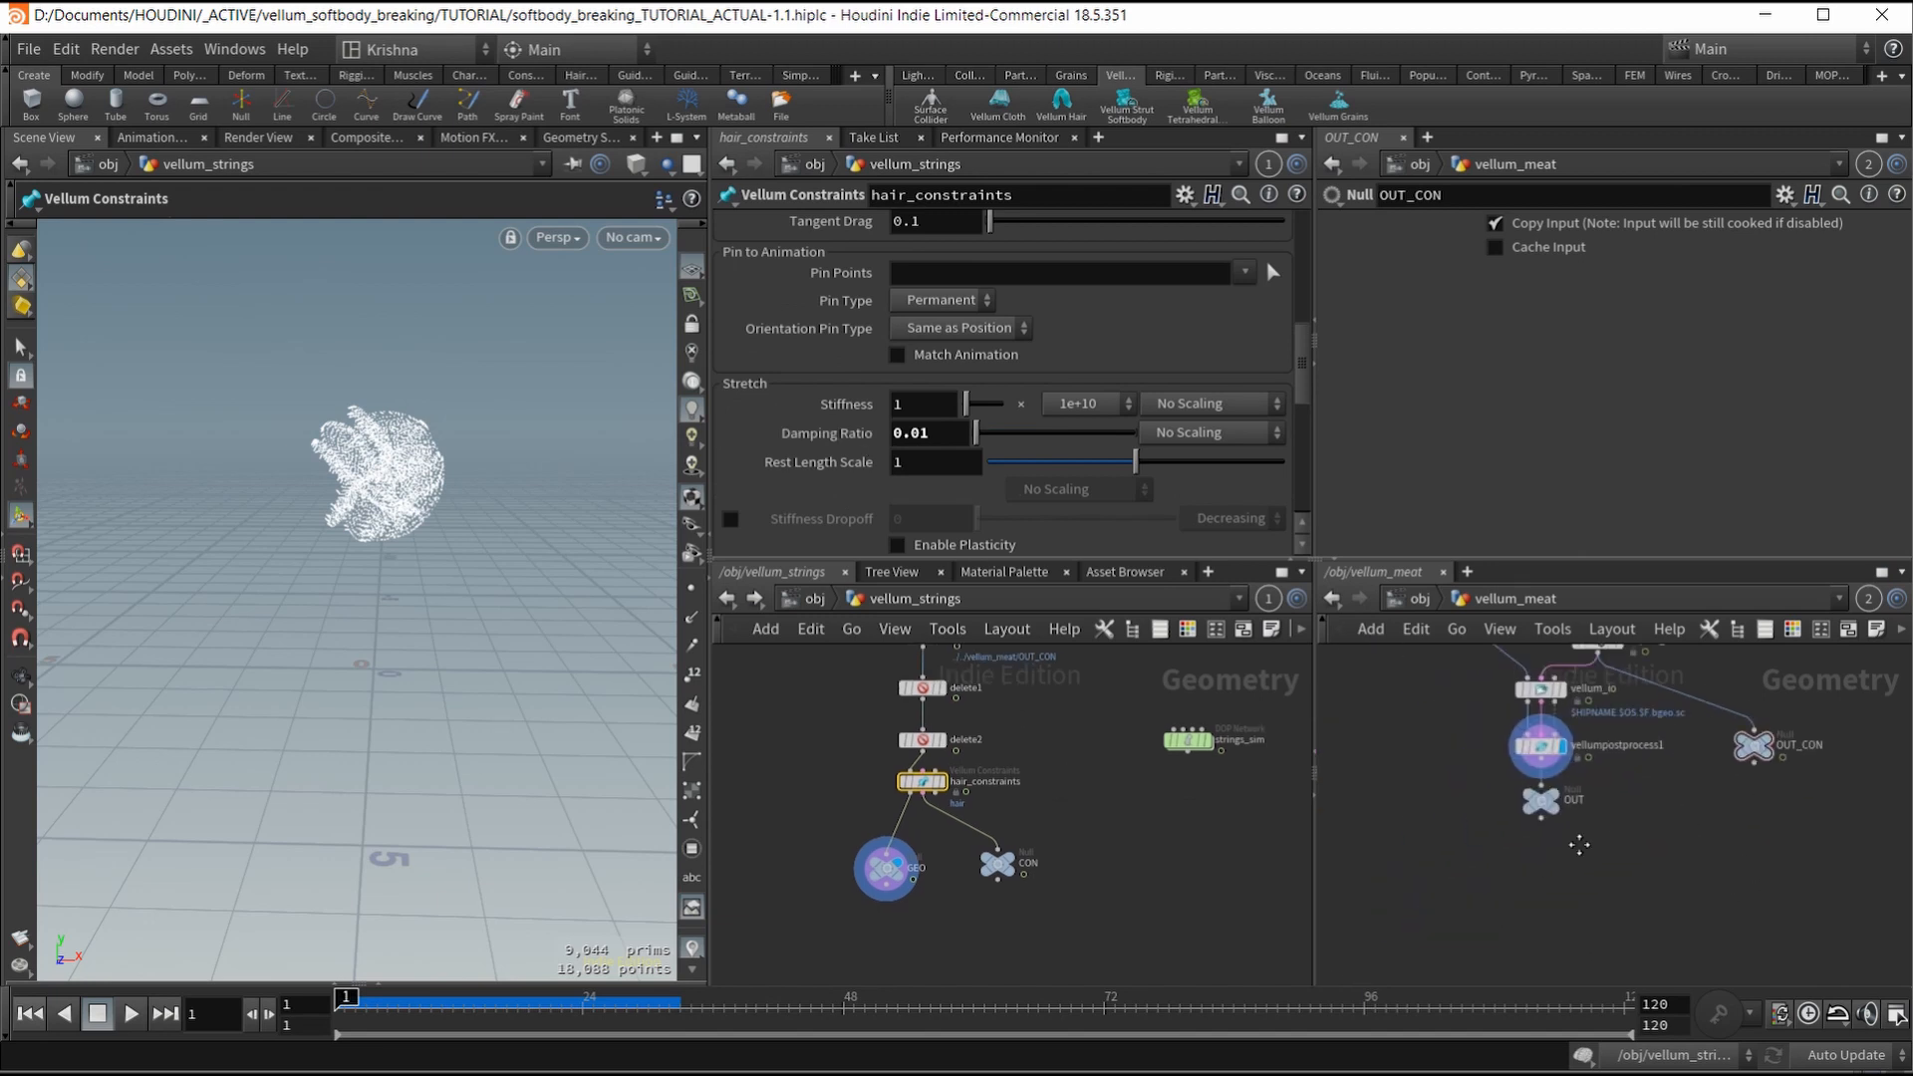
# Step: Move strings_sim closer to the hair constraint chain and place an Object Merge node beside it
pyautogui.moveTo(1089, 765); pyautogui.dragTo(1089, 819, button='middle')
pyautogui.moveTo(1186, 804); pyautogui.dragTo(1040, 798)
pyautogui.moveTo(1149, 783); pyautogui.dragTo(1127, 785, button='middle')
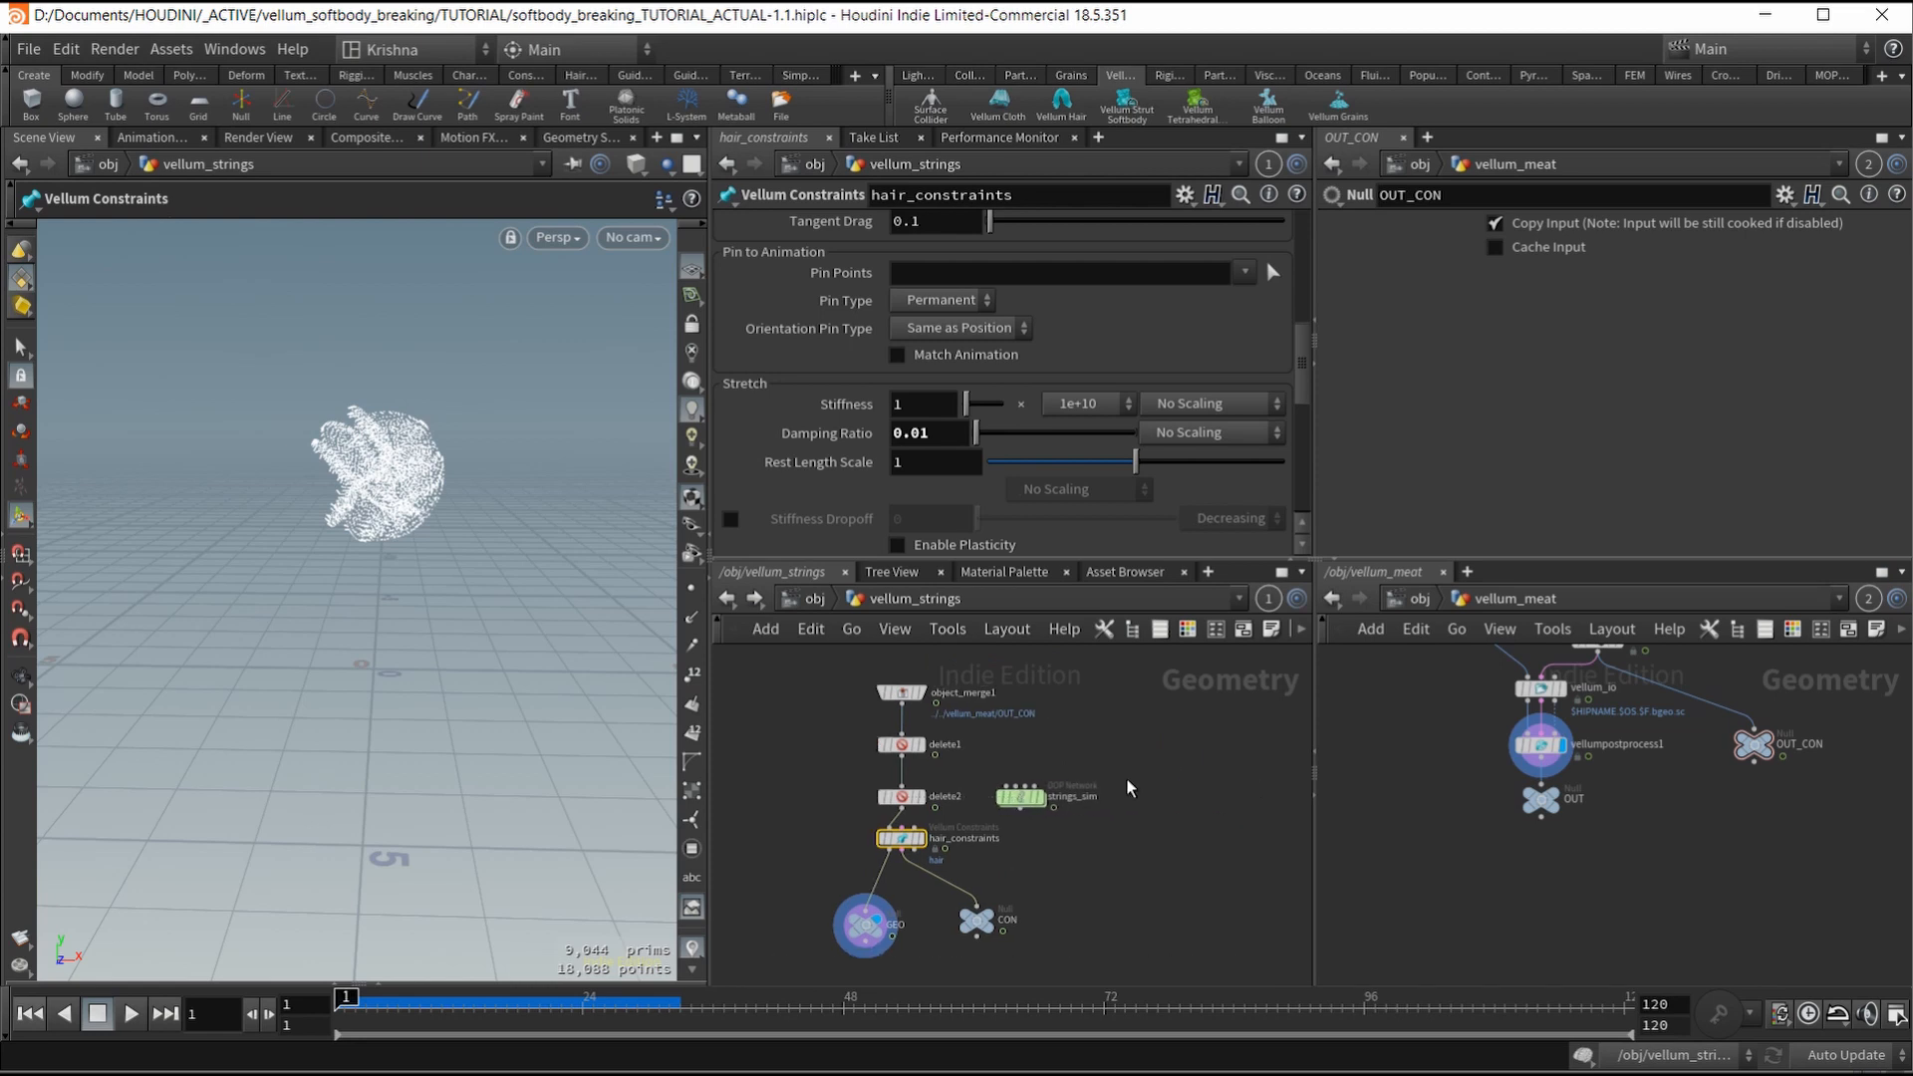
pyautogui.click(1132, 777)
pyautogui.press('Tab')
pyautogui.write('obj')
pyautogui.press('Return')
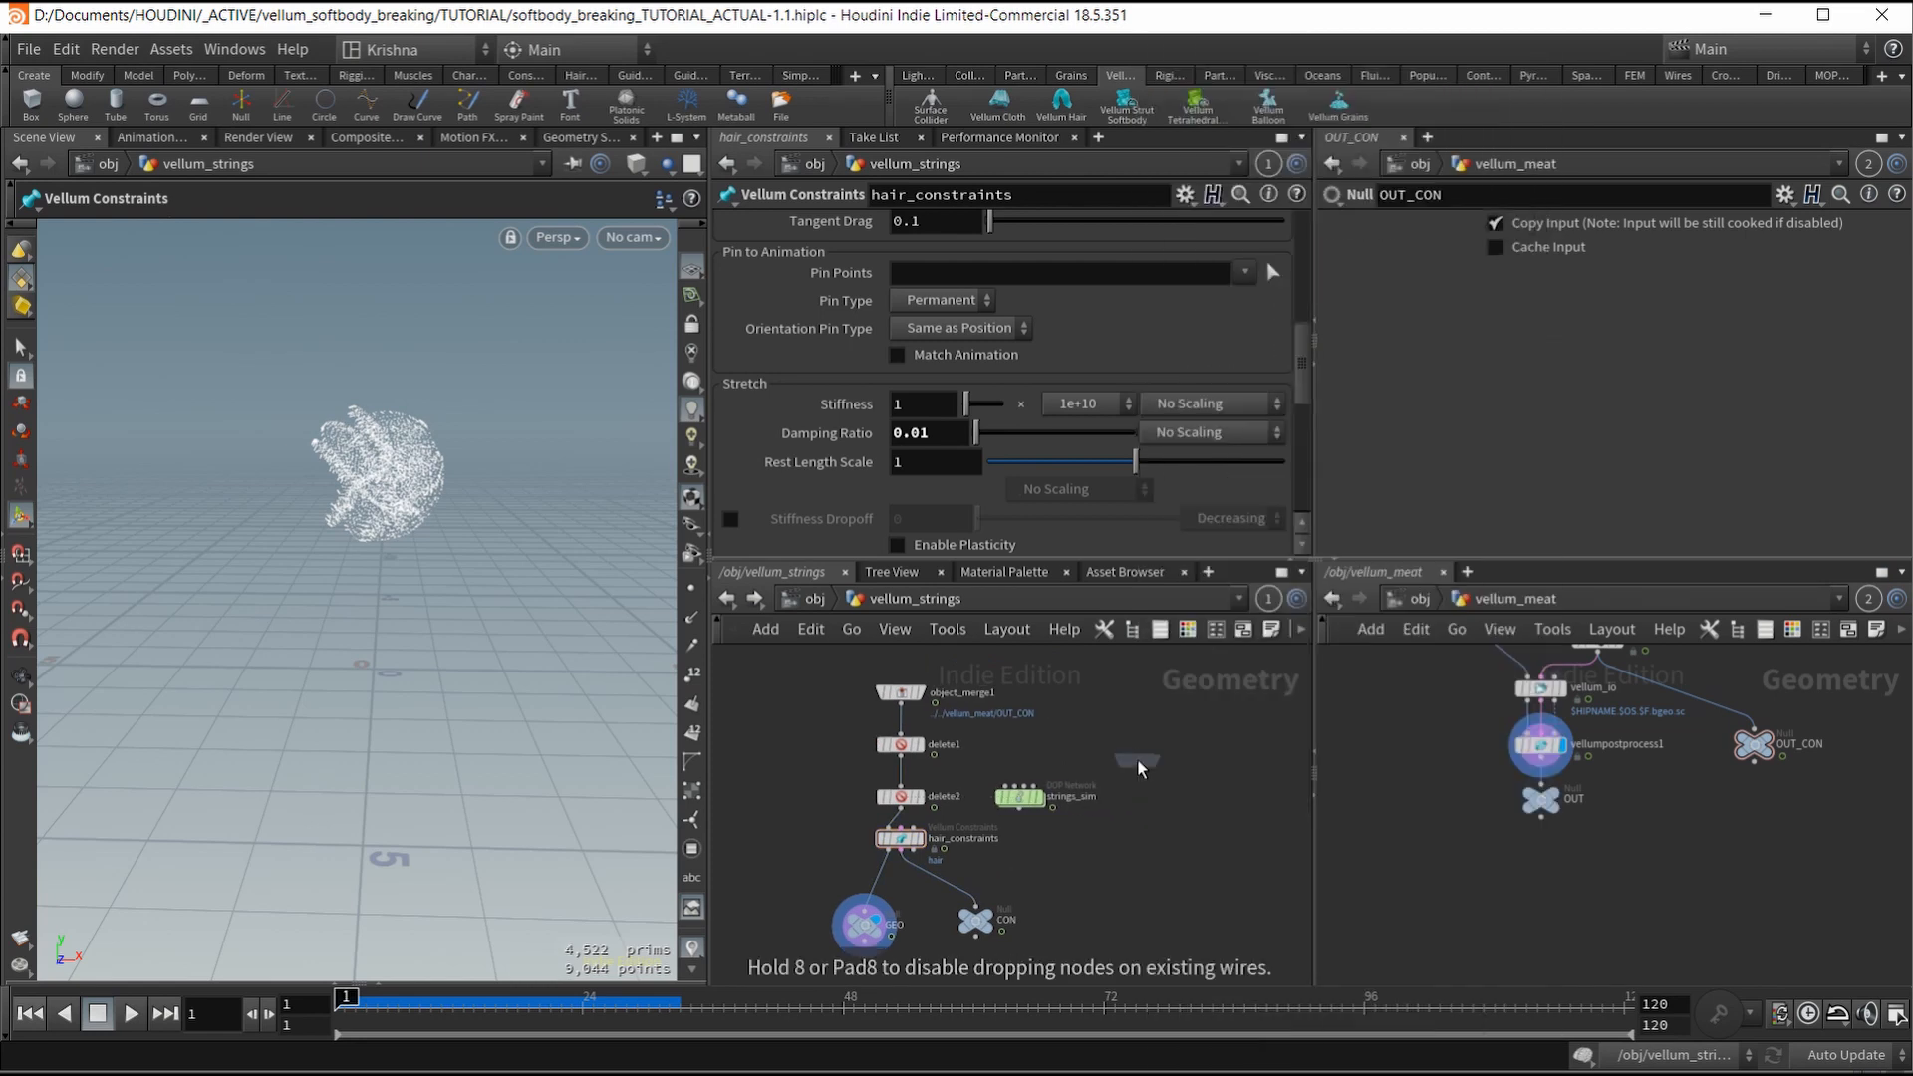
pyautogui.click(1141, 765)
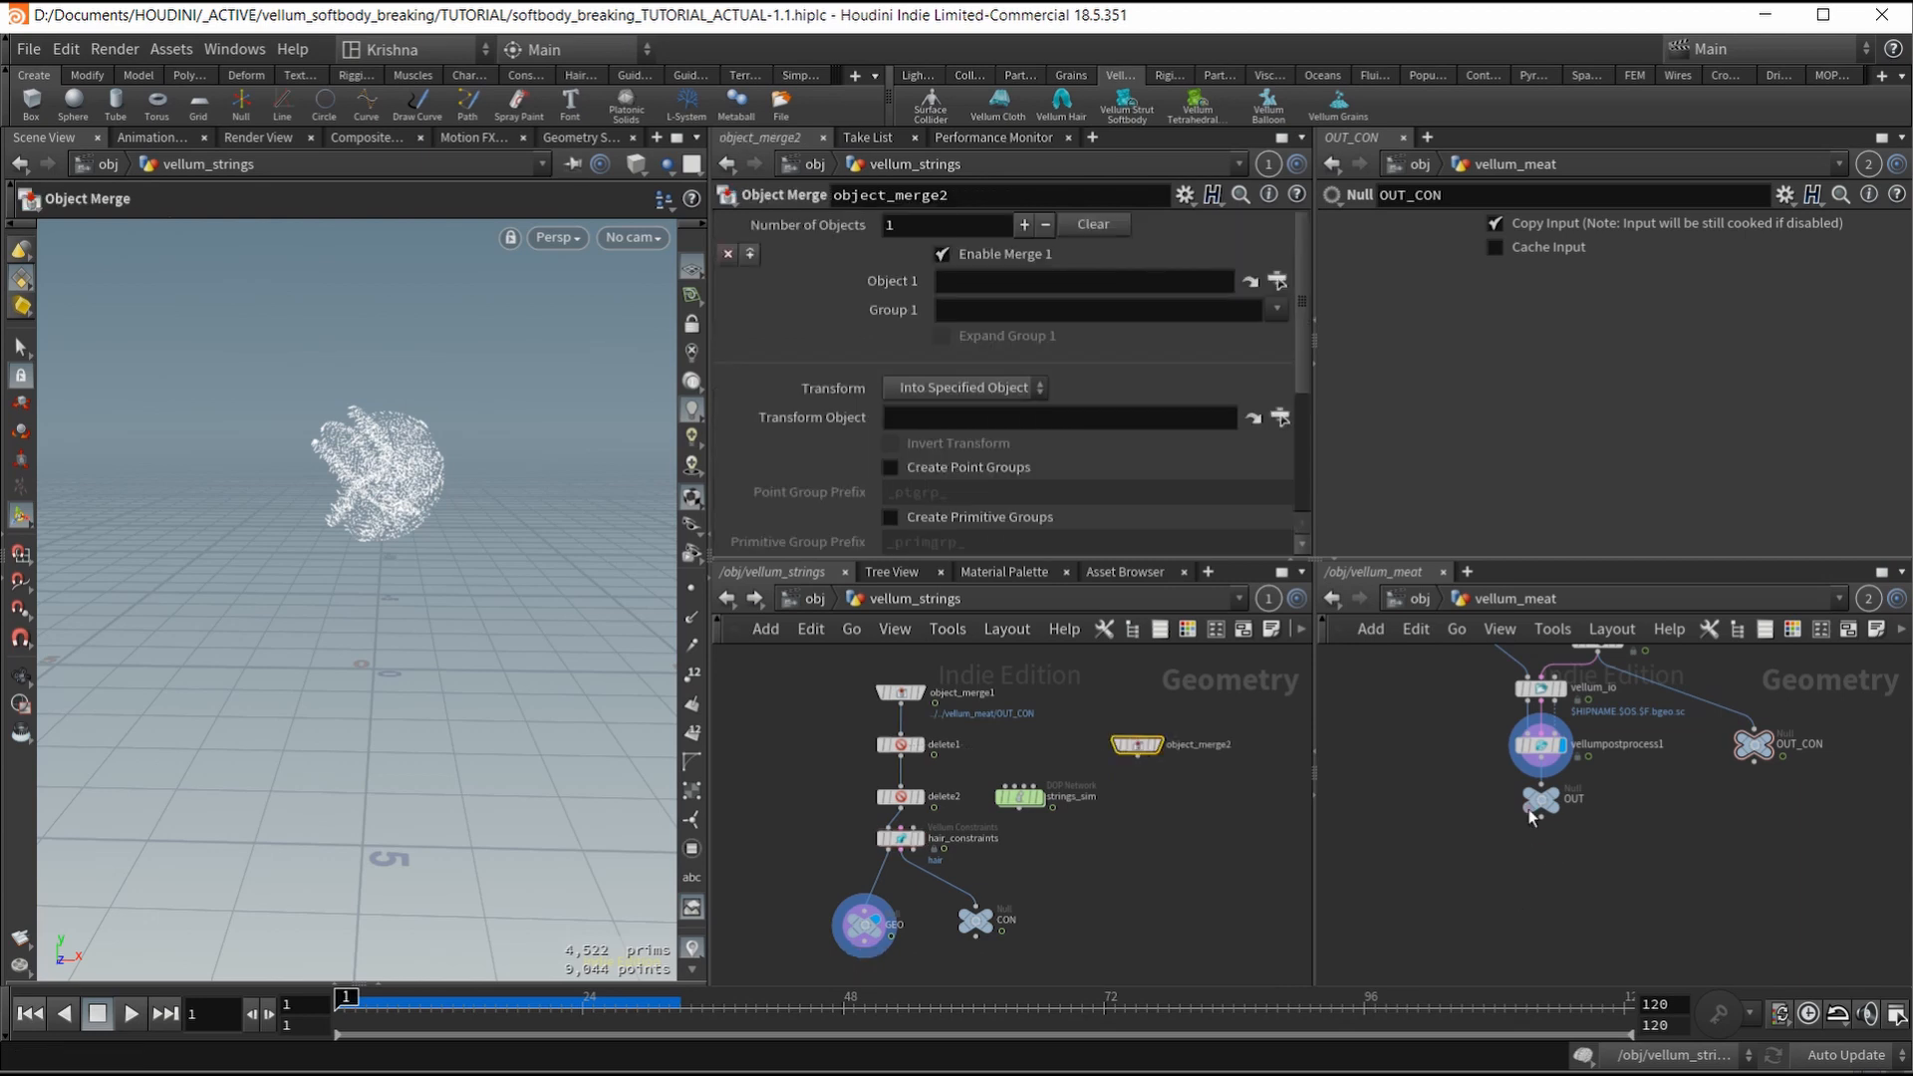
# Step: Set Object 1 of the new Object Merge to ../../vellum_meat/OUT and display that node
pyautogui.moveTo(1535, 812); pyautogui.dragTo(1026, 282)
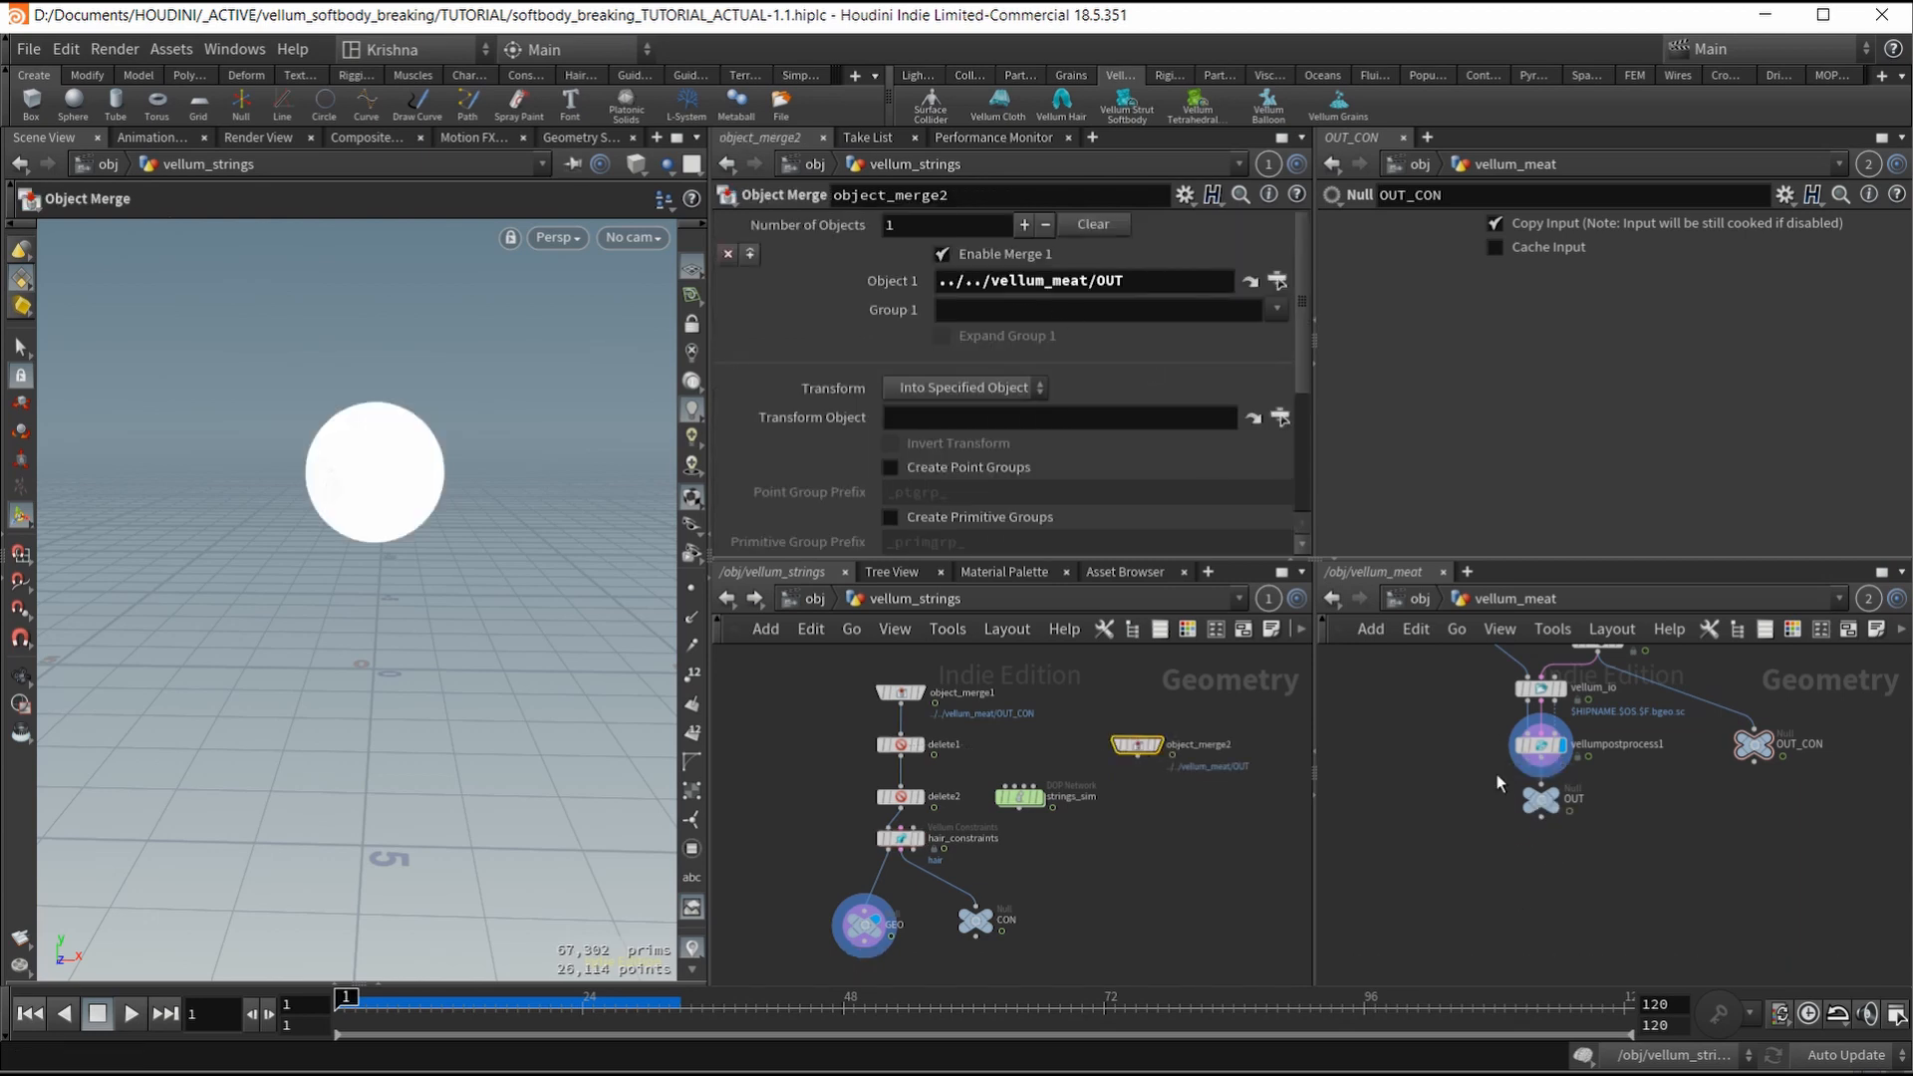
pyautogui.moveTo(1500, 784); pyautogui.dragTo(1600, 853)
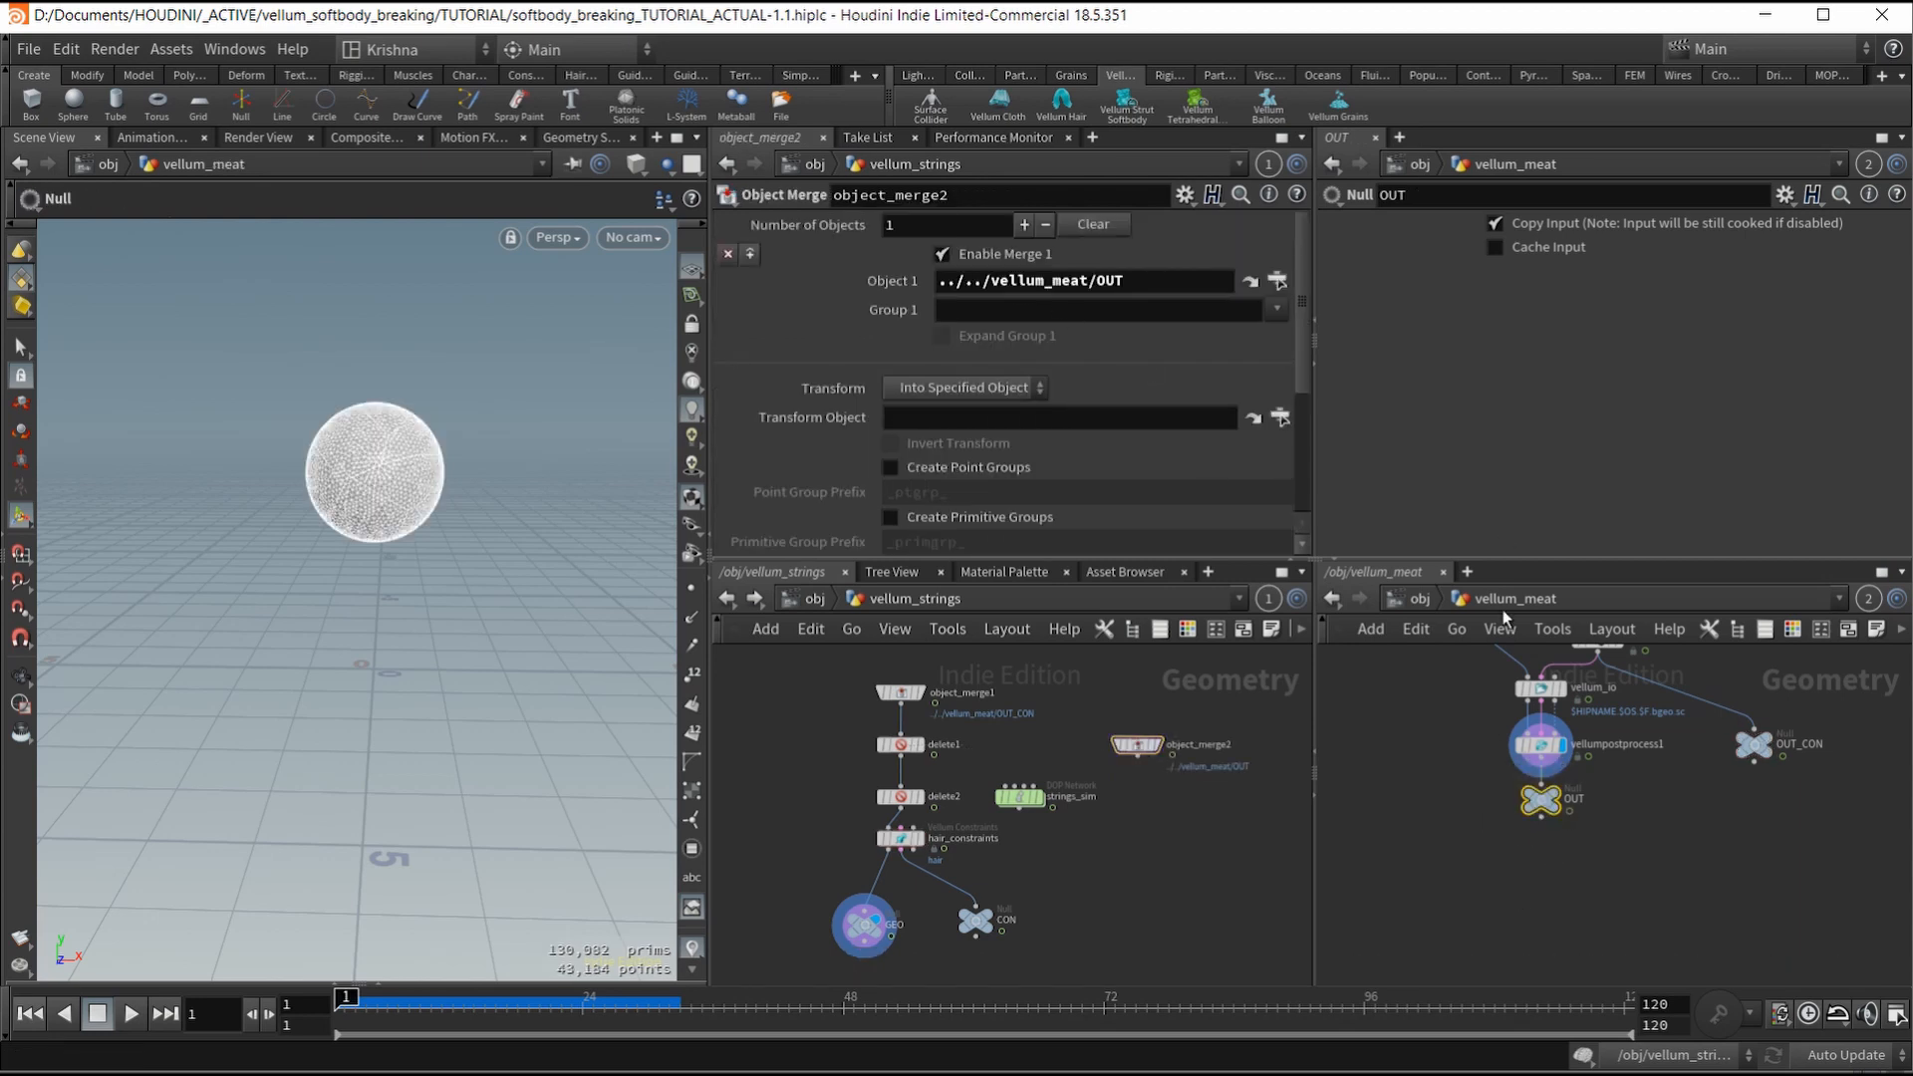
pyautogui.click(1158, 744)
pyautogui.click(1130, 740)
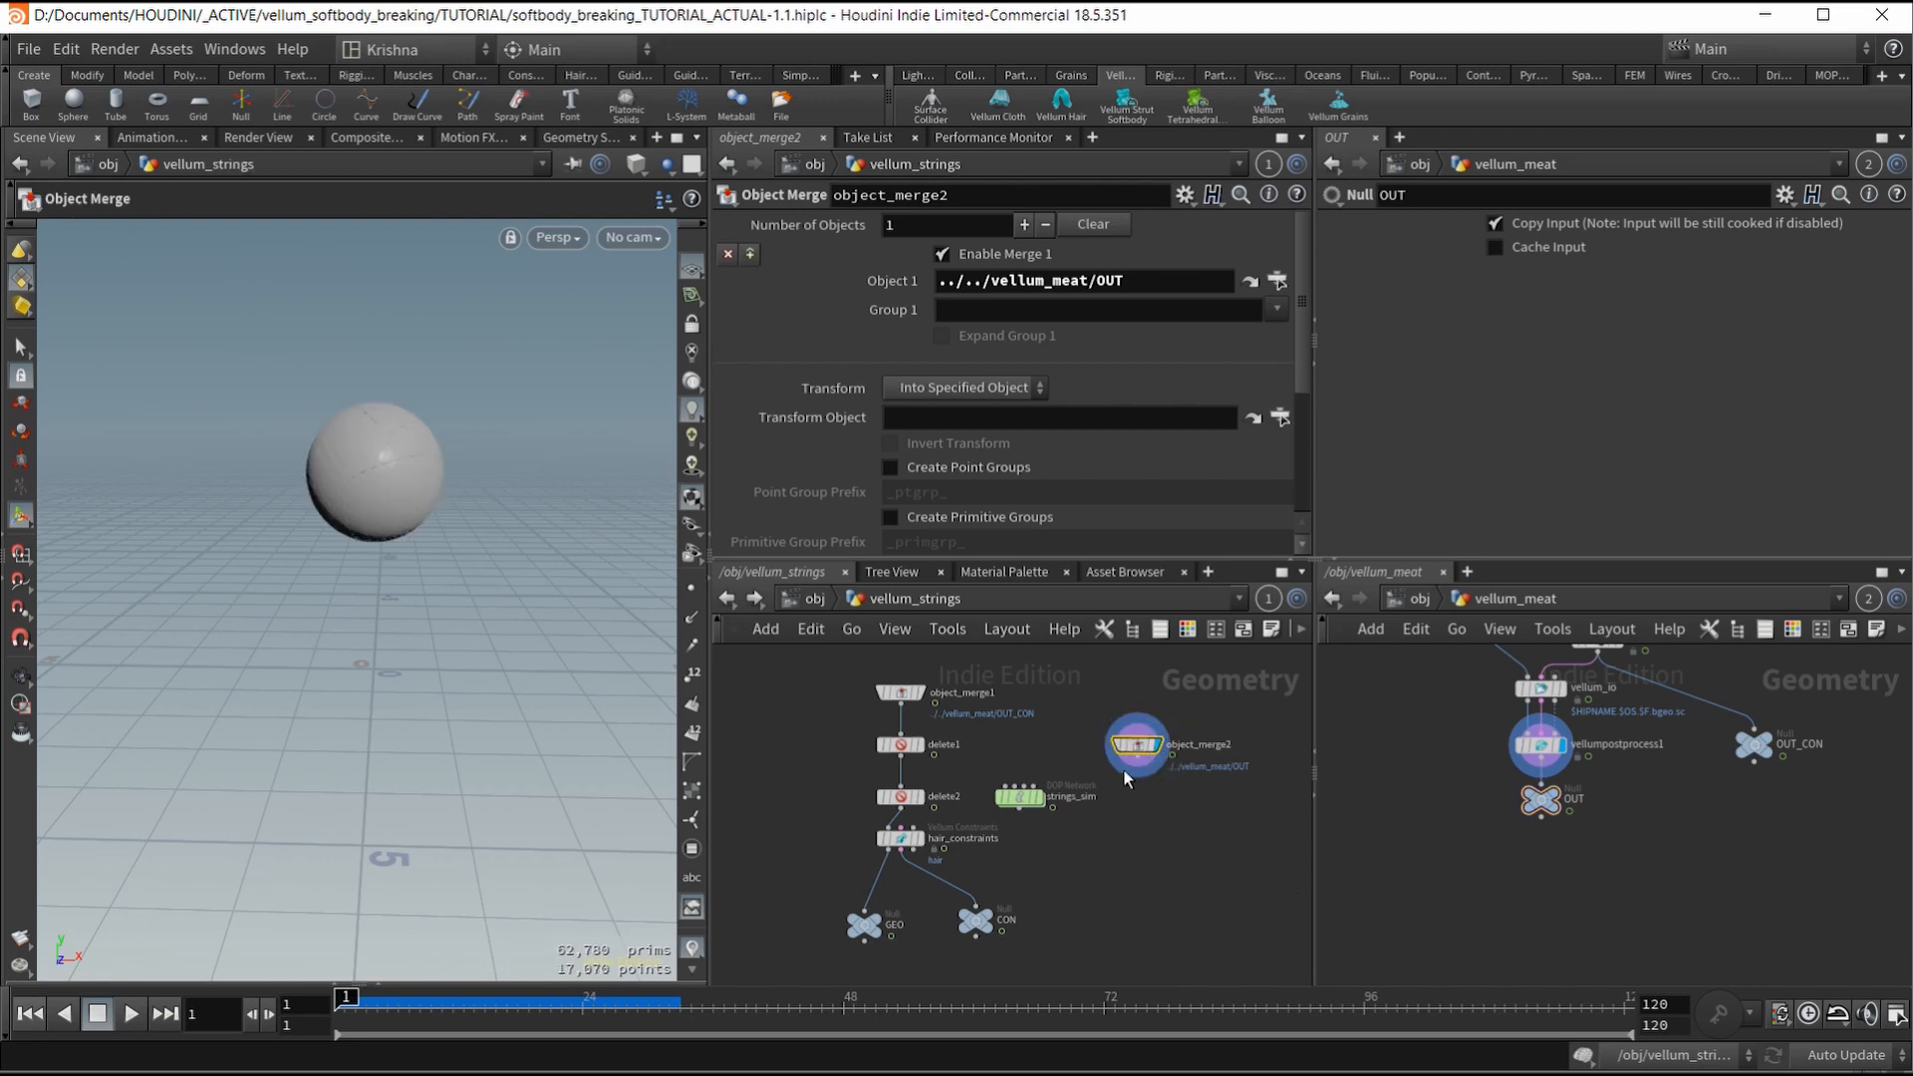
# Step: Append a Delete node to object_merge2, display it, and set its group to outside
pyautogui.rightClick(1135, 763)
pyautogui.write('del')
pyautogui.press('Return')
pyautogui.press('Return')
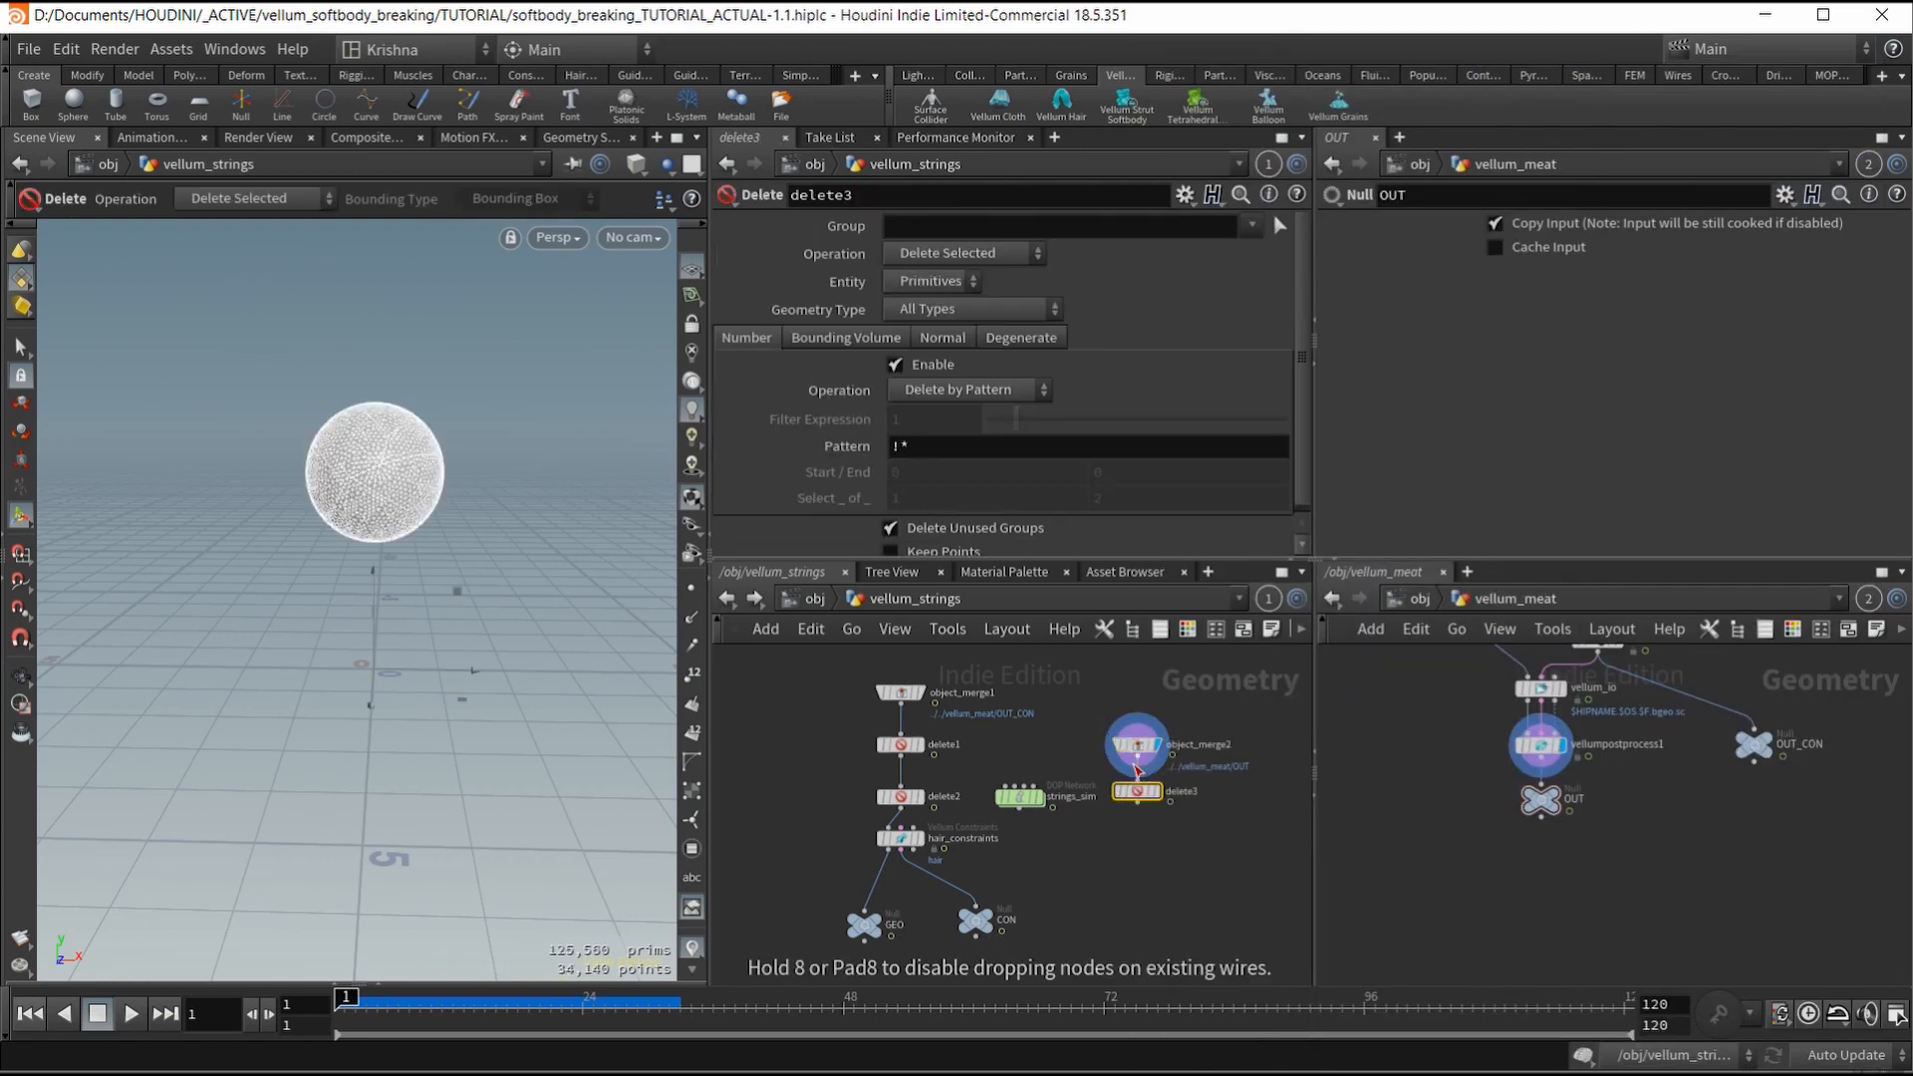
pyautogui.click(1135, 769)
pyautogui.click(1252, 226)
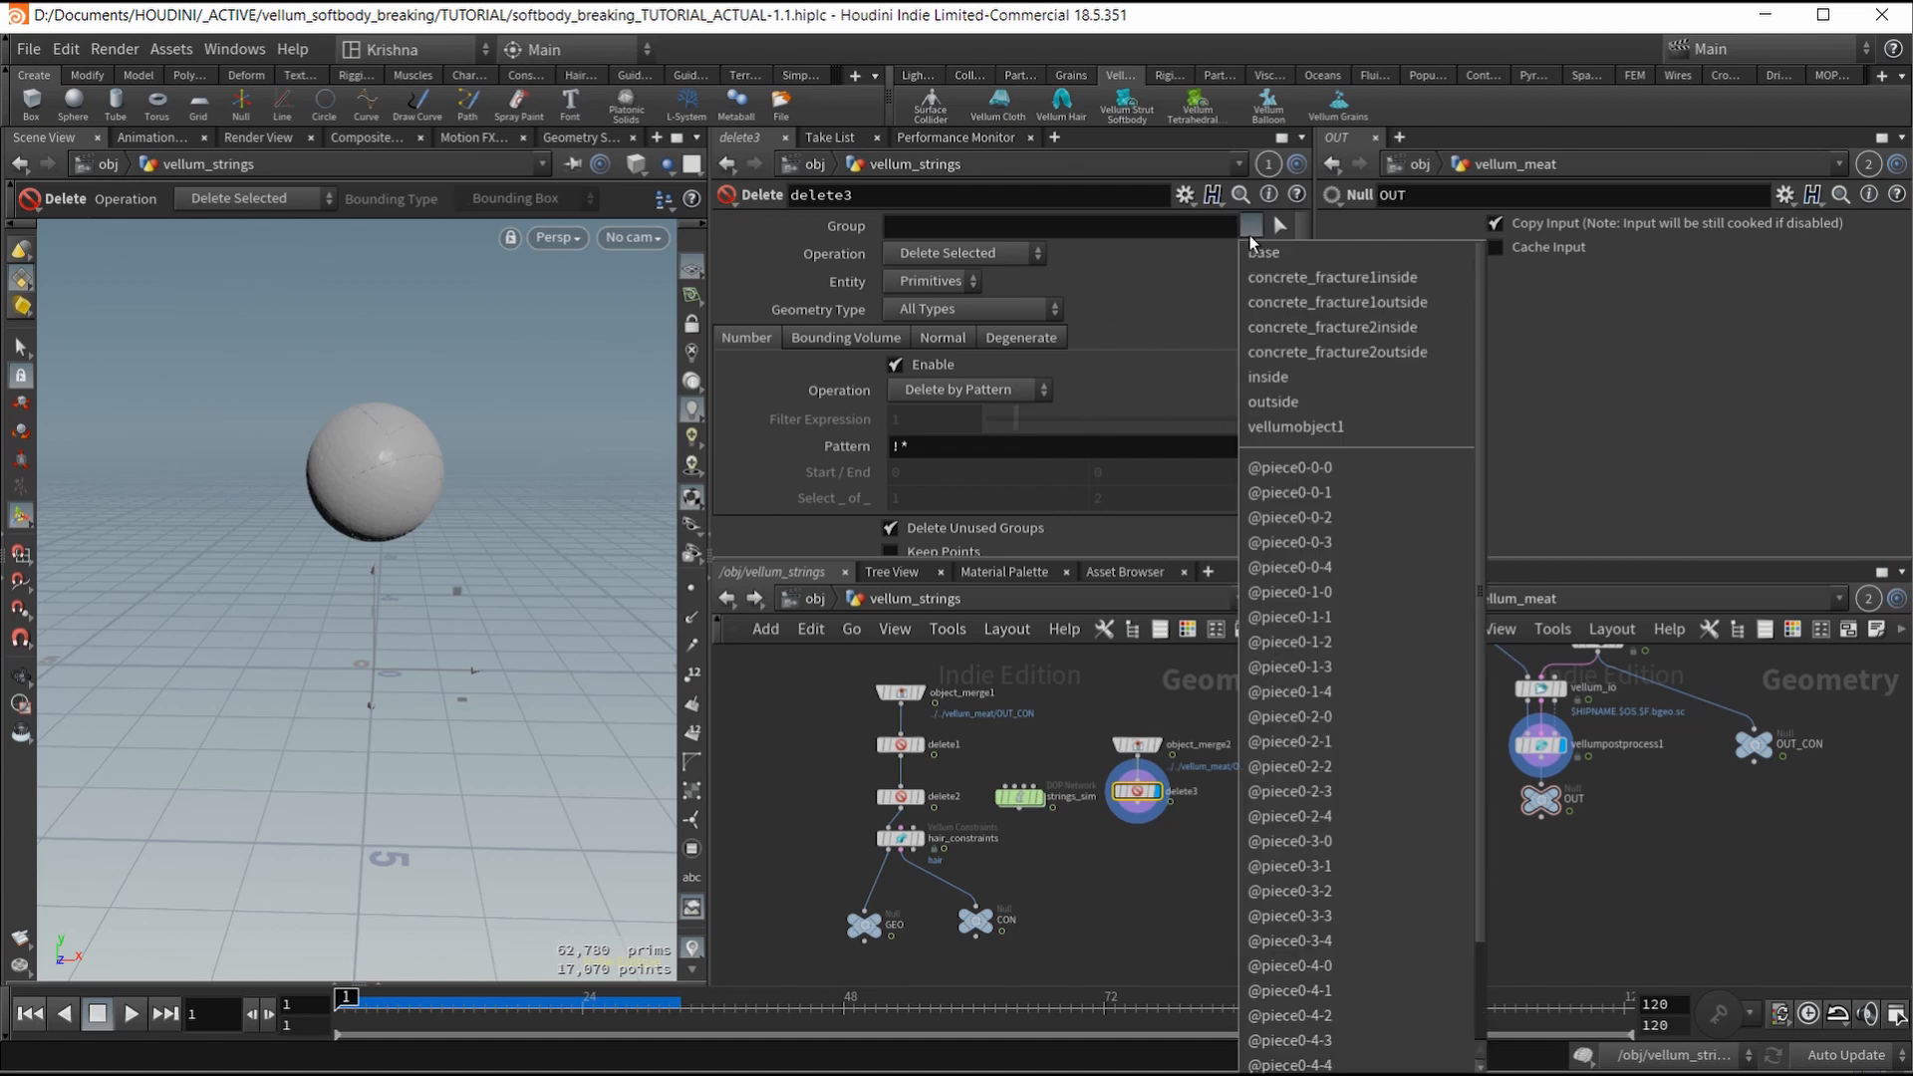
pyautogui.click(1281, 399)
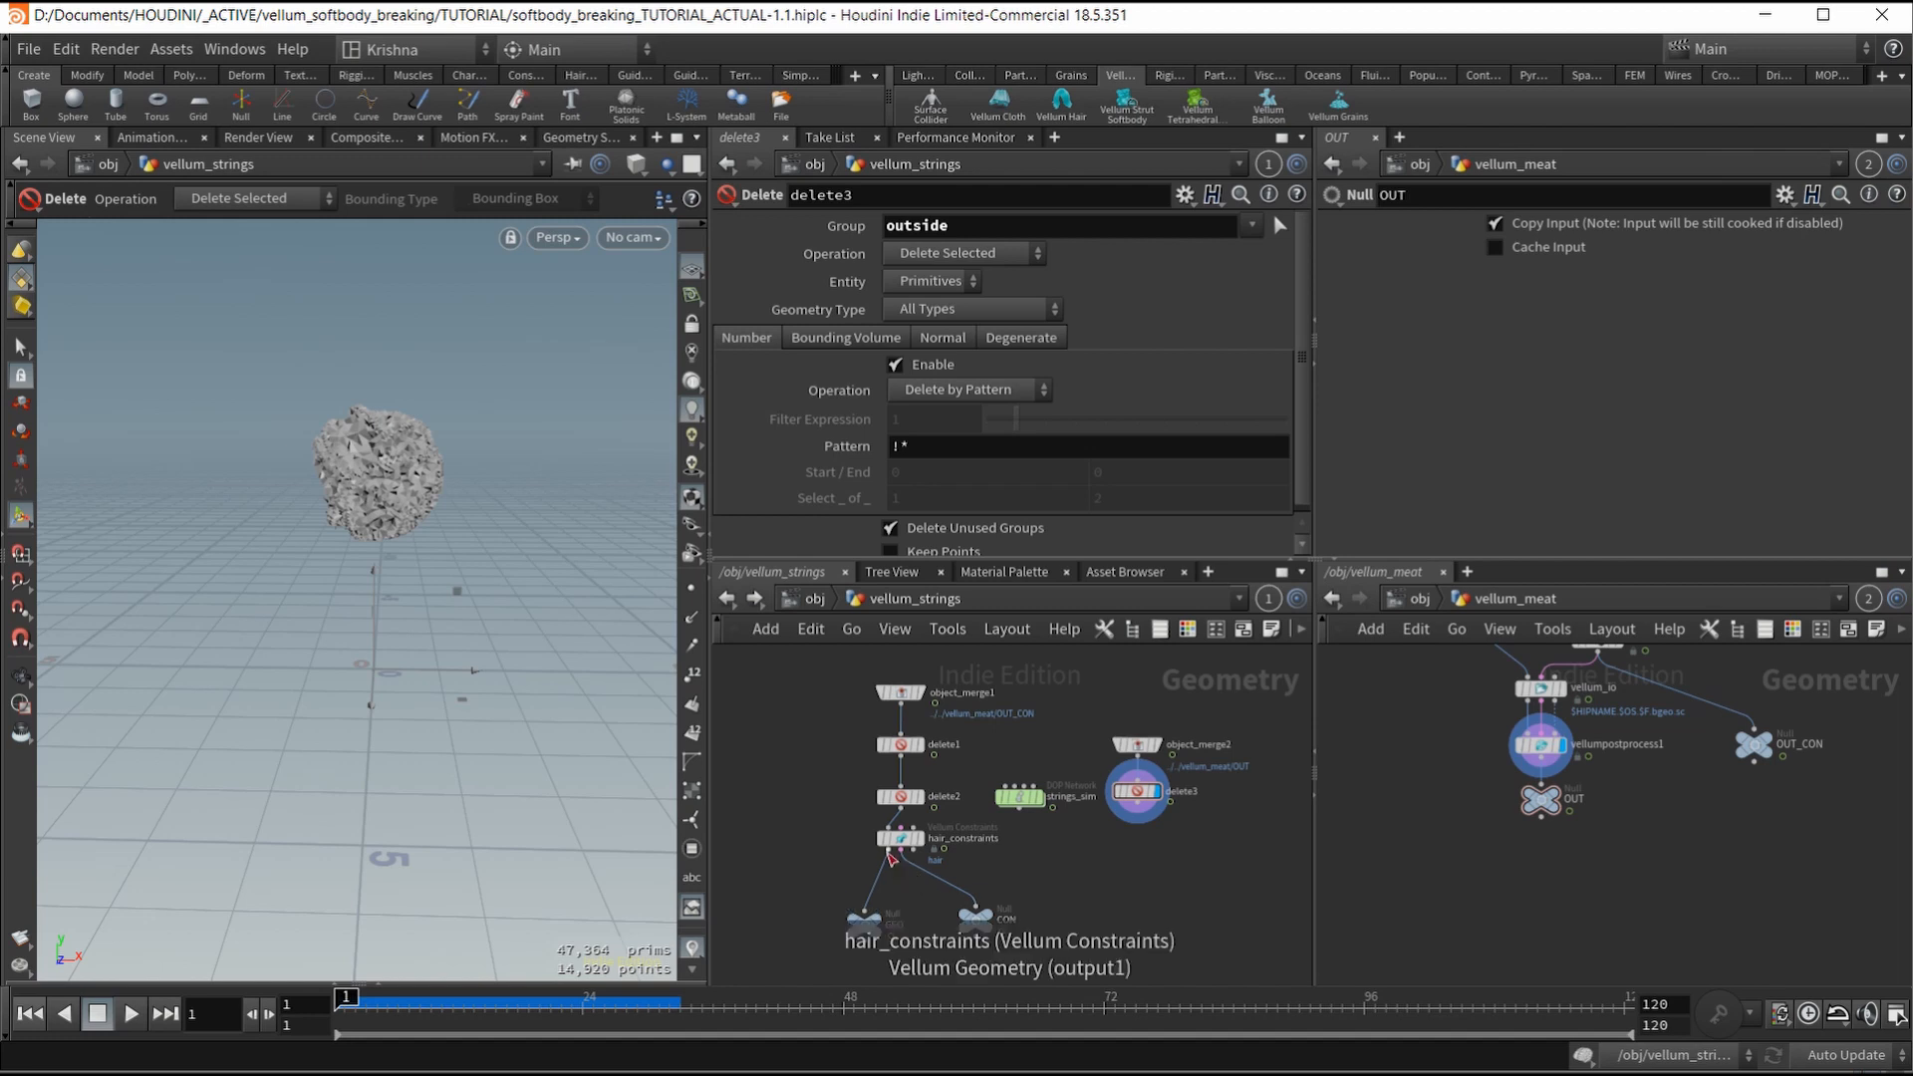
# Step: Try inserting a Vellum Constraints node between hair_constraints and the GEO and CON nulls
pyautogui.press('Tab')
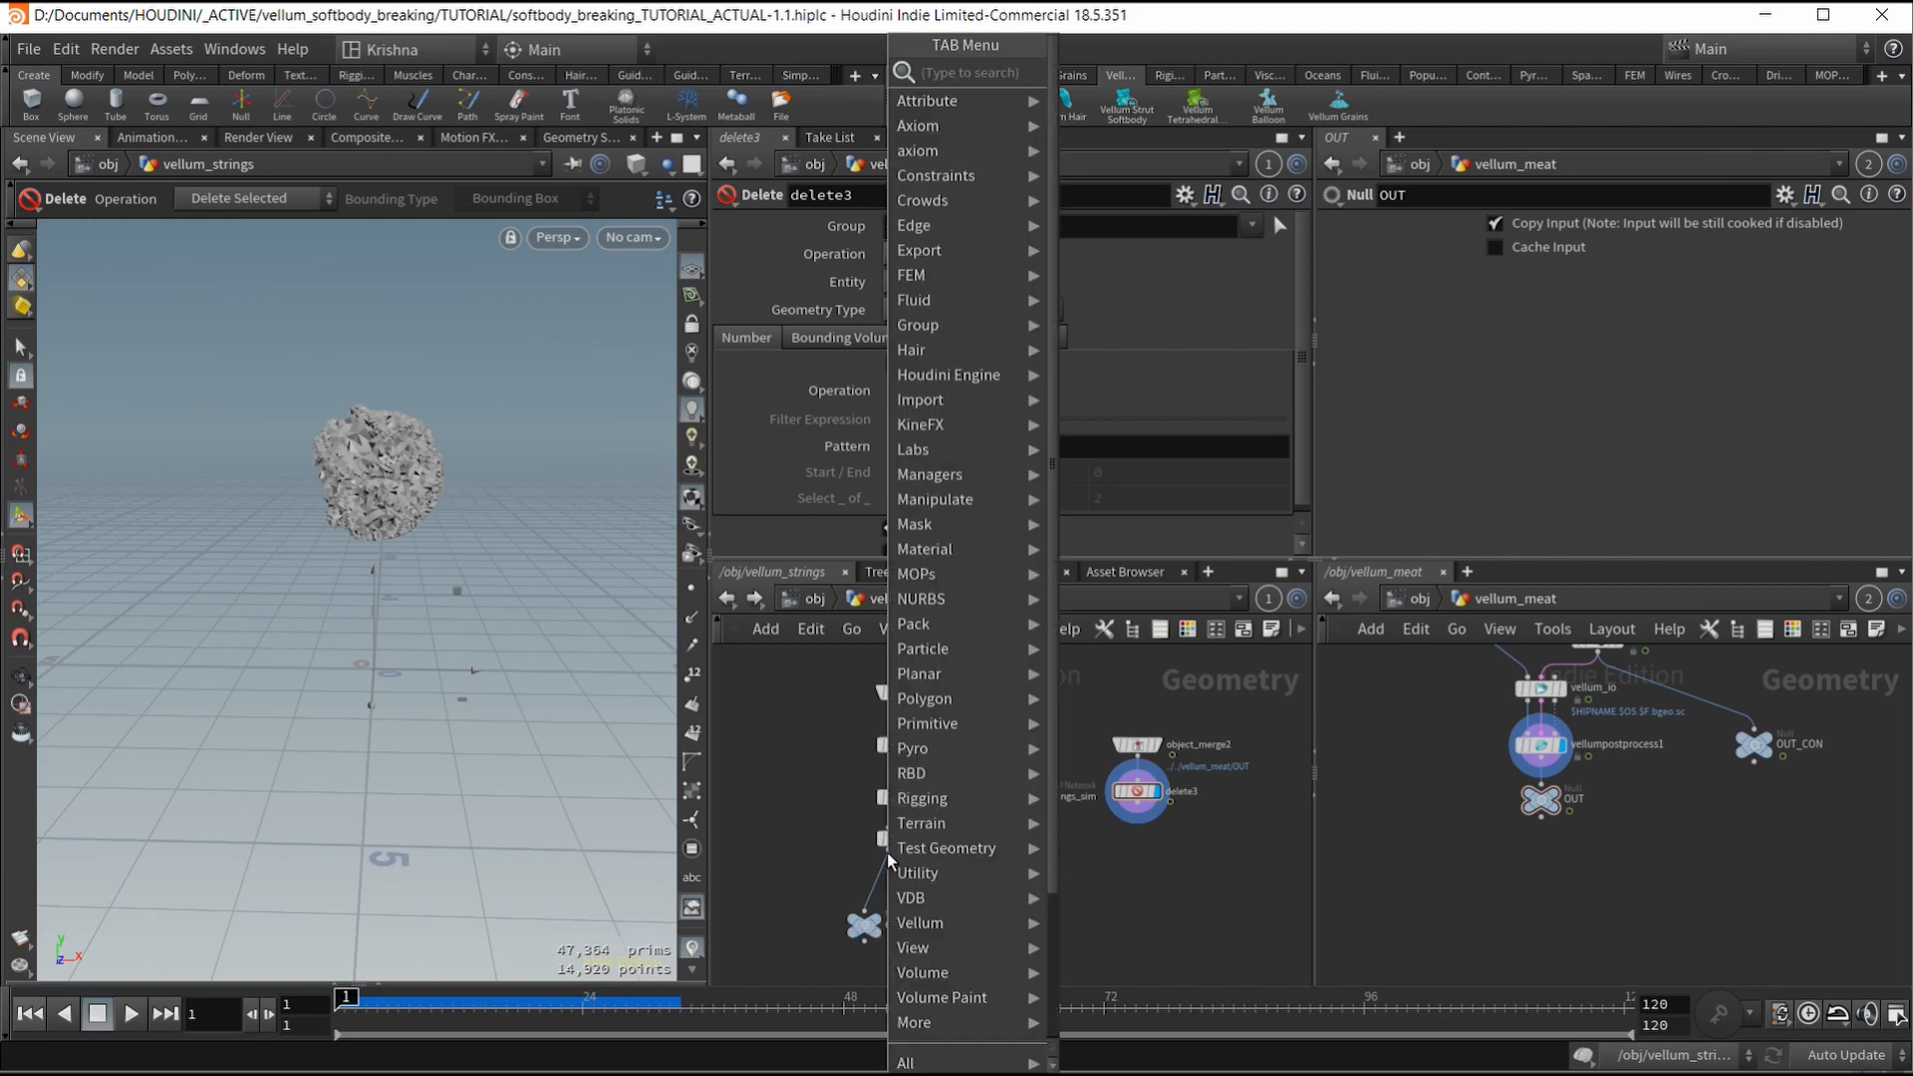
pyautogui.write('vellum cons')
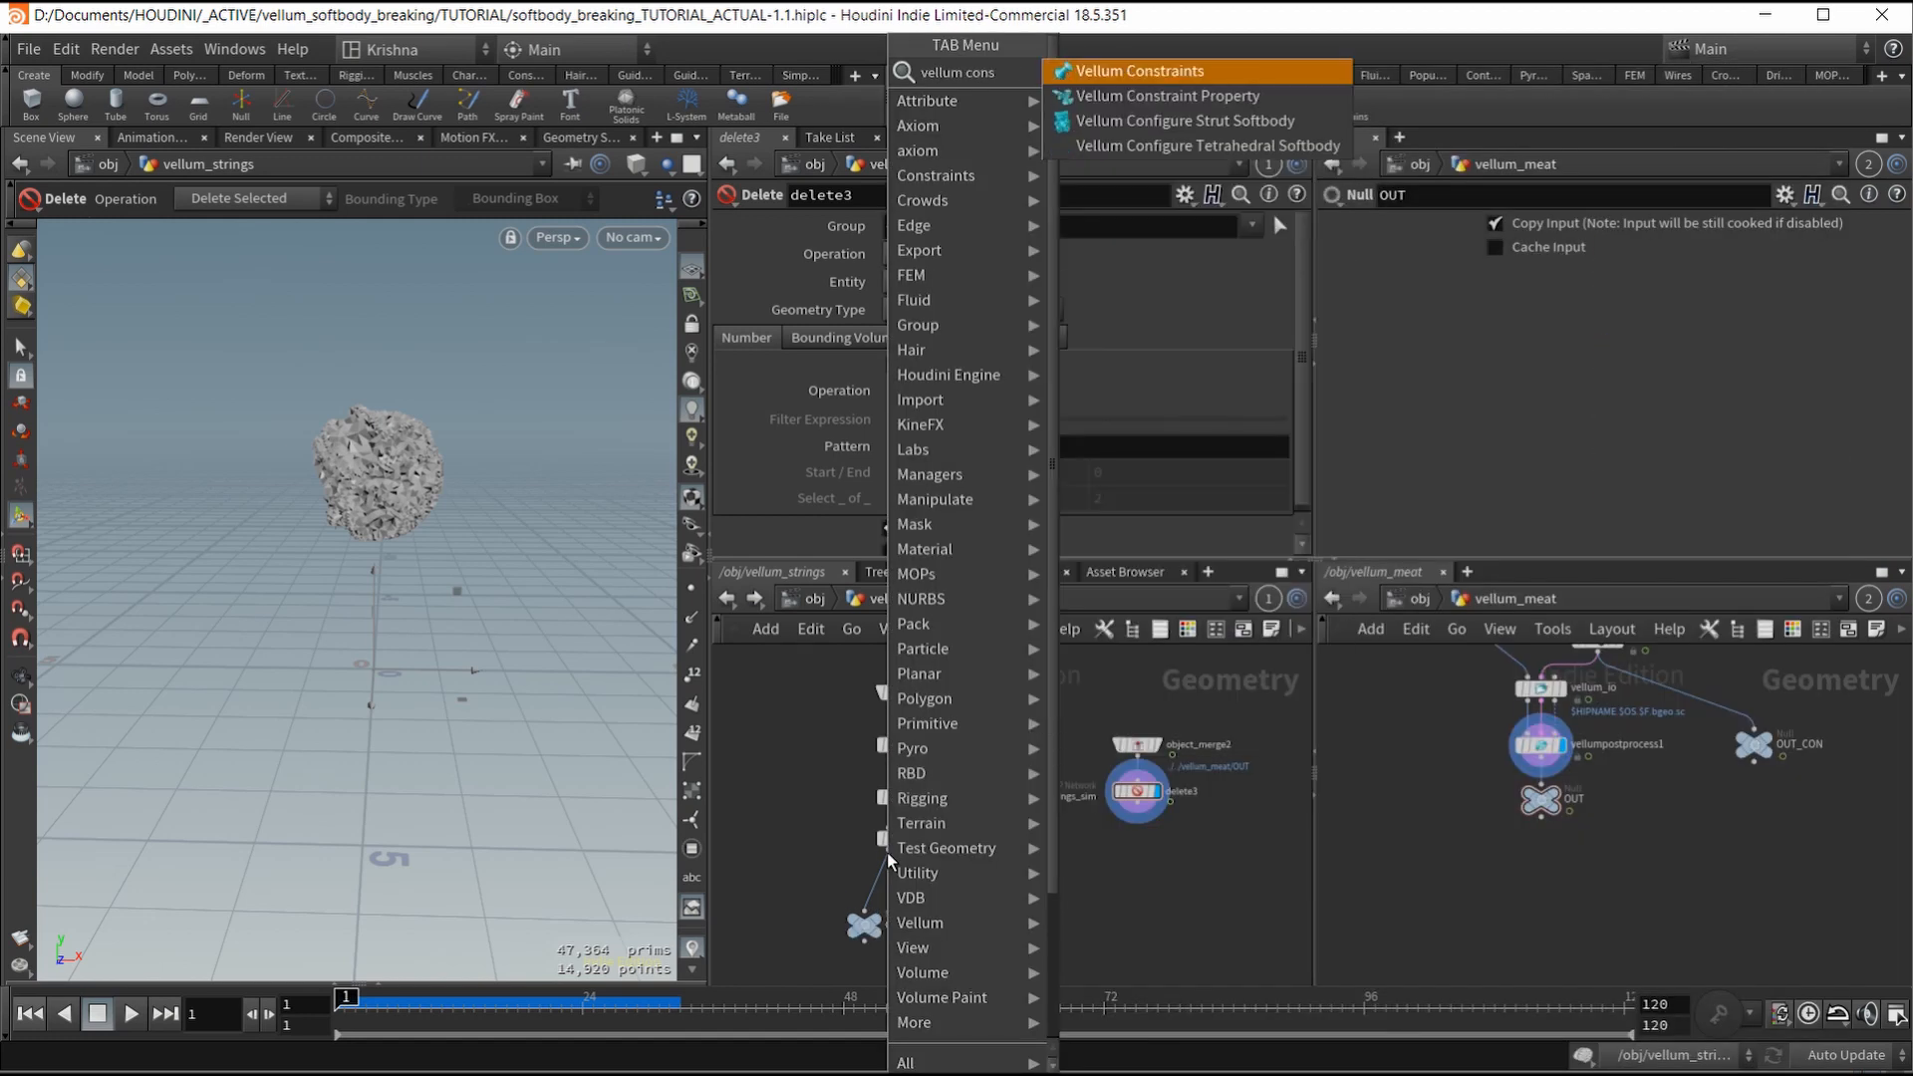
pyautogui.press('Return')
pyautogui.click(887, 882)
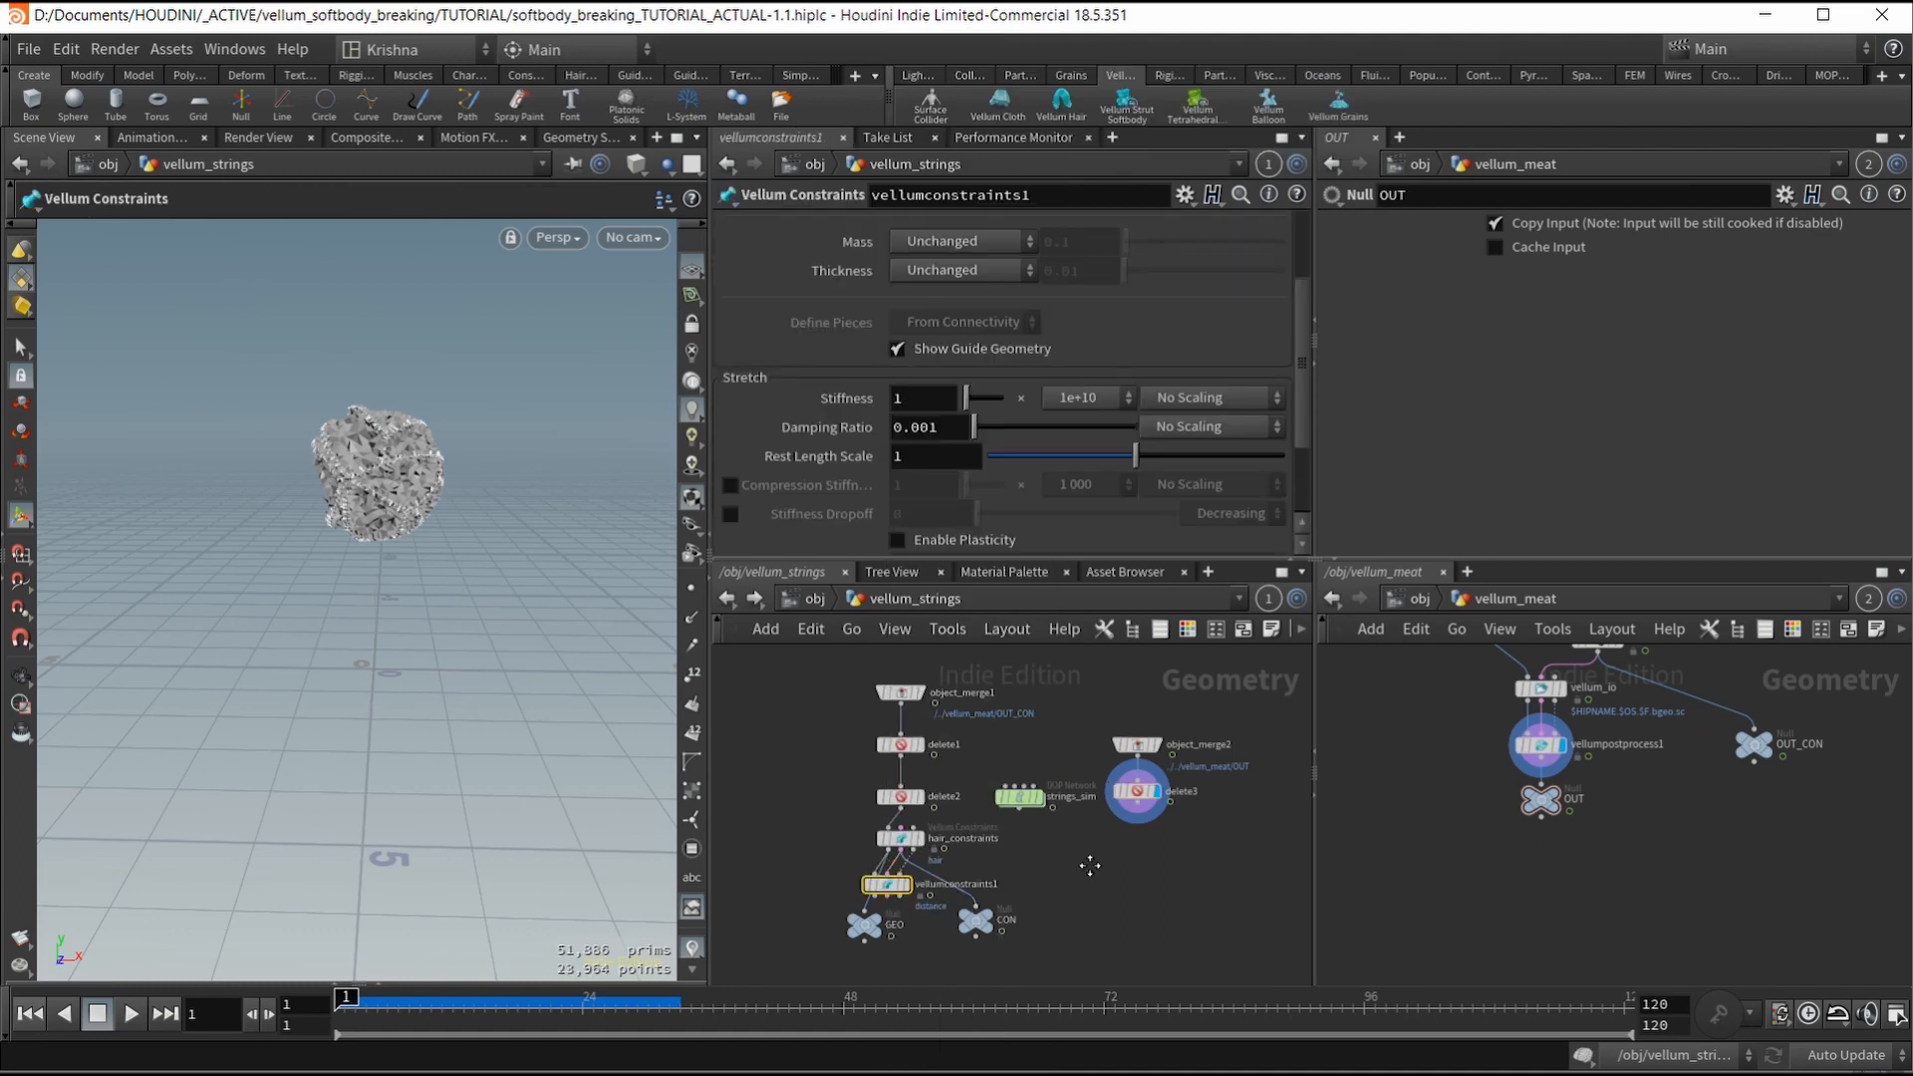
pyautogui.scroll(5, 865, 926)
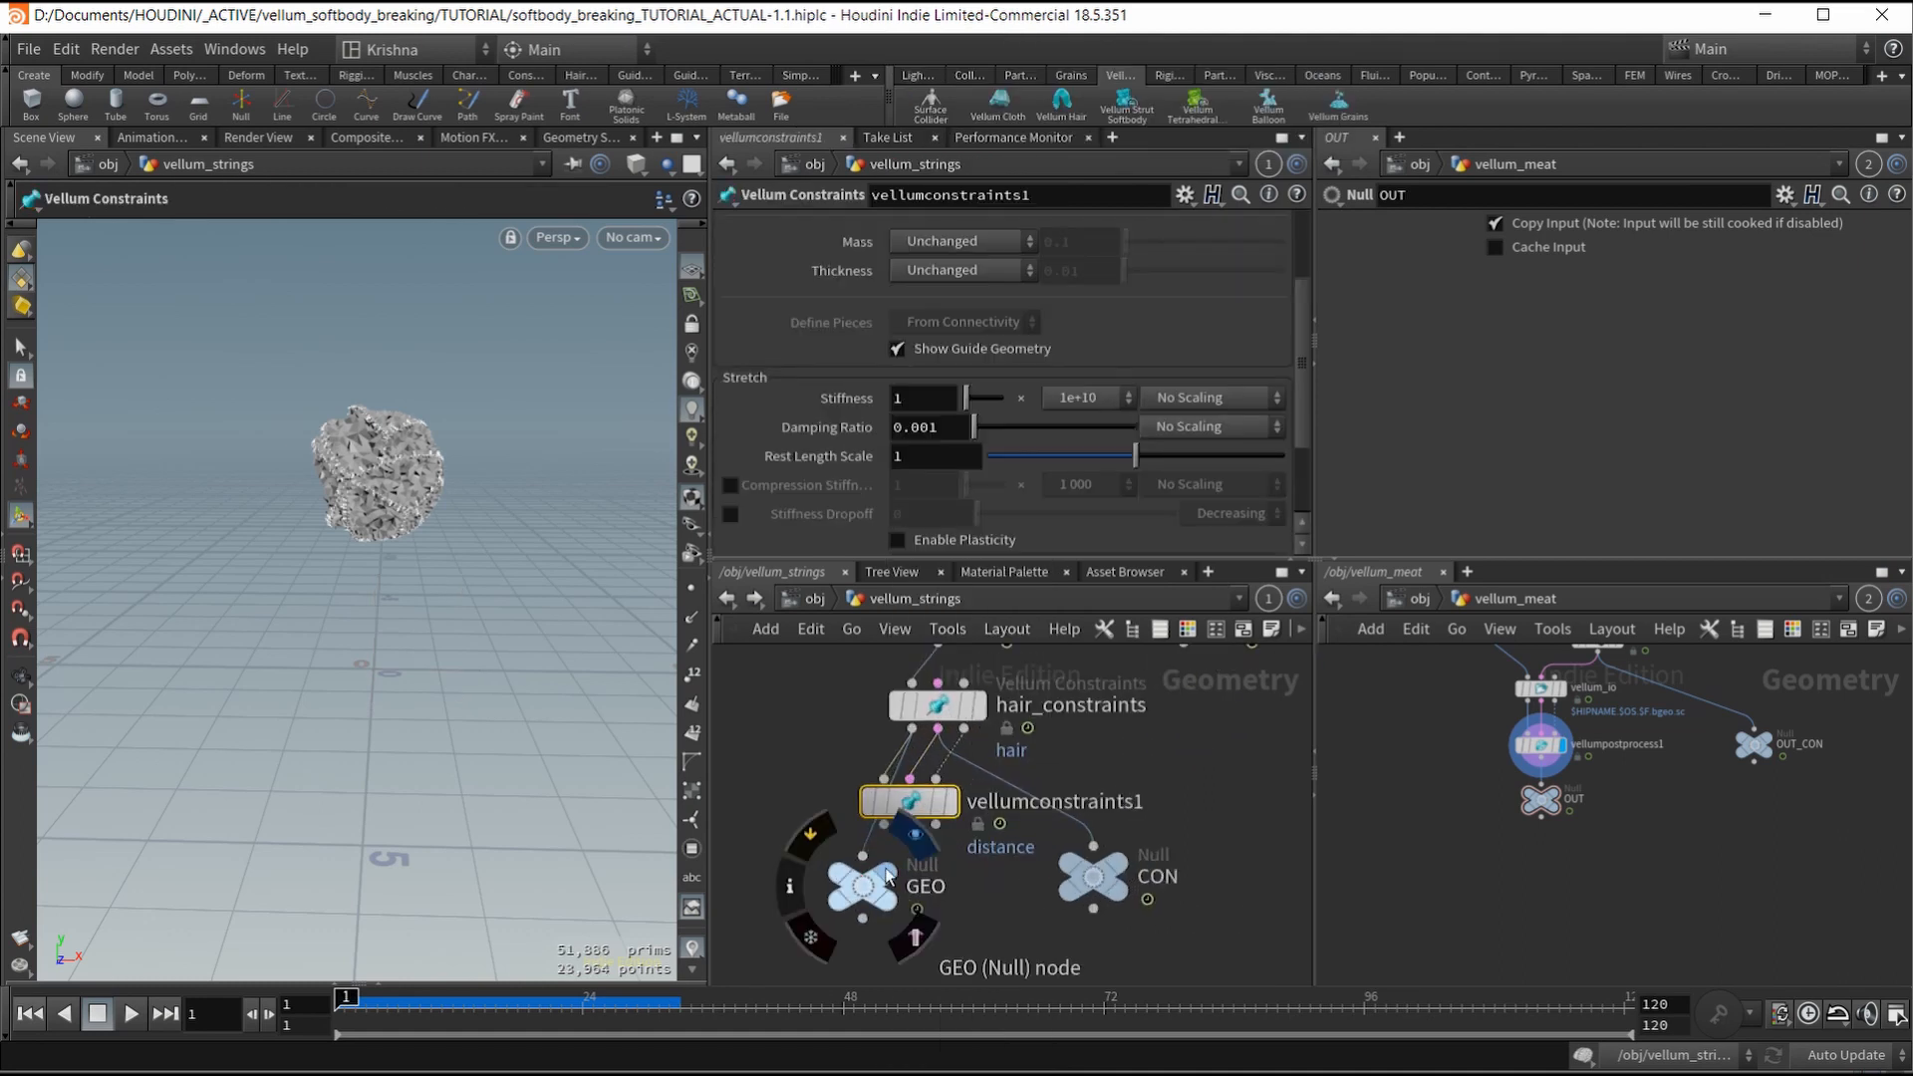
pyautogui.click(1090, 848)
pyautogui.click(911, 827)
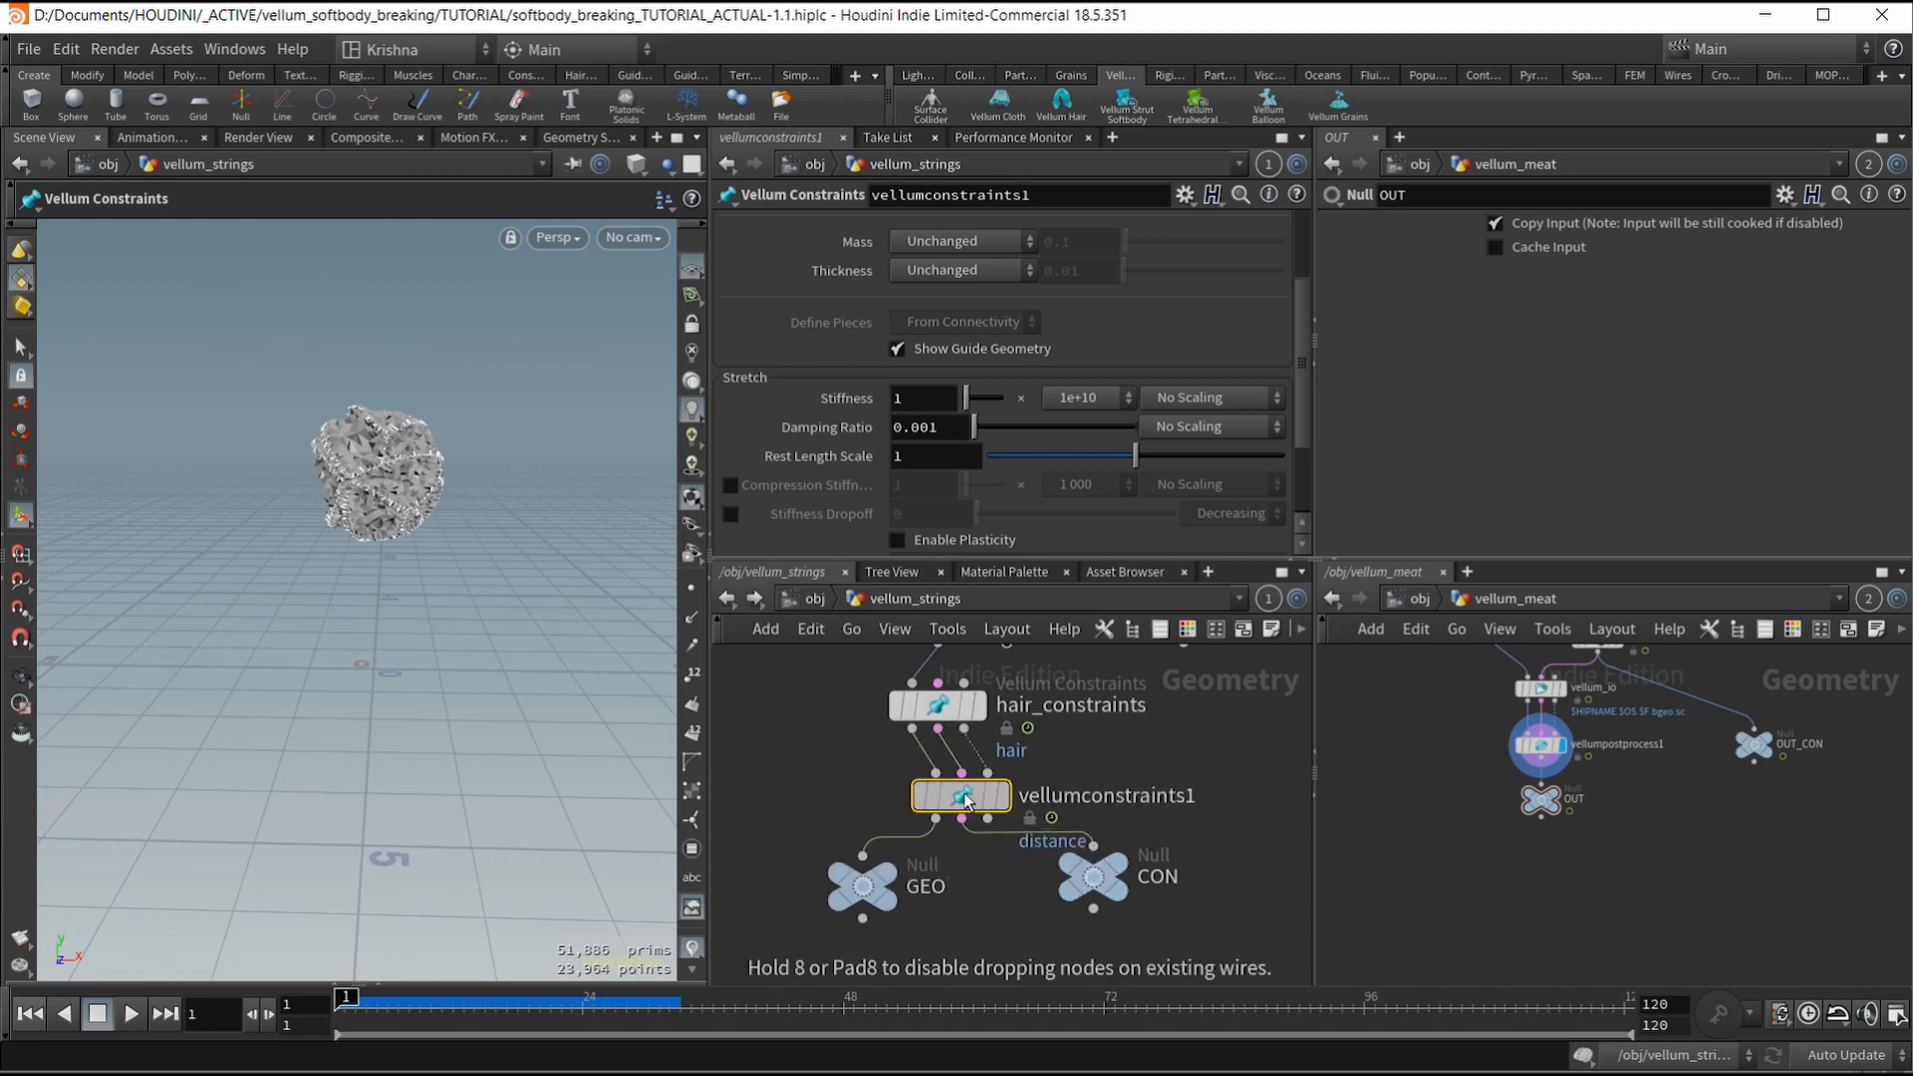
# Step: Try feeding delete3 into the new Vellum Constraints node, and delete that constraints node
pyautogui.scroll(-3, 1166, 757)
pyautogui.moveTo(1166, 758); pyautogui.dragTo(1189, 809, button='middle')
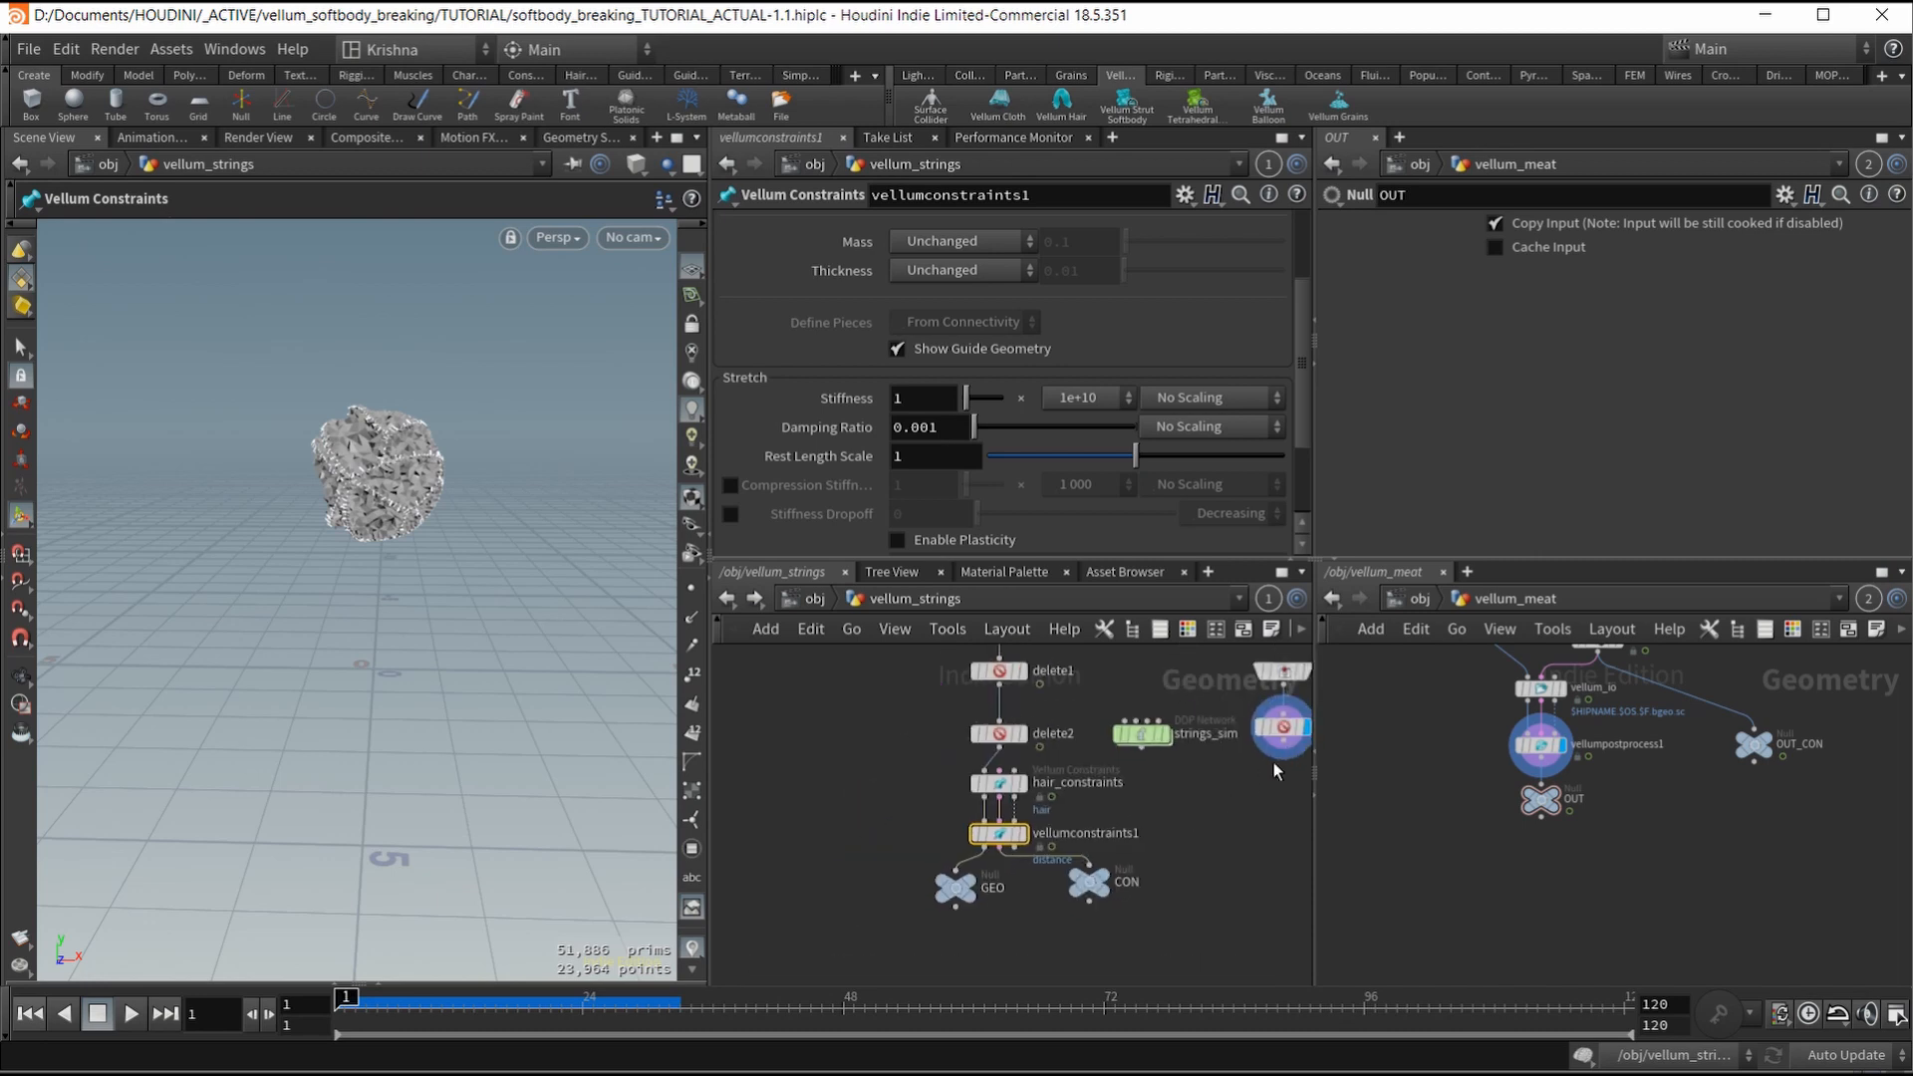
pyautogui.click(1278, 761)
pyautogui.click(1040, 771)
pyautogui.moveTo(1146, 821); pyautogui.dragTo(1105, 821, button='middle')
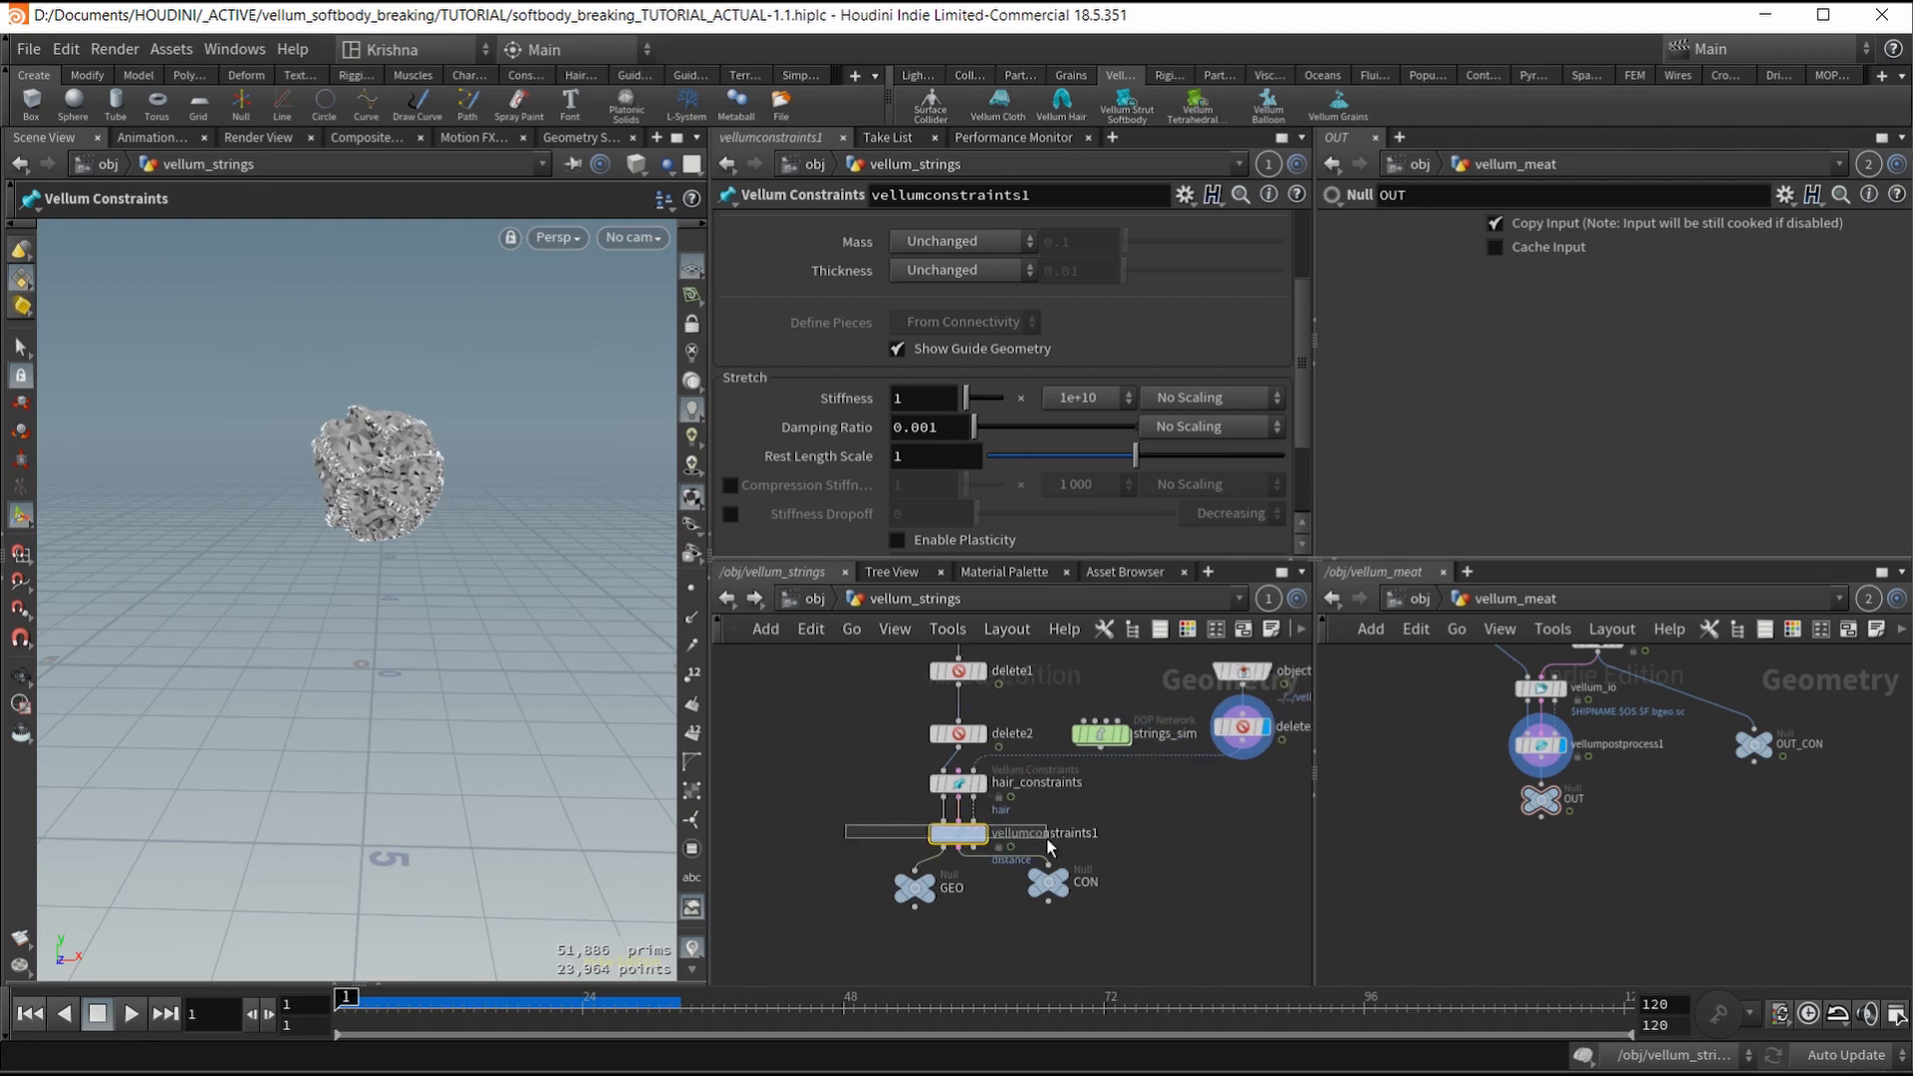
pyautogui.press('Delete')
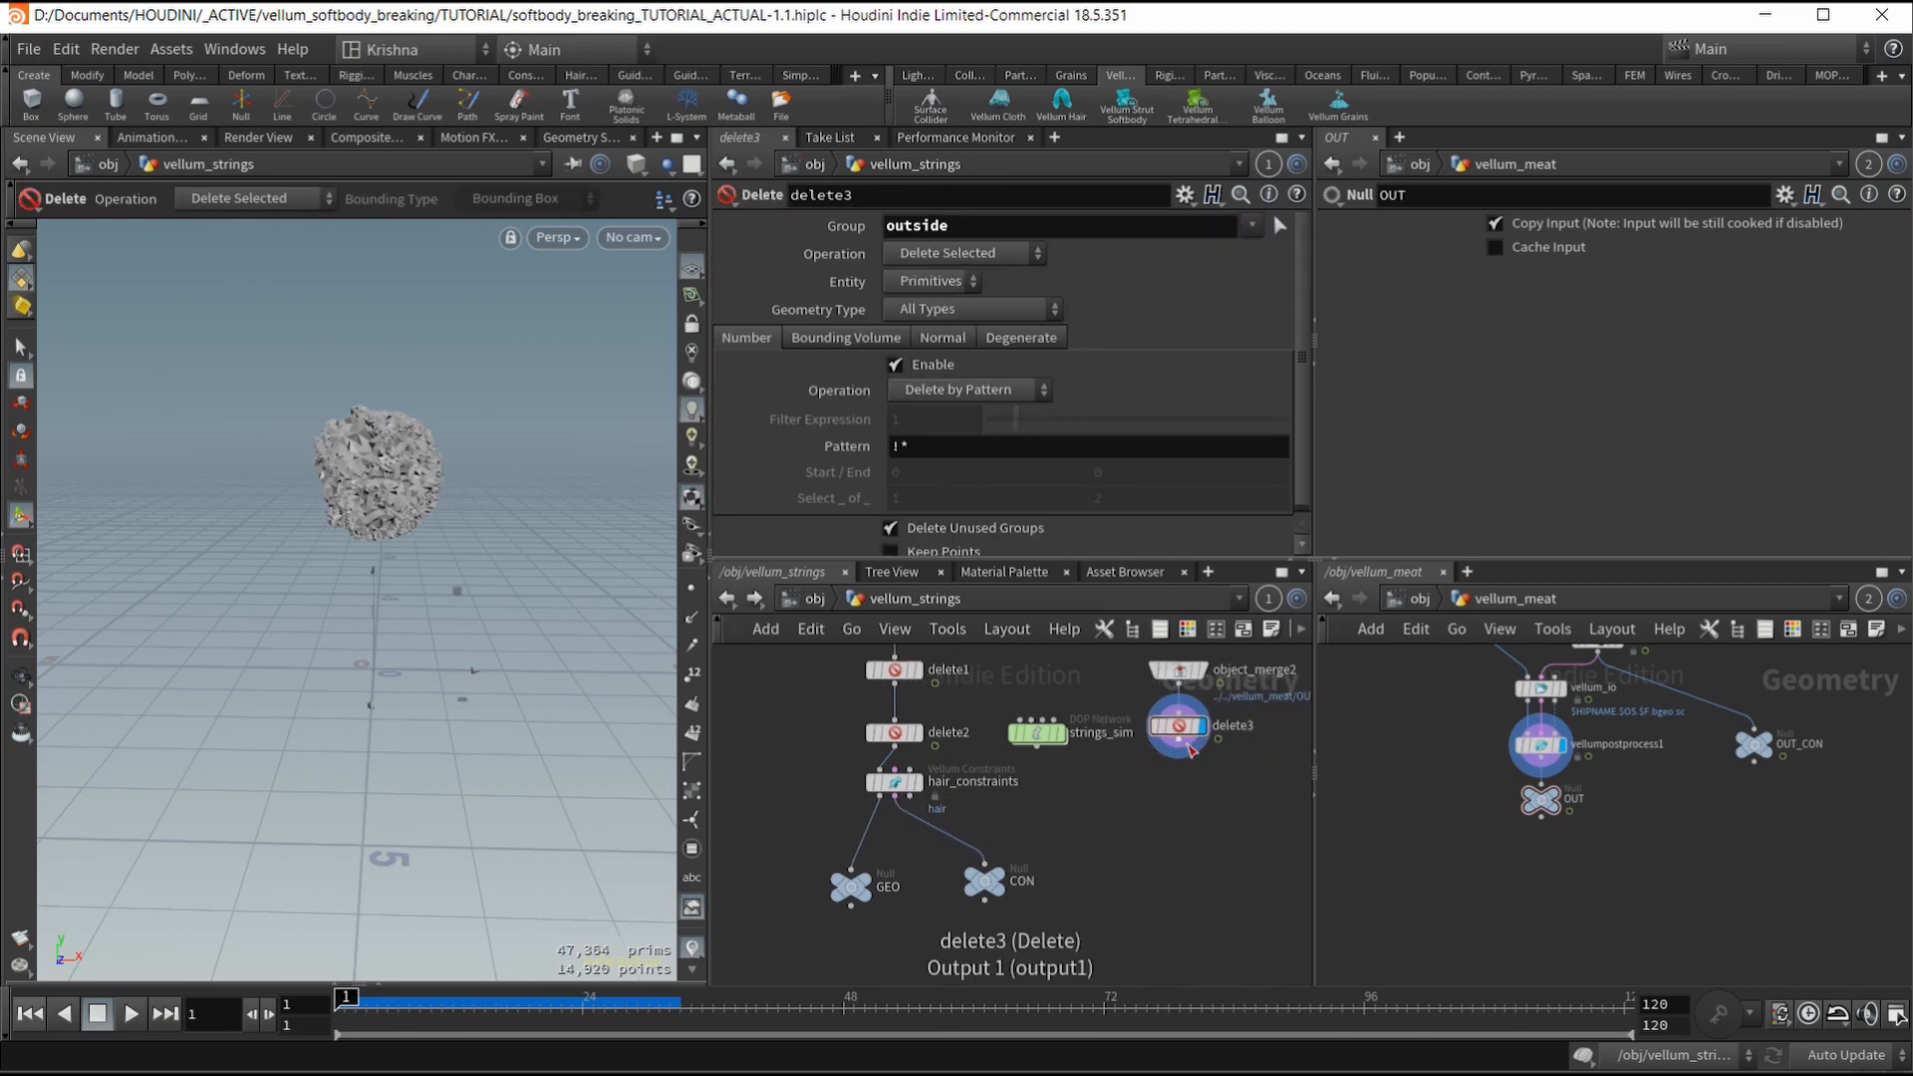
# Step: Add a Null after delete3, name it OUT_MEAT_INSIDE, and display it
pyautogui.press('Tab')
pyautogui.write('nu')
pyautogui.press('Return')
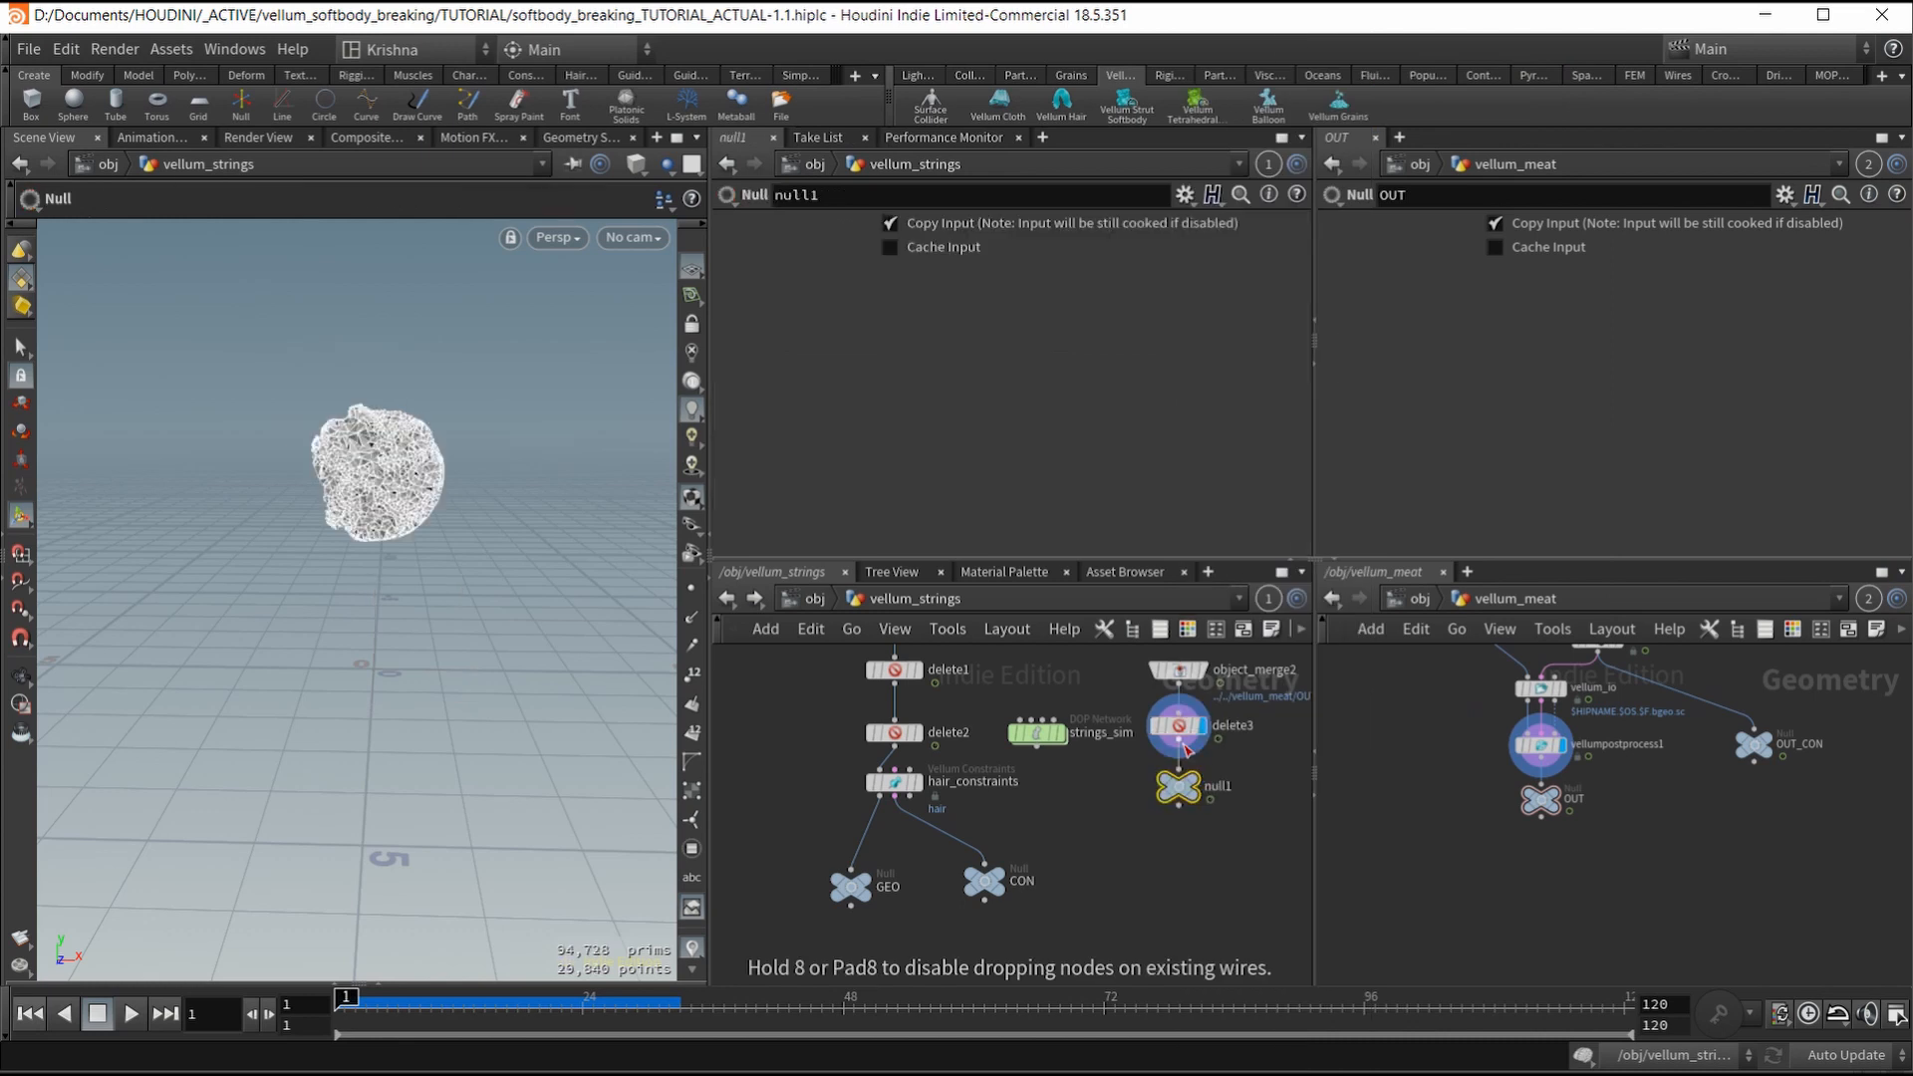
pyautogui.doubleClick(1229, 787)
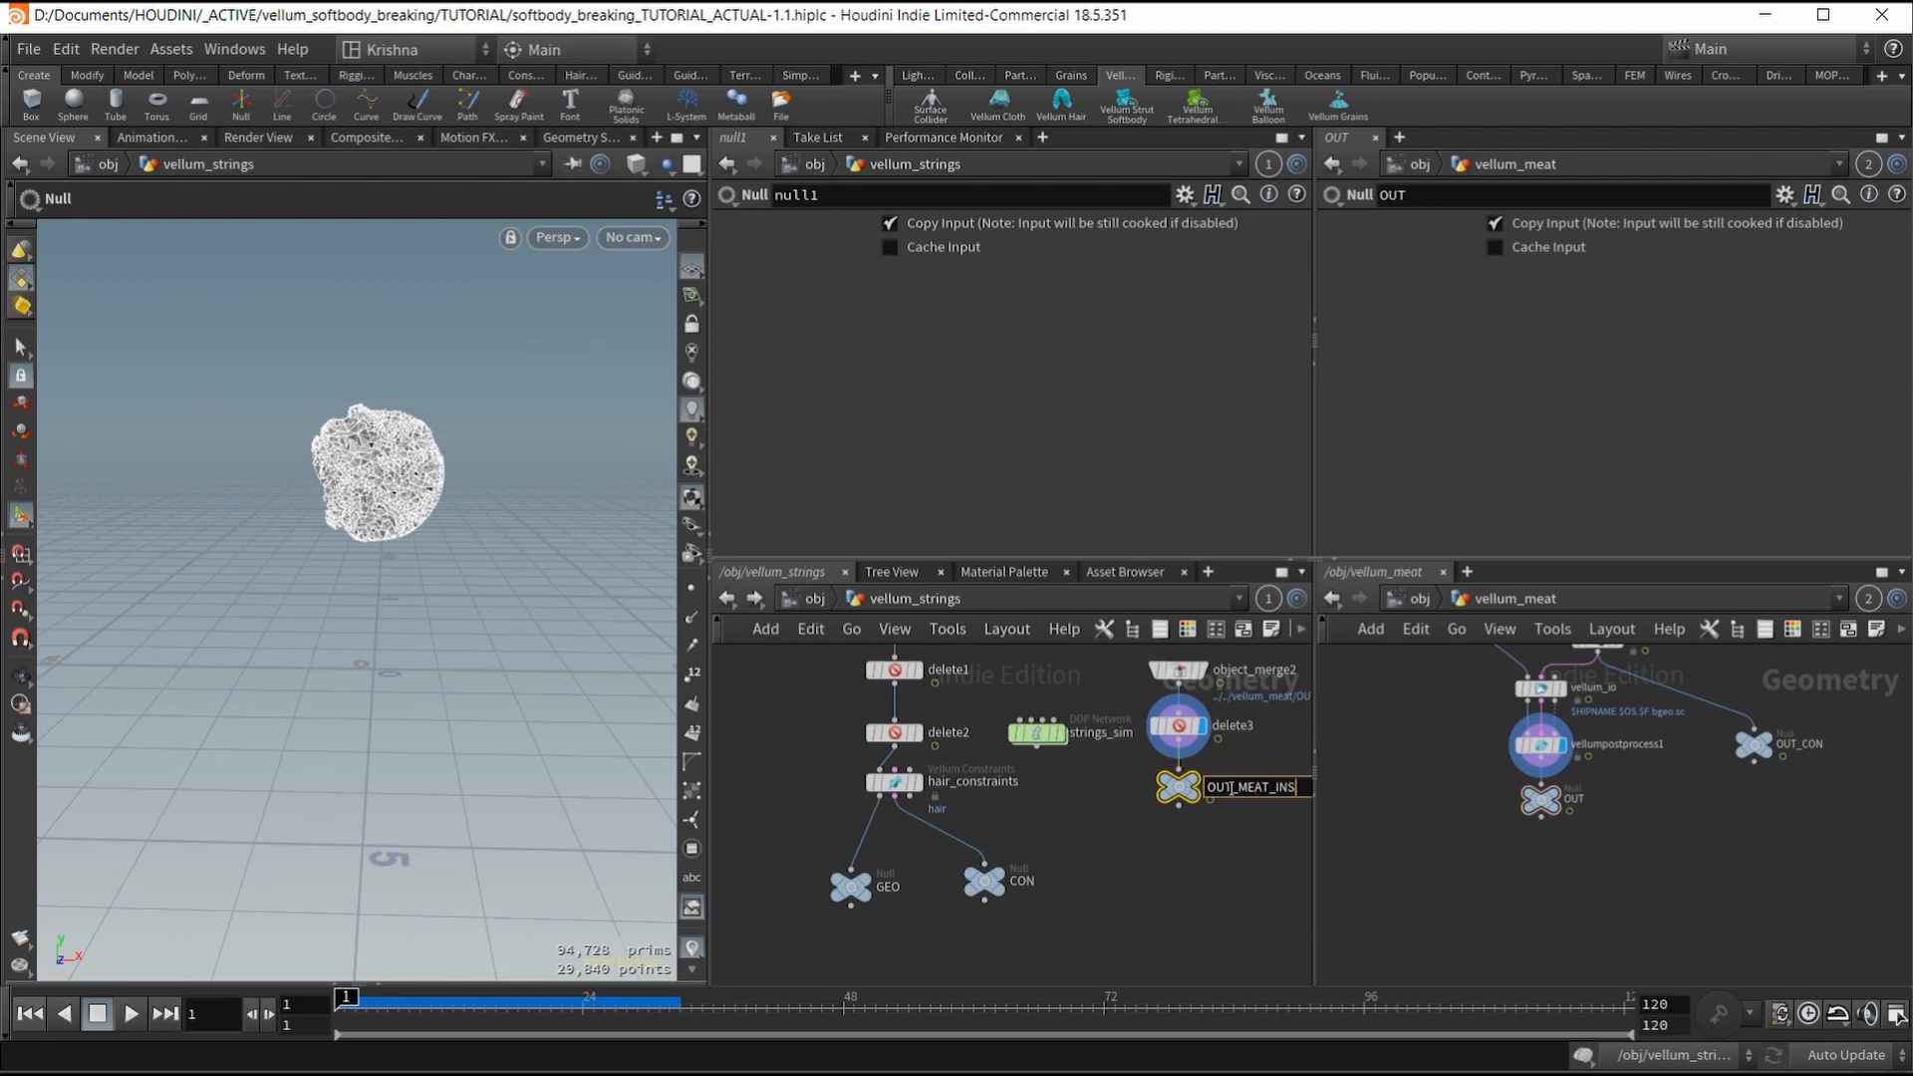
pyautogui.press('Return')
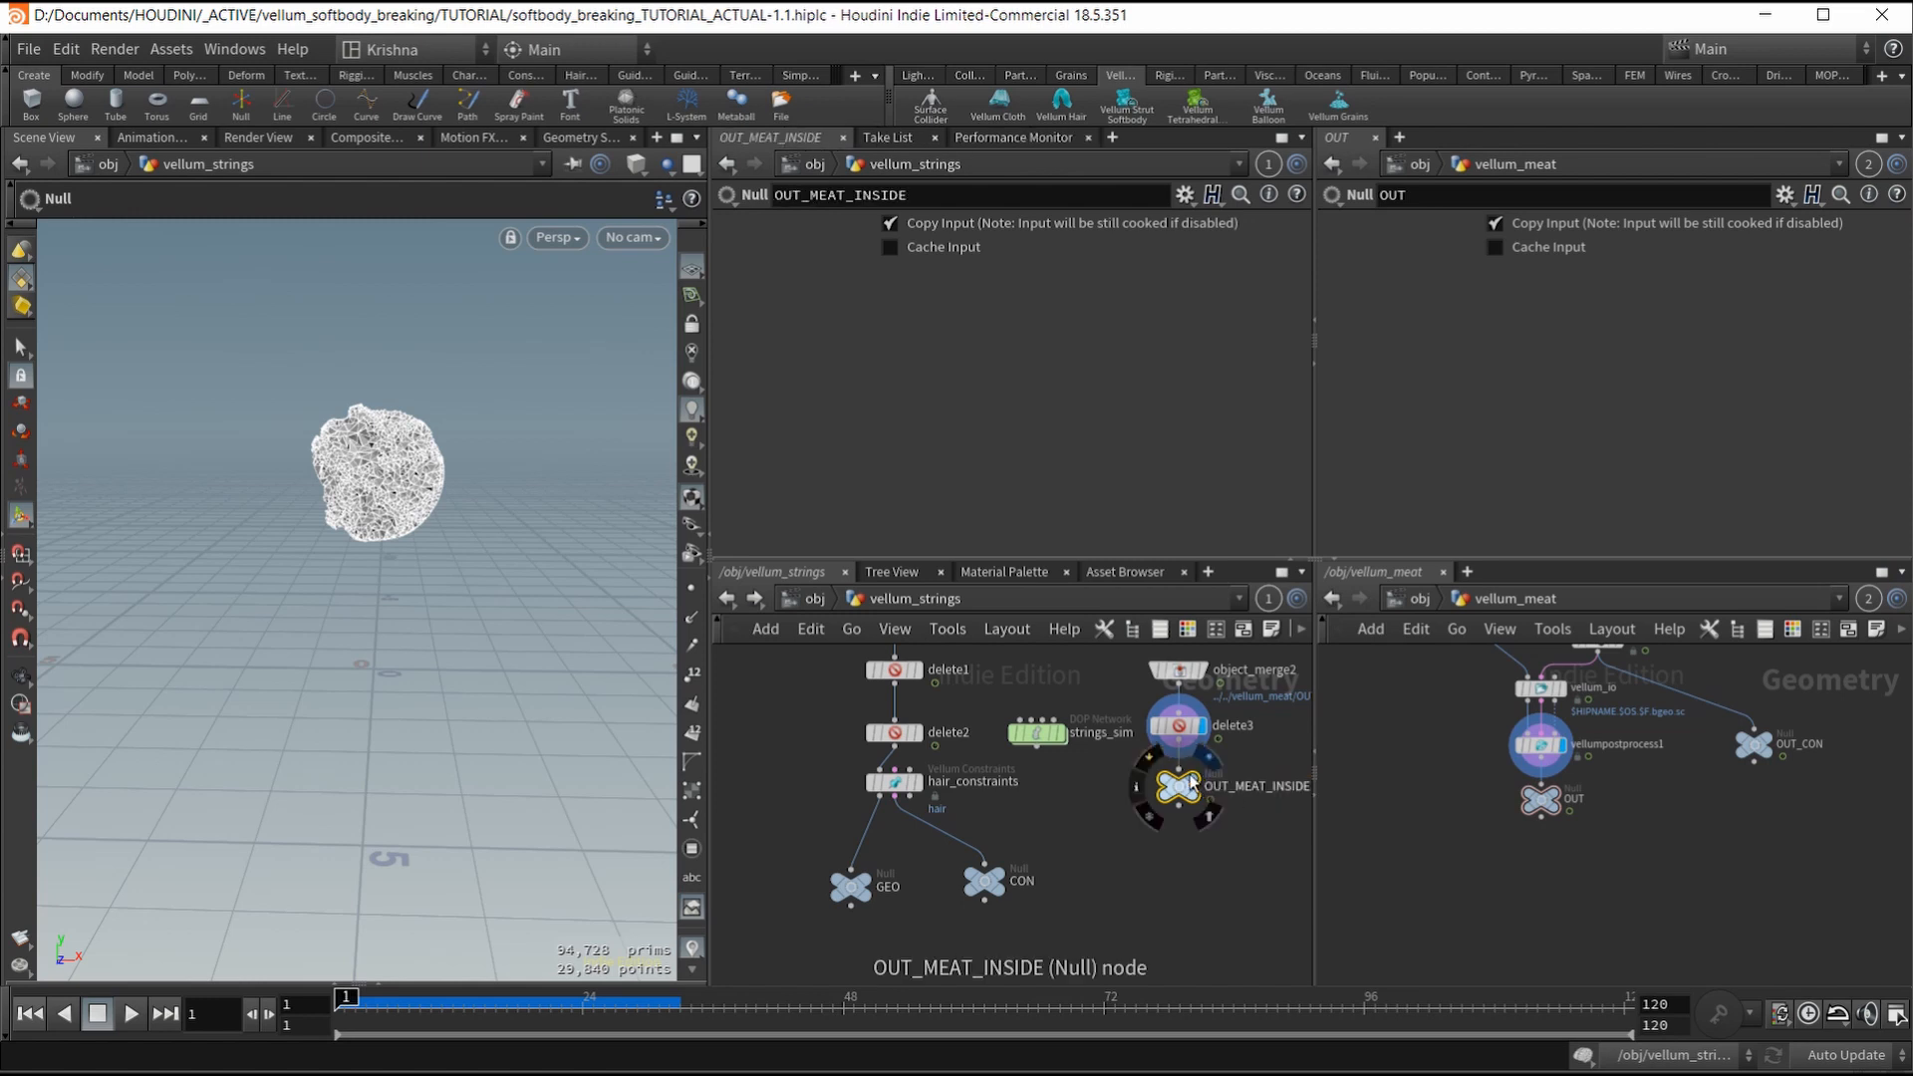
pyautogui.moveTo(1129, 793)
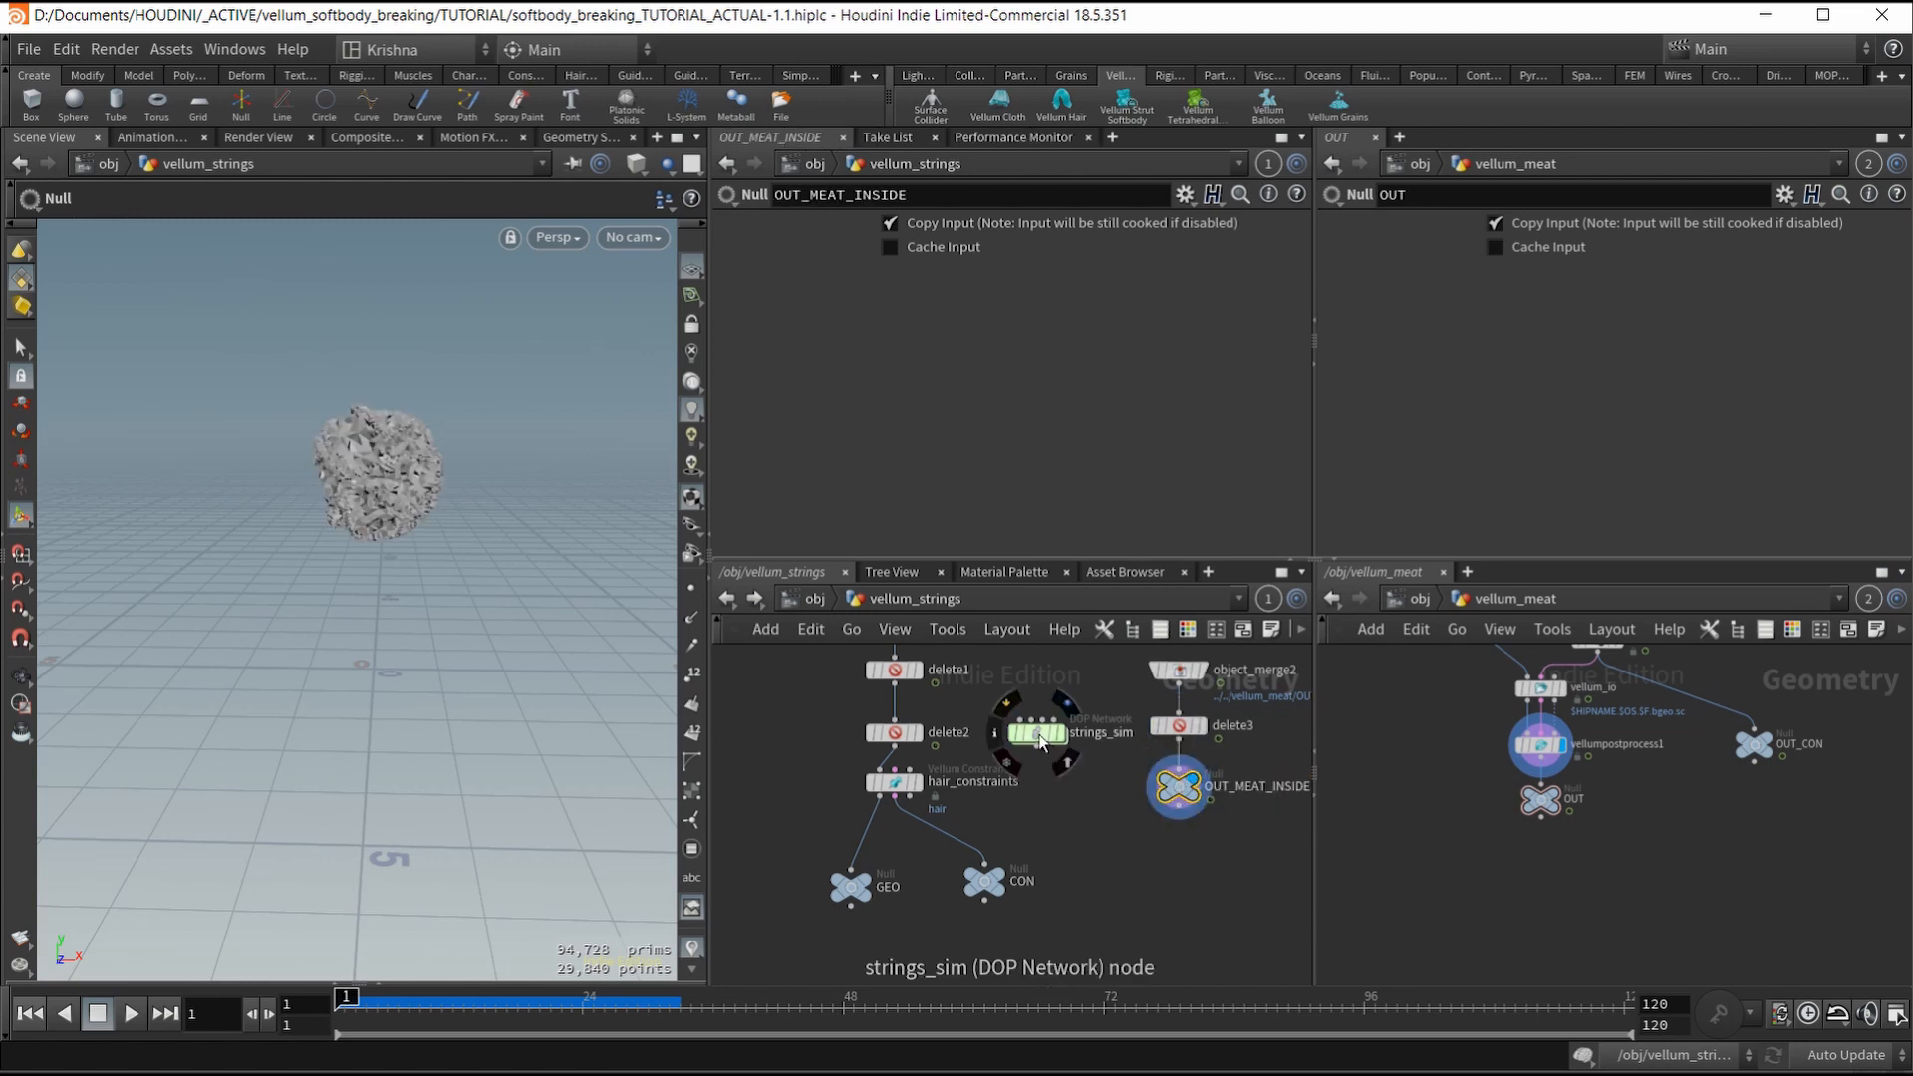
# Step: Inside the strings_sim DOP network, insert a Vellum Constraints node between merge2 and vellumsolver1
pyautogui.moveTo(1038, 743); pyautogui.dragTo(1031, 787)
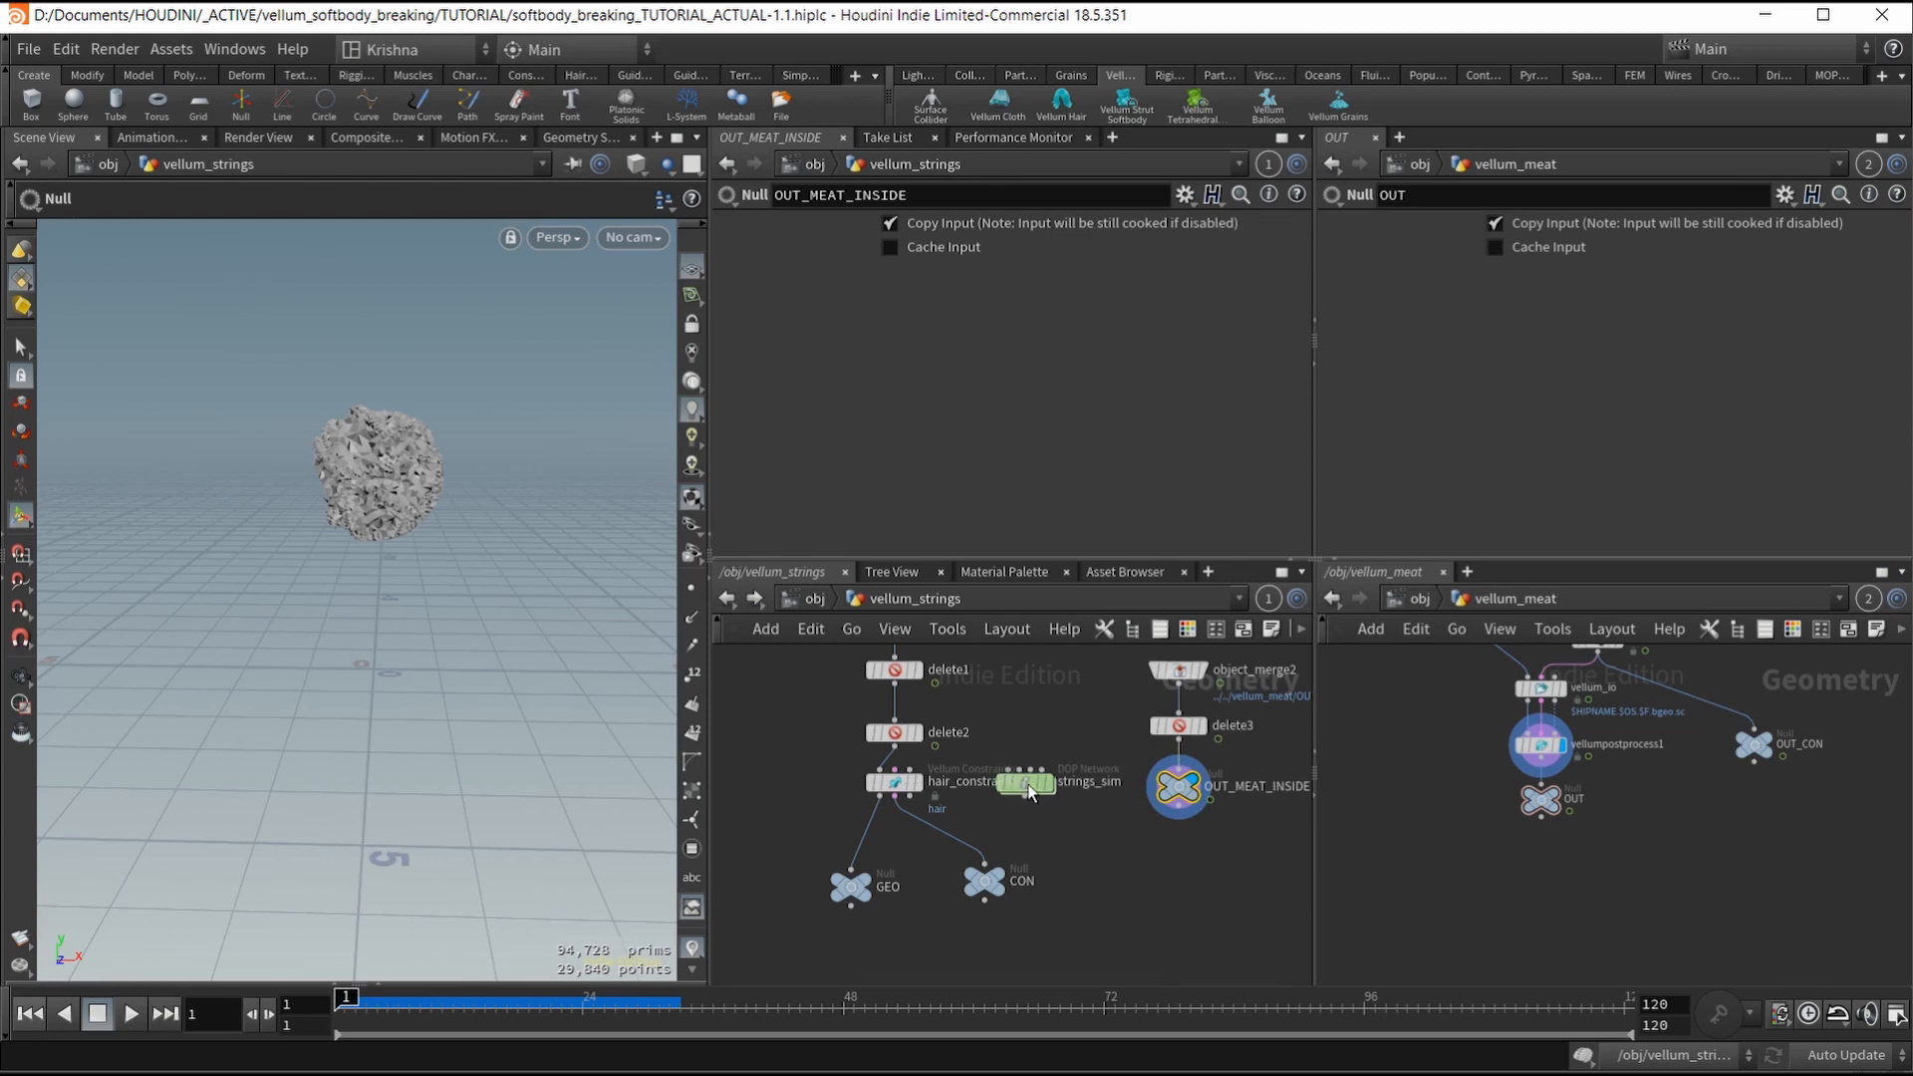
pyautogui.doubleClick(1031, 787)
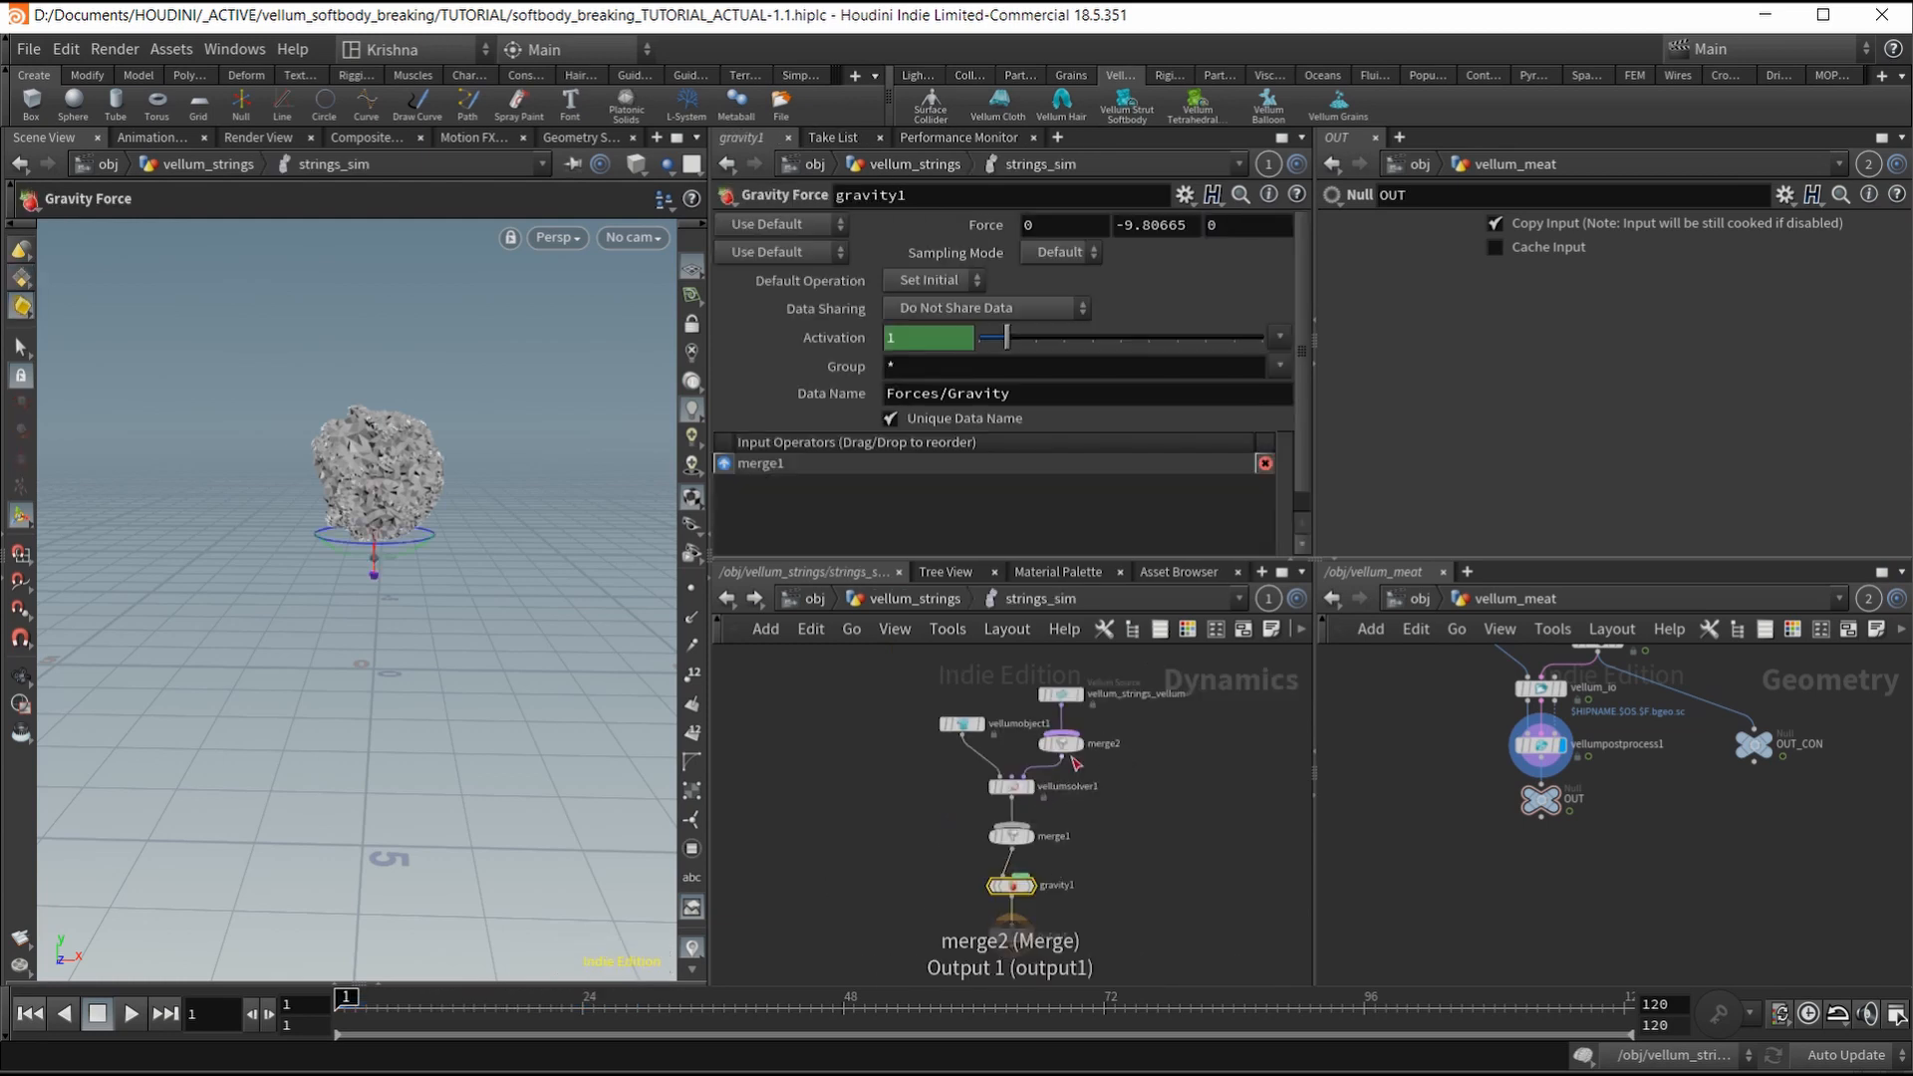
pyautogui.click(1066, 763)
pyautogui.write('vellum constr')
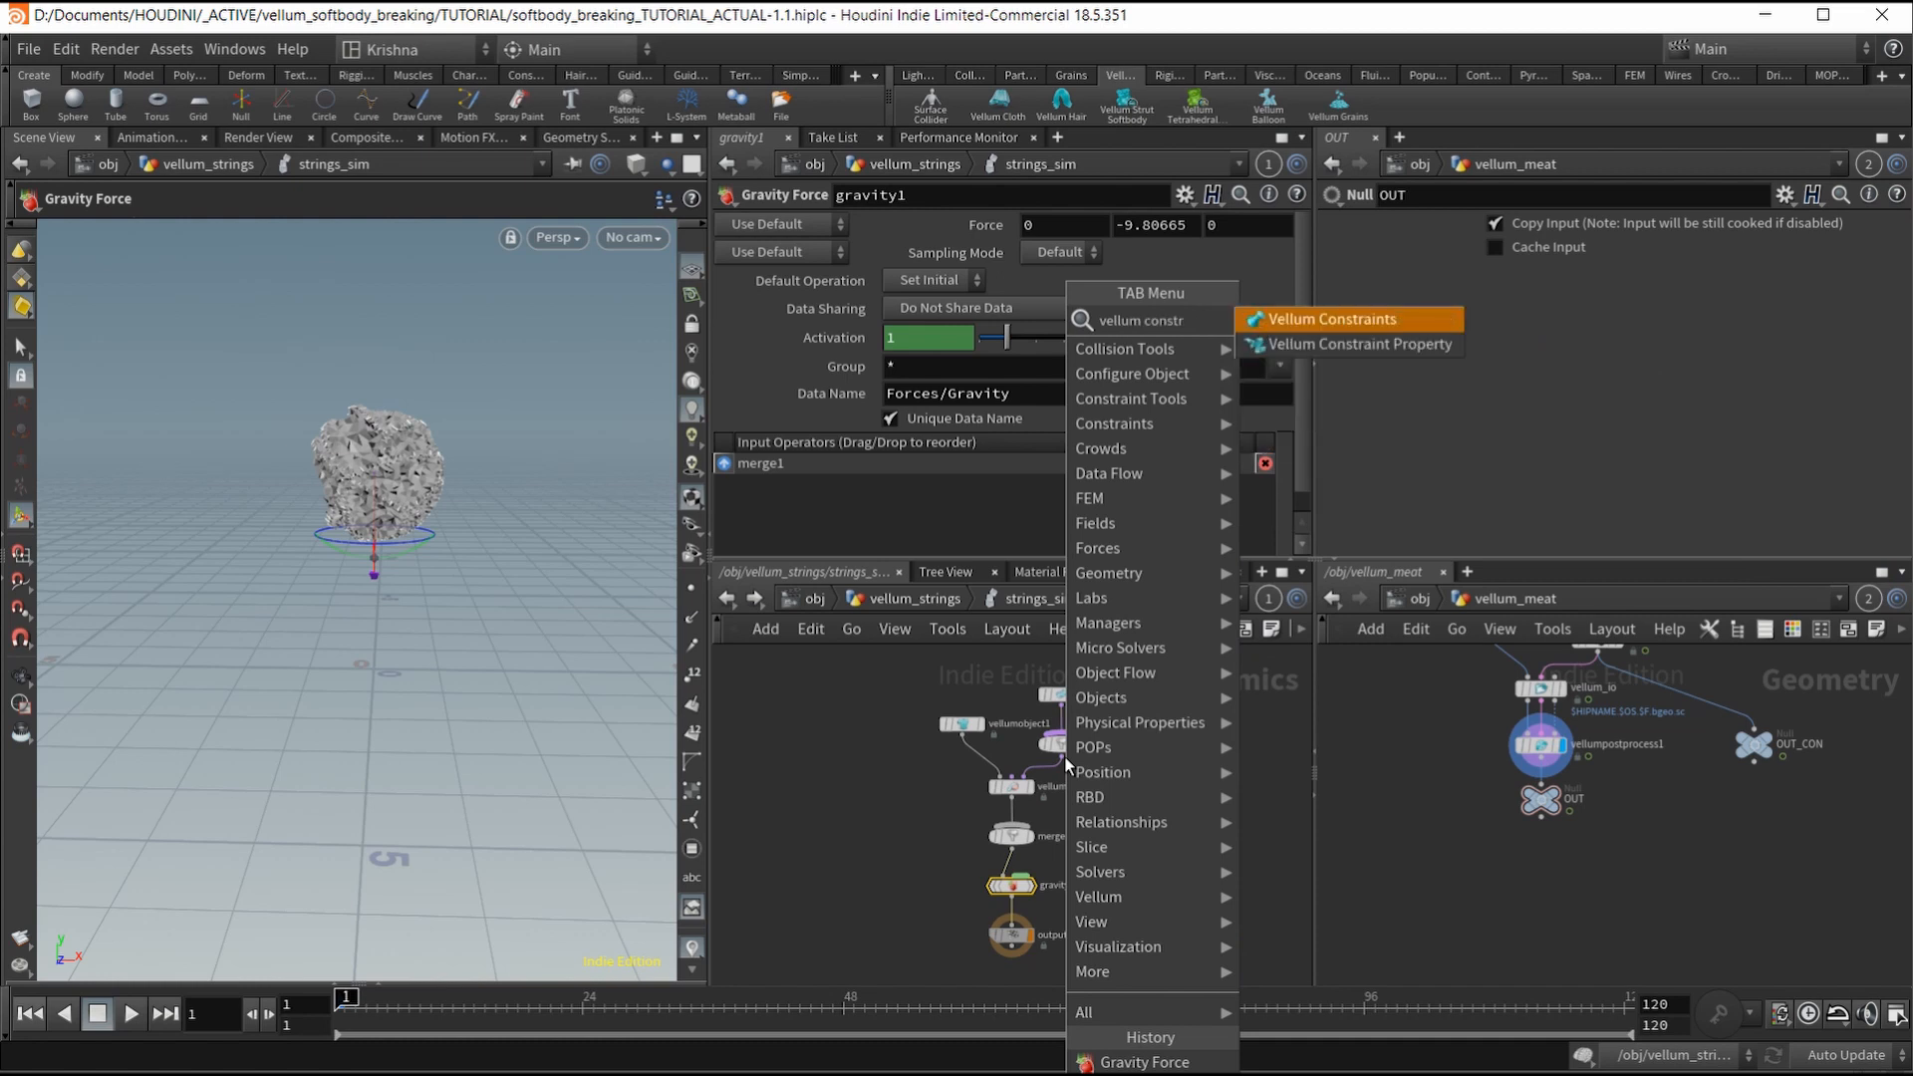
pyautogui.press('Return')
pyautogui.click(1066, 763)
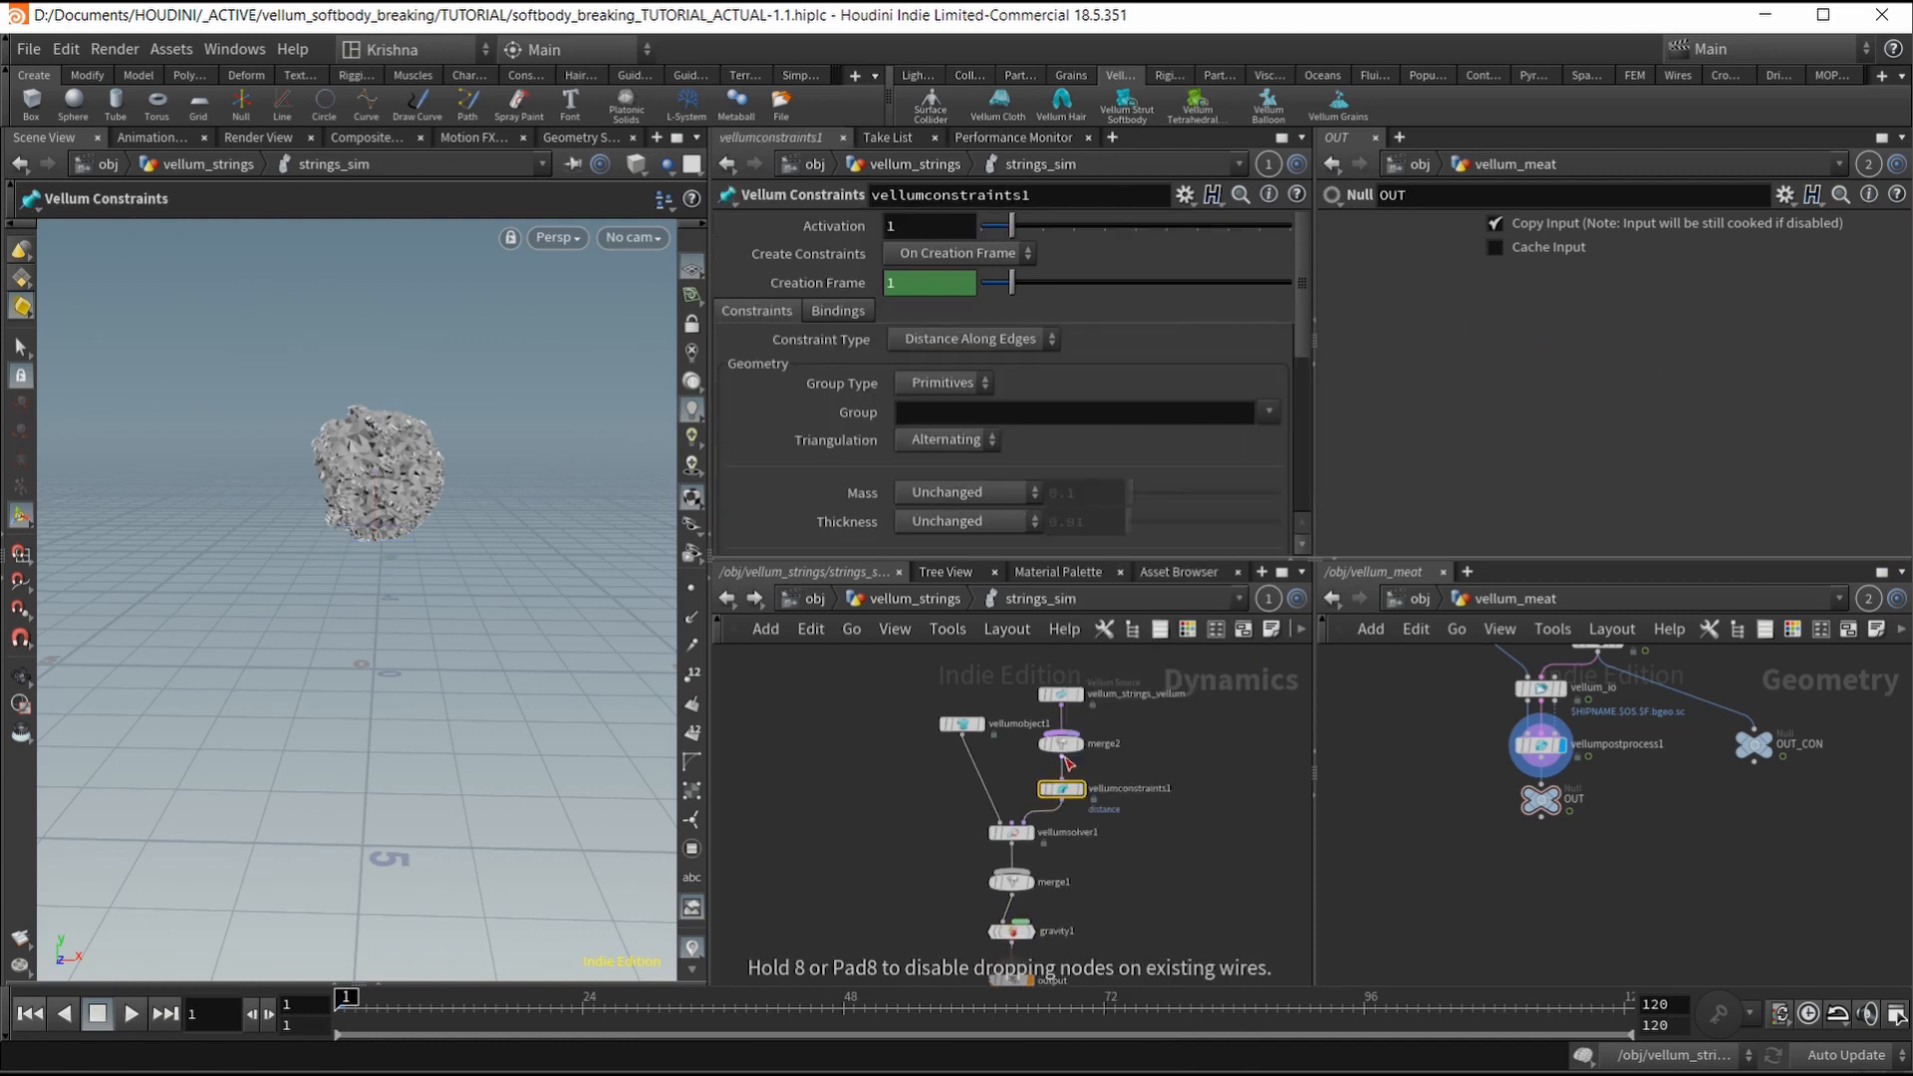
# Step: Set the constraint type of vellumconstraints1 to Attach to Geometry, keeping constraint creation on the creation frame
pyautogui.click(903, 258)
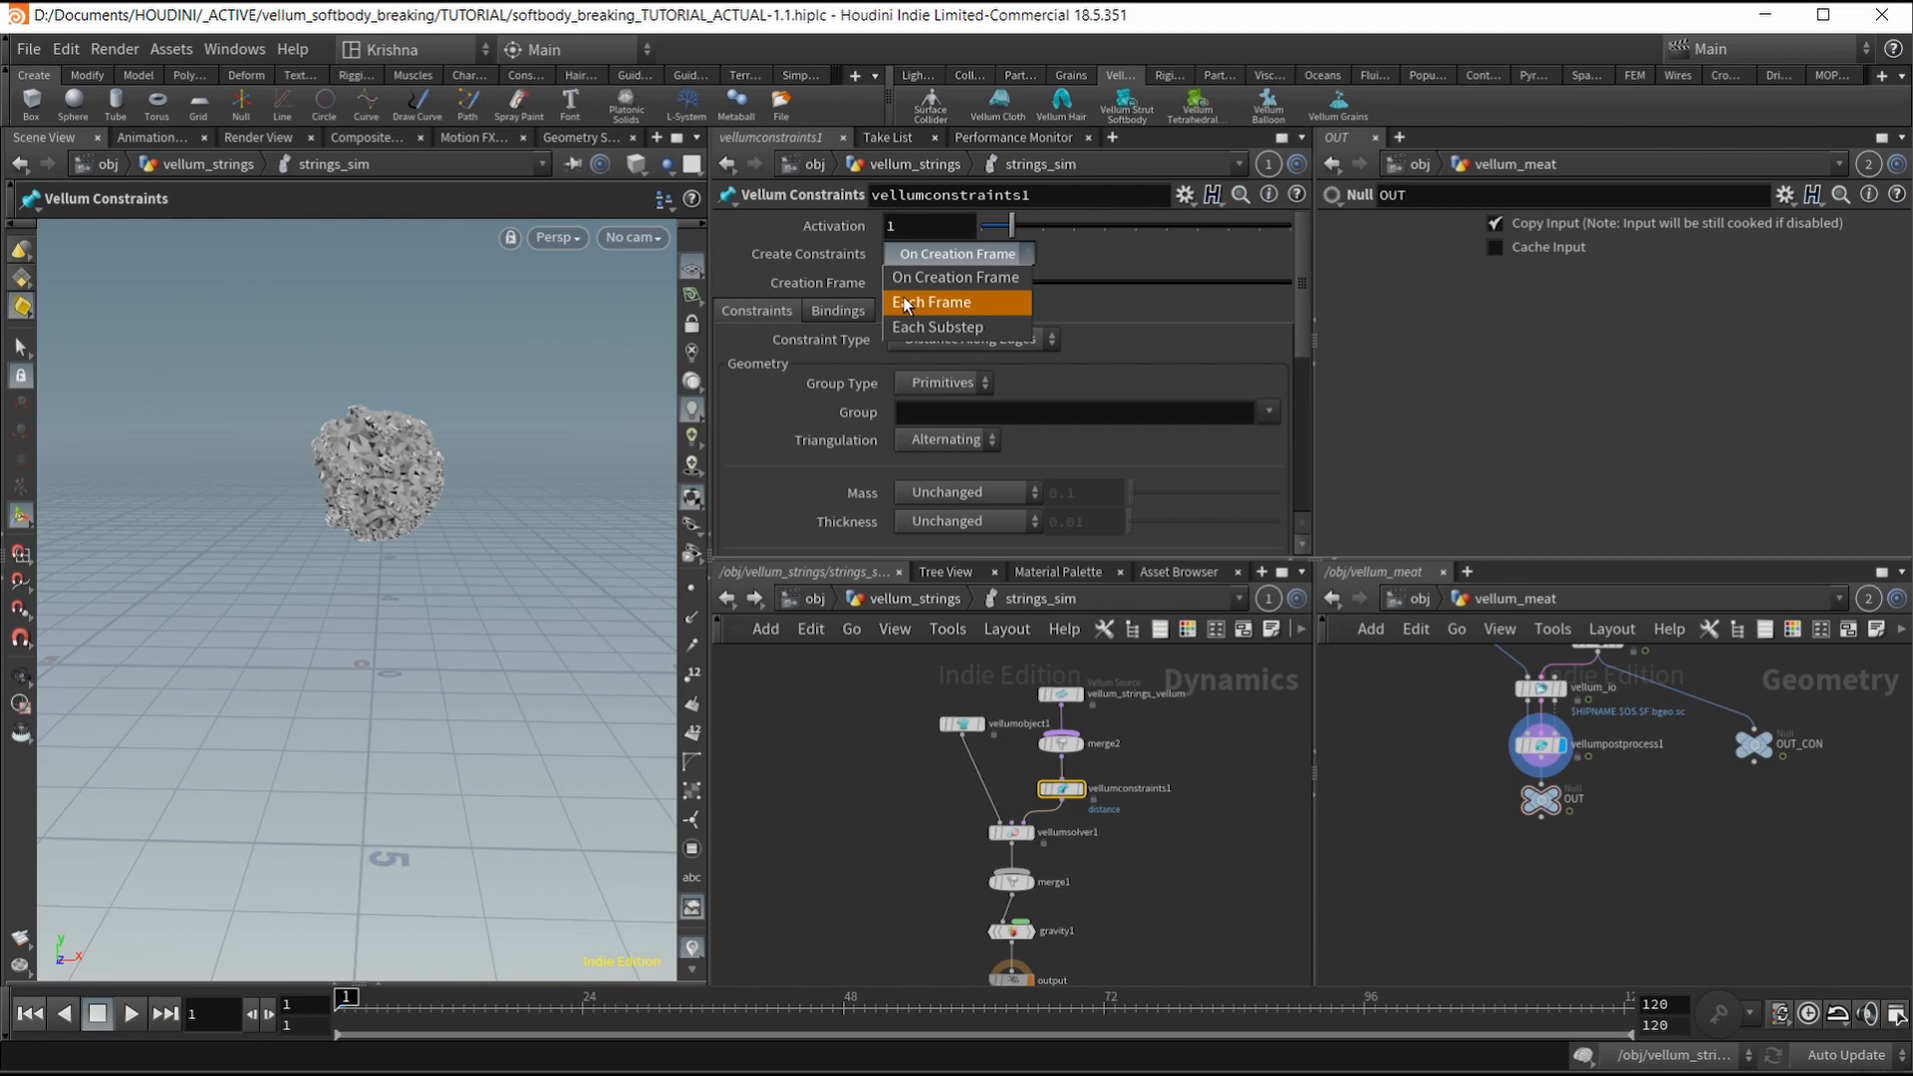
pyautogui.click(907, 304)
pyautogui.scroll(-2, 815, 420)
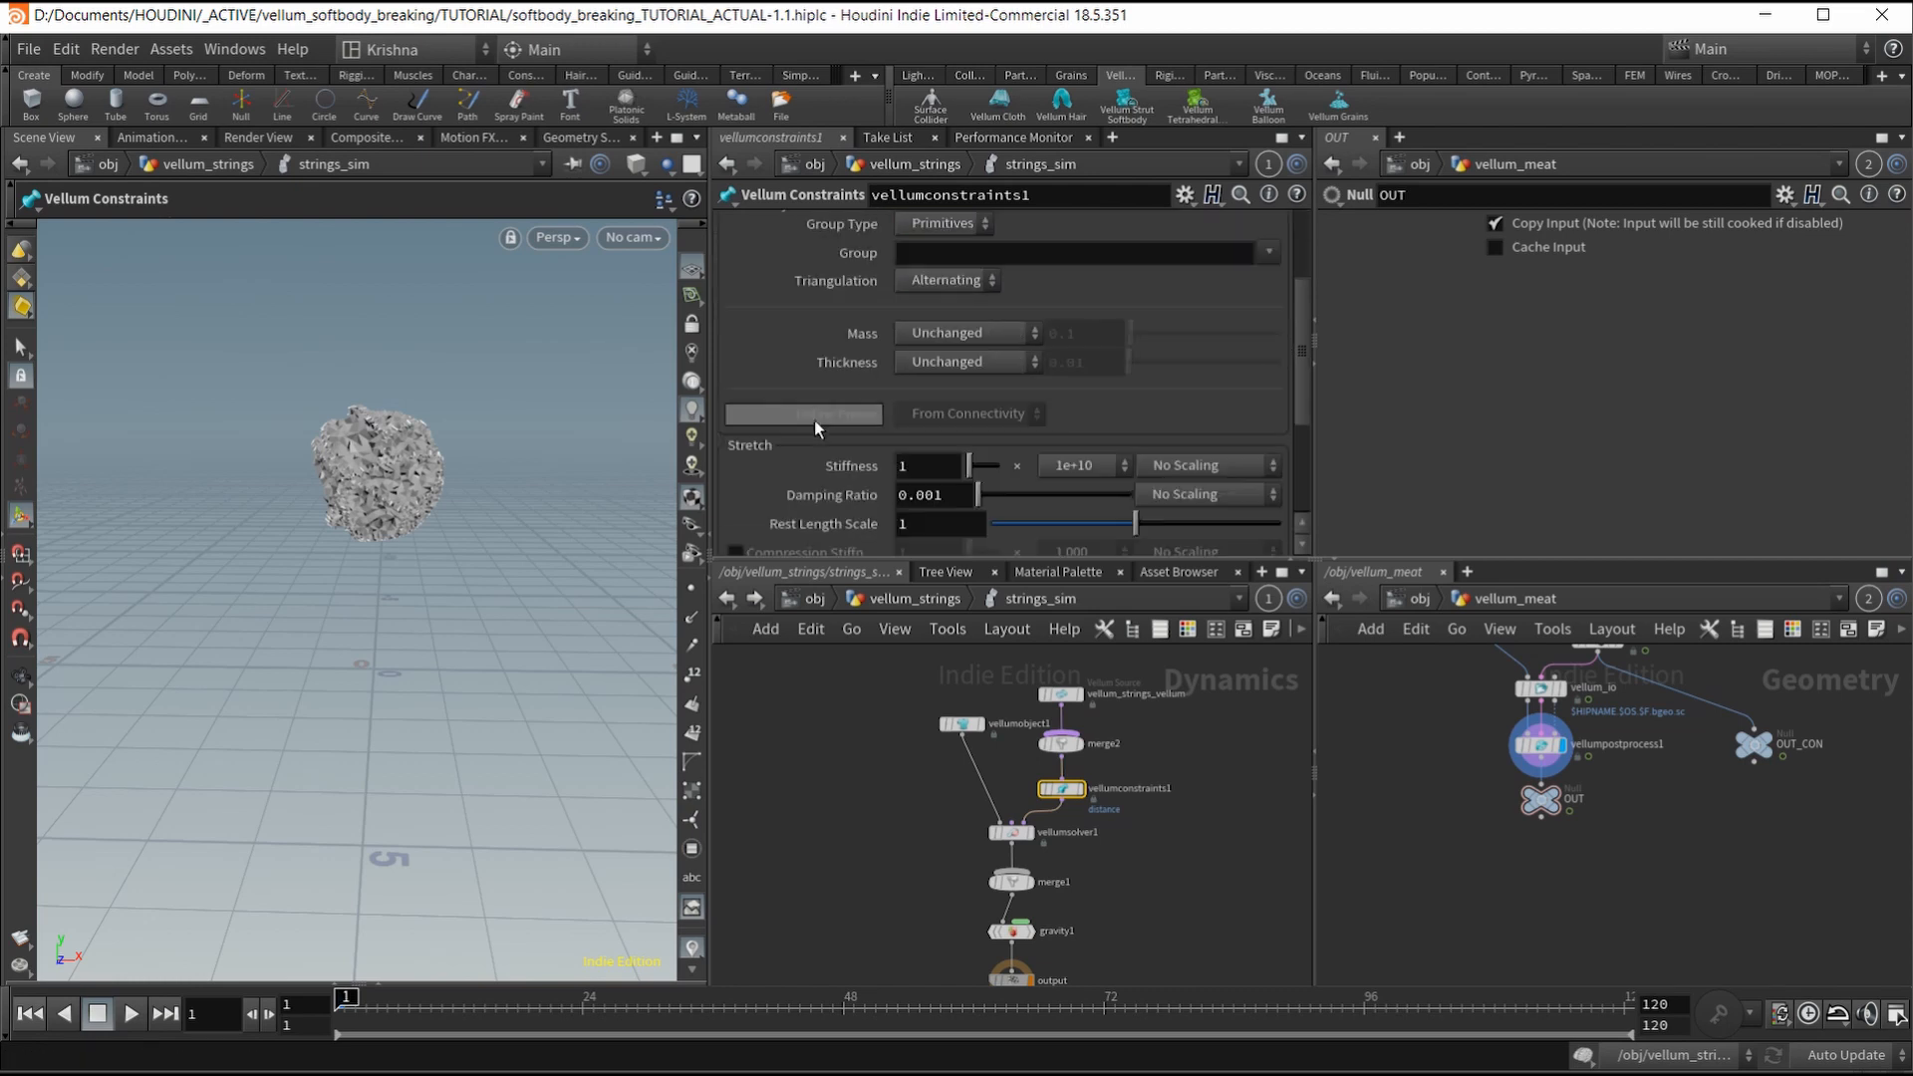
pyautogui.scroll(-3, 815, 421)
pyautogui.scroll(6, 823, 426)
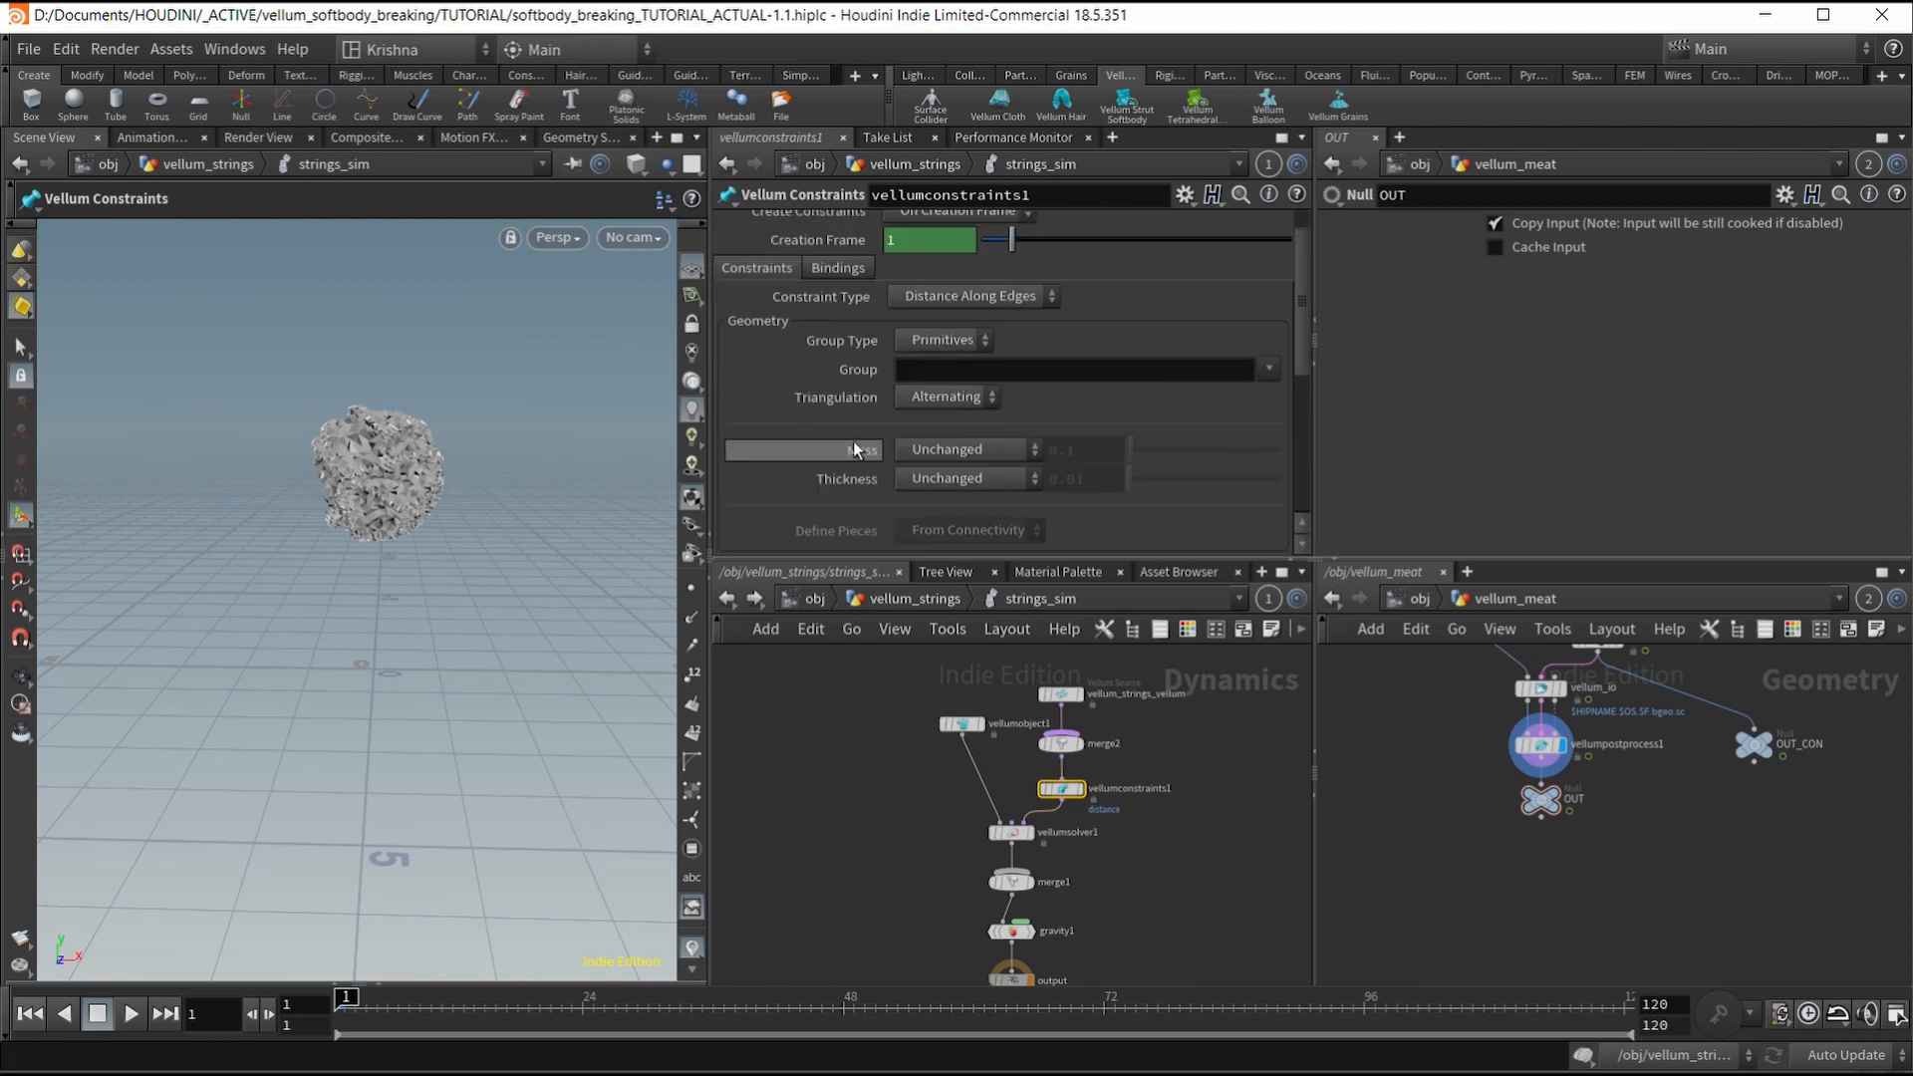
pyautogui.scroll(1, 855, 450)
pyautogui.click(966, 339)
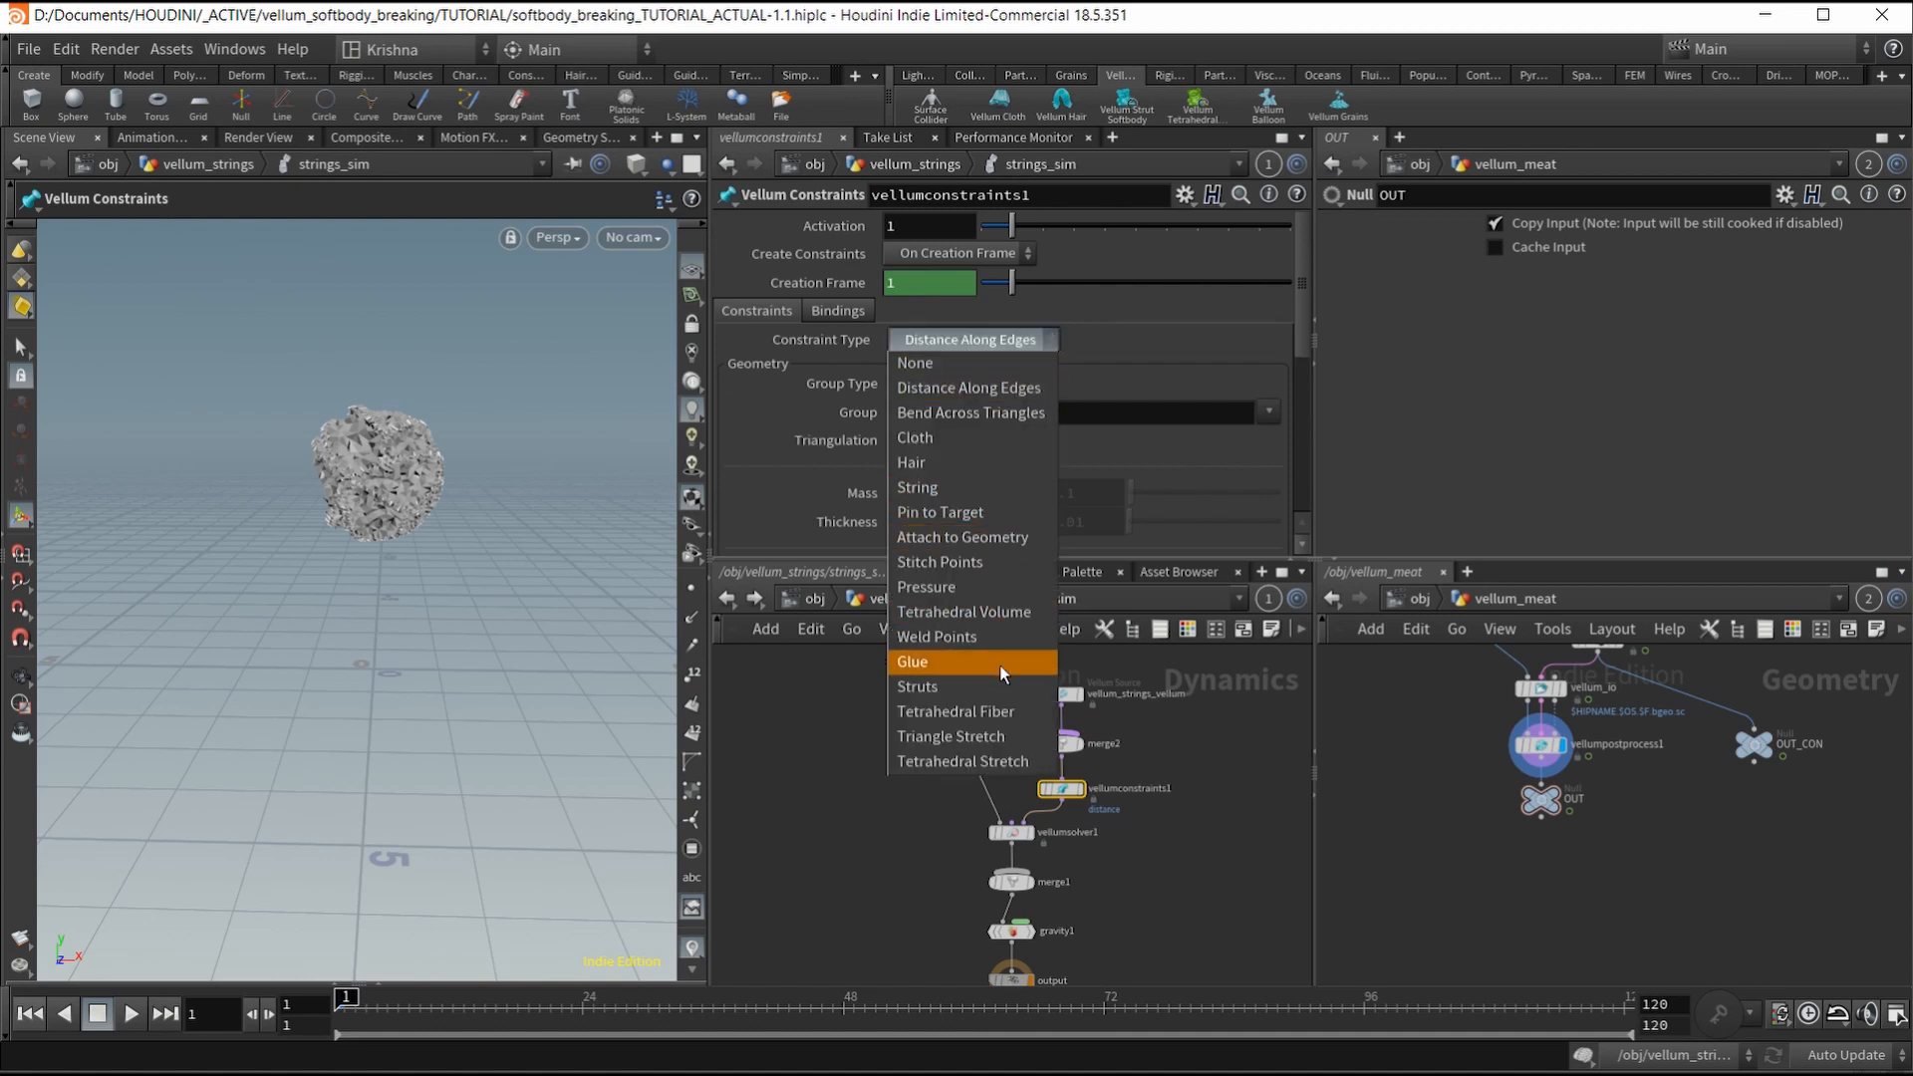
pyautogui.click(1009, 548)
pyautogui.scroll(-5, 889, 458)
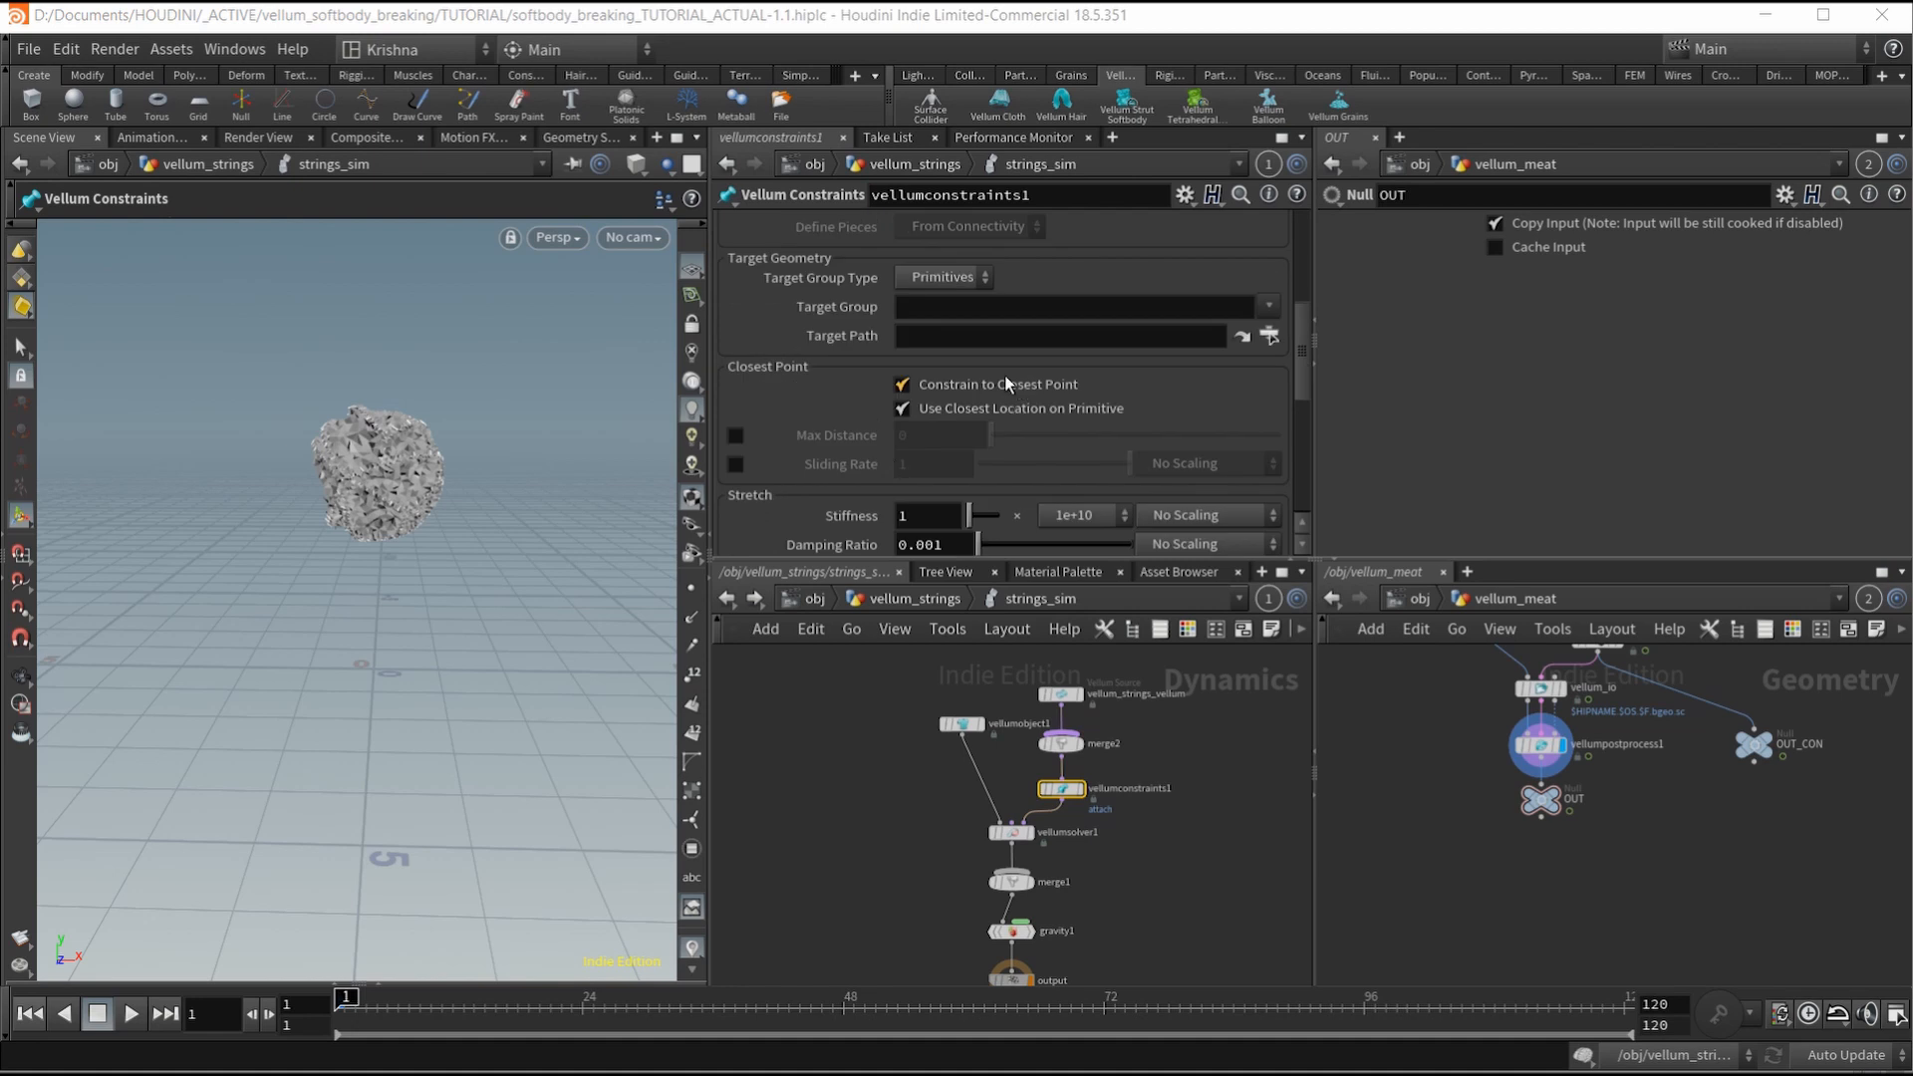
# Step: Show the vellum_strings network in the second network pane and set the constraint's Target Path to ../../OUT_MEAT_INSIDE
pyautogui.click(1420, 597)
pyautogui.moveTo(1607, 765); pyautogui.dragTo(1631, 820, button='middle')
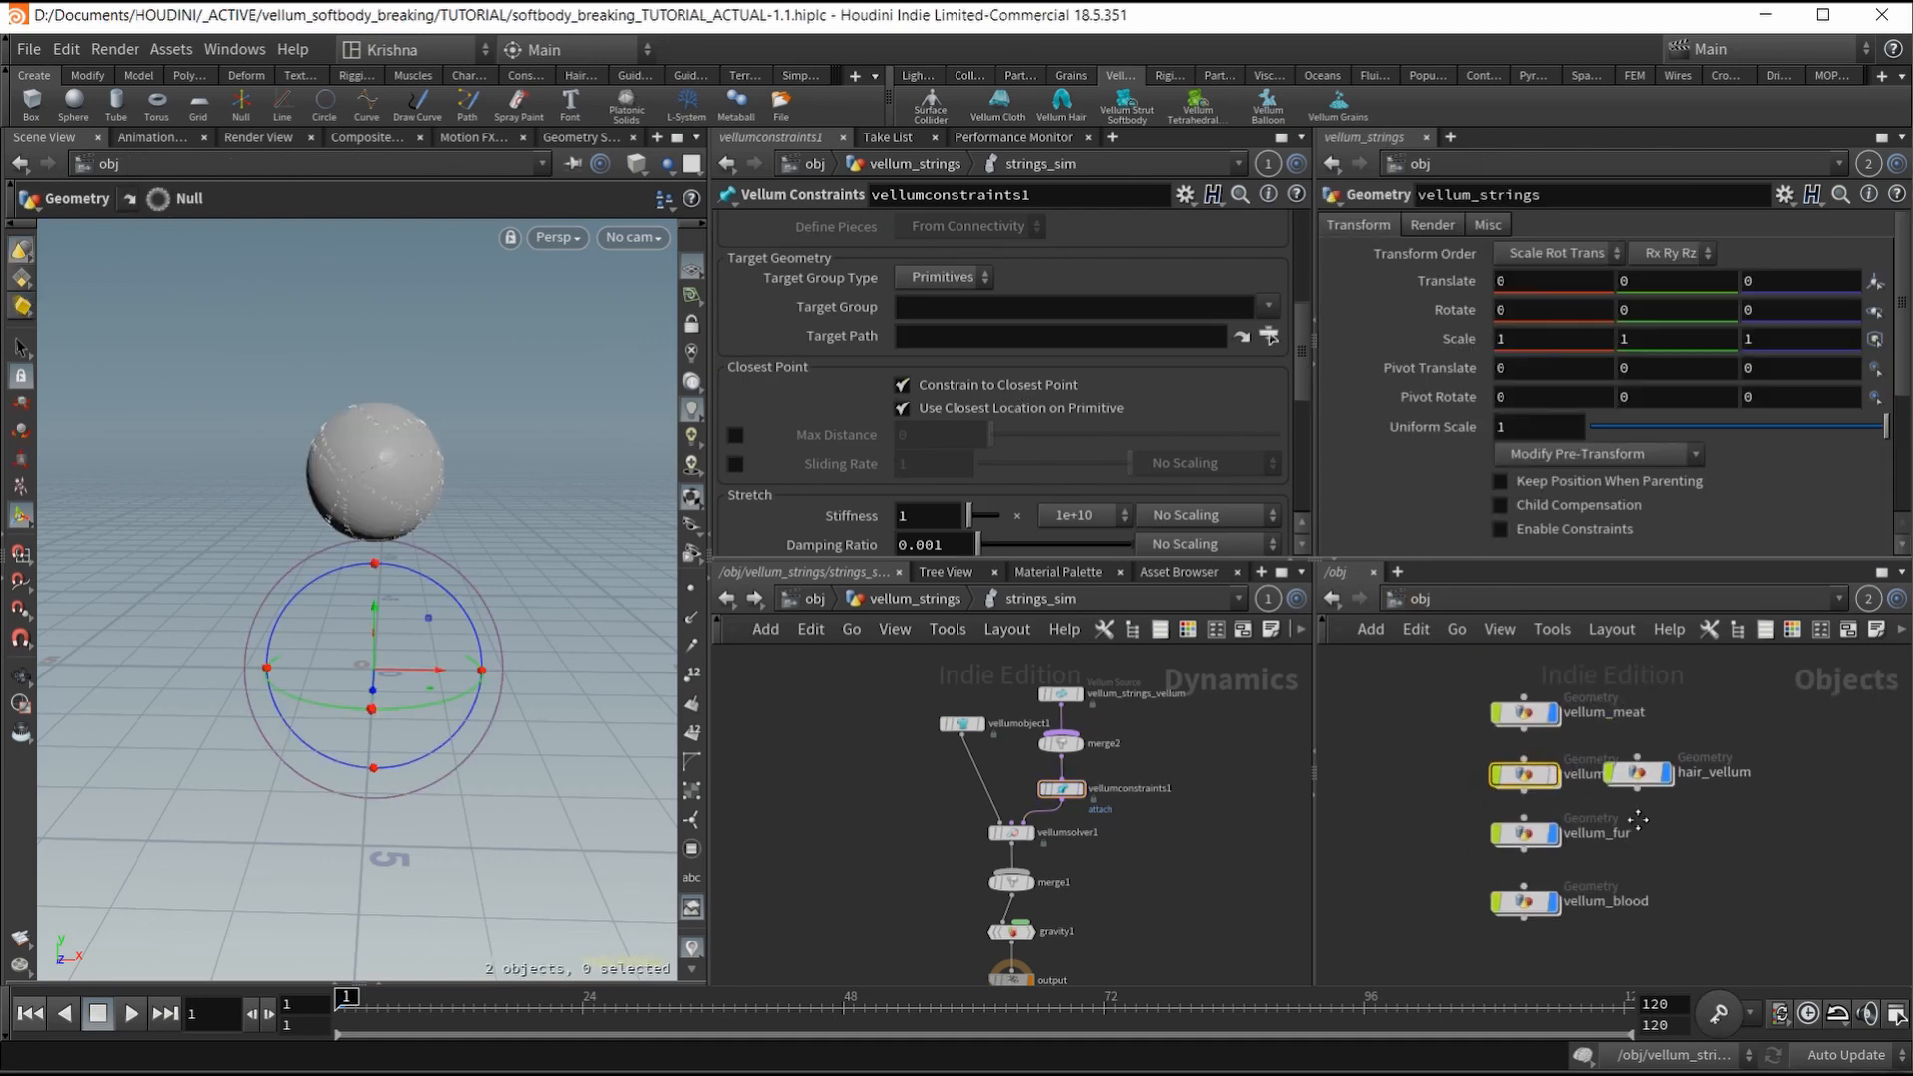
pyautogui.doubleClick(1524, 777)
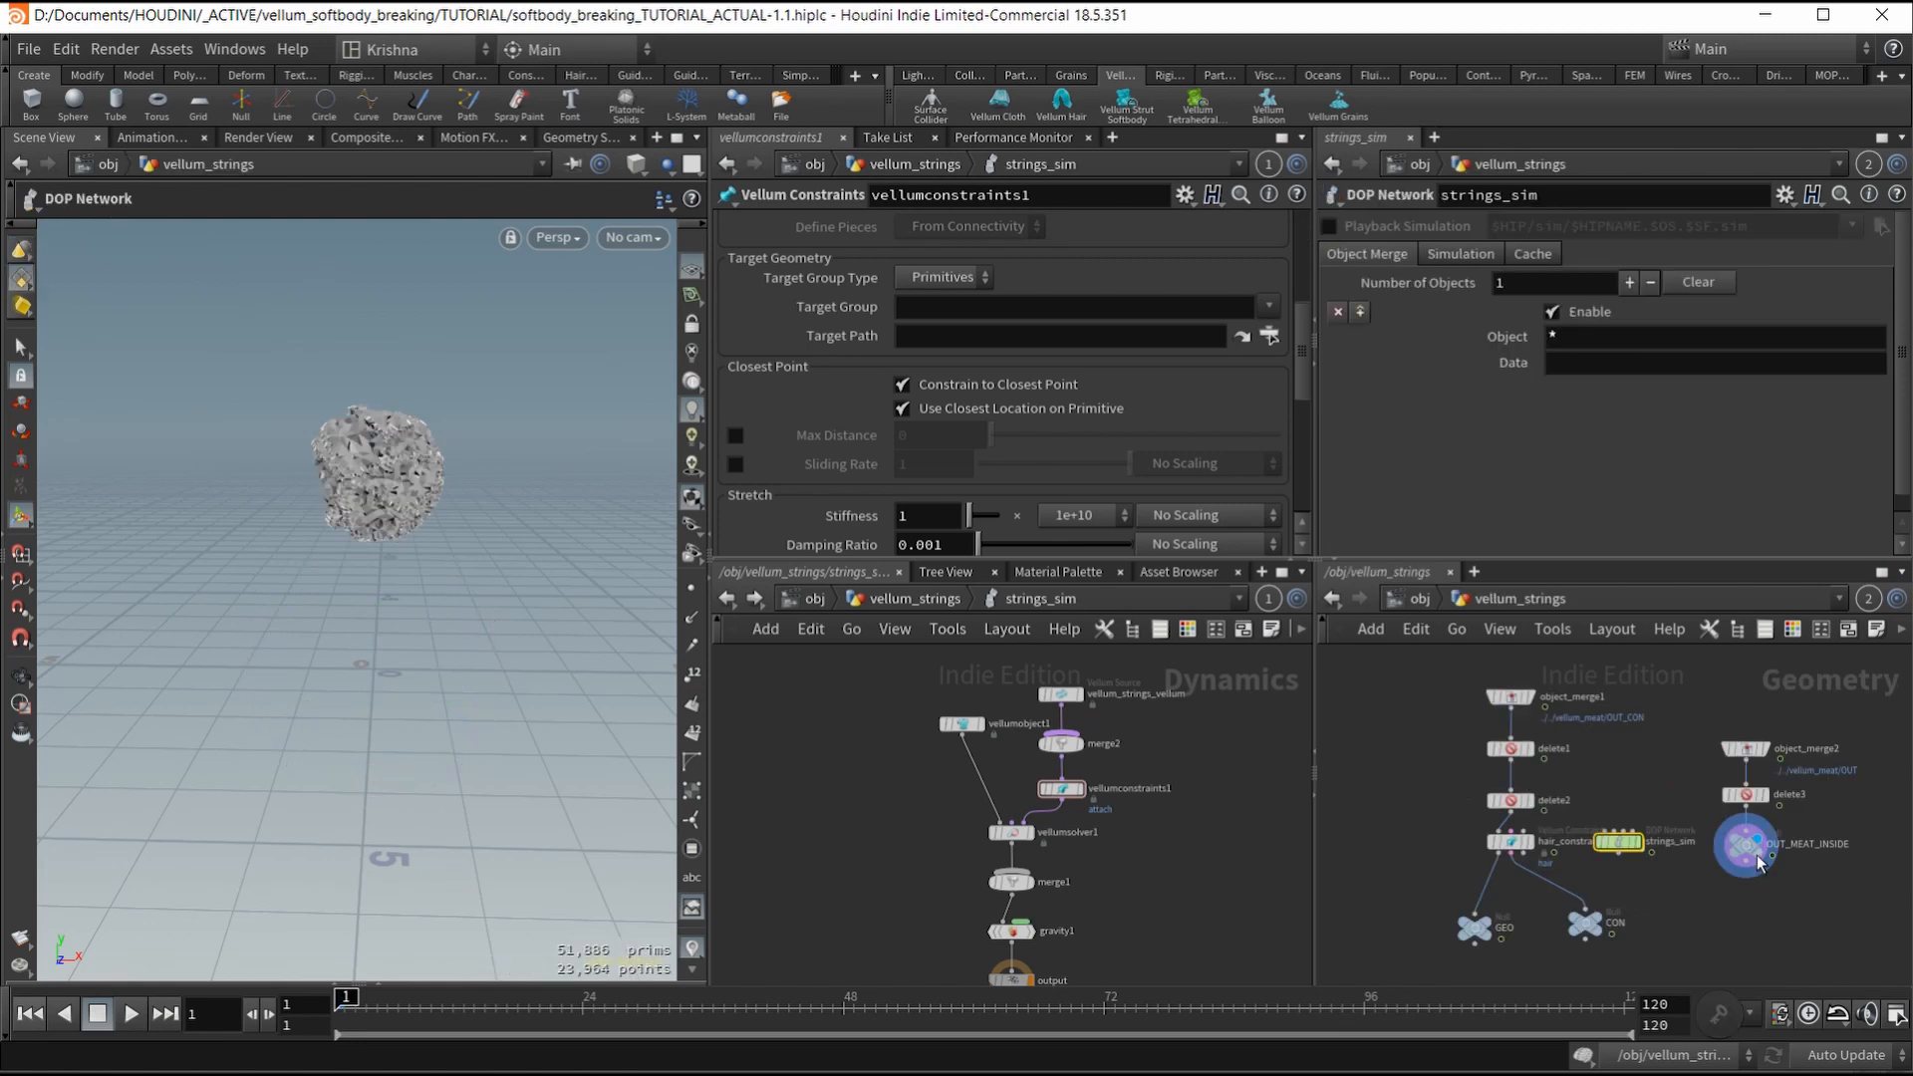
pyautogui.moveTo(958, 339); pyautogui.dragTo(959, 339)
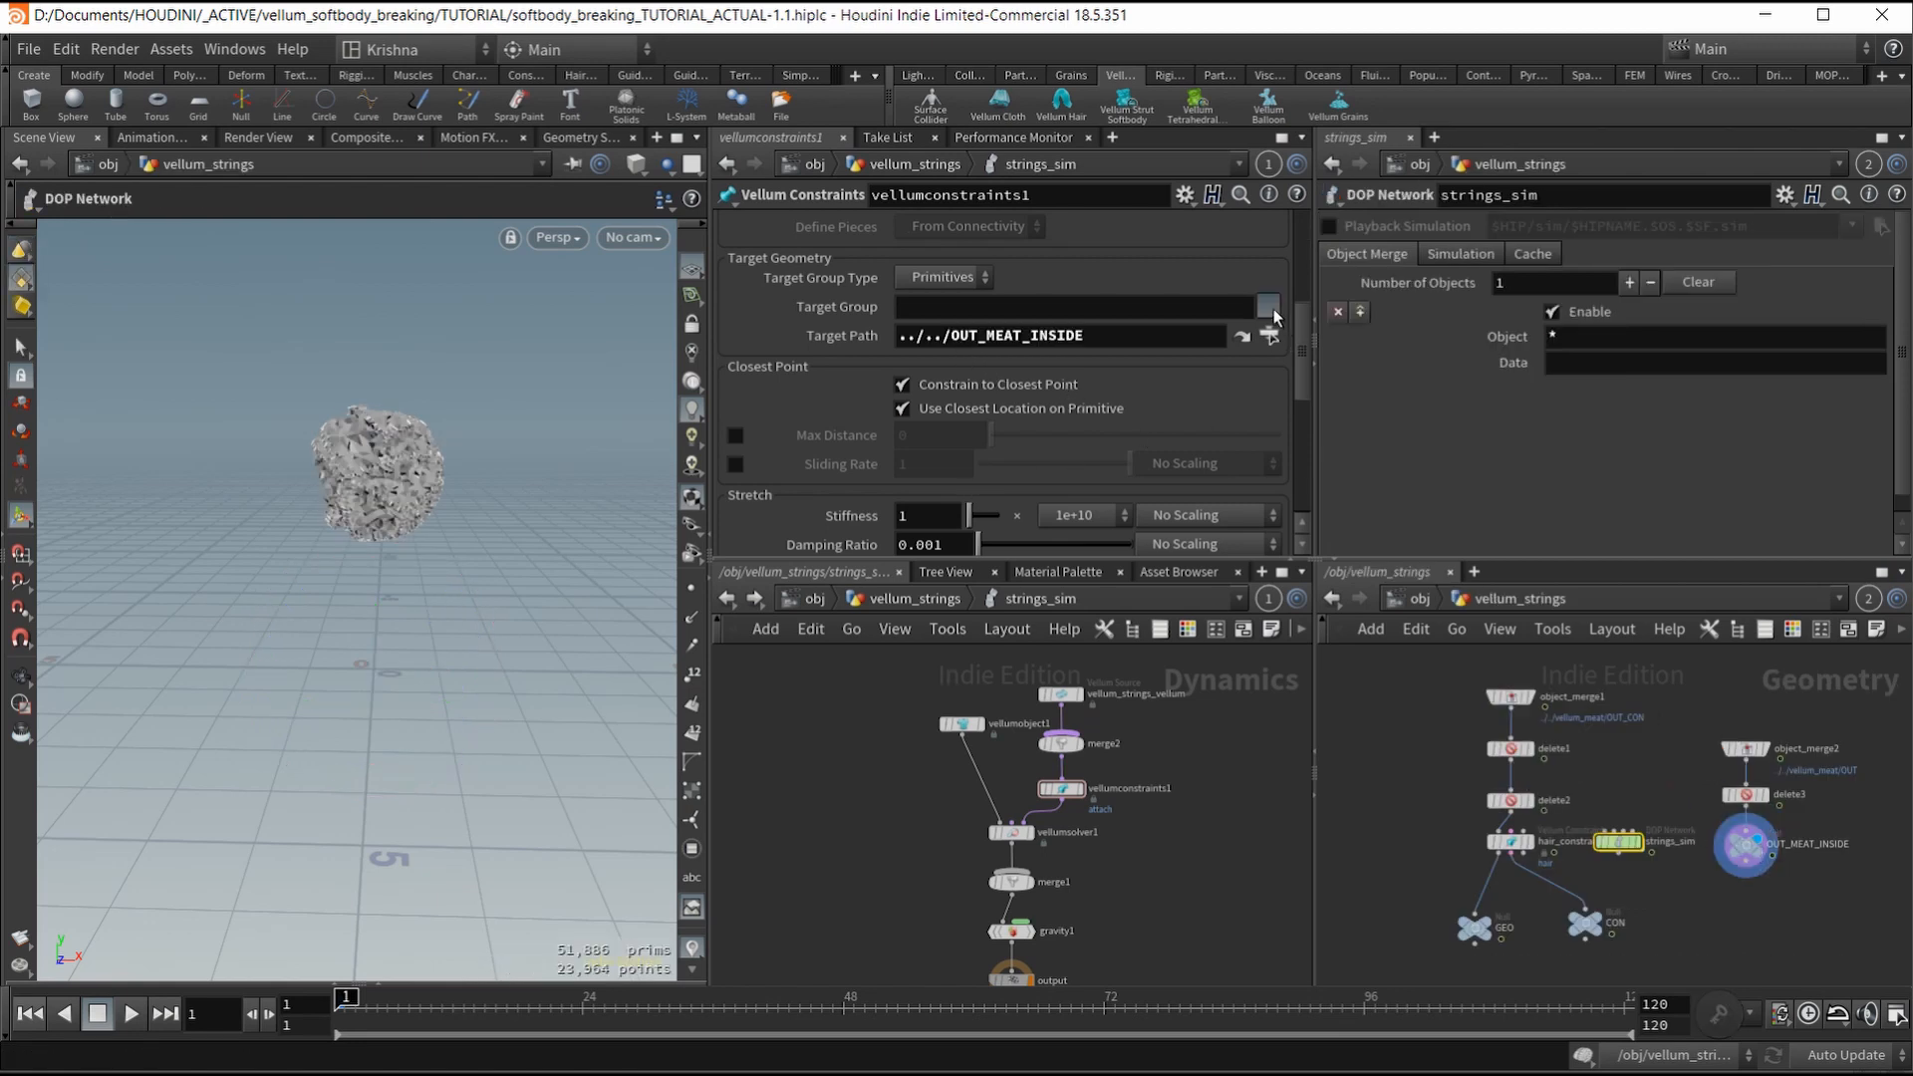
# Step: Set the Target Group of vellumconstraints1 to *
pyautogui.click(1268, 307)
pyautogui.click(1271, 311)
pyautogui.click(1003, 315)
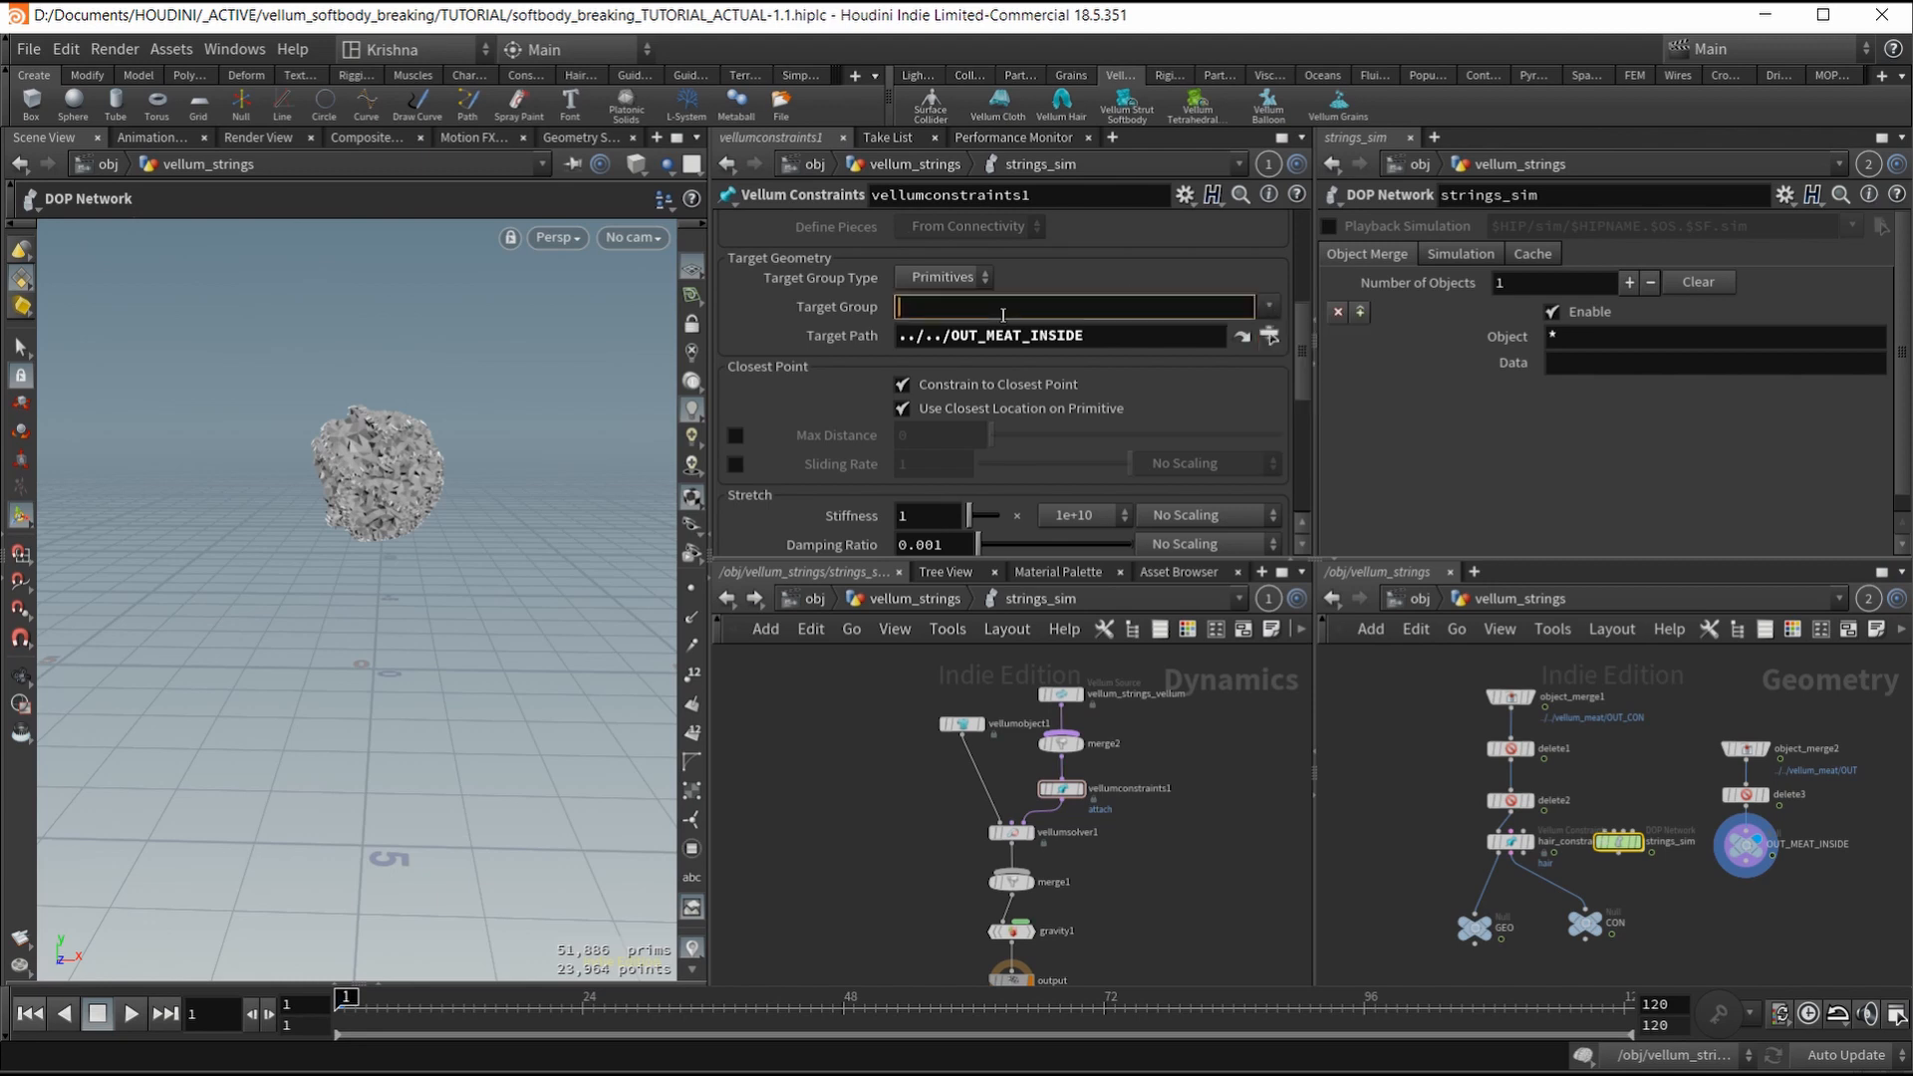
pyautogui.write('*')
pyautogui.press('Return')
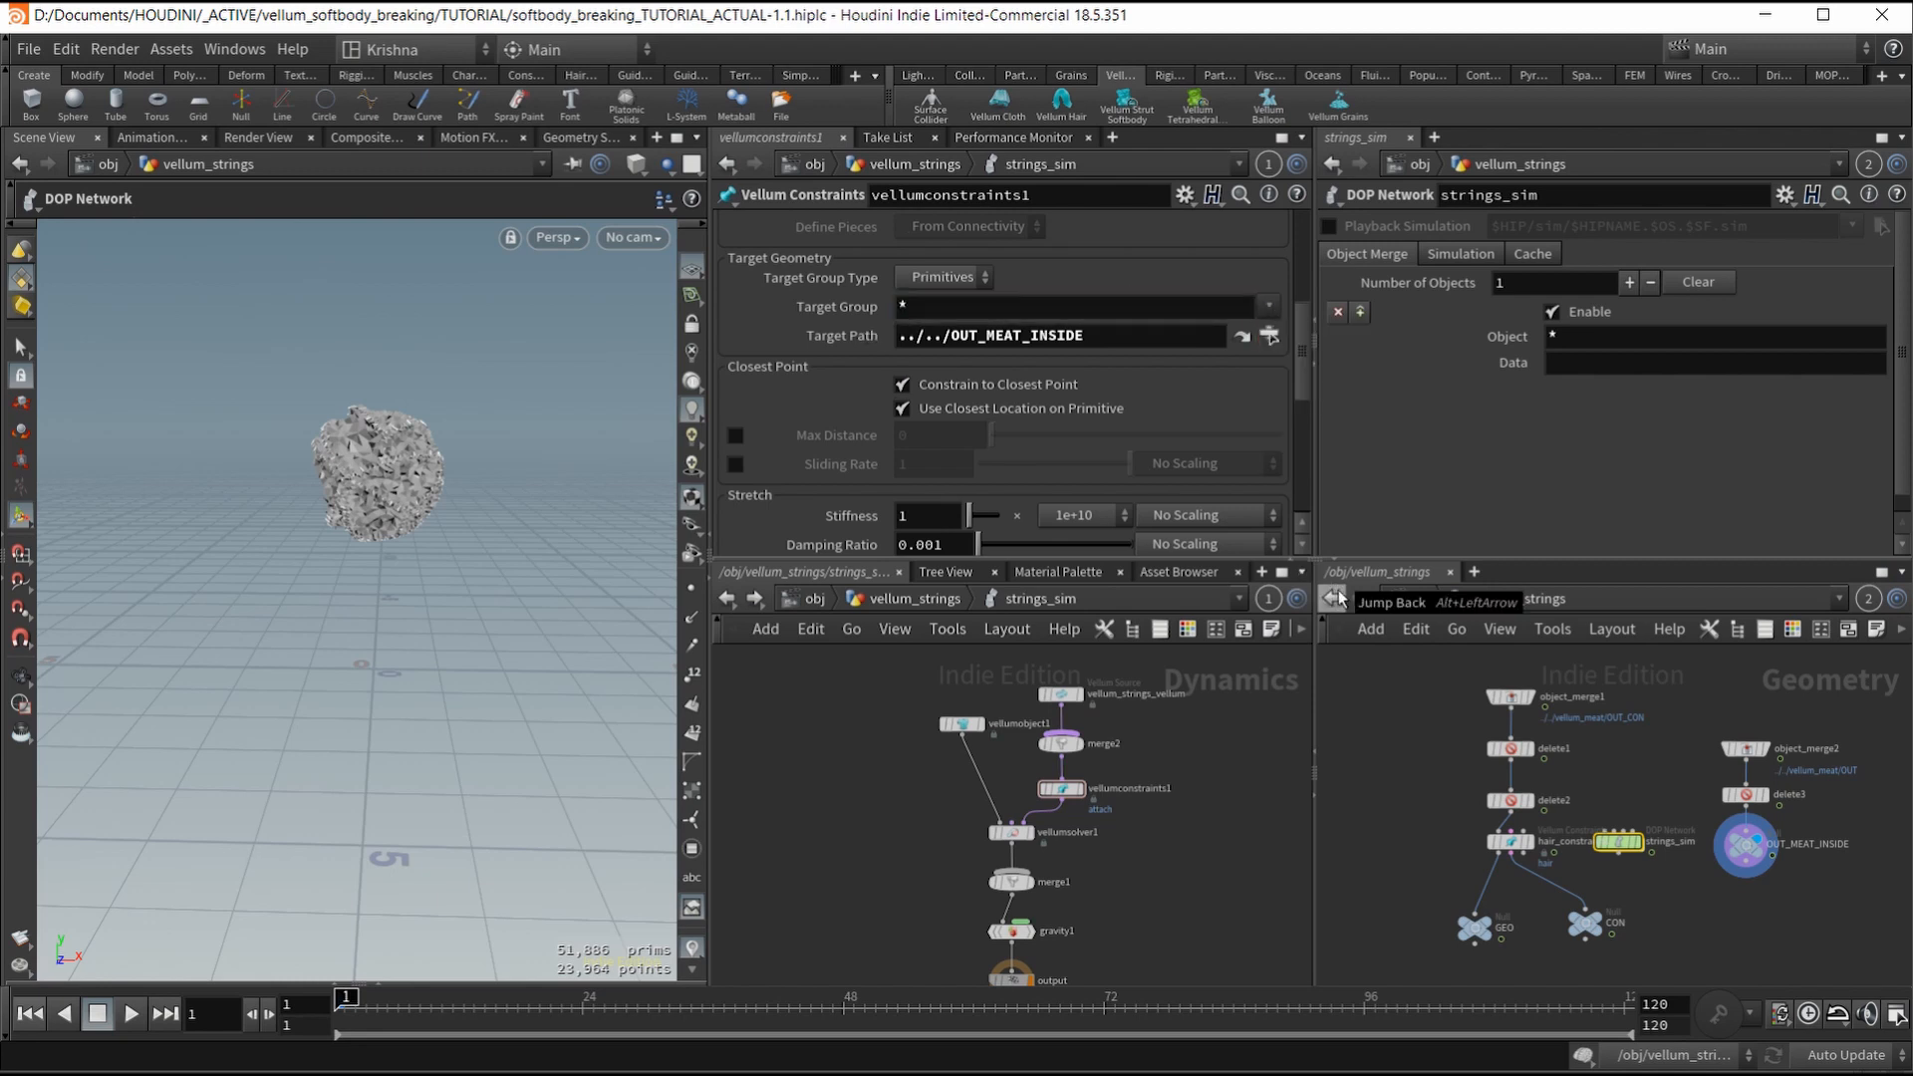
# Step: Check the output and vellum_strings_vellum nodes, return to the vellum_strings network, and display strings_sim
pyautogui.moveTo(1131, 899); pyautogui.dragTo(1101, 824, button='middle')
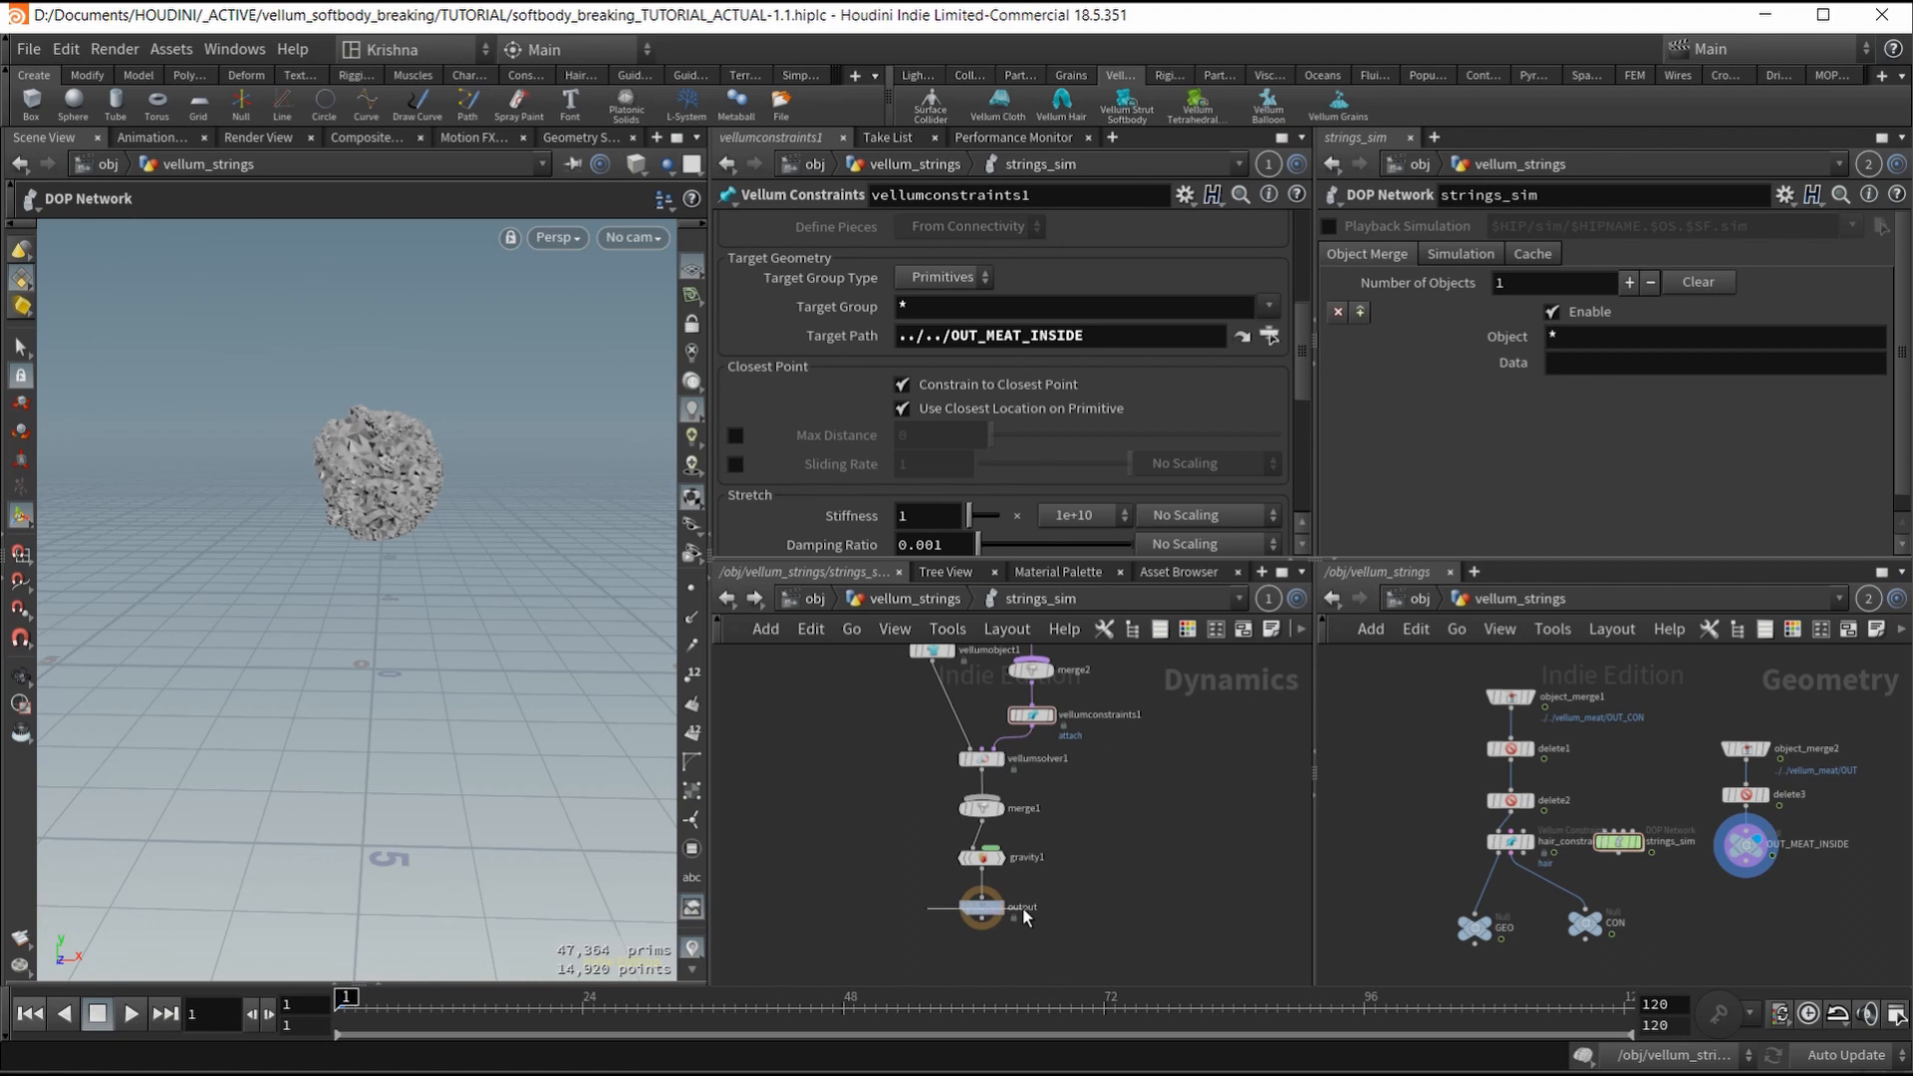
pyautogui.click(1022, 909)
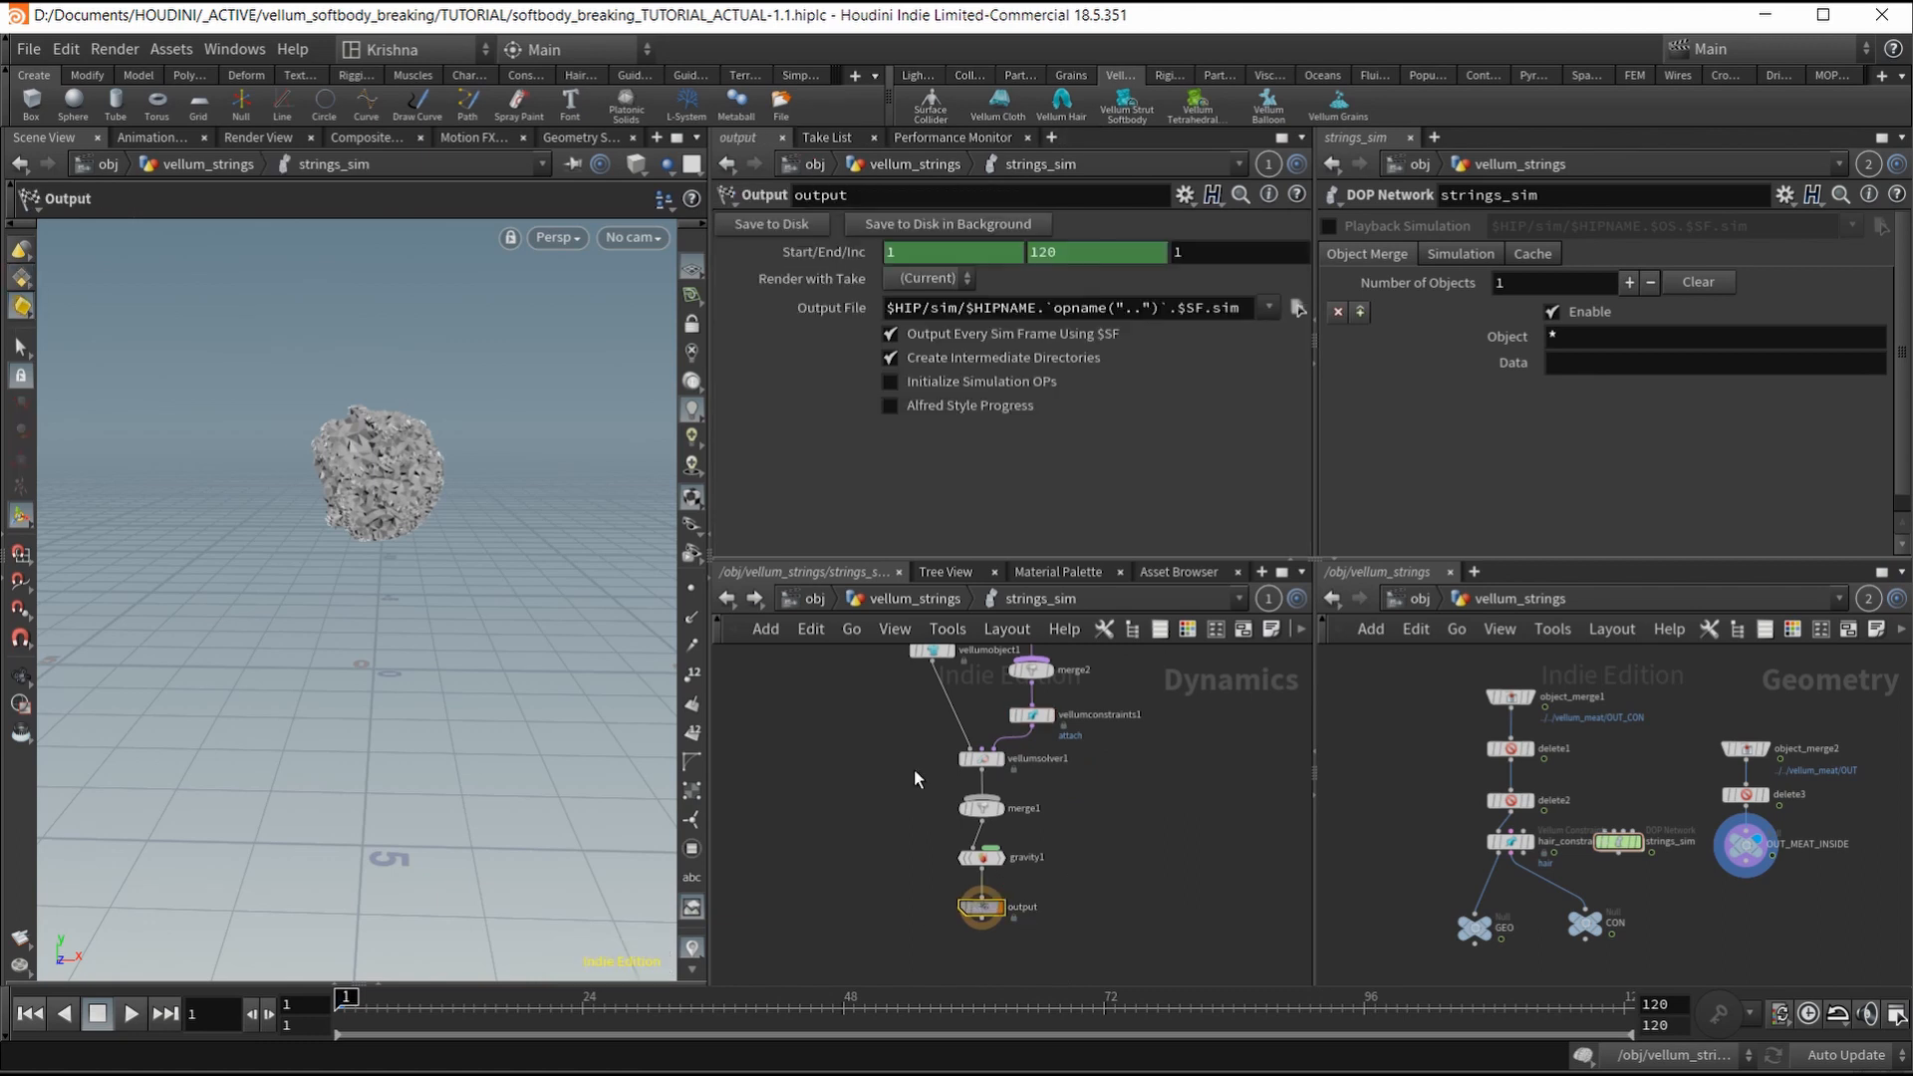
pyautogui.moveTo(913, 768); pyautogui.dragTo(910, 888, button='middle')
pyautogui.click(1041, 743)
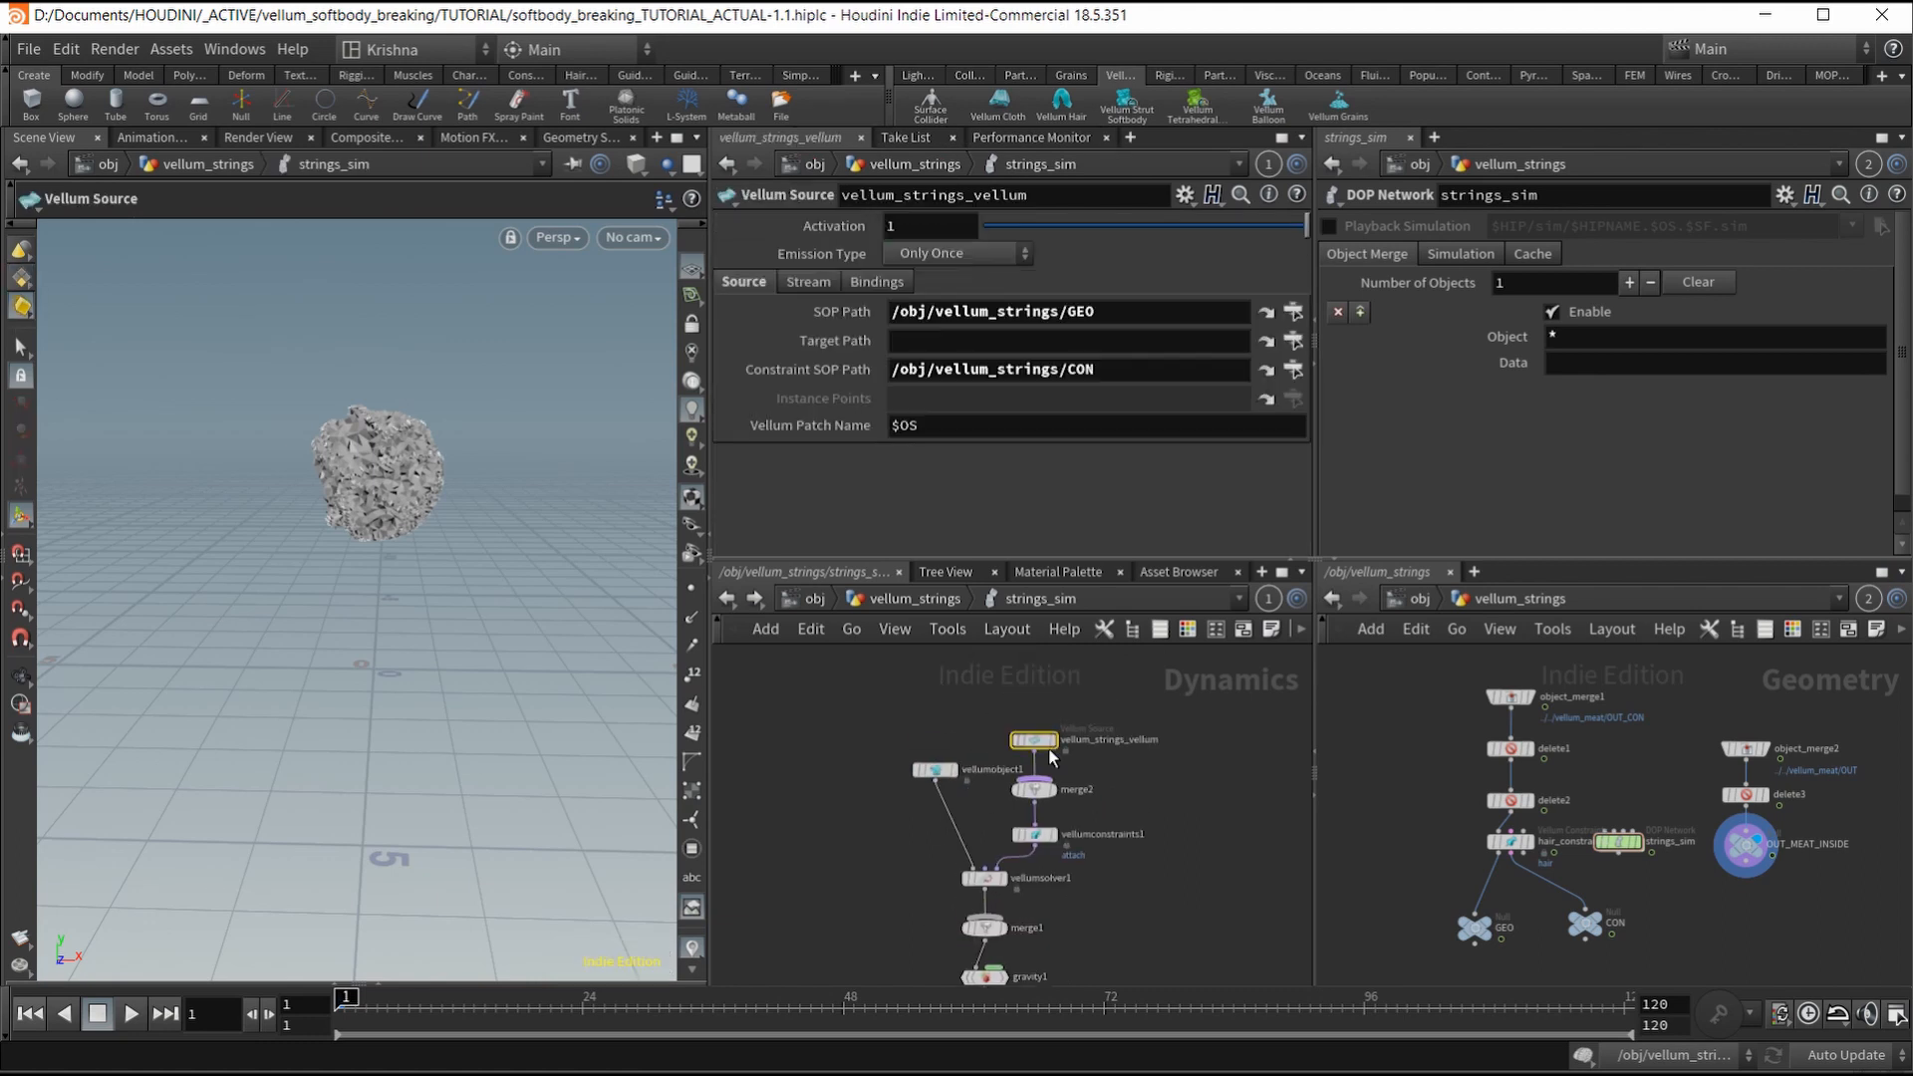
pyautogui.press('u')
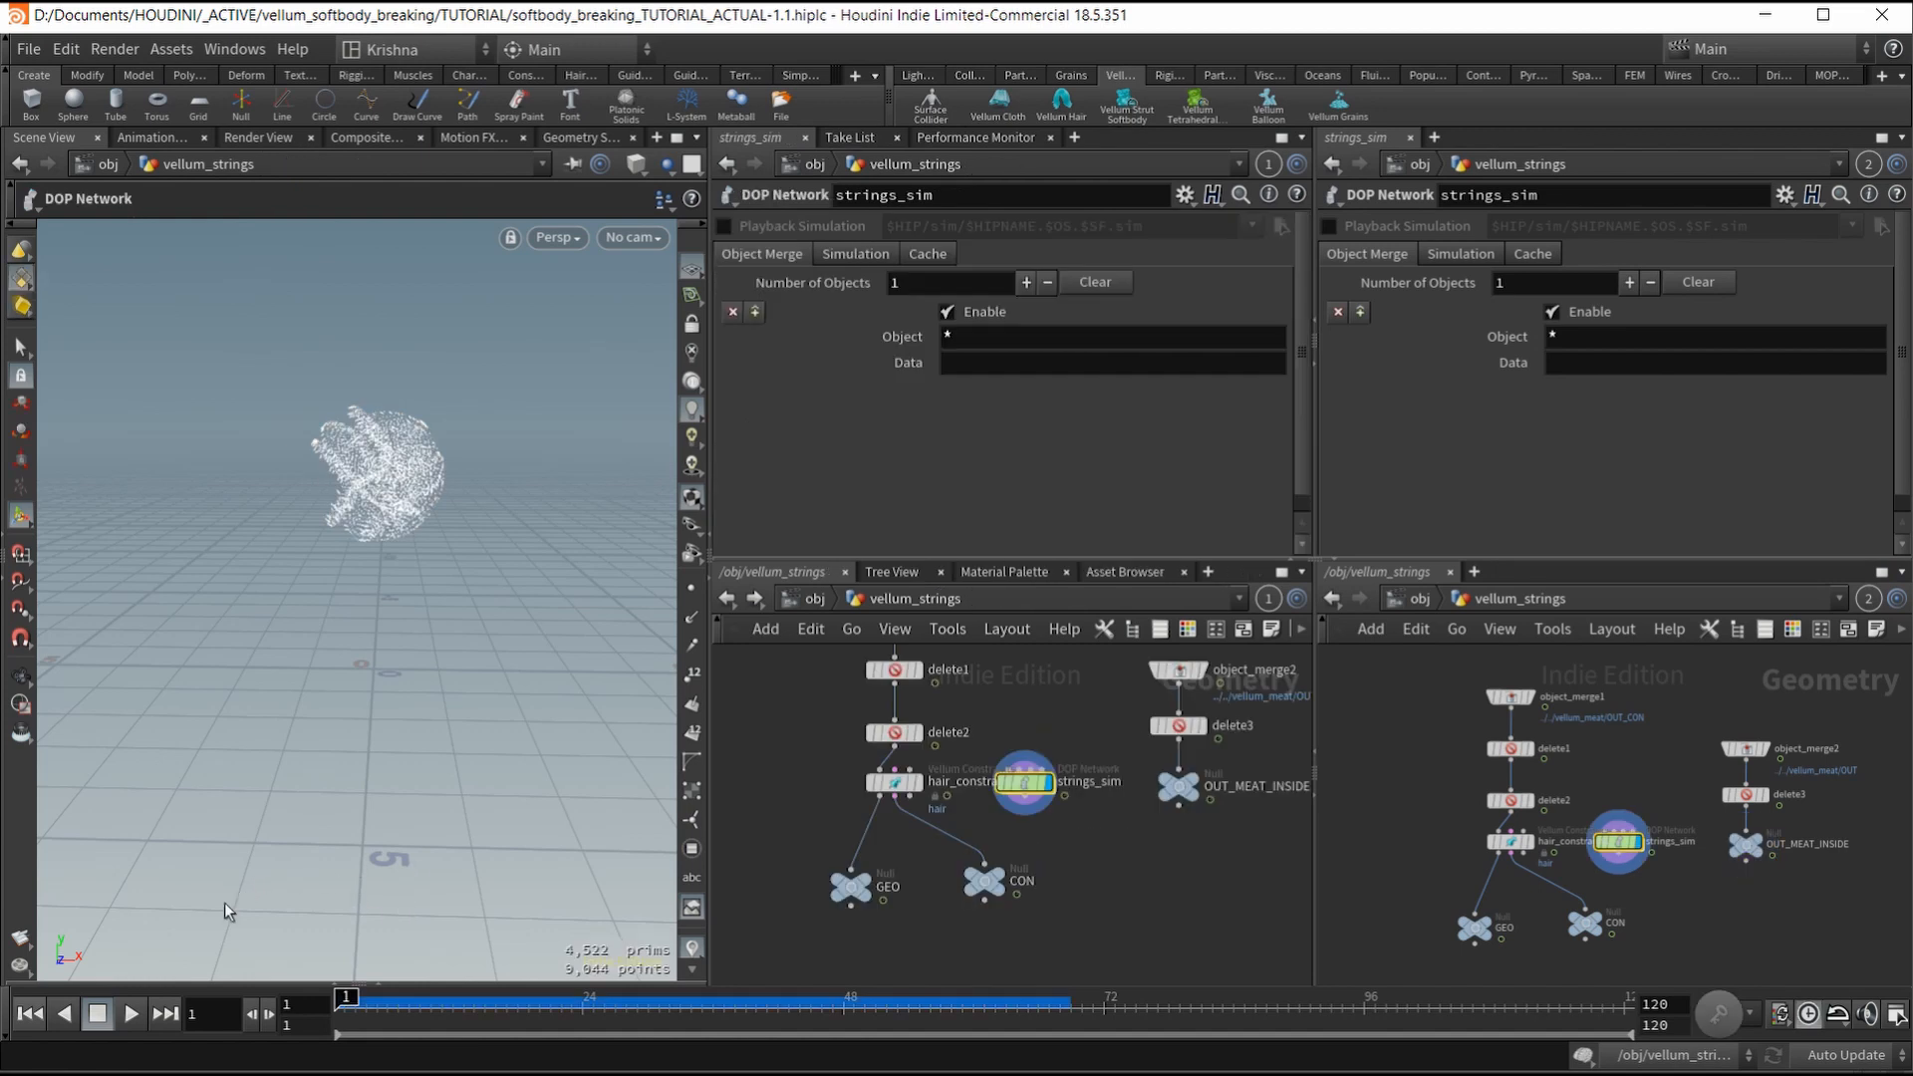
# Step: Play the strings simulation to check the attachment, and return to frame 1
pyautogui.click(133, 1012)
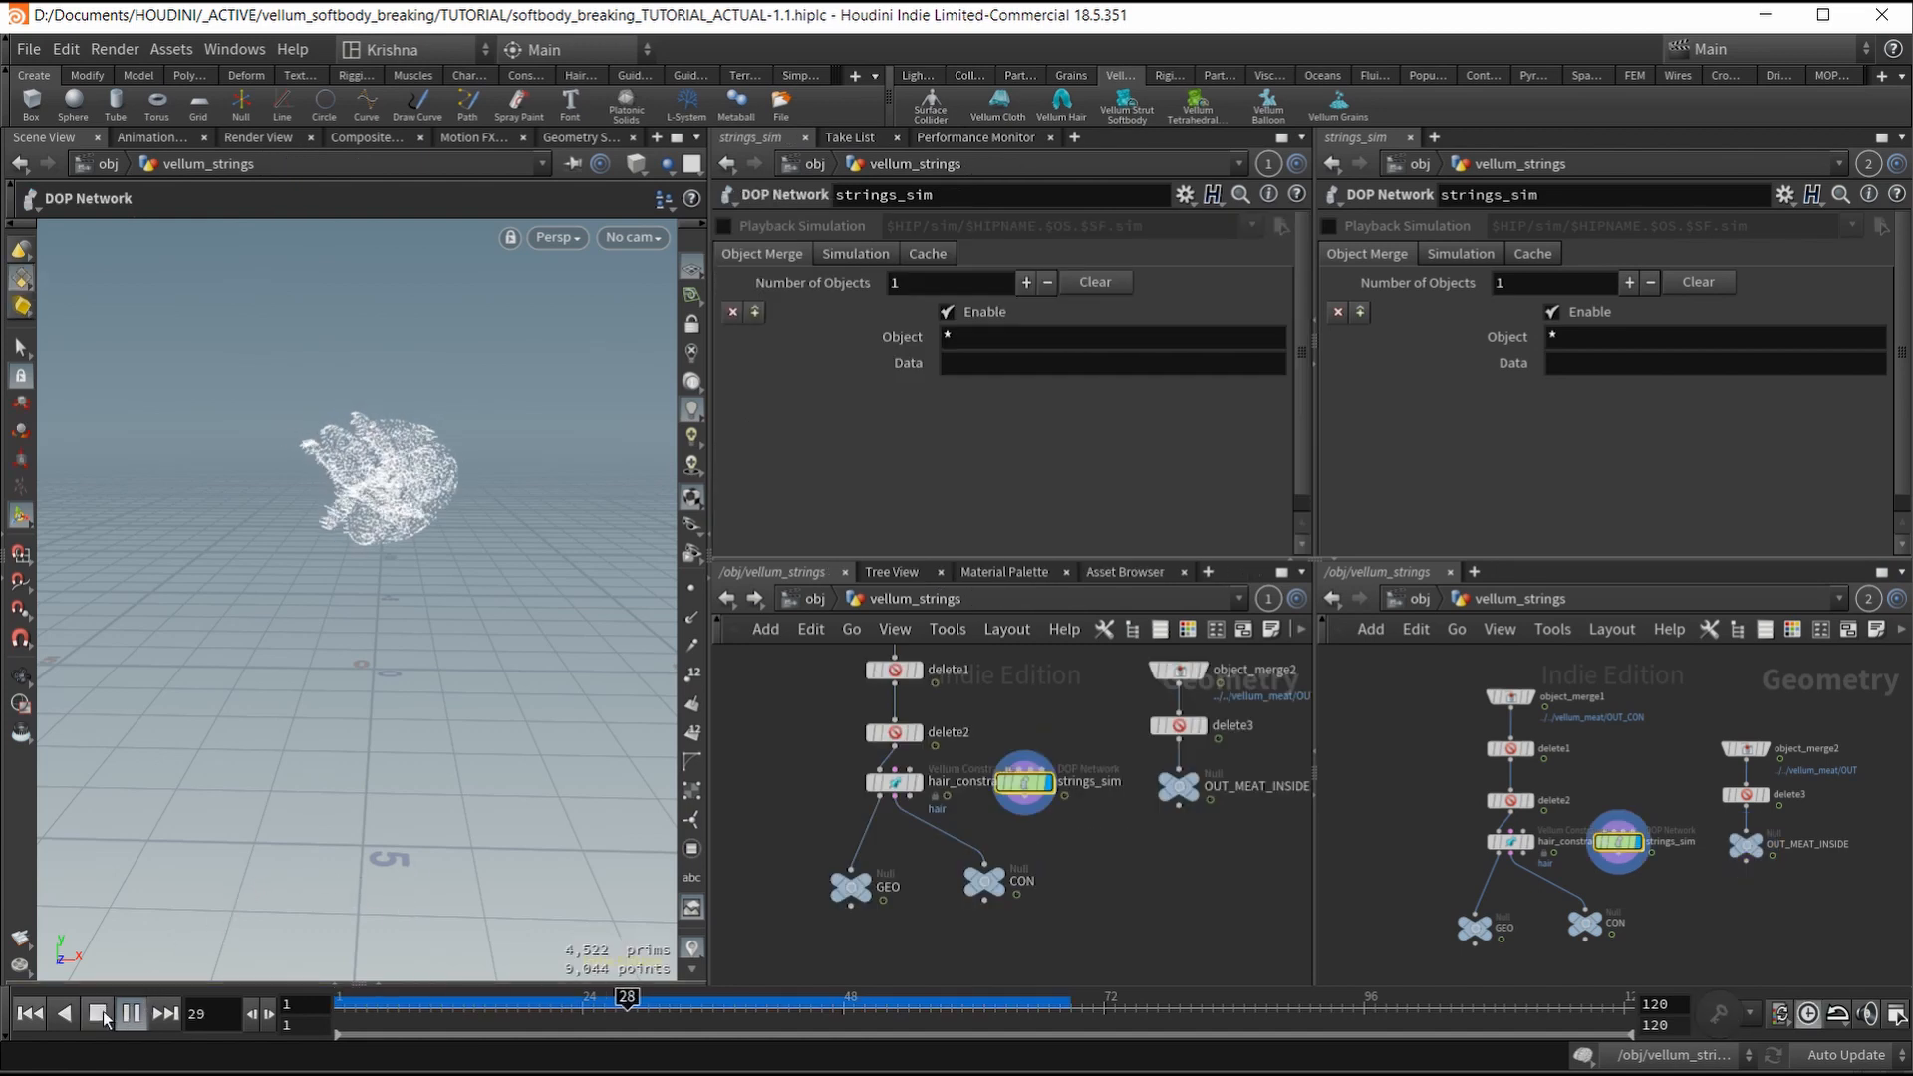
pyautogui.click(99, 1013)
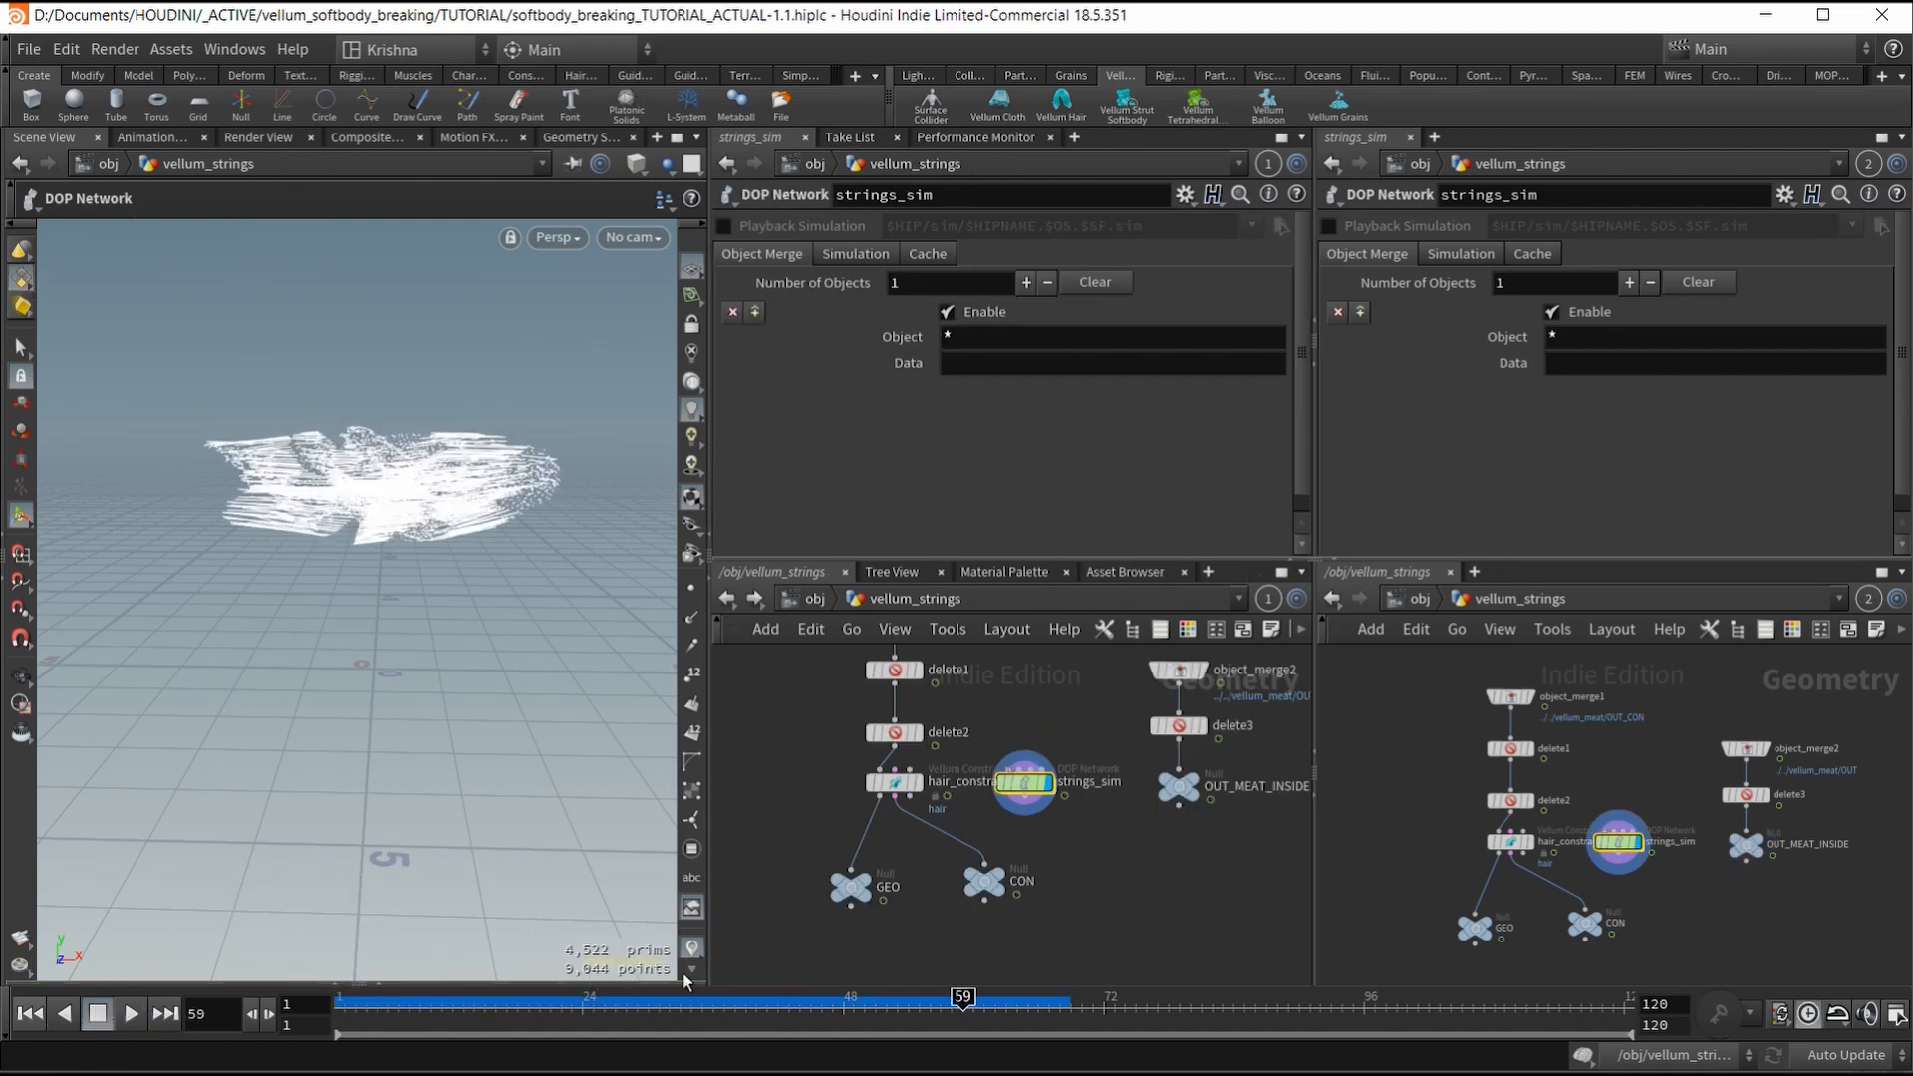
pyautogui.moveTo(1002, 1021); pyautogui.dragTo(344, 1004)
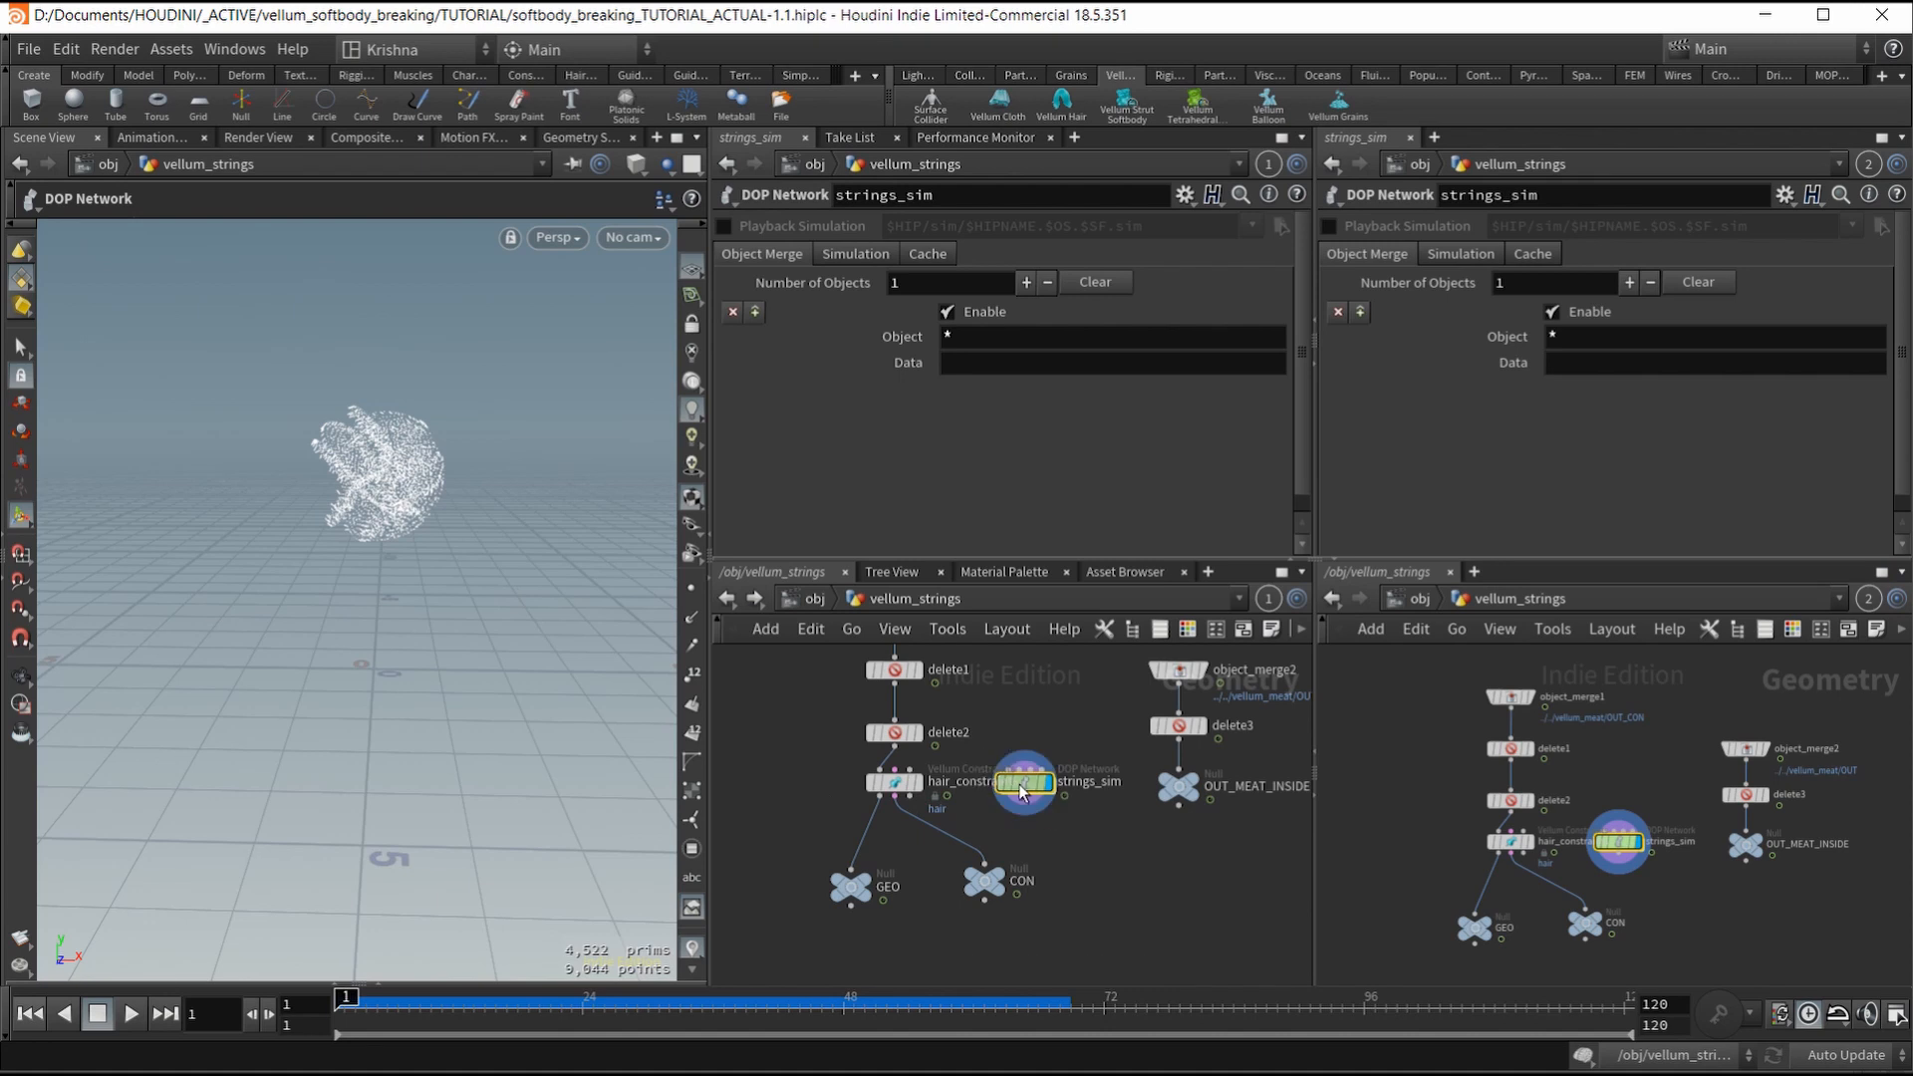
# Step: Reopen strings_sim and clear the Target Group of vellumconstraints1
pyautogui.doubleClick(1024, 786)
pyautogui.click(1017, 835)
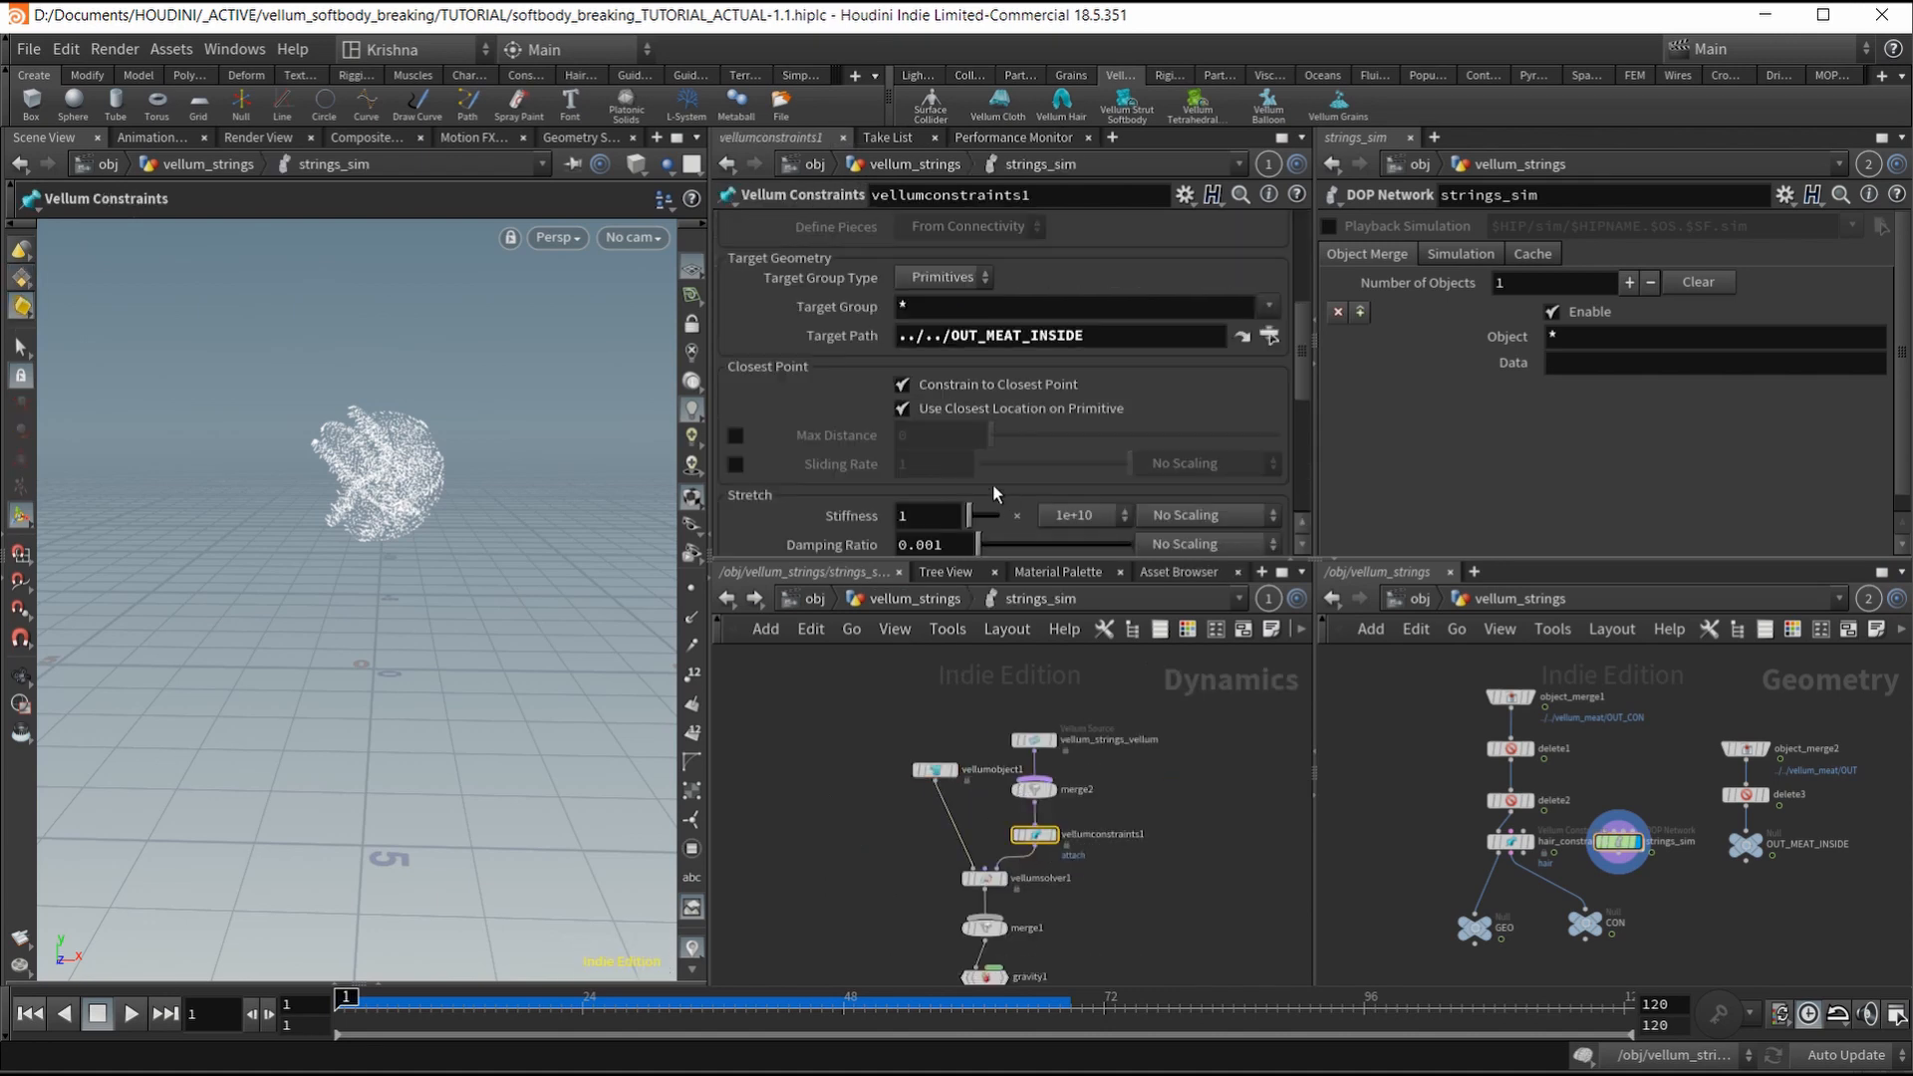
pyautogui.click(909, 307)
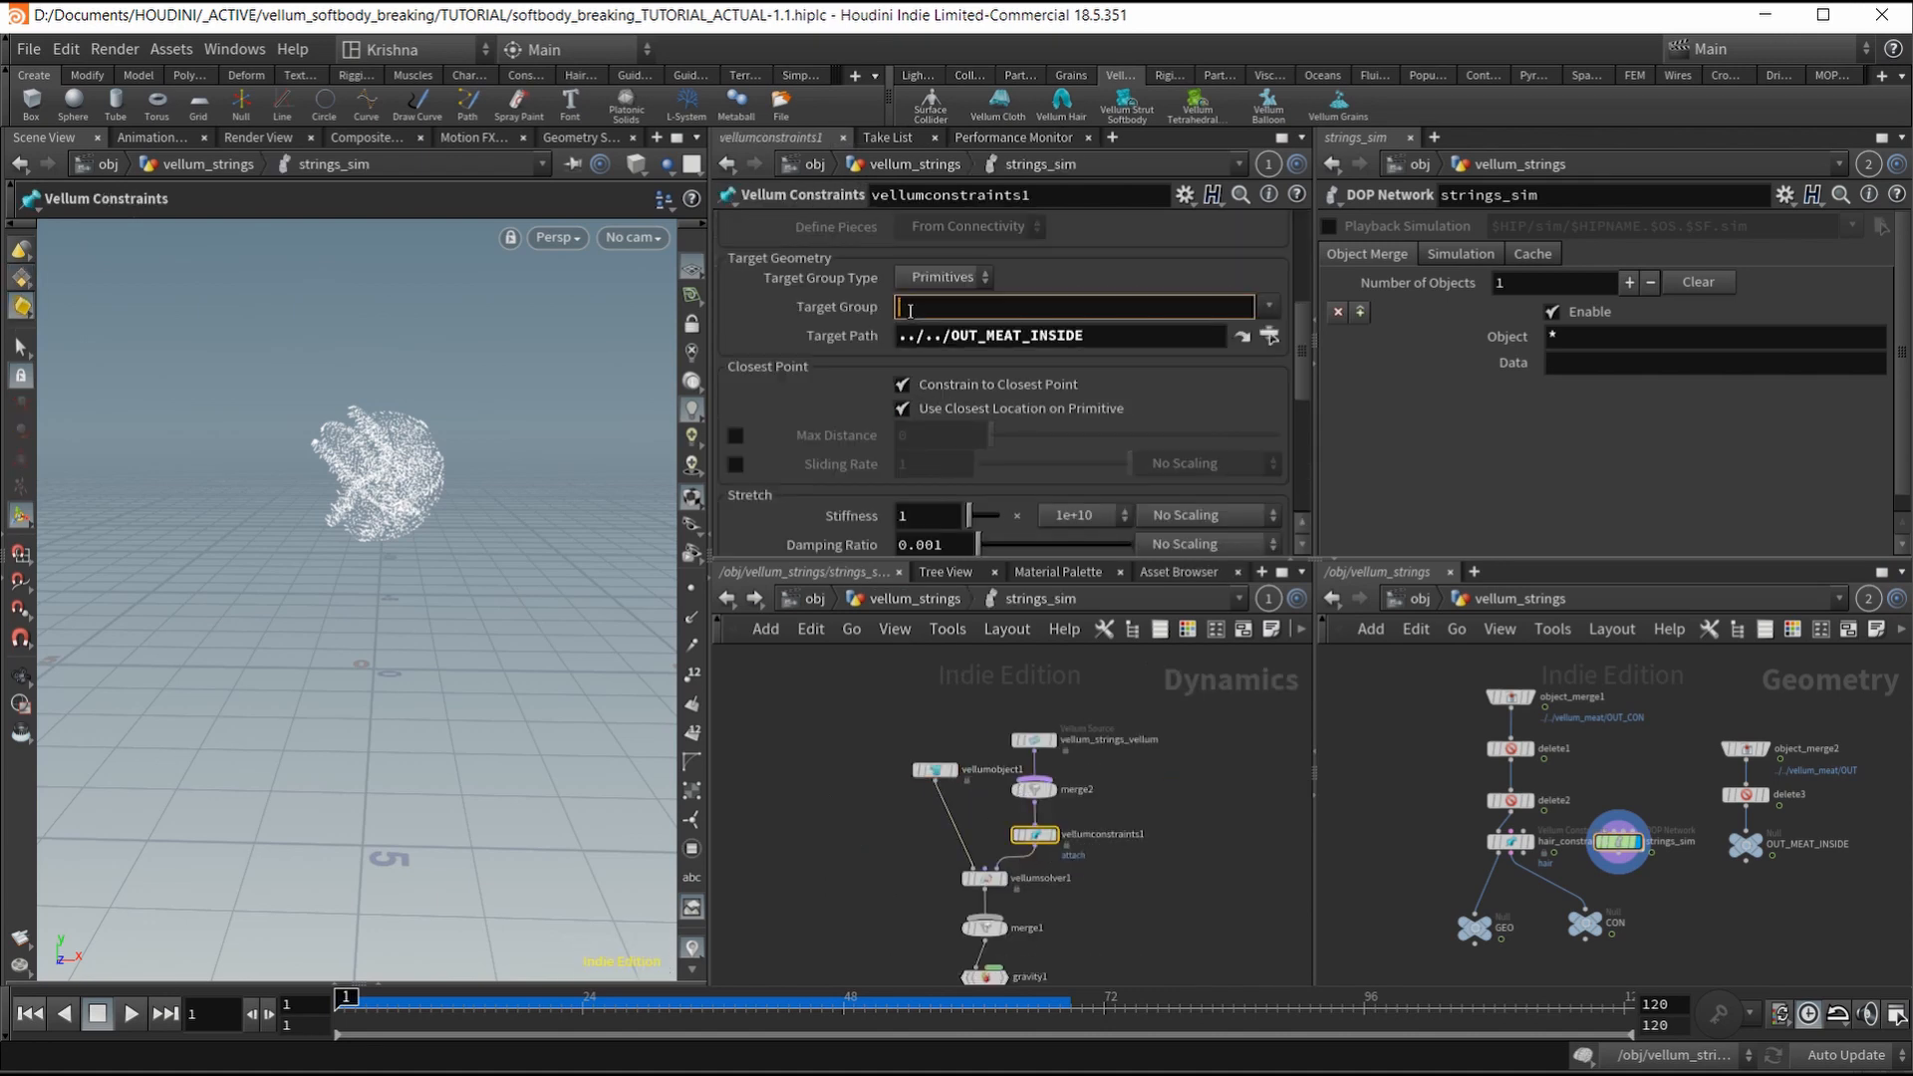
pyautogui.press('Return')
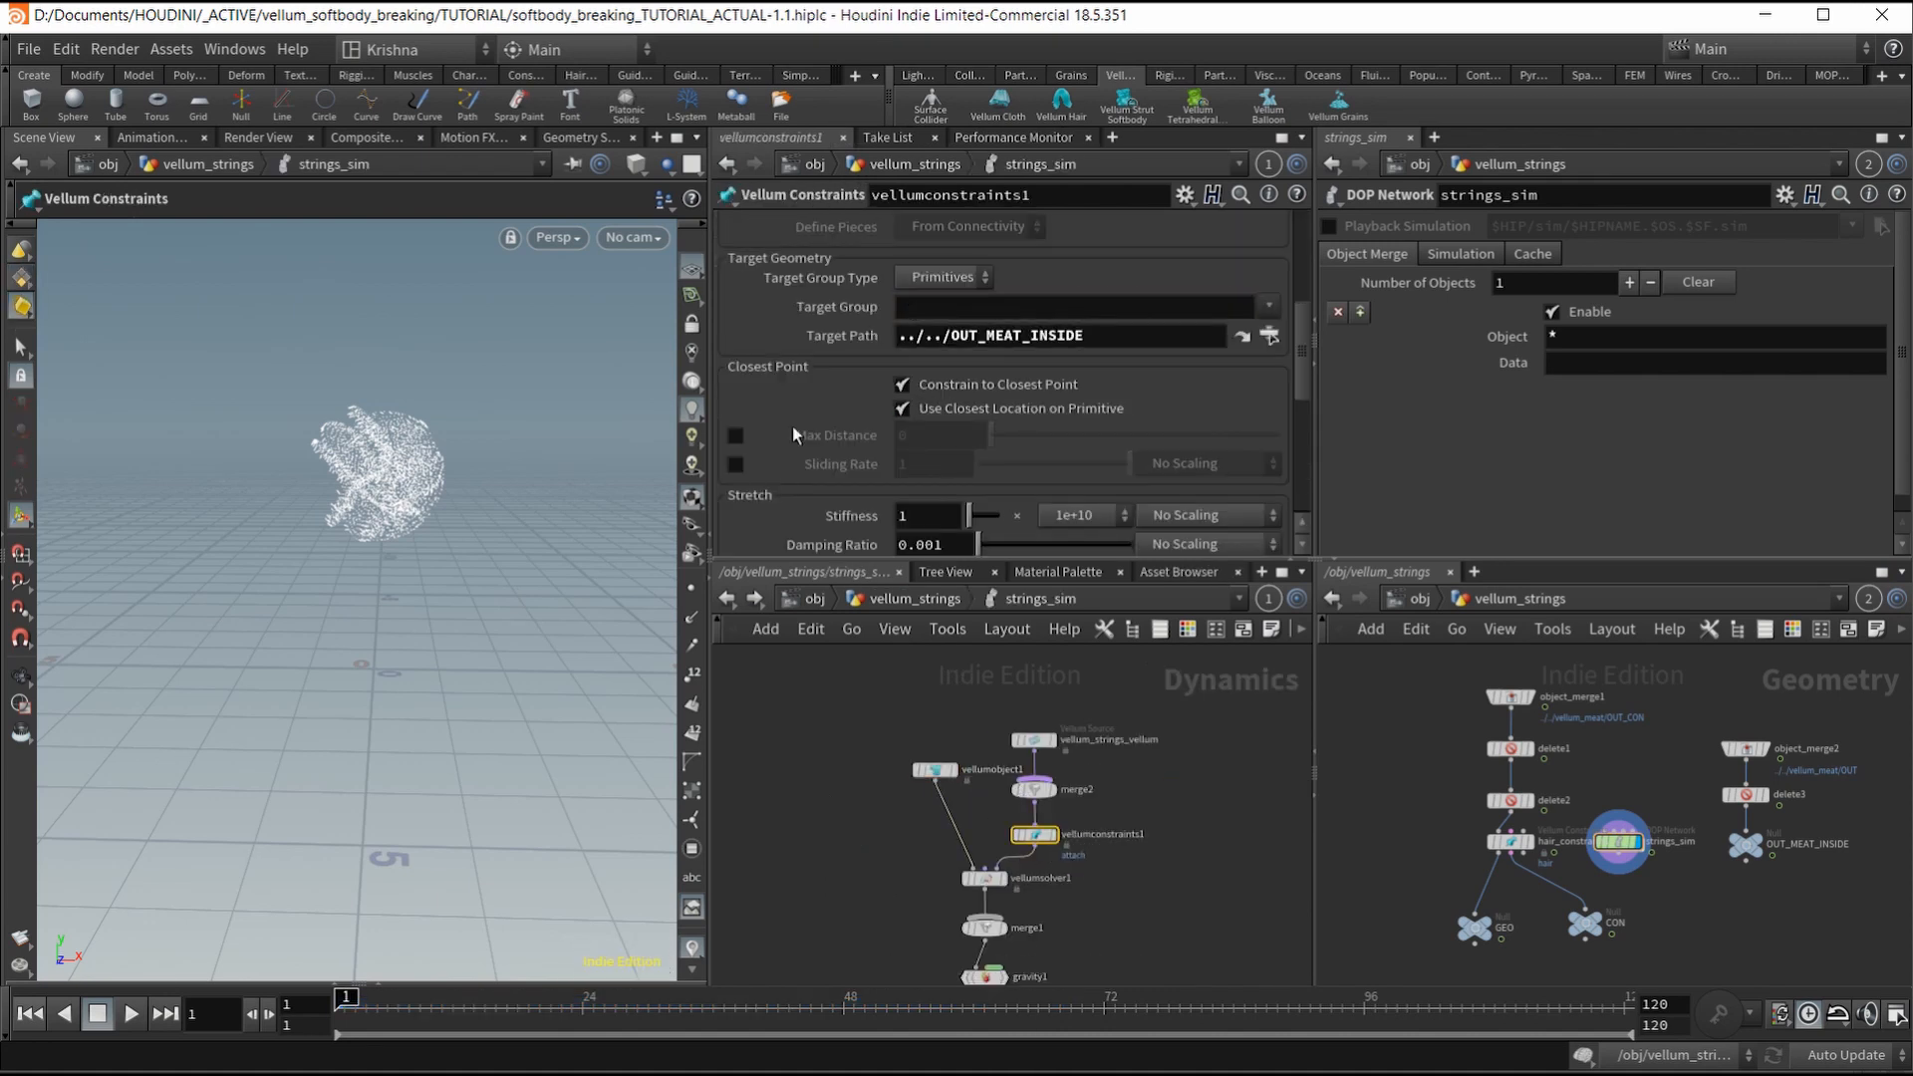
# Step: Replay the simulation from frame 1 to examine how the strings move as the softbody breaks apart
pyautogui.click(131, 1014)
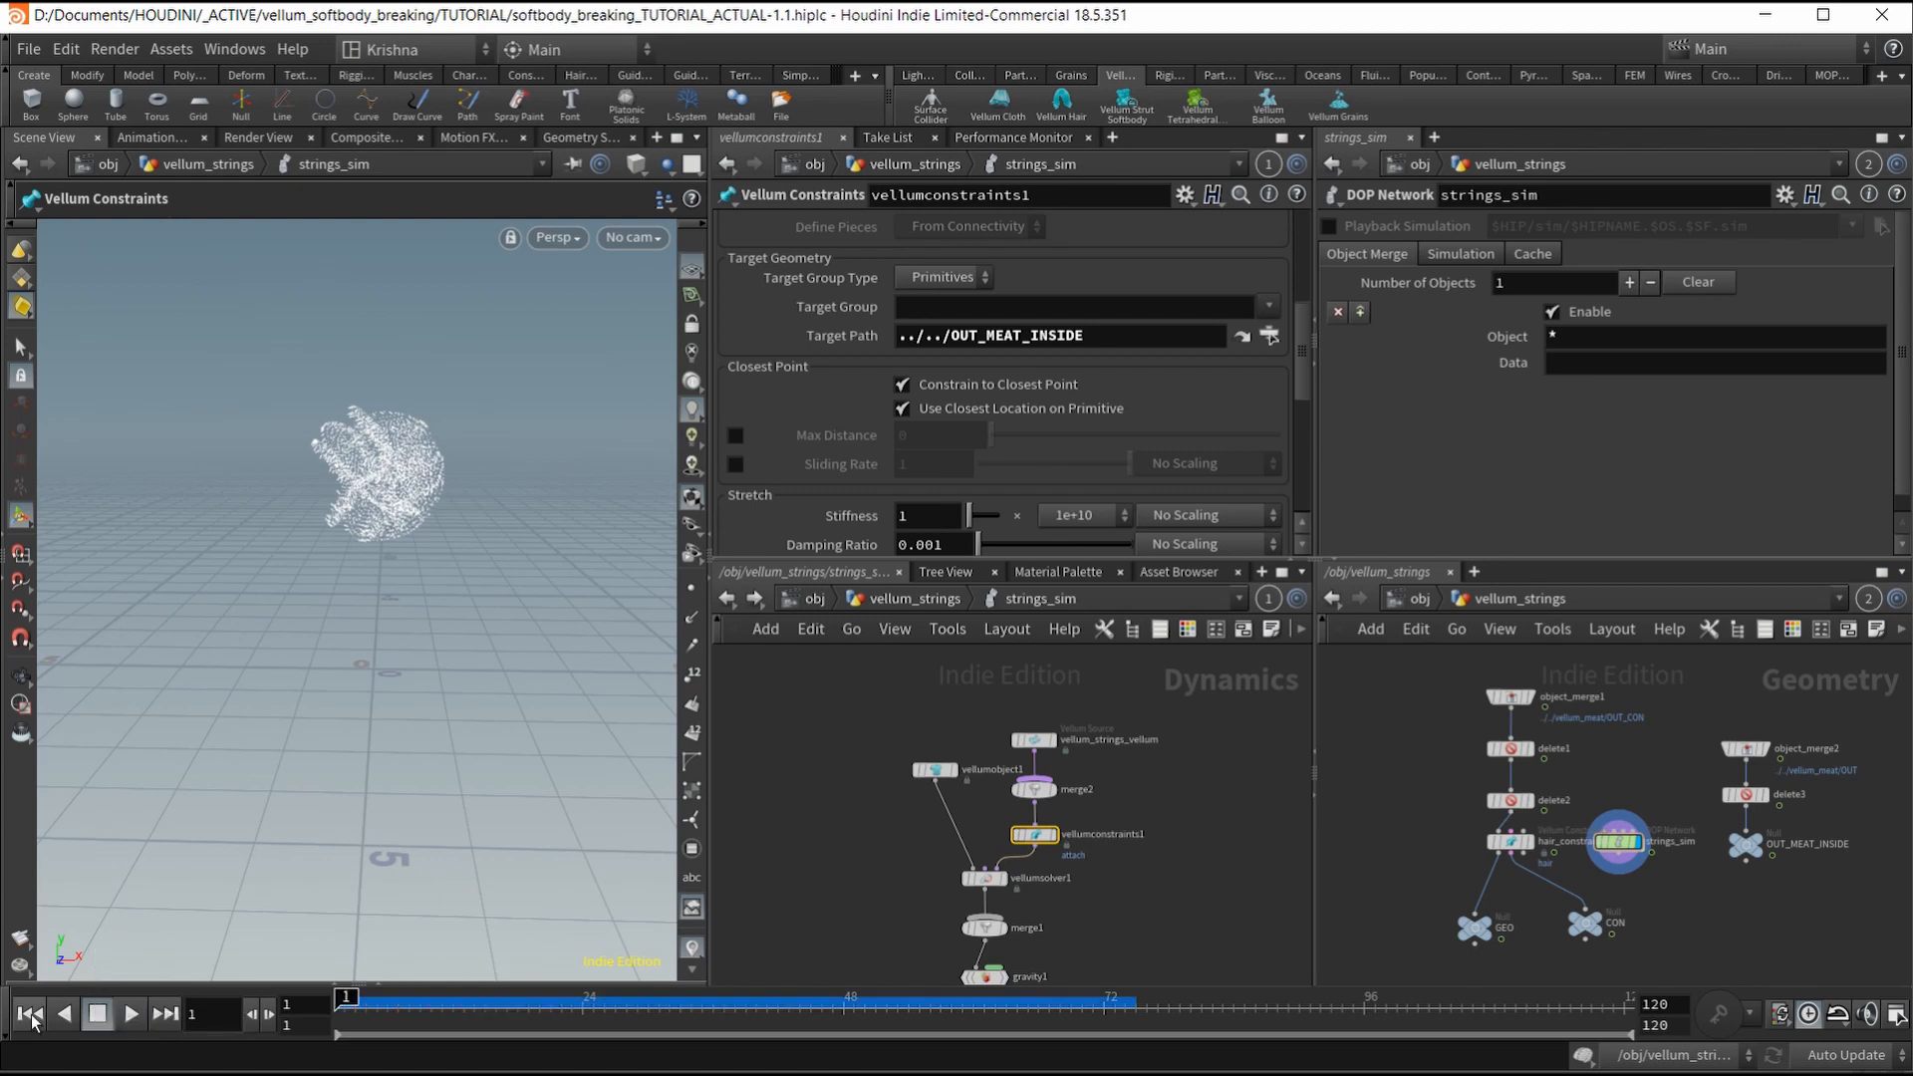
pyautogui.click(130, 1013)
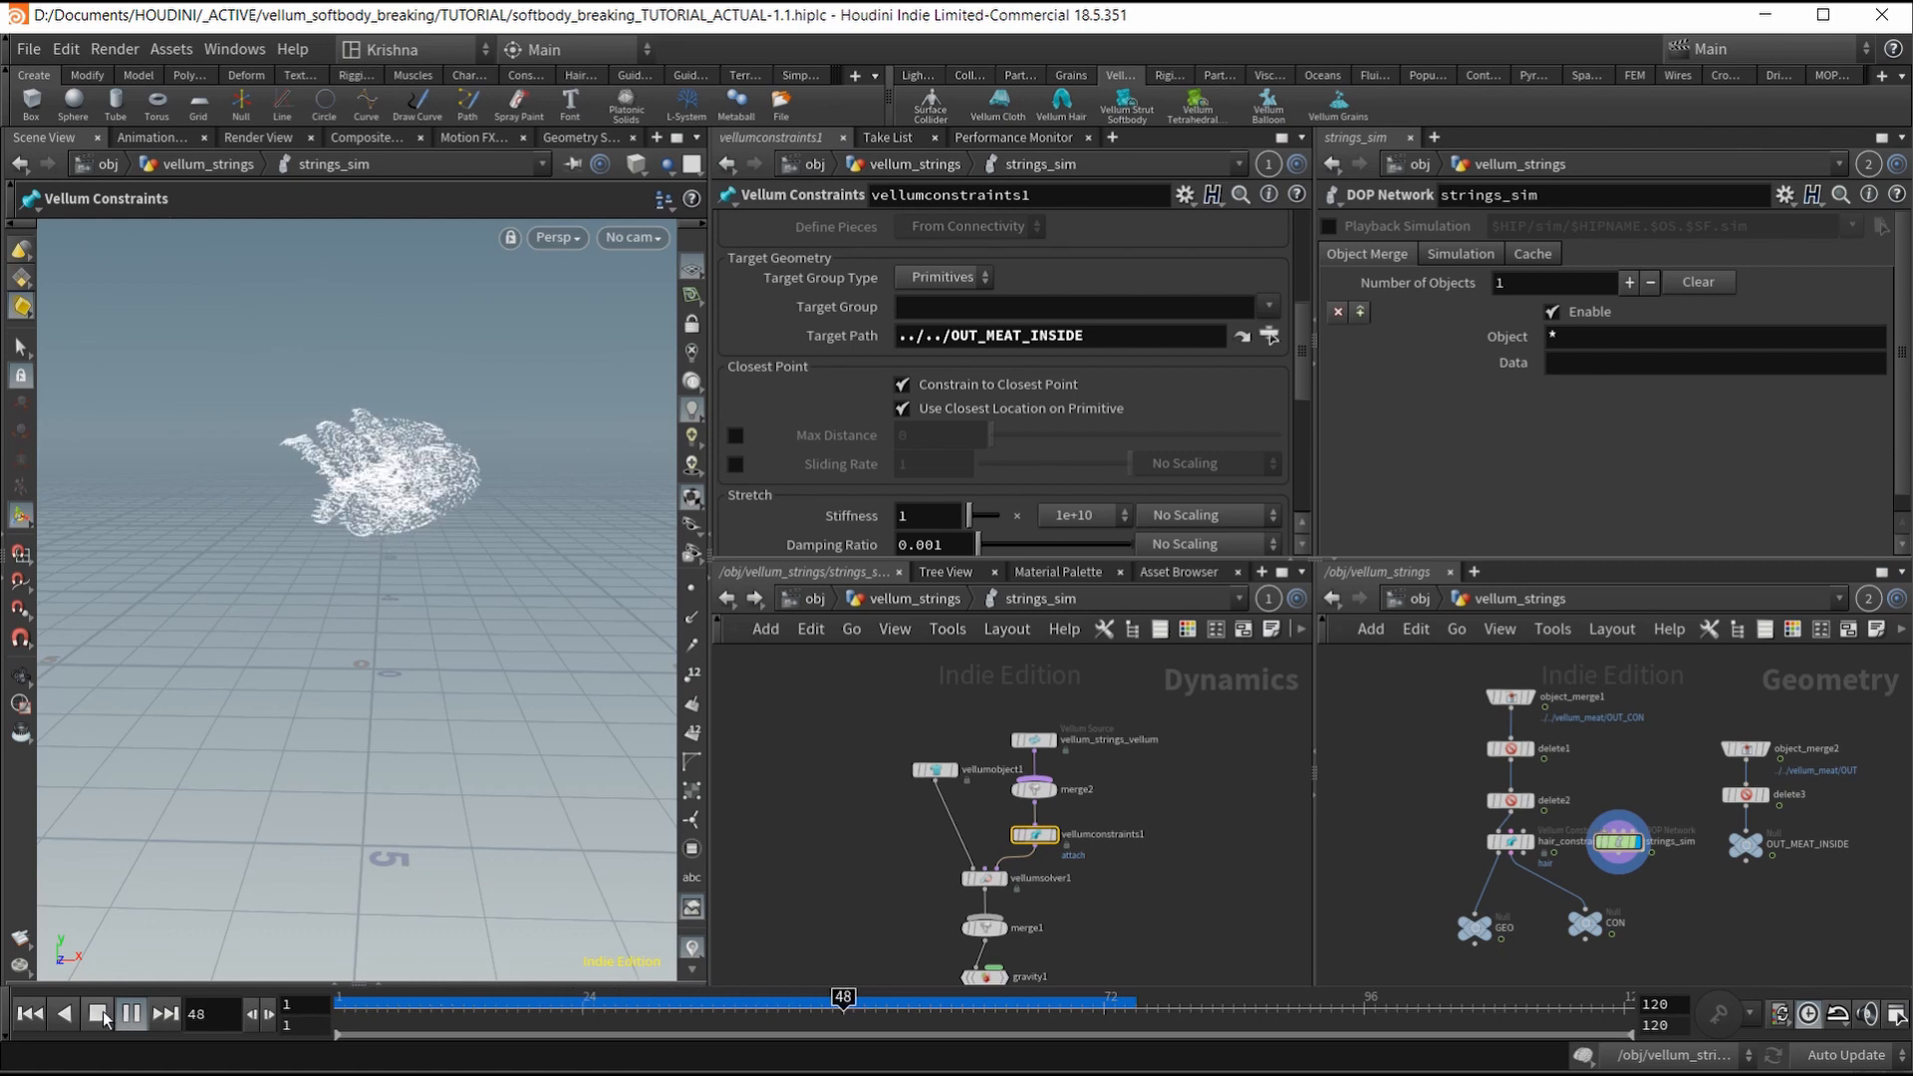
pyautogui.click(104, 1017)
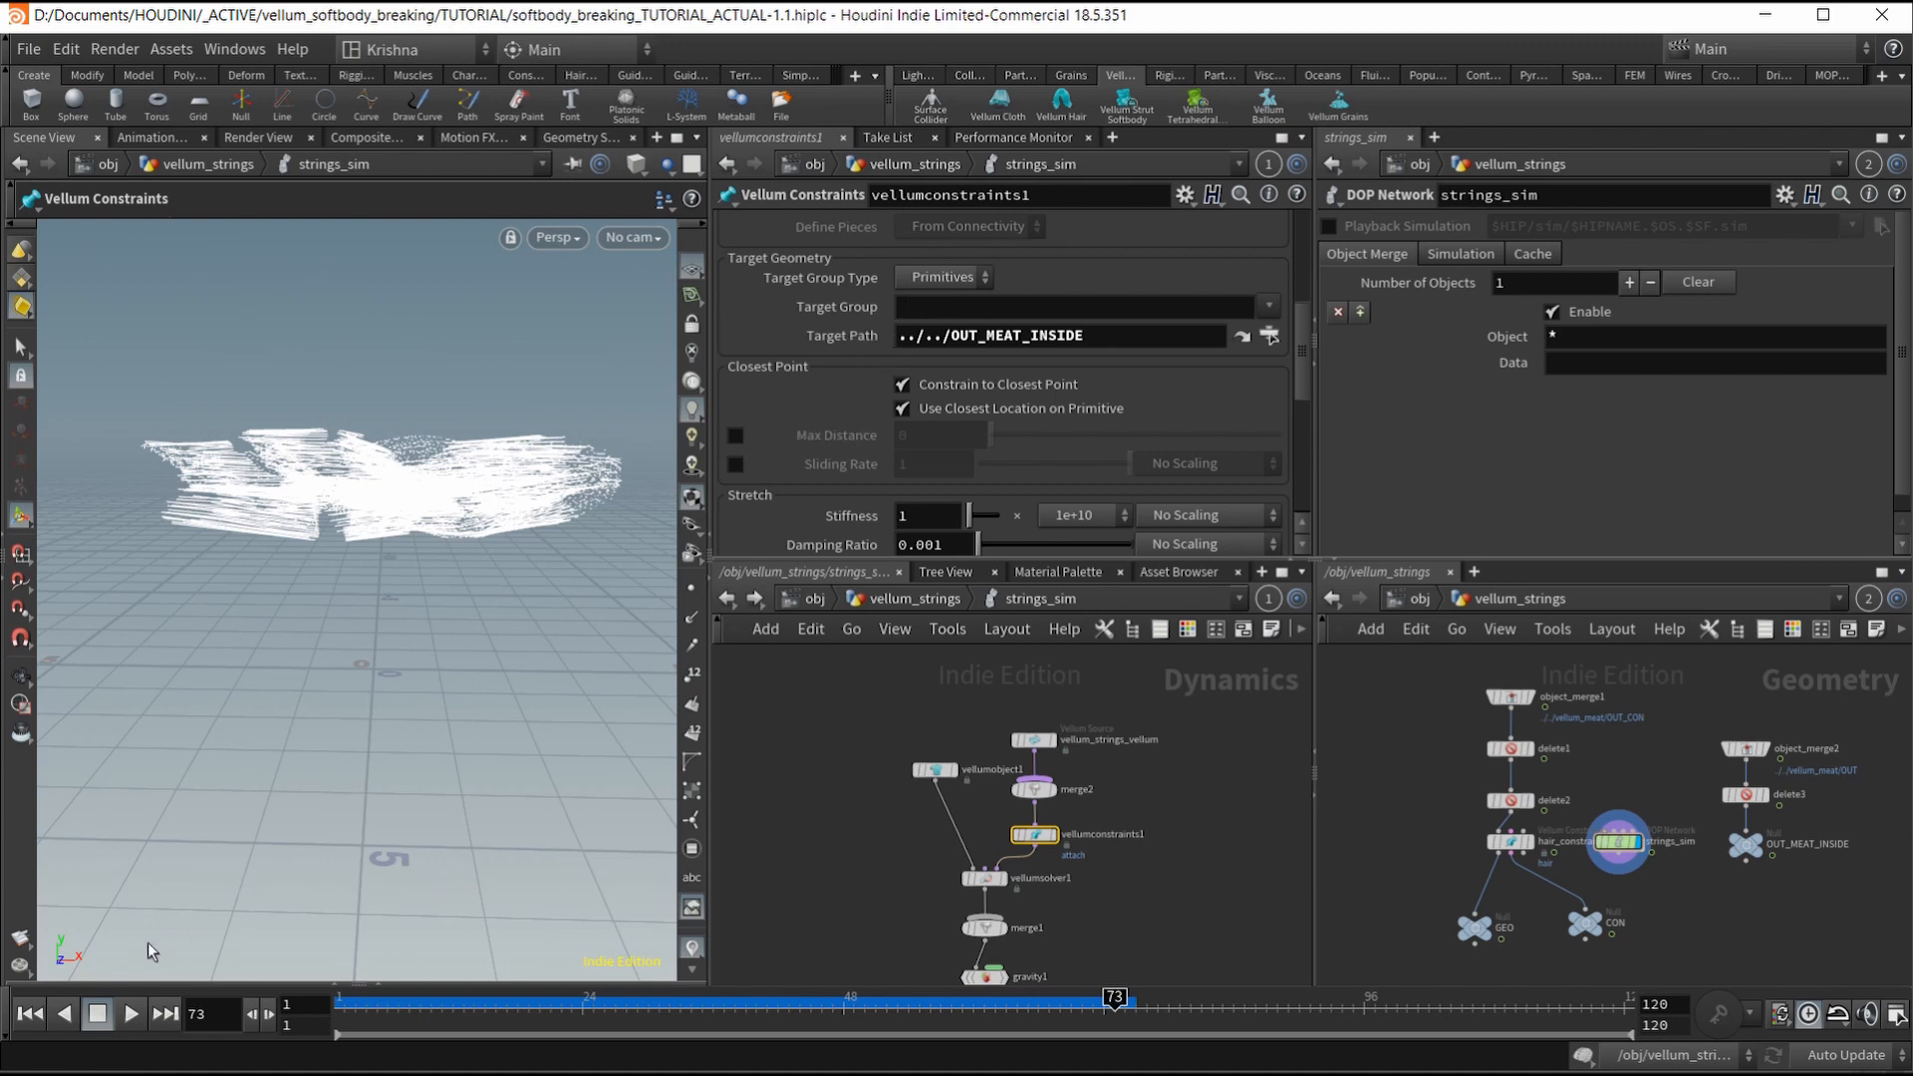
pyautogui.click(30, 1013)
pyautogui.click(131, 1014)
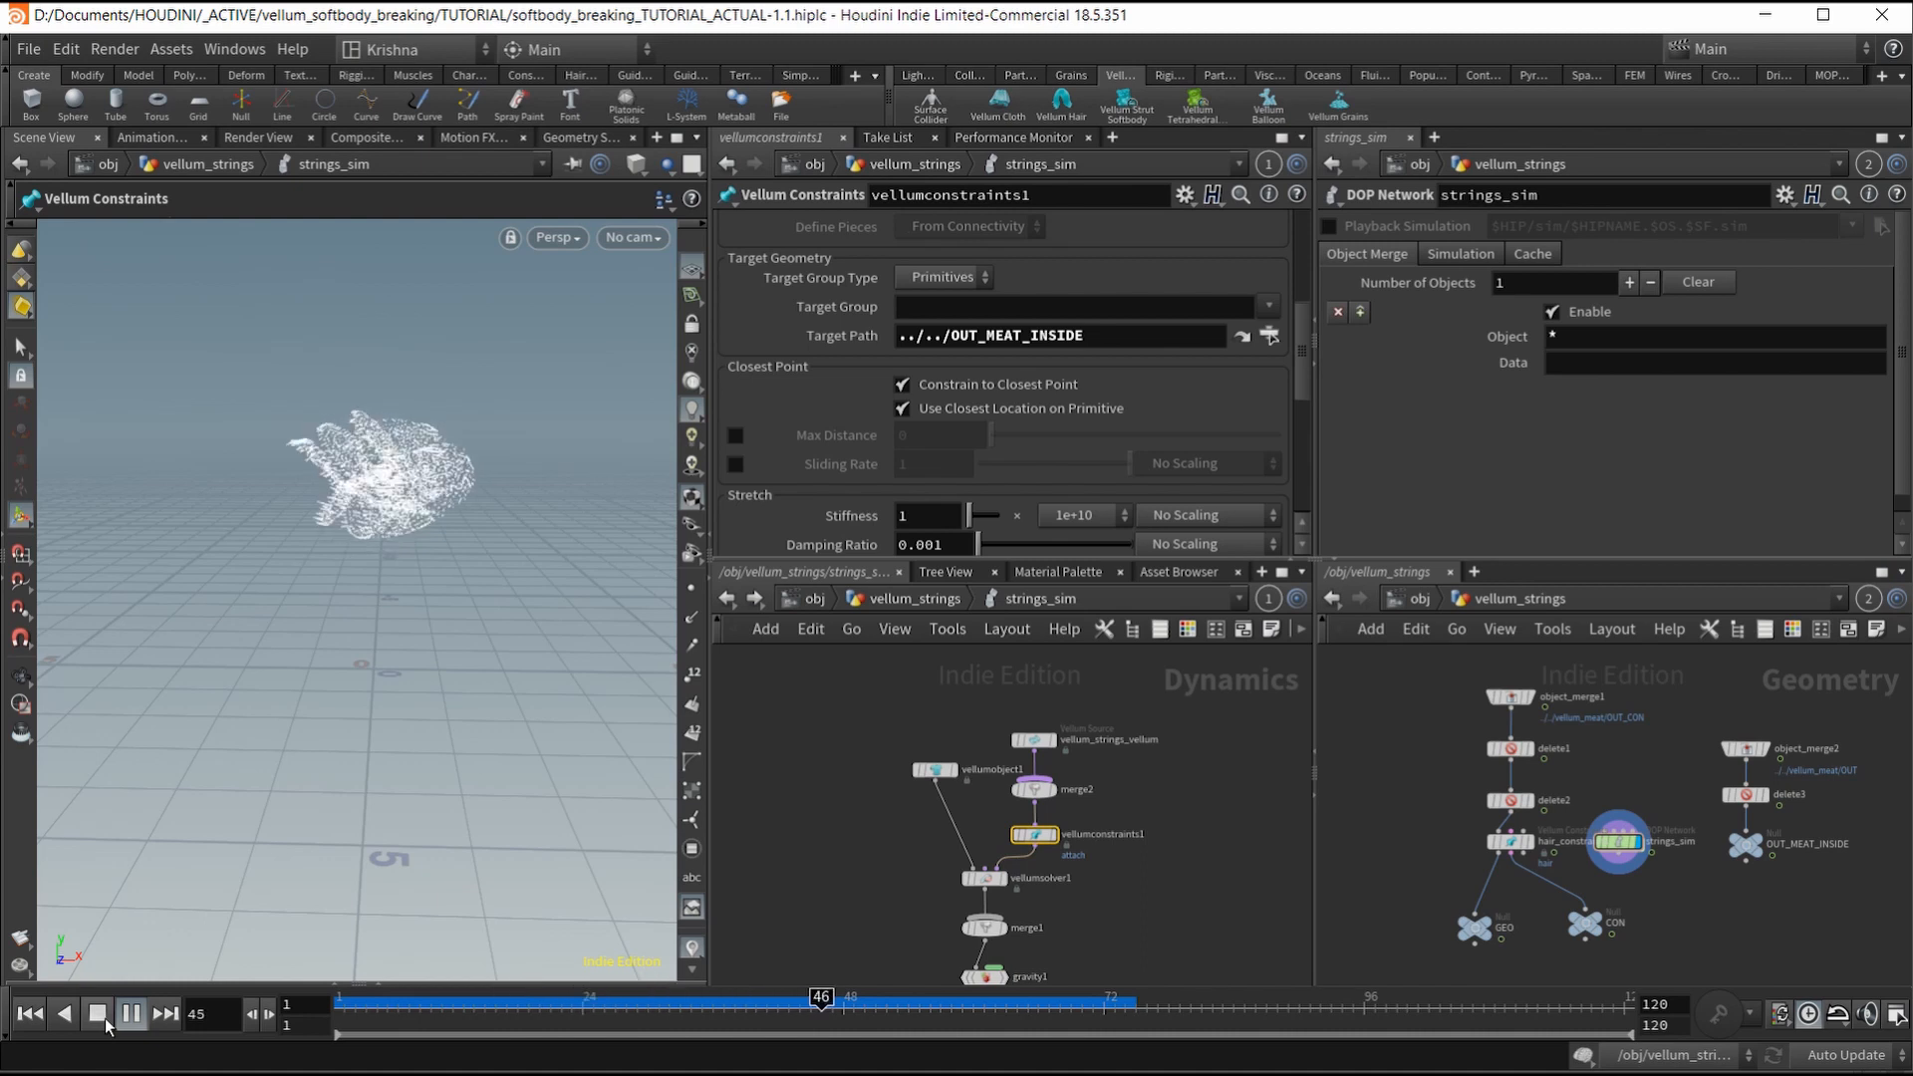
pyautogui.click(104, 1019)
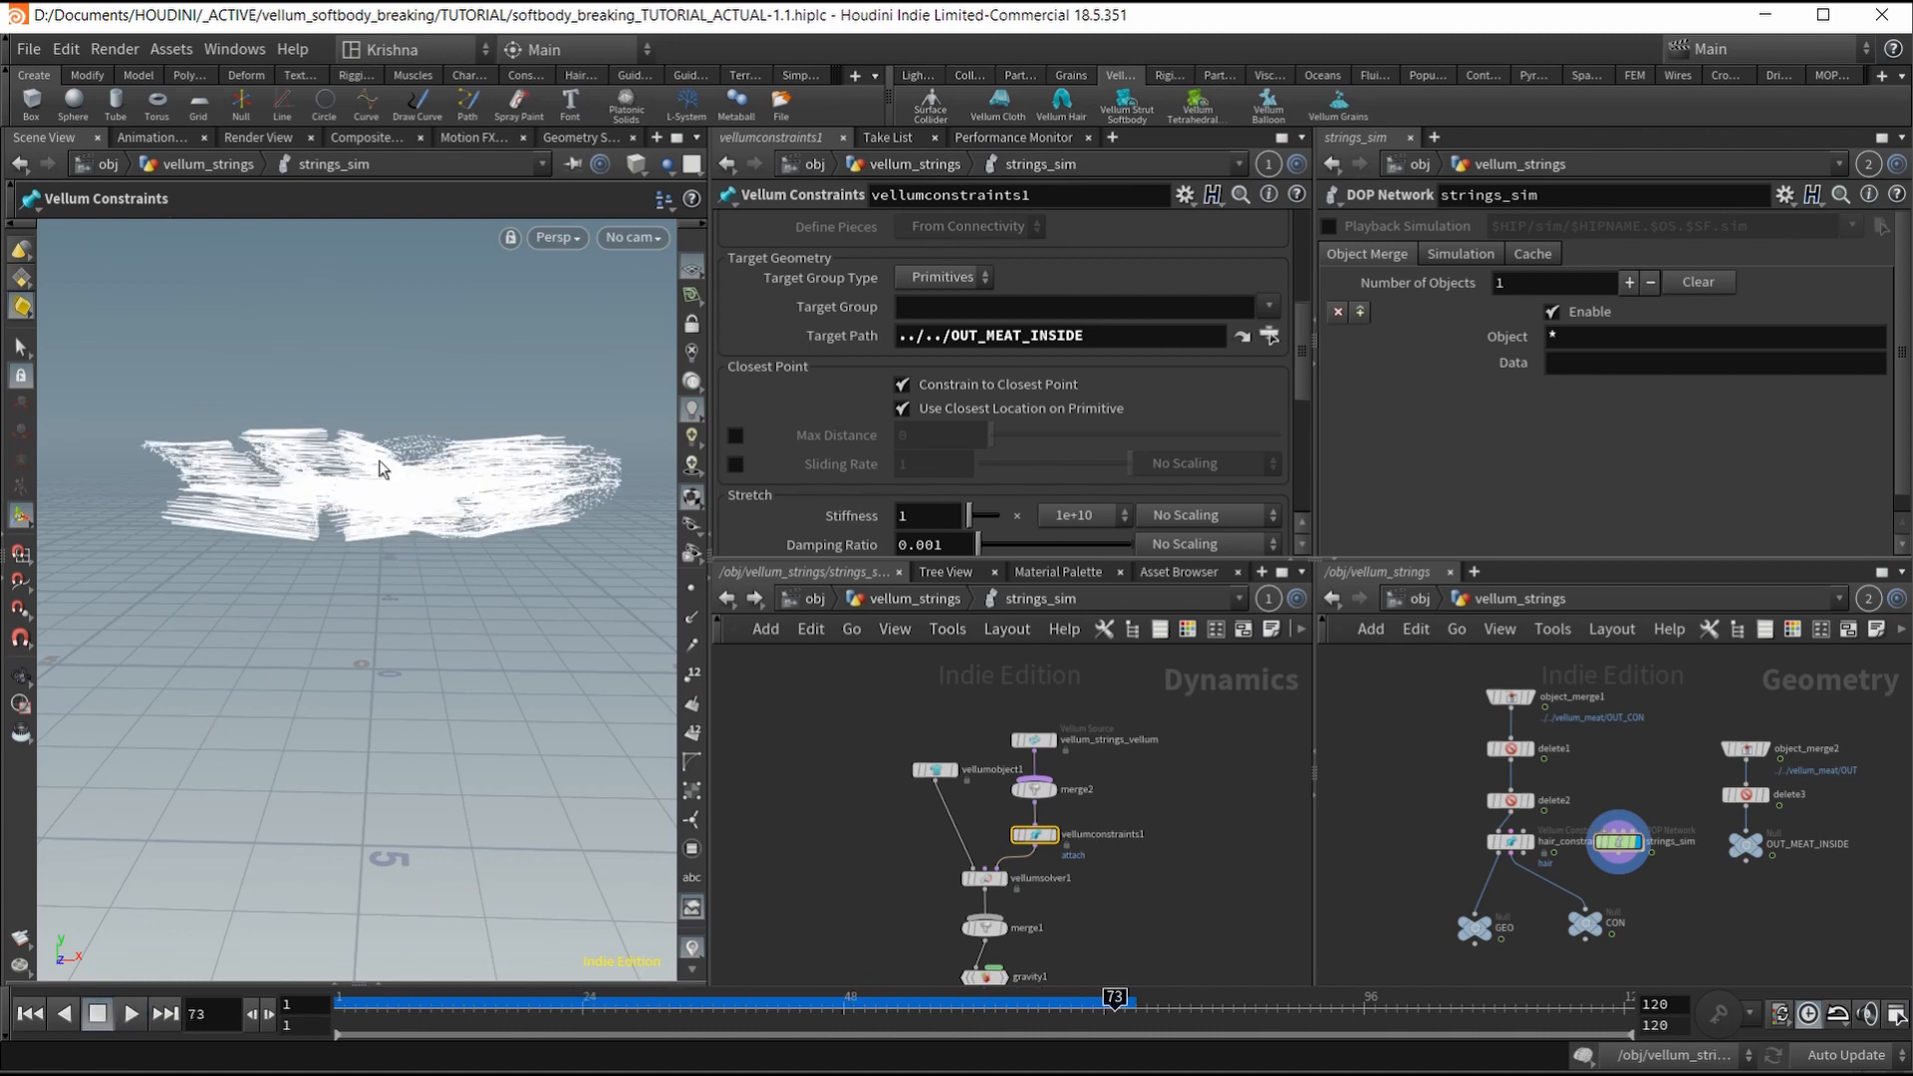
# Step: Return to frame 1 and save the scene
pyautogui.press('Escape')
pyautogui.scroll(2, 1079, 911)
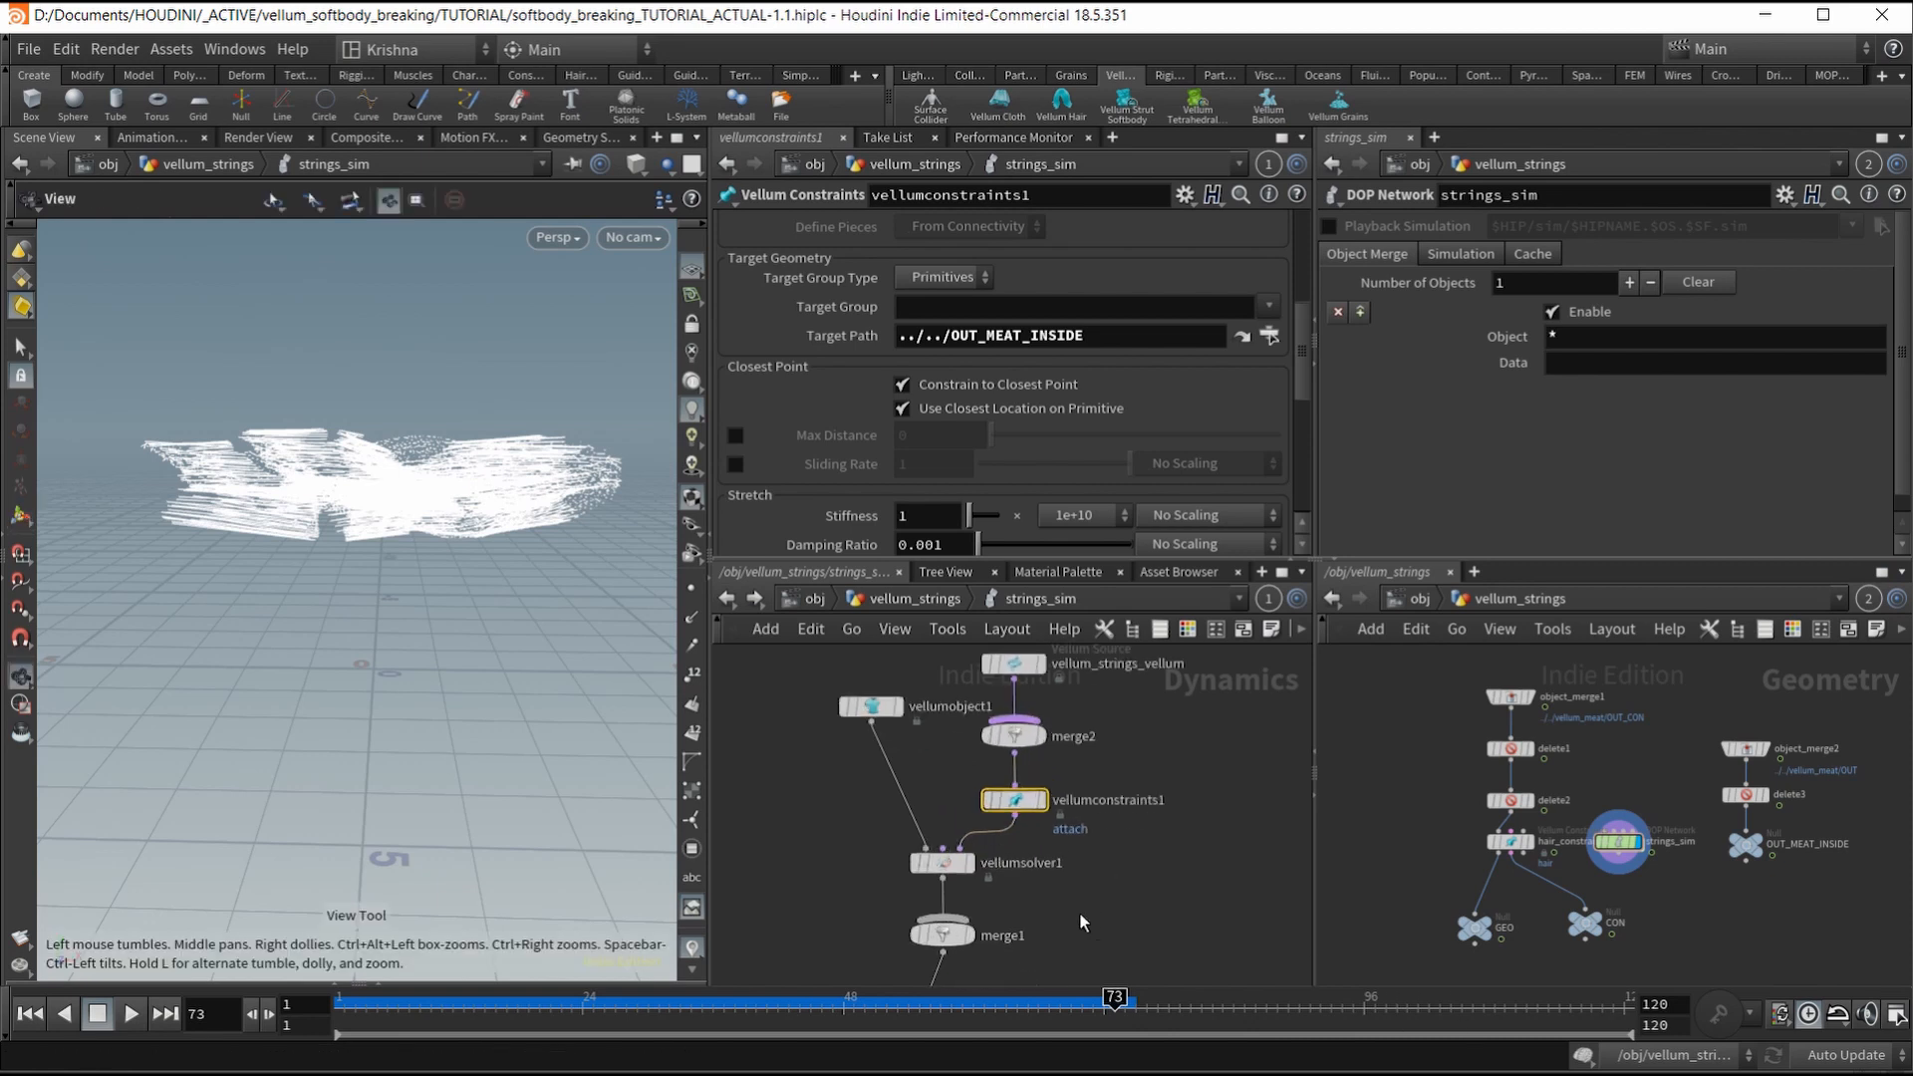
pyautogui.moveTo(1110, 904); pyautogui.dragTo(1118, 892, button='middle')
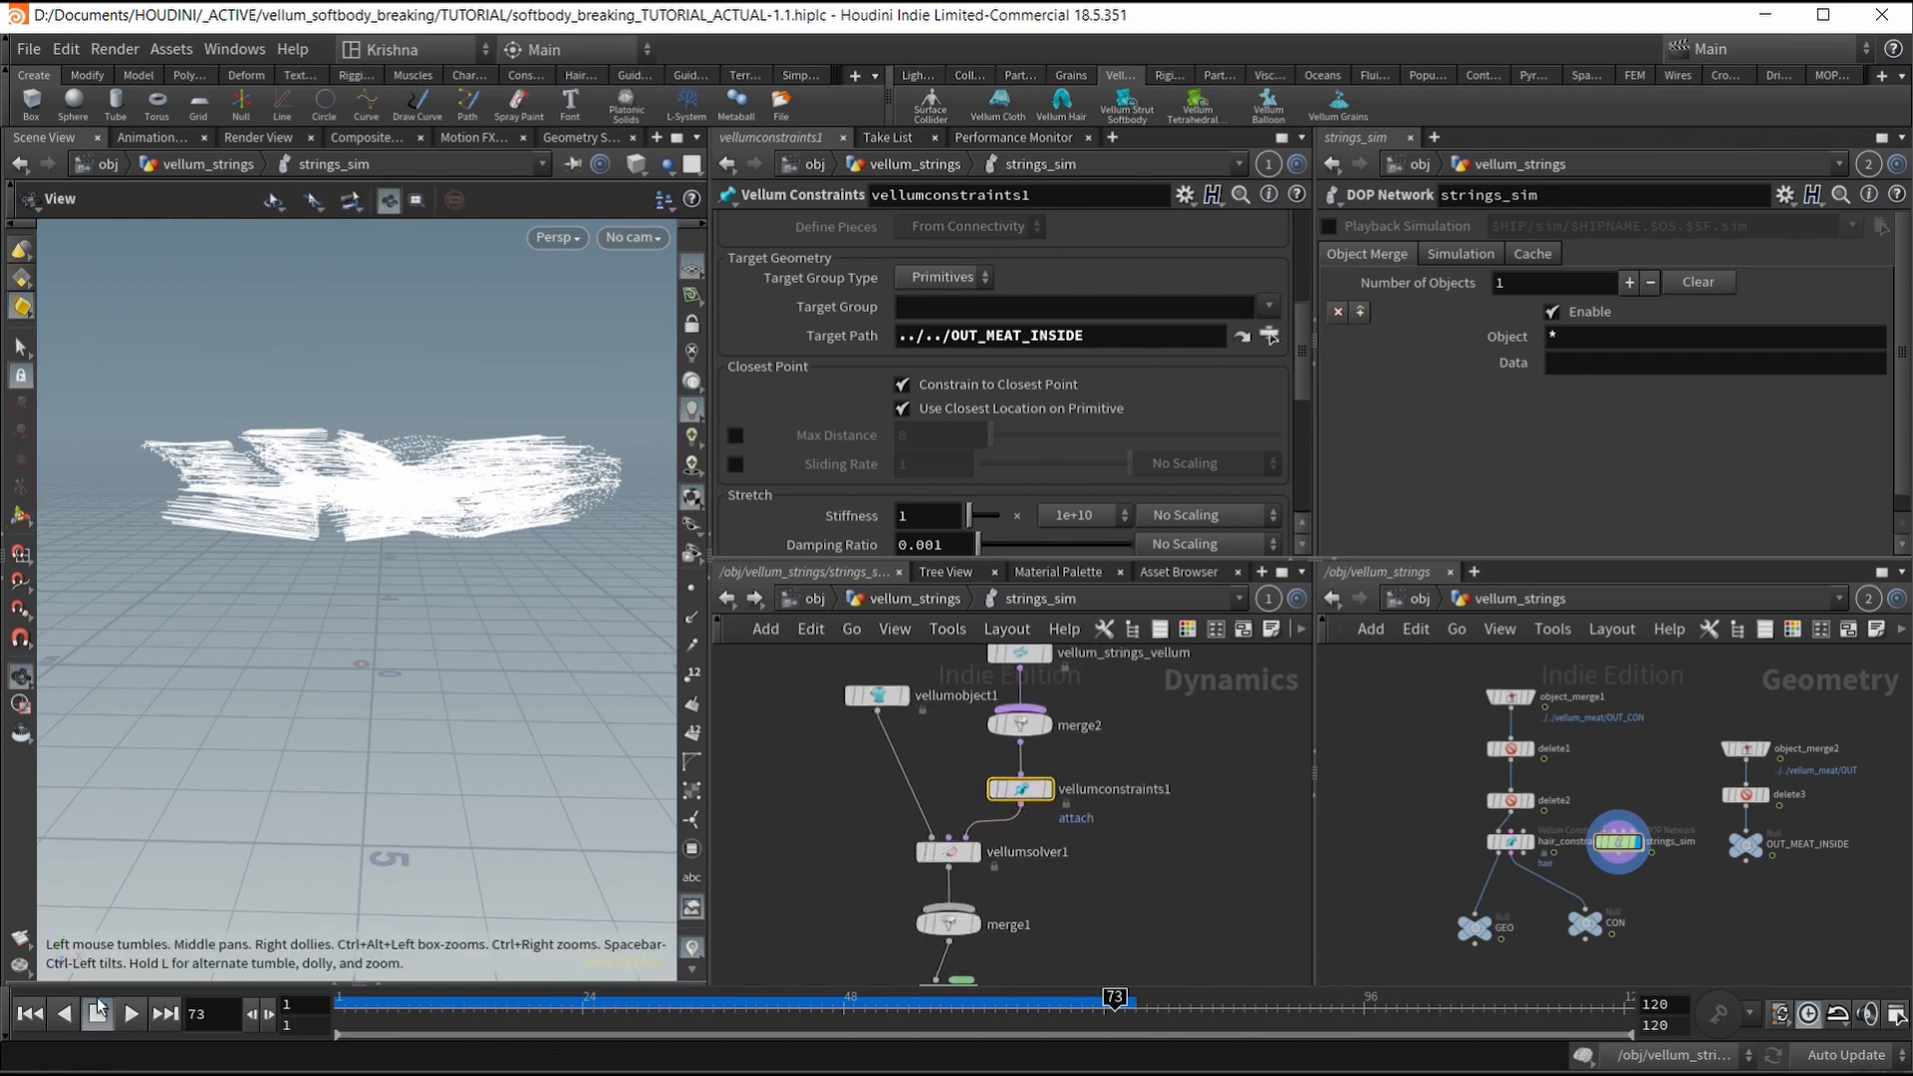
pyautogui.click(30, 1013)
pyautogui.hotkey('ctrl', 's')
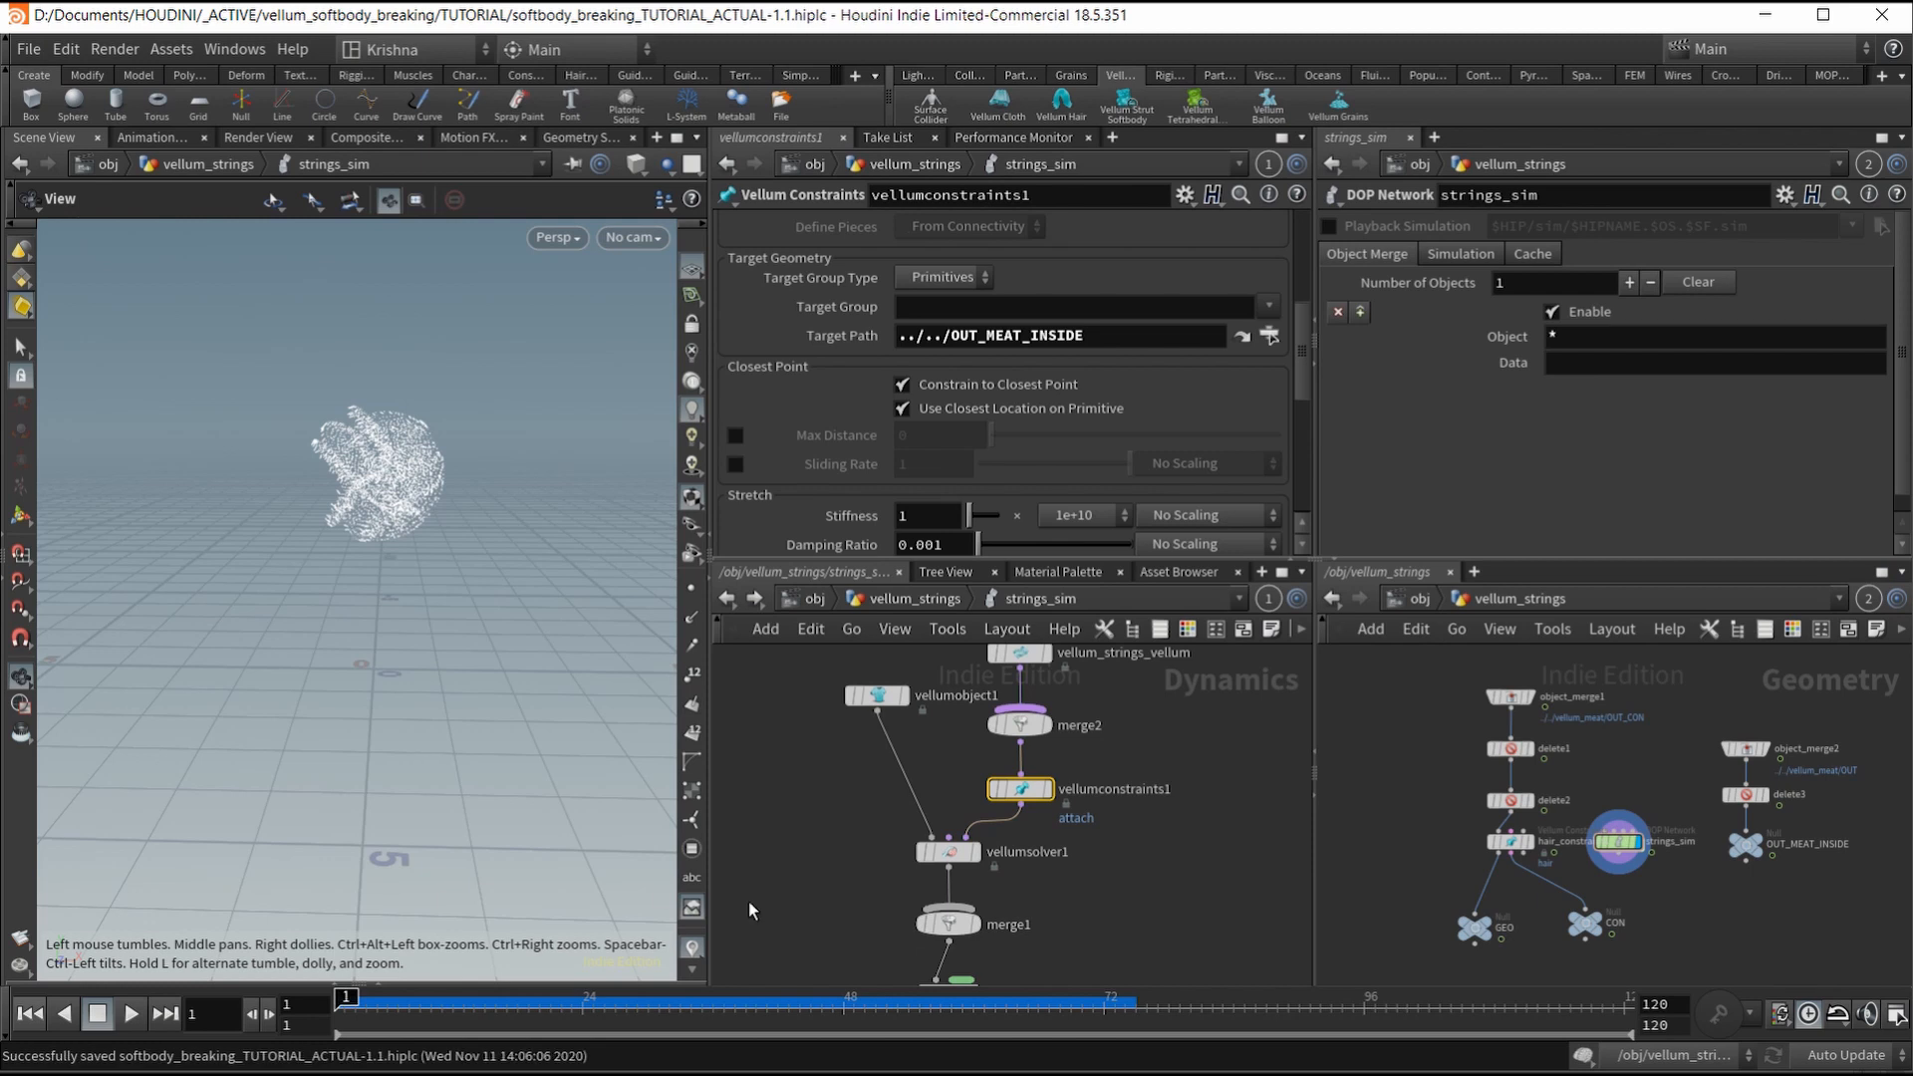
# Step: Insert a Vellum Constraint Property node between vellumconstraints1 and vellumsolver1
pyautogui.press('Tab')
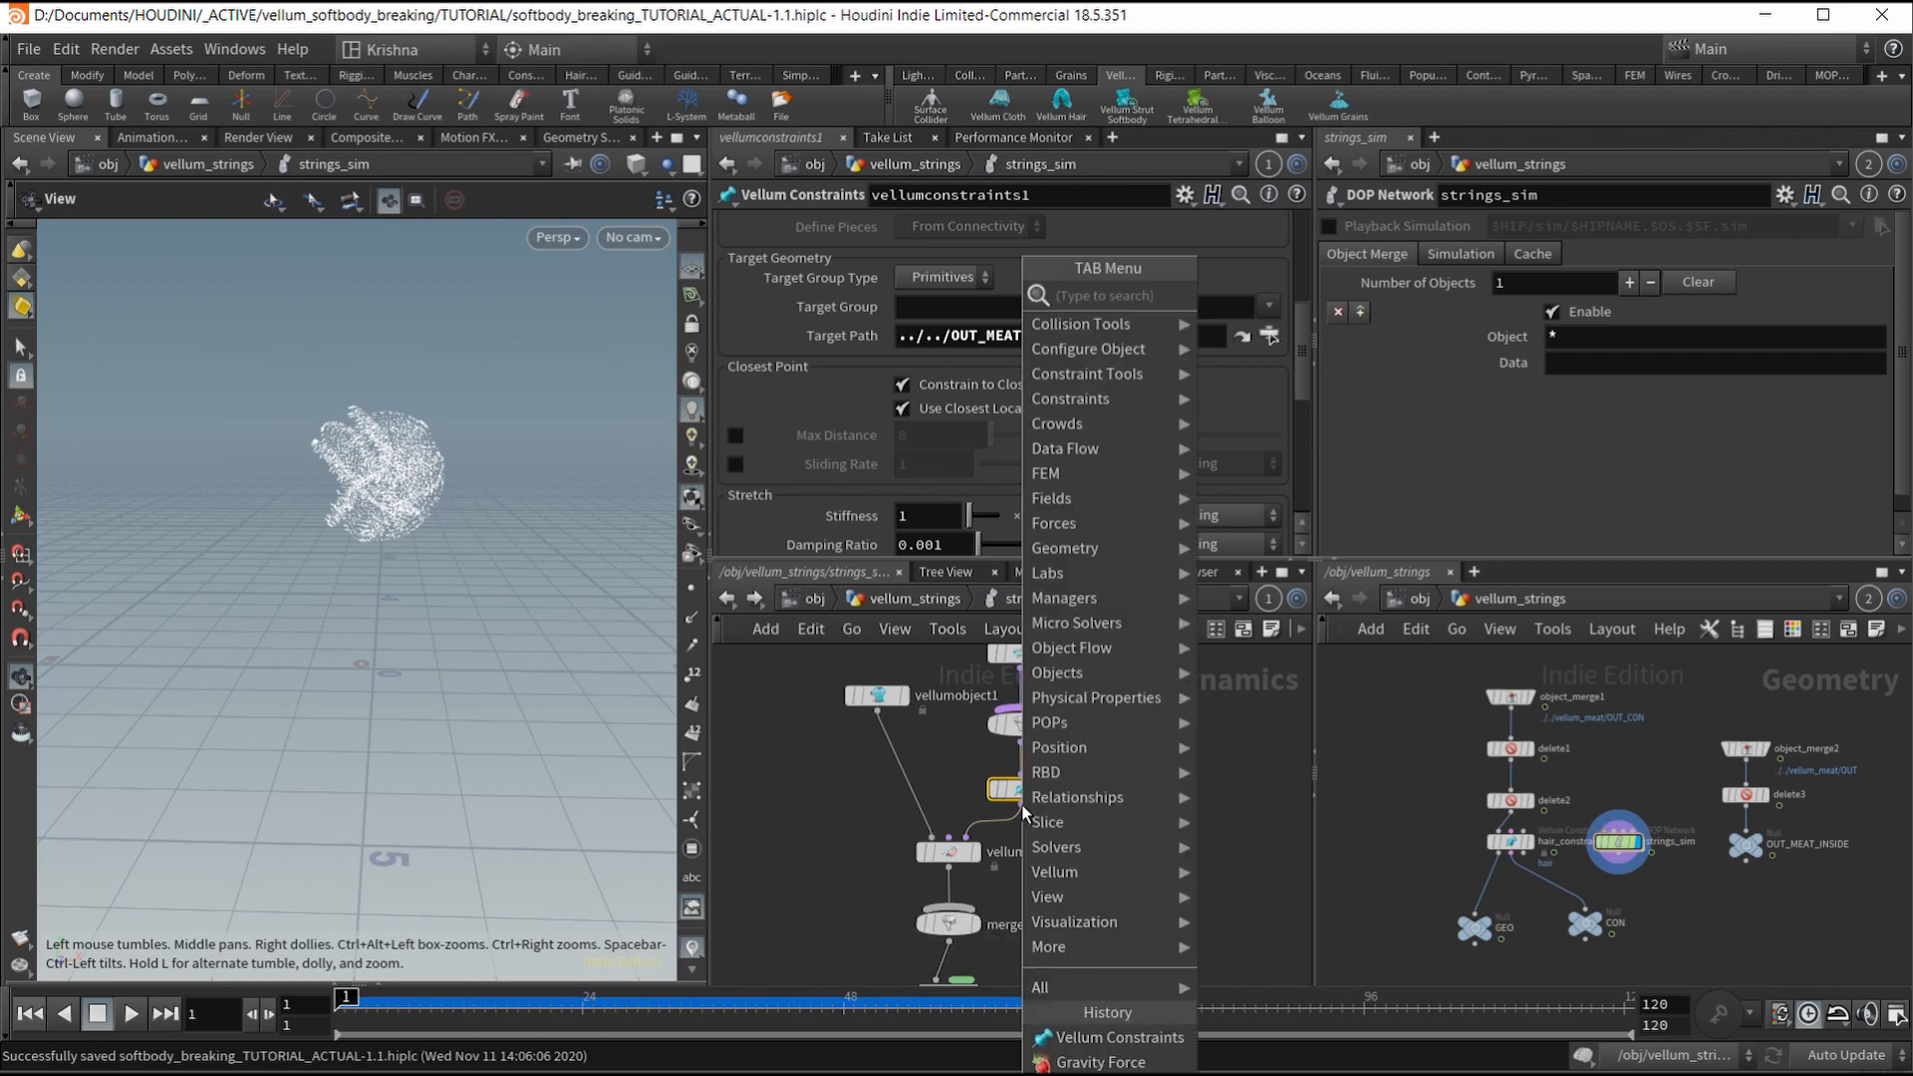
pyautogui.write('vellum constr')
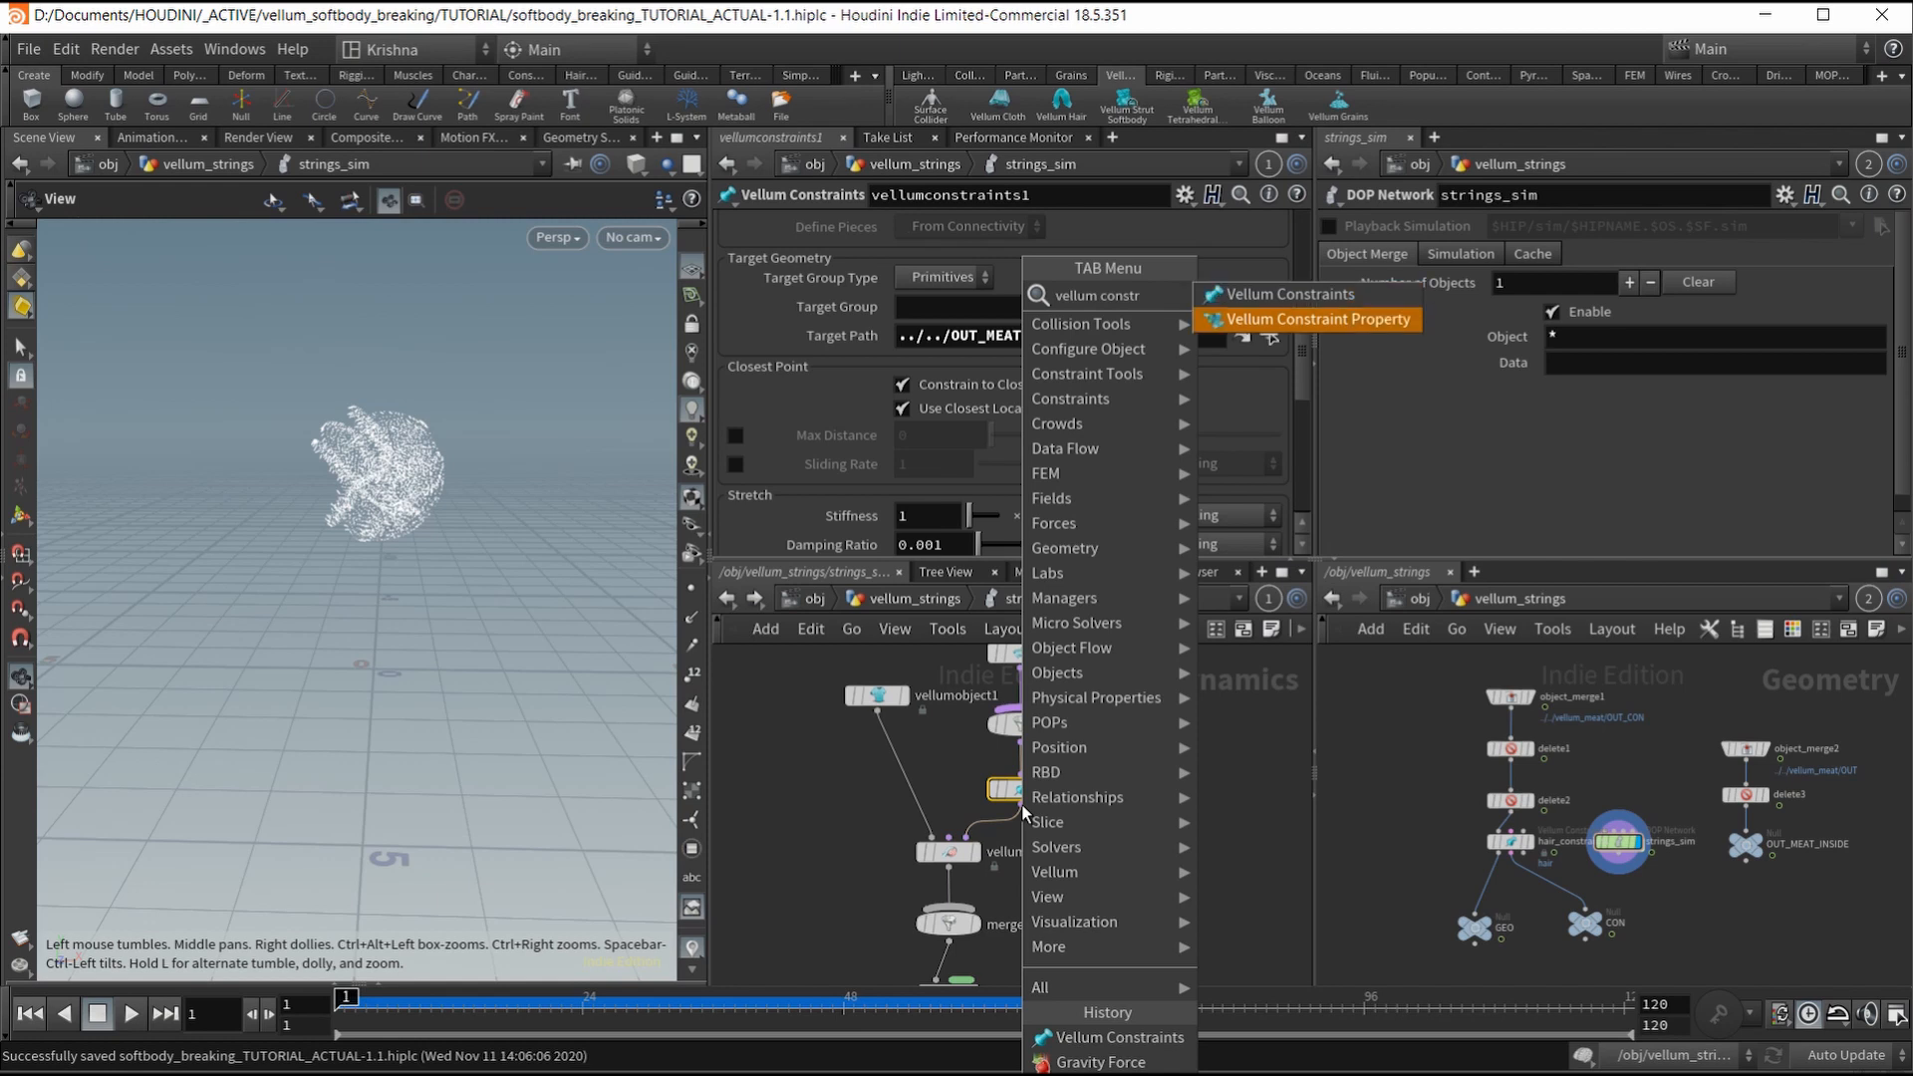
pyautogui.press('Return')
pyautogui.click(1023, 837)
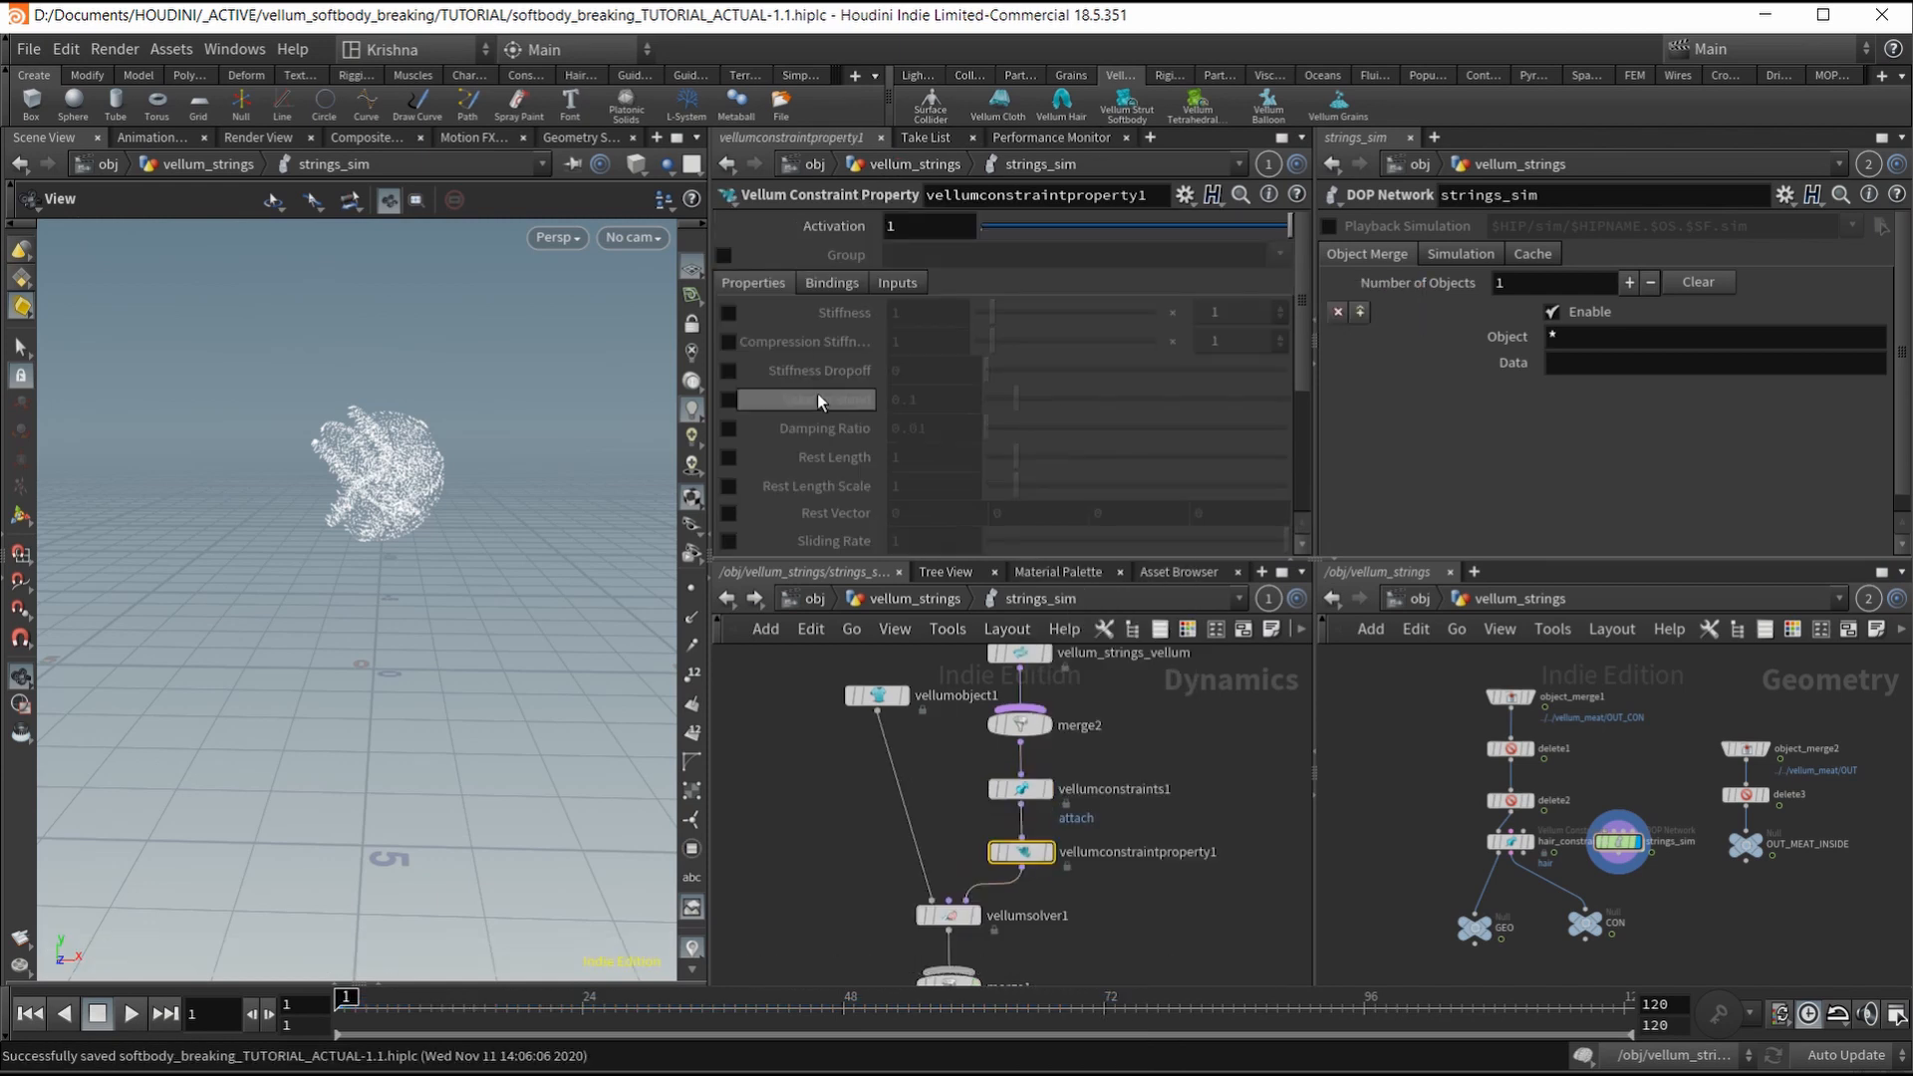
# Step: Enable the Broken property on vellumconstraintproperty1 and set its value to 0
pyautogui.scroll(-5, 845, 458)
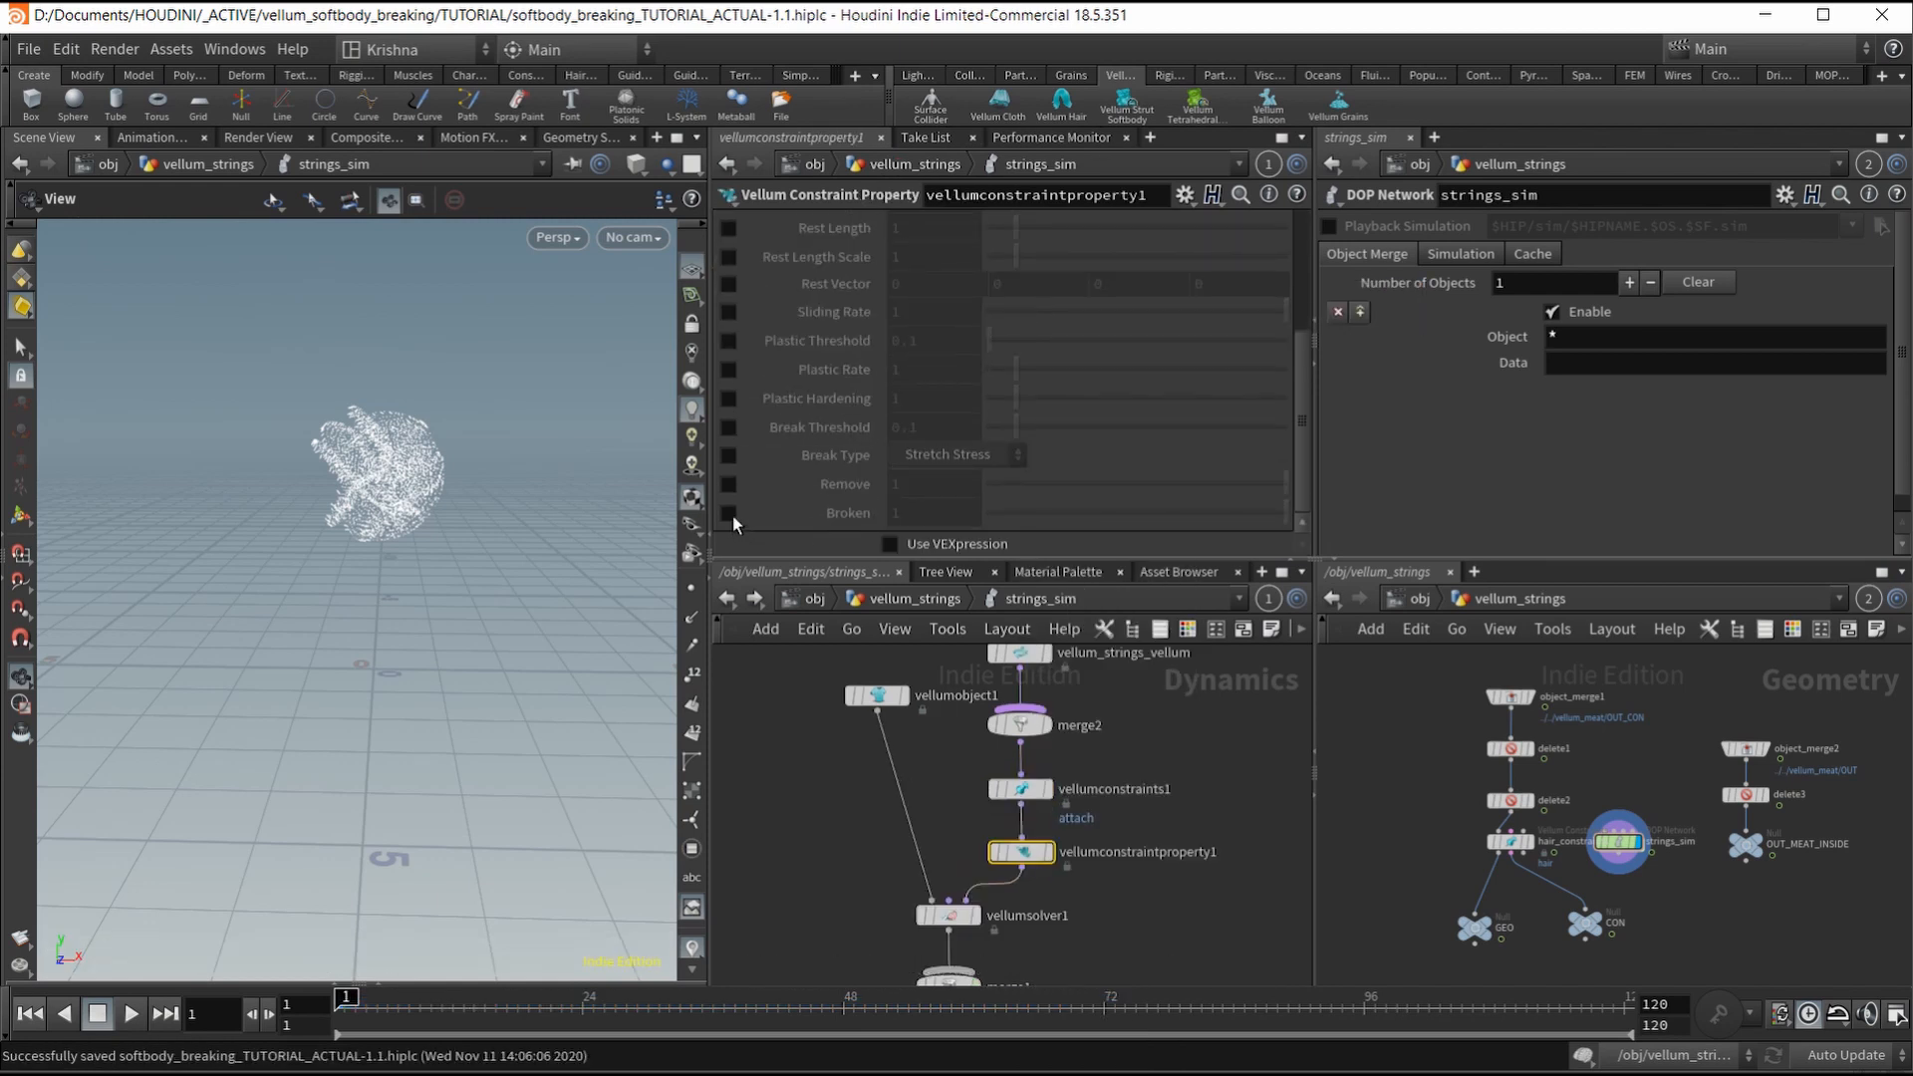
pyautogui.click(728, 513)
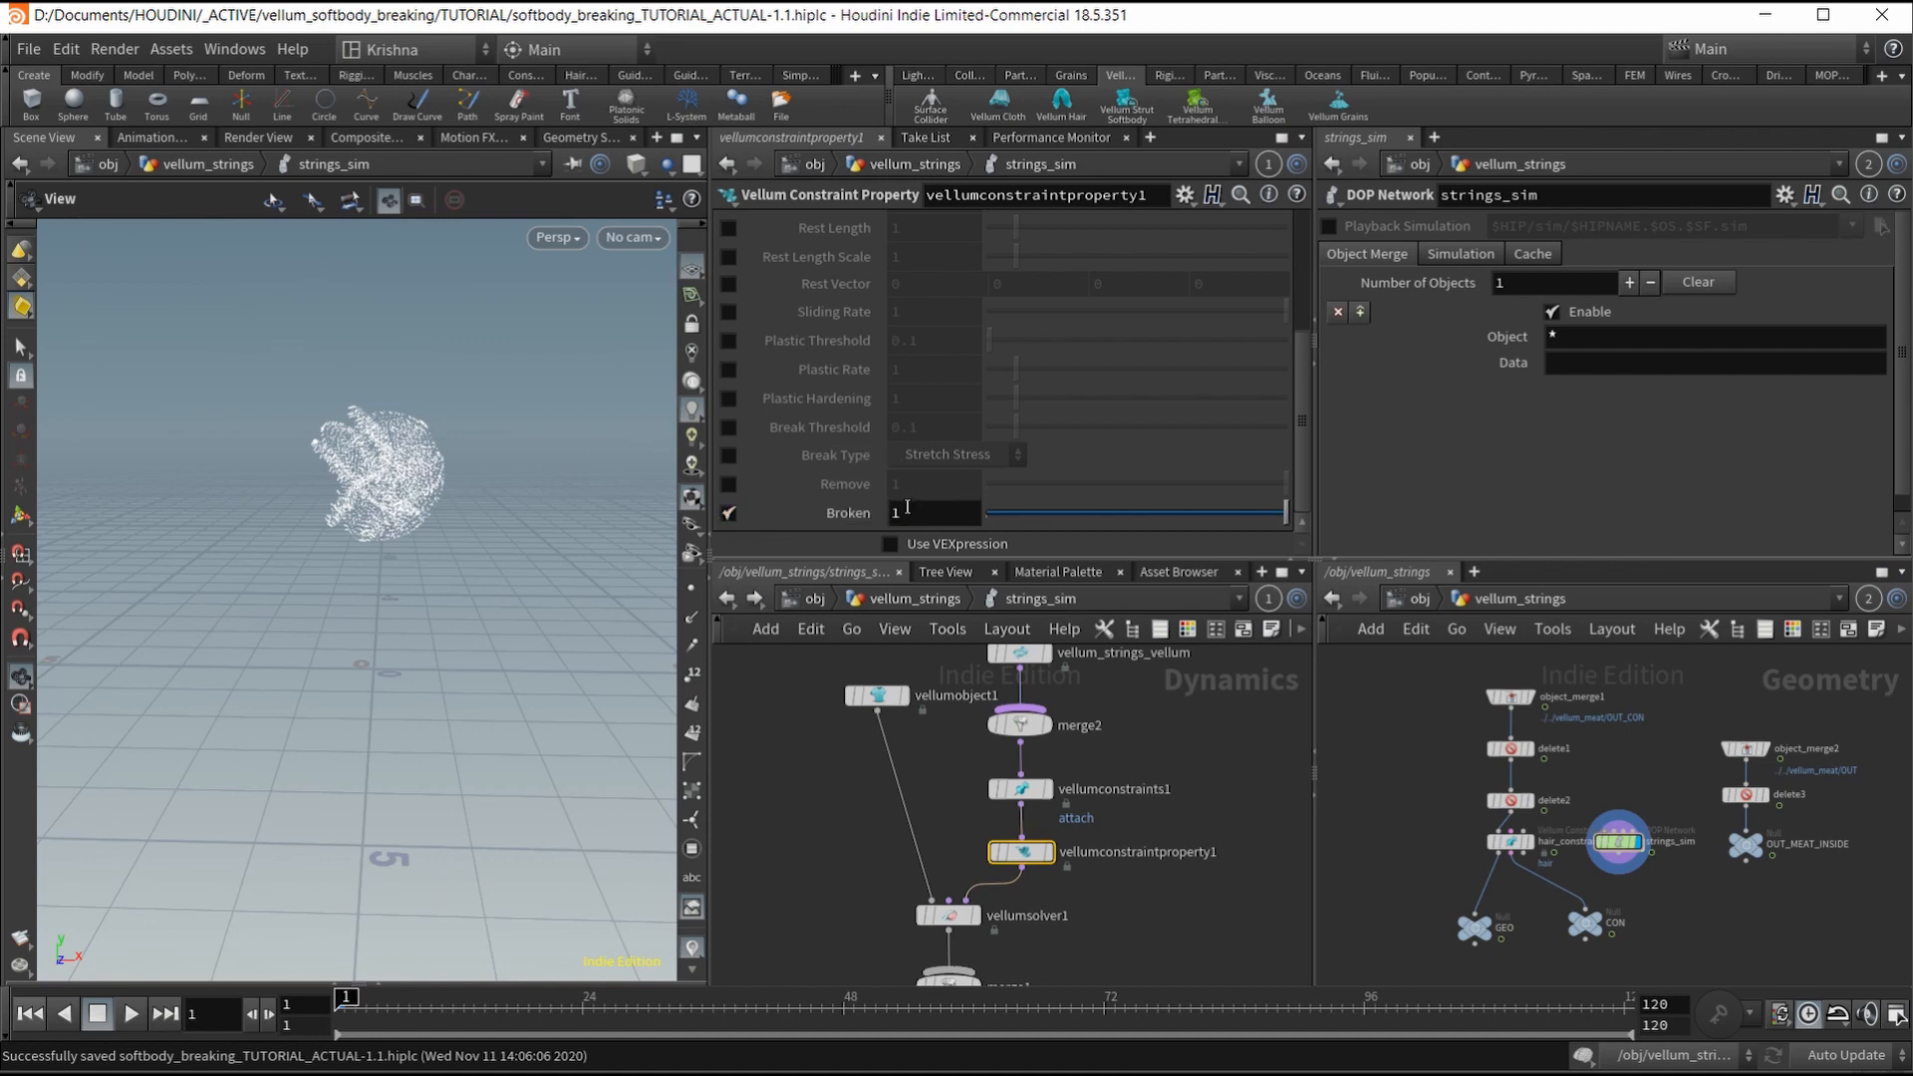
pyautogui.click(907, 511)
pyautogui.write('0')
pyautogui.press('Return')
pyautogui.click(890, 545)
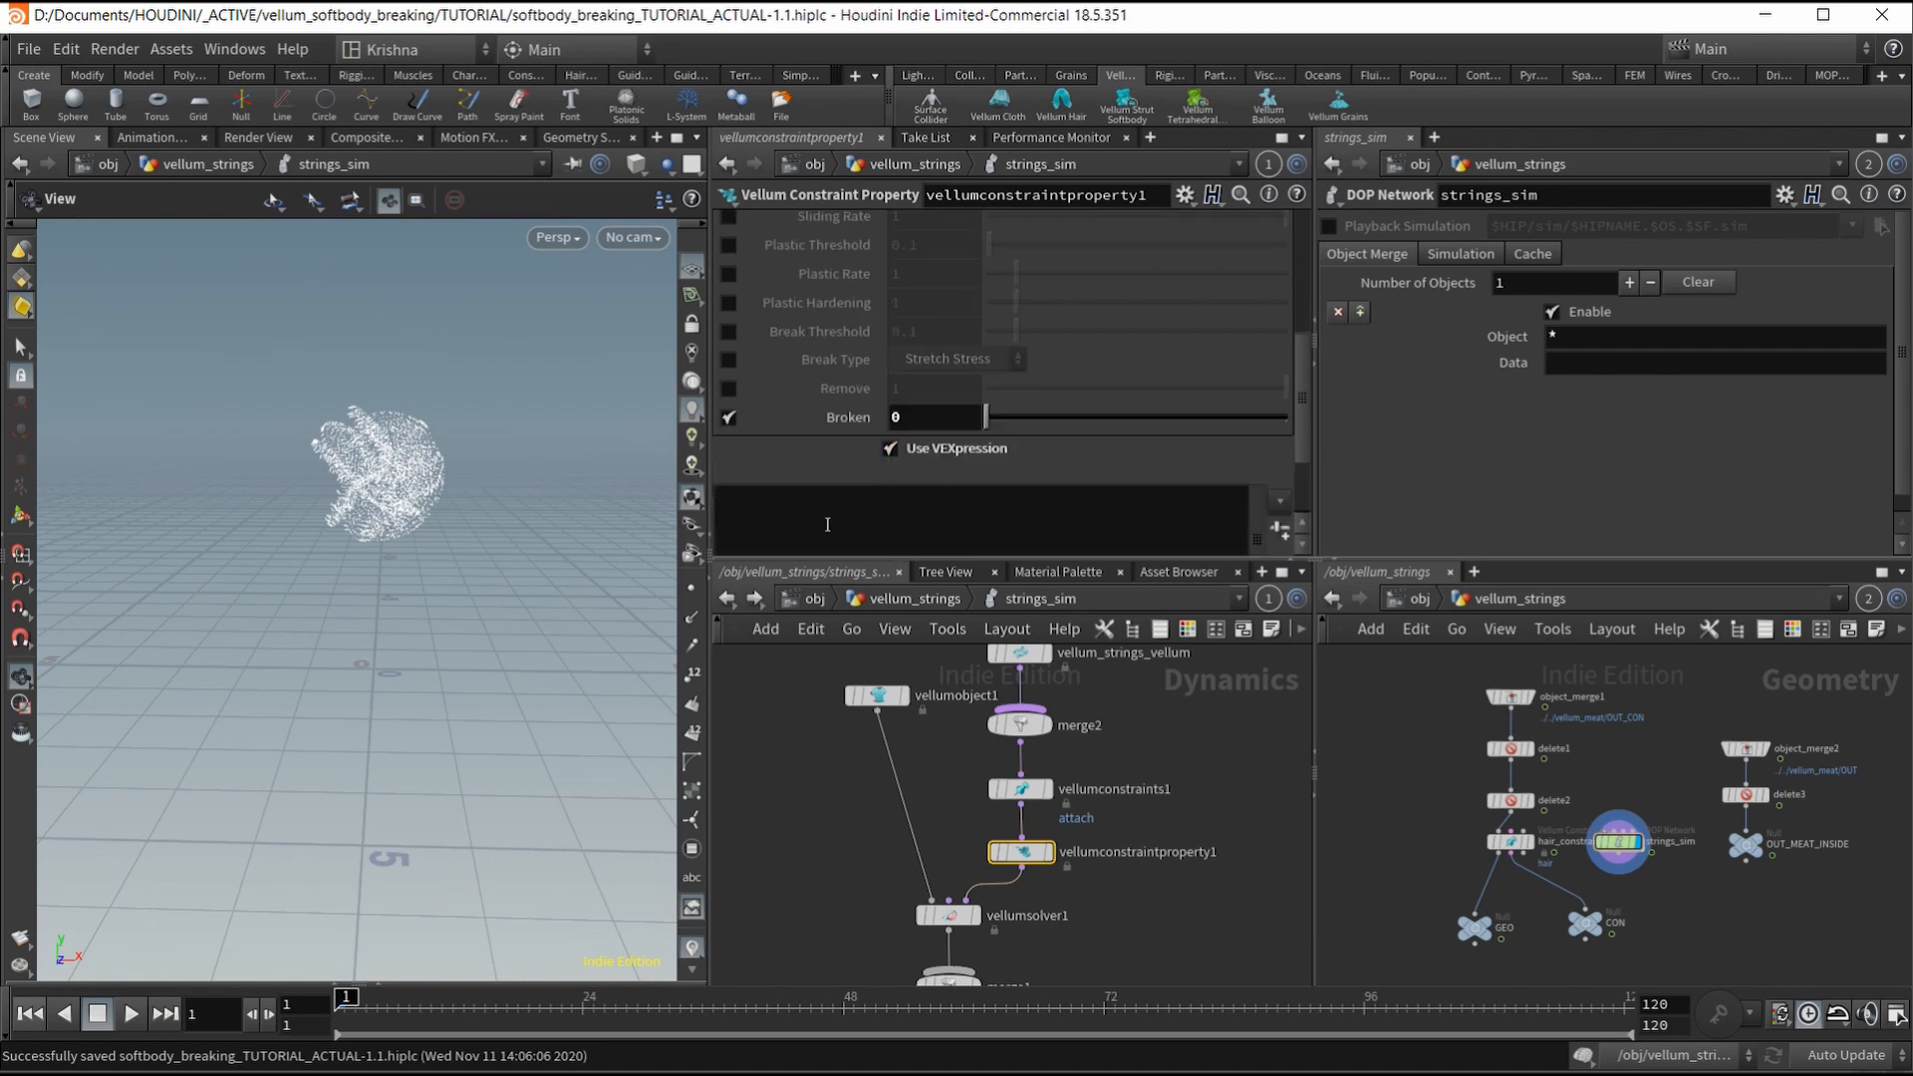
pyautogui.click(802, 505)
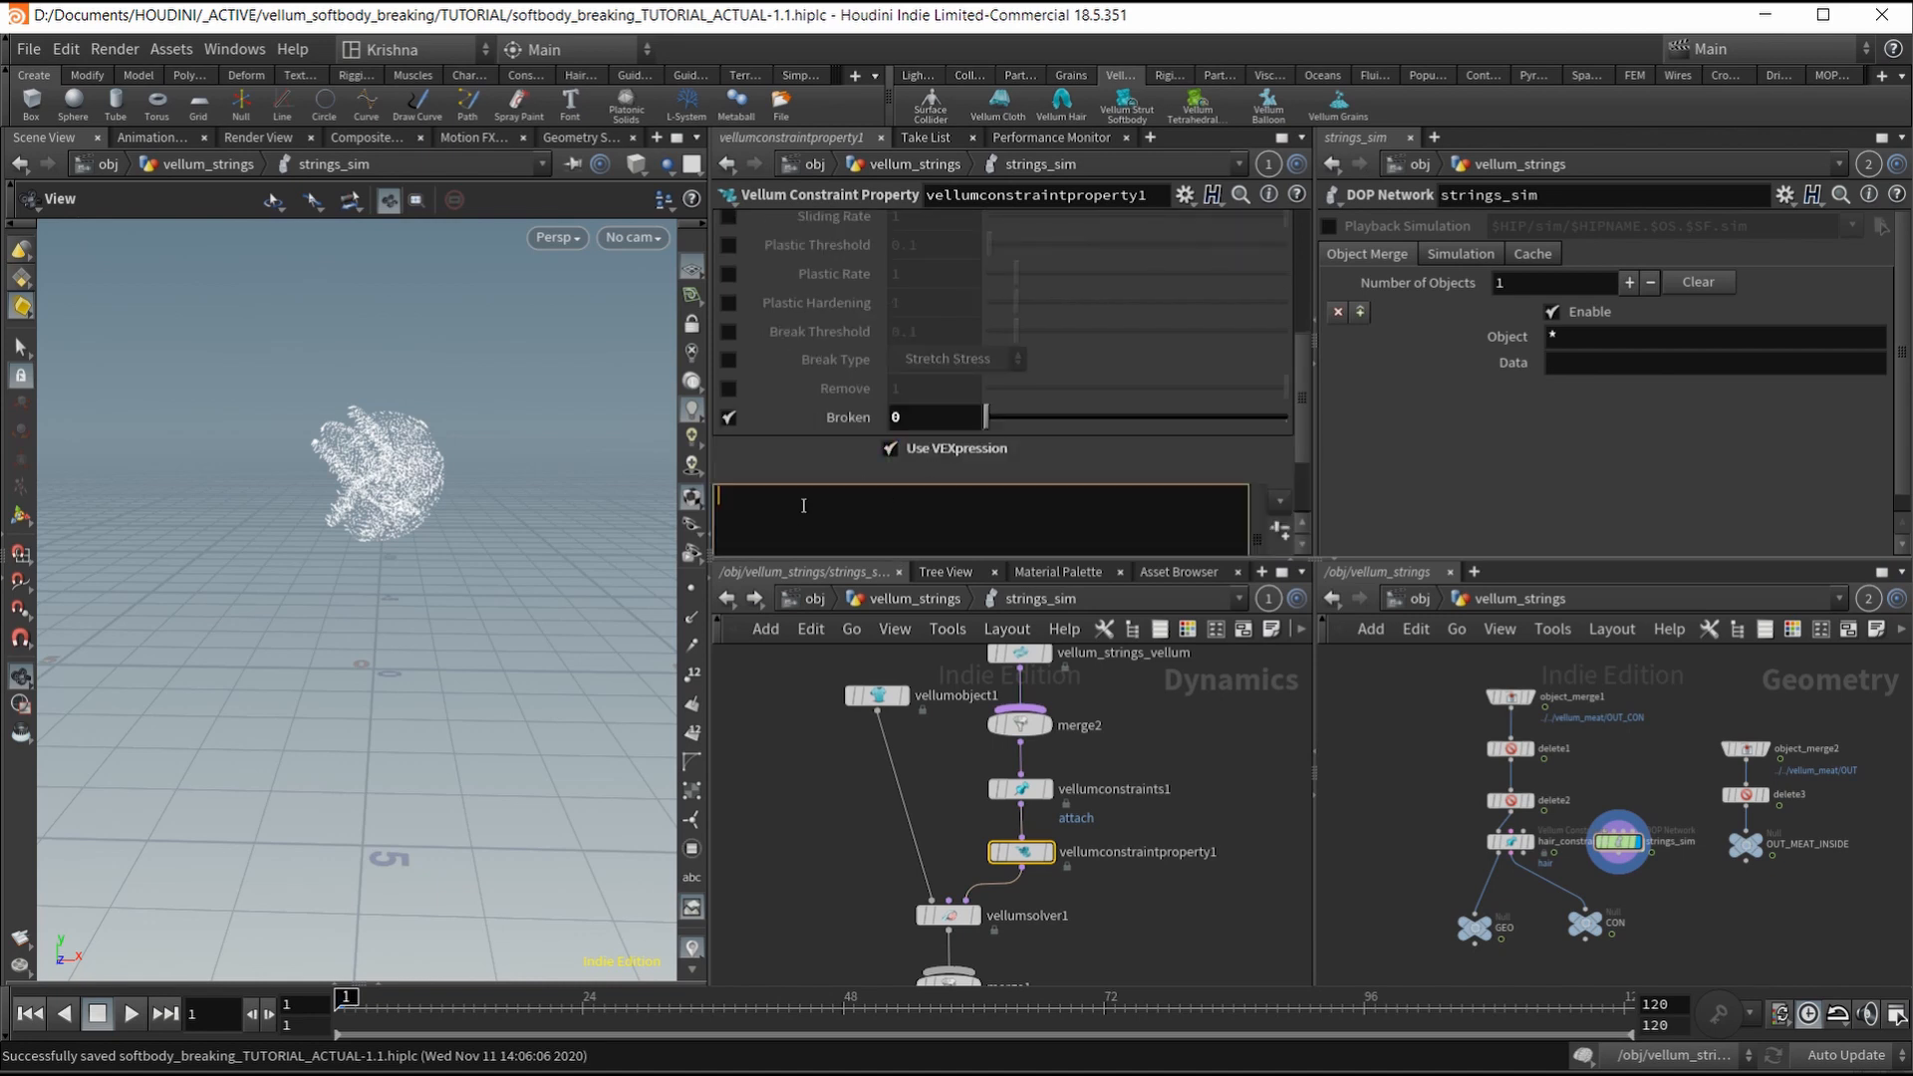
pyautogui.write('if(@stress>10')
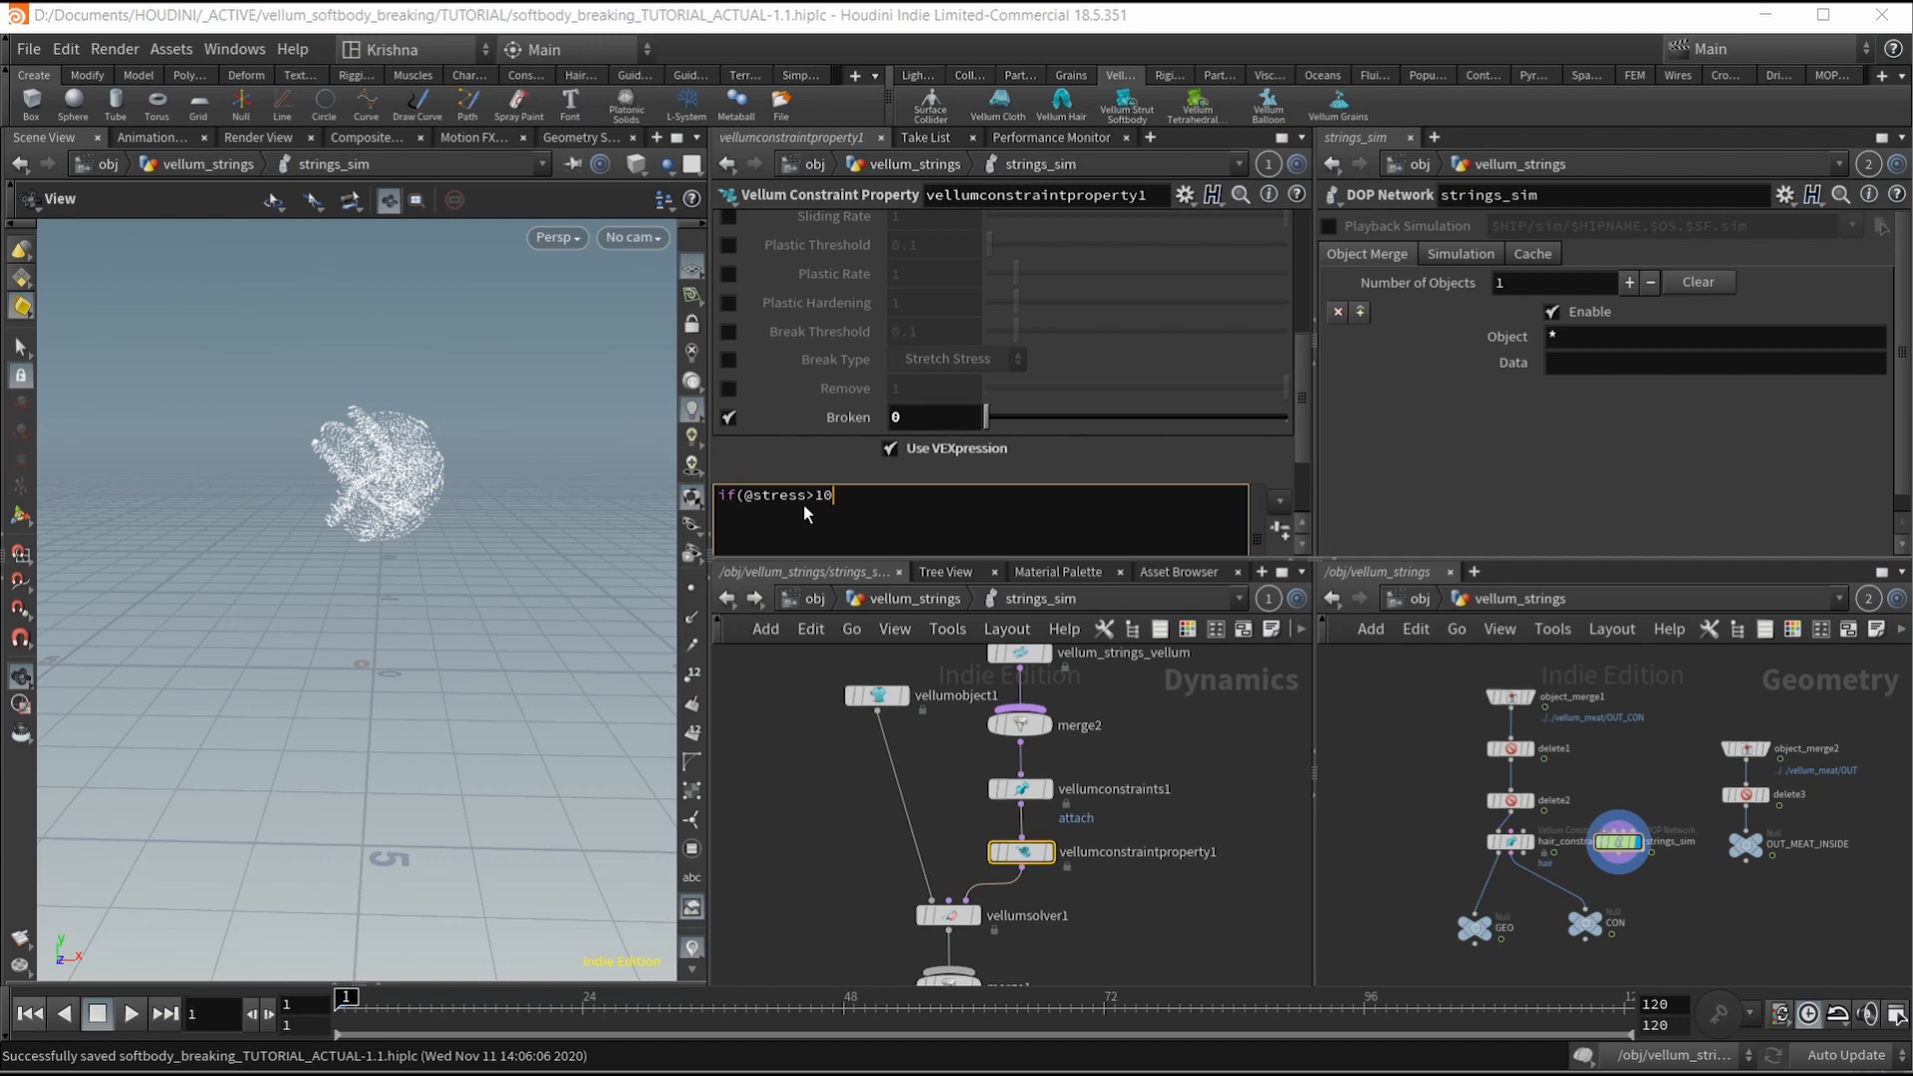
pyautogui.write('broken=1;')
pyautogui.click(805, 686)
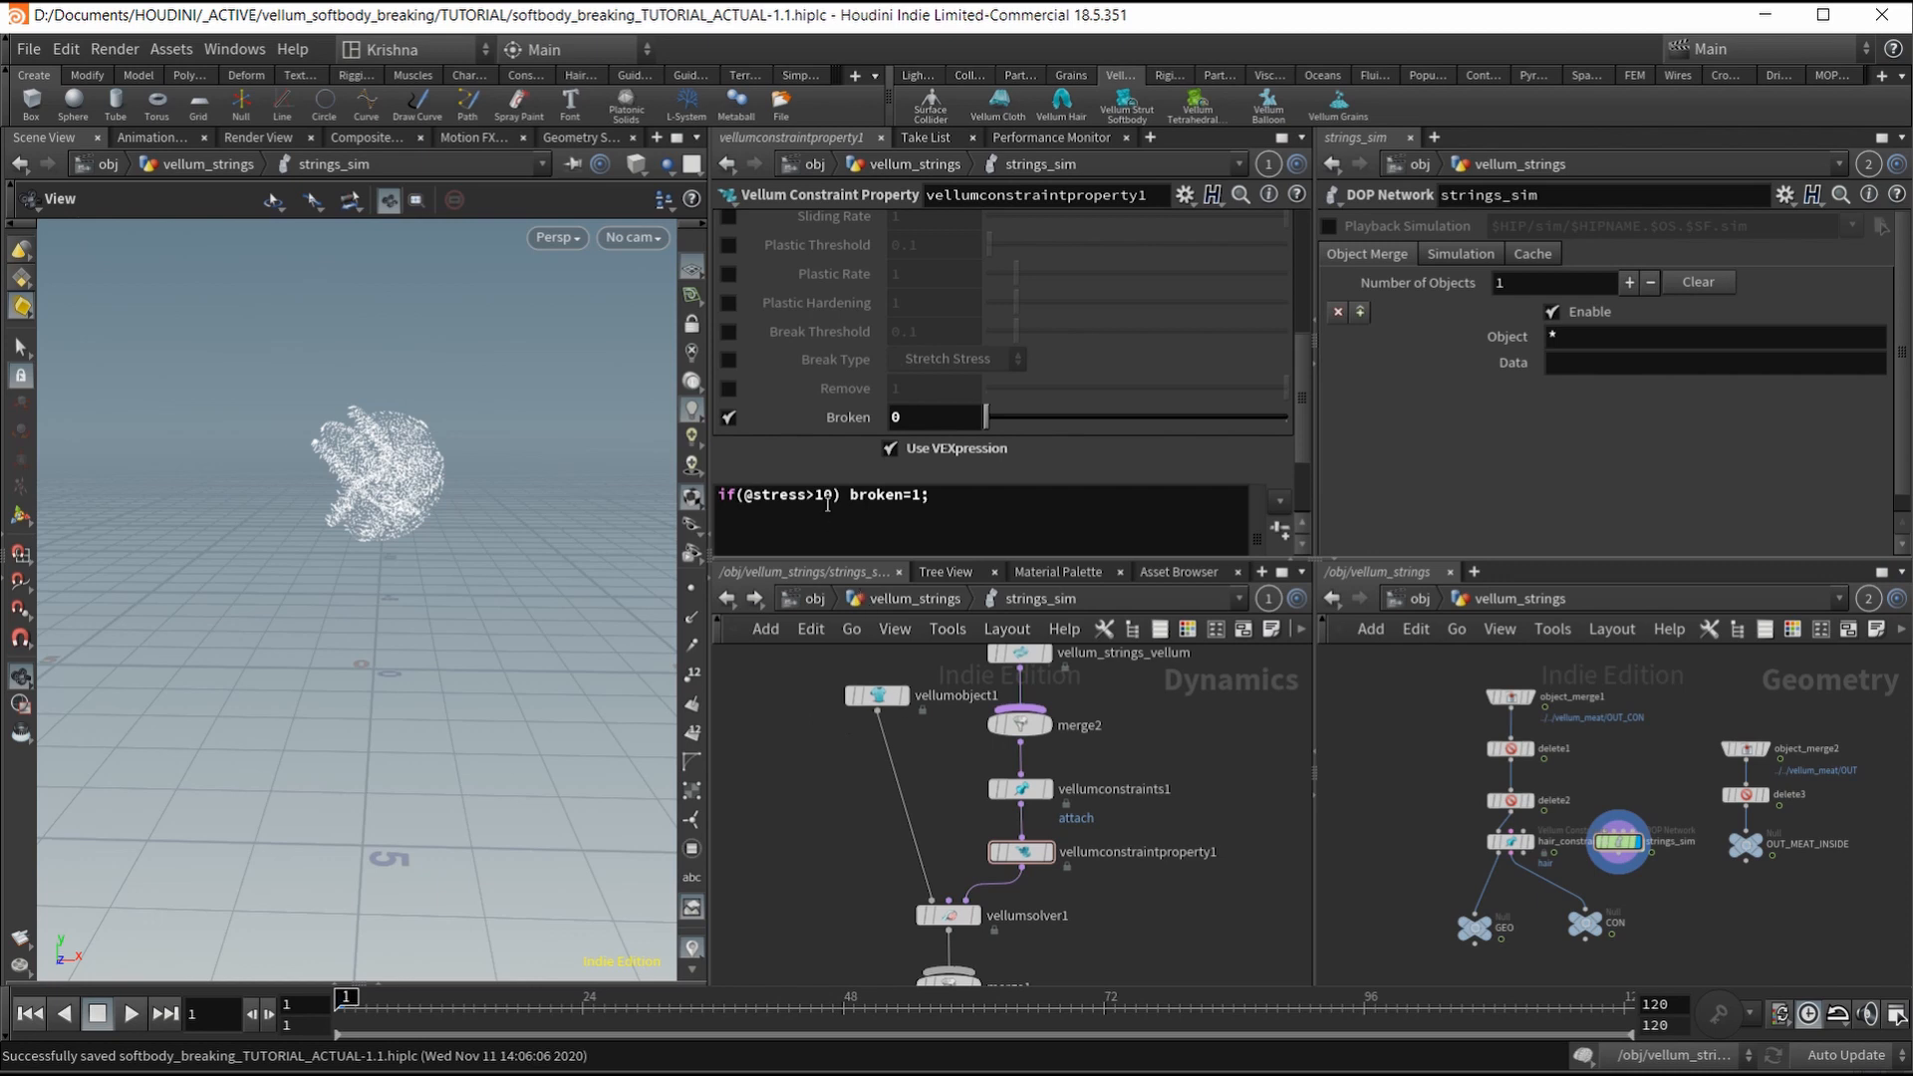
# Step: Set the stress threshold in the VEXpression to 1, replay the string simulation, and return to frame 1
pyautogui.click(827, 497)
pyautogui.press('BackSpace')
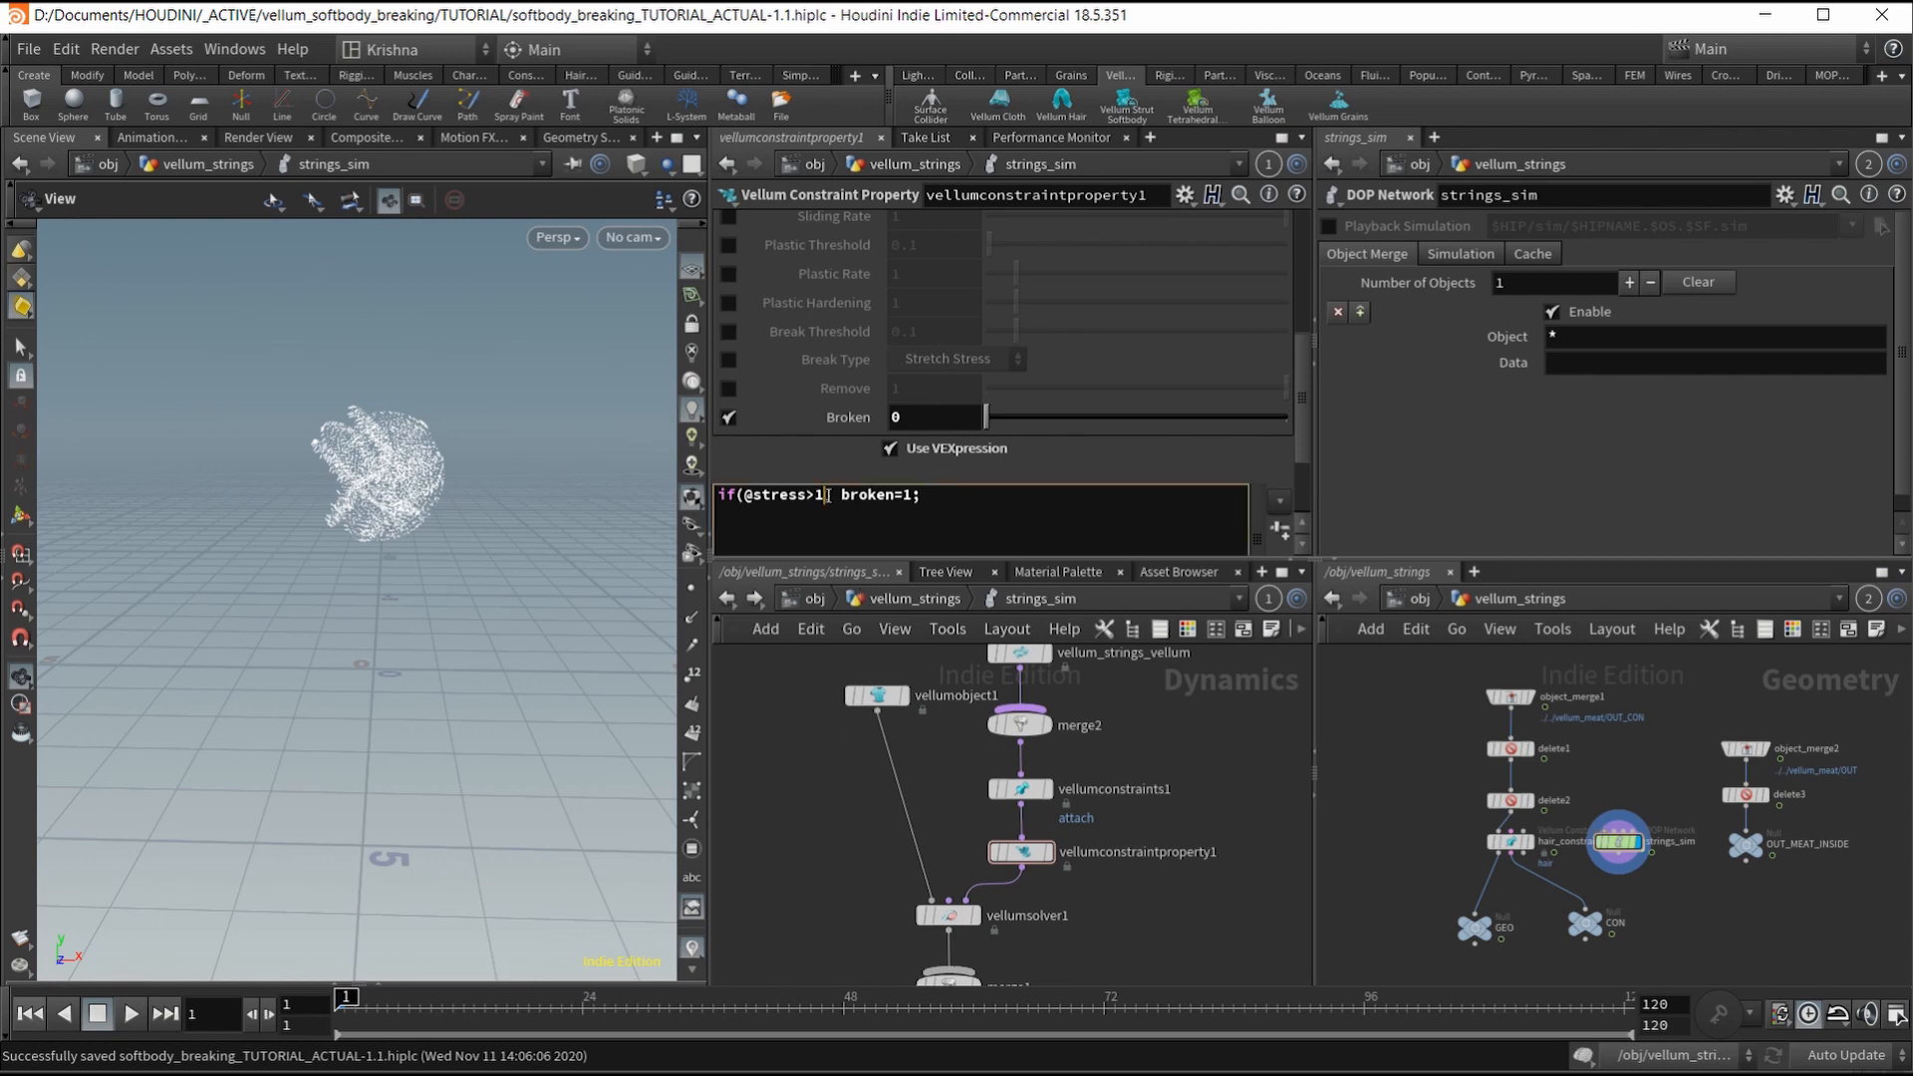
pyautogui.click(787, 735)
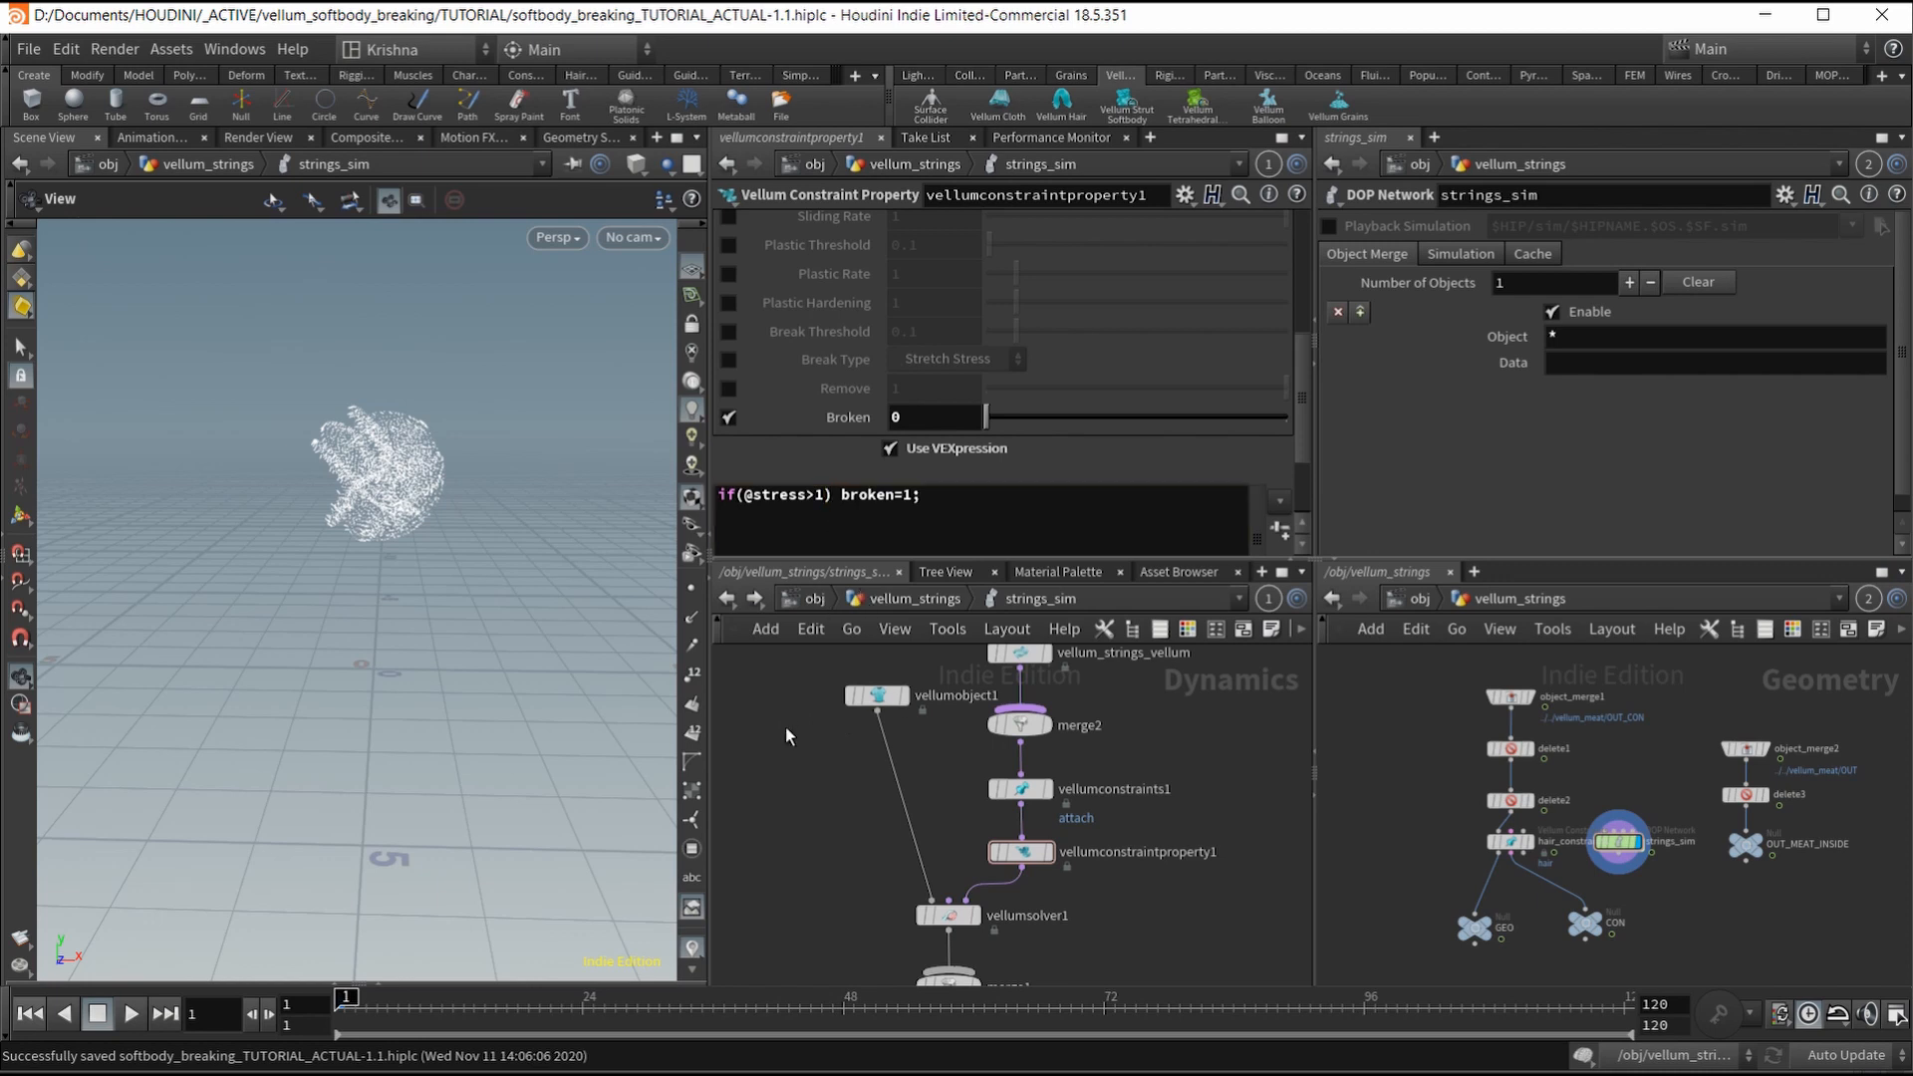
pyautogui.click(133, 1014)
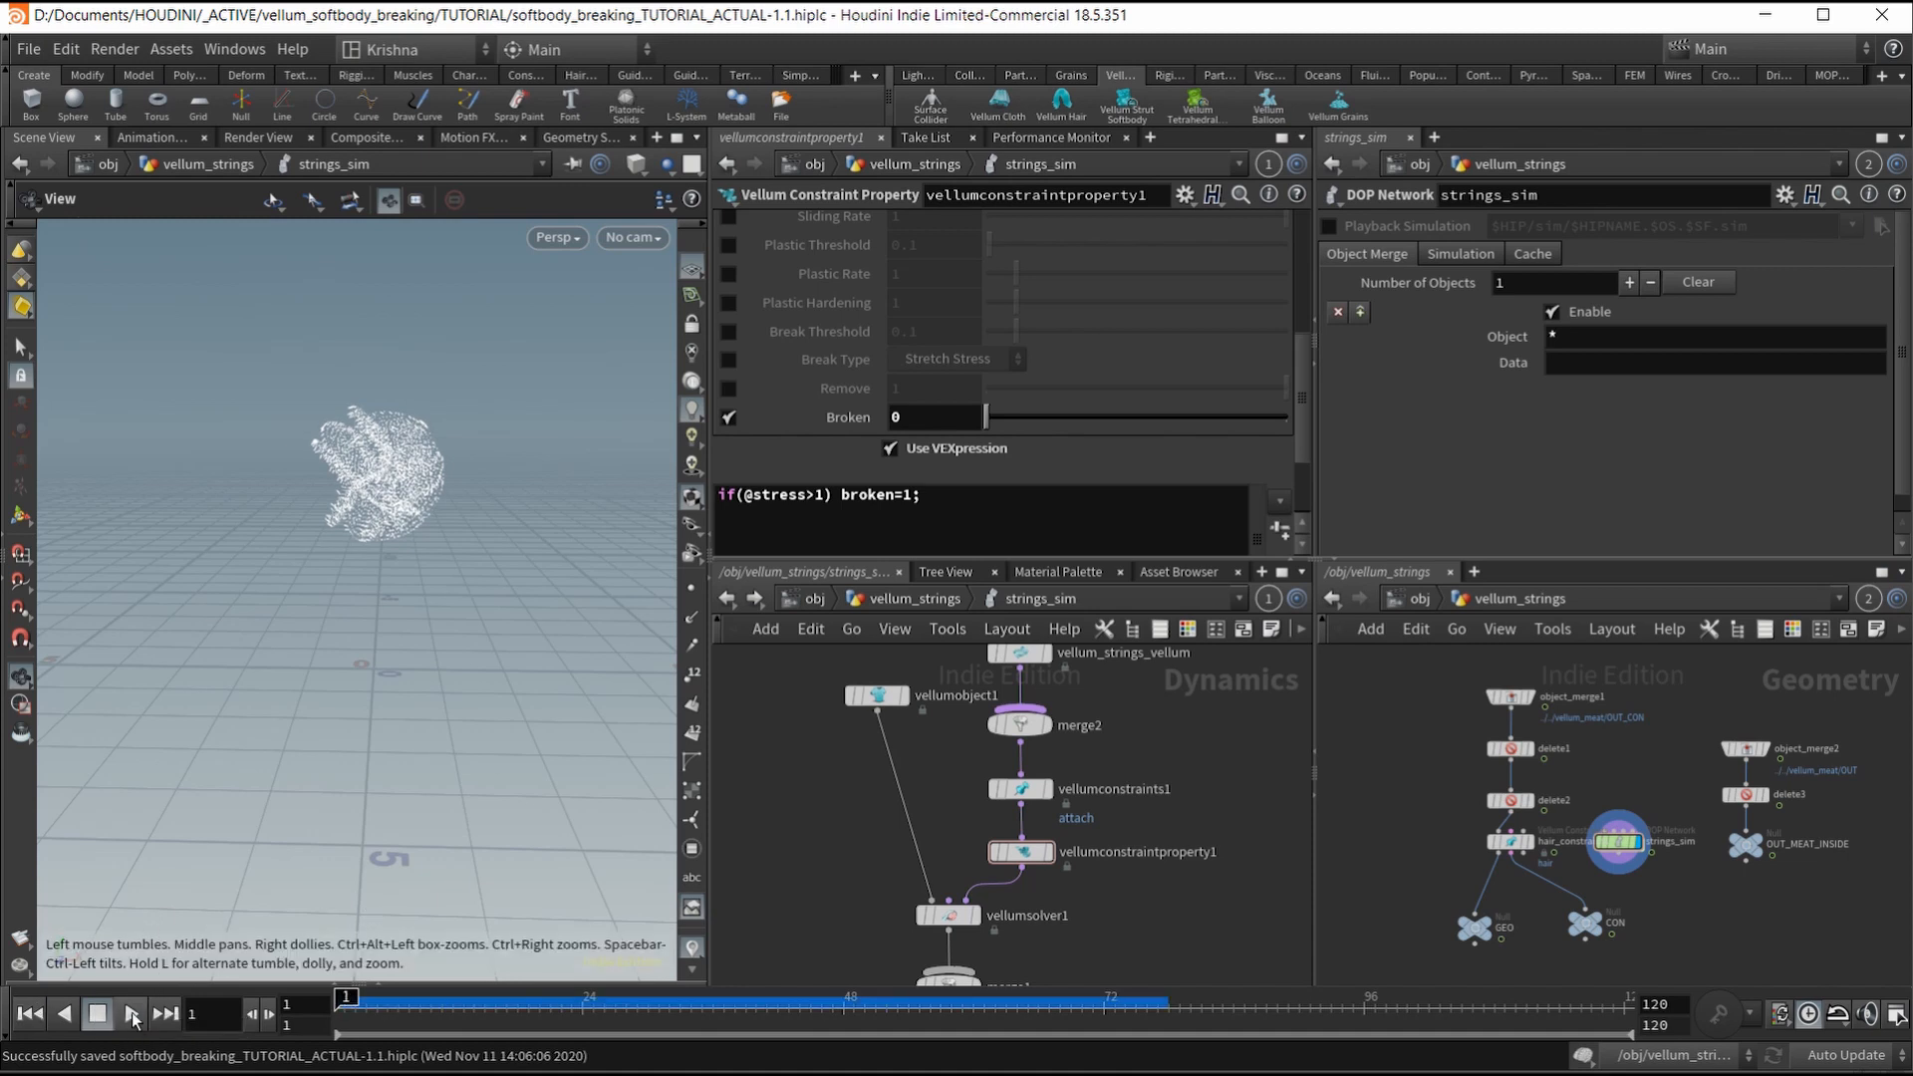
pyautogui.click(133, 1014)
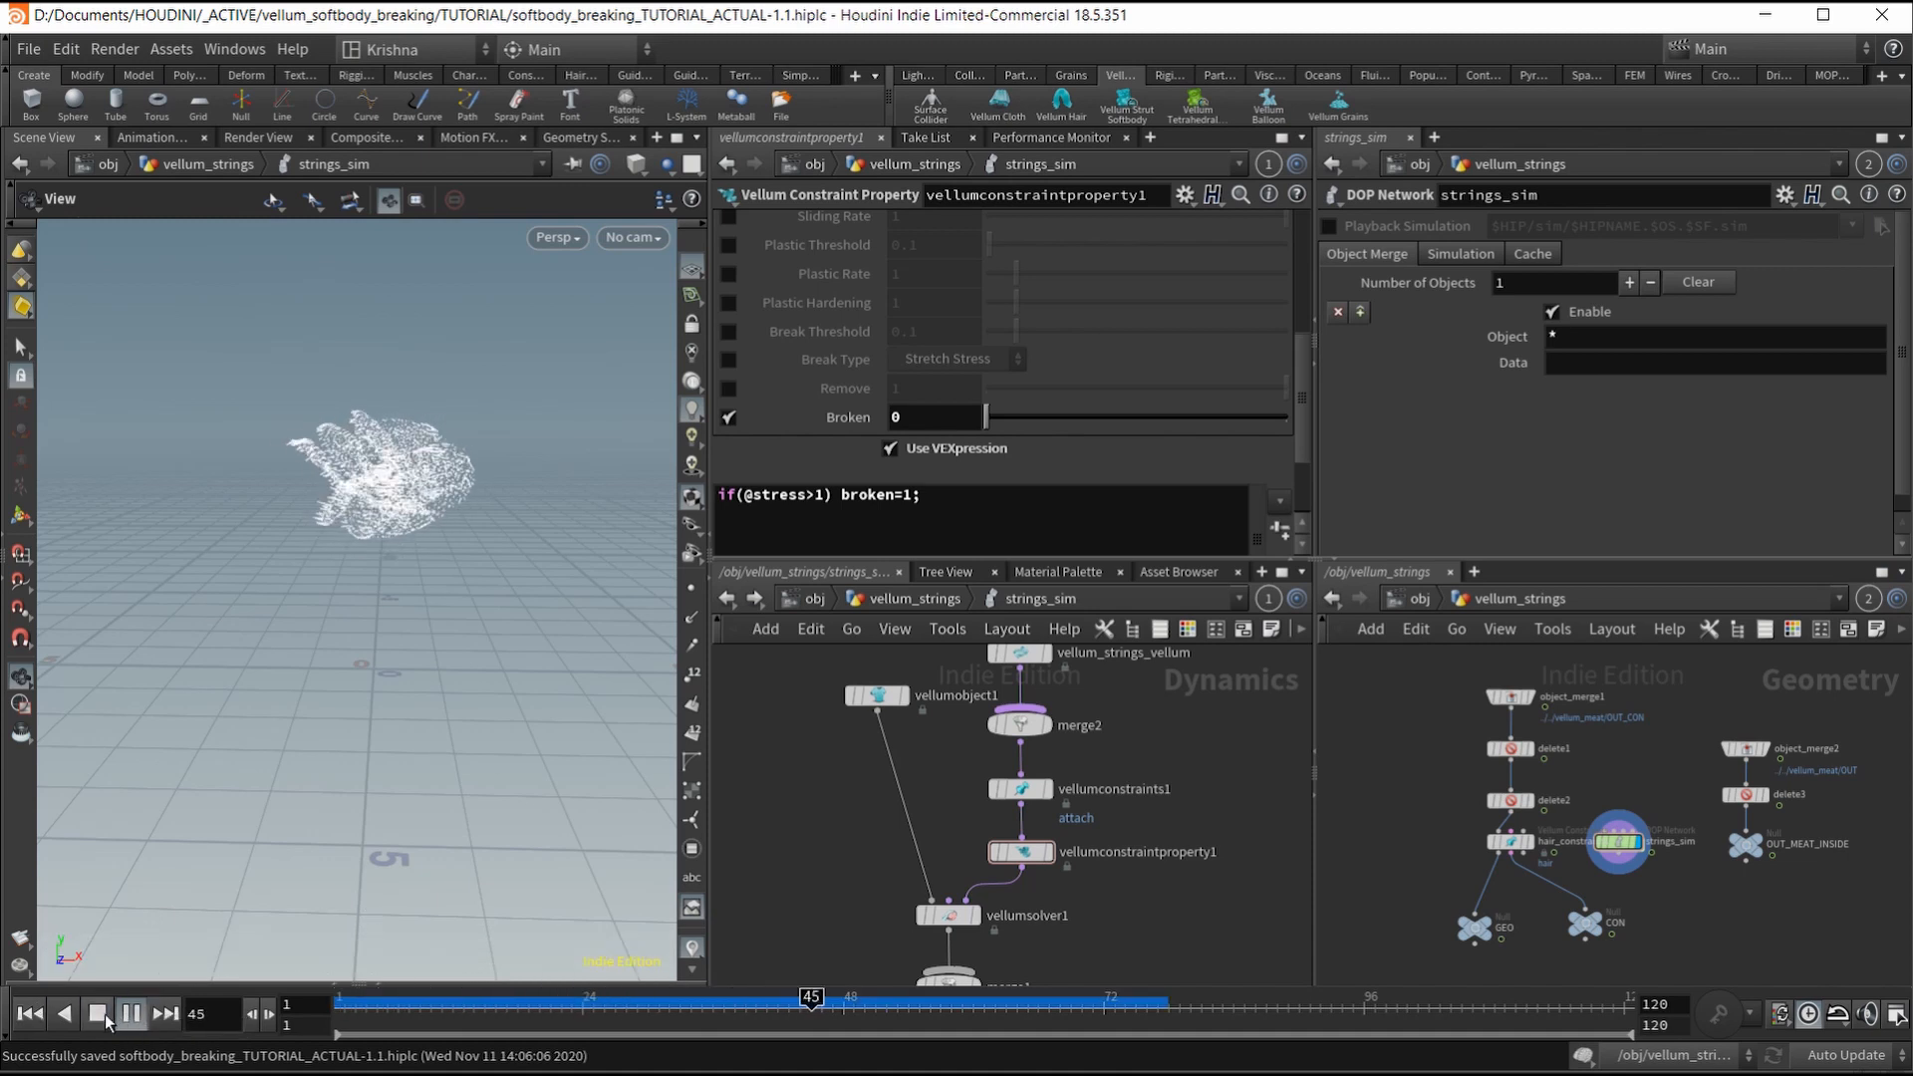
pyautogui.click(104, 1020)
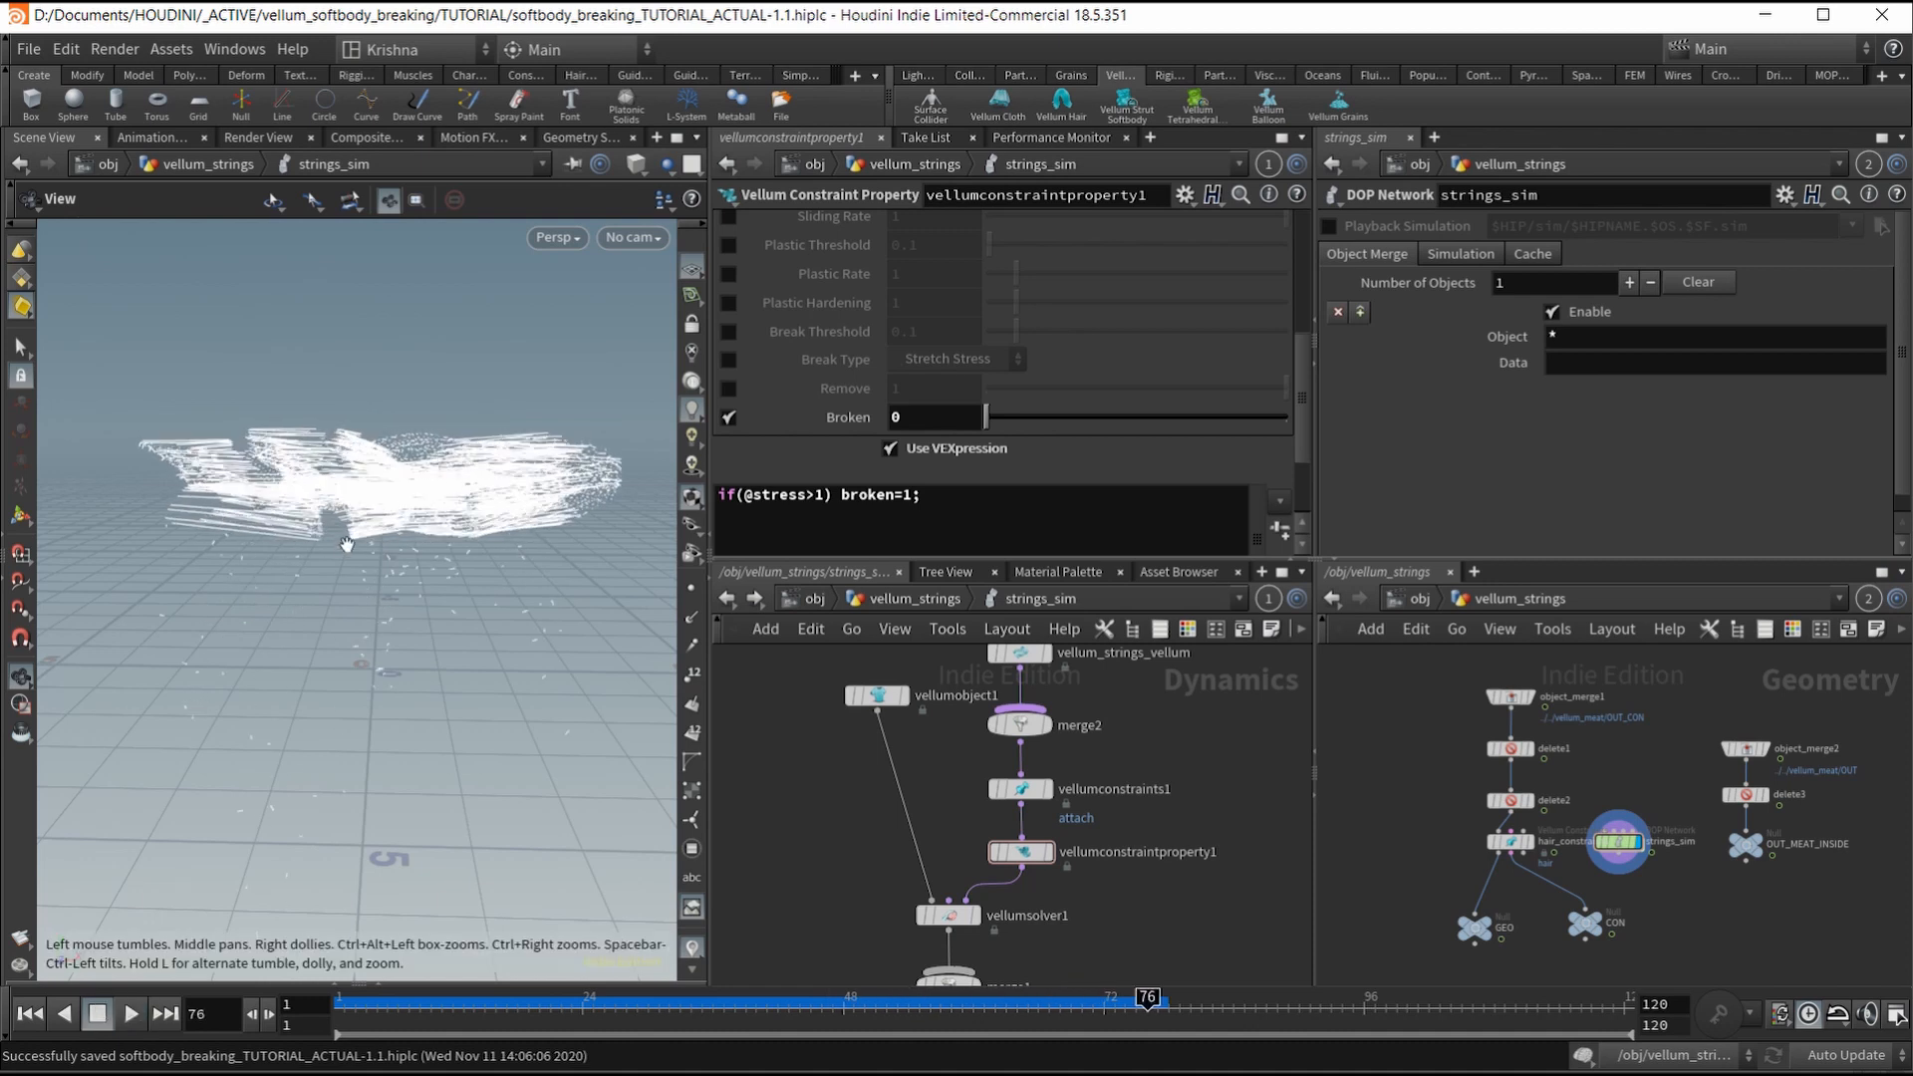
pyautogui.click(32, 1016)
# Step: Try a stress threshold of 0 in the VEXpression, play the simulation, and rewind to frame 1
pyautogui.click(814, 495)
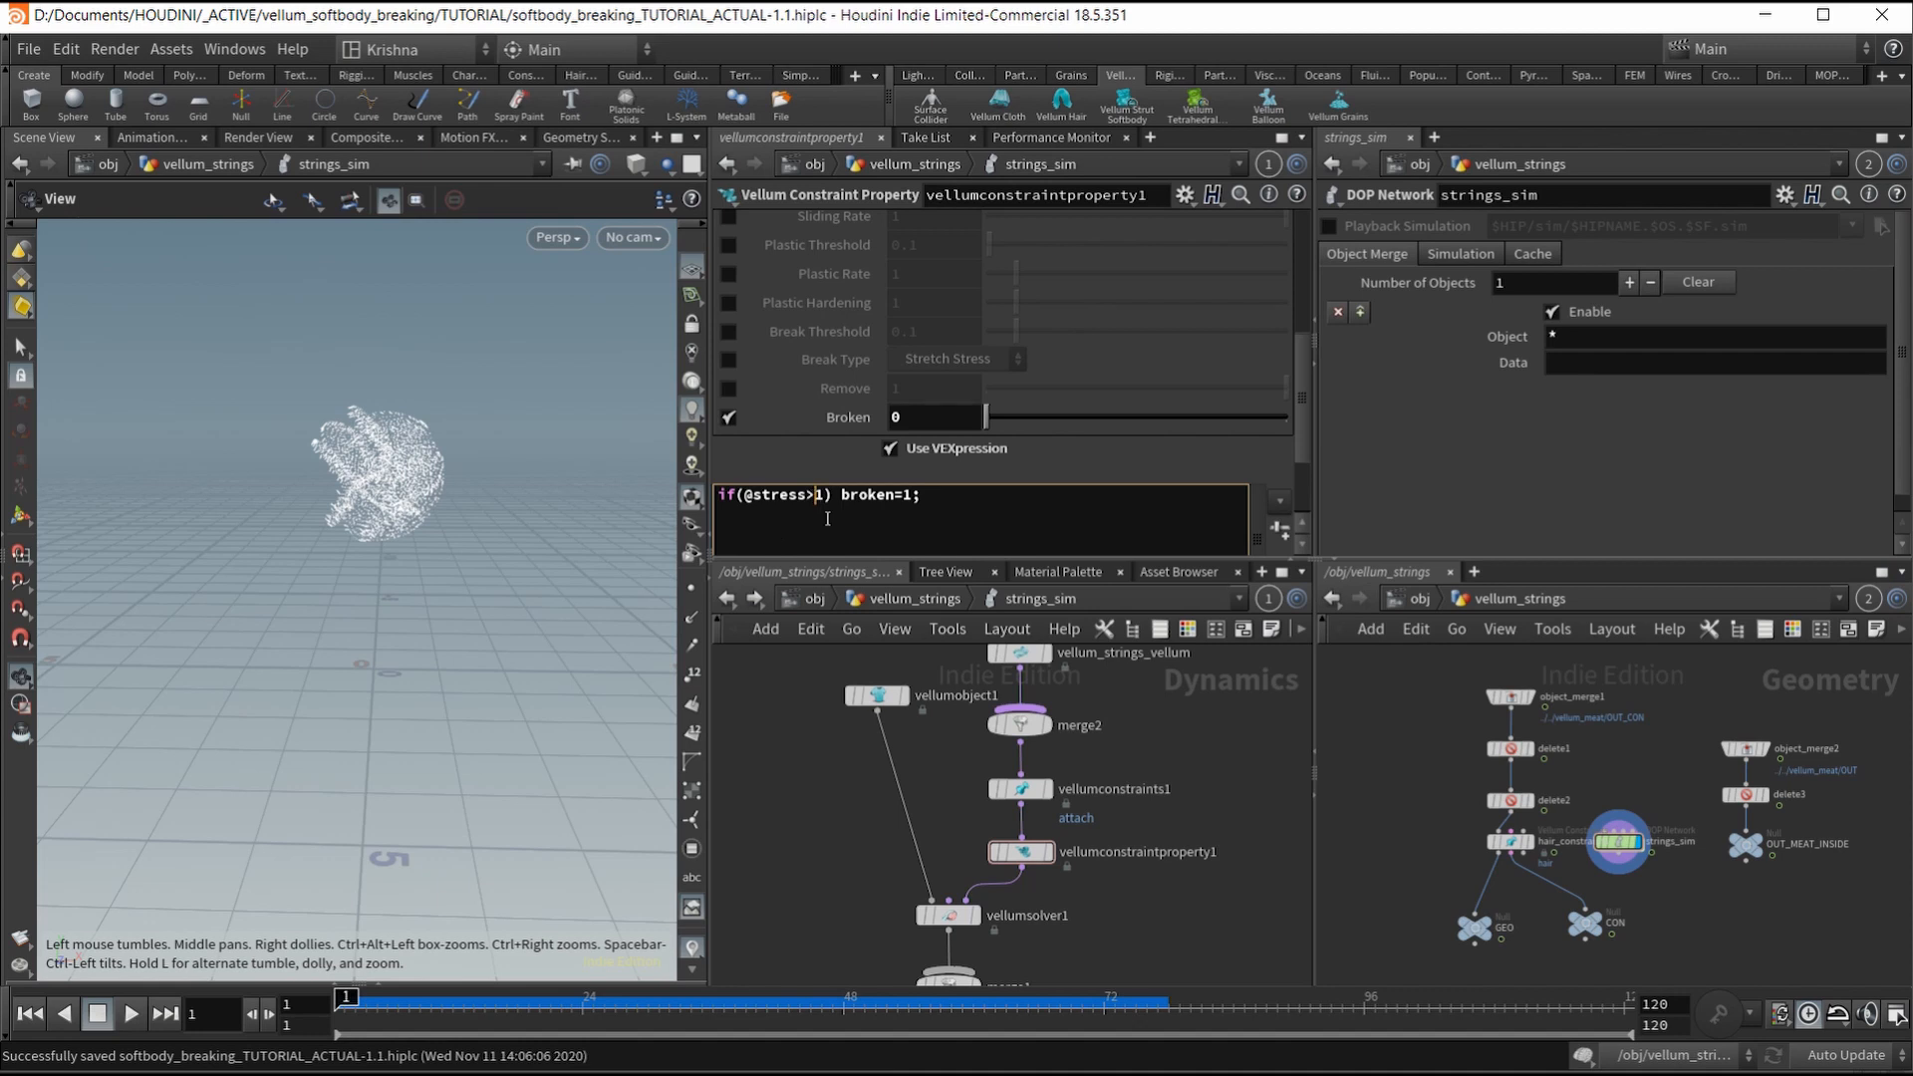
pyautogui.press('Delete')
pyautogui.write('0')
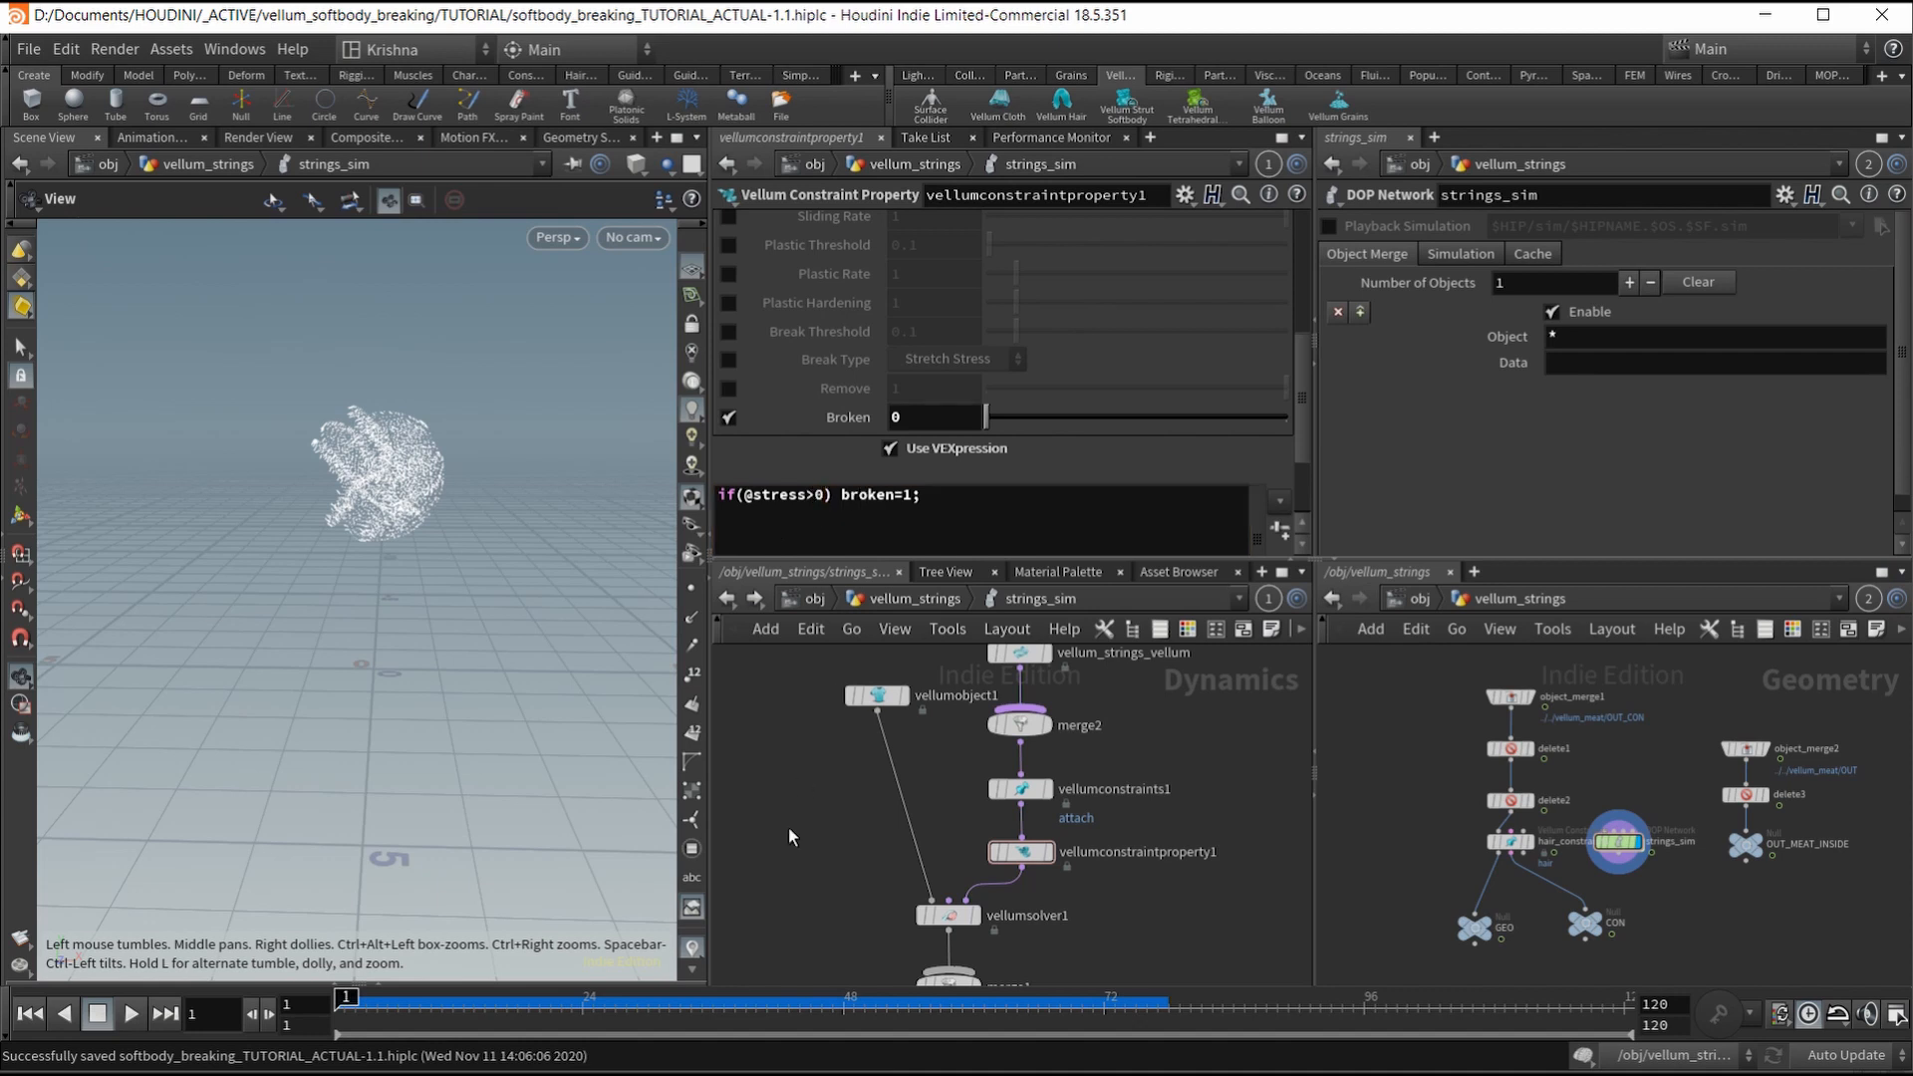
pyautogui.click(130, 1014)
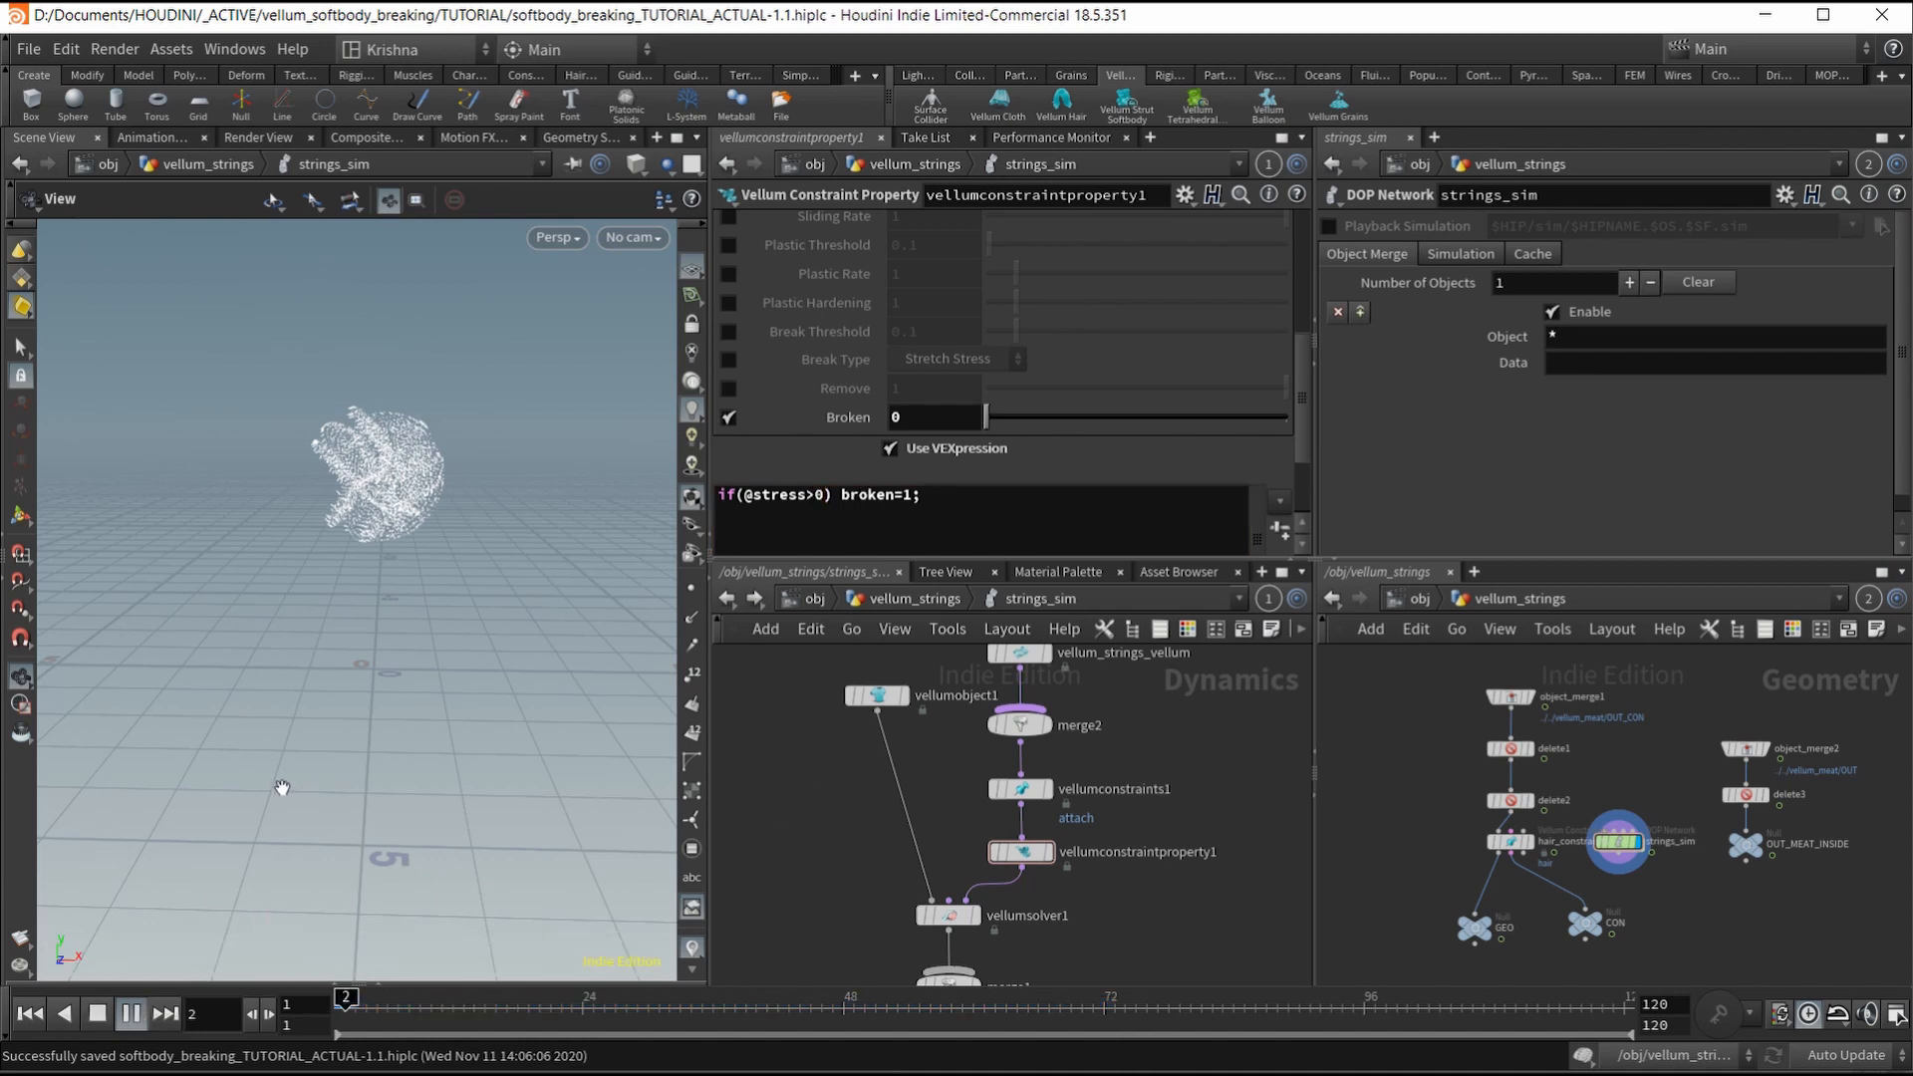
pyautogui.click(31, 1014)
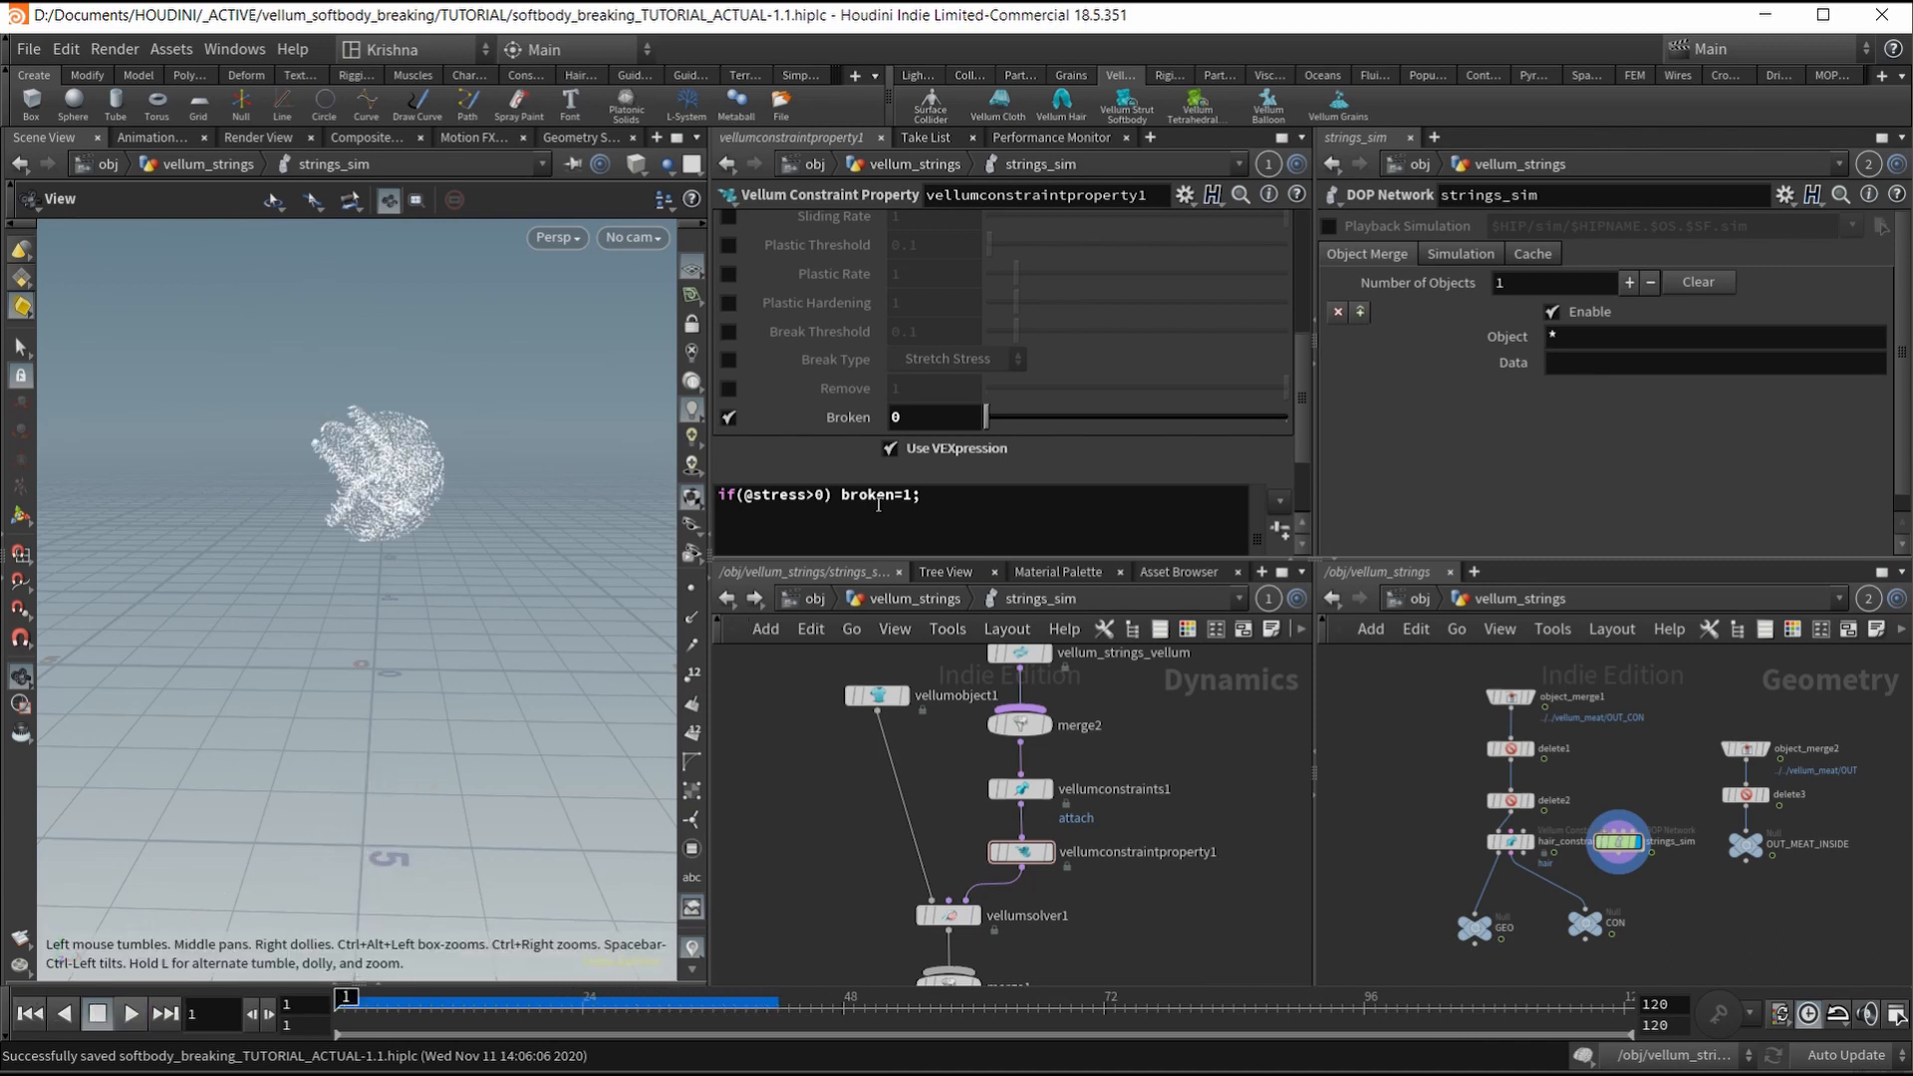
# Step: Test a stress threshold of 0.1 in the VEXpression by playing the simulation, then go back to frame 1
pyautogui.click(824, 504)
pyautogui.write('.1')
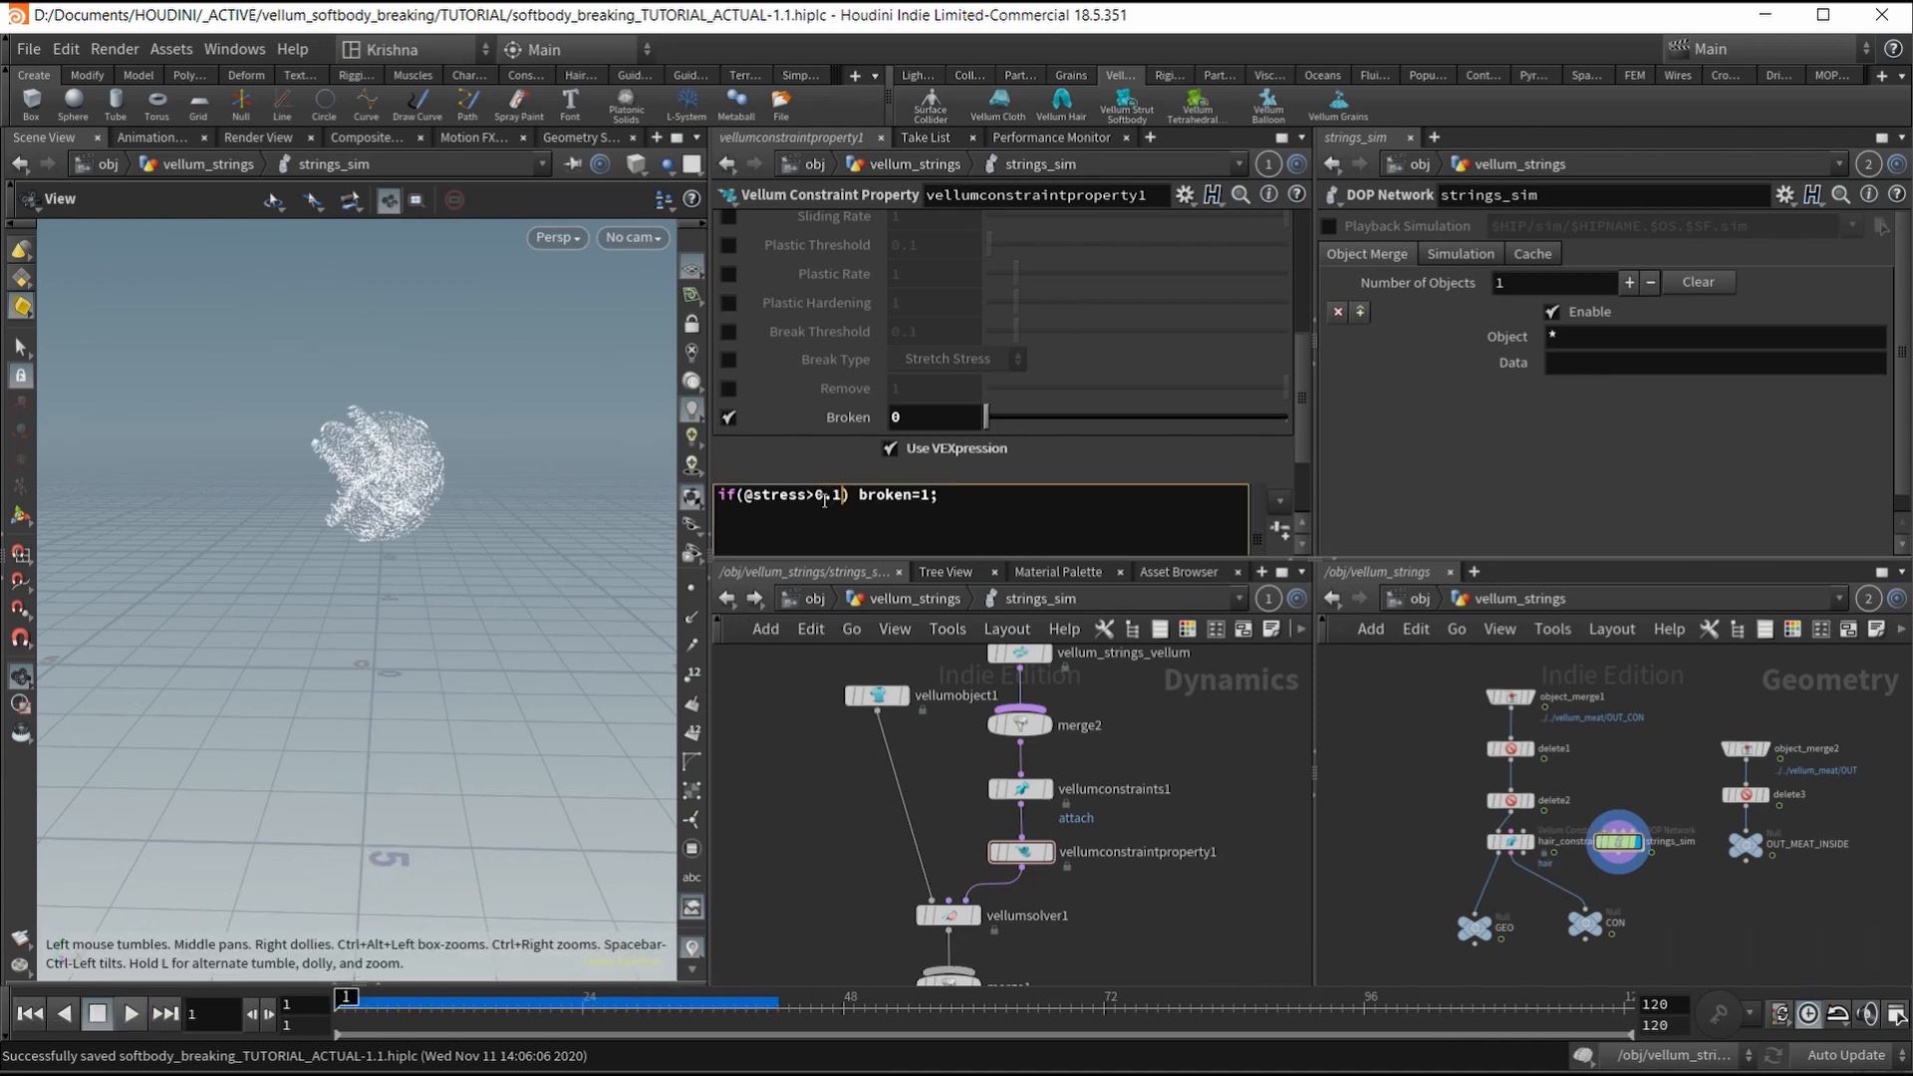
pyautogui.click(132, 1013)
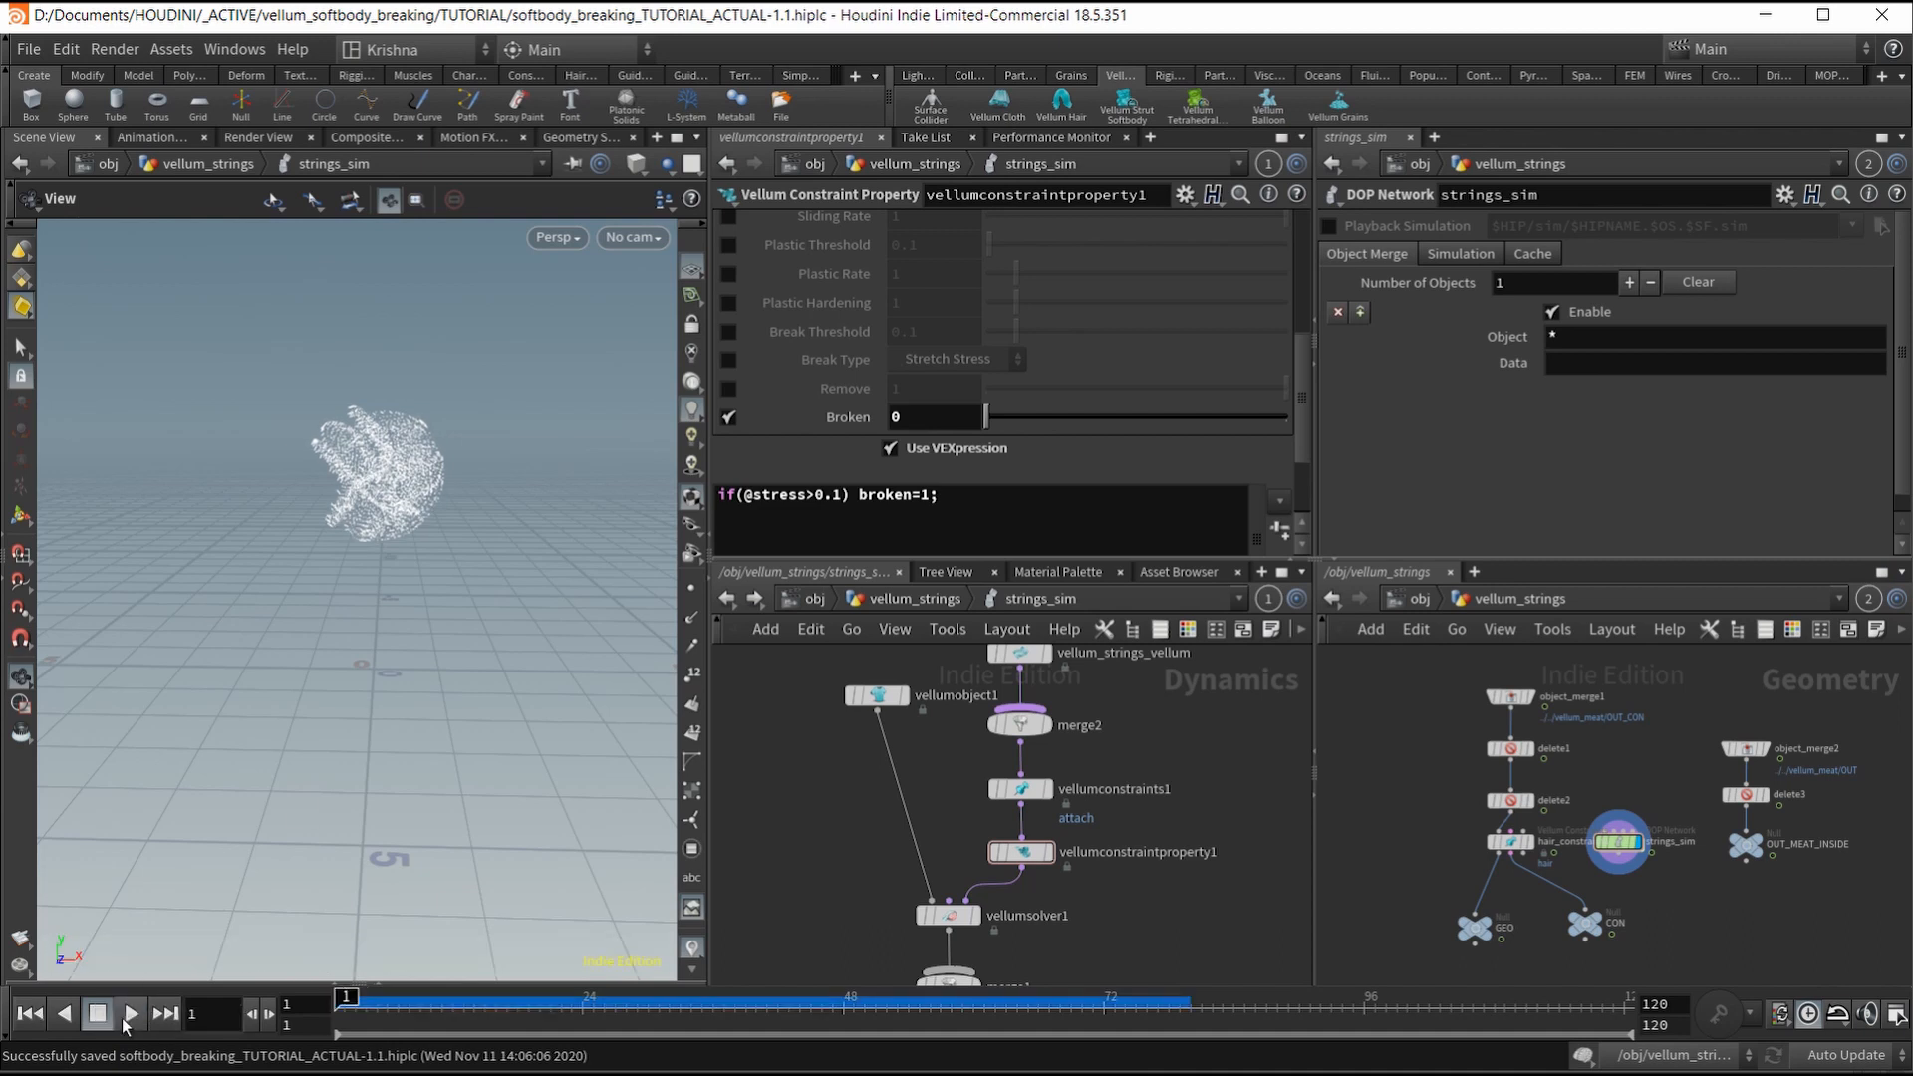
pyautogui.click(127, 1024)
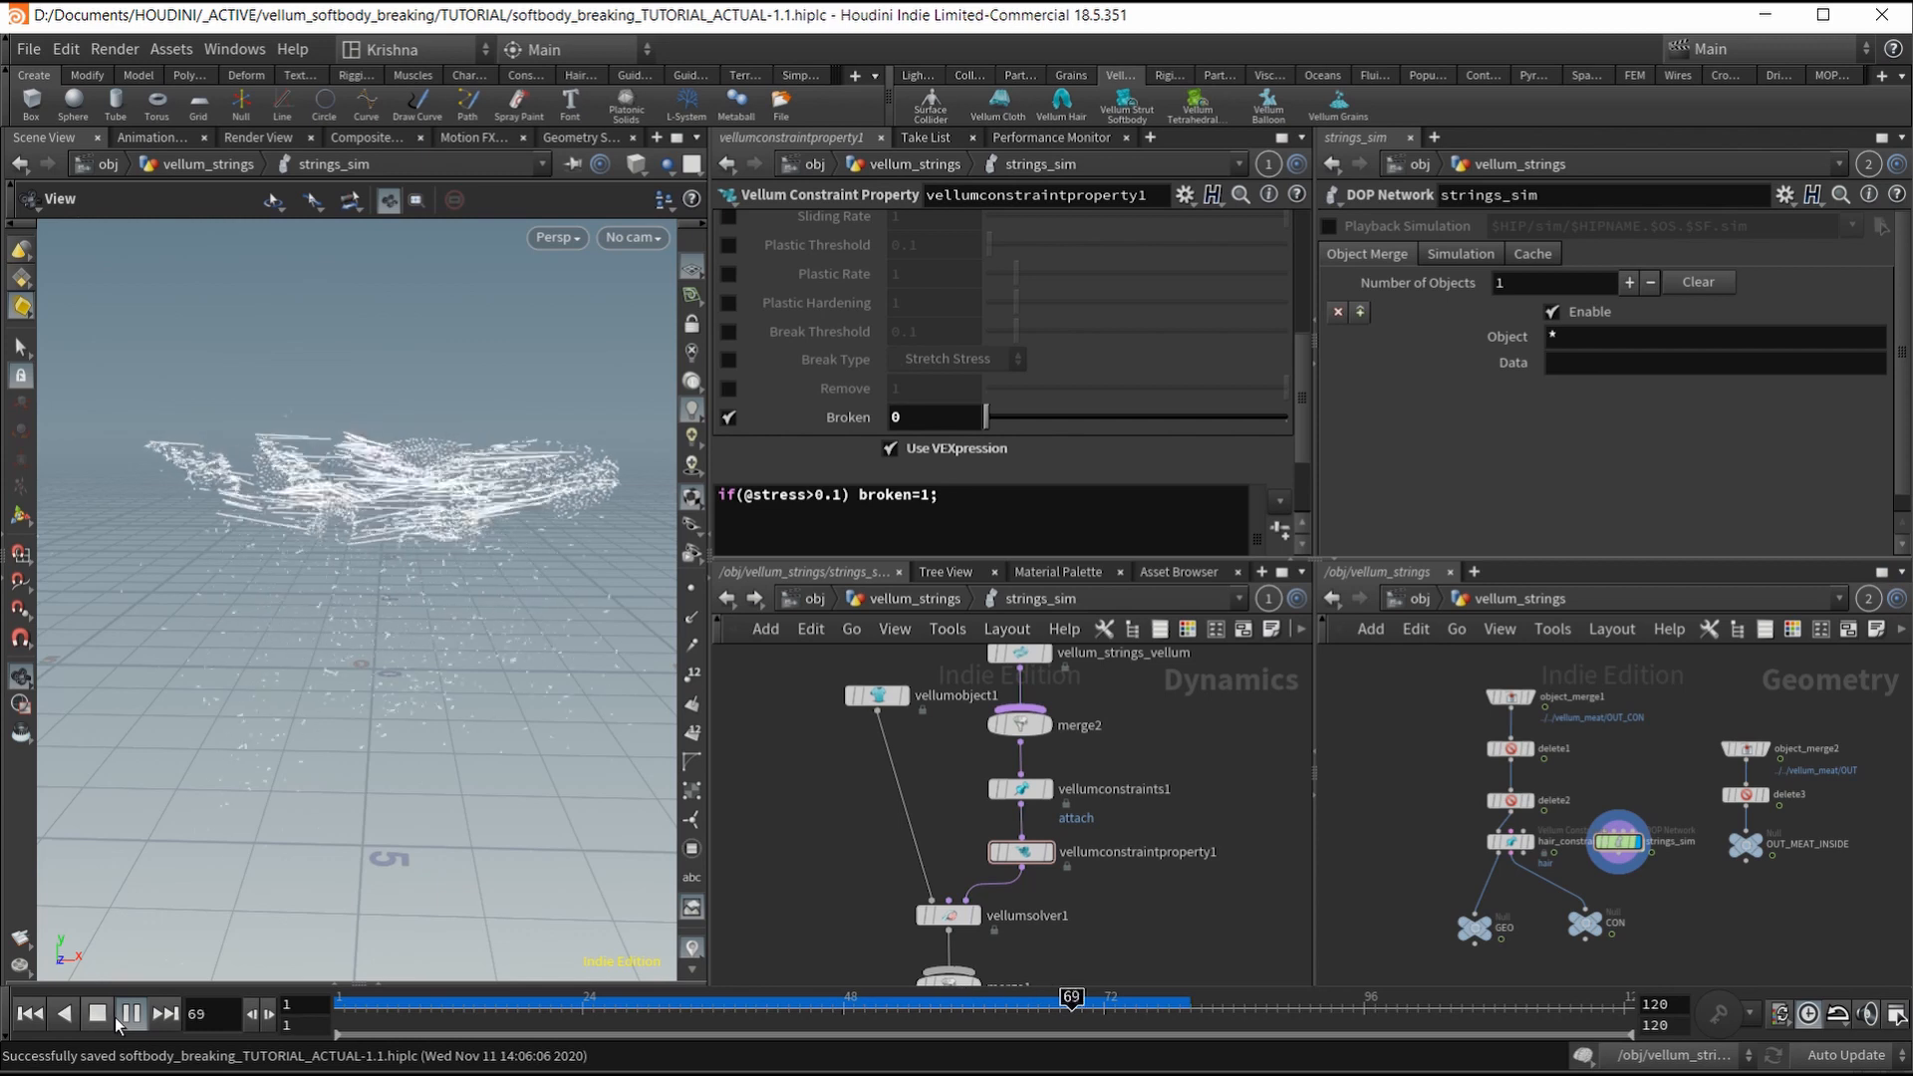
pyautogui.click(116, 1018)
pyautogui.moveTo(1103, 1006); pyautogui.dragTo(324, 1000)
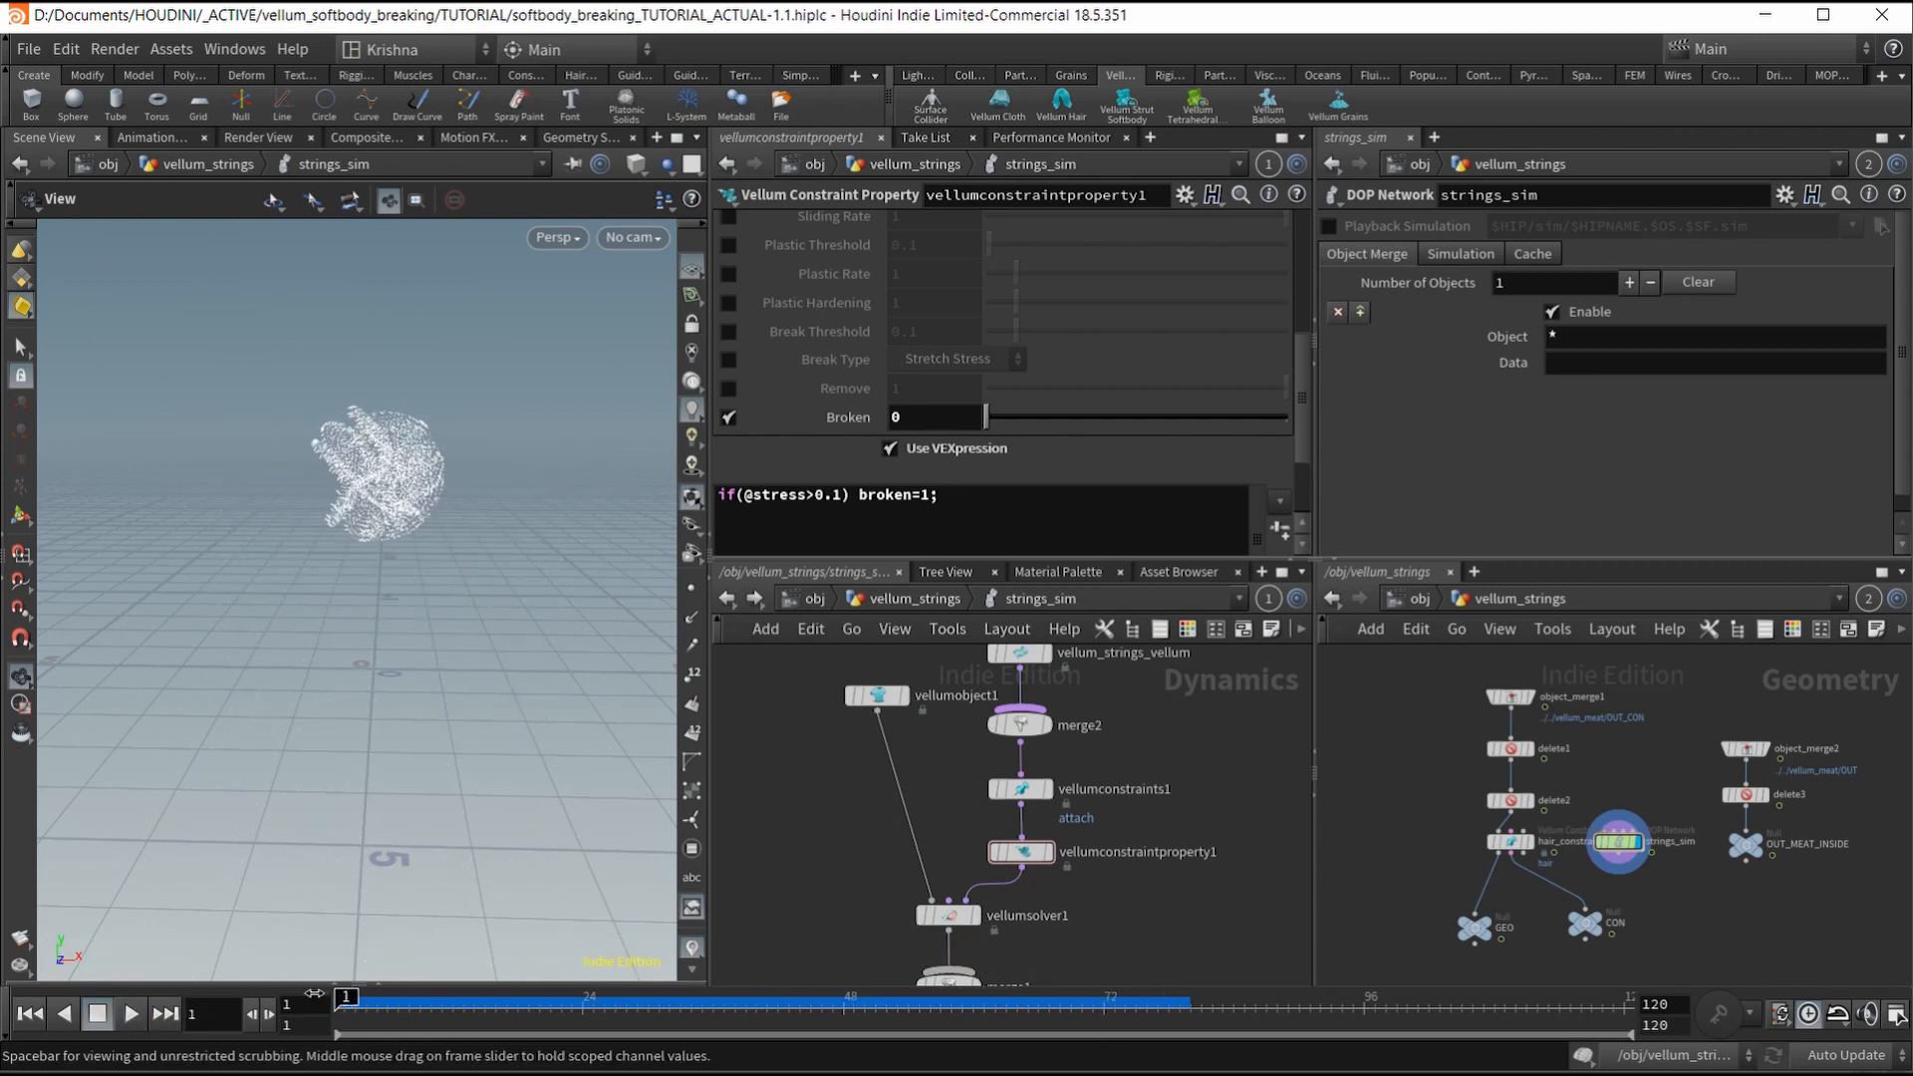
# Step: Set the stress threshold in vellumconstraintproperty1's VEXpression to 0.5
pyautogui.click(844, 511)
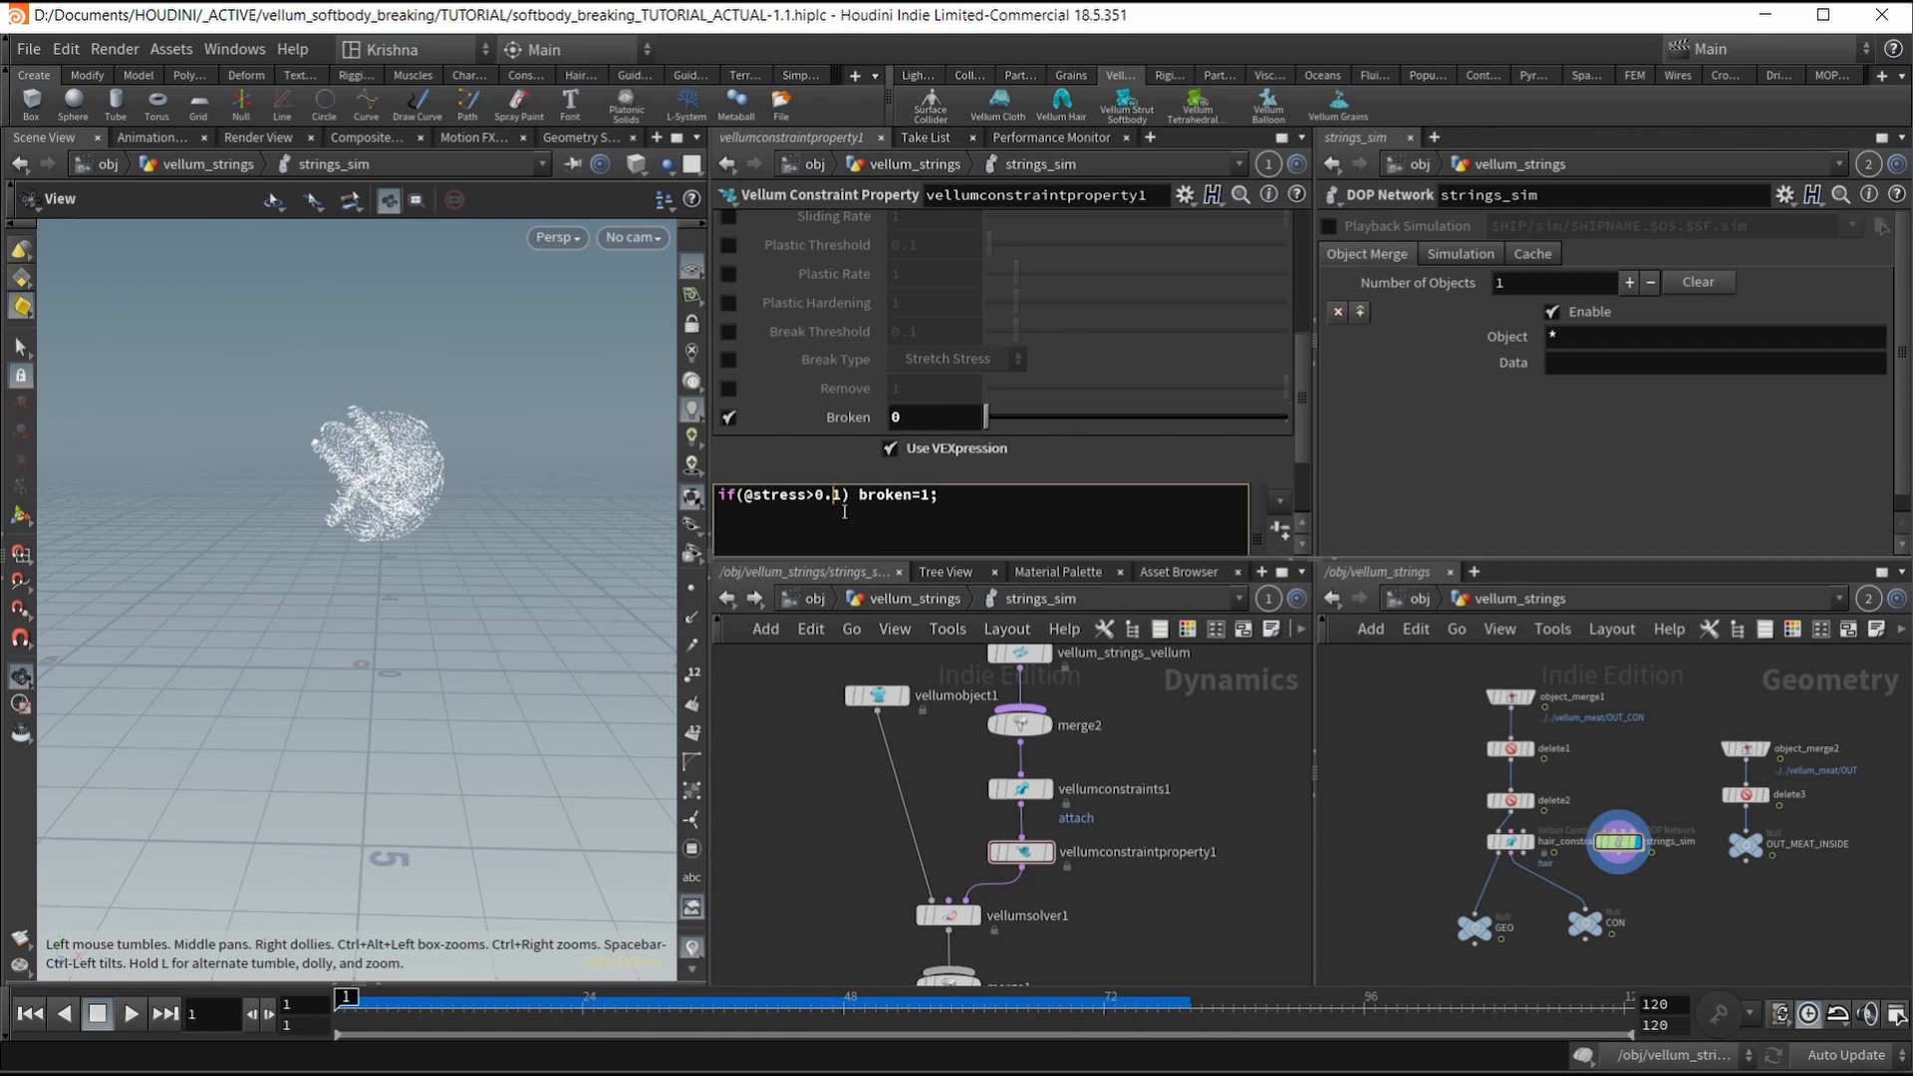
pyautogui.press('Delete')
pyautogui.write('5')
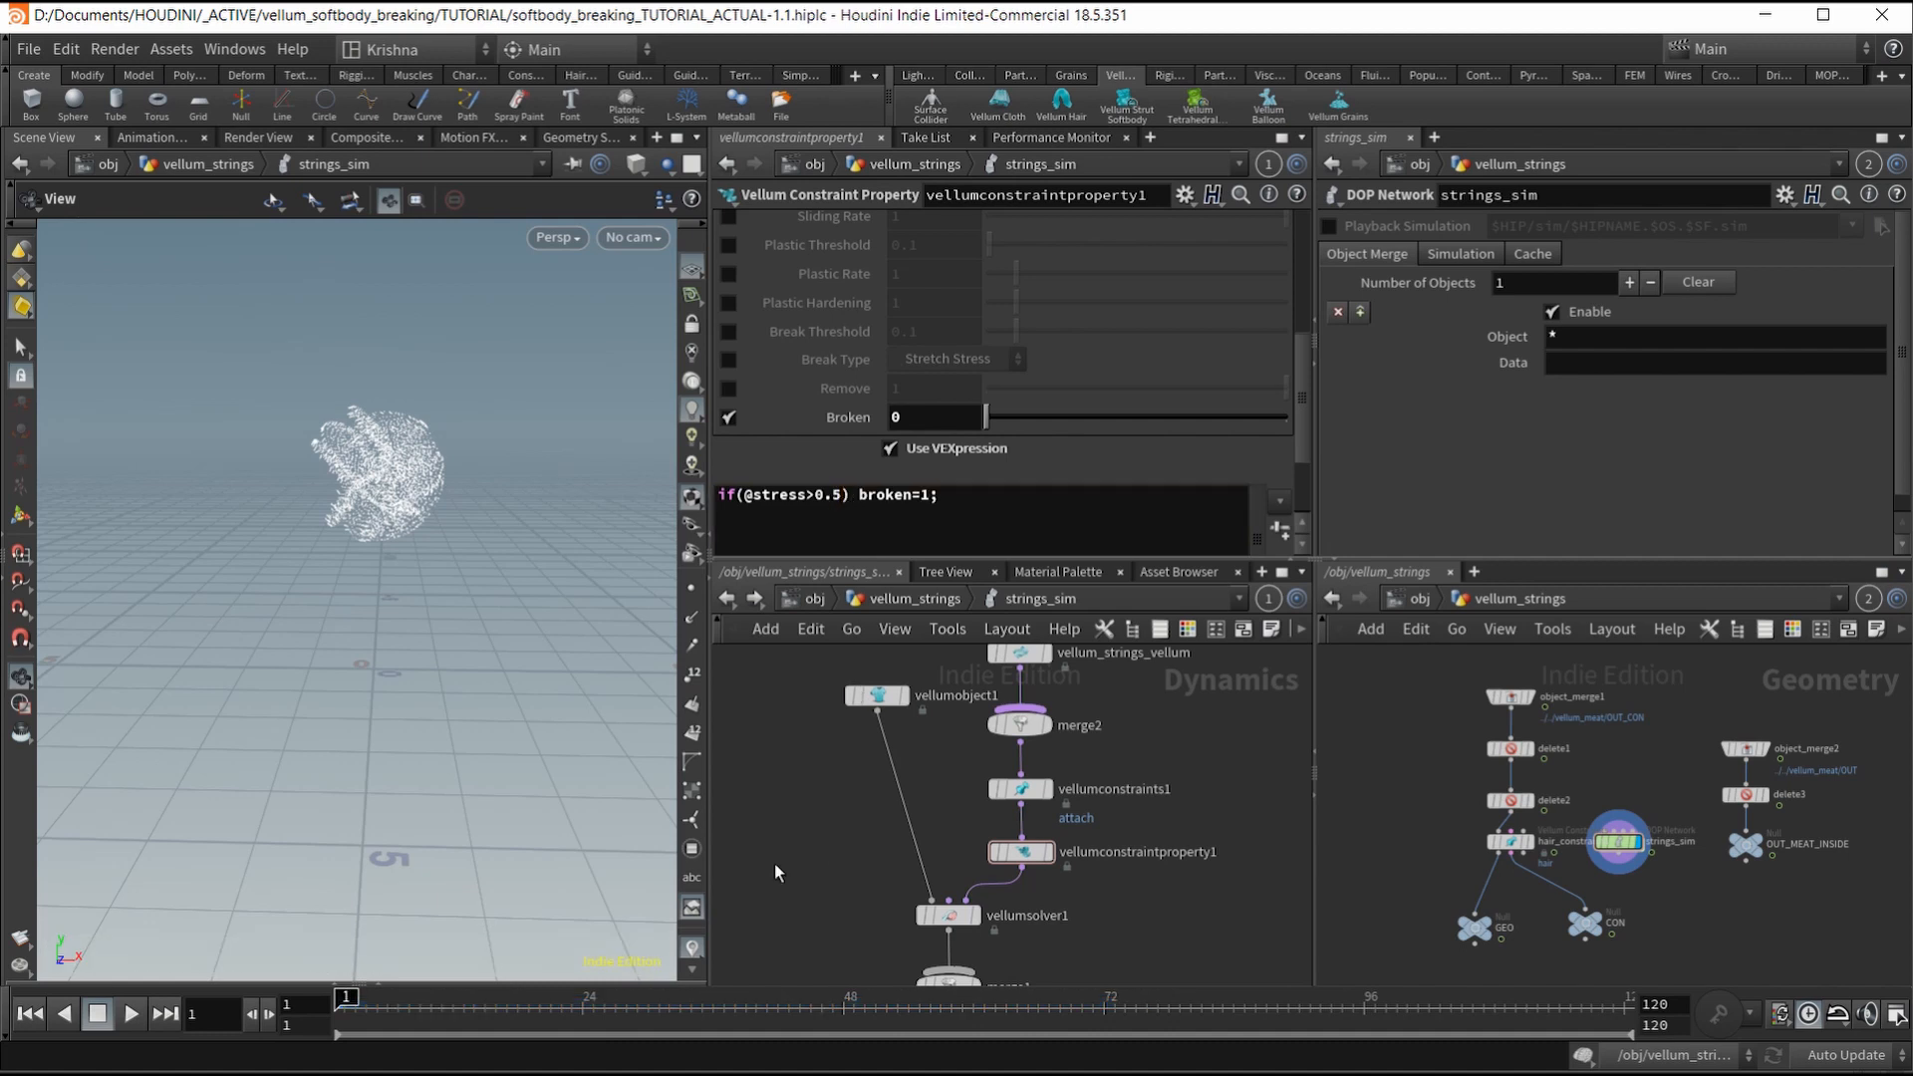
# Step: Go up to the vellum_strings network and place the strings_sim node below the GEO and CON nulls
pyautogui.scroll(-1, 802, 821)
pyautogui.moveTo(986, 845)
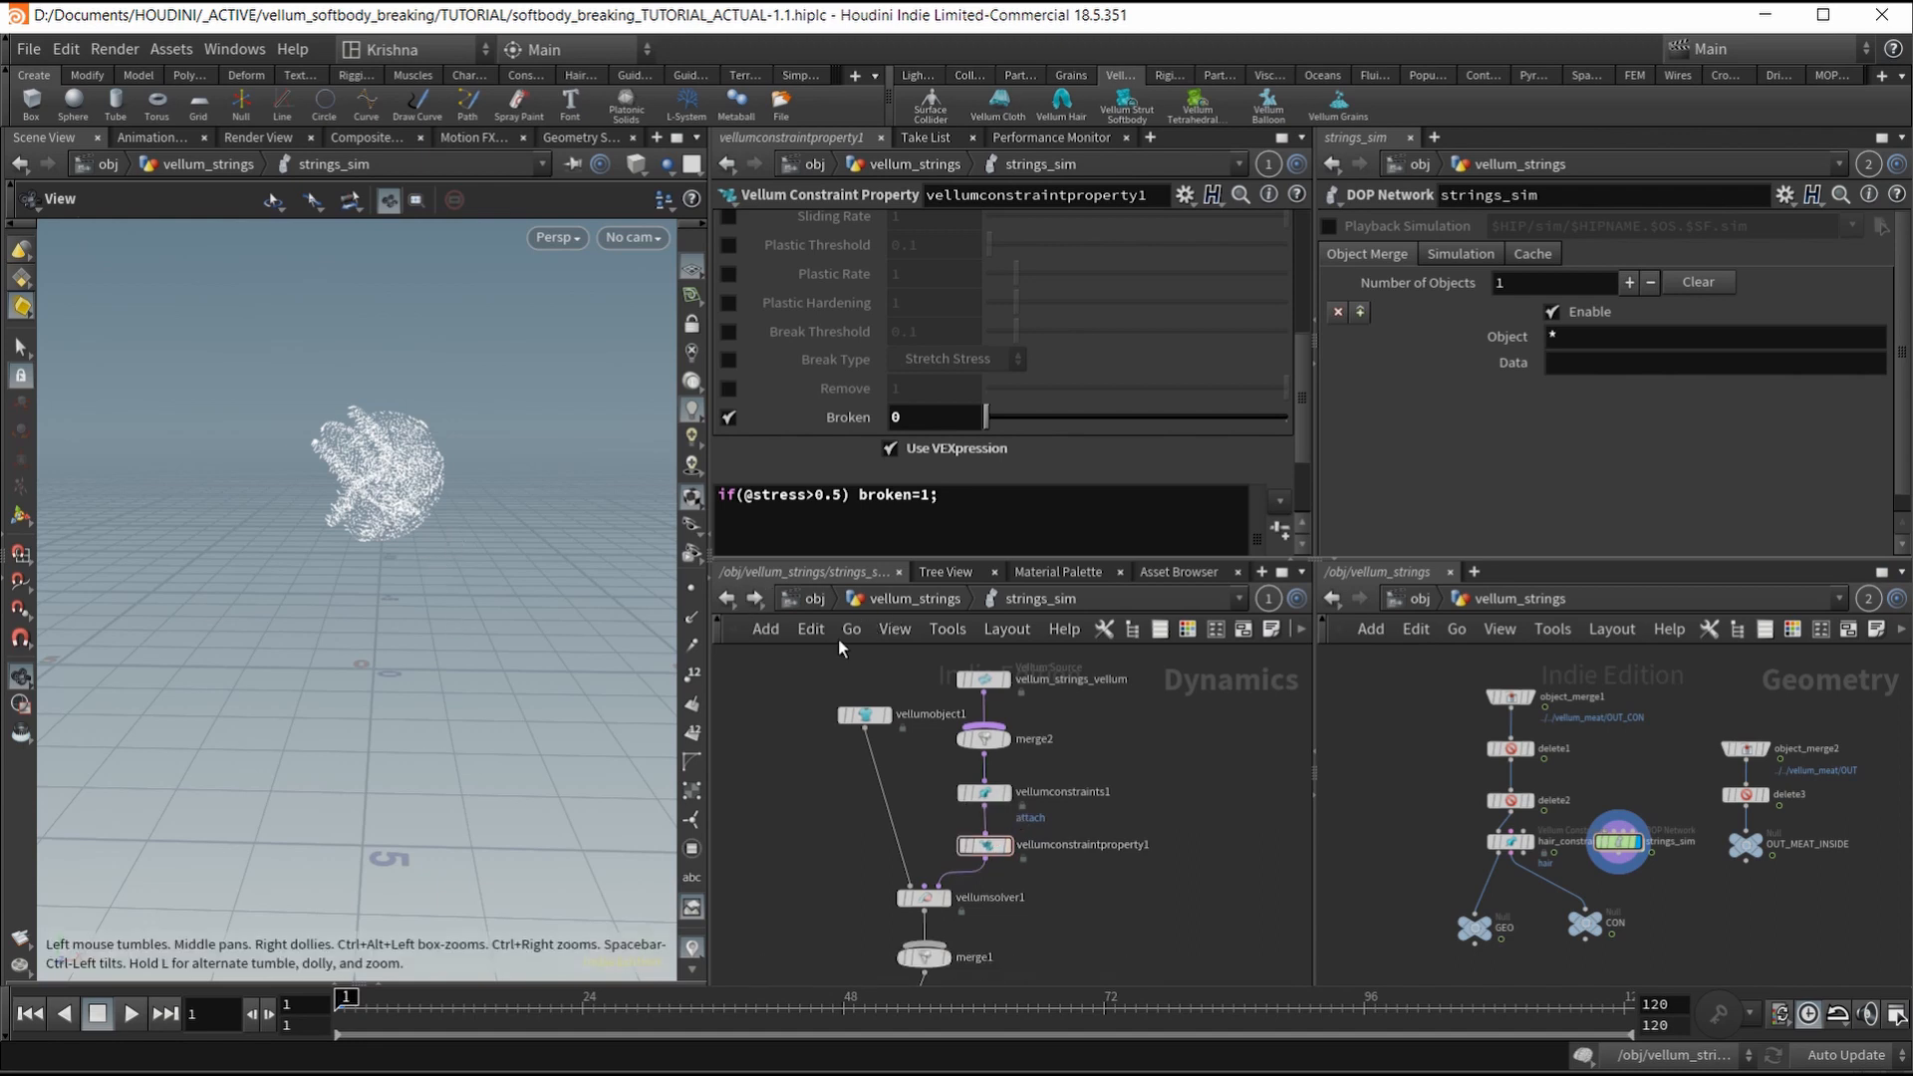
pyautogui.click(879, 603)
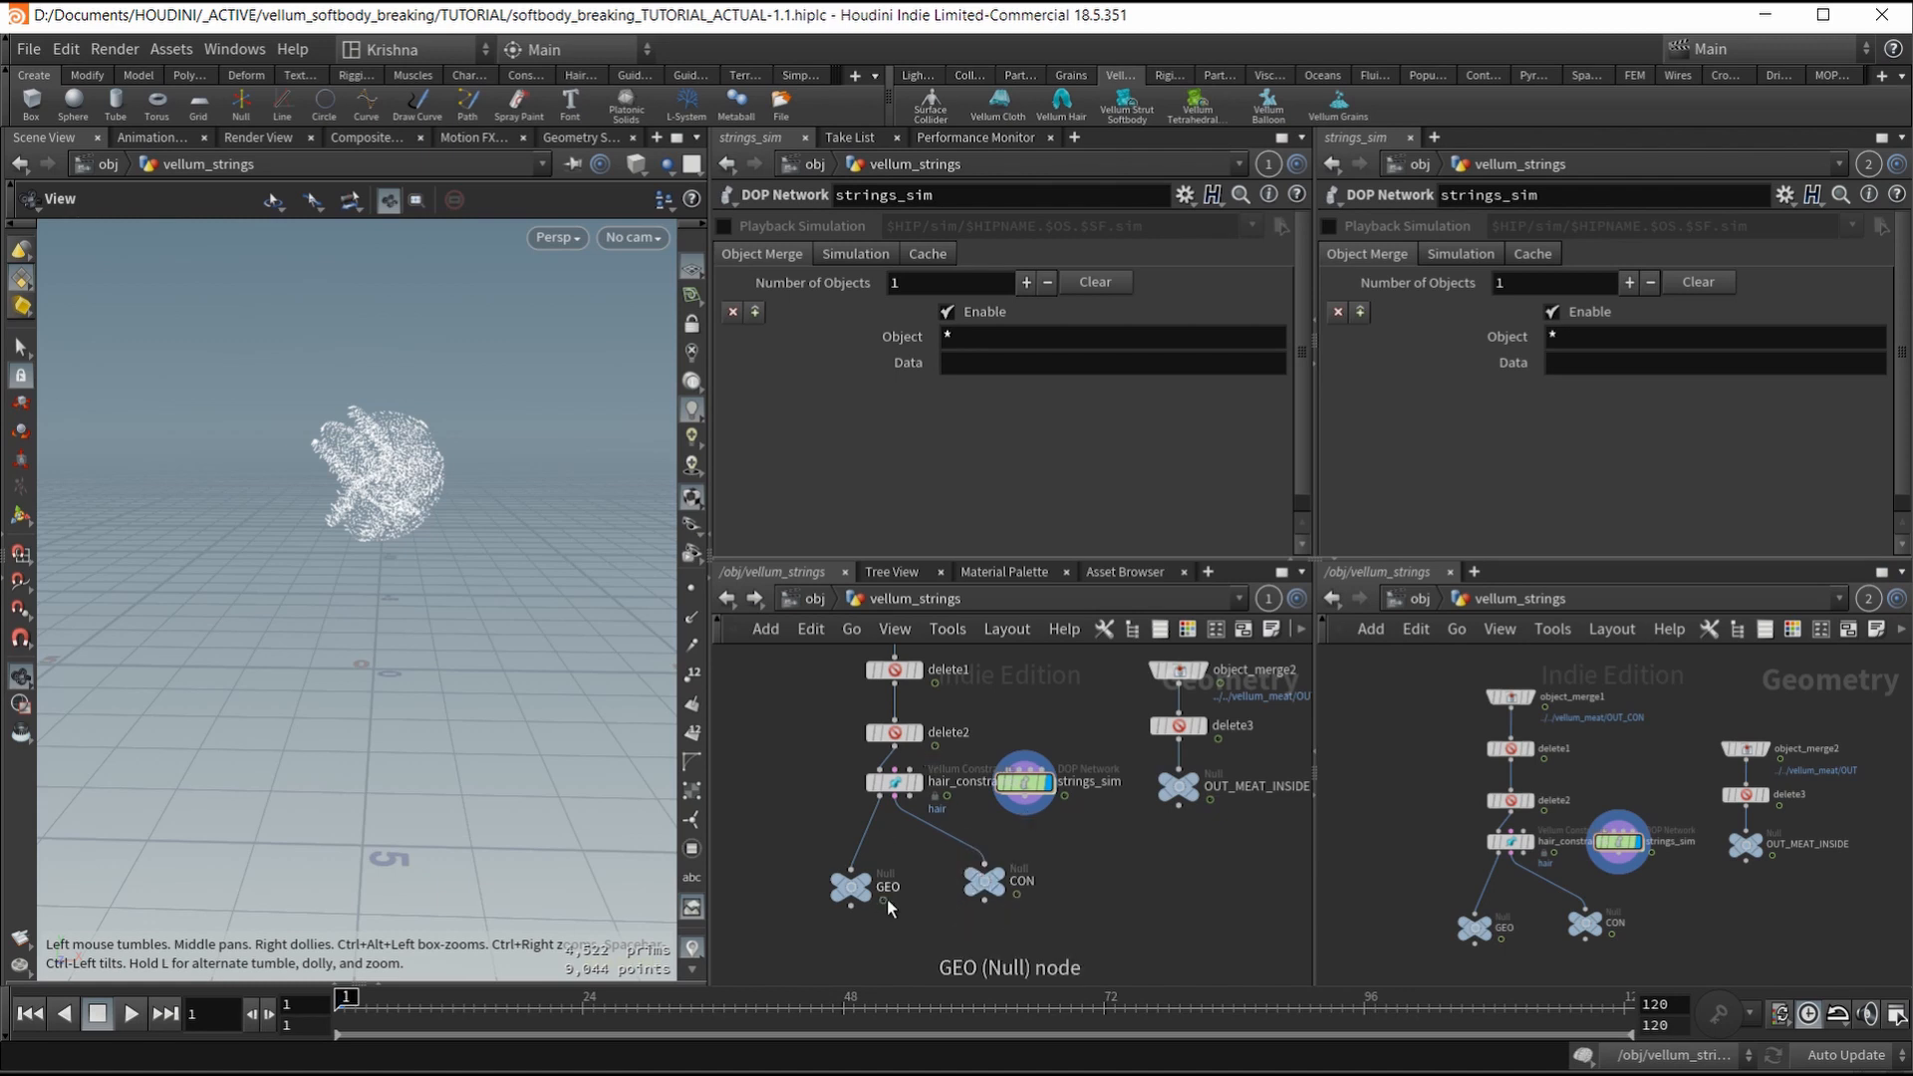
pyautogui.moveTo(1026, 783); pyautogui.dragTo(1123, 850)
pyautogui.scroll(-3, 1064, 849)
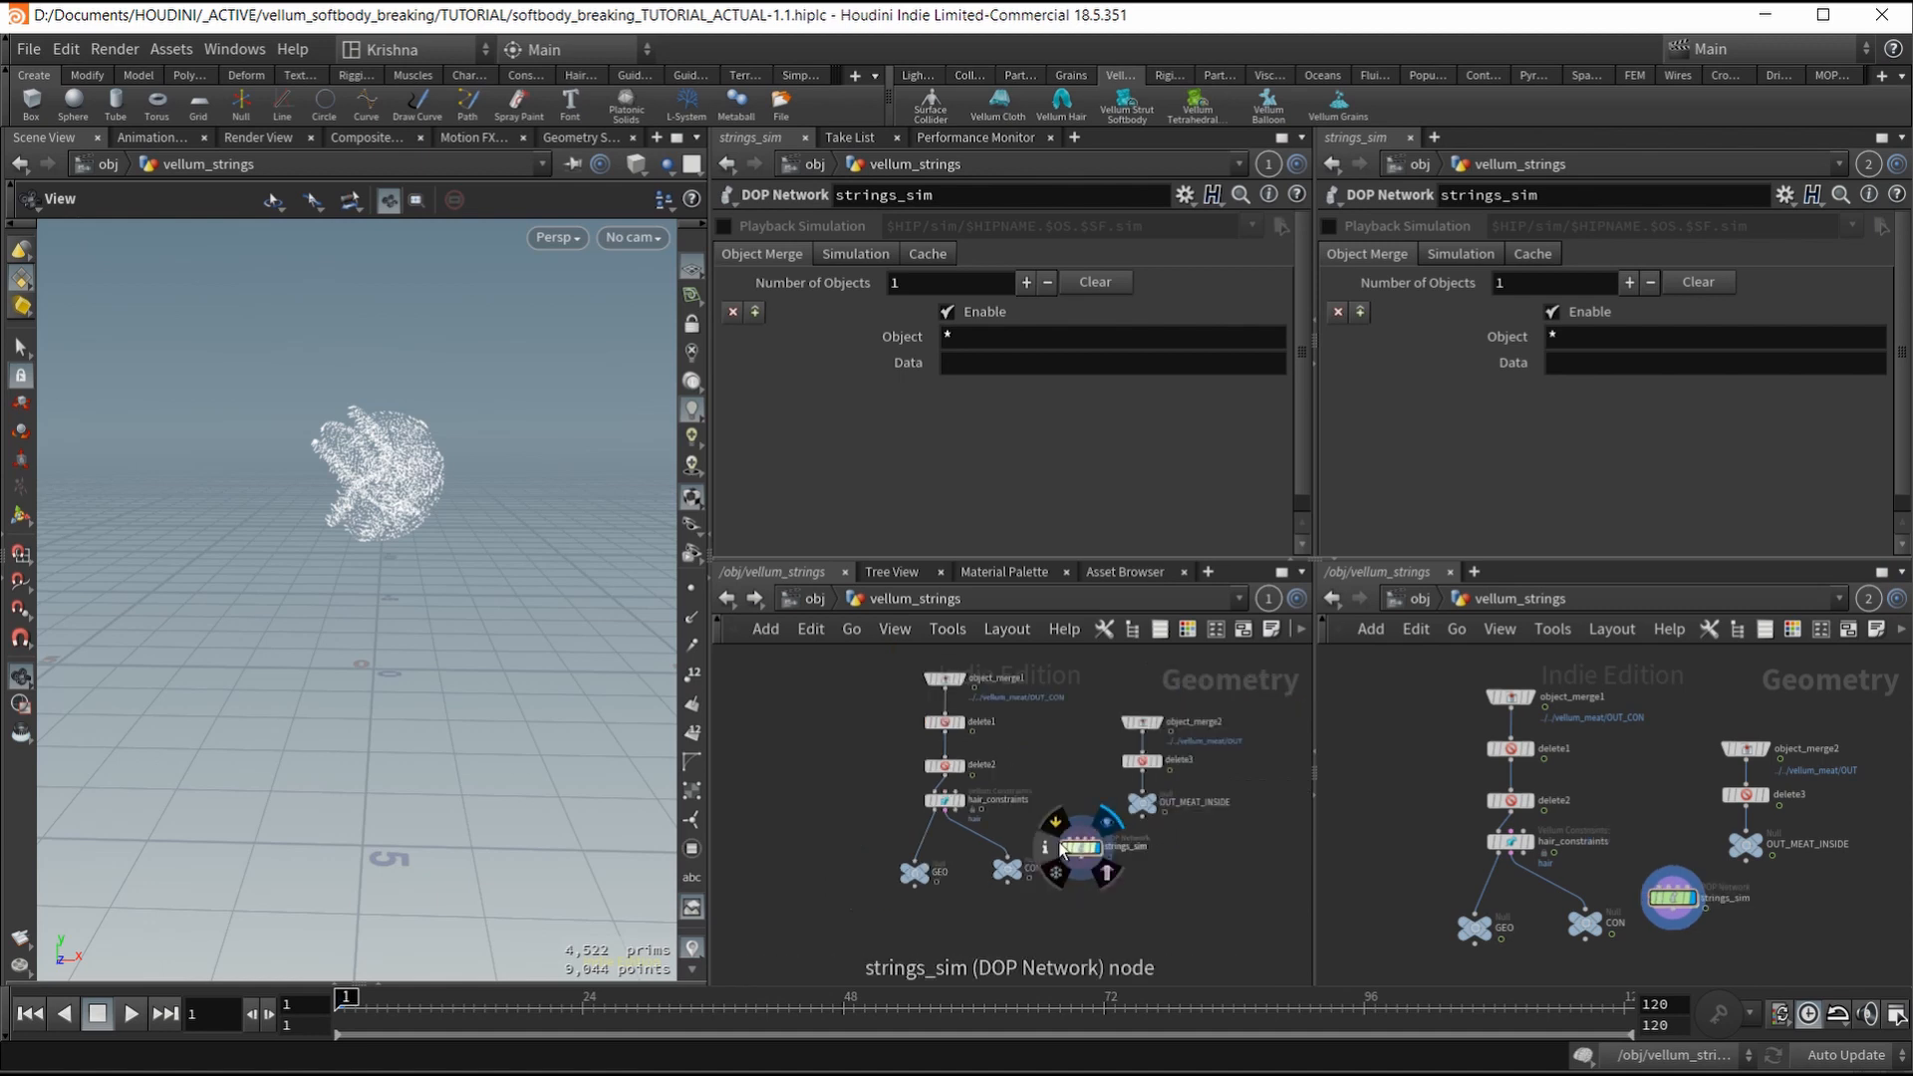
pyautogui.scroll(-2, 1063, 849)
pyautogui.moveTo(1059, 787); pyautogui.dragTo(957, 875)
pyautogui.scroll(2, 981, 884)
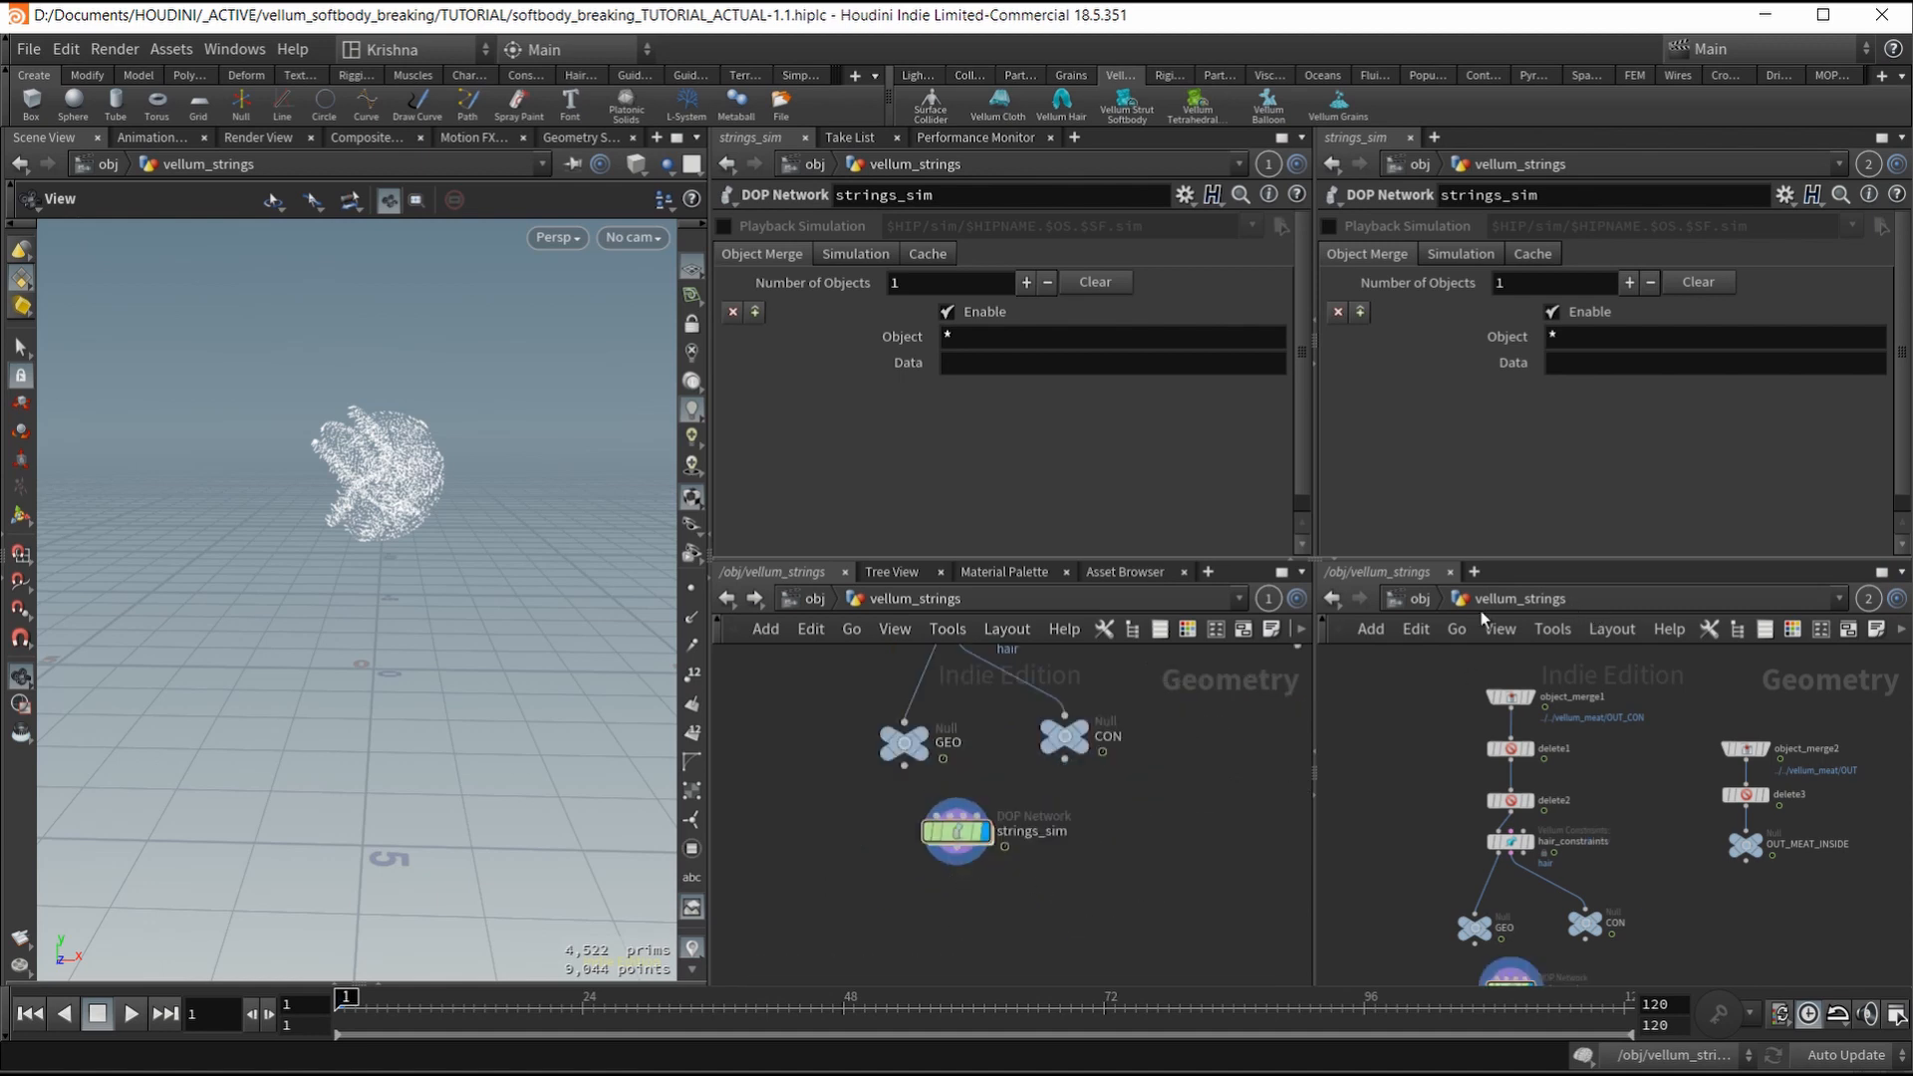
# Step: Copy all six nodes from hair_vellum into vellum_strings below strings_sim and show the pasted import_geometry node's DOP paths
pyautogui.click(1406, 600)
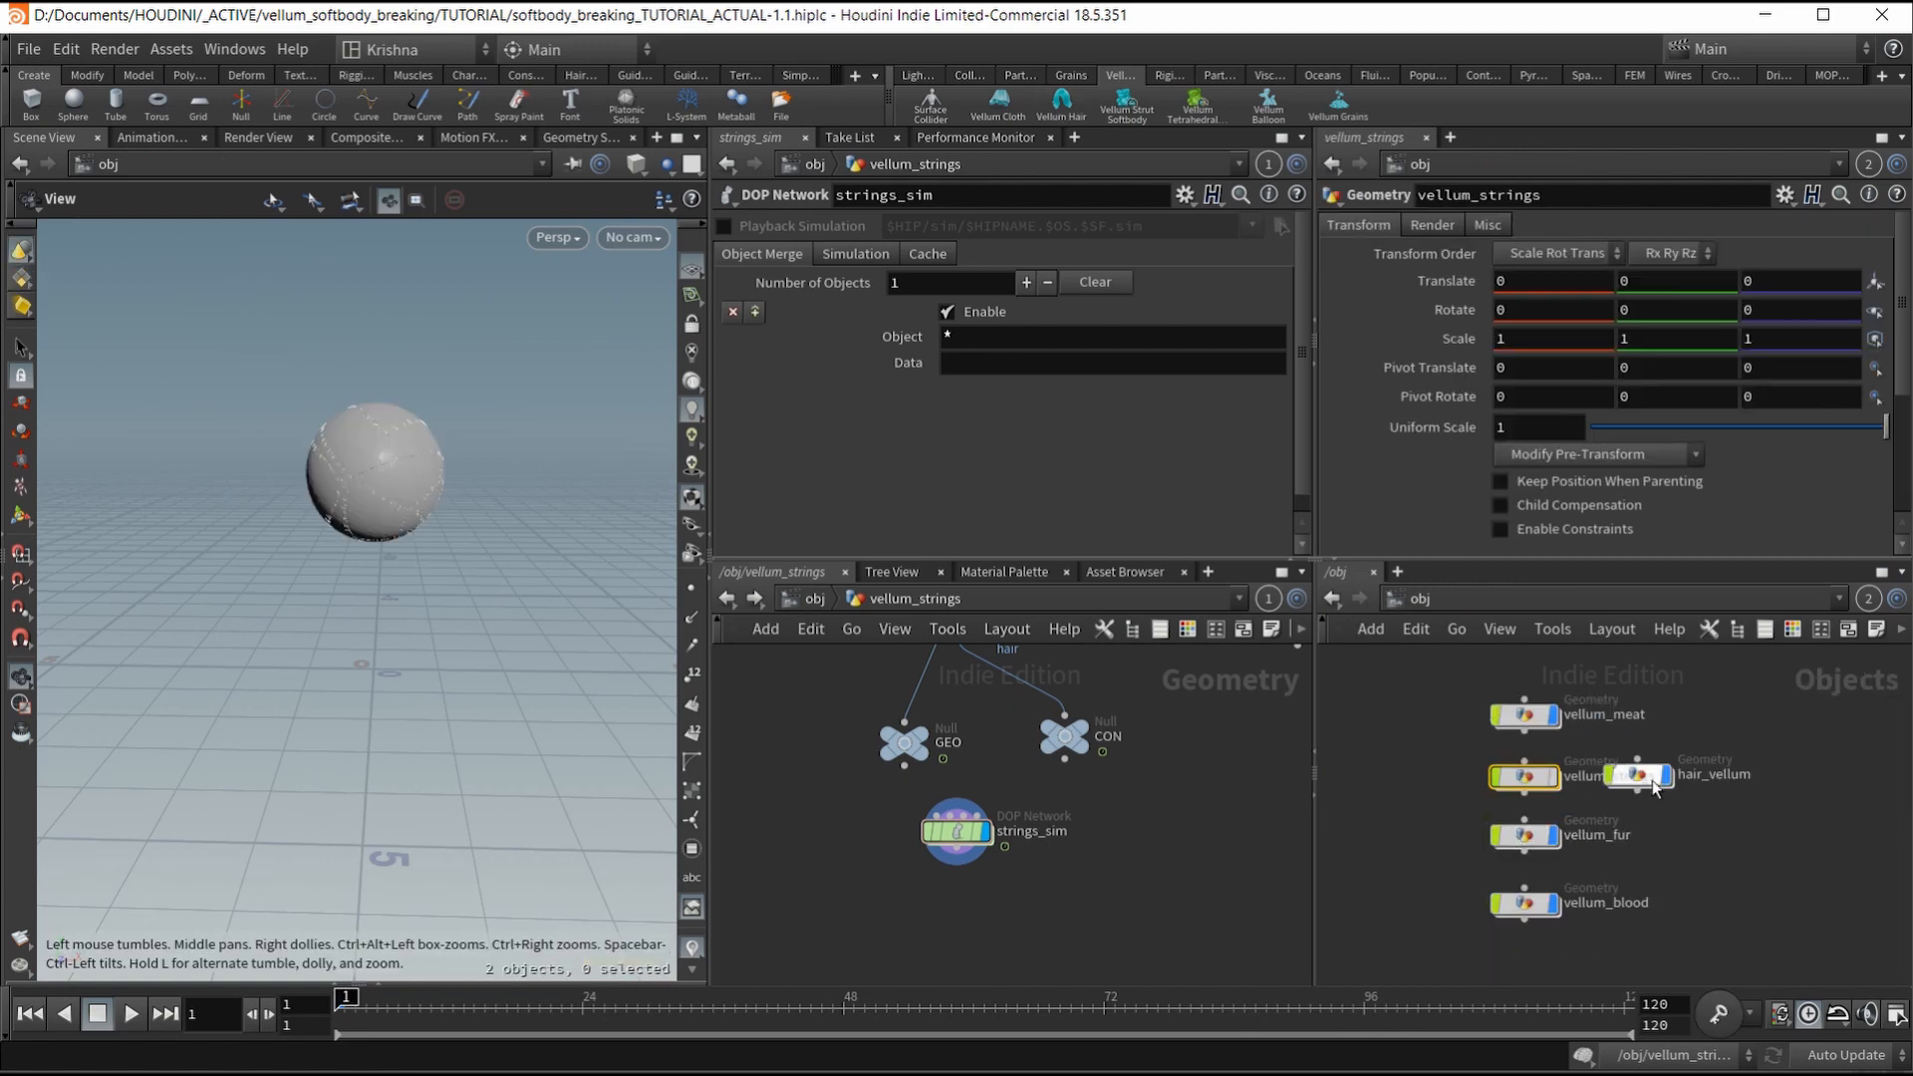
pyautogui.doubleClick(1637, 775)
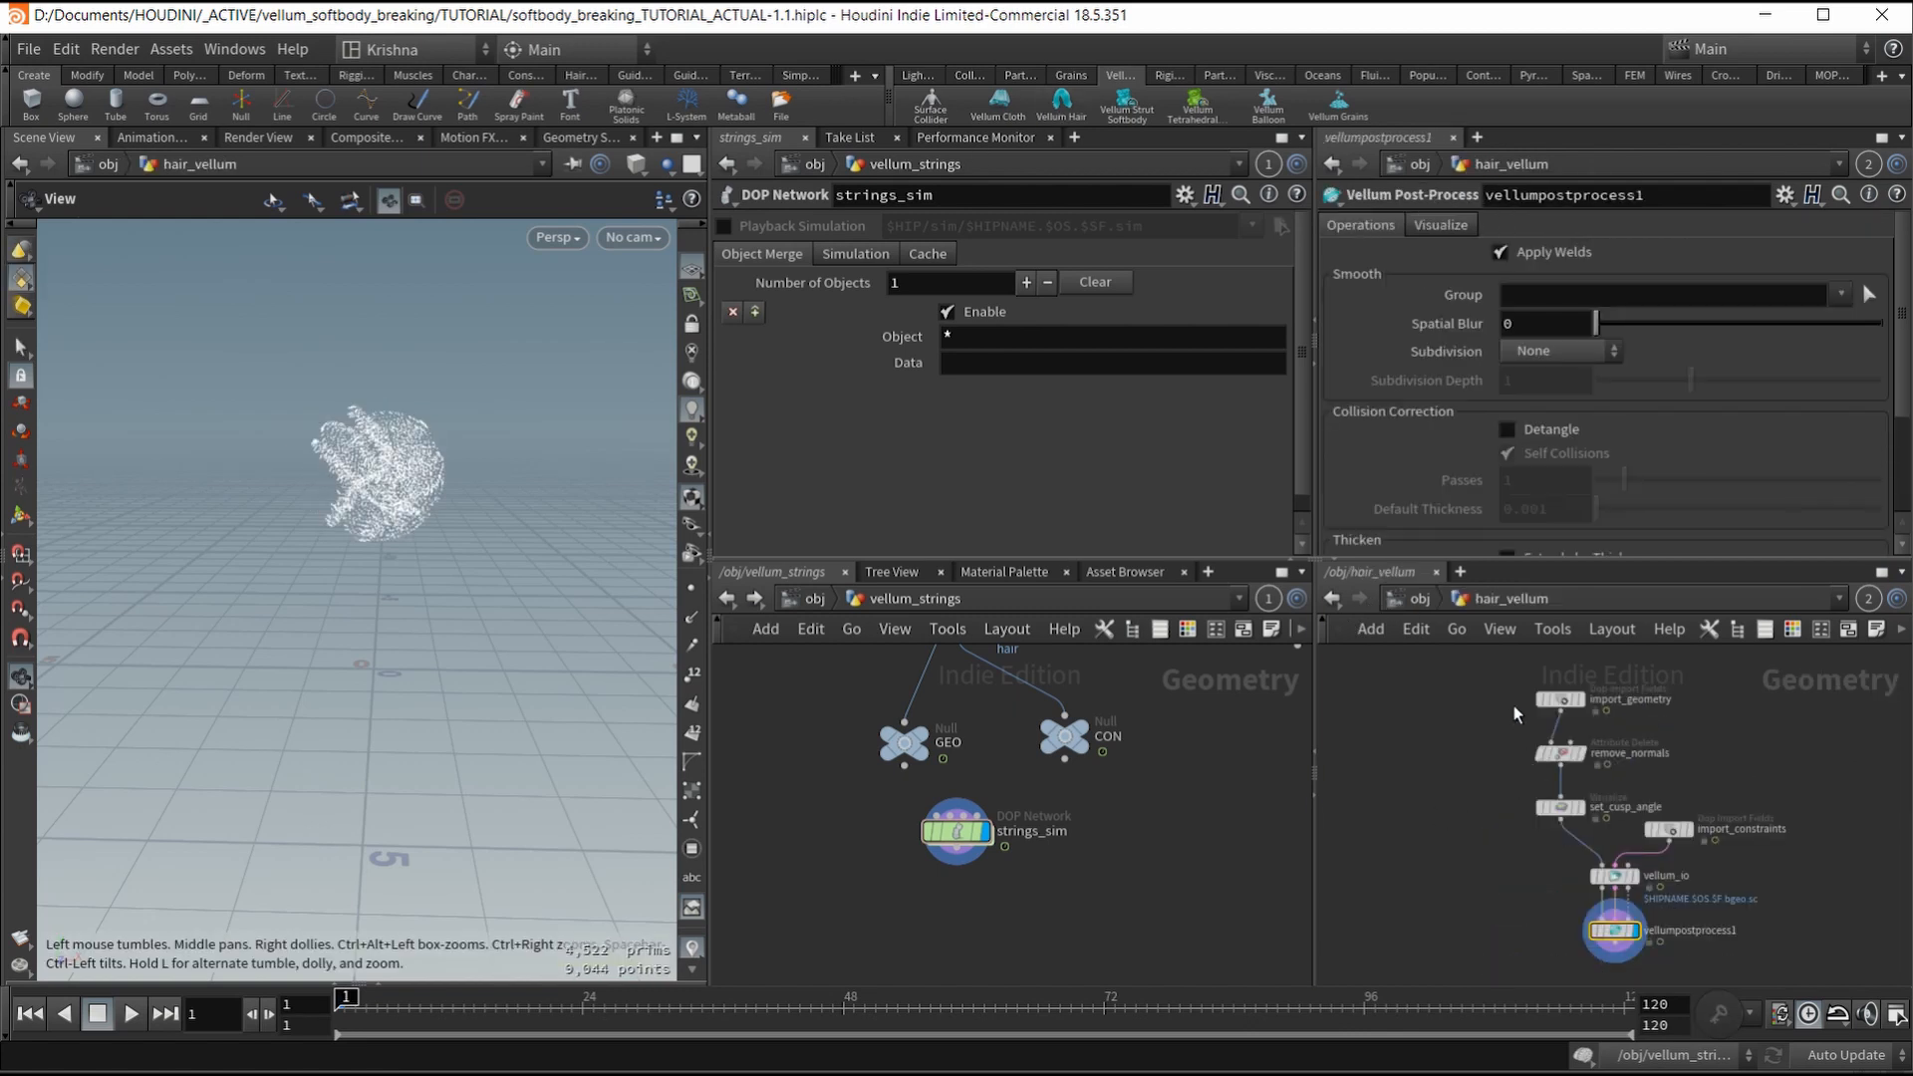
pyautogui.moveTo(1513, 703); pyautogui.dragTo(1729, 944)
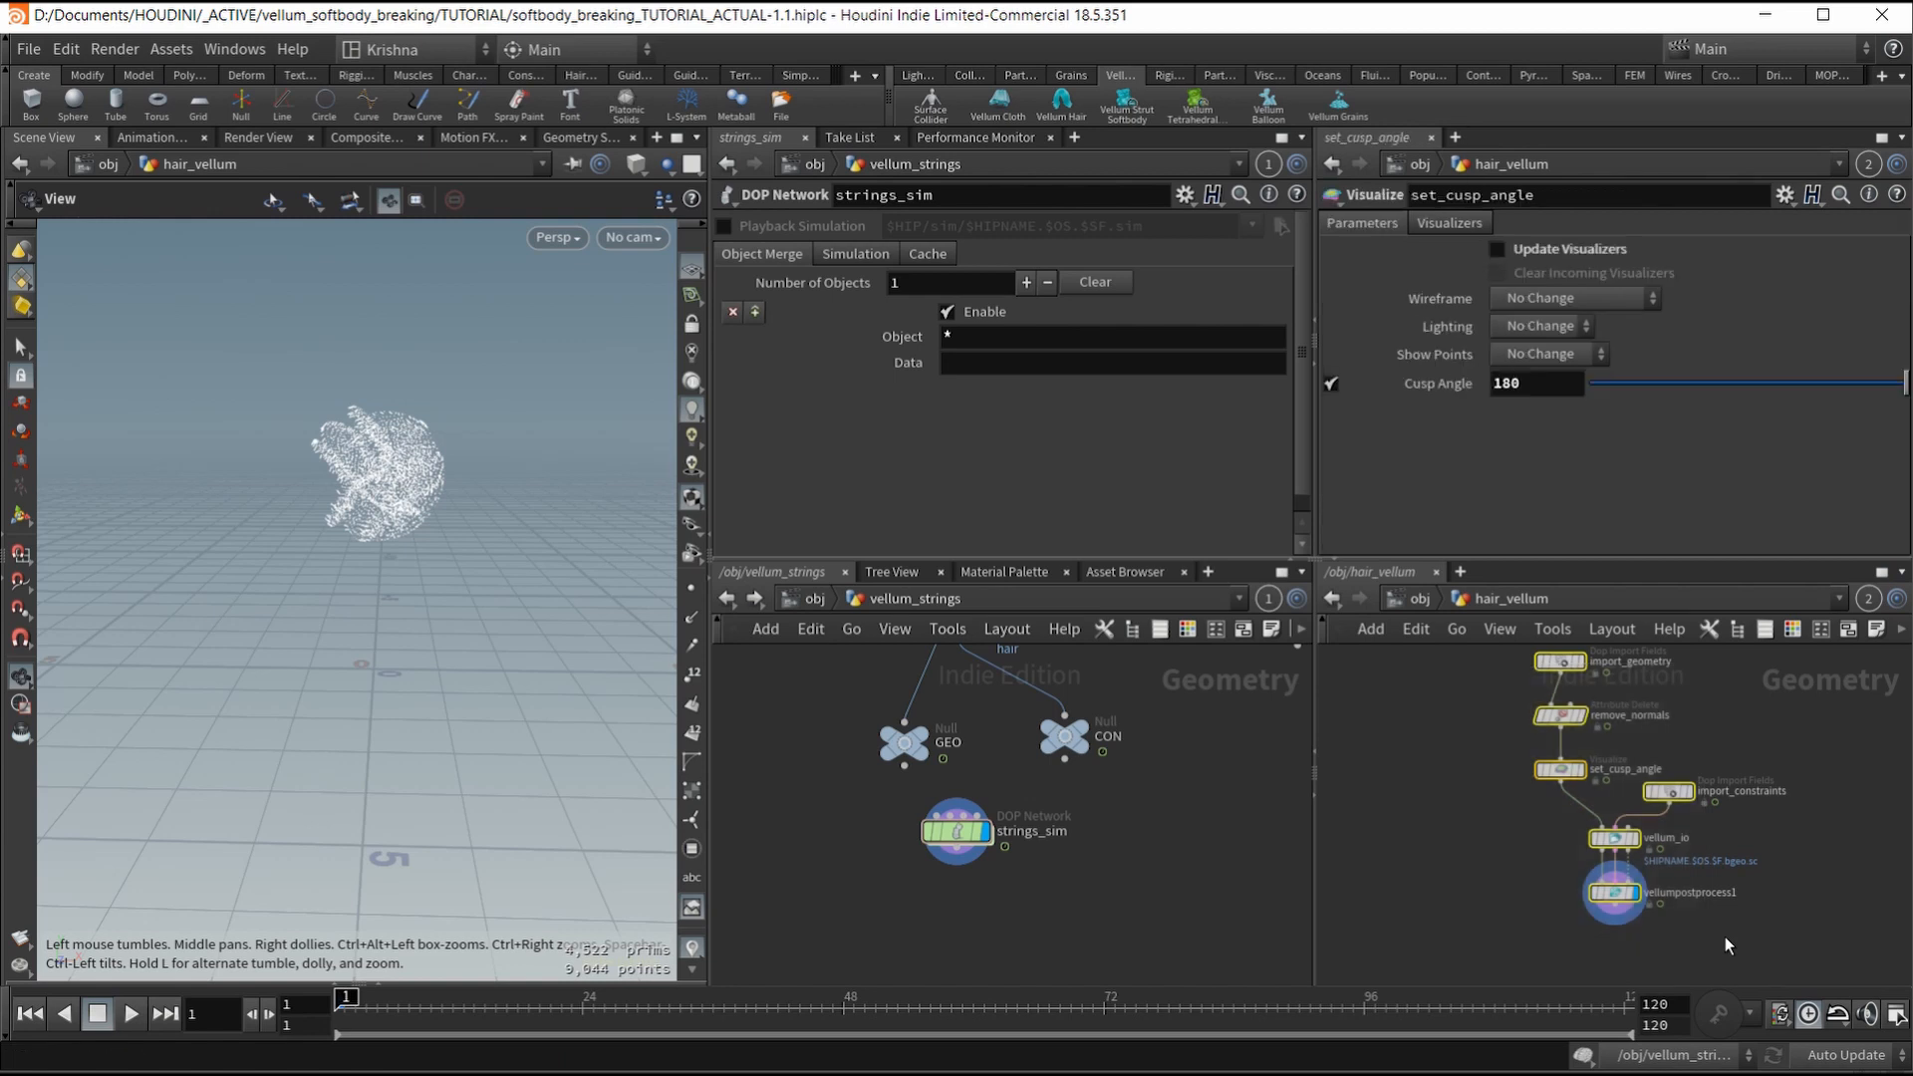
pyautogui.hotkey('ctrl', 'c')
pyautogui.click(987, 941)
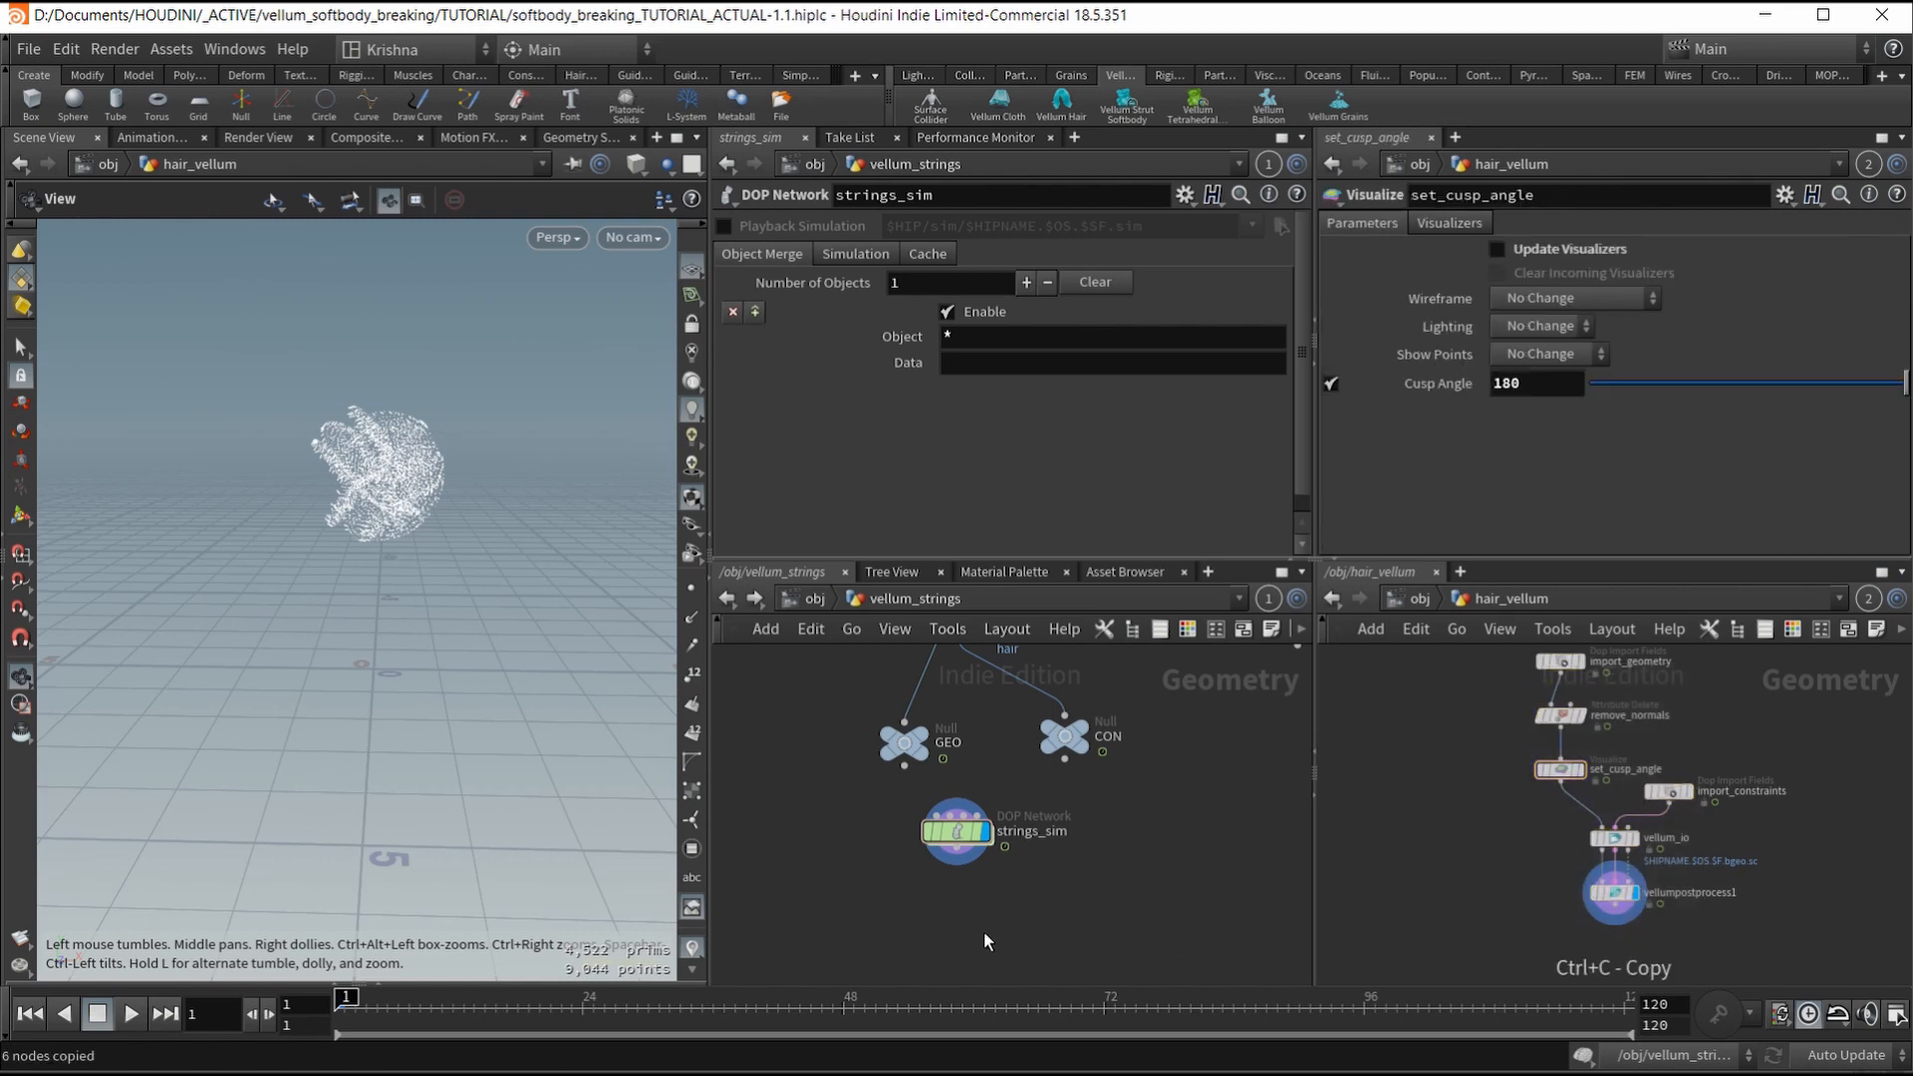
pyautogui.hotkey('ctrl', 'v')
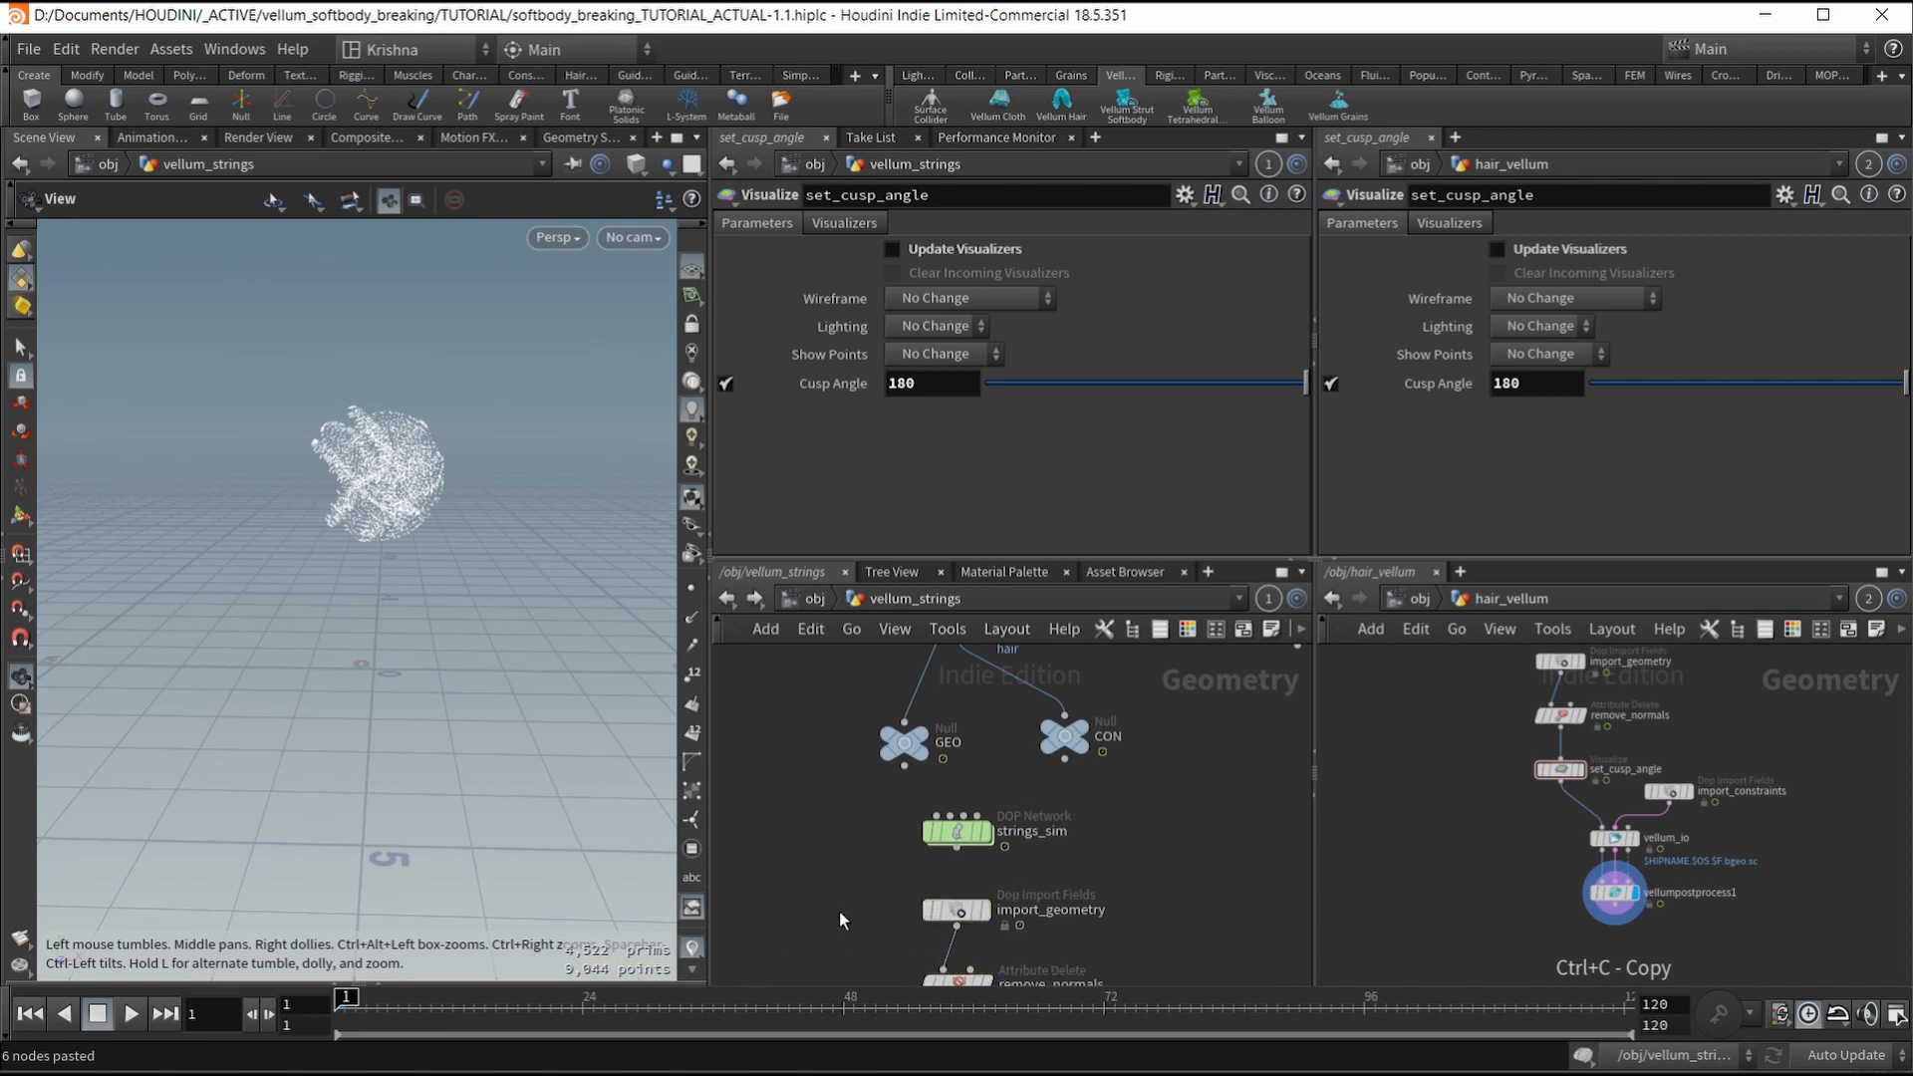
pyautogui.click(958, 916)
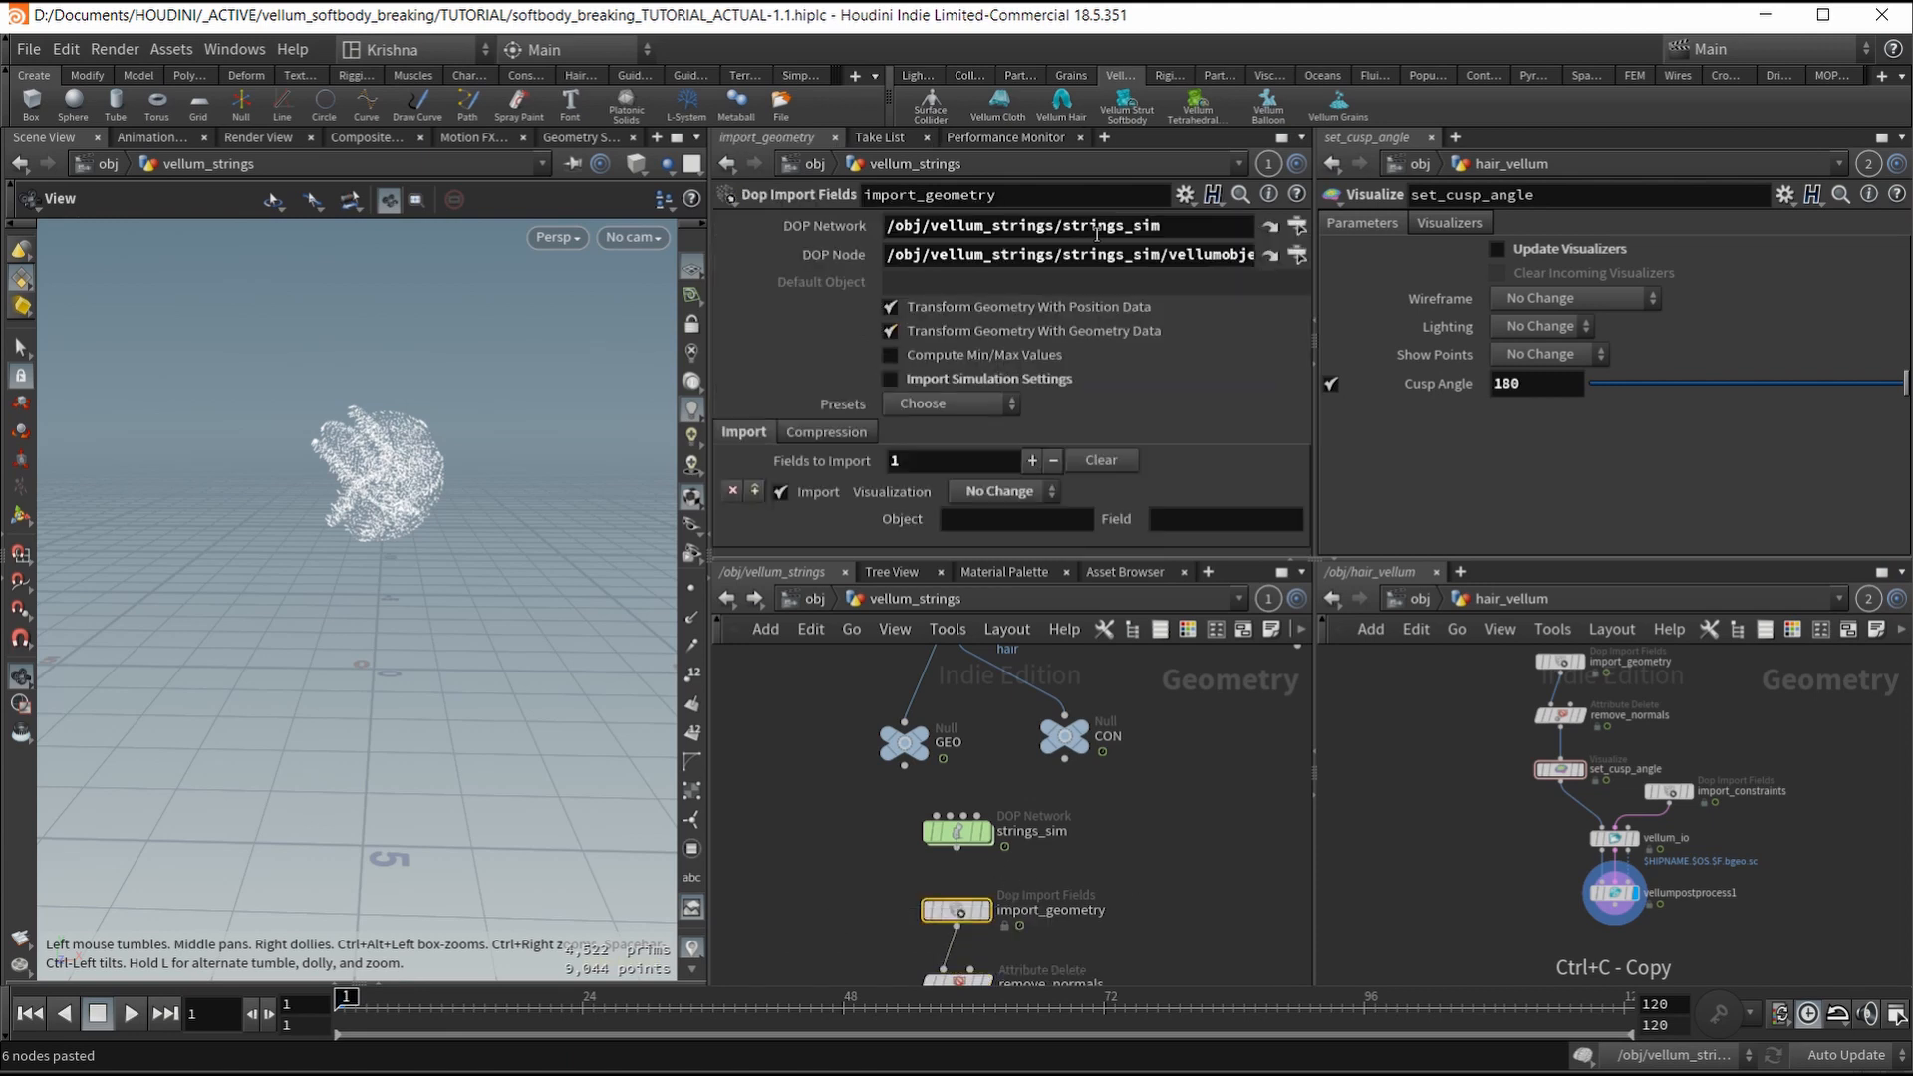
# Step: On the pasted vellumpostprocess1 node, disable Apply Welds and set Subdivision to Catmull-Clark
pyautogui.scroll(-4, 964, 884)
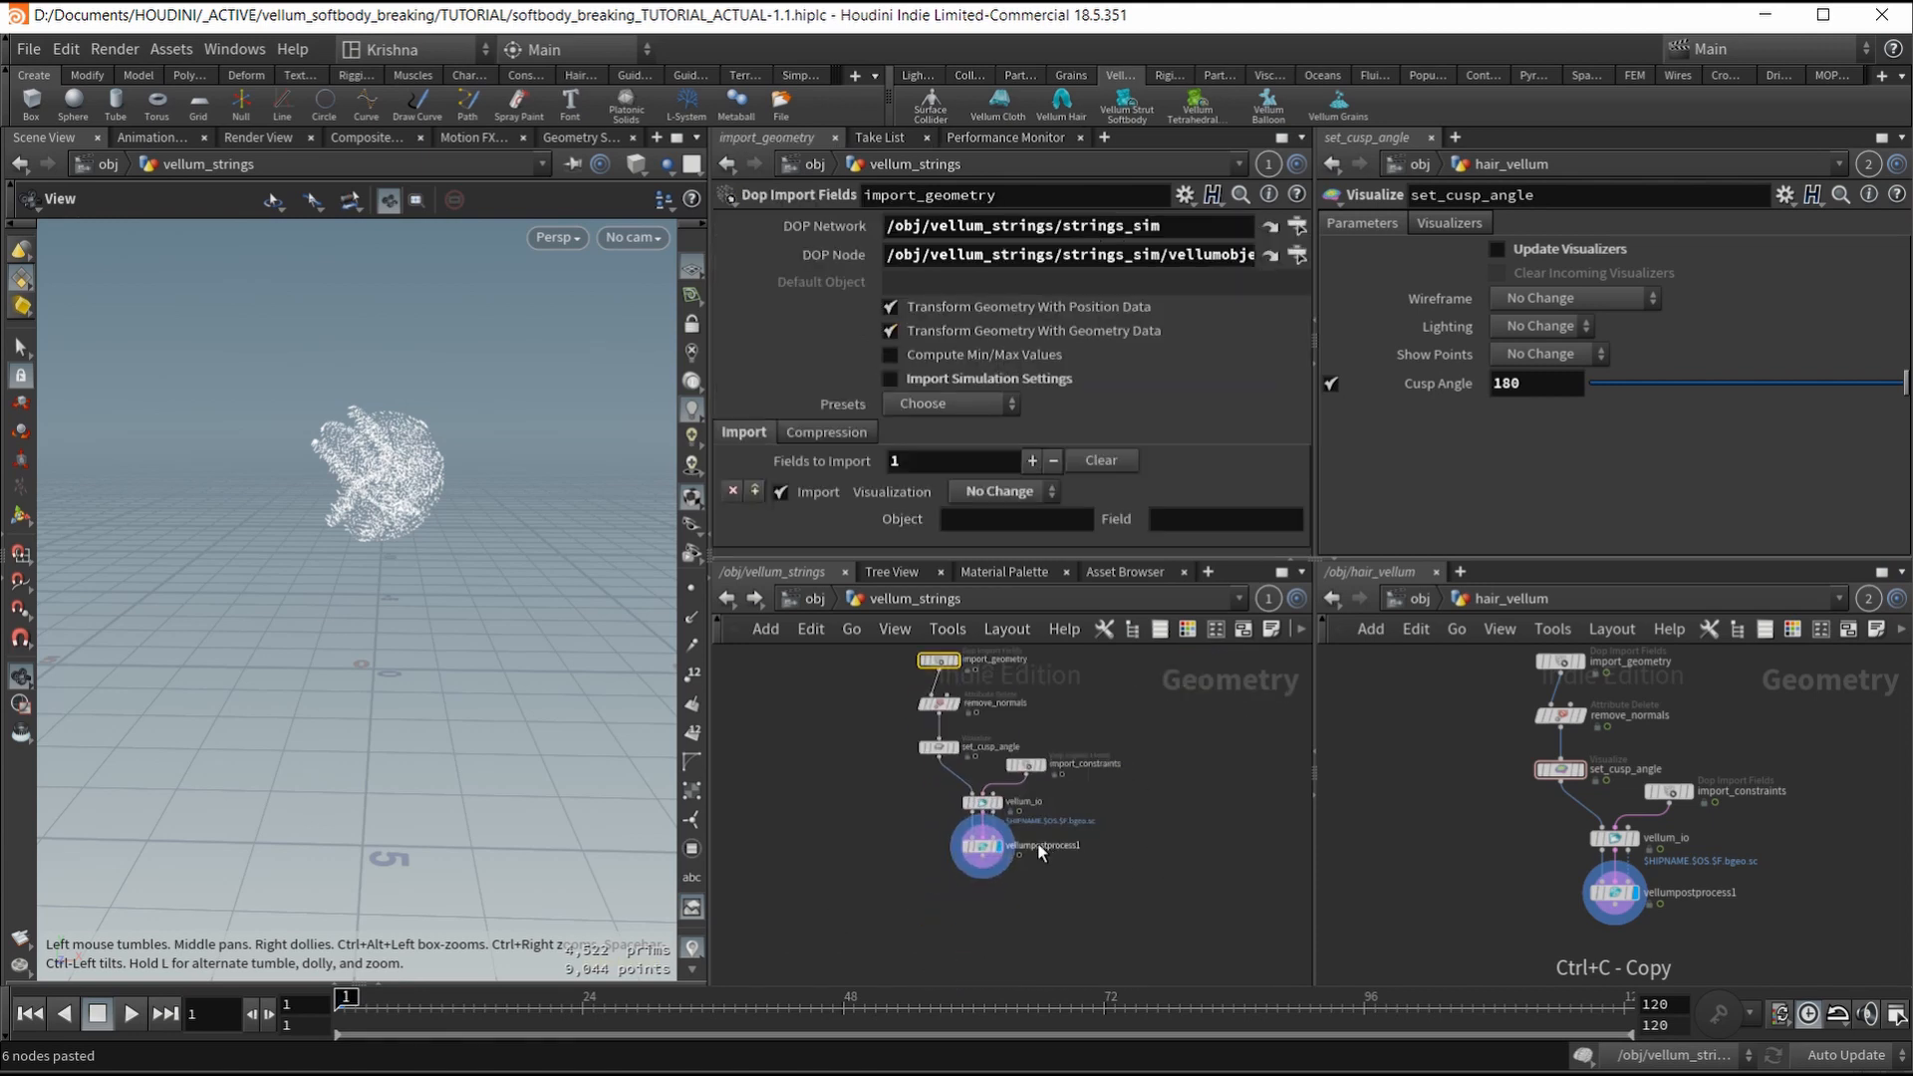
pyautogui.click(984, 844)
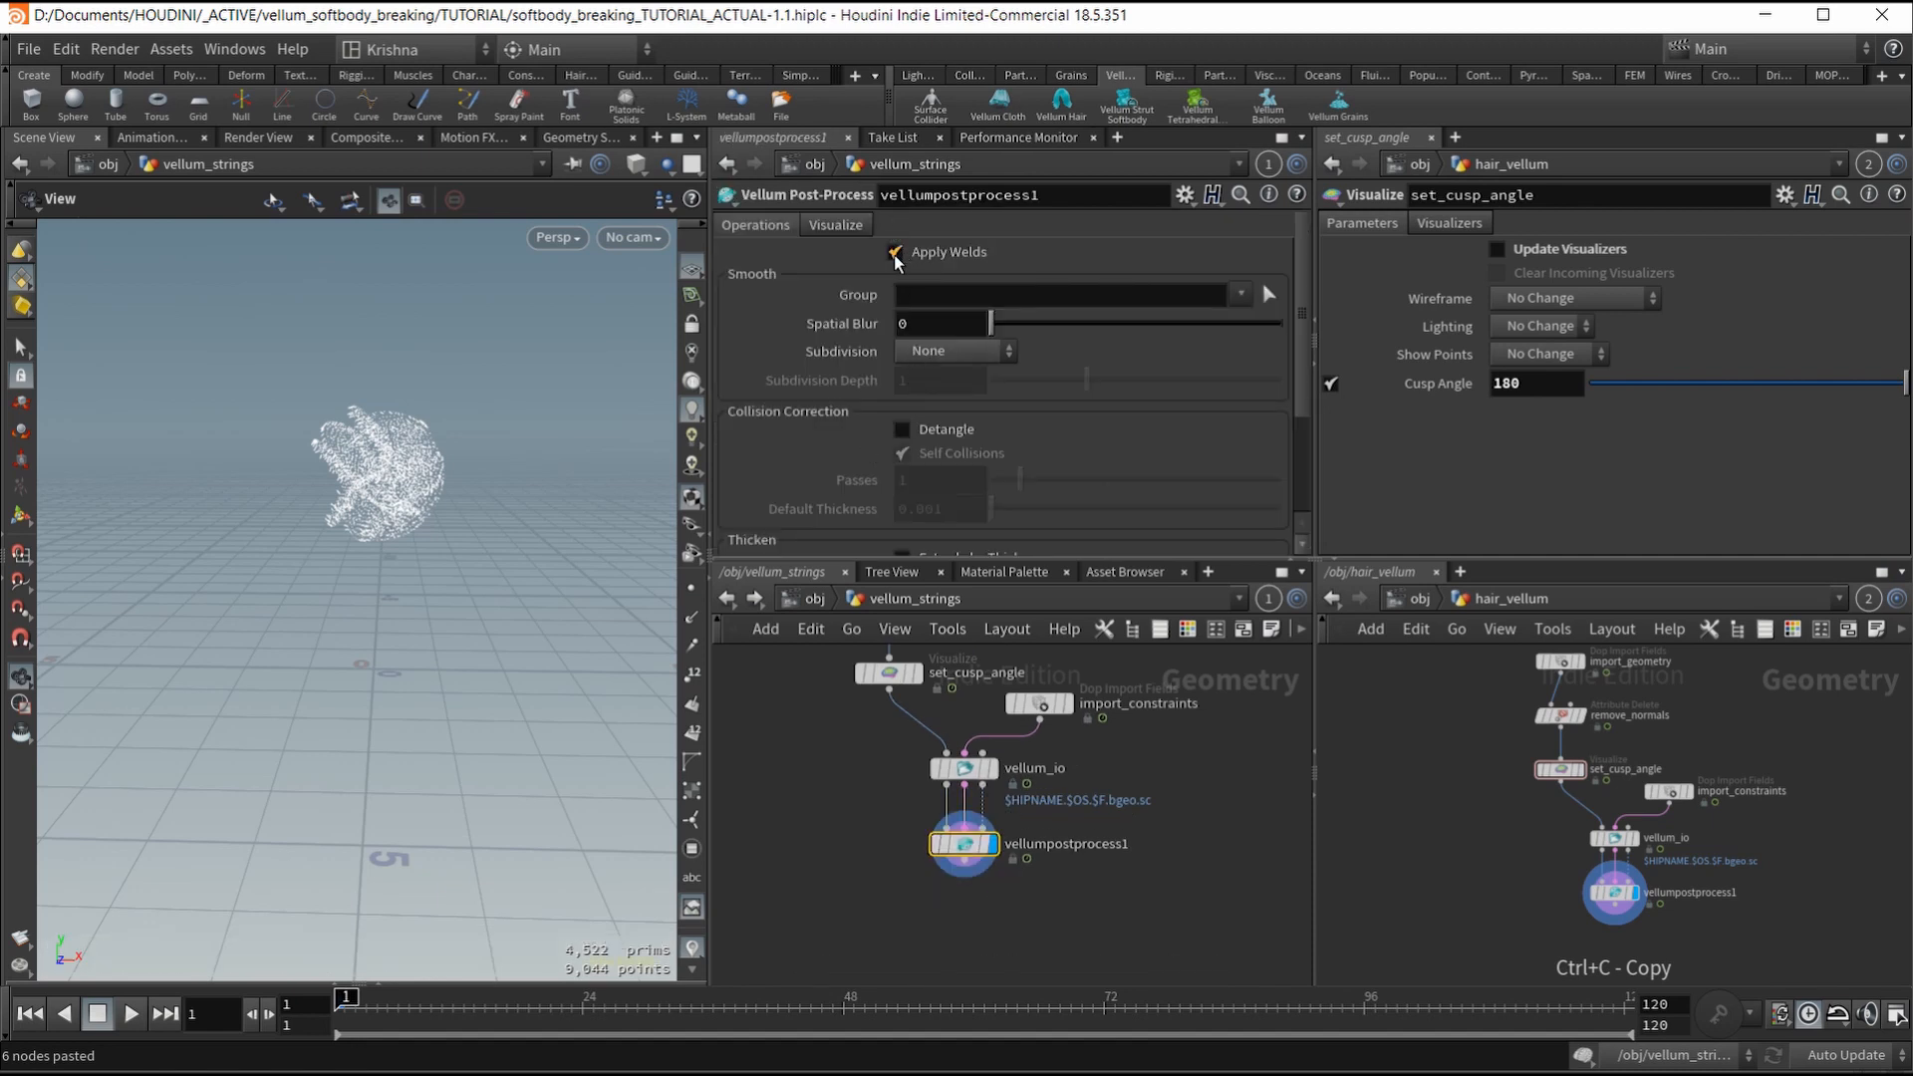
pyautogui.click(895, 253)
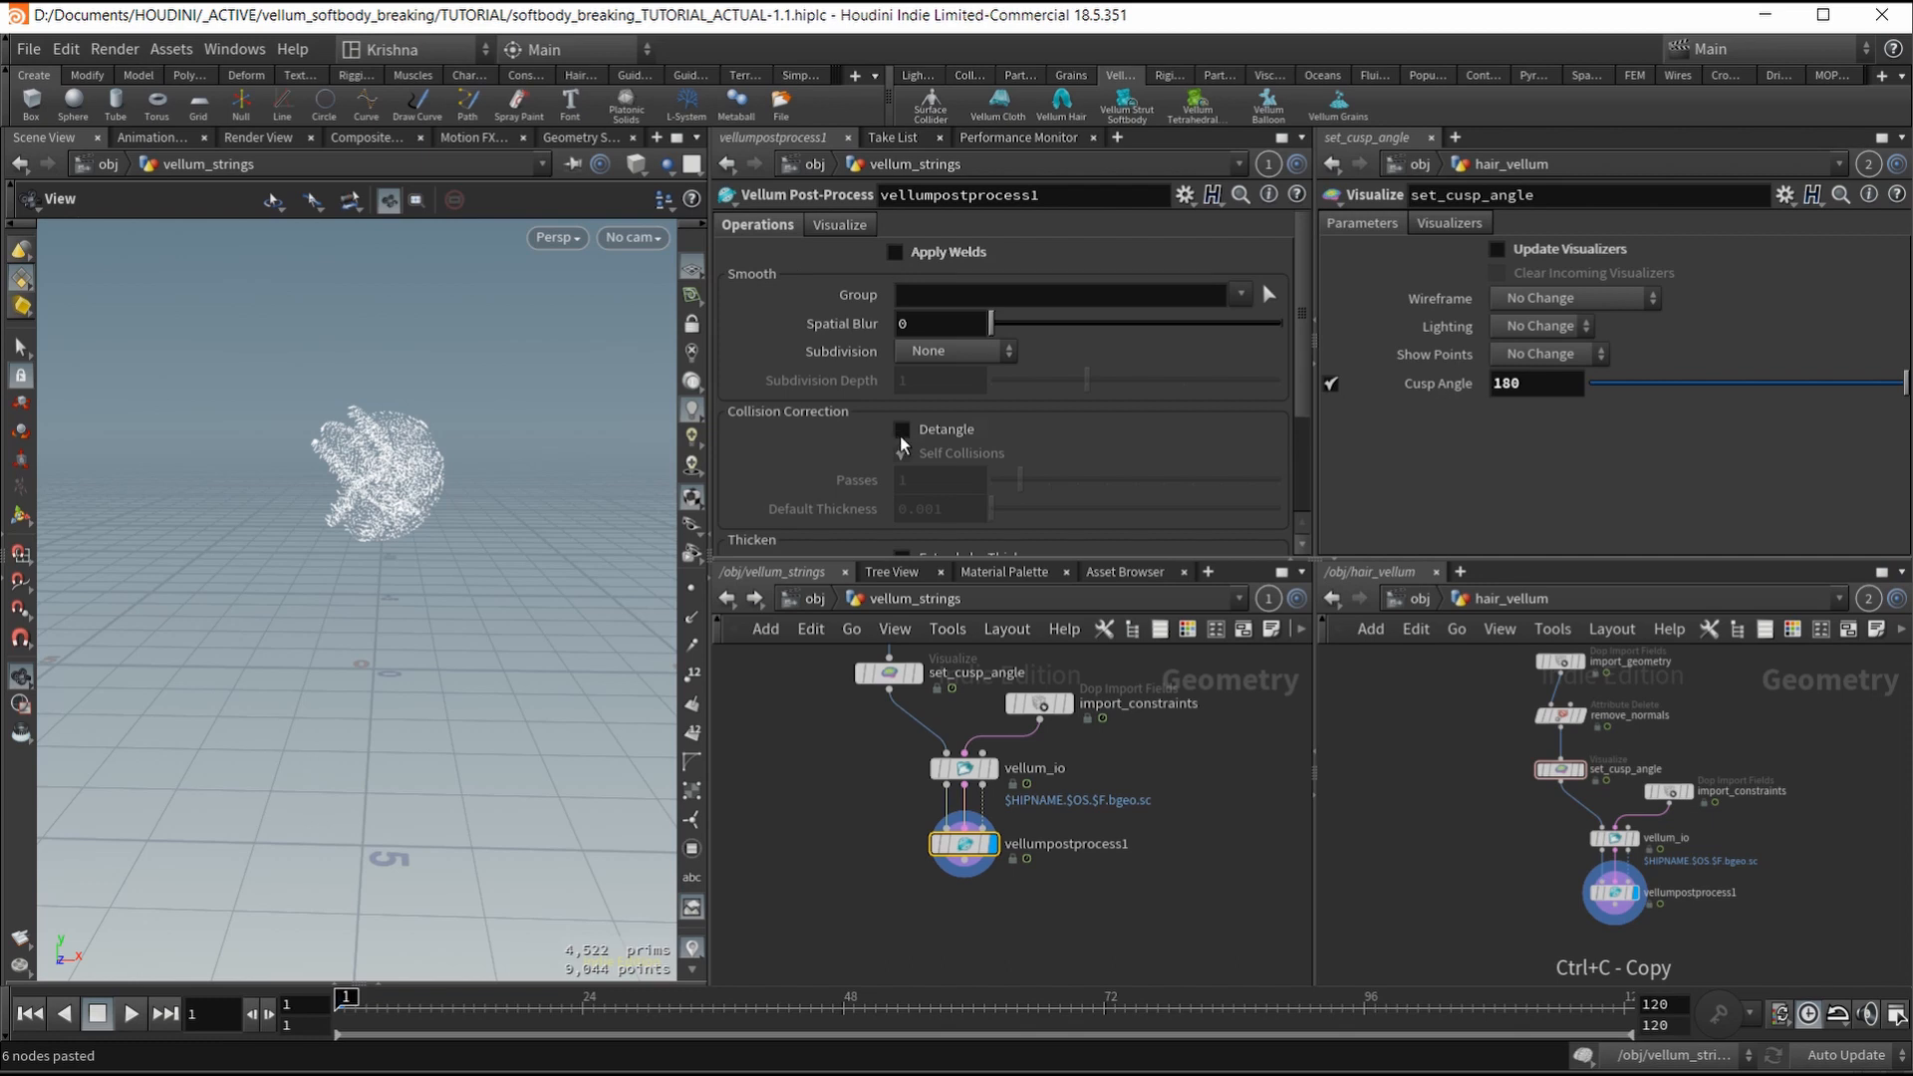
pyautogui.click(936, 355)
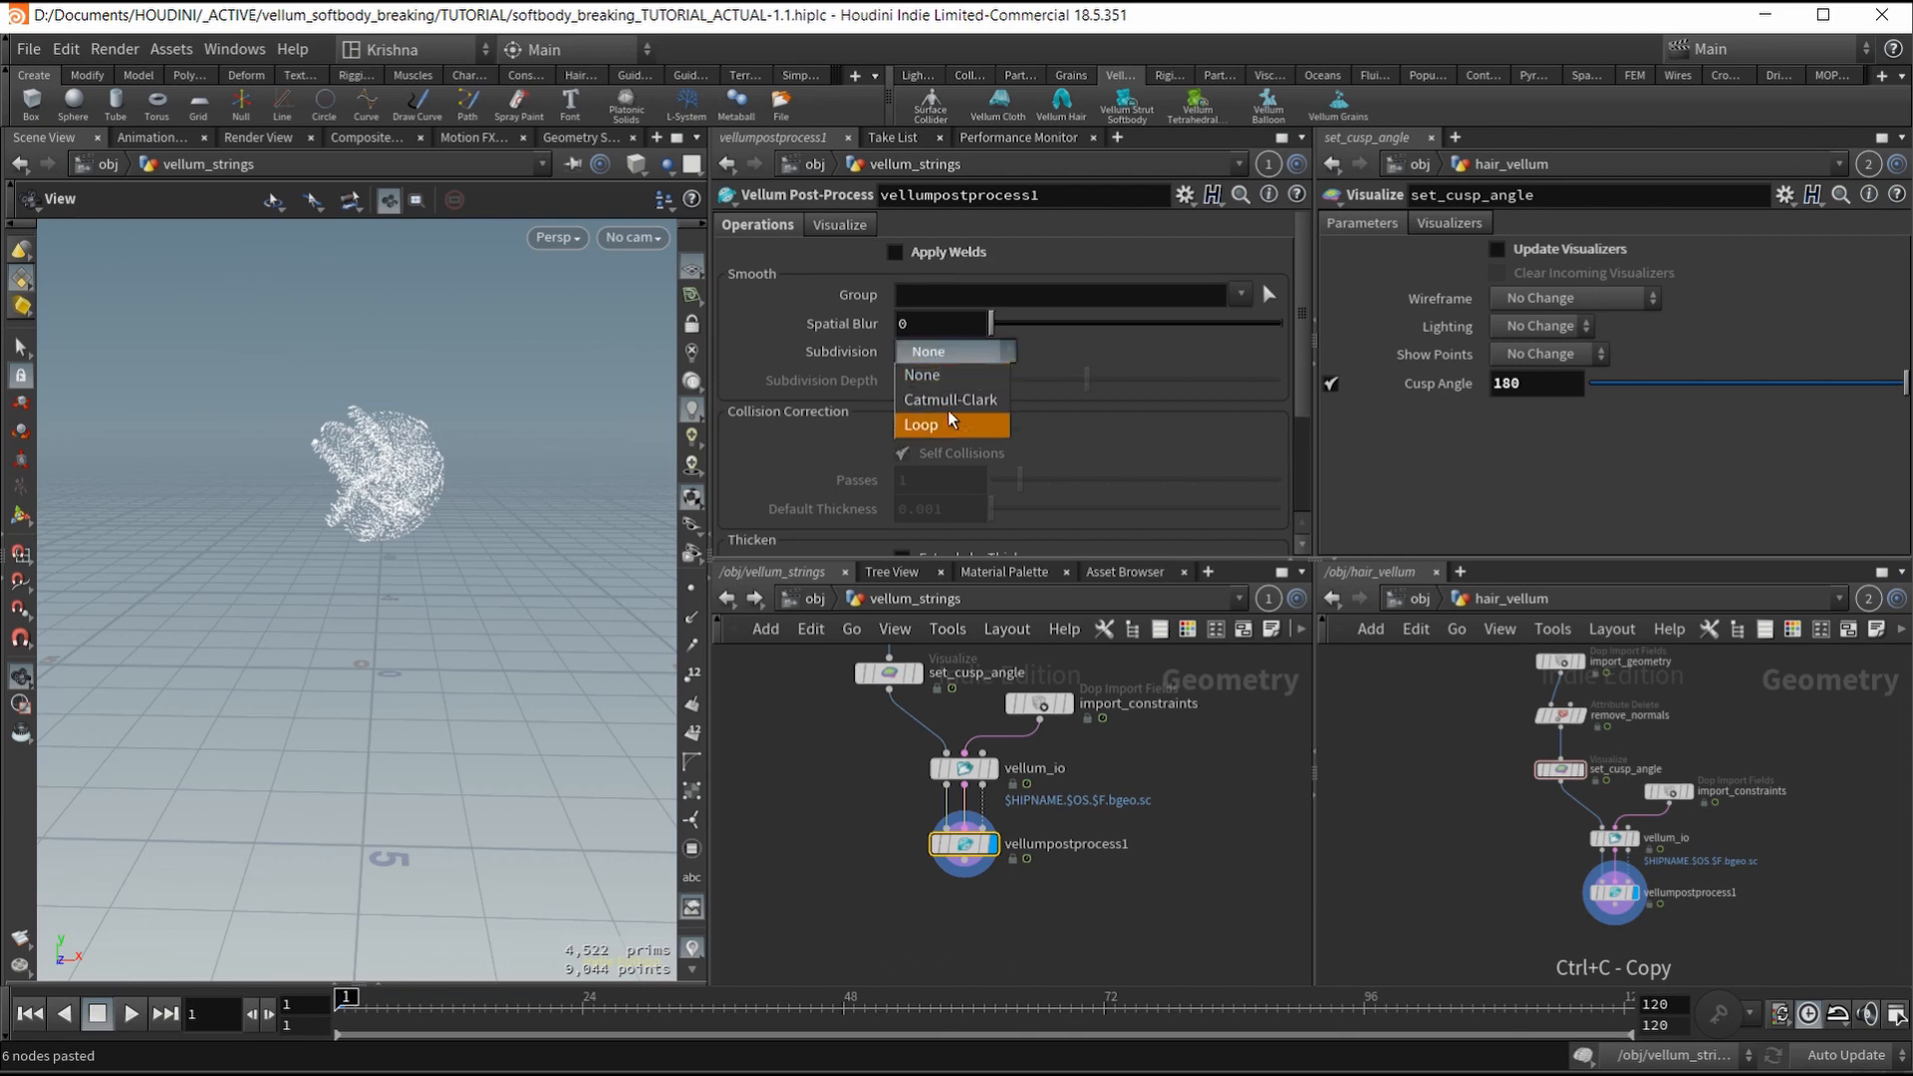
pyautogui.click(951, 402)
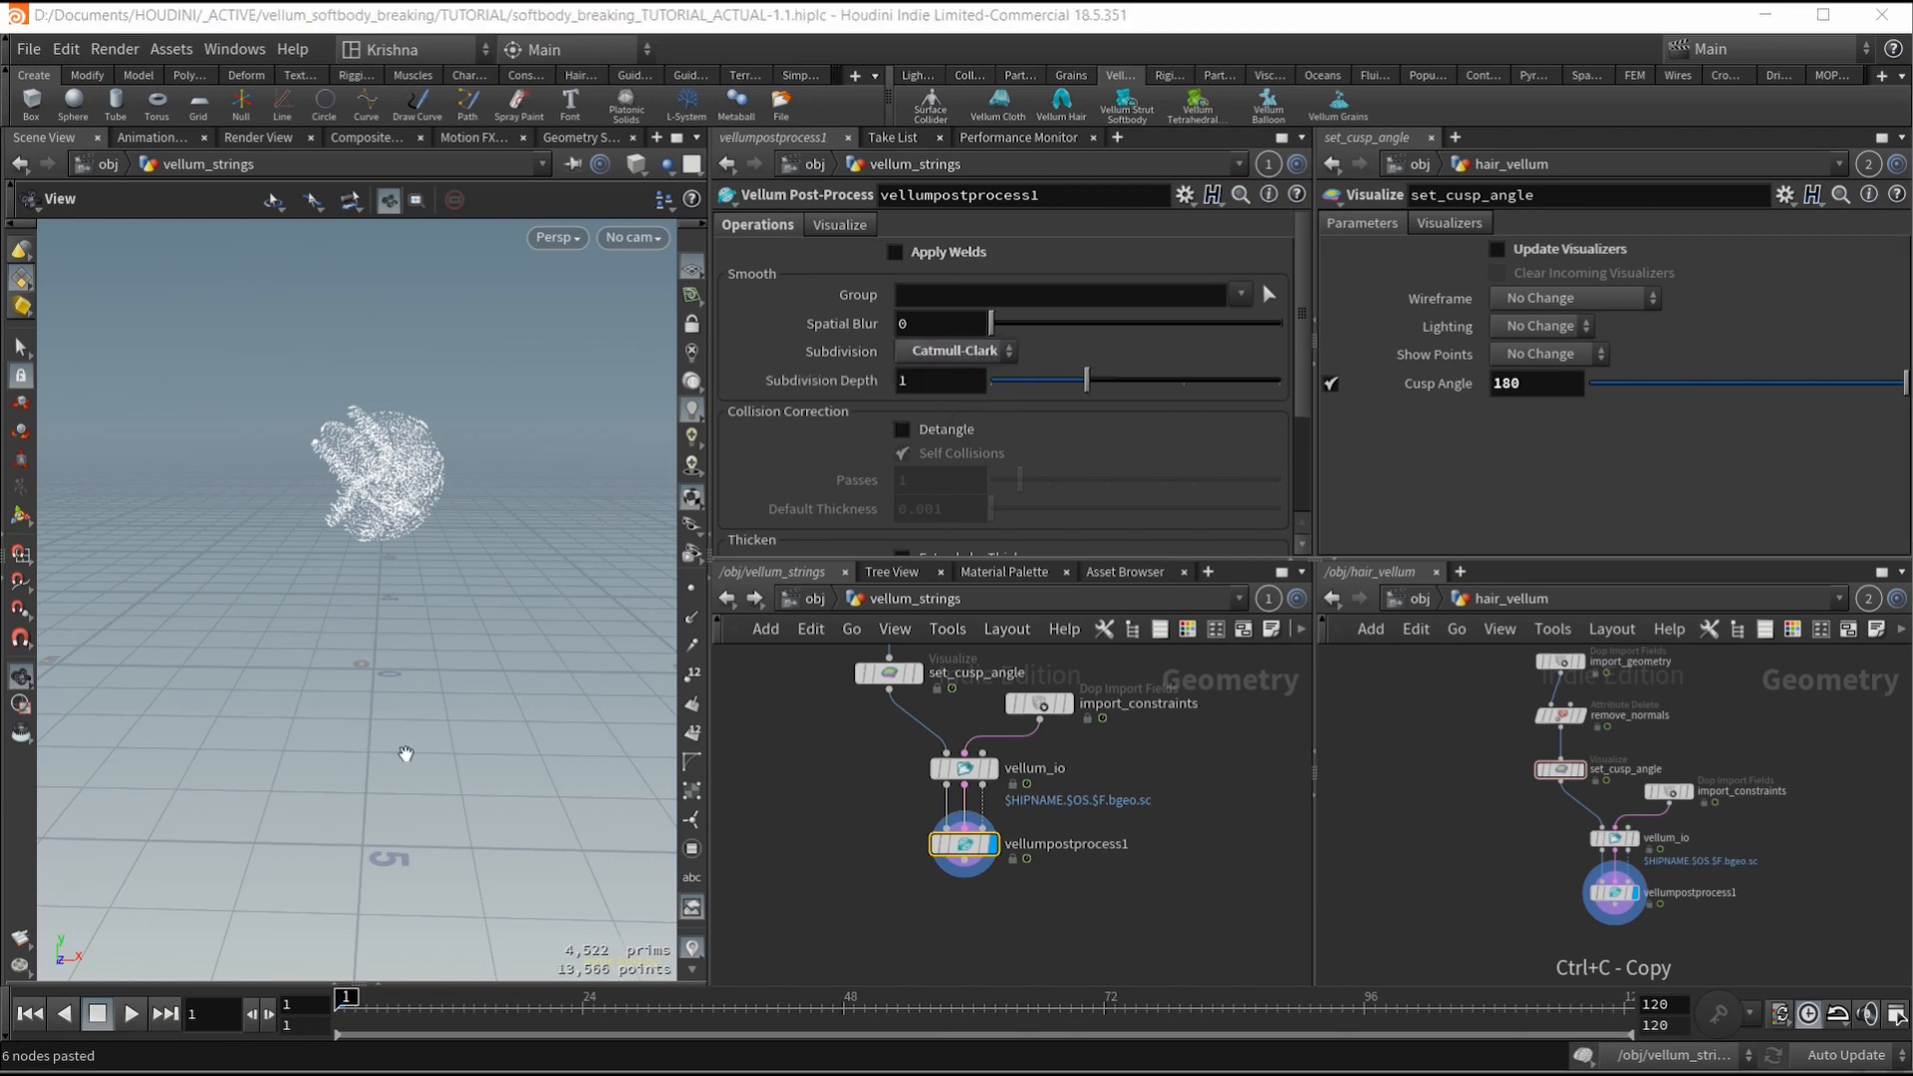
# Step: Play and scrub the post-processed strings simulation, then go back to frame 1
pyautogui.click(131, 1013)
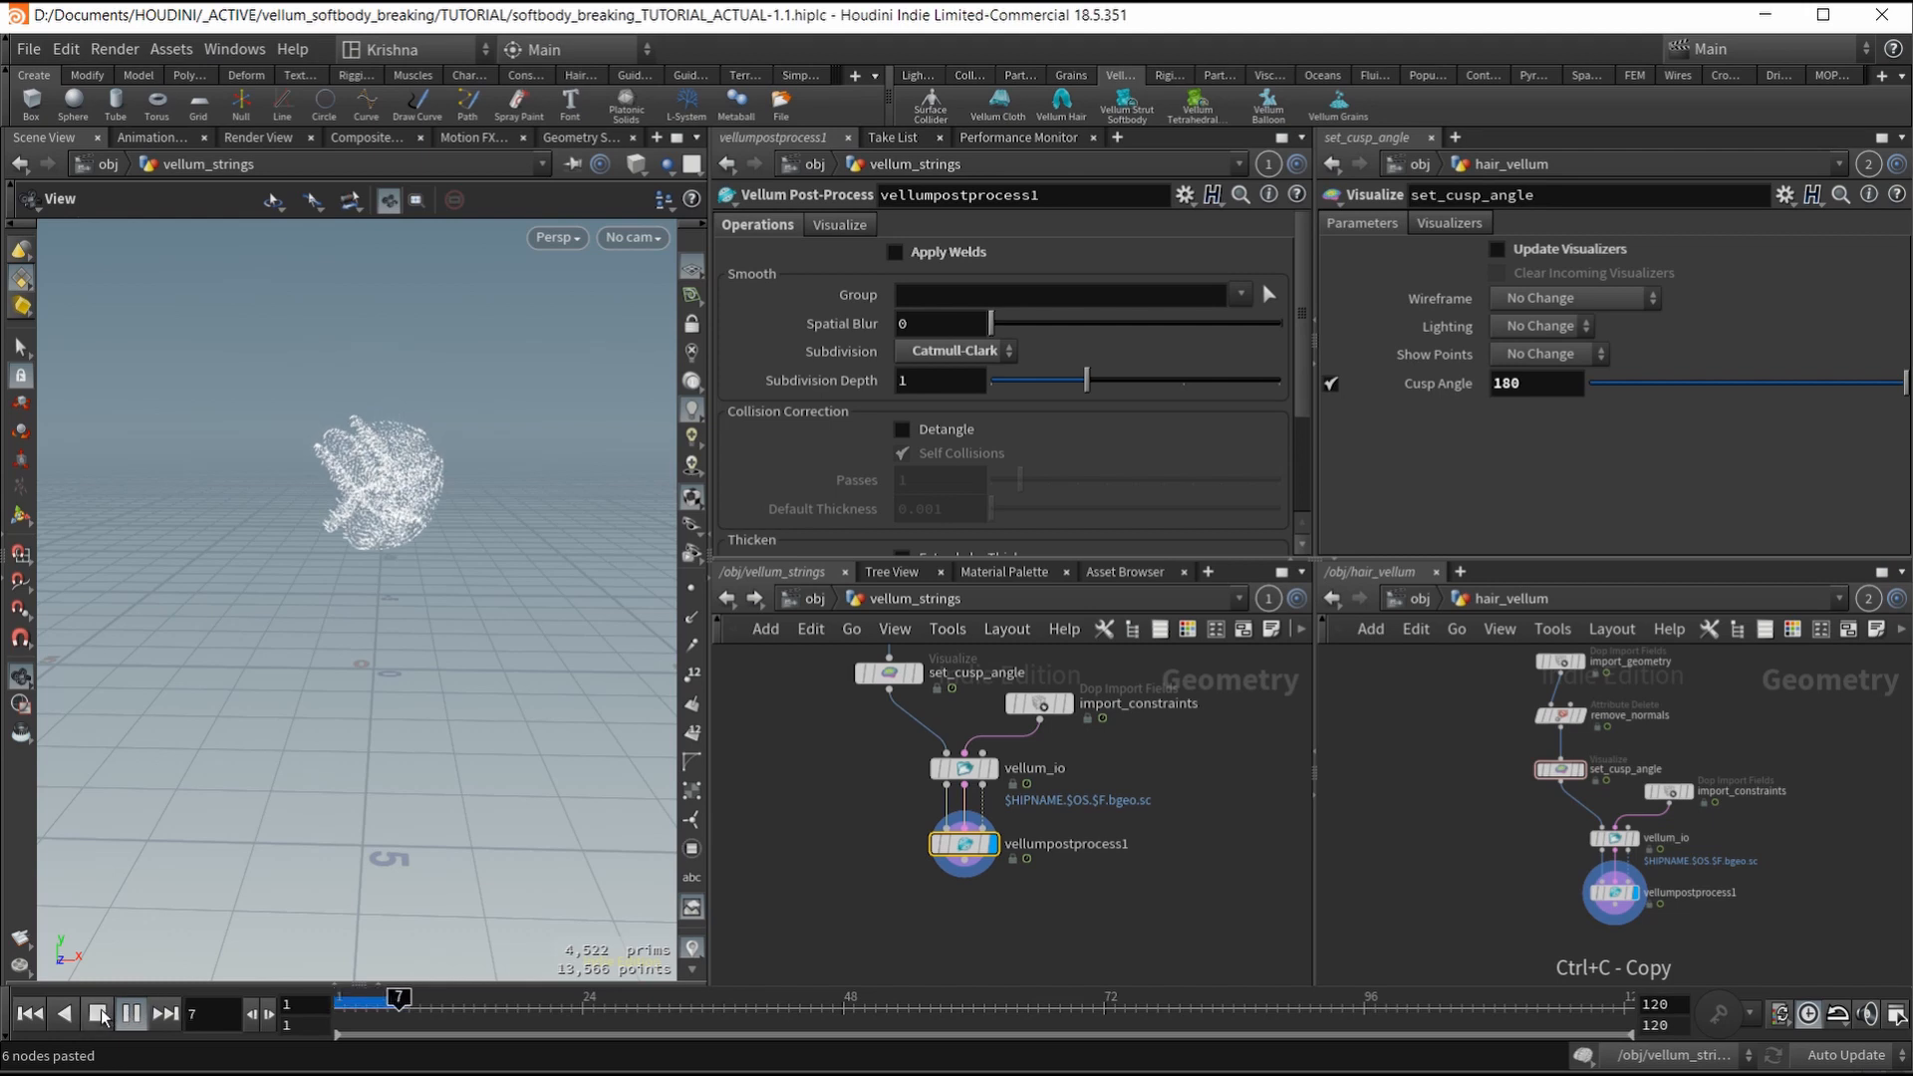
pyautogui.click(97, 1013)
pyautogui.click(346, 999)
pyautogui.moveTo(346, 1000); pyautogui.dragTo(1113, 1005)
pyautogui.moveTo(1066, 1005); pyautogui.dragTo(345, 999)
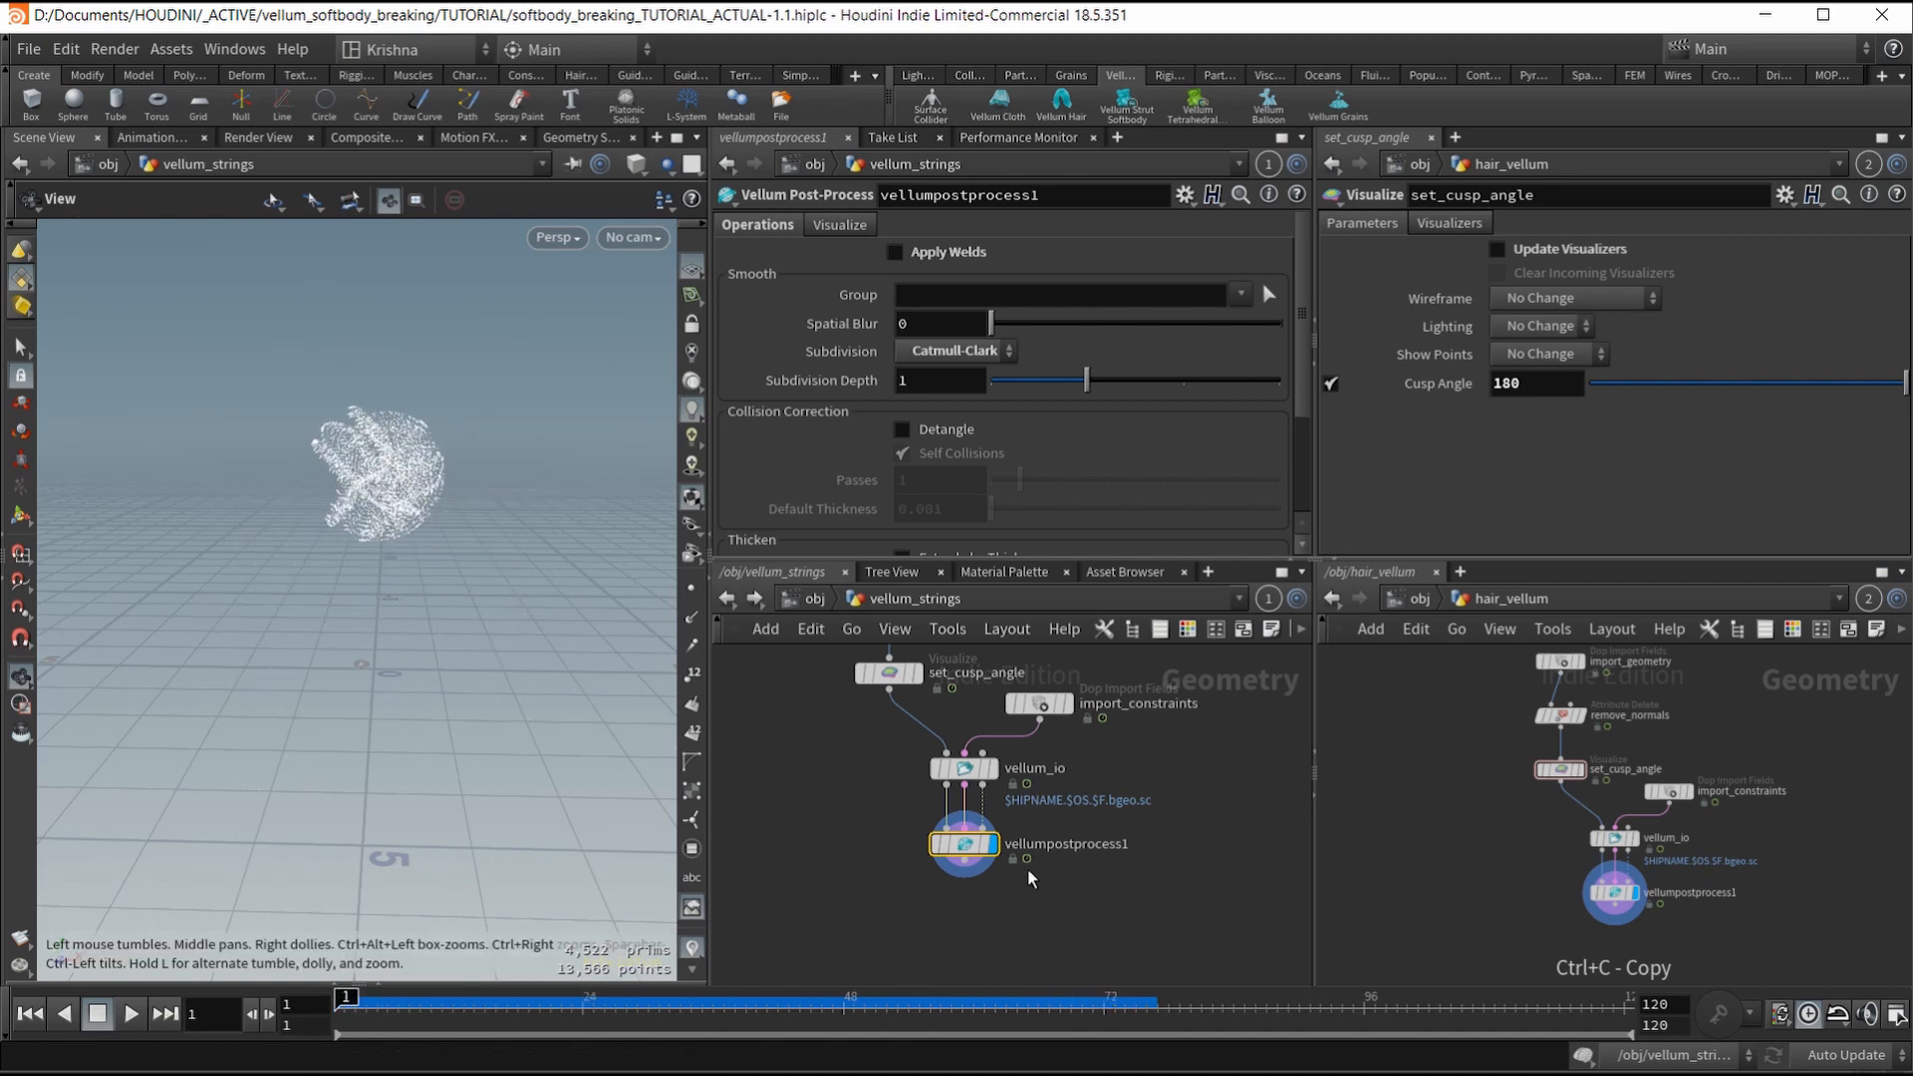
# Step: Save the scene file
pyautogui.scroll(-3, 843, 797)
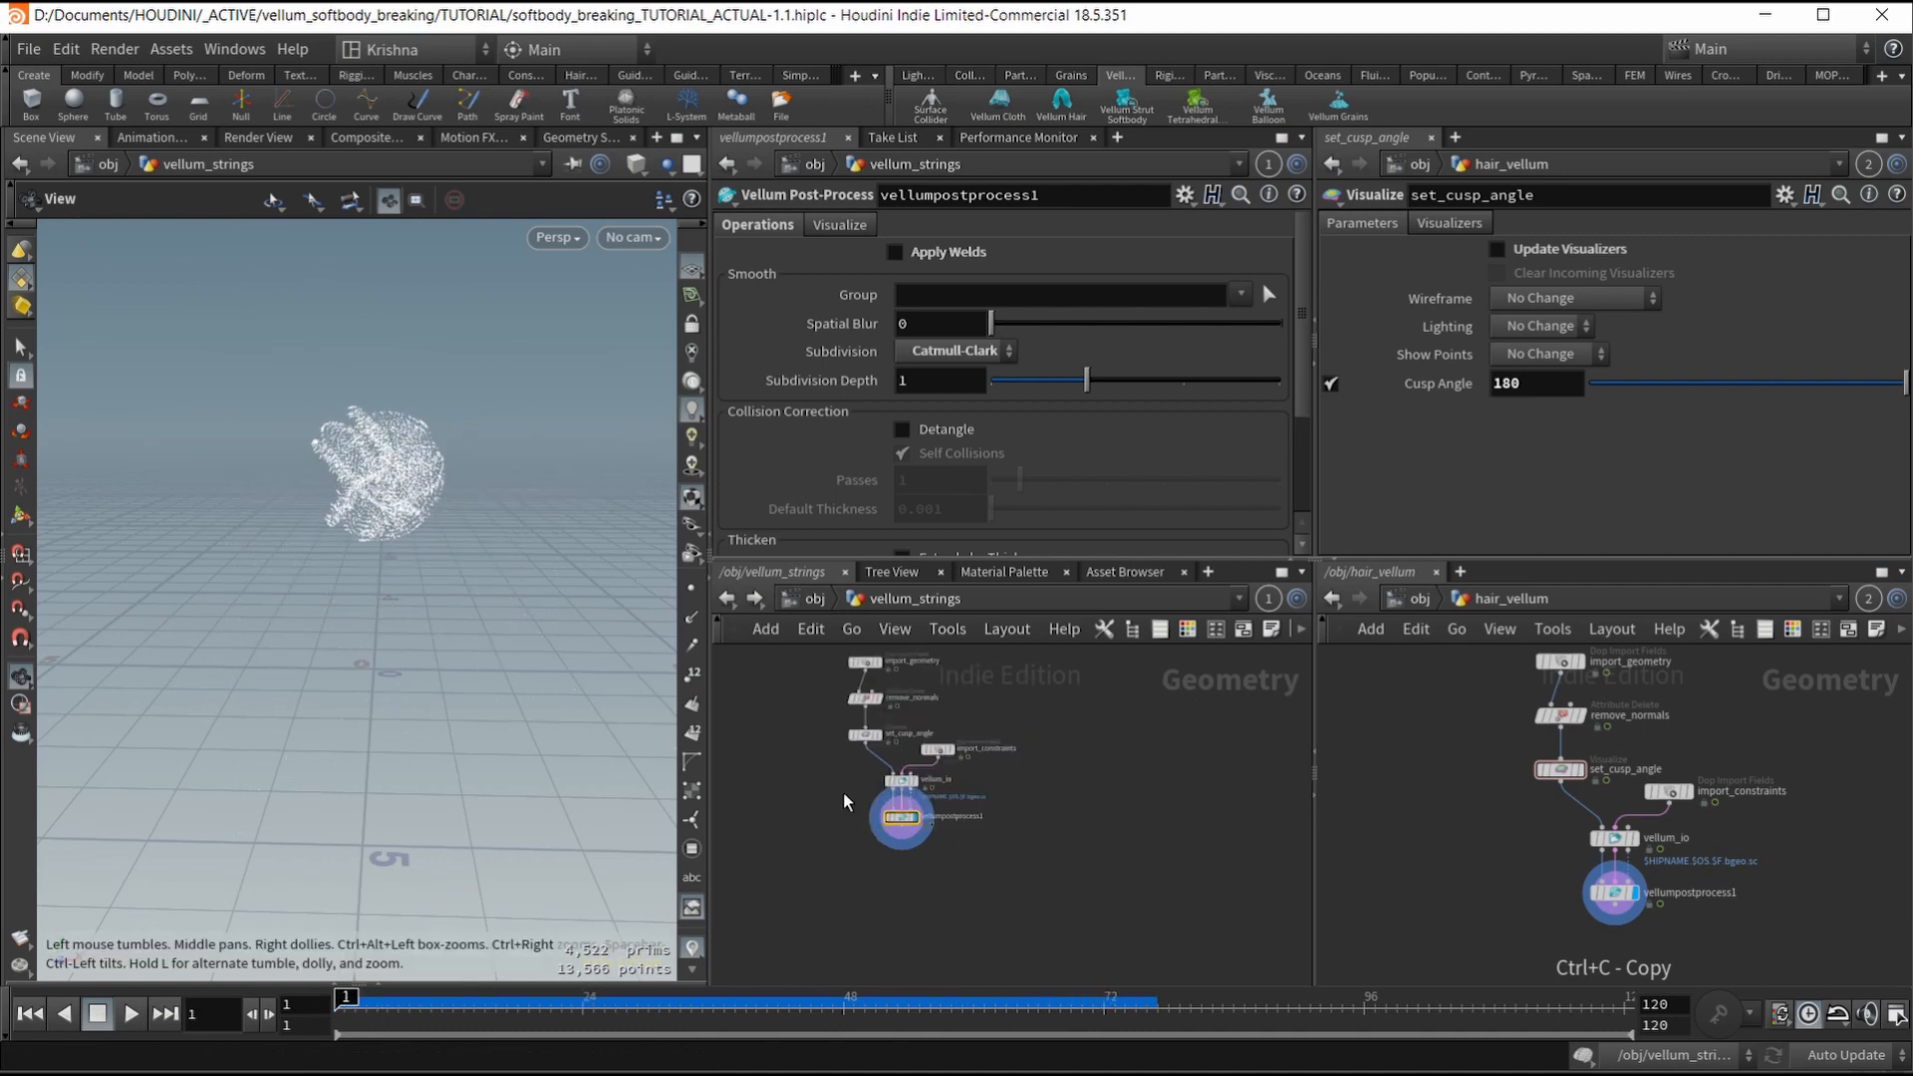
pyautogui.moveTo(1011, 820); pyautogui.dragTo(1008, 867, button='middle')
pyautogui.scroll(-3, 1012, 811)
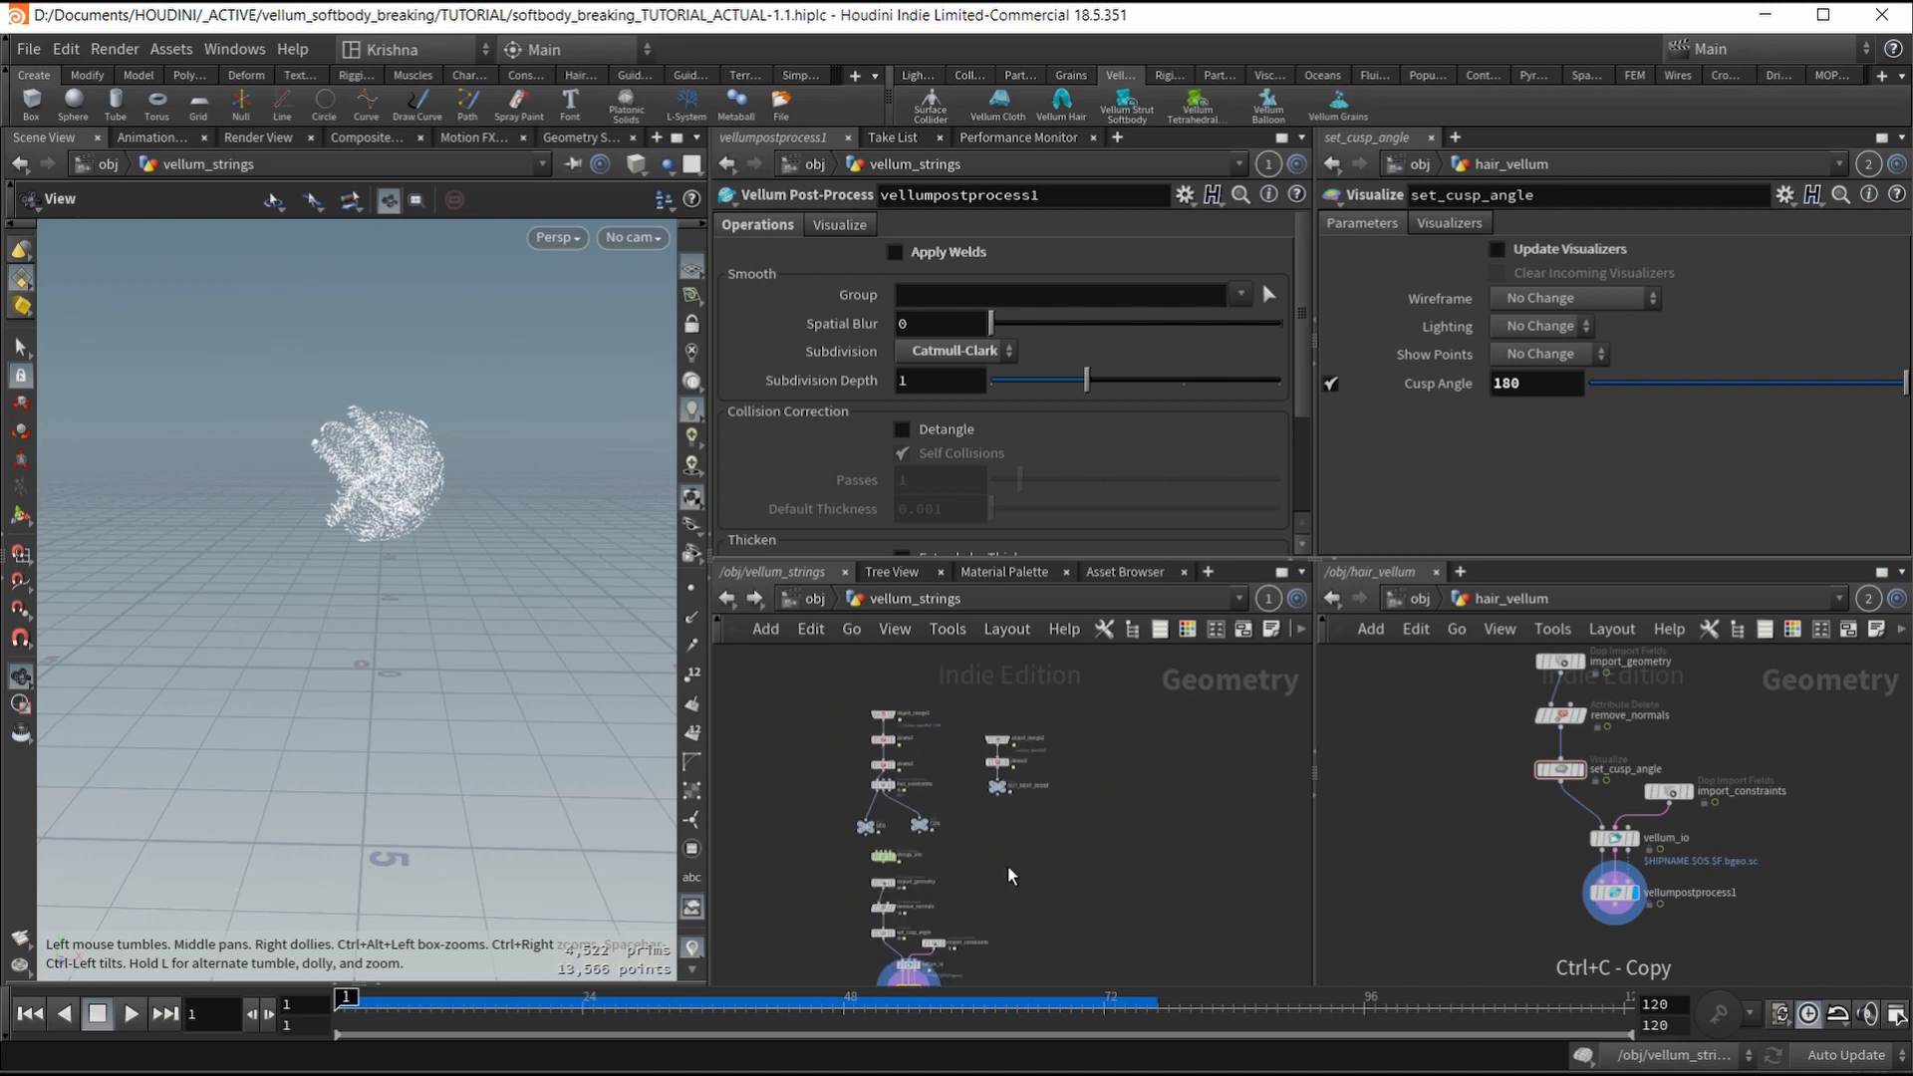
pyautogui.hotkey('ctrl', 's')
# Step: Add a Null beside OUT_MEAT_INSIDE in the vellum_strings network and rename it OUT_COL
pyautogui.scroll(5, 1043, 787)
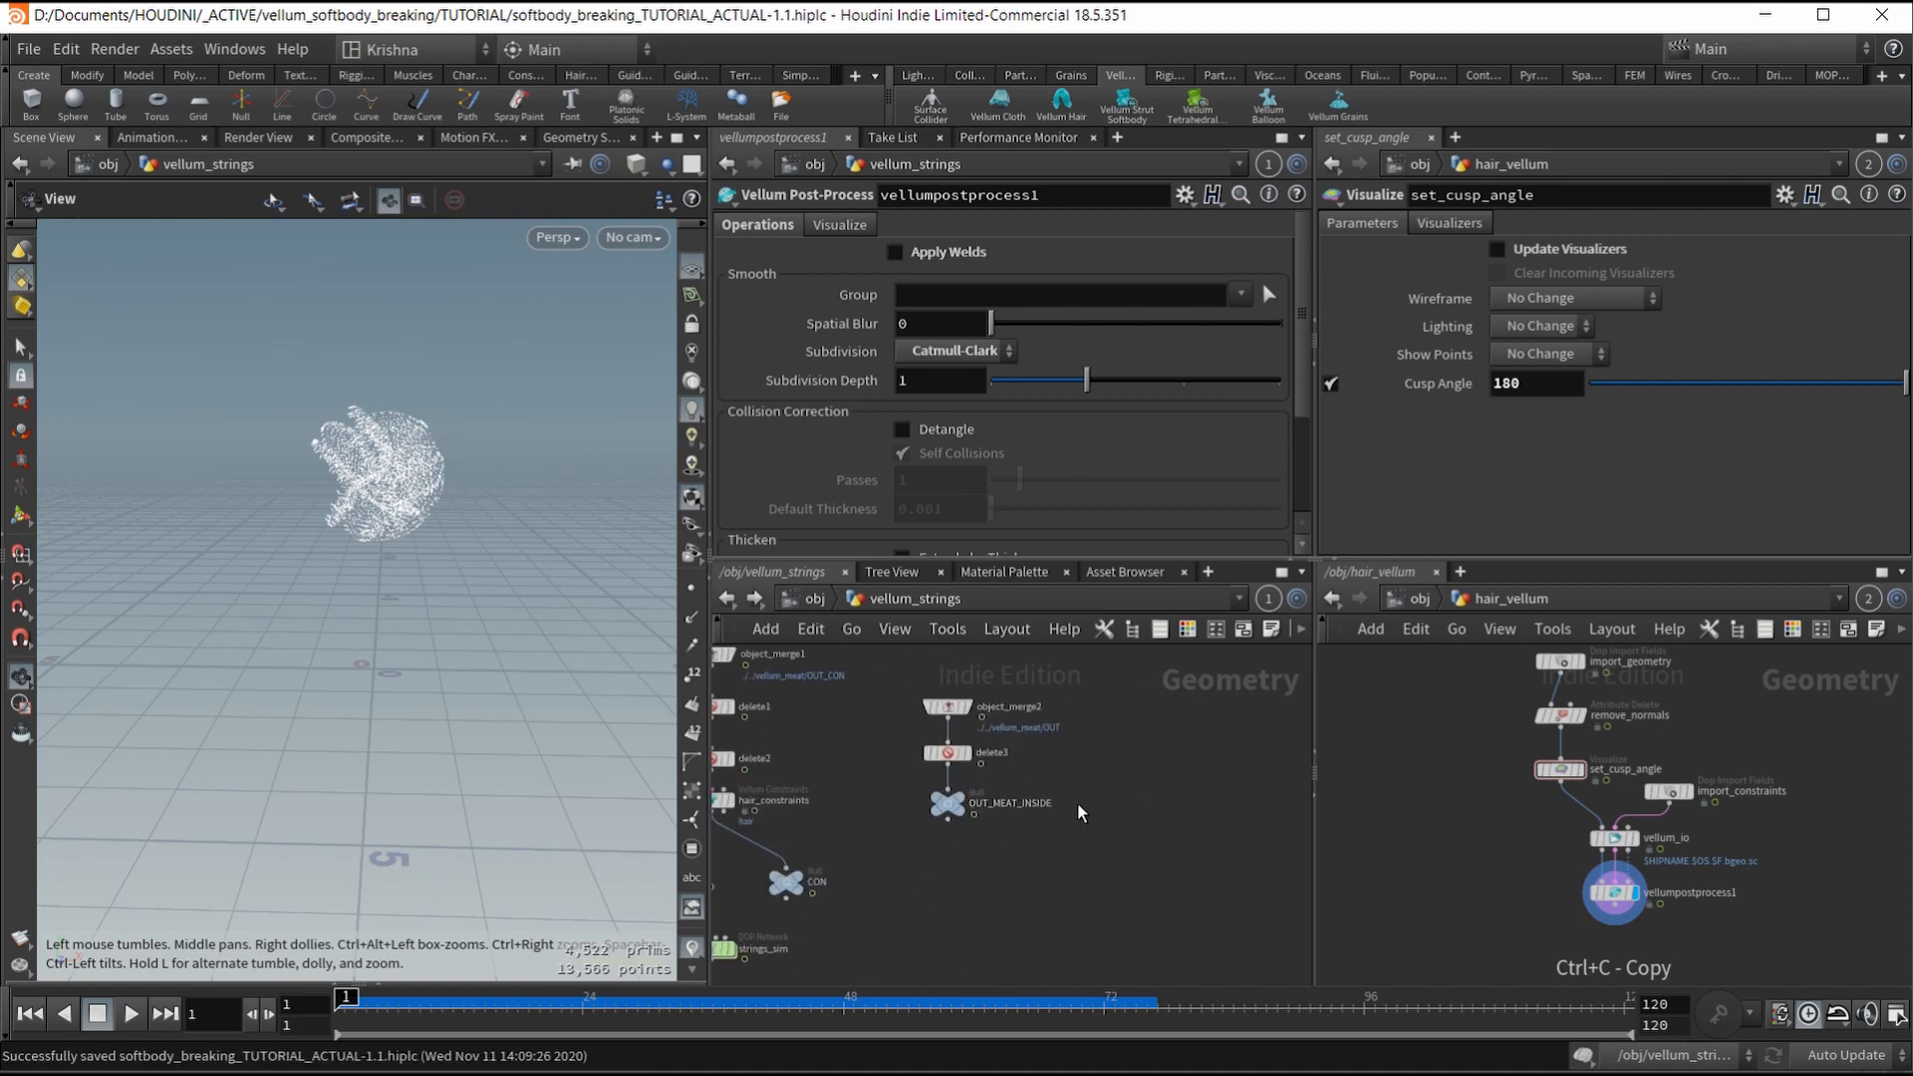
pyautogui.press('Tab')
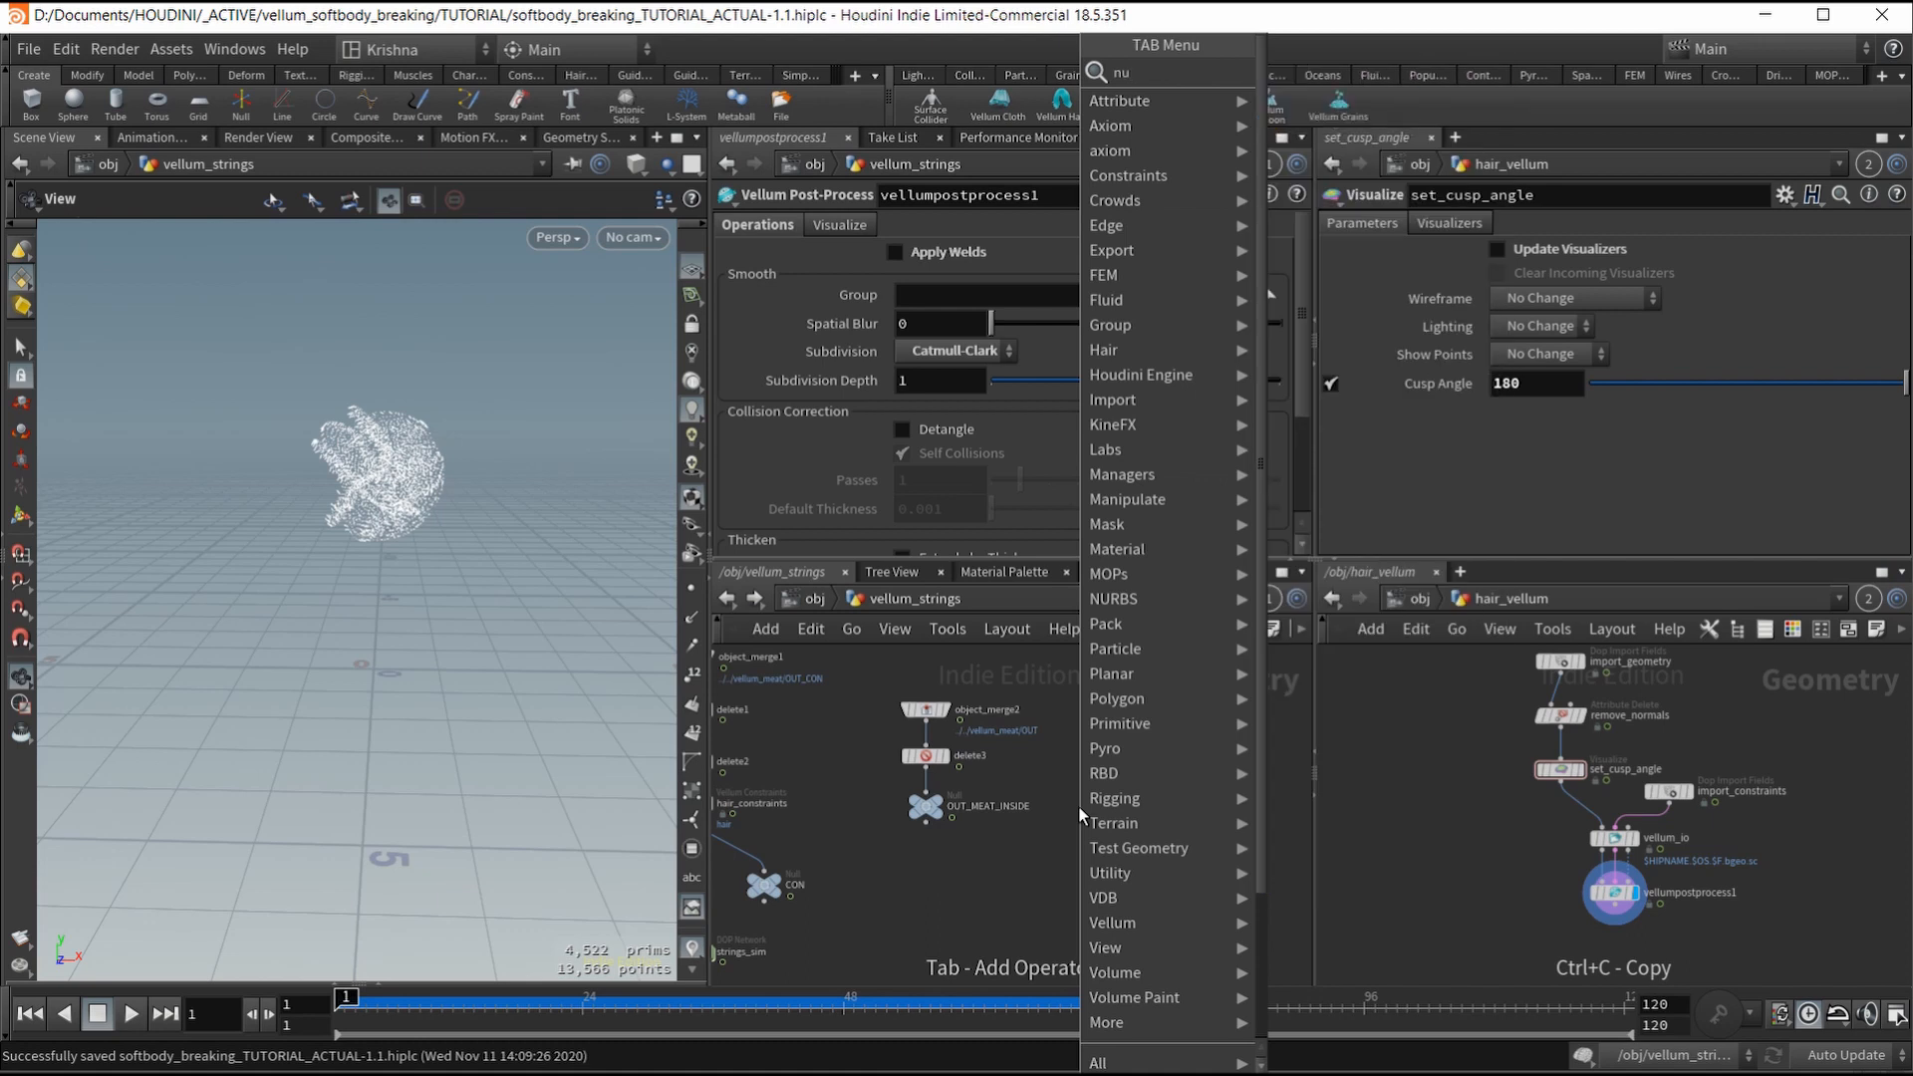
pyautogui.write('null')
pyautogui.press('Return')
pyautogui.click(1079, 806)
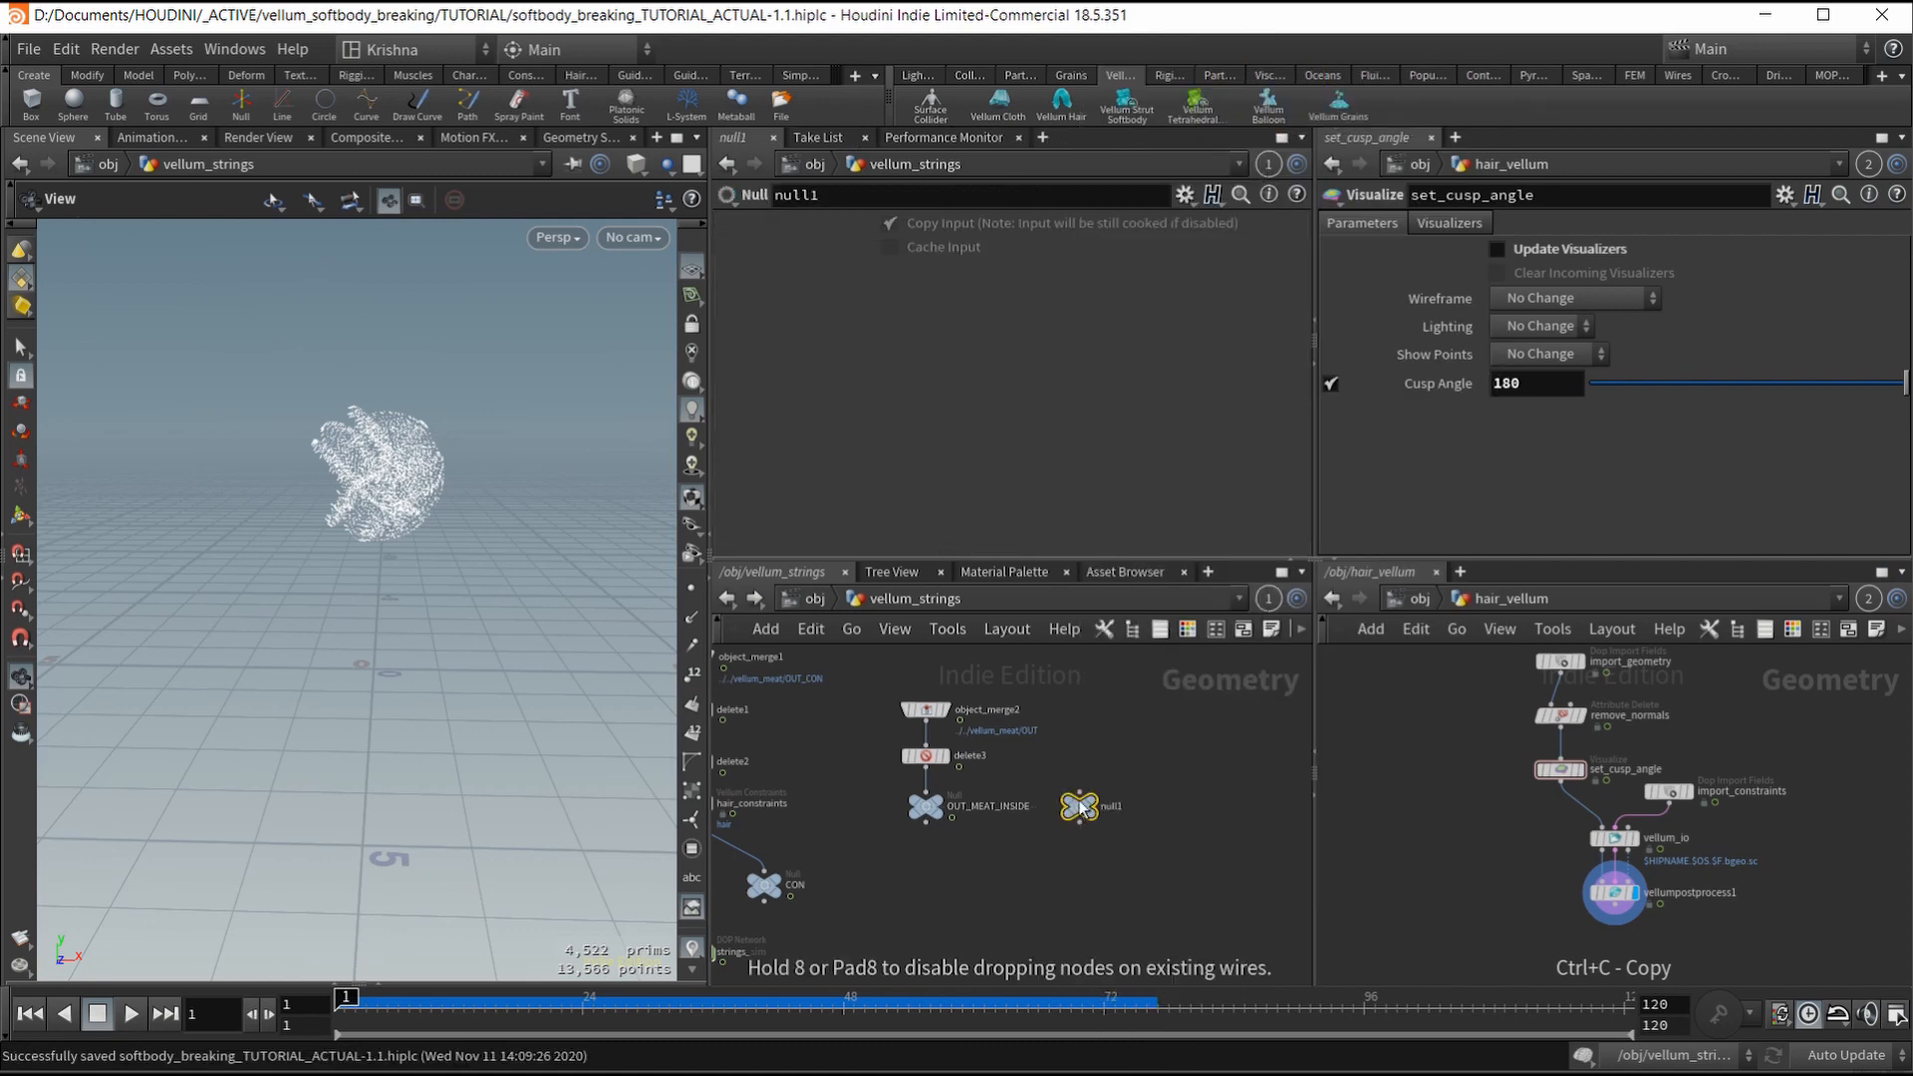
pyautogui.click(1118, 806)
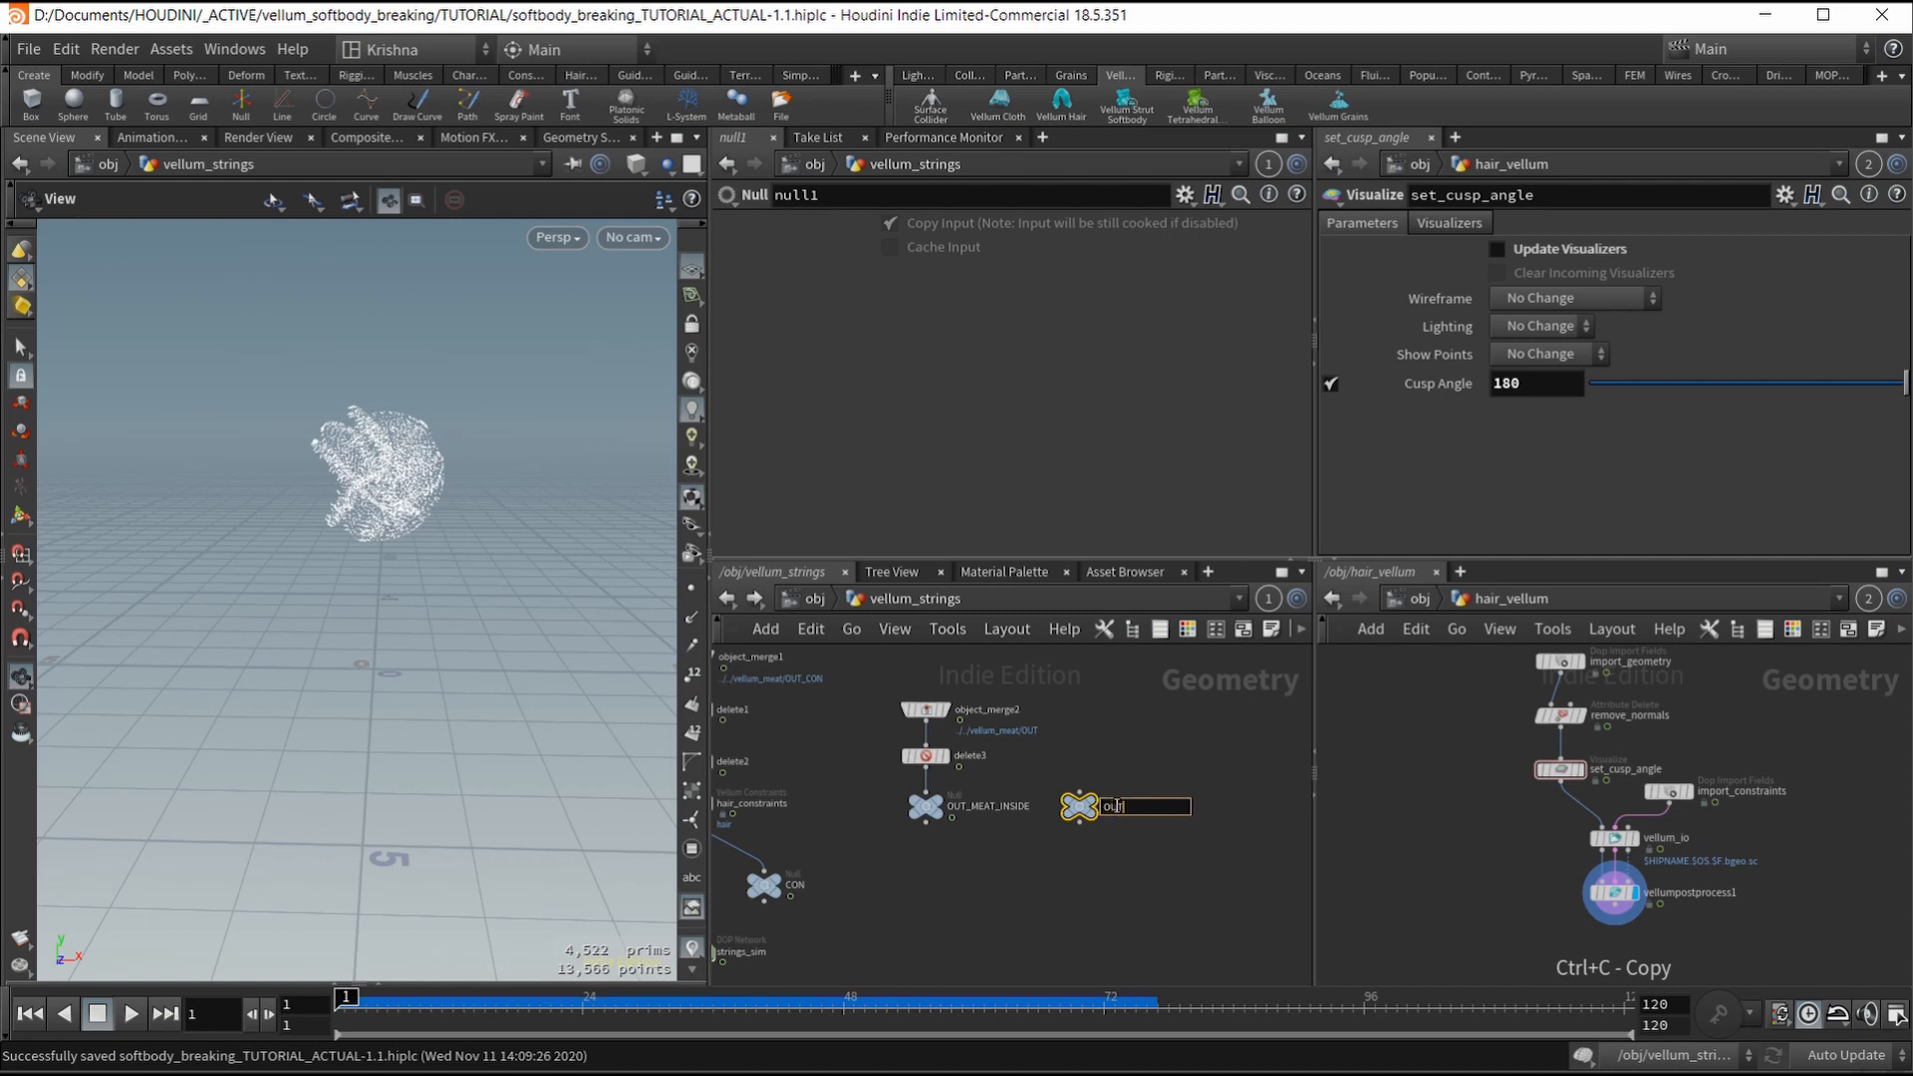
pyautogui.write('OUT_COL')
pyautogui.press('Return')
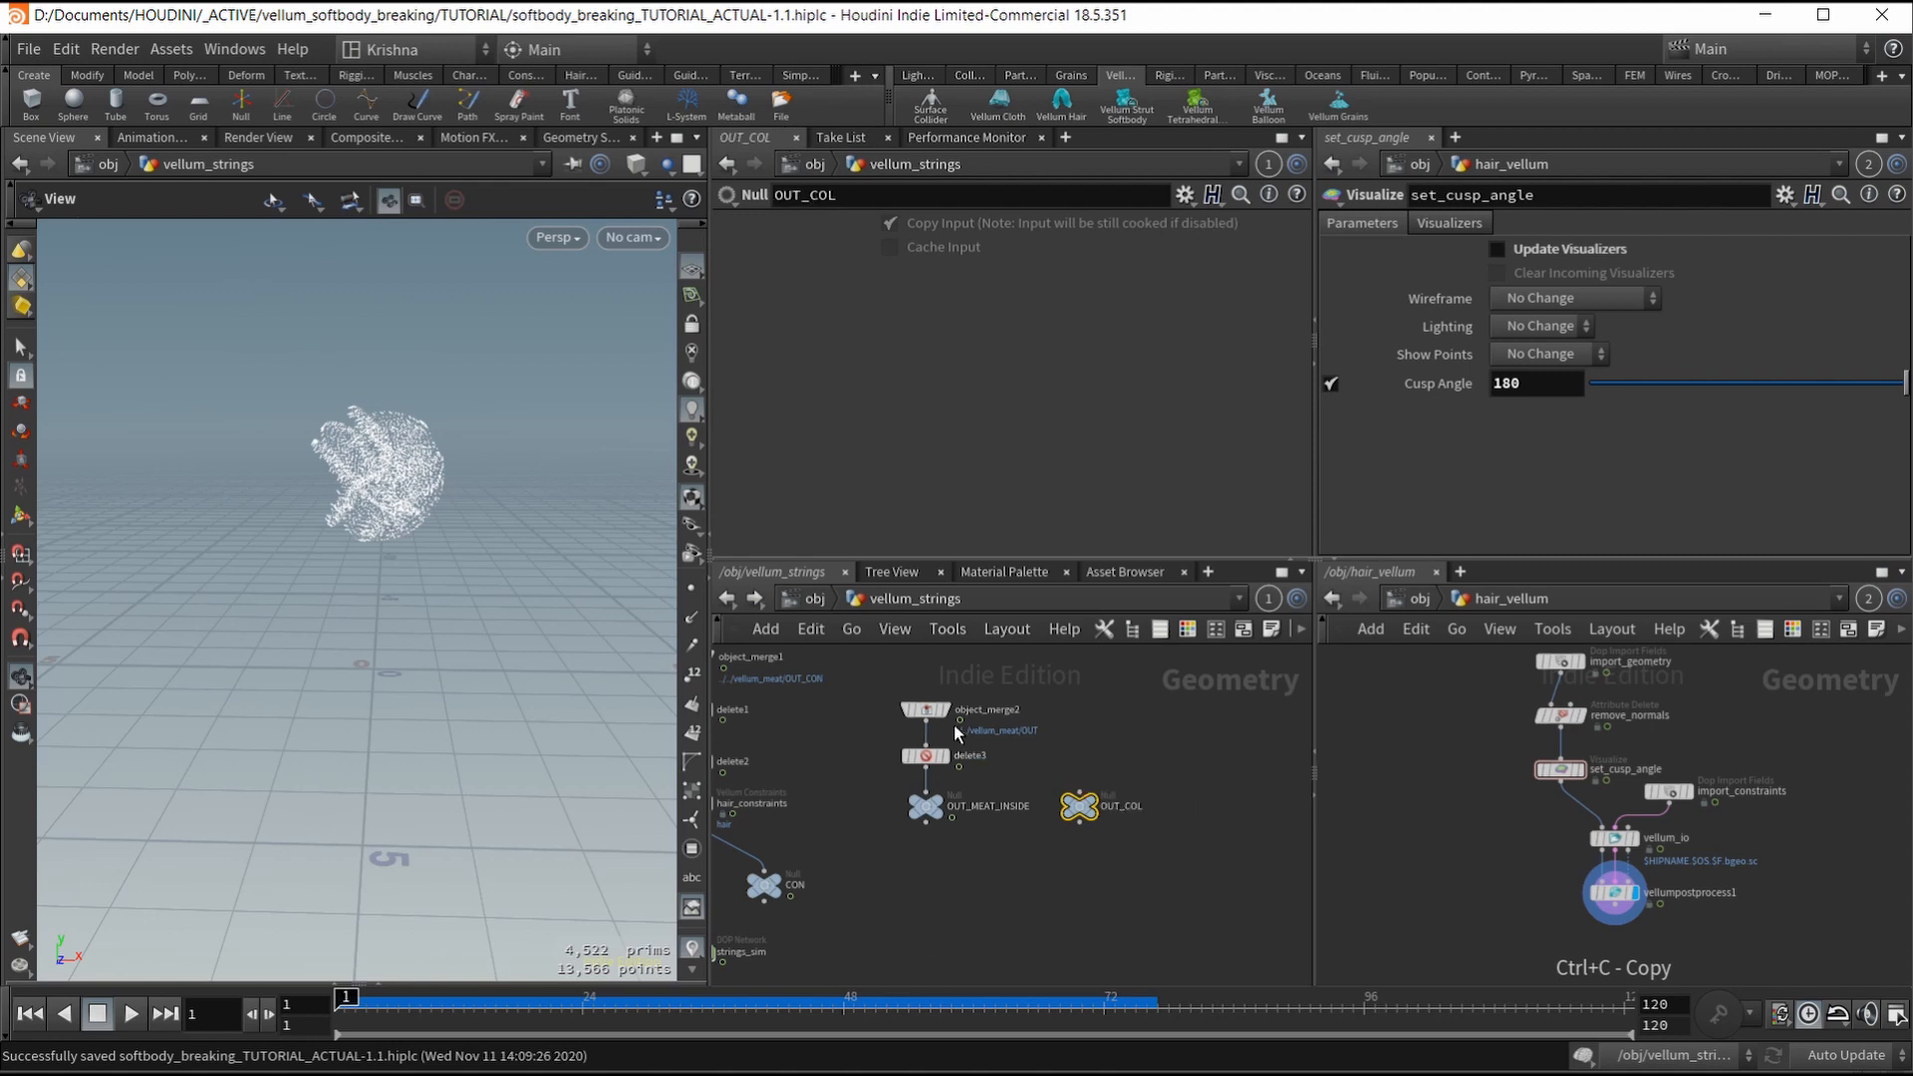
# Step: Duplicate object_merge2 above OUT_COL, point its Object 1 to the OUT null of vellum_meat, and wire it into OUT_COL
pyautogui.click(926, 710)
pyautogui.keyDown('alt'); pyautogui.moveTo(926, 710); pyautogui.dragTo(1079, 717); pyautogui.keyUp('alt')
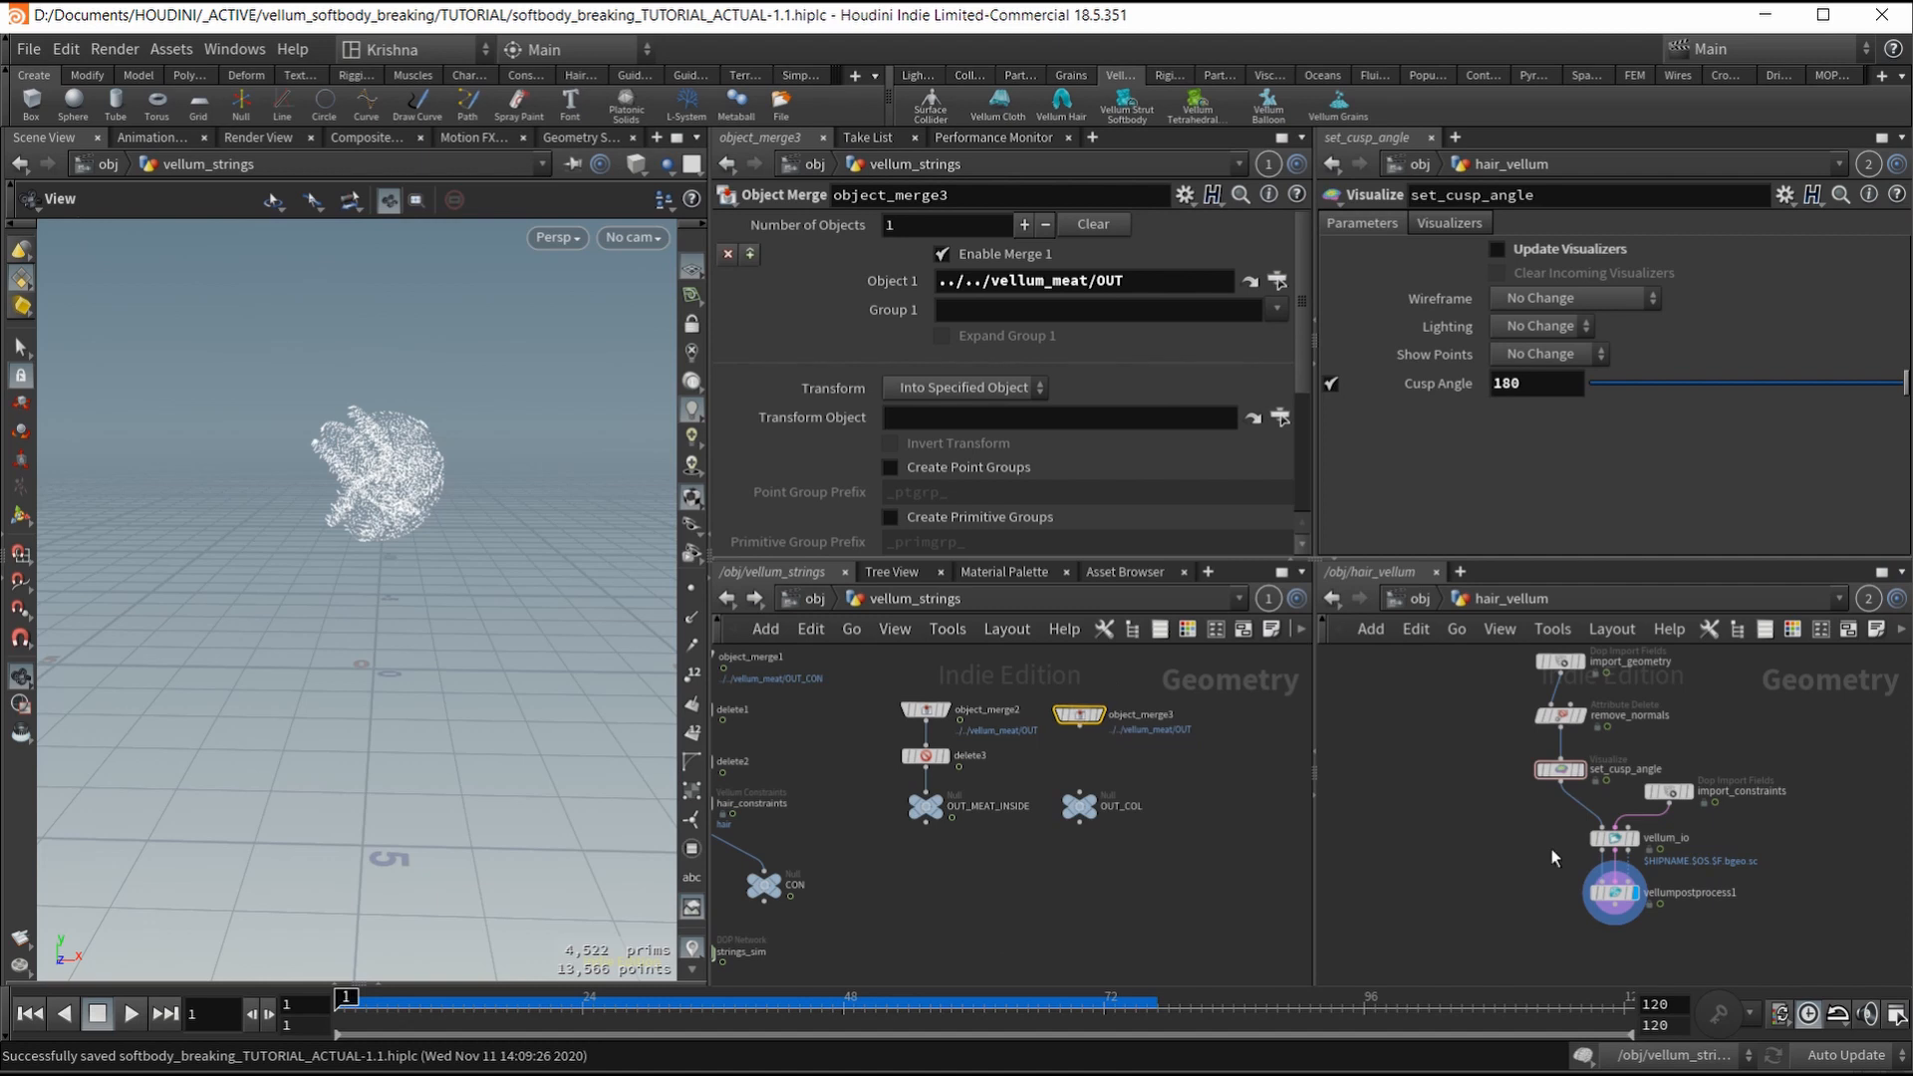
pyautogui.click(1420, 598)
pyautogui.doubleClick(1522, 727)
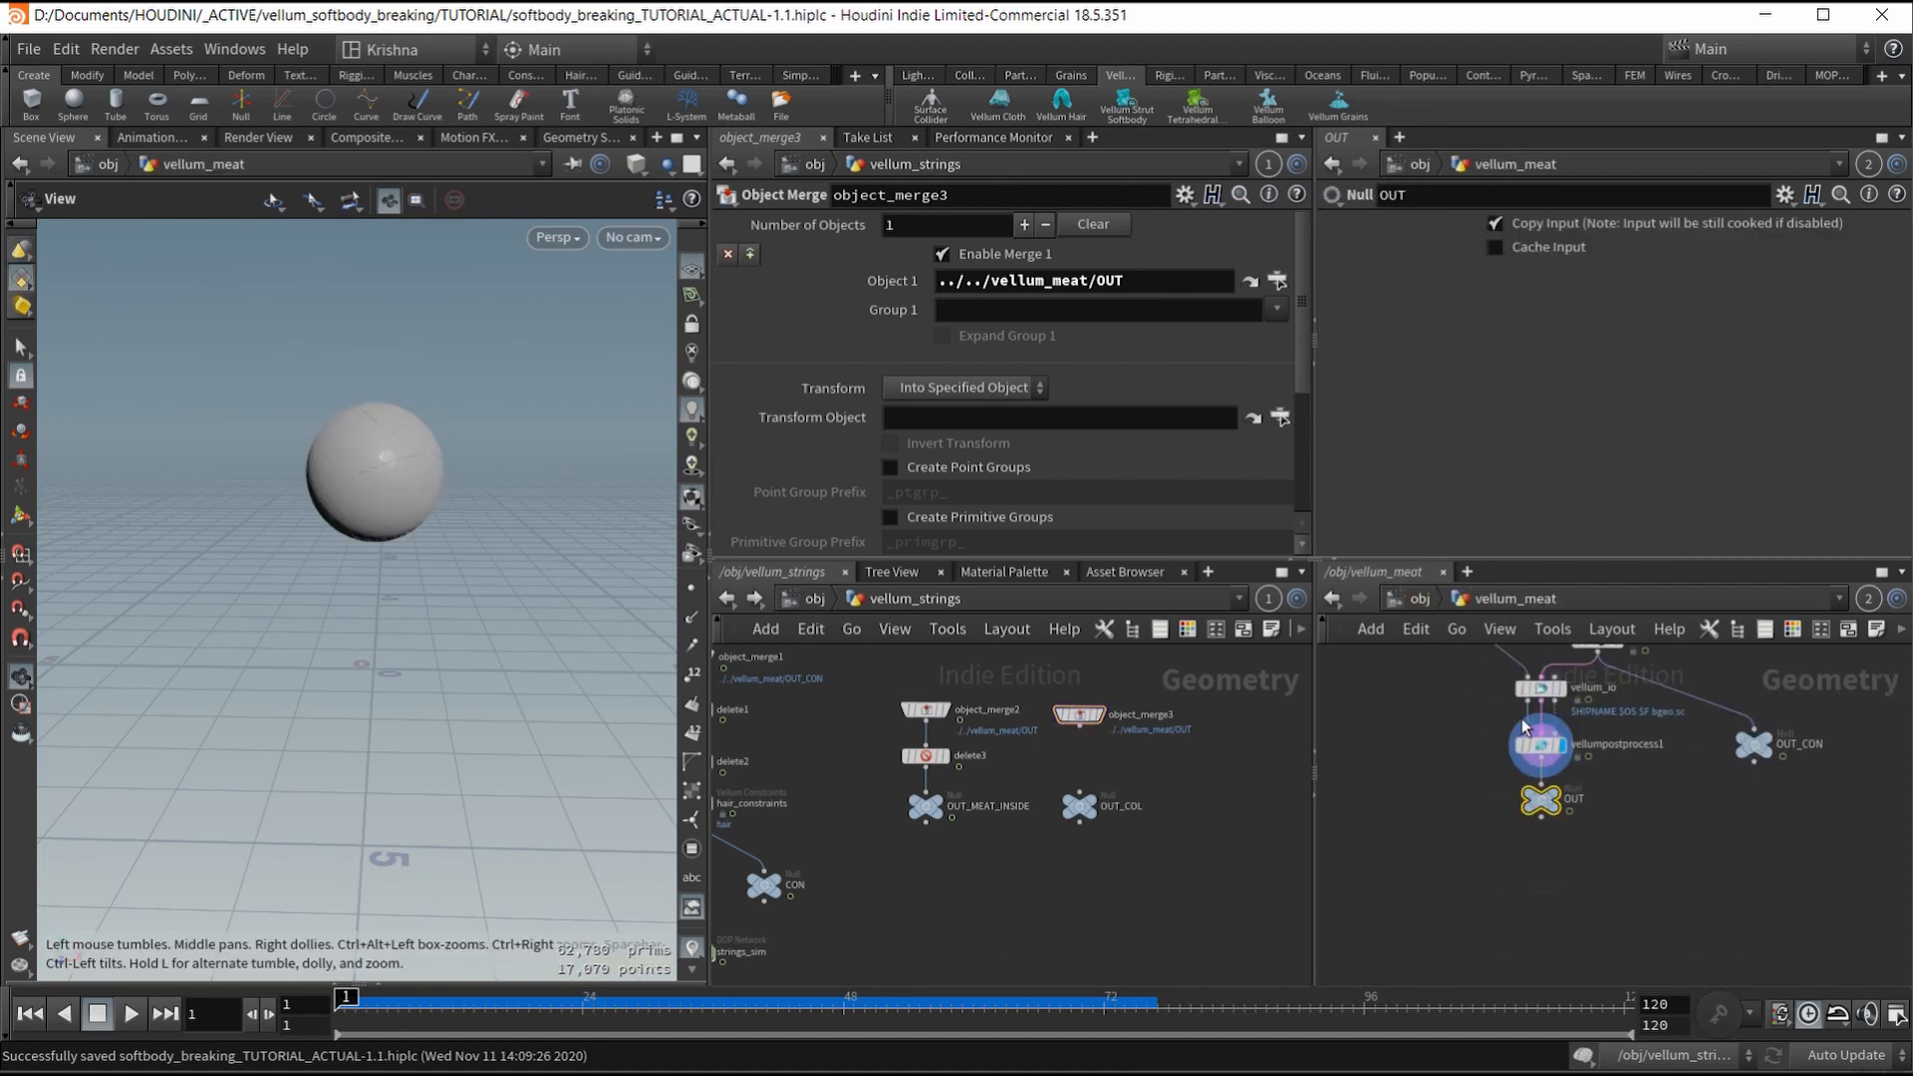
pyautogui.moveTo(1541, 800); pyautogui.dragTo(1128, 284)
pyautogui.click(1079, 727)
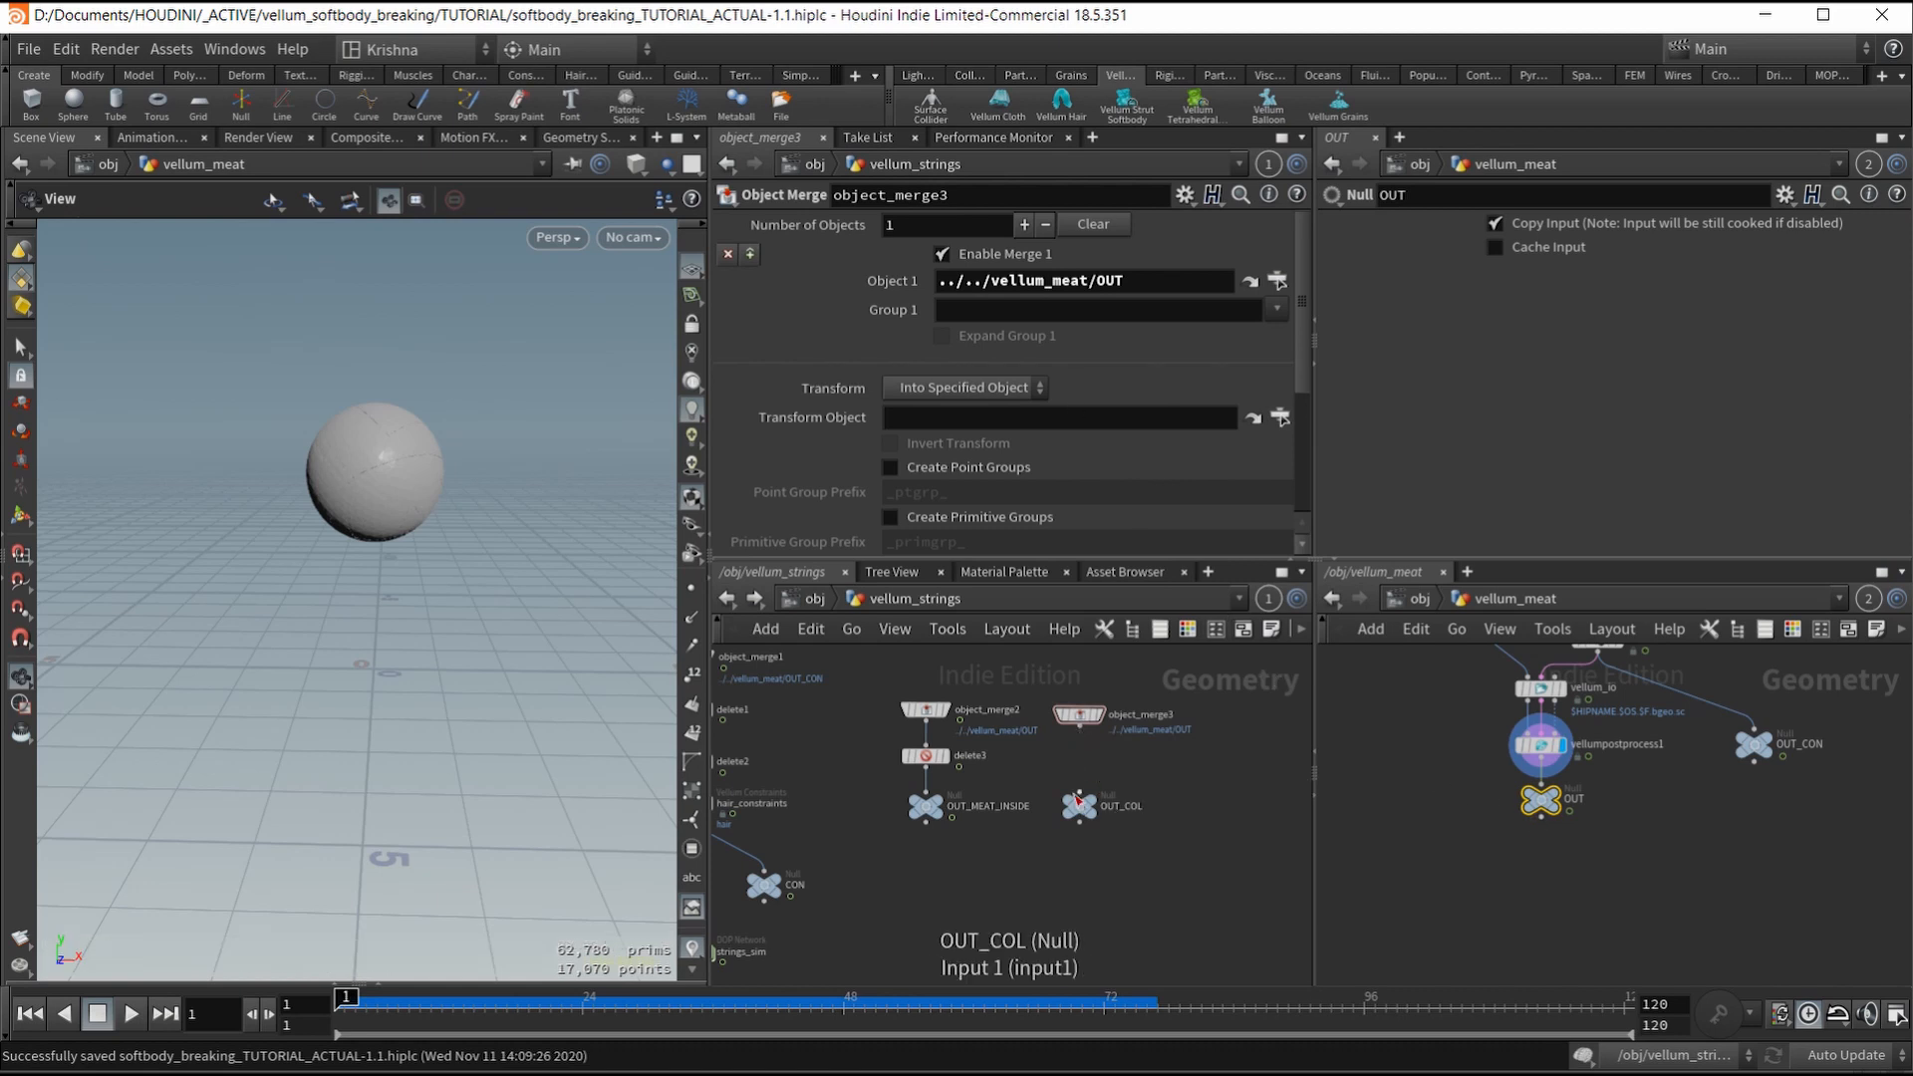
pyautogui.click(1079, 801)
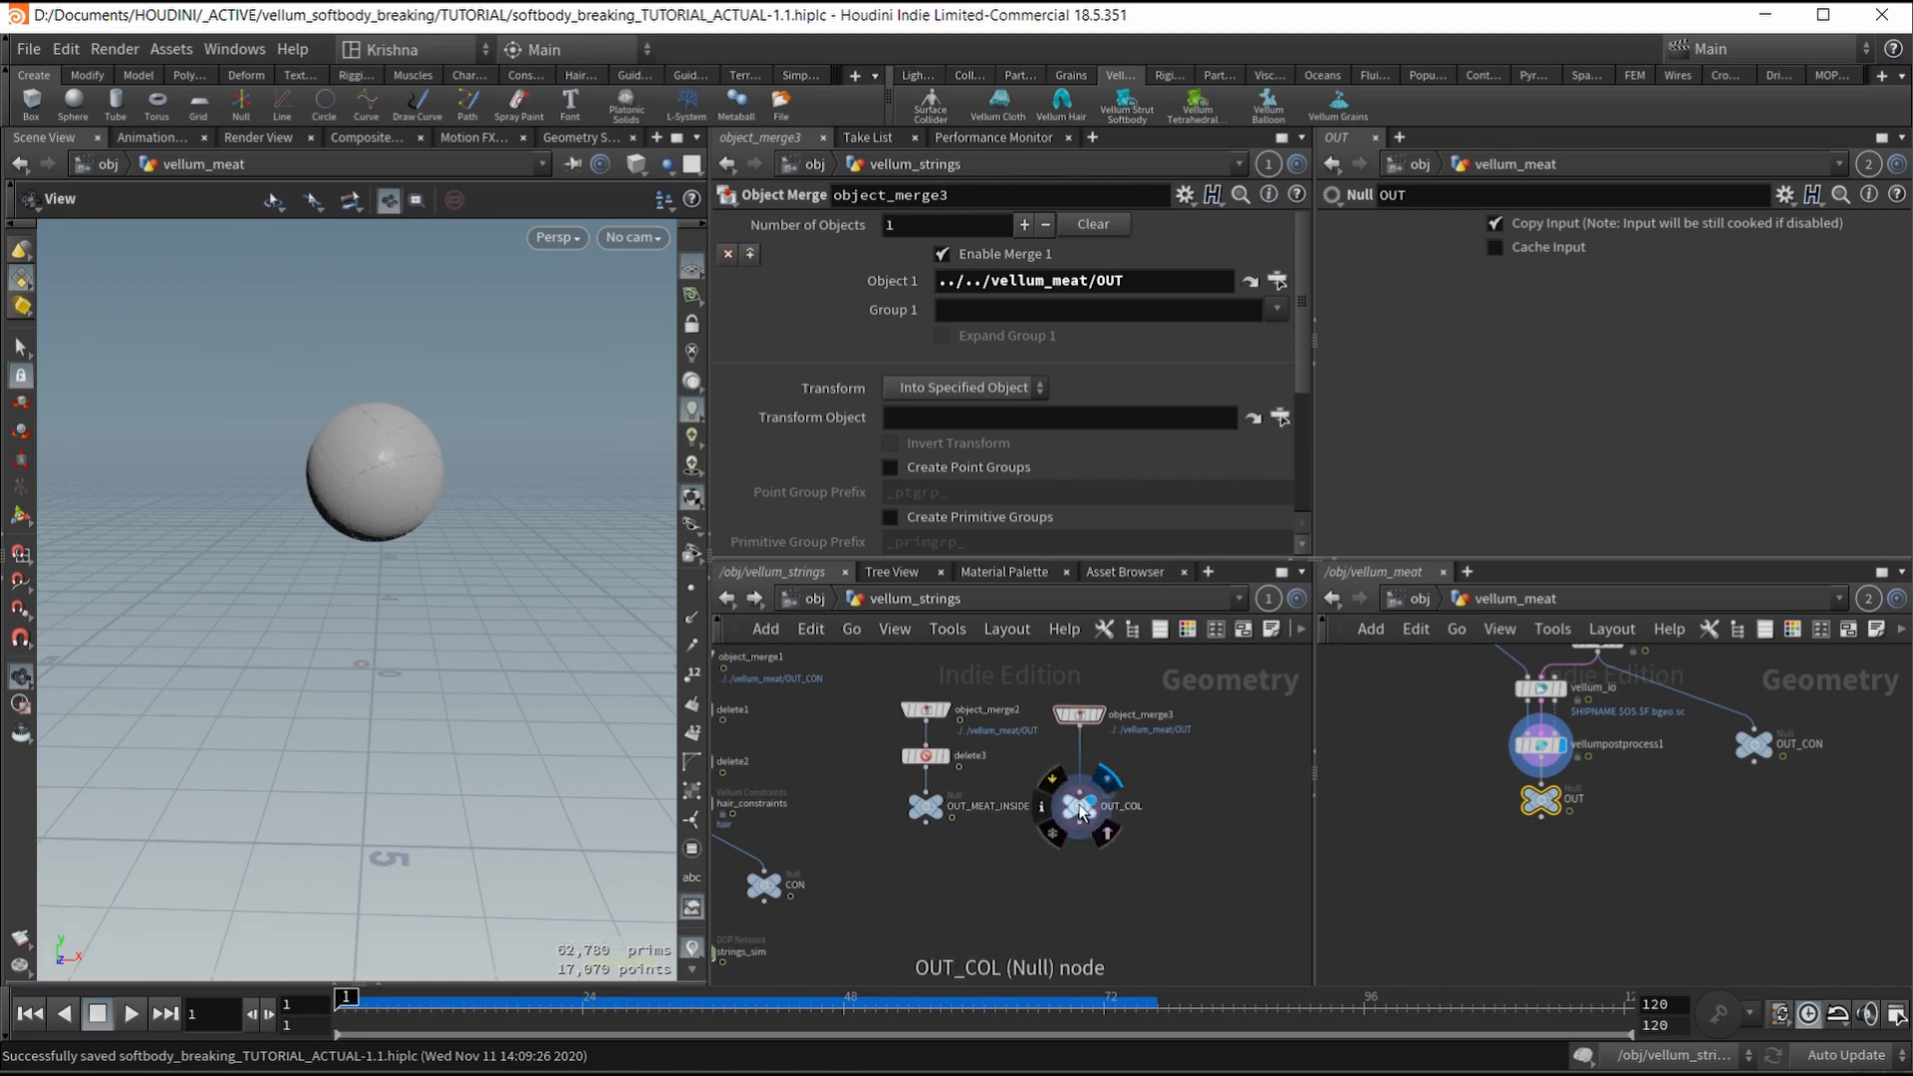
# Step: Check the OUT_COL geometry by scrubbing back to frame 1, and save the scene
pyautogui.click(1079, 809)
pyautogui.moveTo(555, 1002); pyautogui.dragTo(341, 1002)
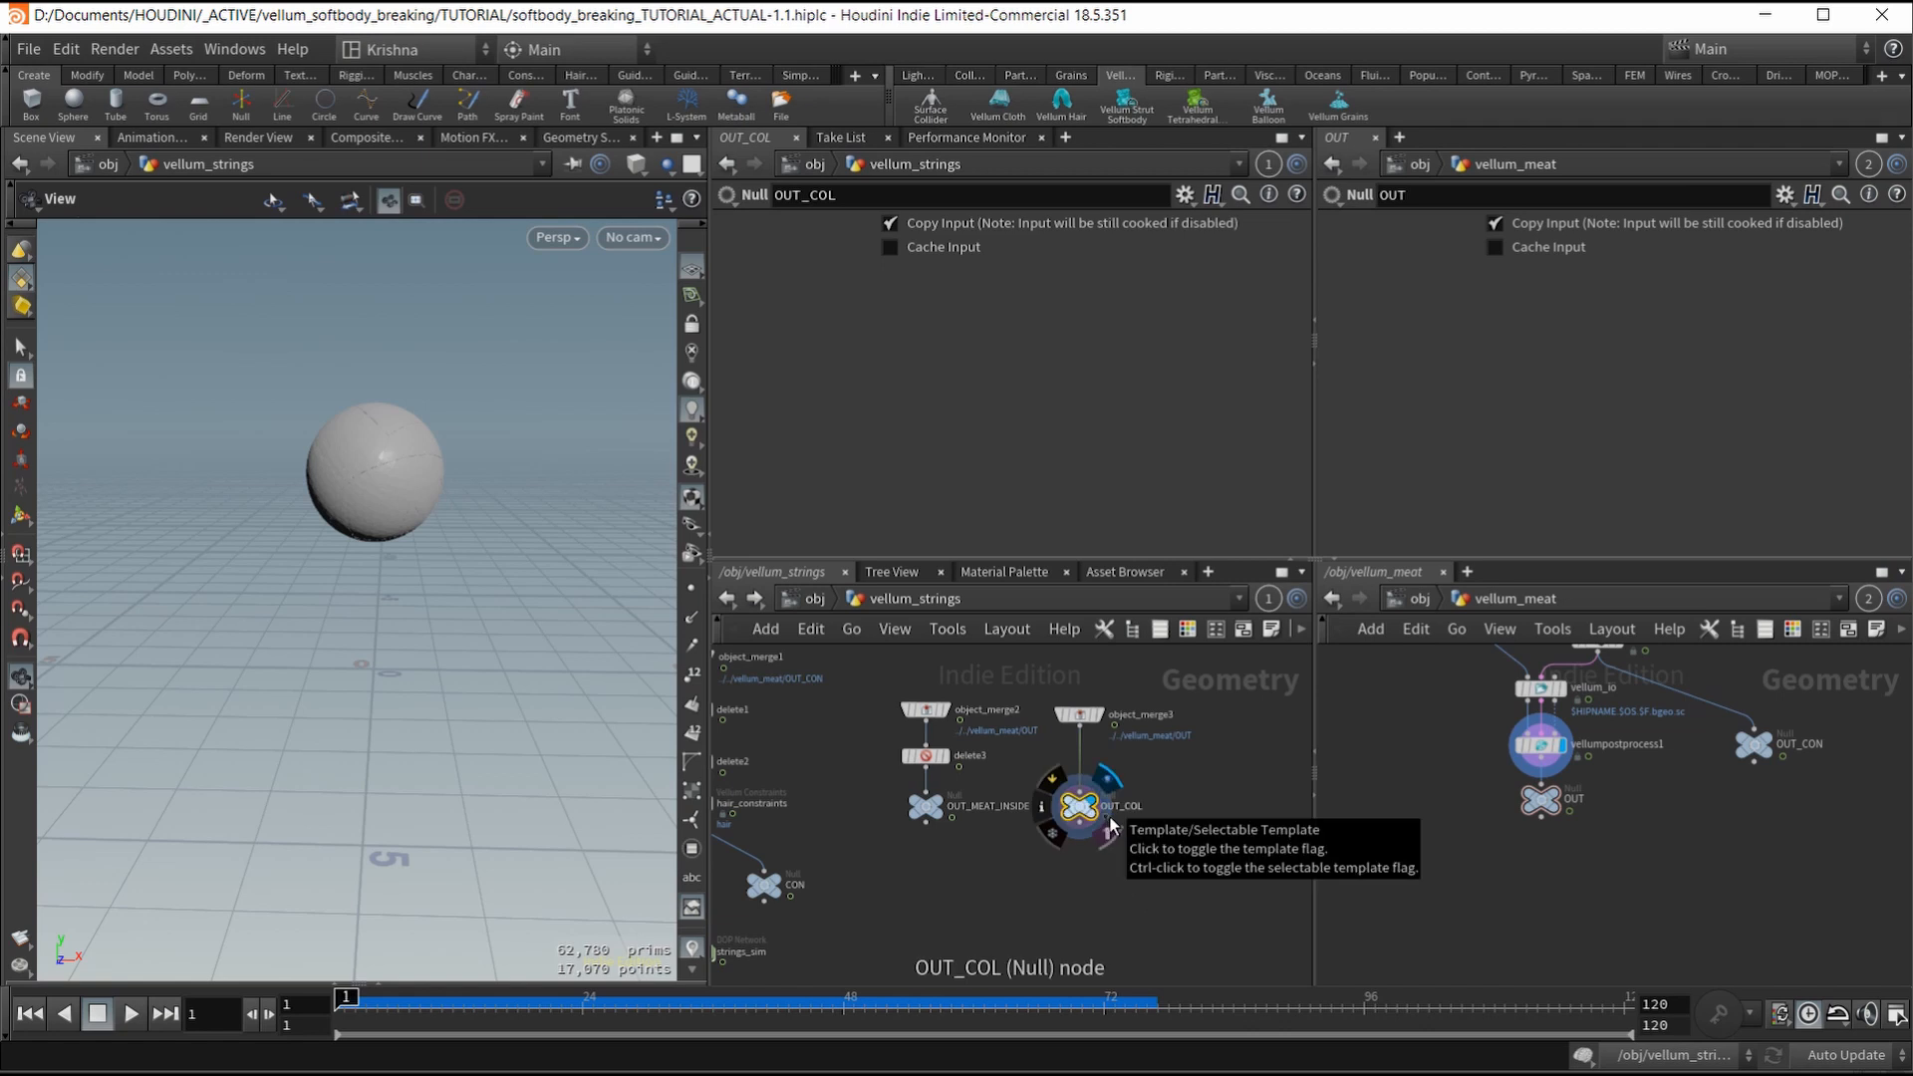
pyautogui.hotkey('ctrl', 's')
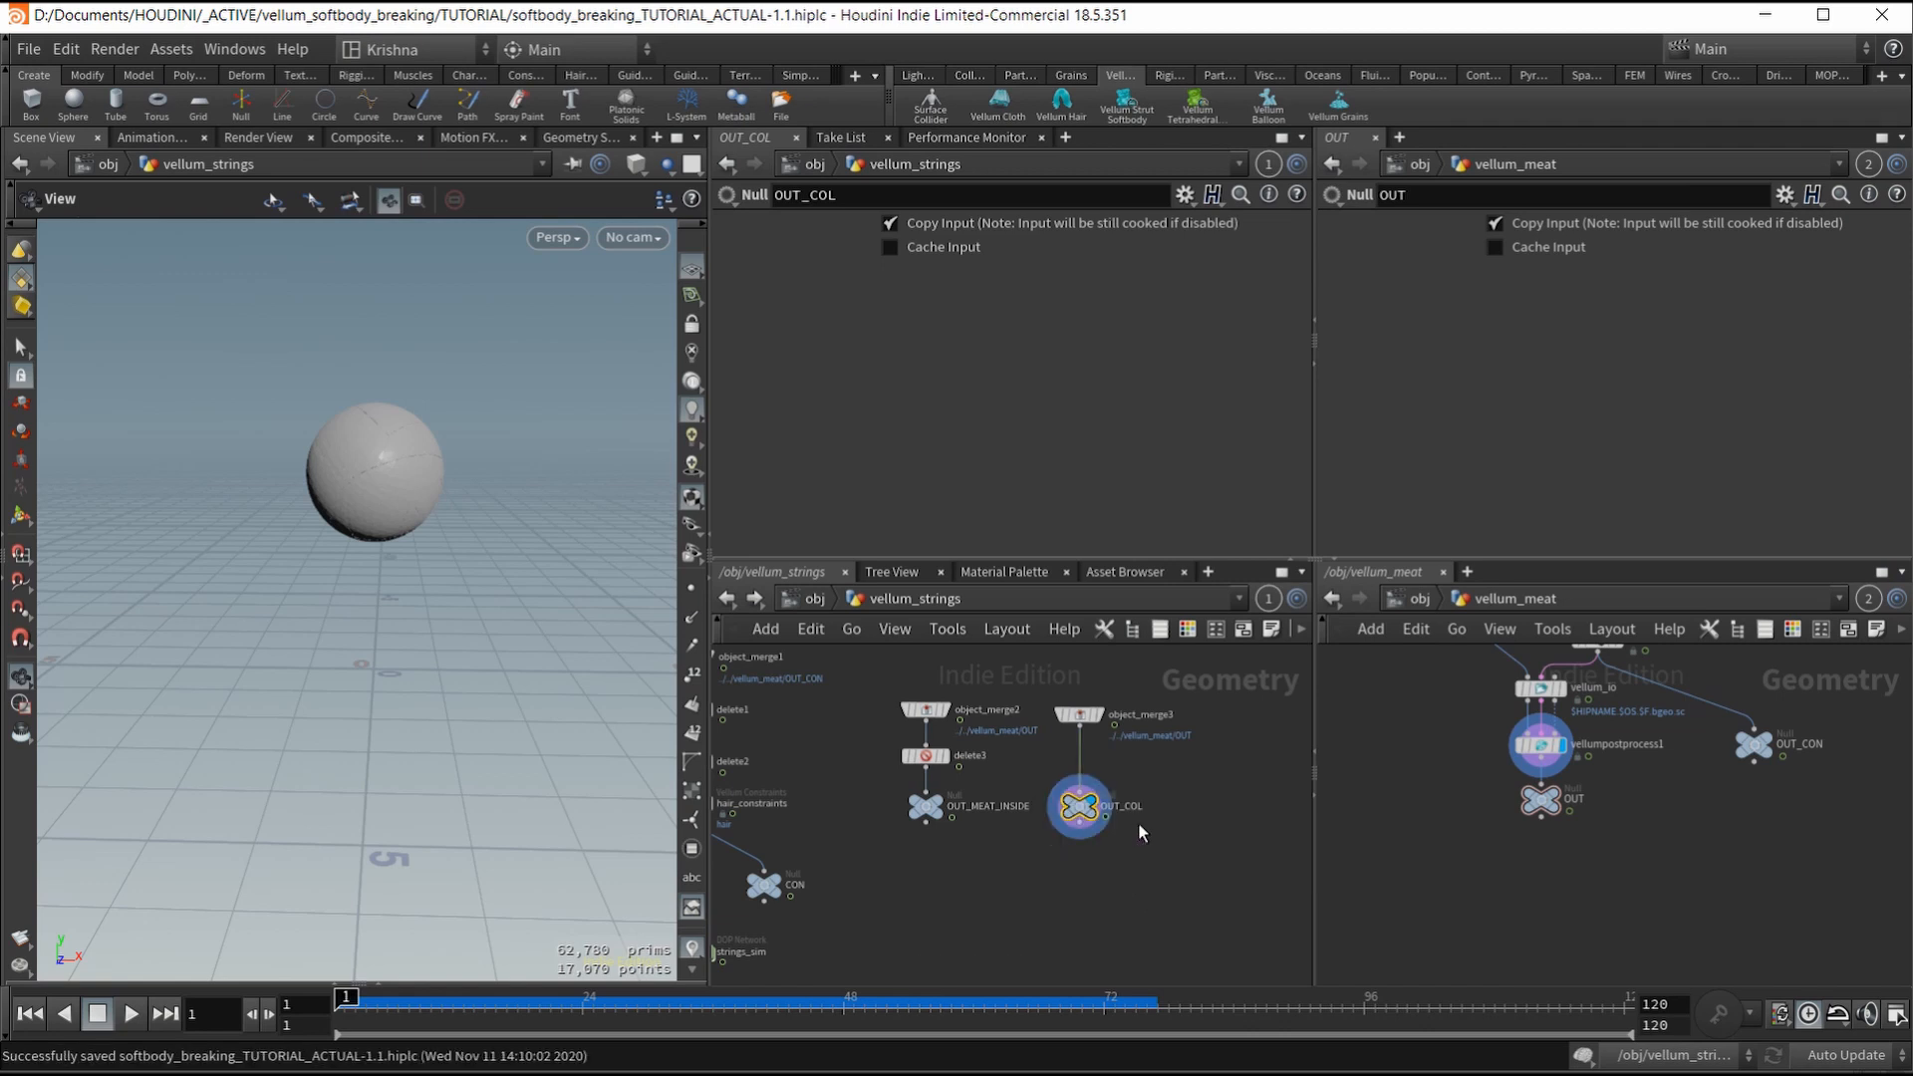
# Step: Make the displayed OUT_COL geometry a Deforming Object collider for the simulation
pyautogui.click(967, 78)
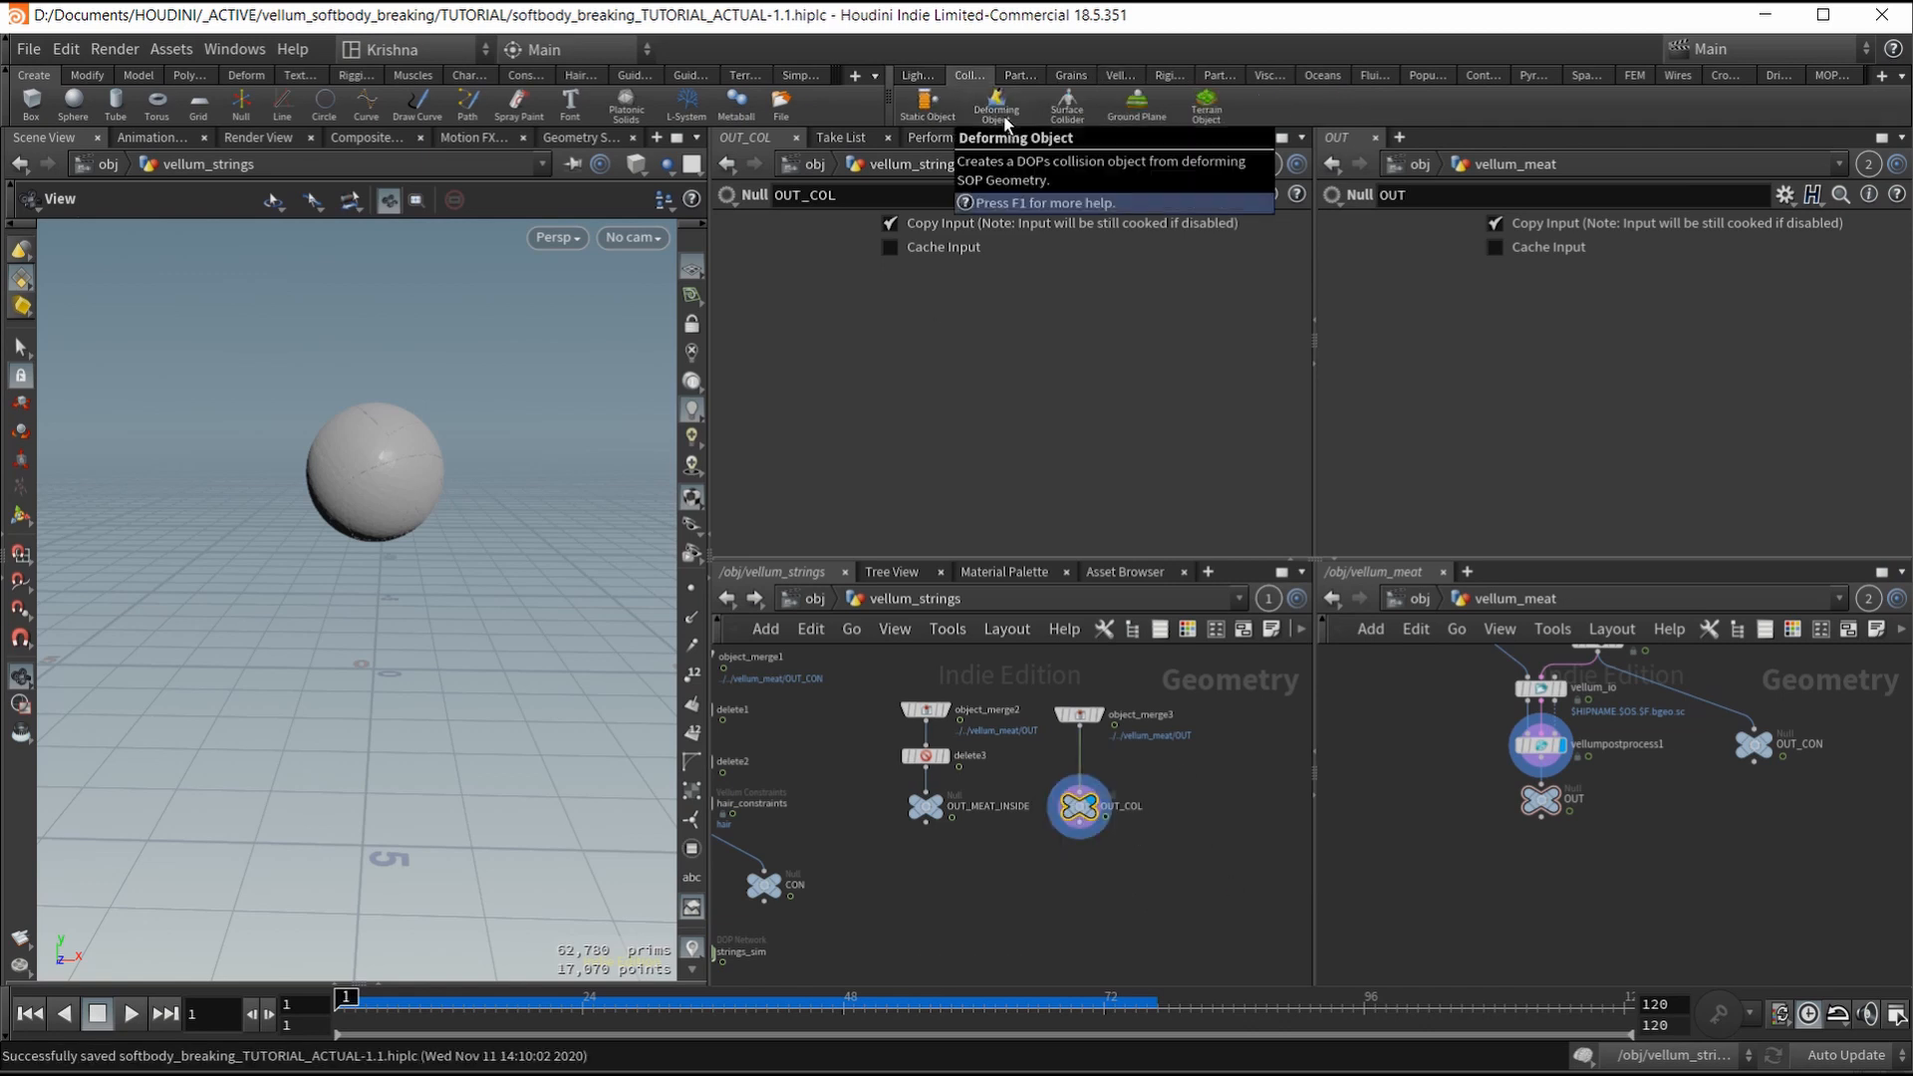
pyautogui.click(996, 105)
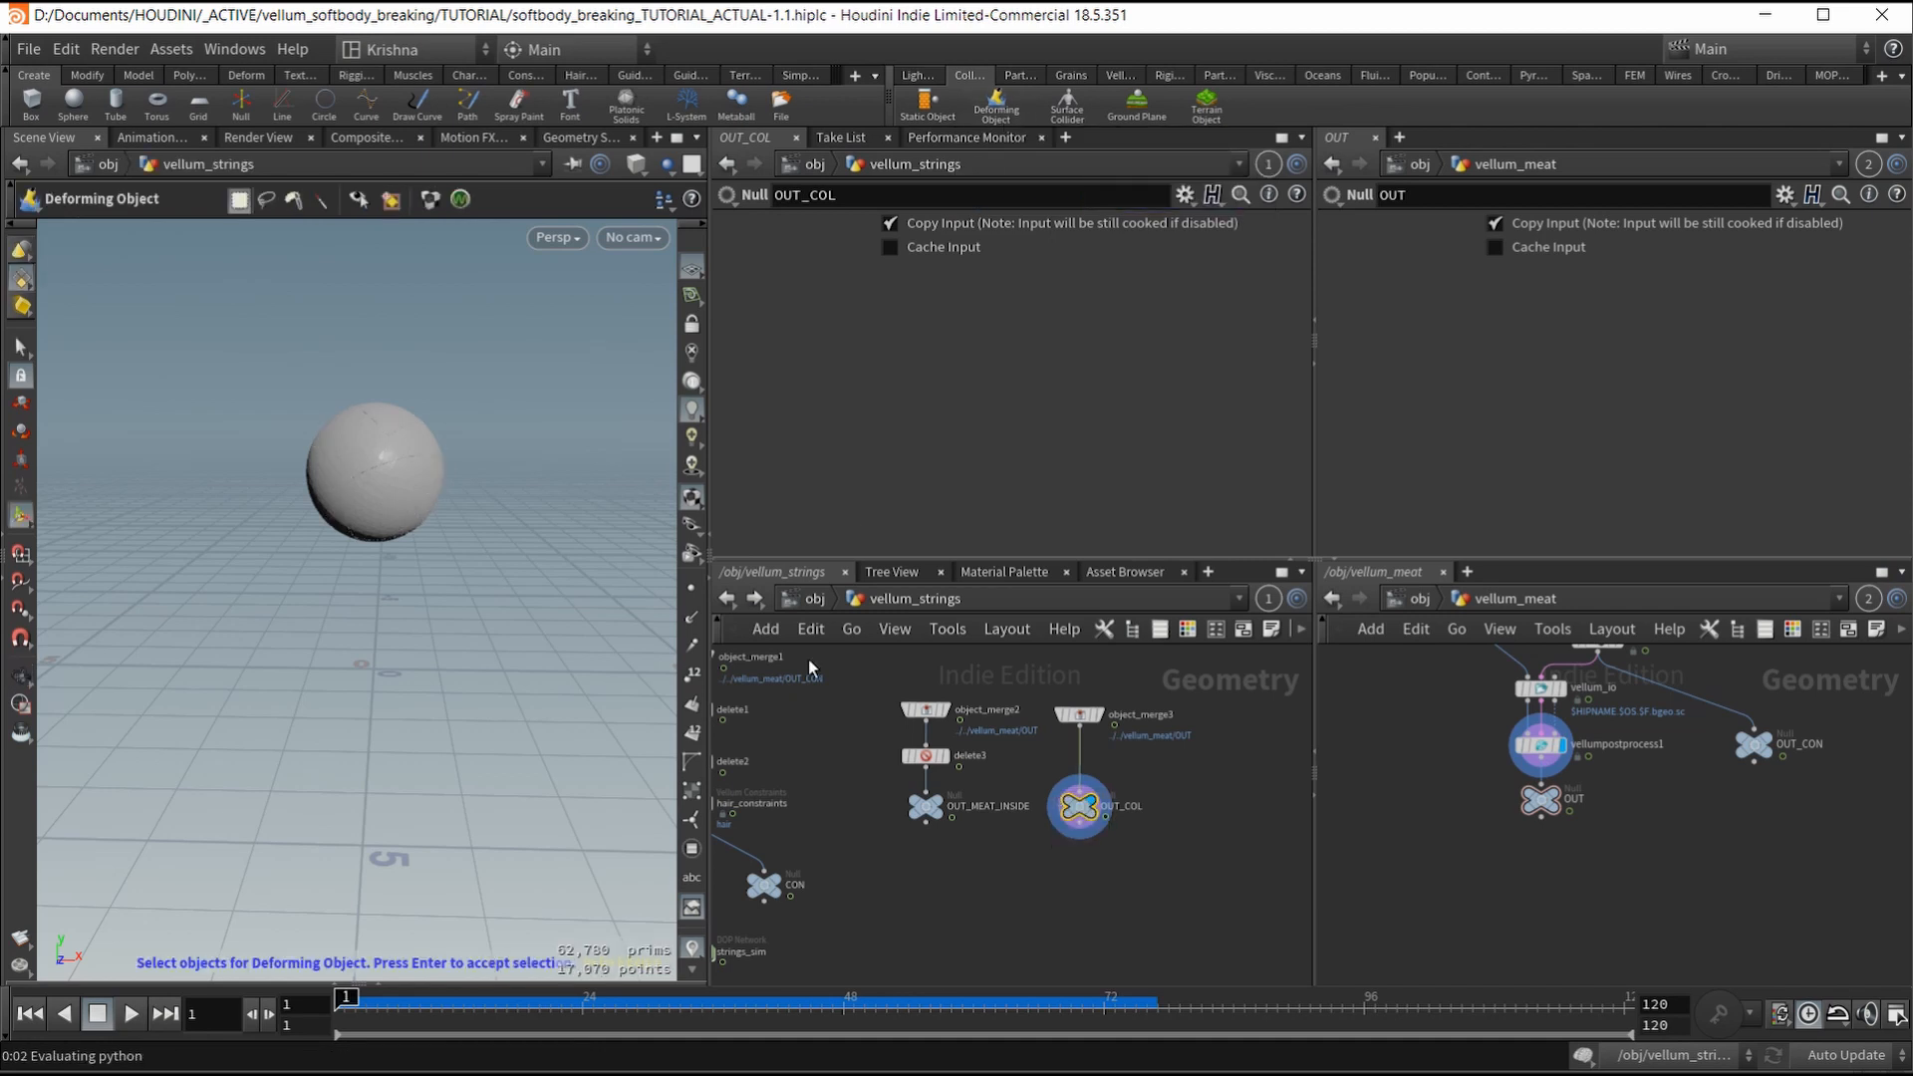
pyautogui.press('Return')
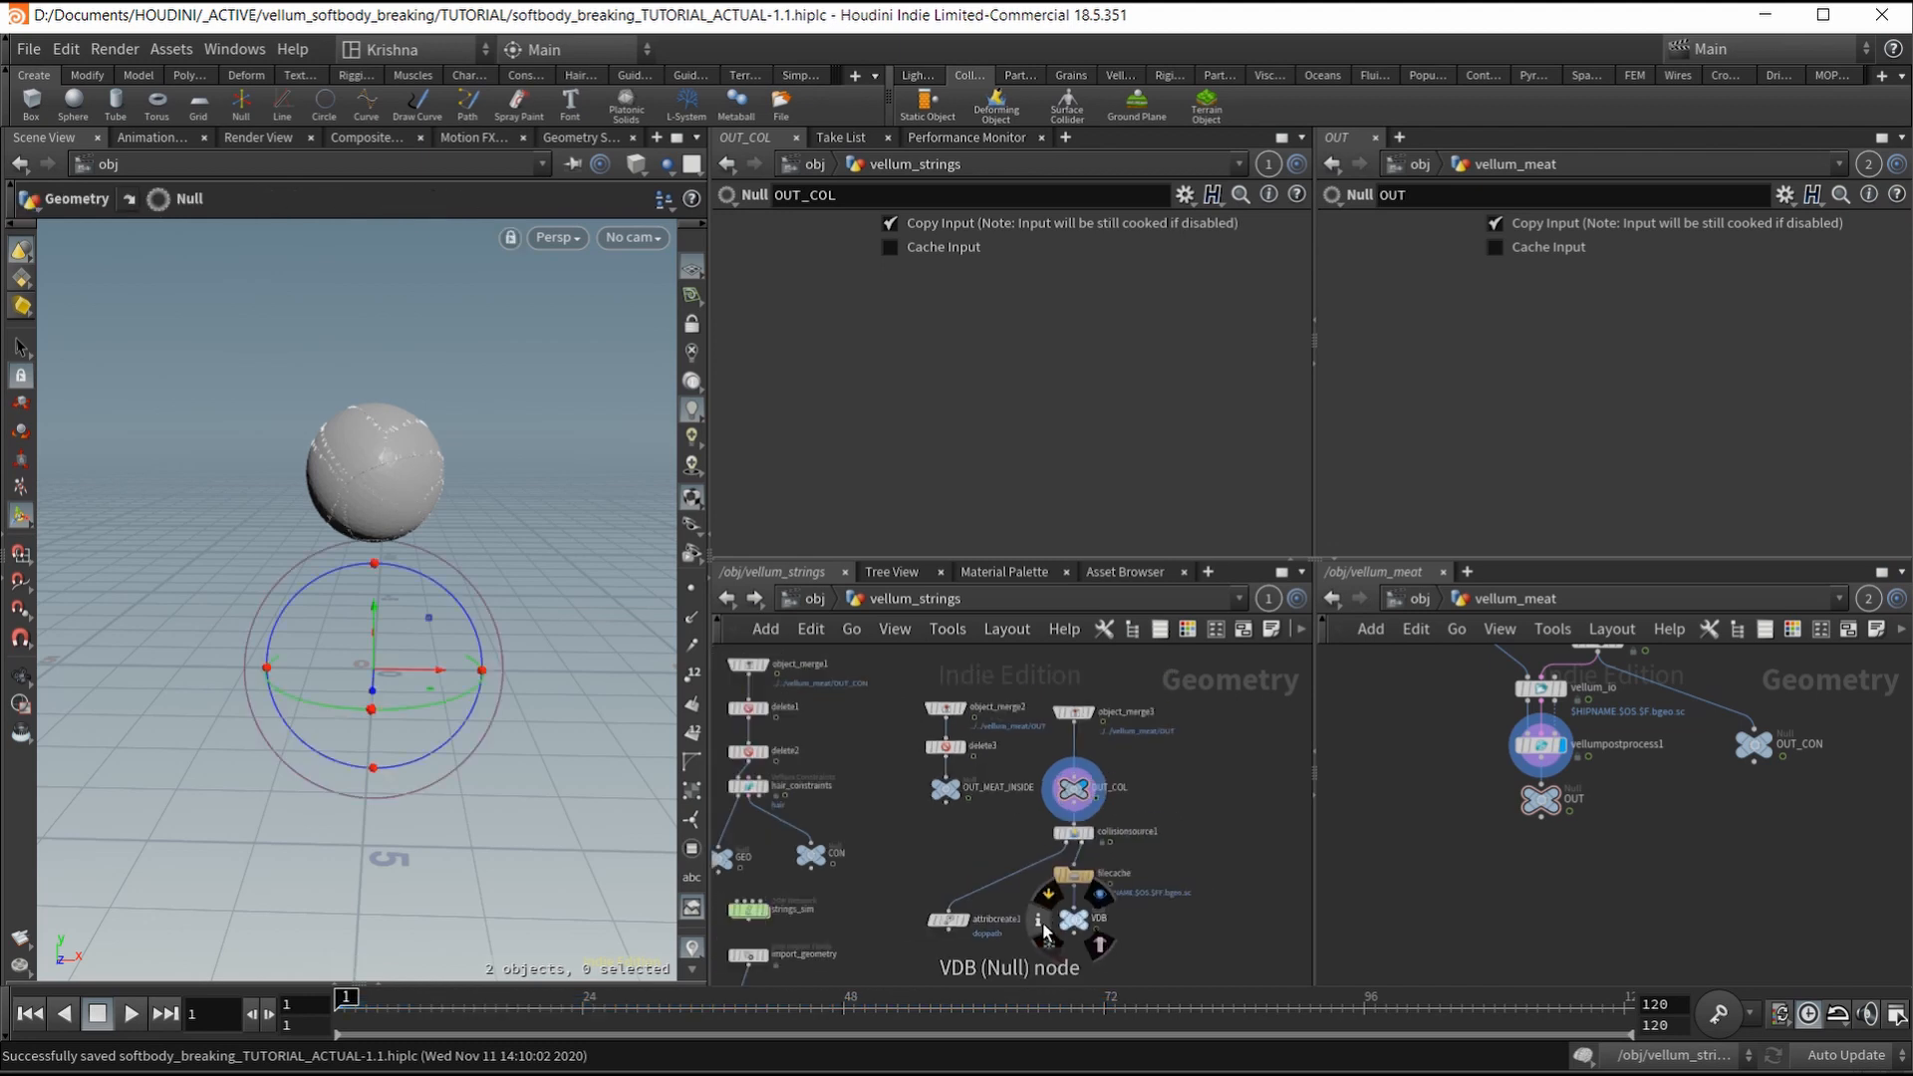
# Step: Enter the strings_sim DOP network and lay out its nodes automatically
pyautogui.moveTo(1084, 909); pyautogui.dragTo(1142, 803, button='middle')
pyautogui.doubleClick(812, 803)
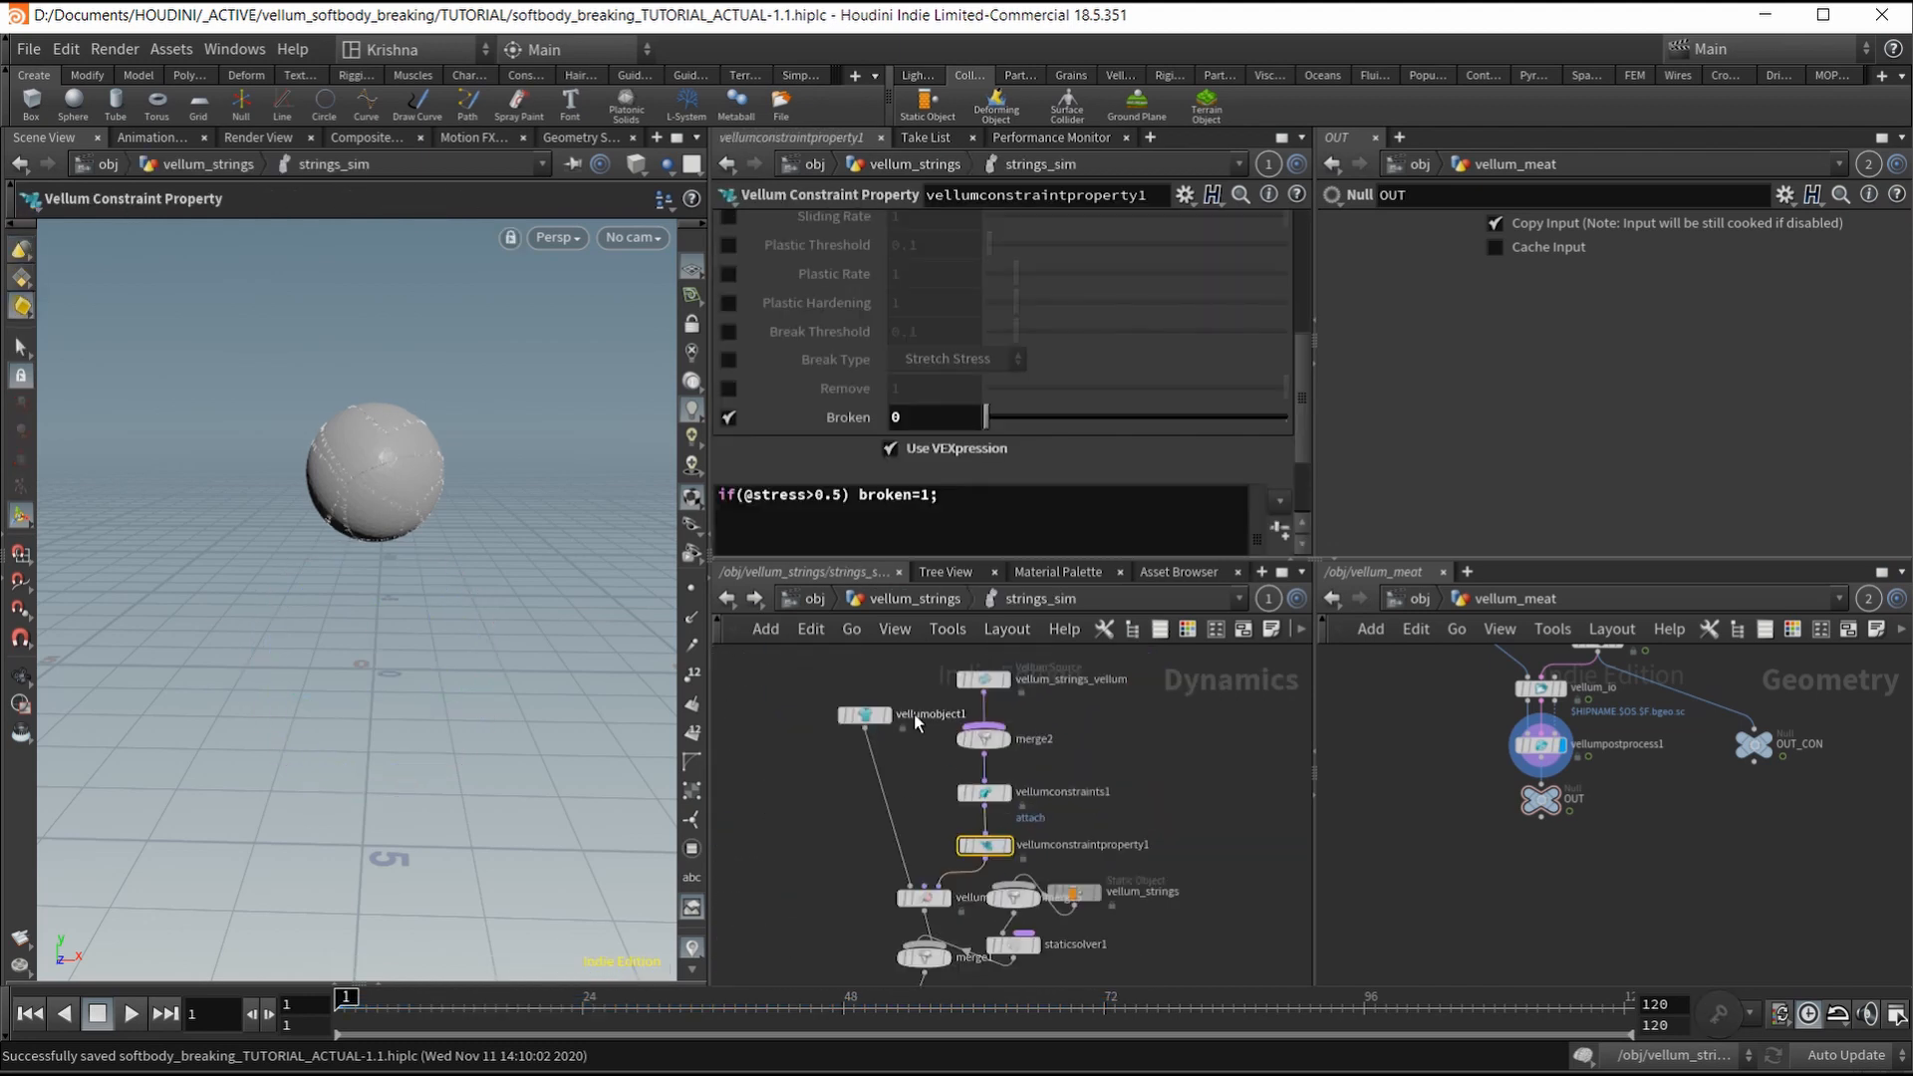
pyautogui.press('l')
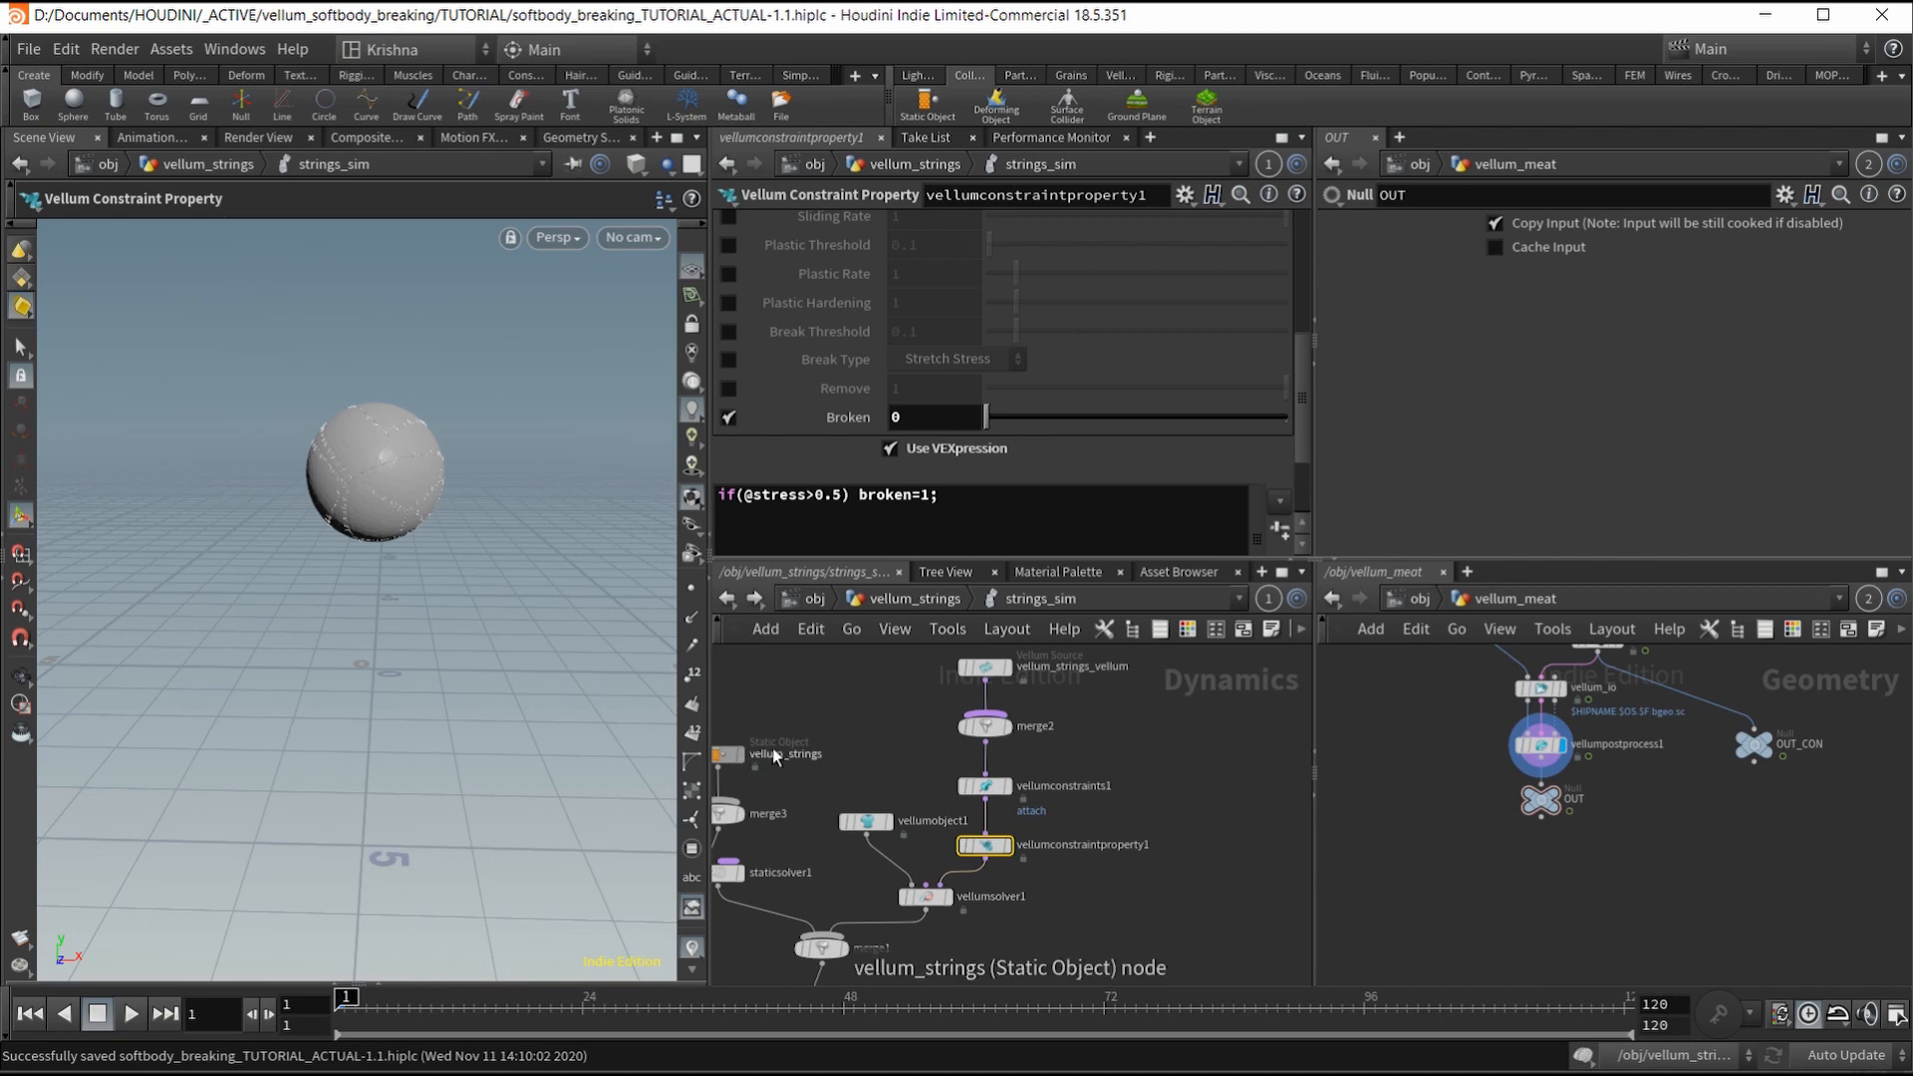
# Step: Add a Ground Plane node beside the vellum_strings static object and wire it into merge3
pyautogui.press('Tab')
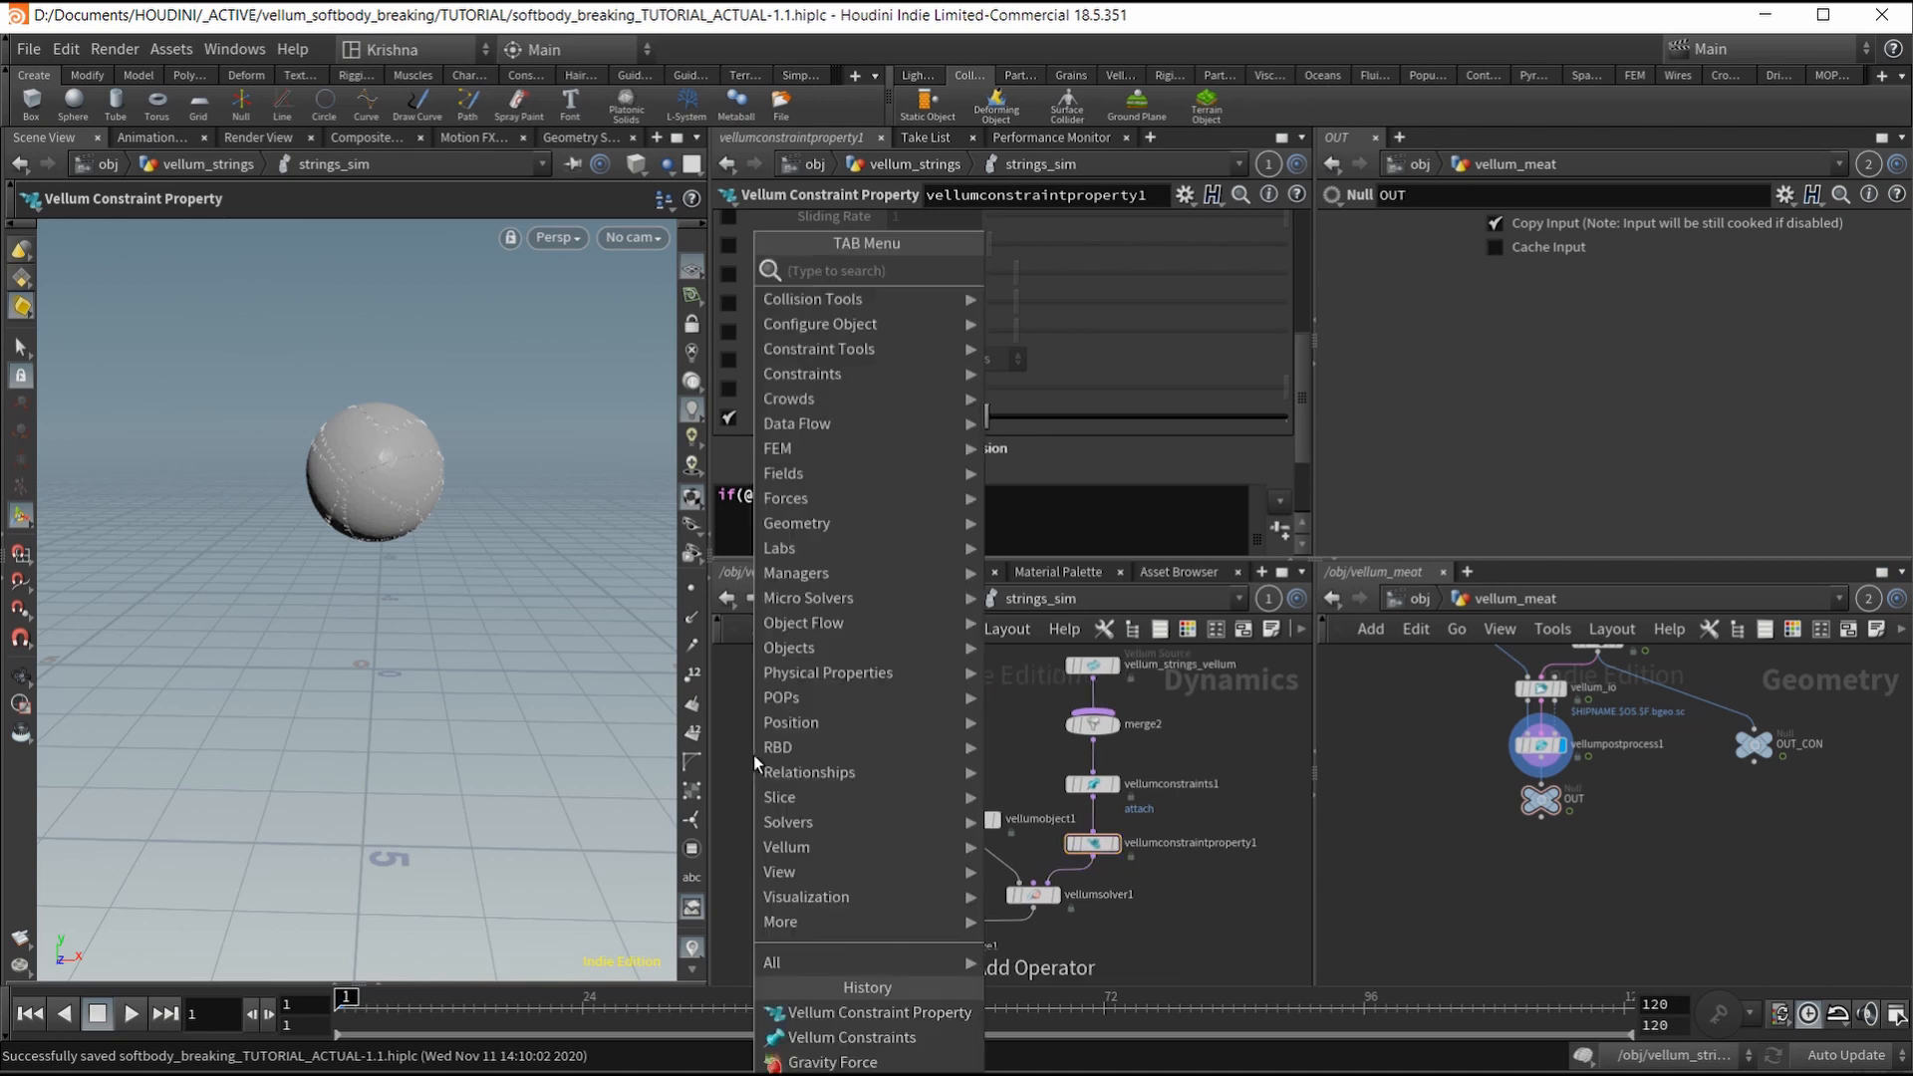
pyautogui.write('gravity')
pyautogui.press('Return')
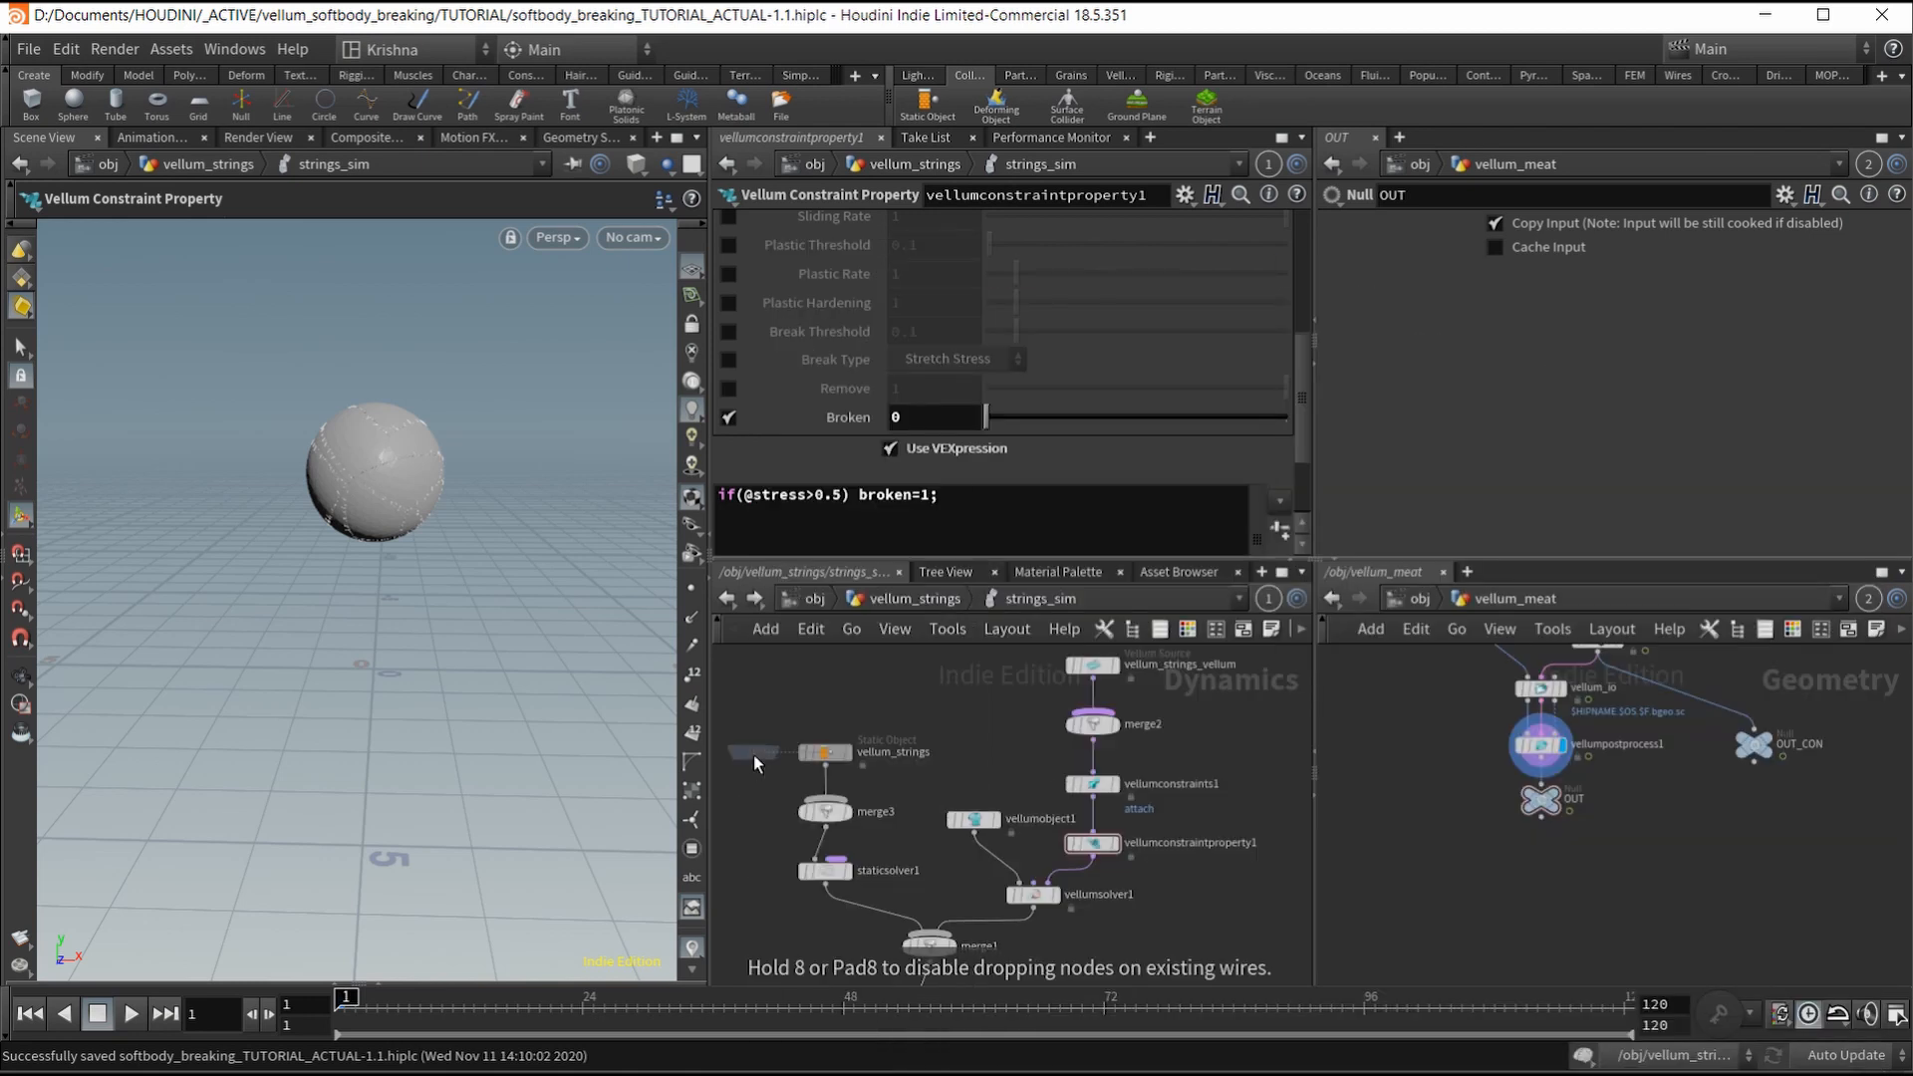
pyautogui.click(753, 755)
pyautogui.click(753, 765)
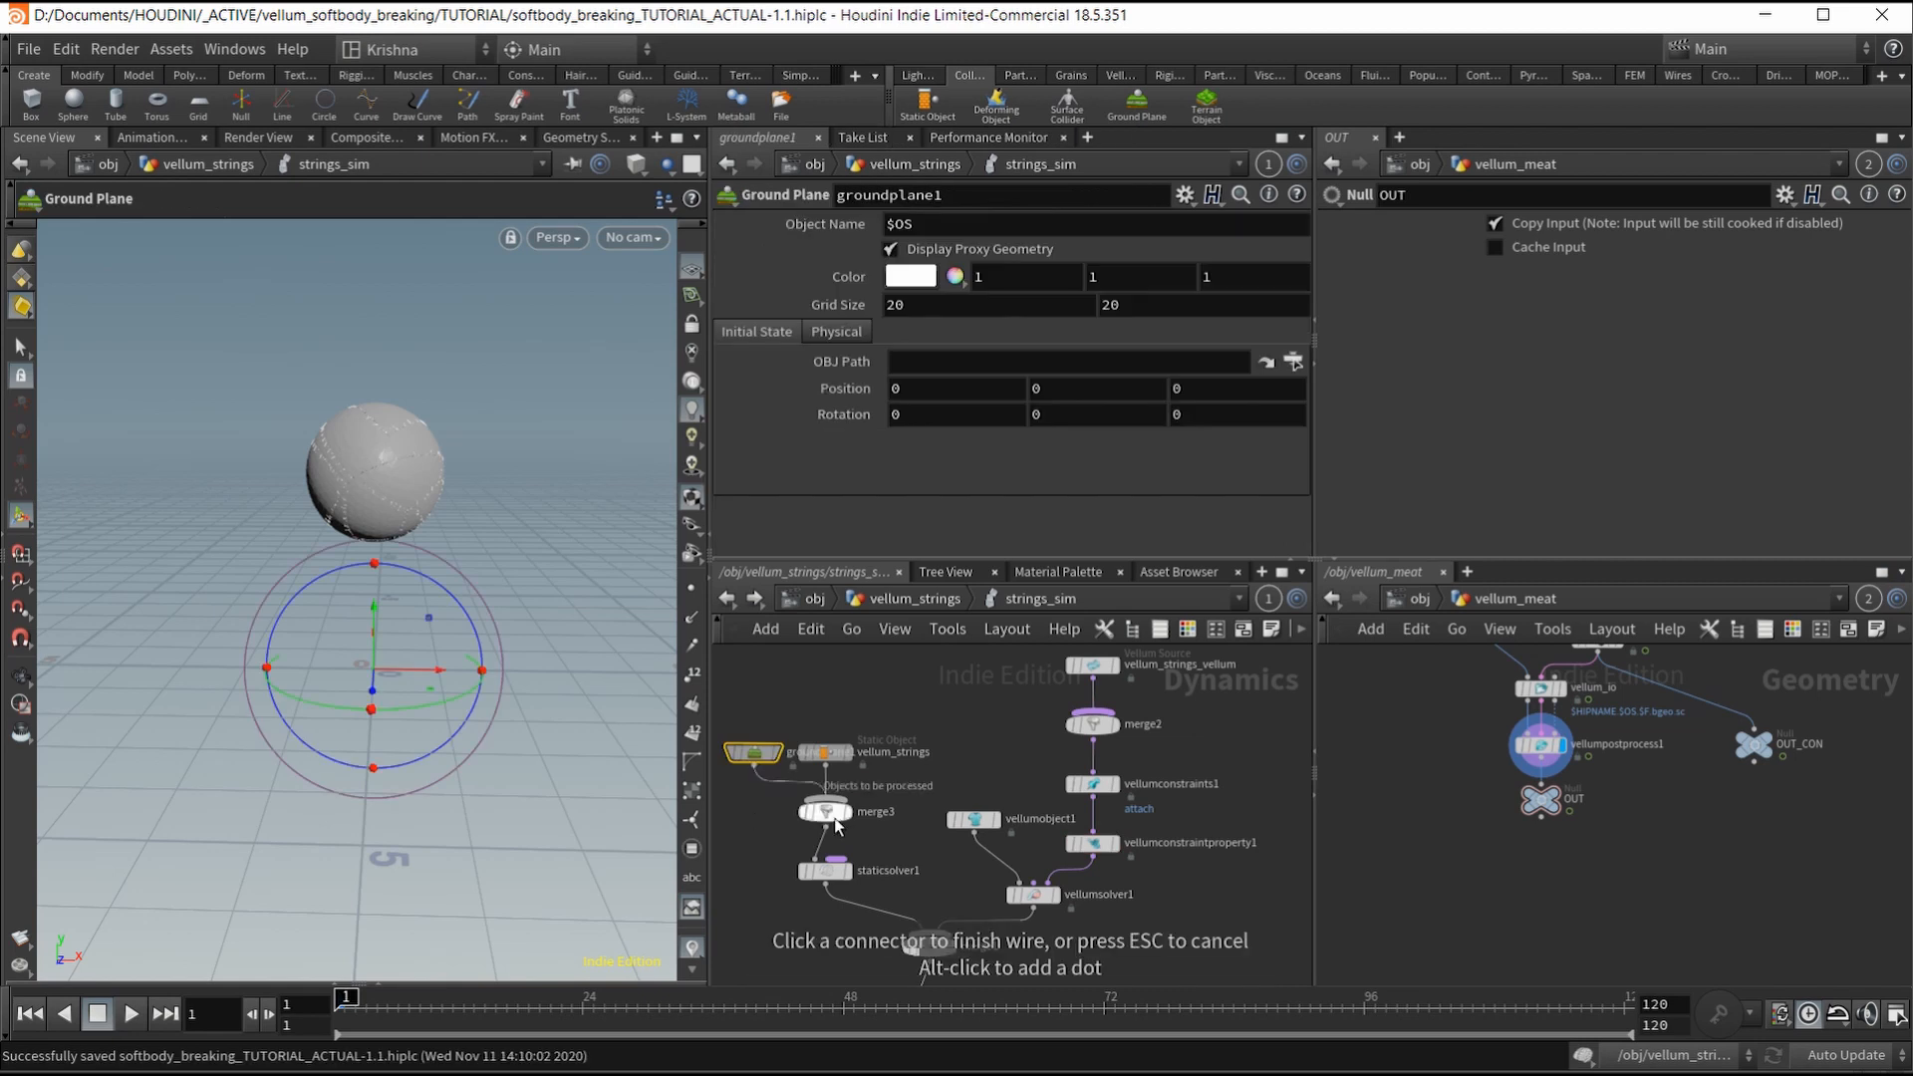
pyautogui.click(825, 815)
# Step: Put groundplane1 first in merge3's input order and set the Affector Relationship to Mutual
pyautogui.hotkey('shift', 'r')
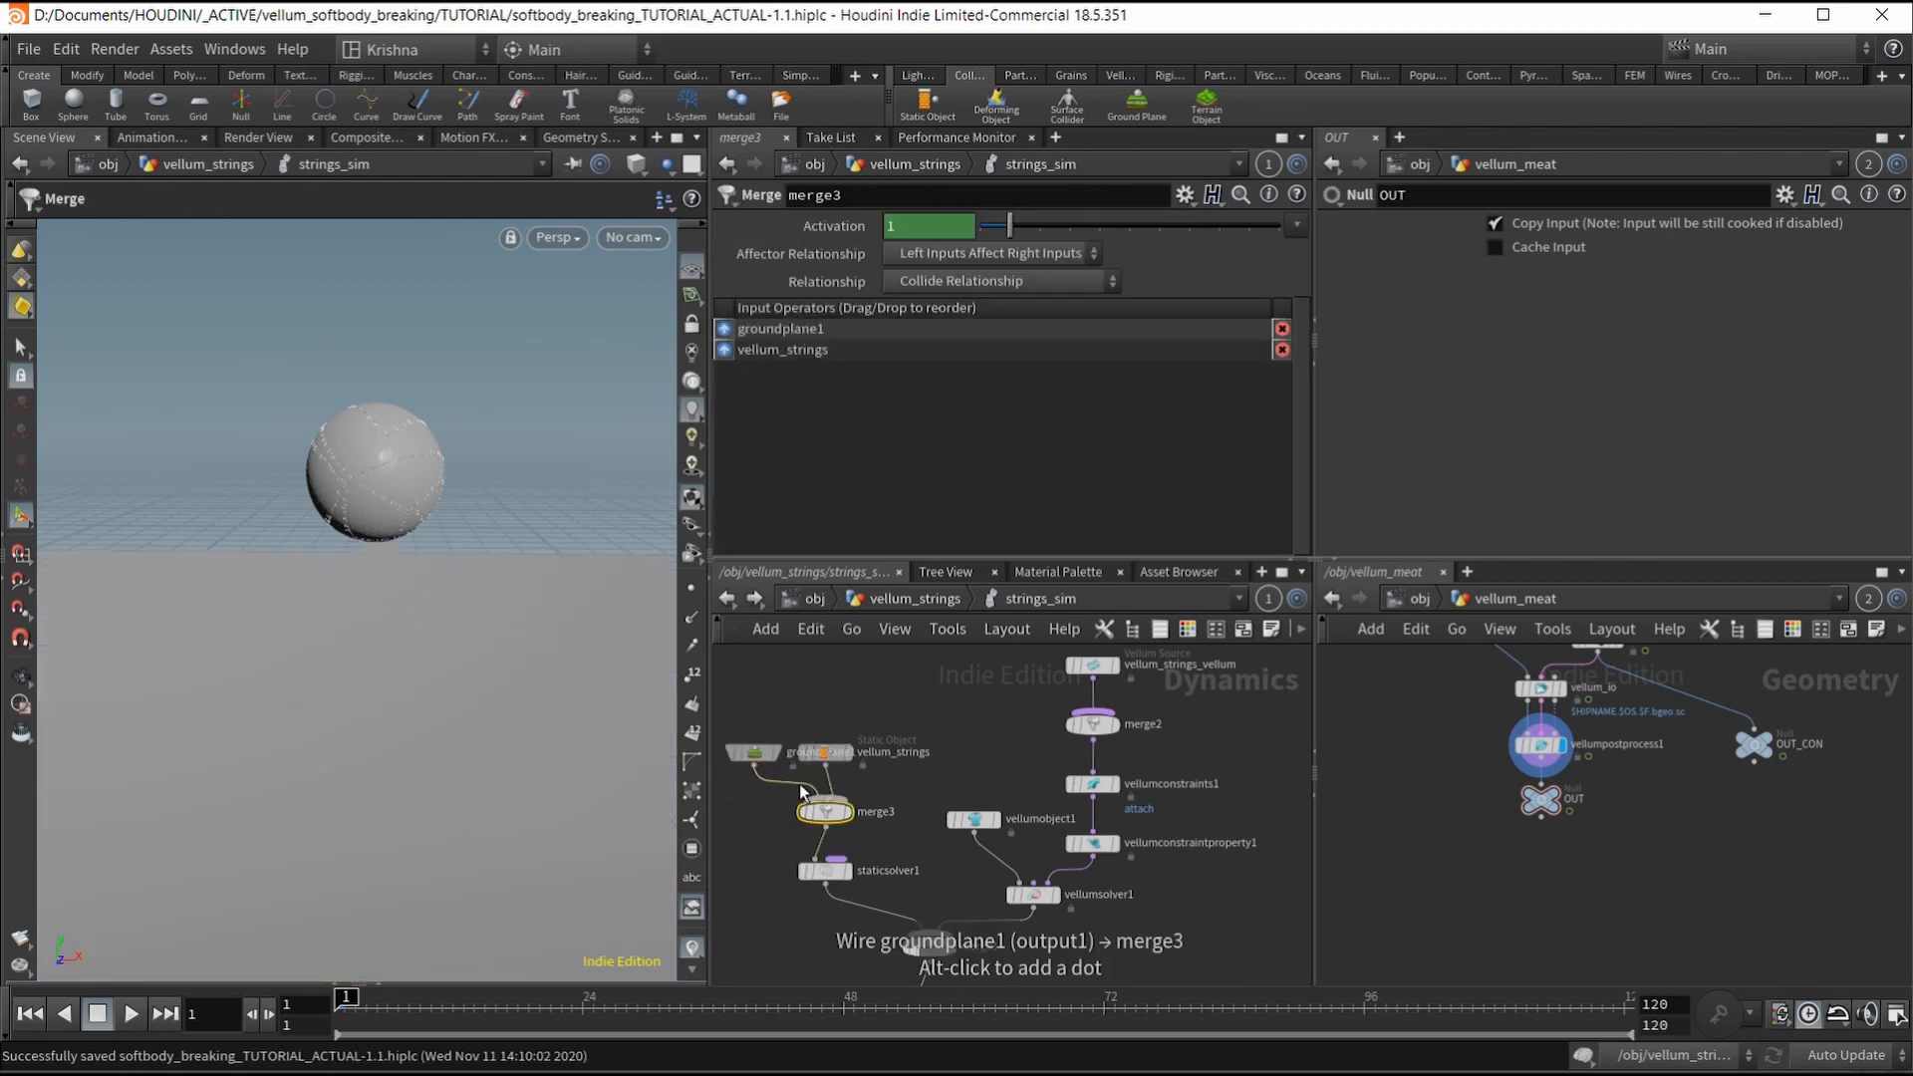
pyautogui.click(931, 255)
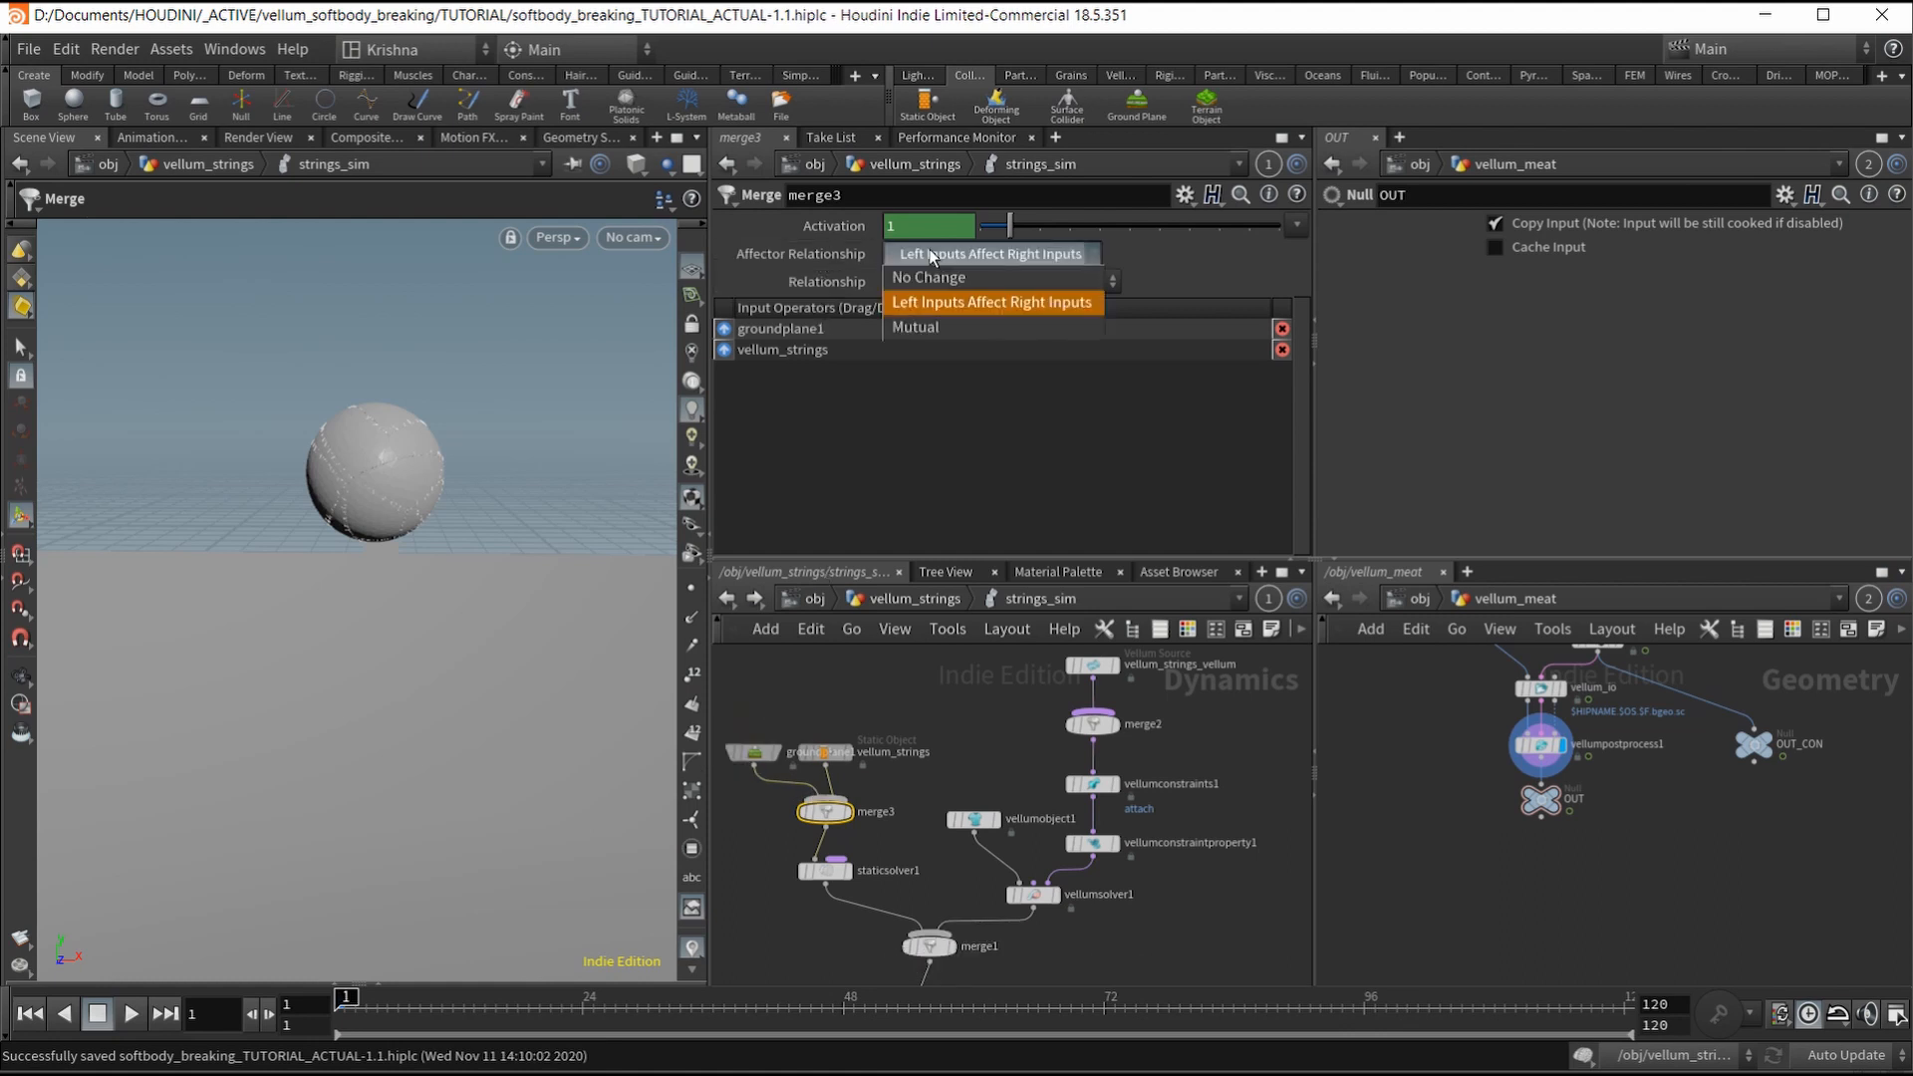
pyautogui.click(918, 326)
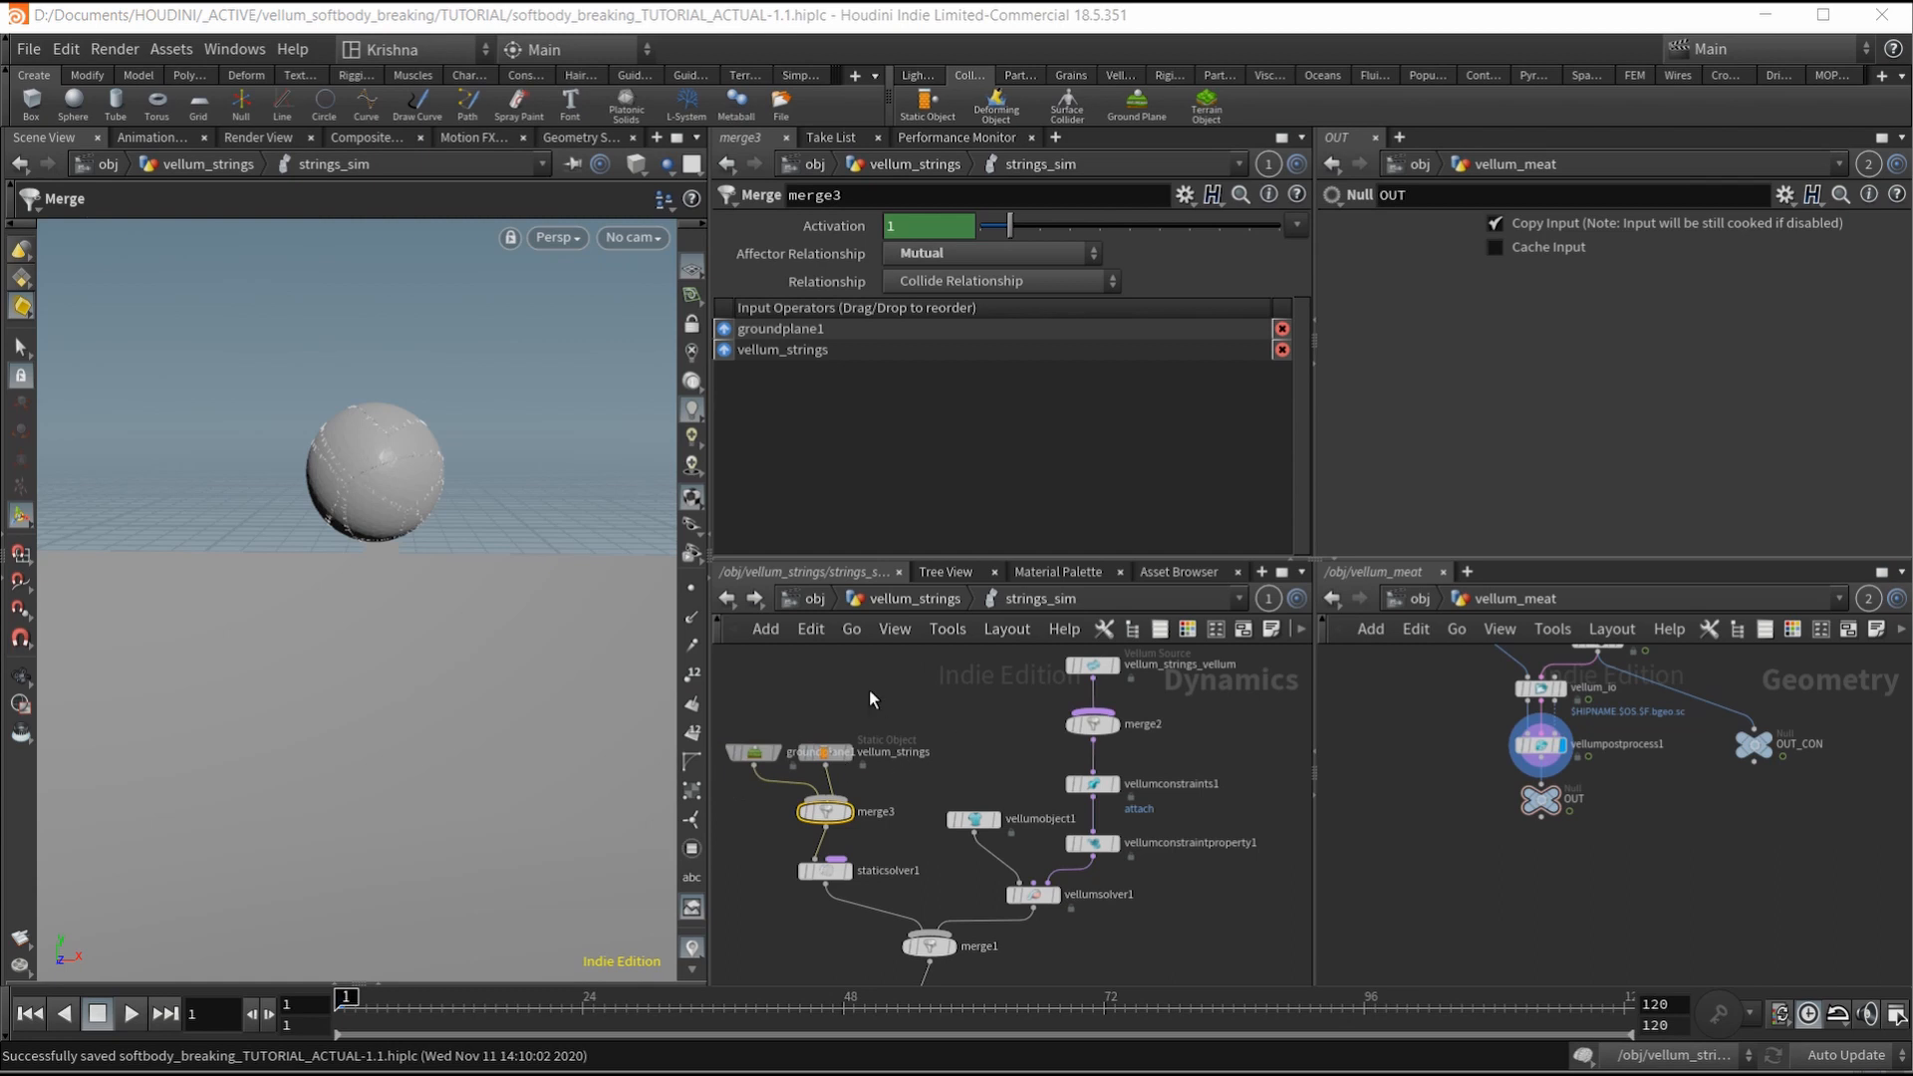
# Step: Turn off Display Geometry on the vellum_strings static object inside strings_sim
pyautogui.click(899, 604)
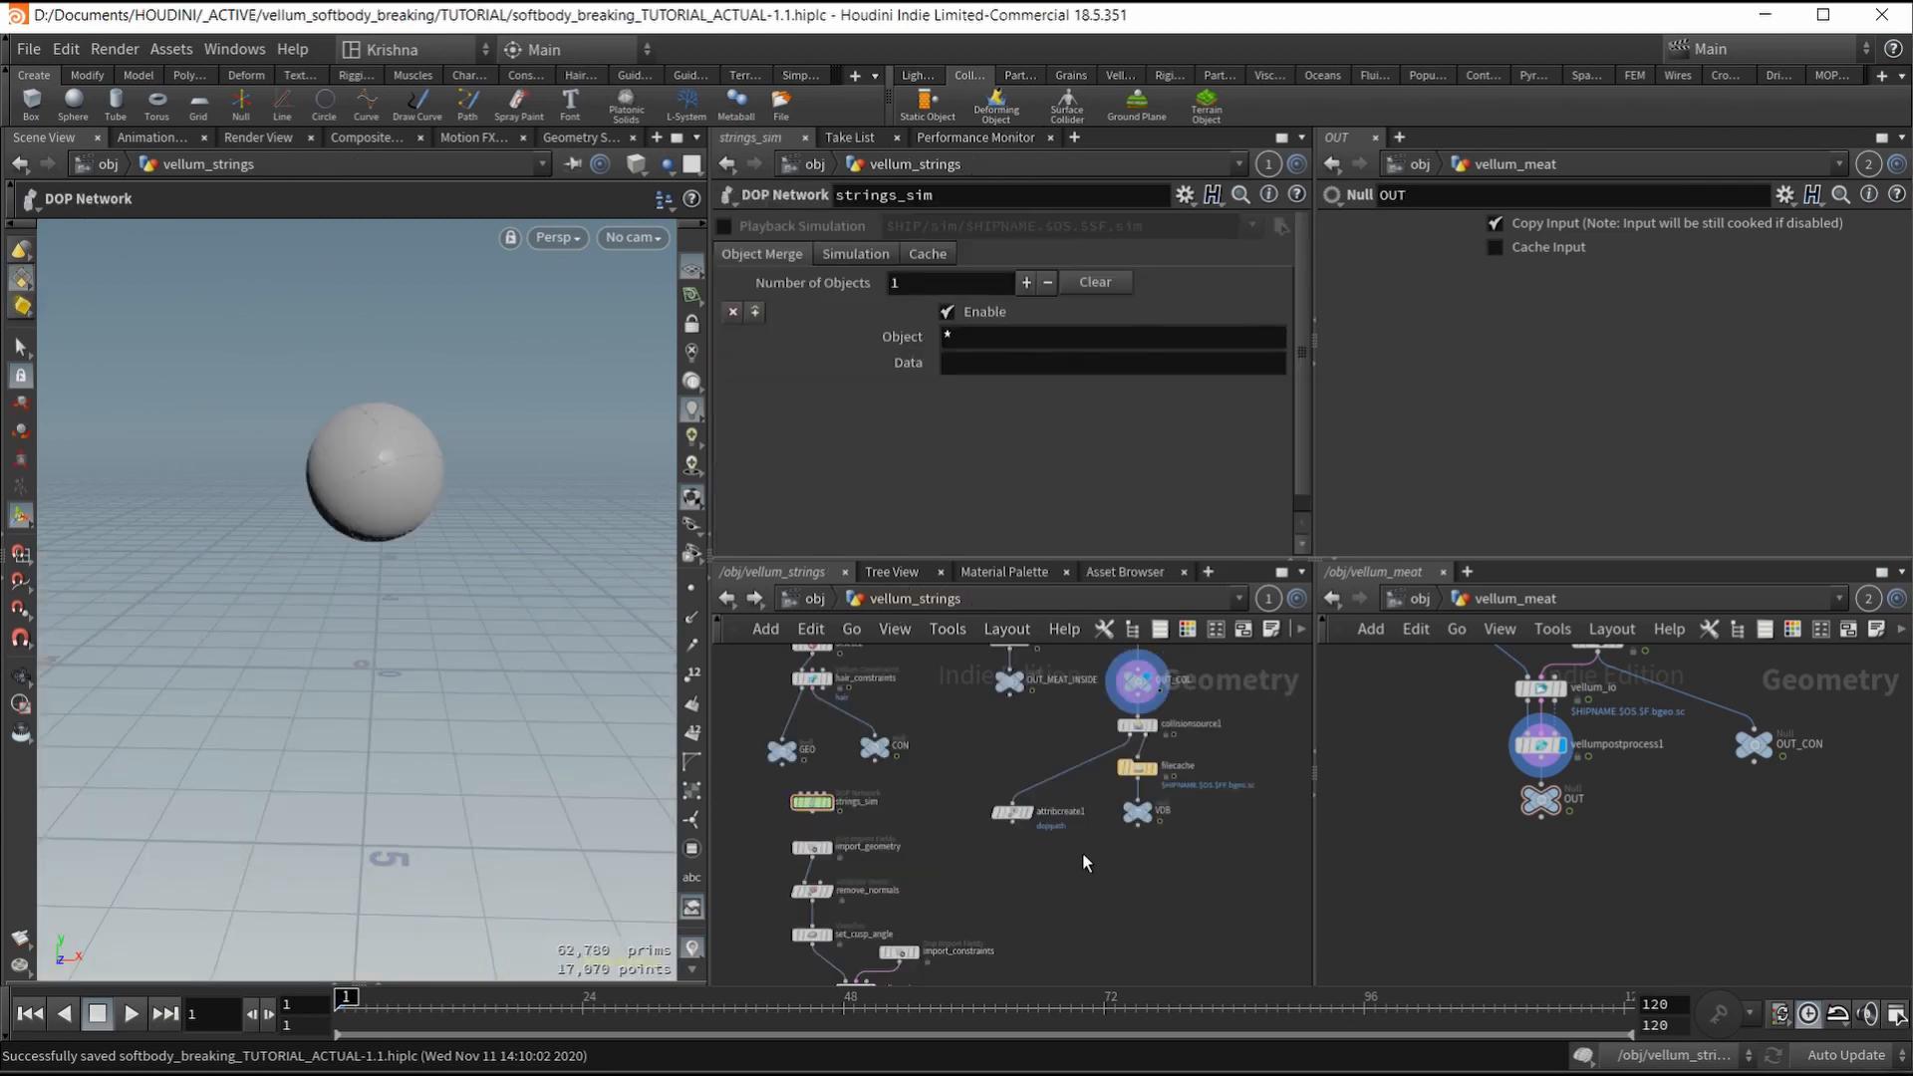
pyautogui.doubleClick(812, 802)
pyautogui.click(823, 755)
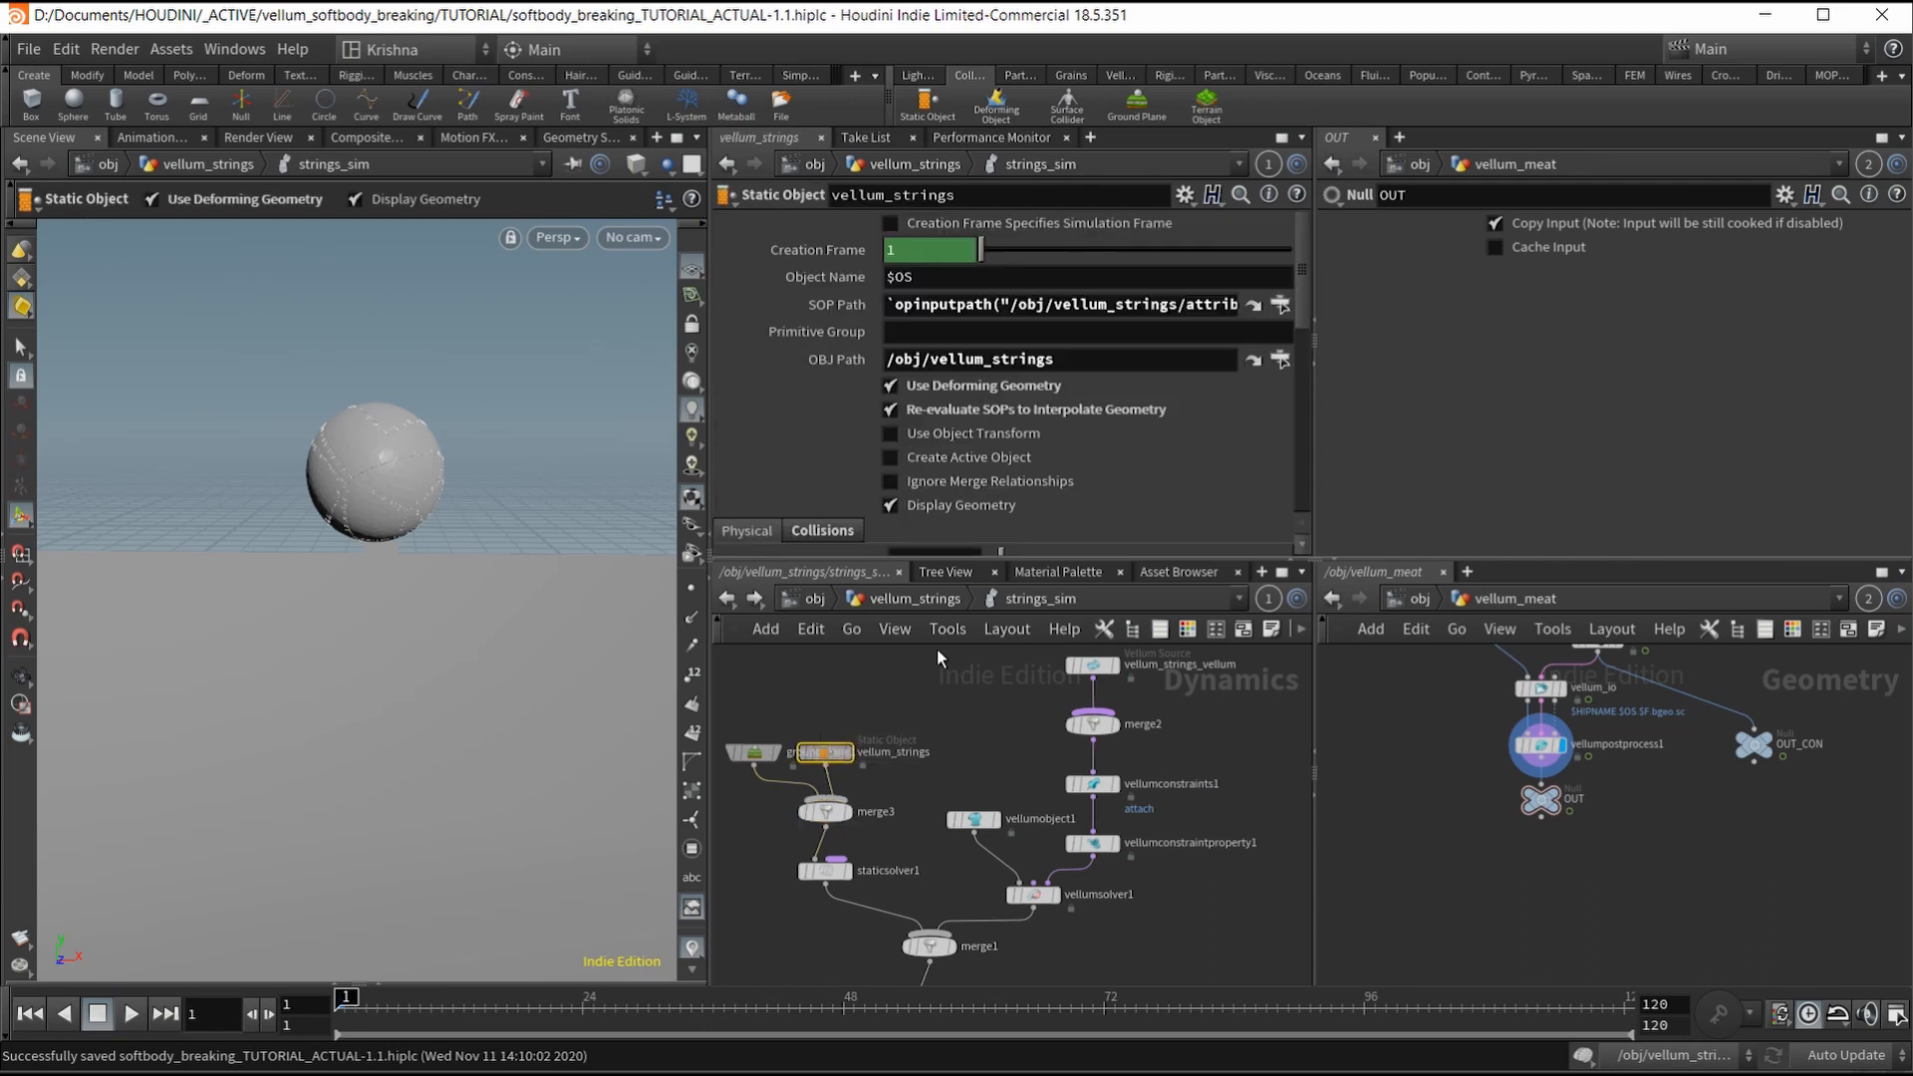
pyautogui.scroll(-1, 902, 518)
pyautogui.click(891, 473)
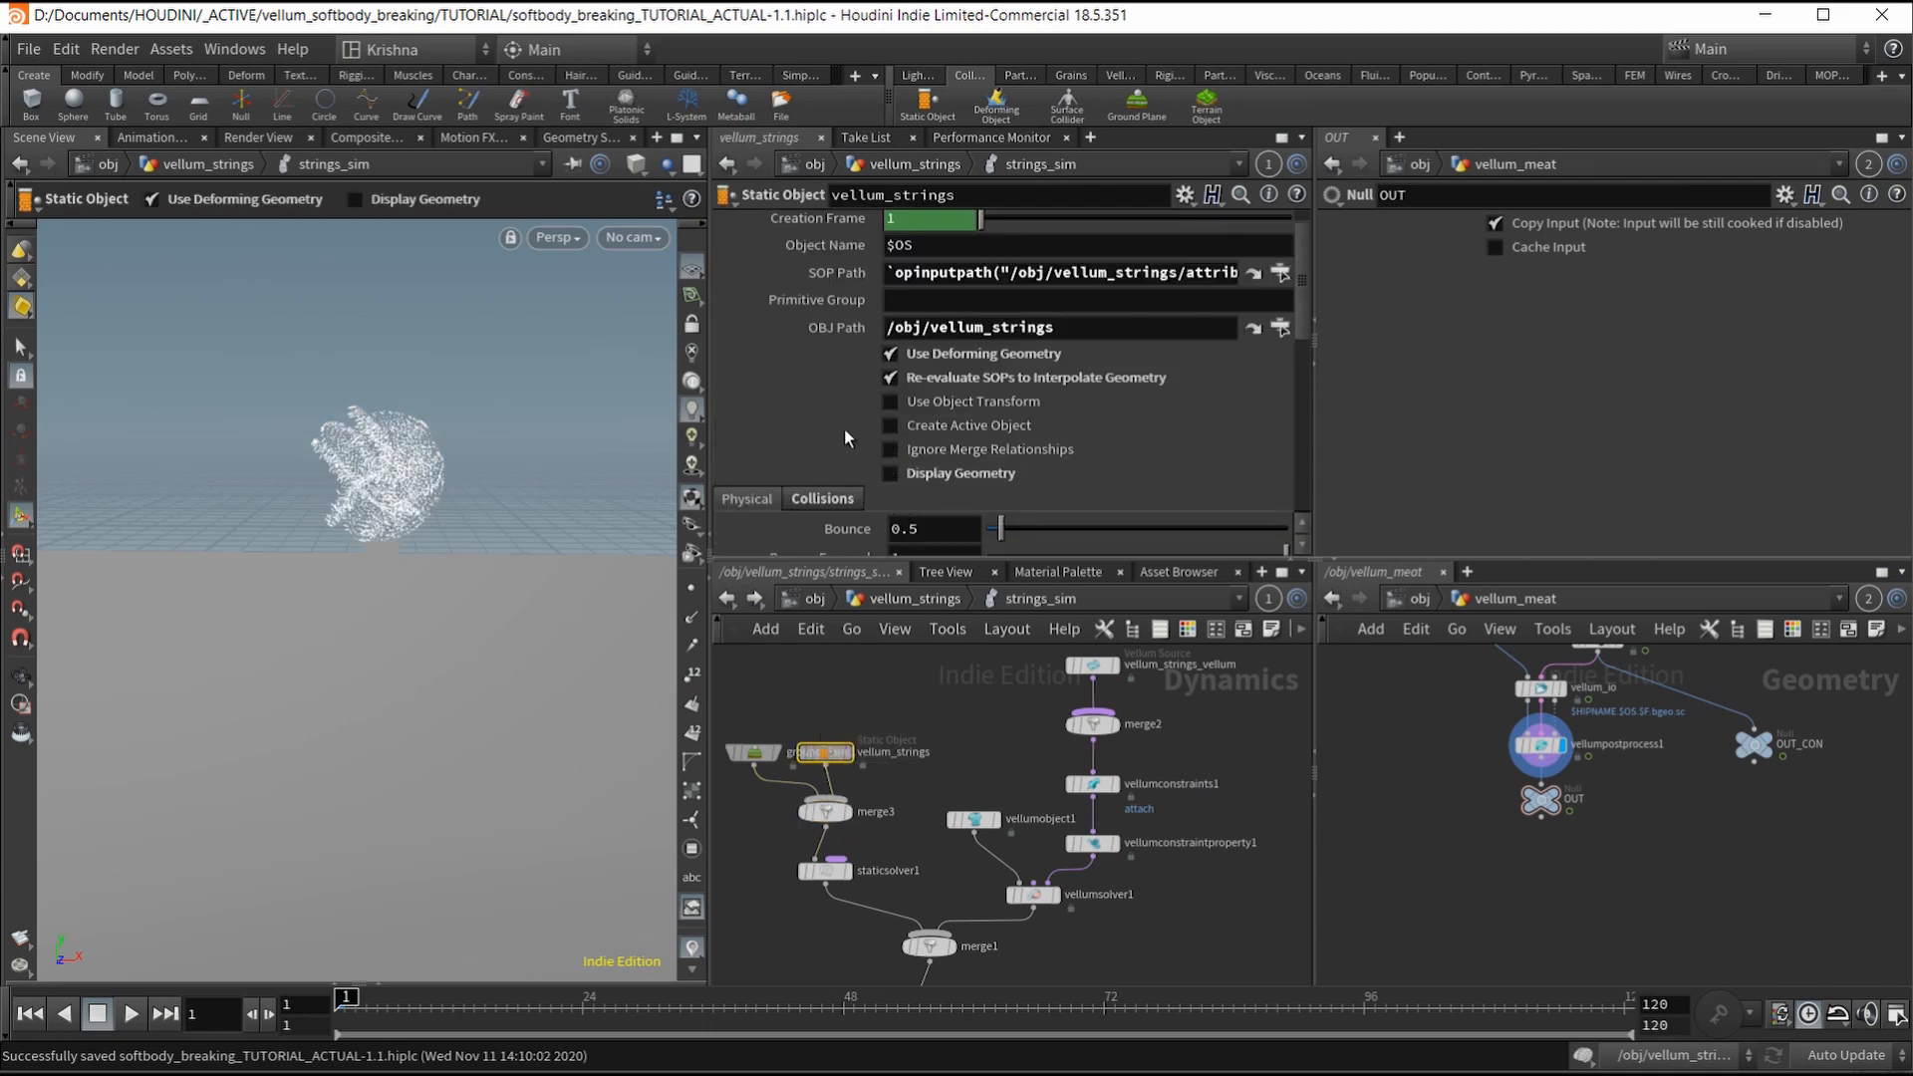
# Step: Turn on the Collision Guide for the vellum_strings static object's volume collision
pyautogui.scroll(-2, 845, 427)
pyautogui.click(837, 431)
pyautogui.scroll(-2, 836, 428)
pyautogui.scroll(-1, 757, 495)
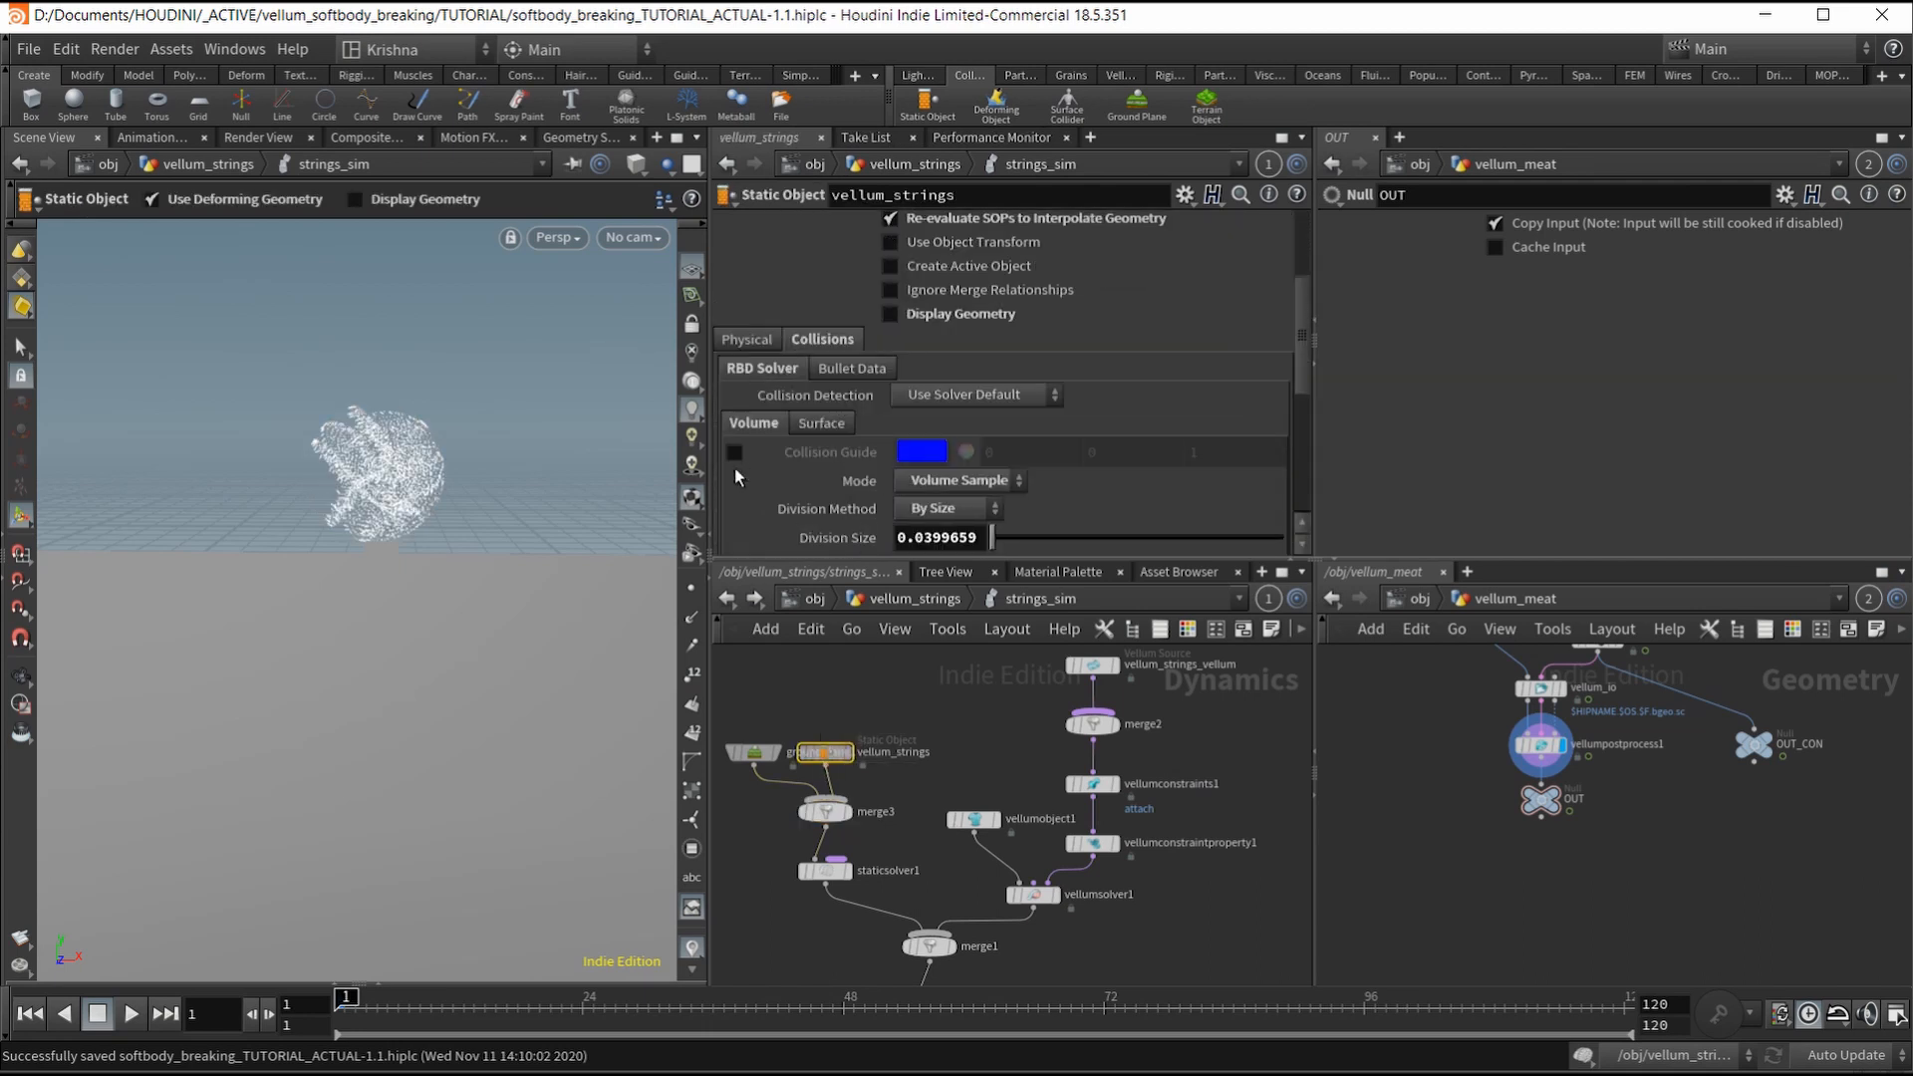
pyautogui.click(734, 453)
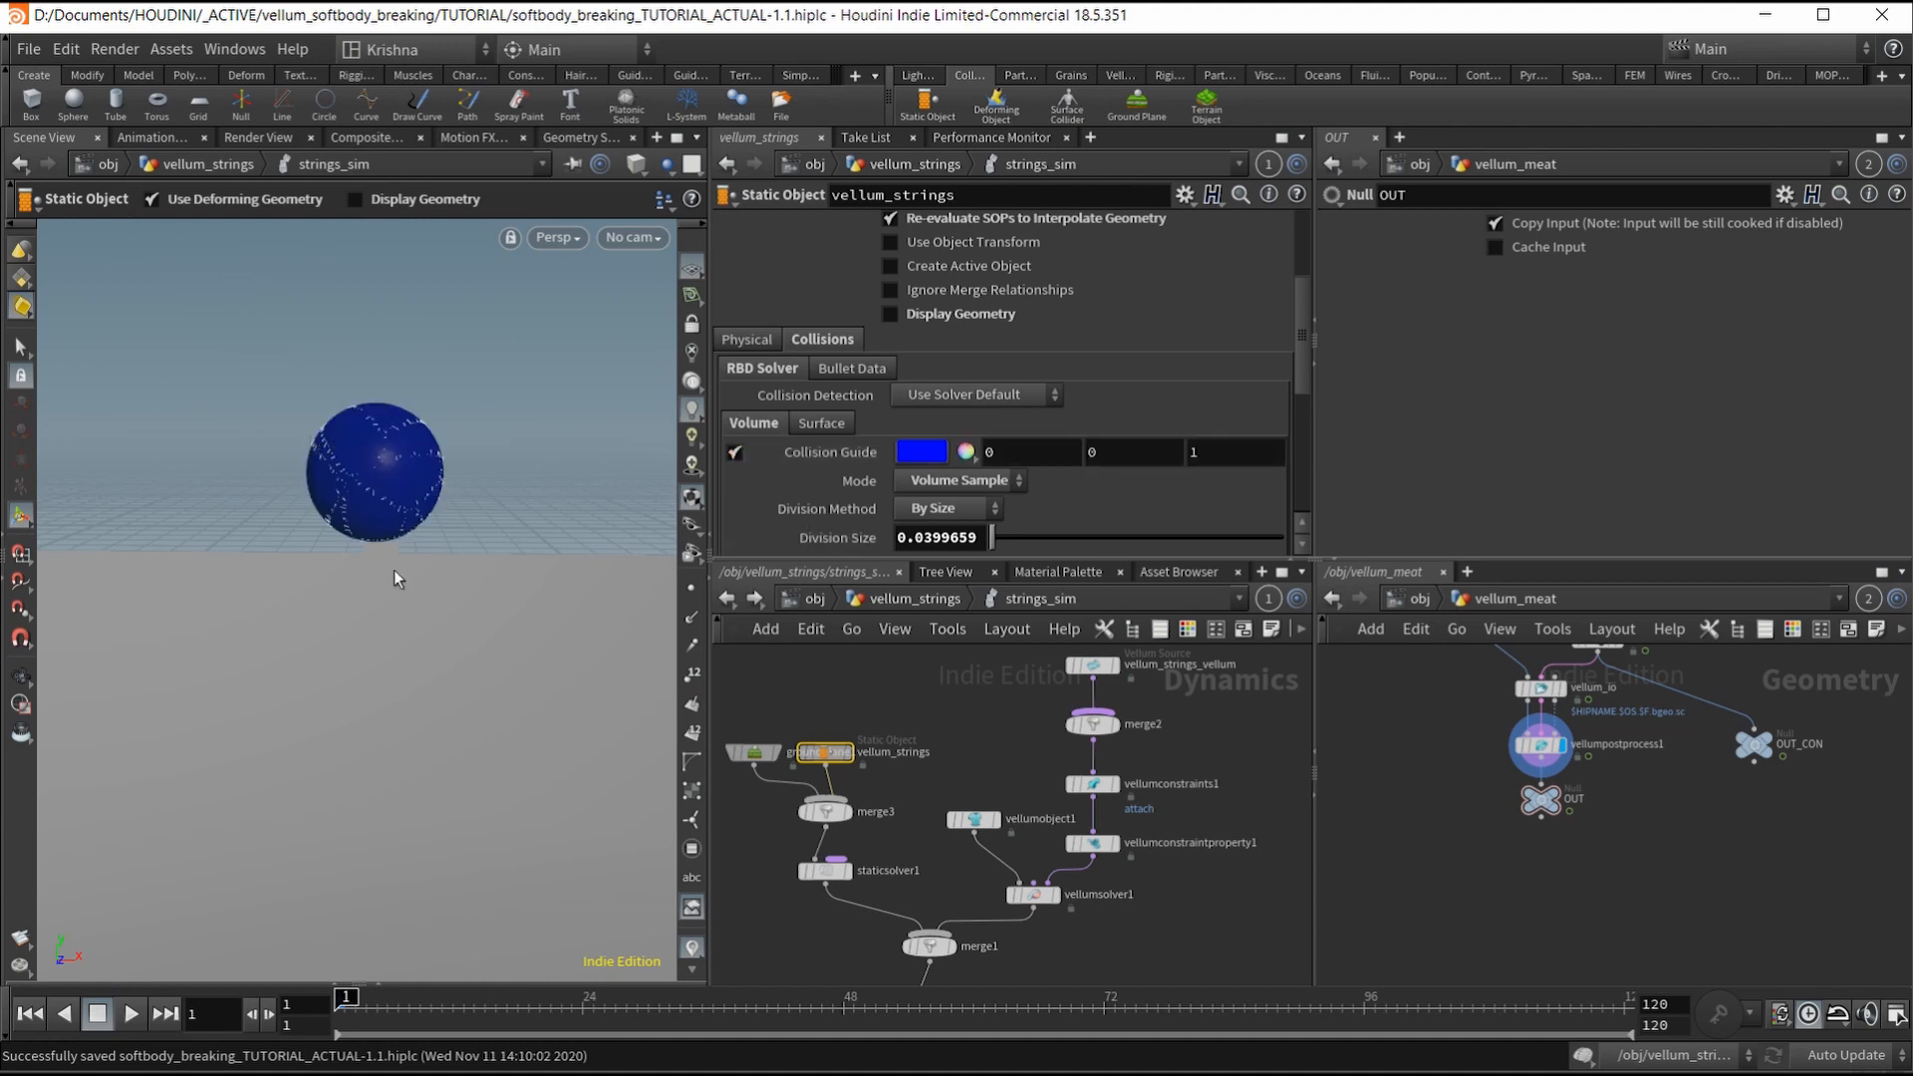
# Step: Play the simulation to frame 61 and examine how the collision volume fits around the stretched strings
pyautogui.click(129, 1014)
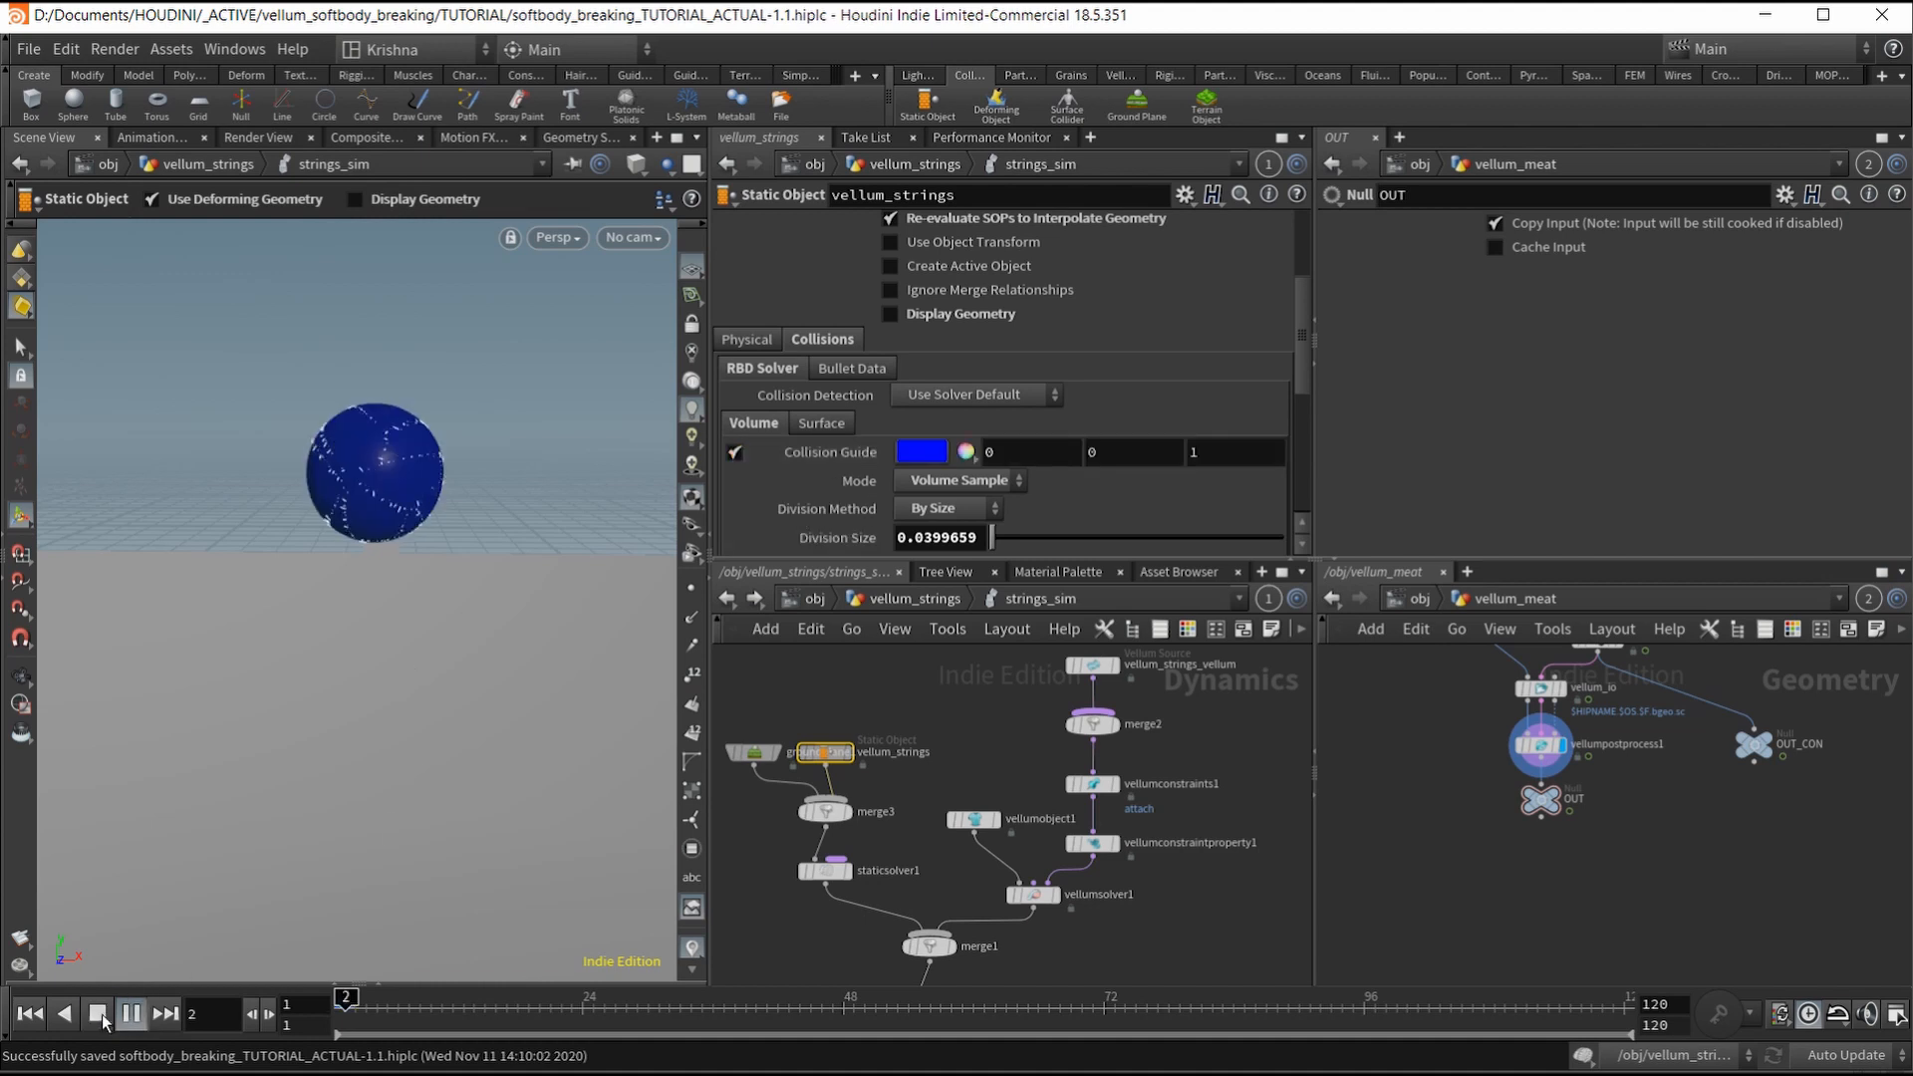
pyautogui.click(98, 1013)
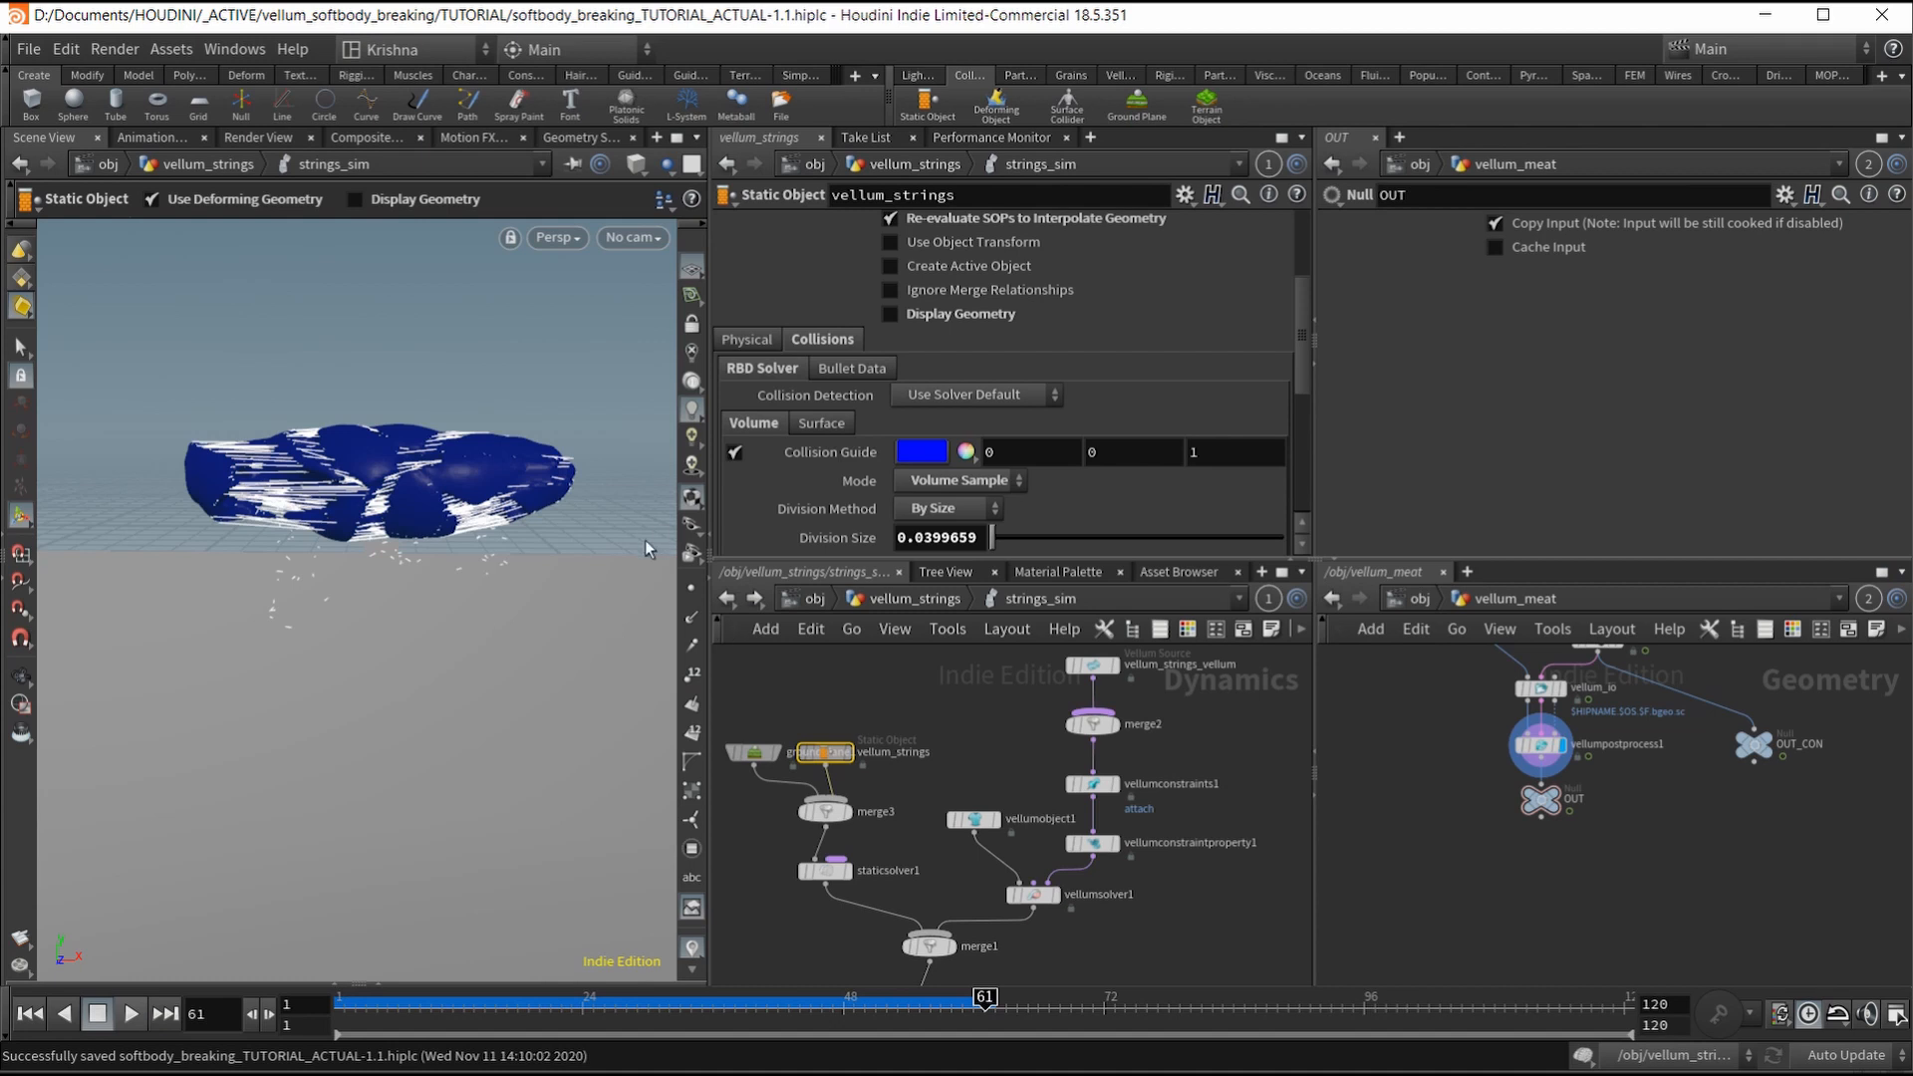
pyautogui.press('Escape')
pyautogui.scroll(8, 344, 478)
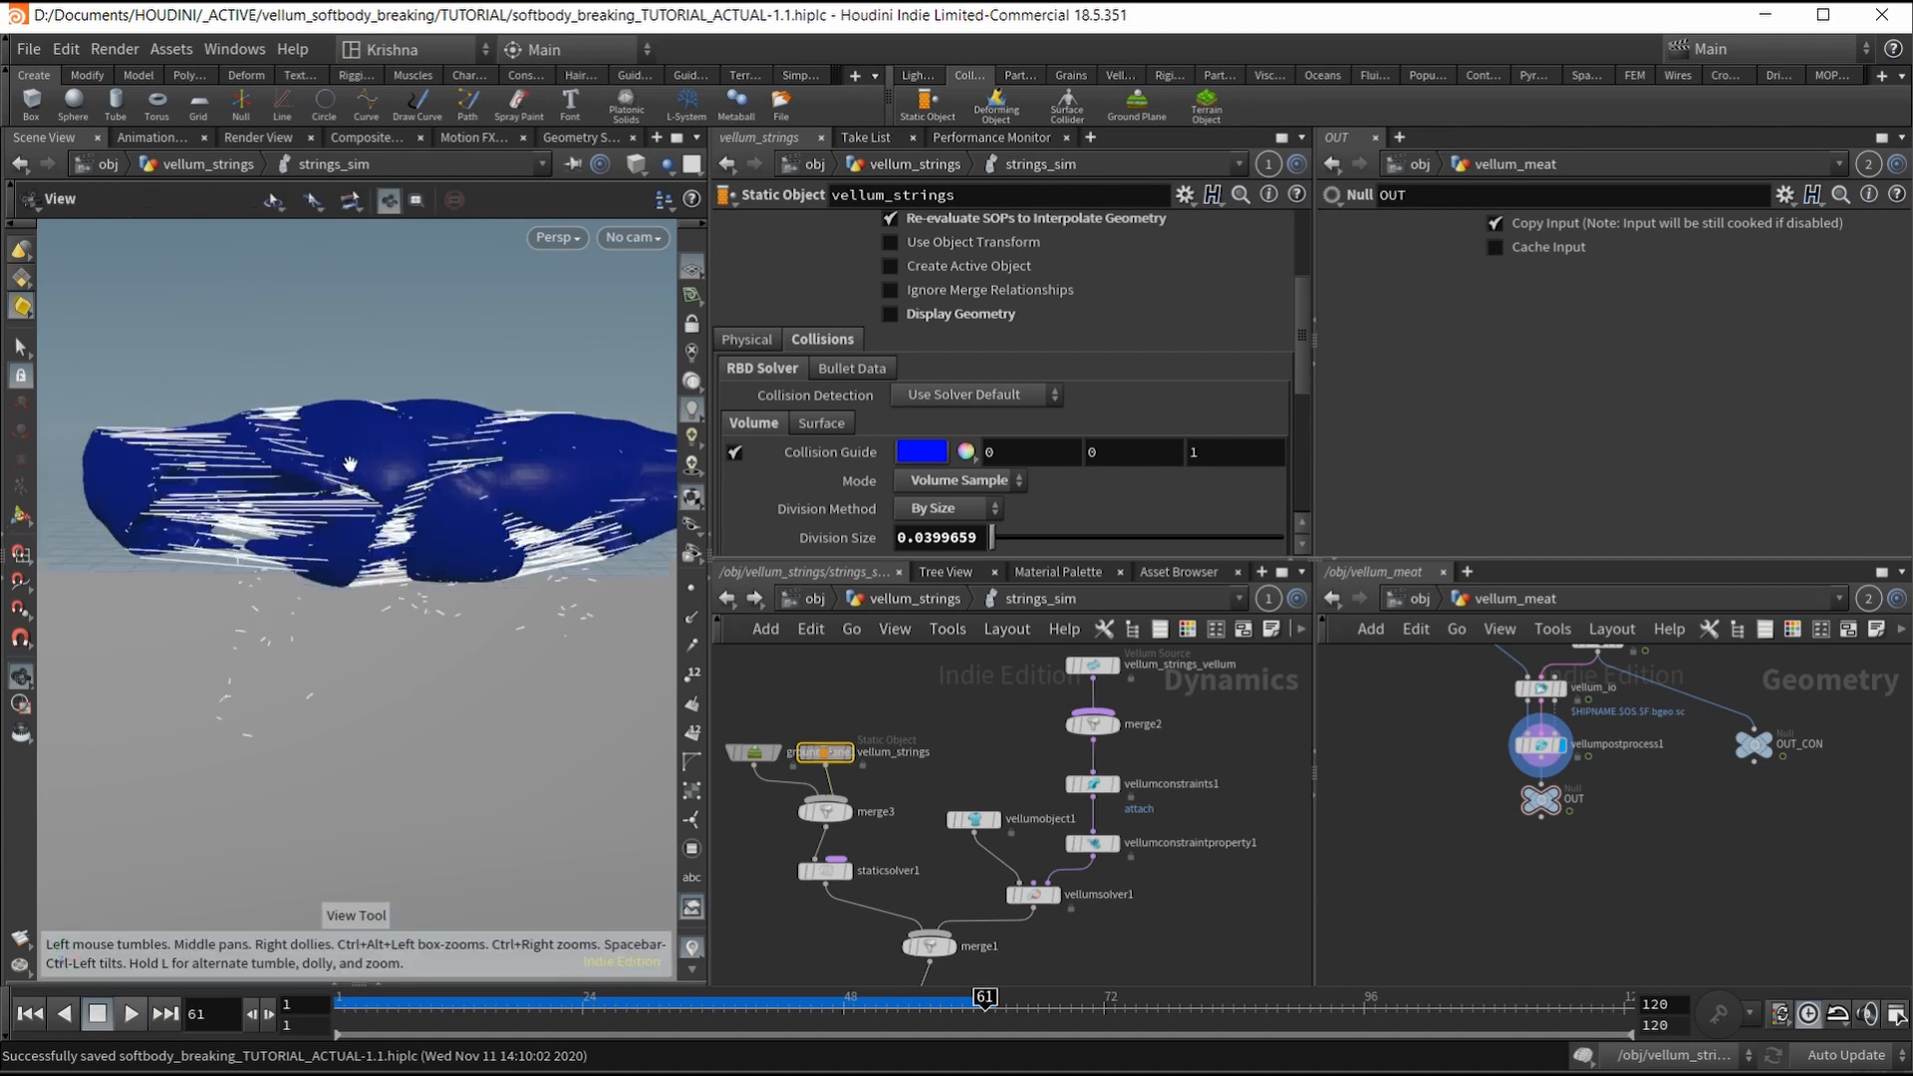
pyautogui.scroll(-6, 340, 474)
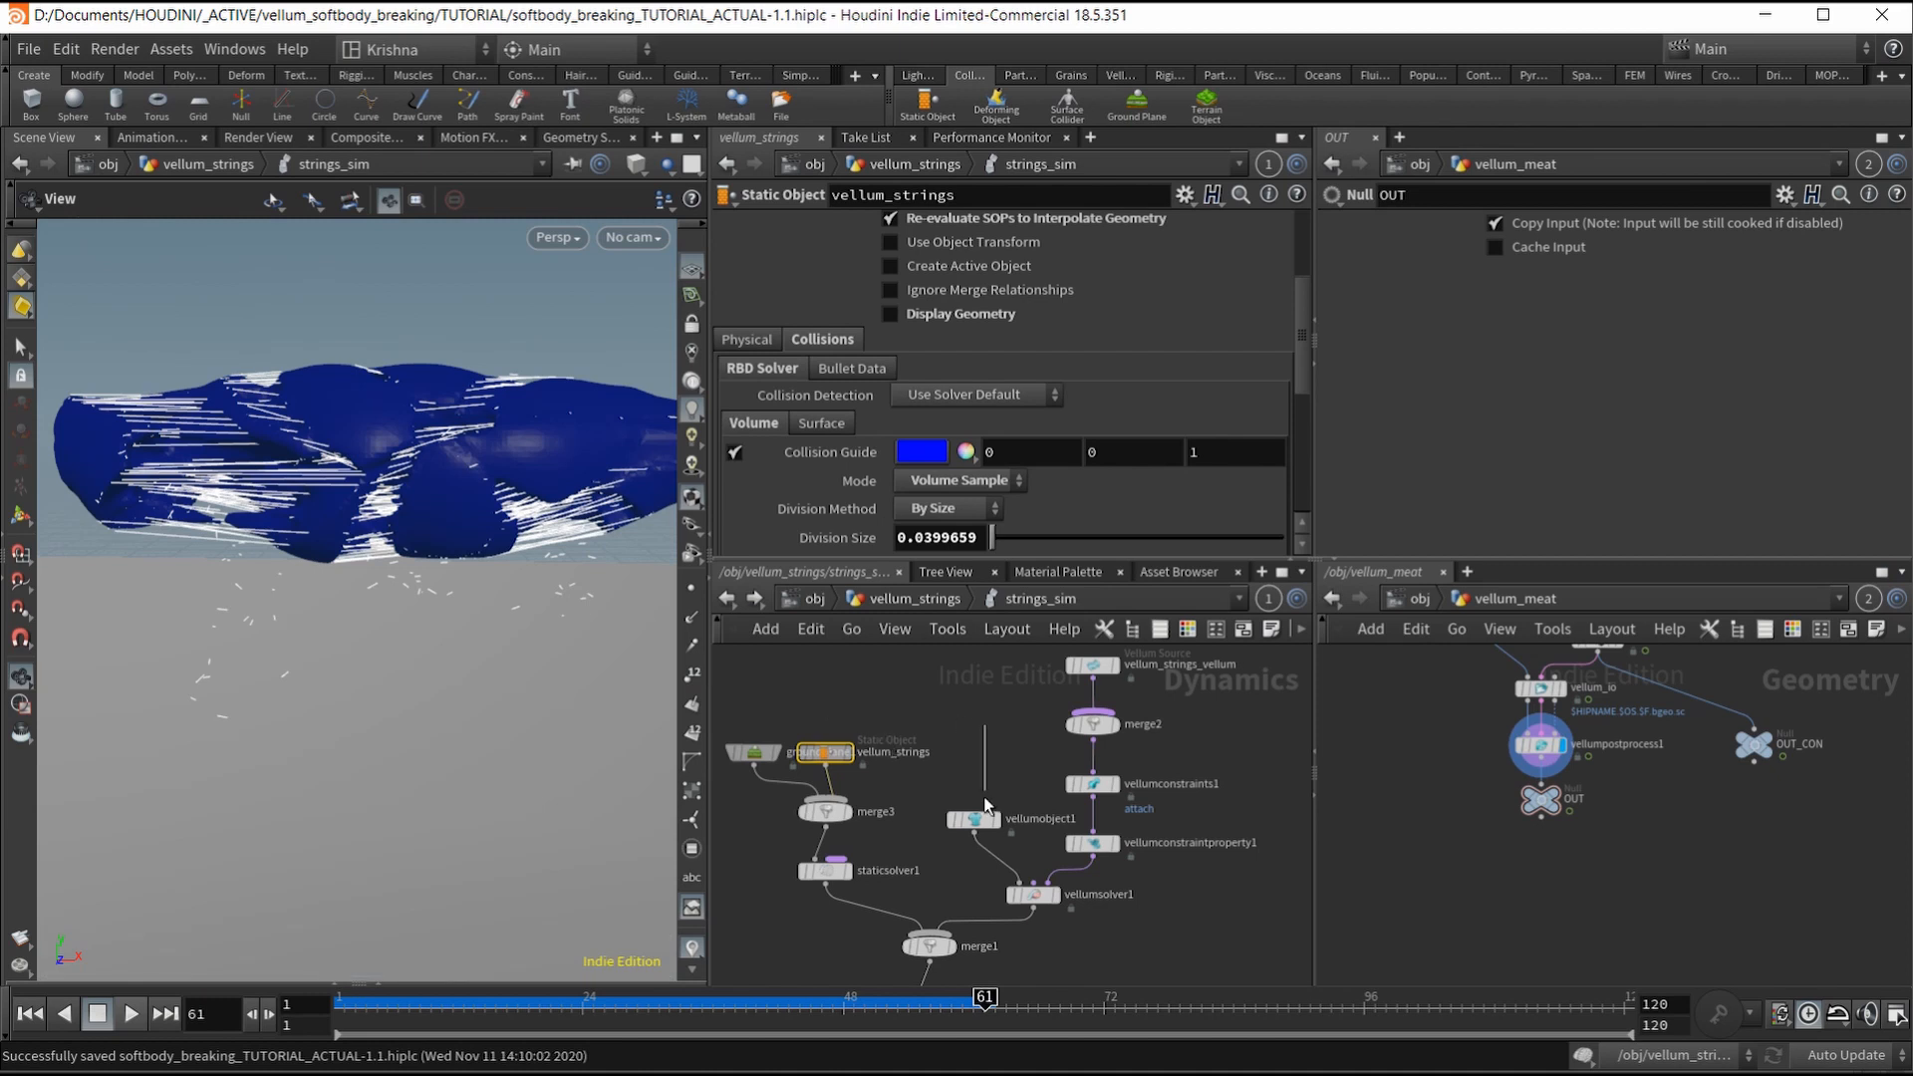
# Step: Turn off Display Geometry on vellumobject1 and inspect the gaps in the collision volume up close
pyautogui.click(974, 819)
pyautogui.click(895, 439)
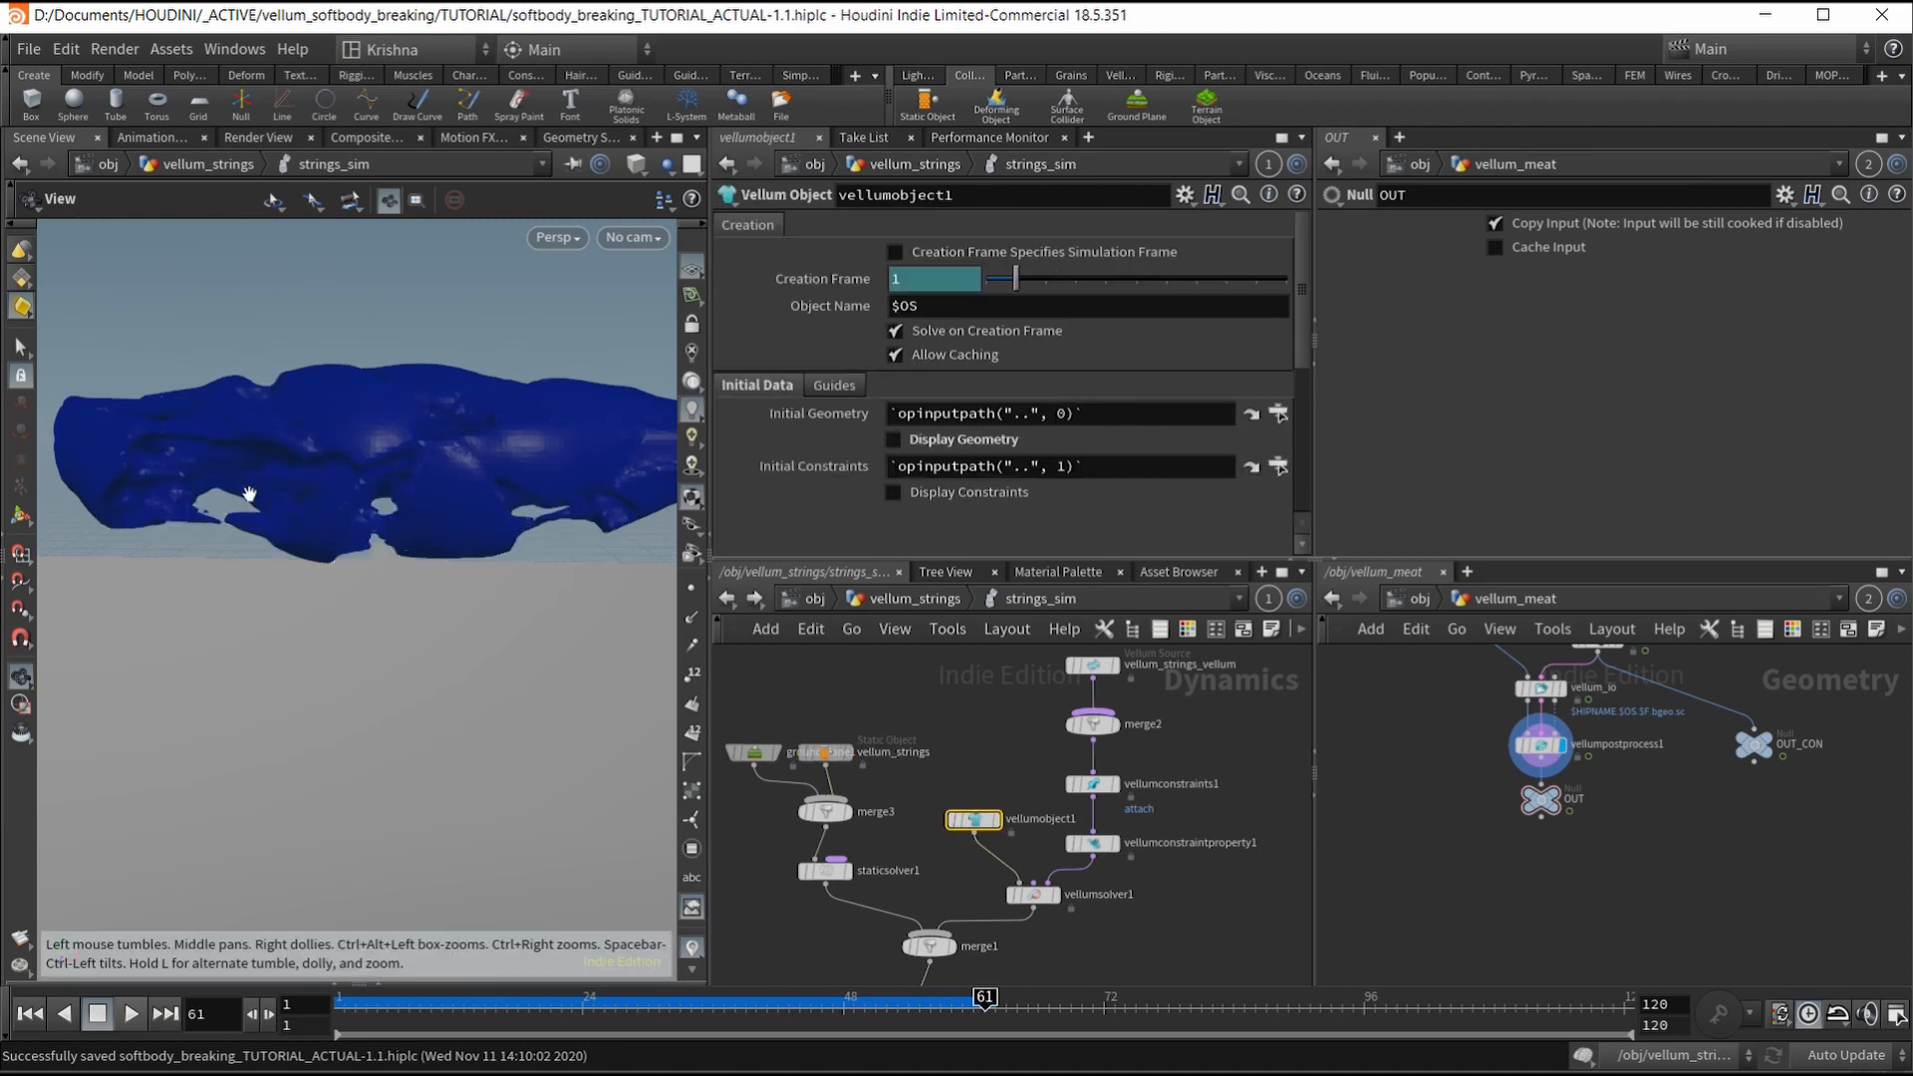
pyautogui.moveTo(249, 493); pyautogui.dragTo(307, 478)
pyautogui.scroll(5, 299, 459)
pyautogui.scroll(-2, 307, 479)
pyautogui.moveTo(307, 480); pyautogui.dragTo(257, 489, button='middle')
pyautogui.moveTo(257, 490); pyautogui.dragTo(287, 505)
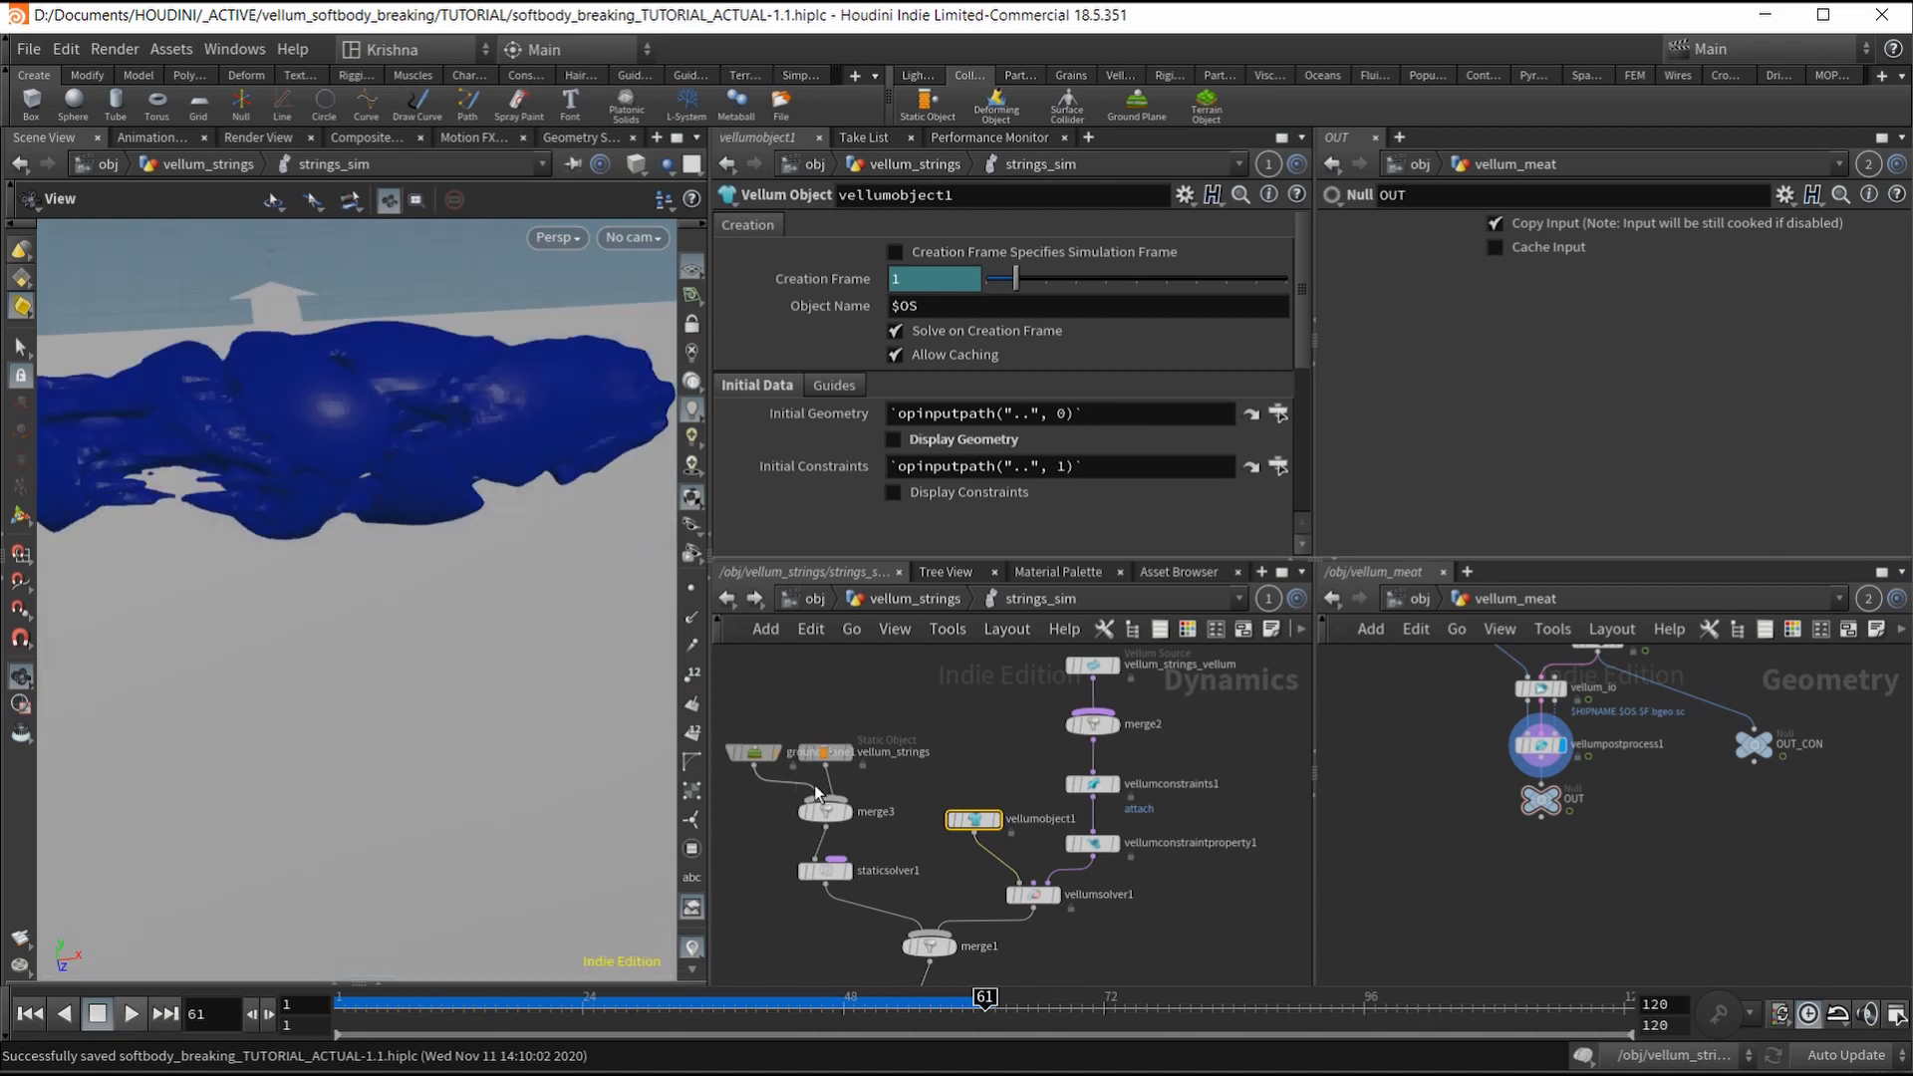
# Step: Set the vellum_strings static object's volume collision Division Size to 0.02 and inspect the refined collision shape
pyautogui.click(849, 754)
pyautogui.scroll(-4, 892, 455)
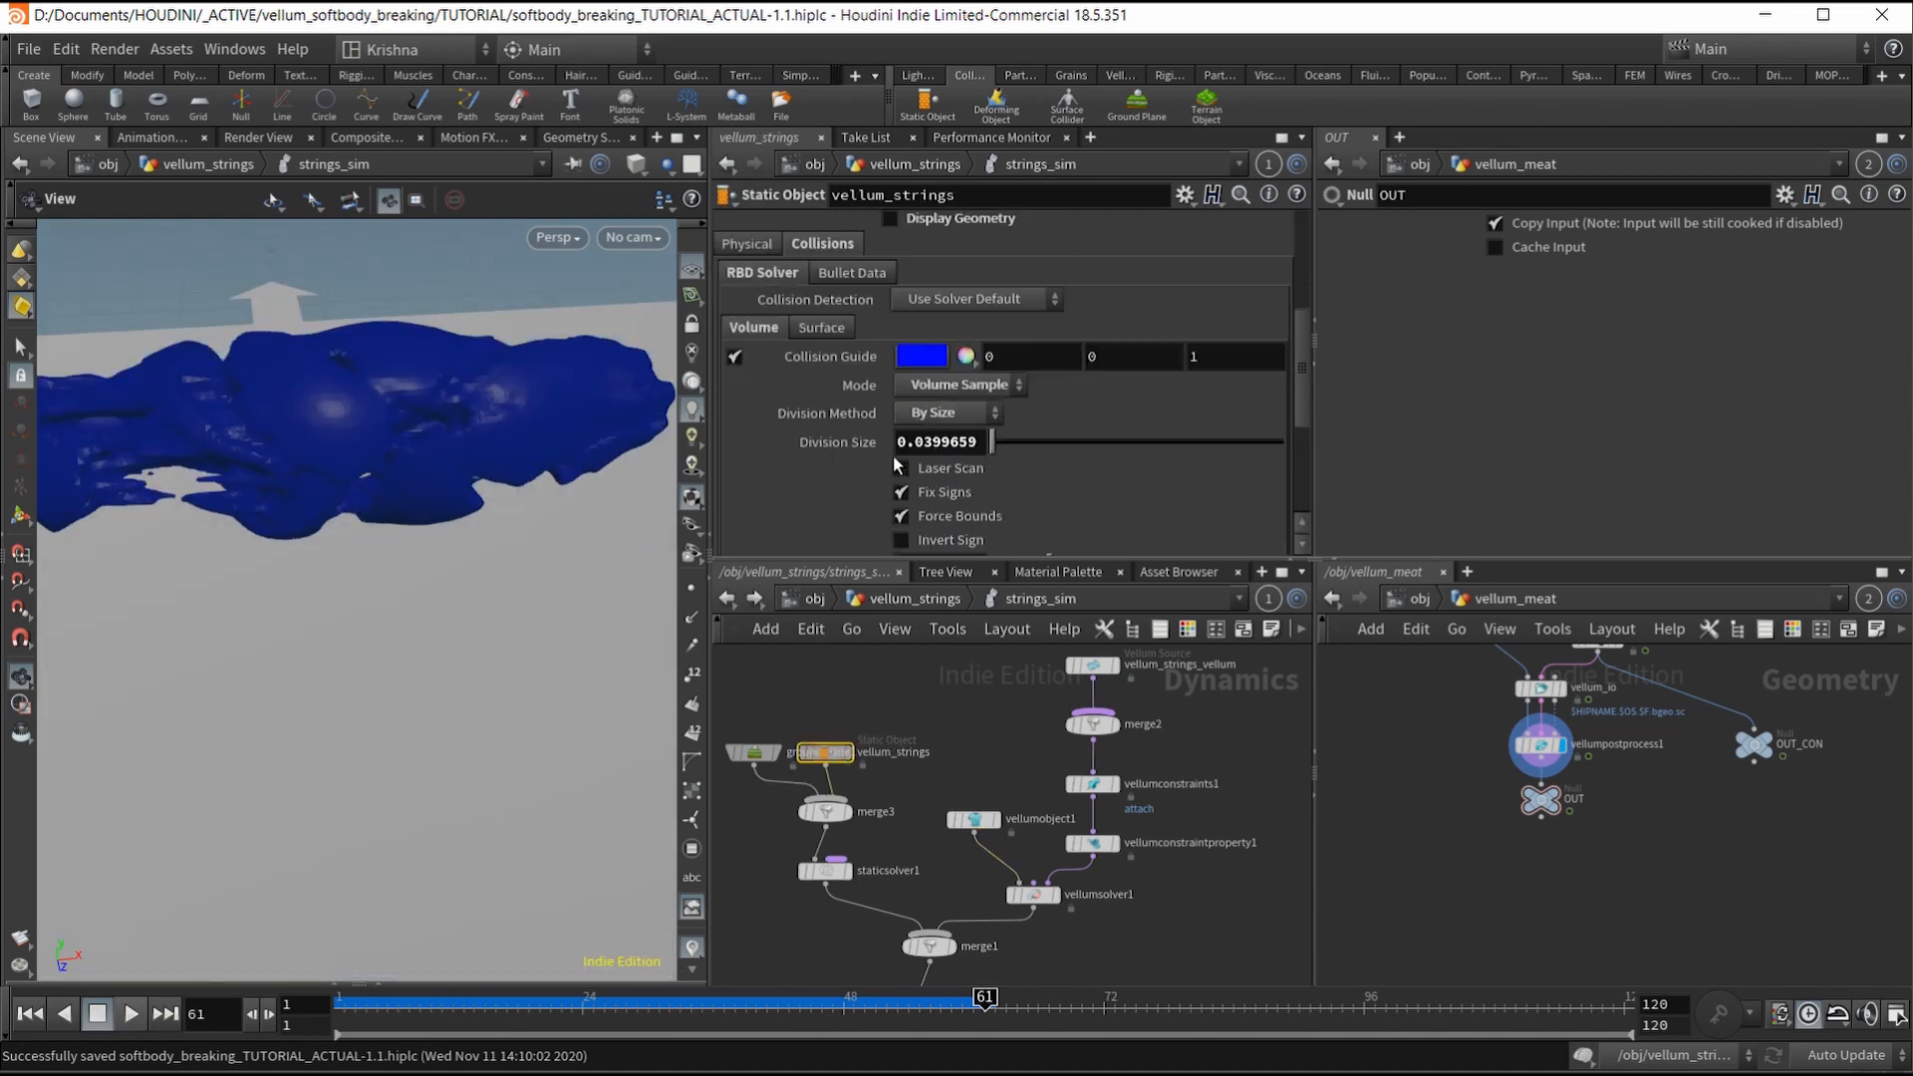
pyautogui.moveTo(914, 417); pyautogui.dragTo(1025, 418)
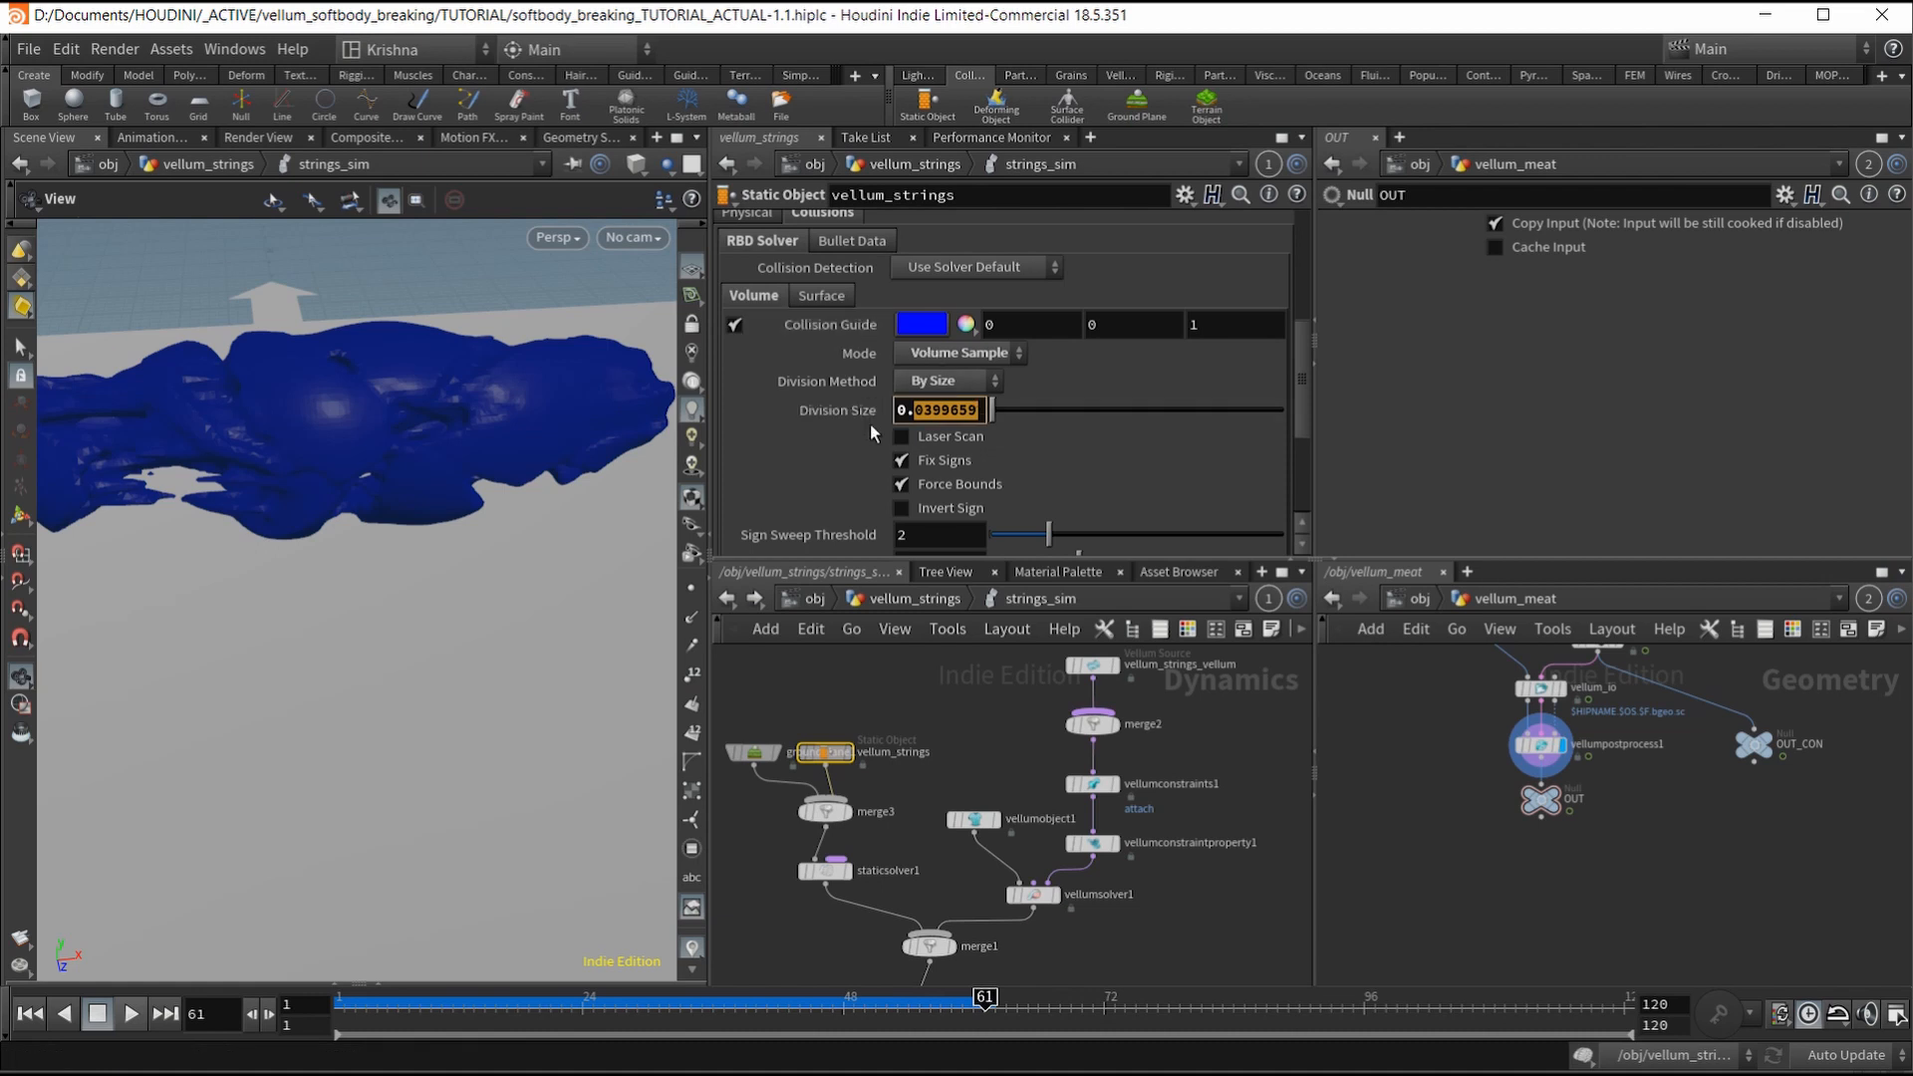
pyautogui.write('02')
pyautogui.press('Return')
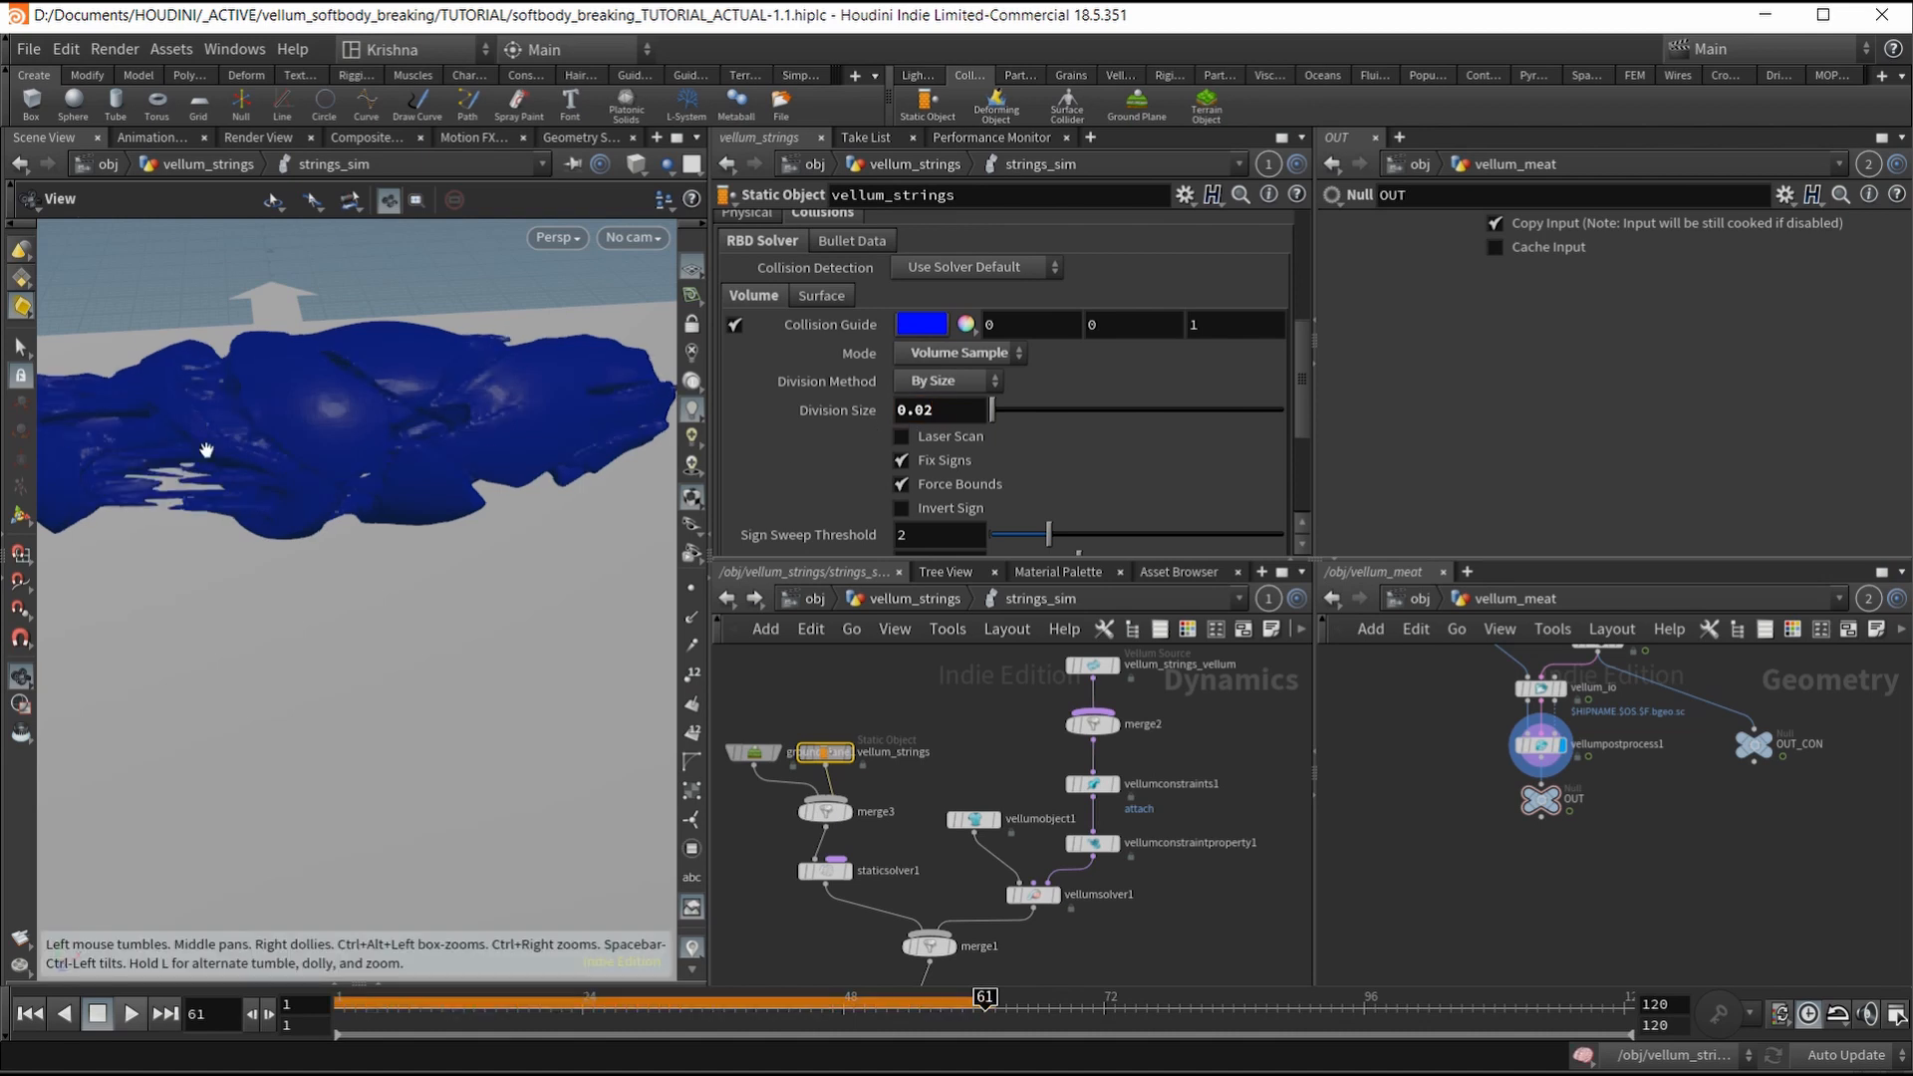
pyautogui.moveTo(297, 429)
pyautogui.mouseDown()
pyautogui.moveTo(329, 392)
pyautogui.moveTo(324, 412)
pyautogui.mouseUp()
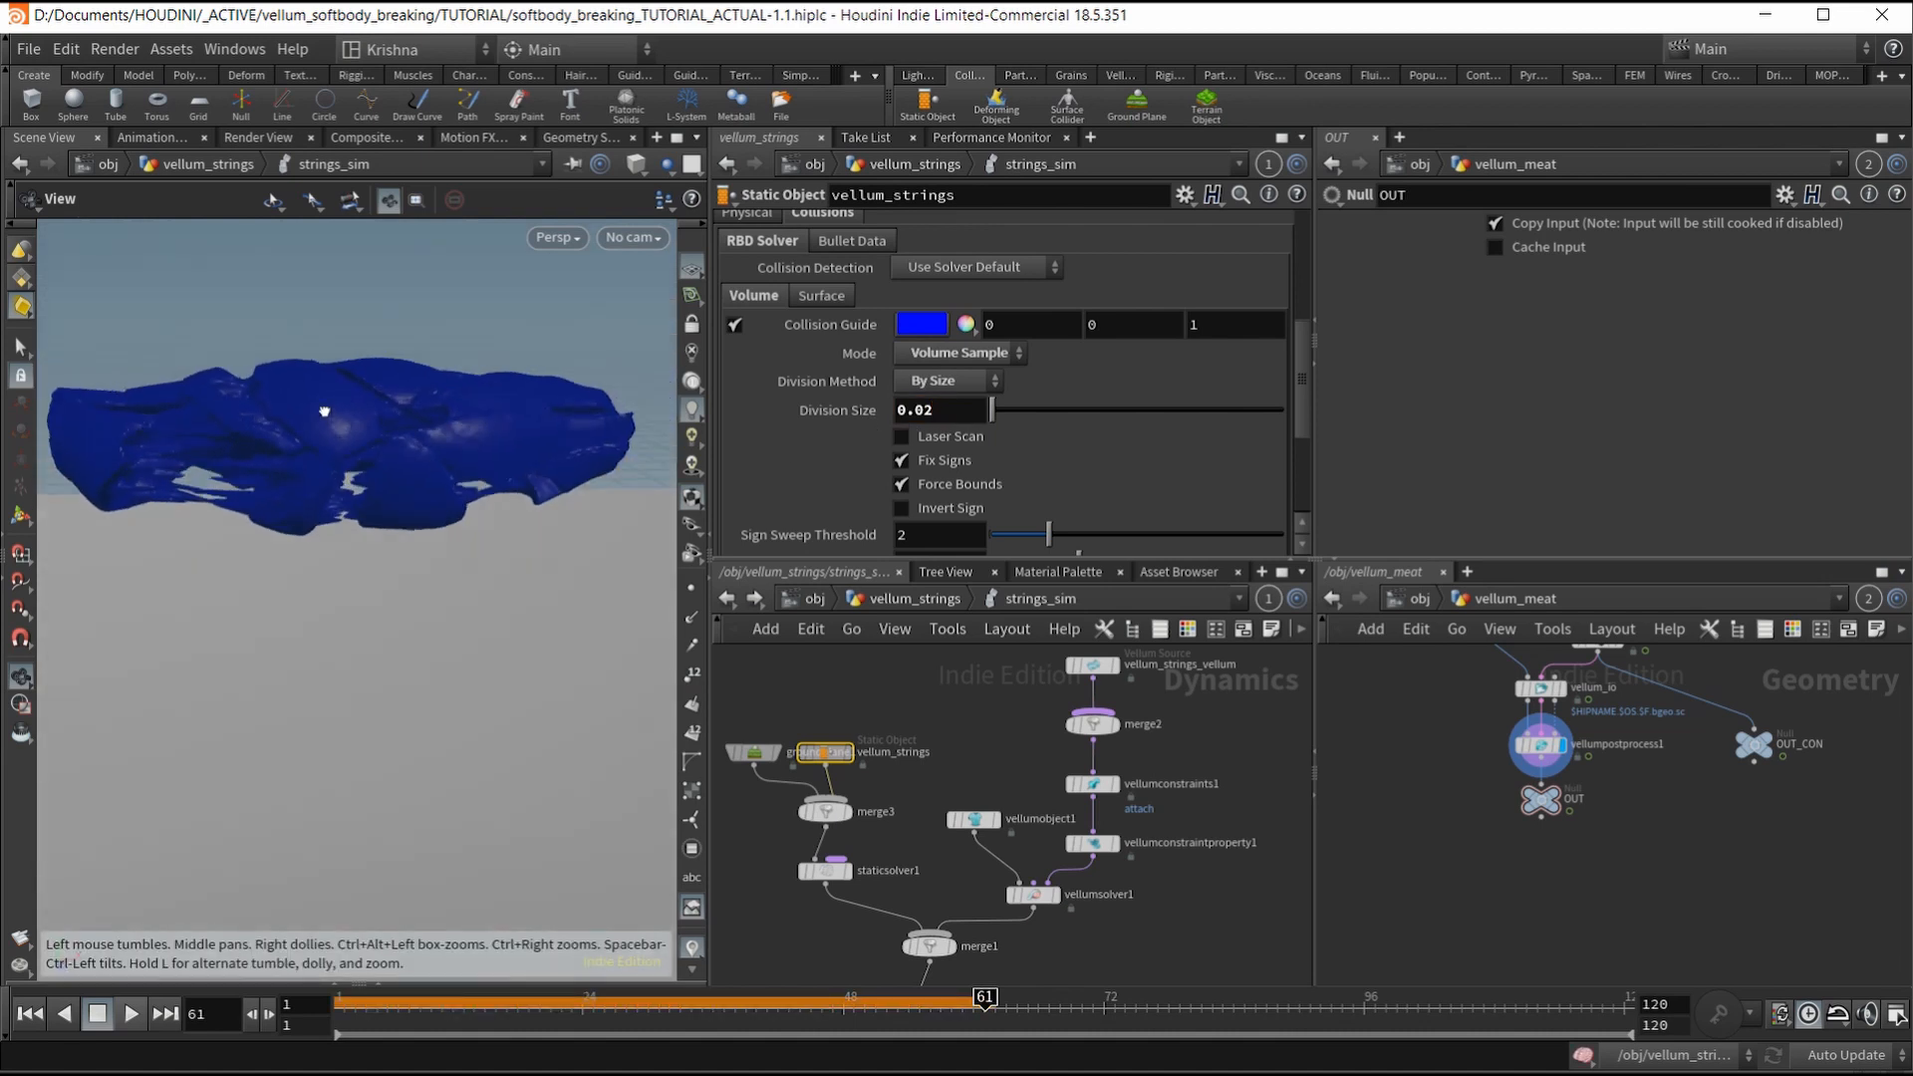
# Step: Return to frame 1 and turn off the Collision Guide on the vellum_strings static object
pyautogui.click(30, 1013)
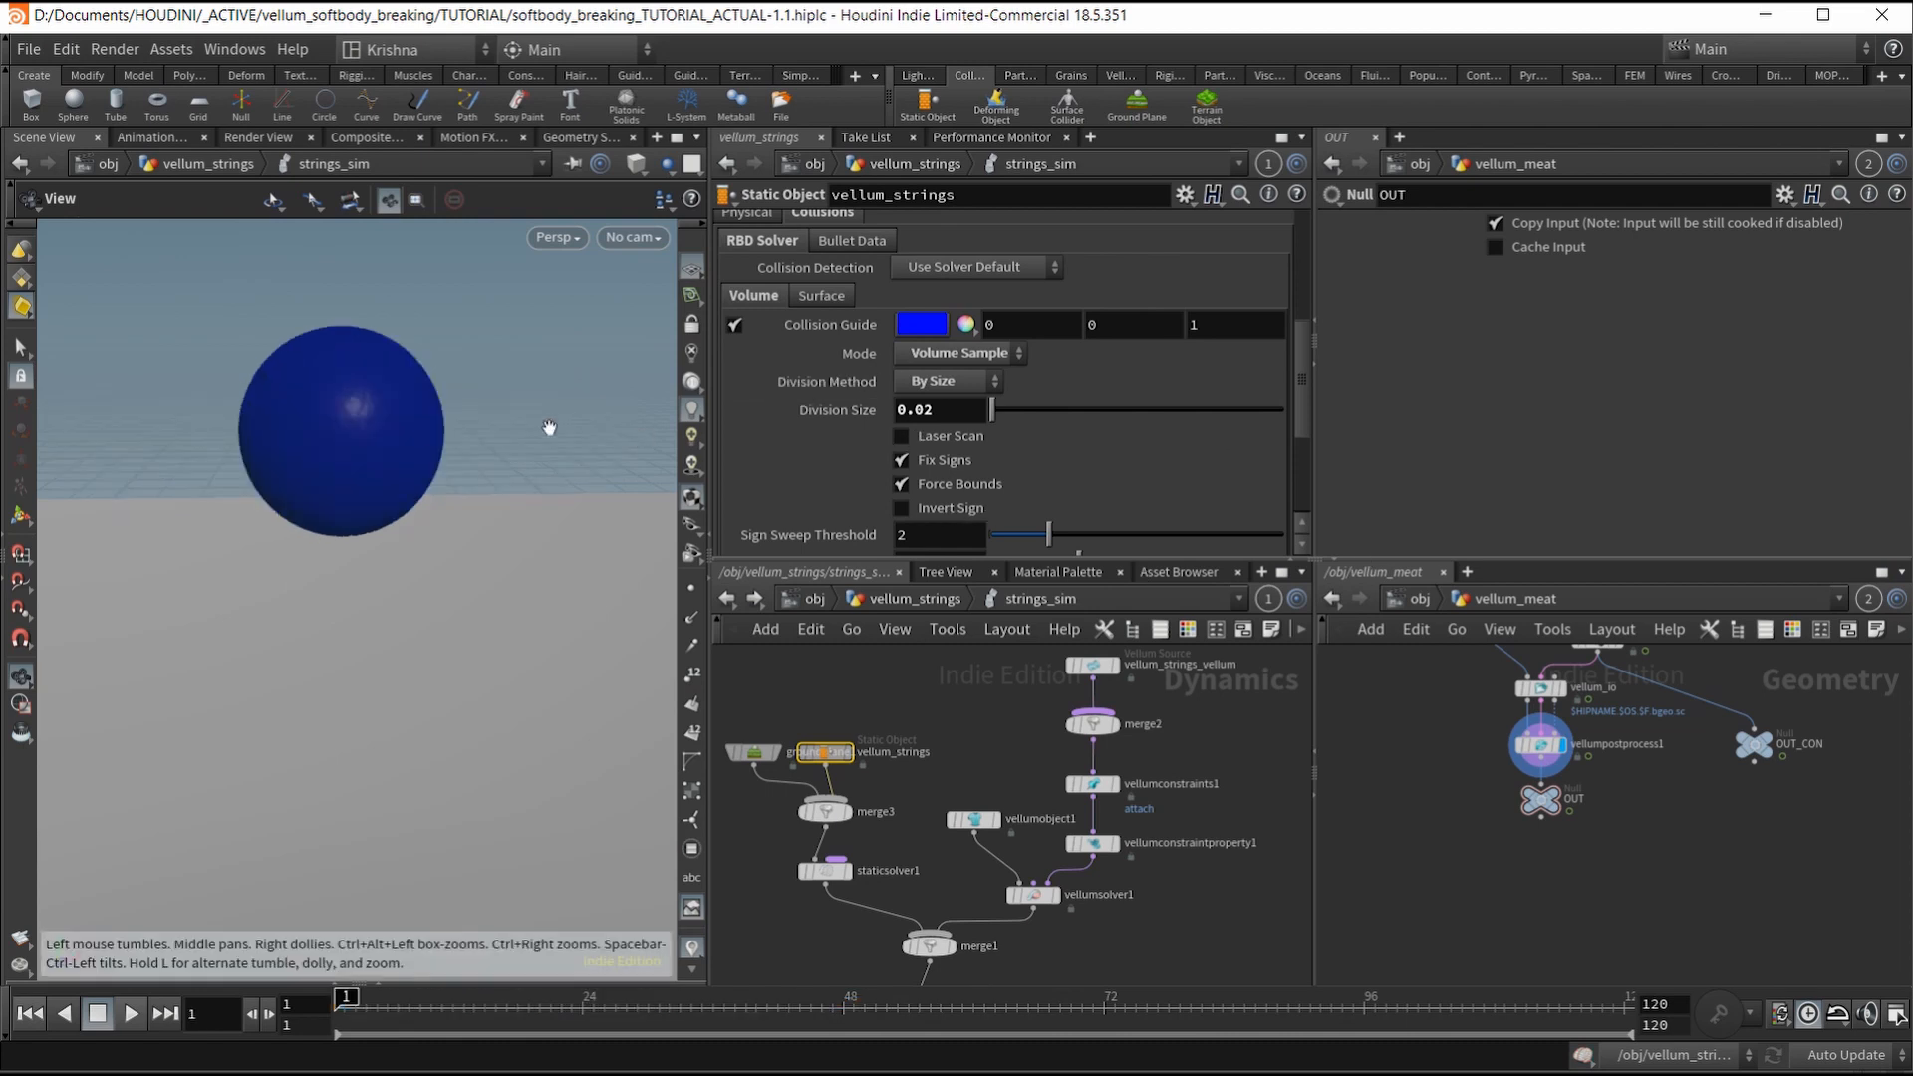
pyautogui.click(735, 325)
pyautogui.scroll(3, 797, 418)
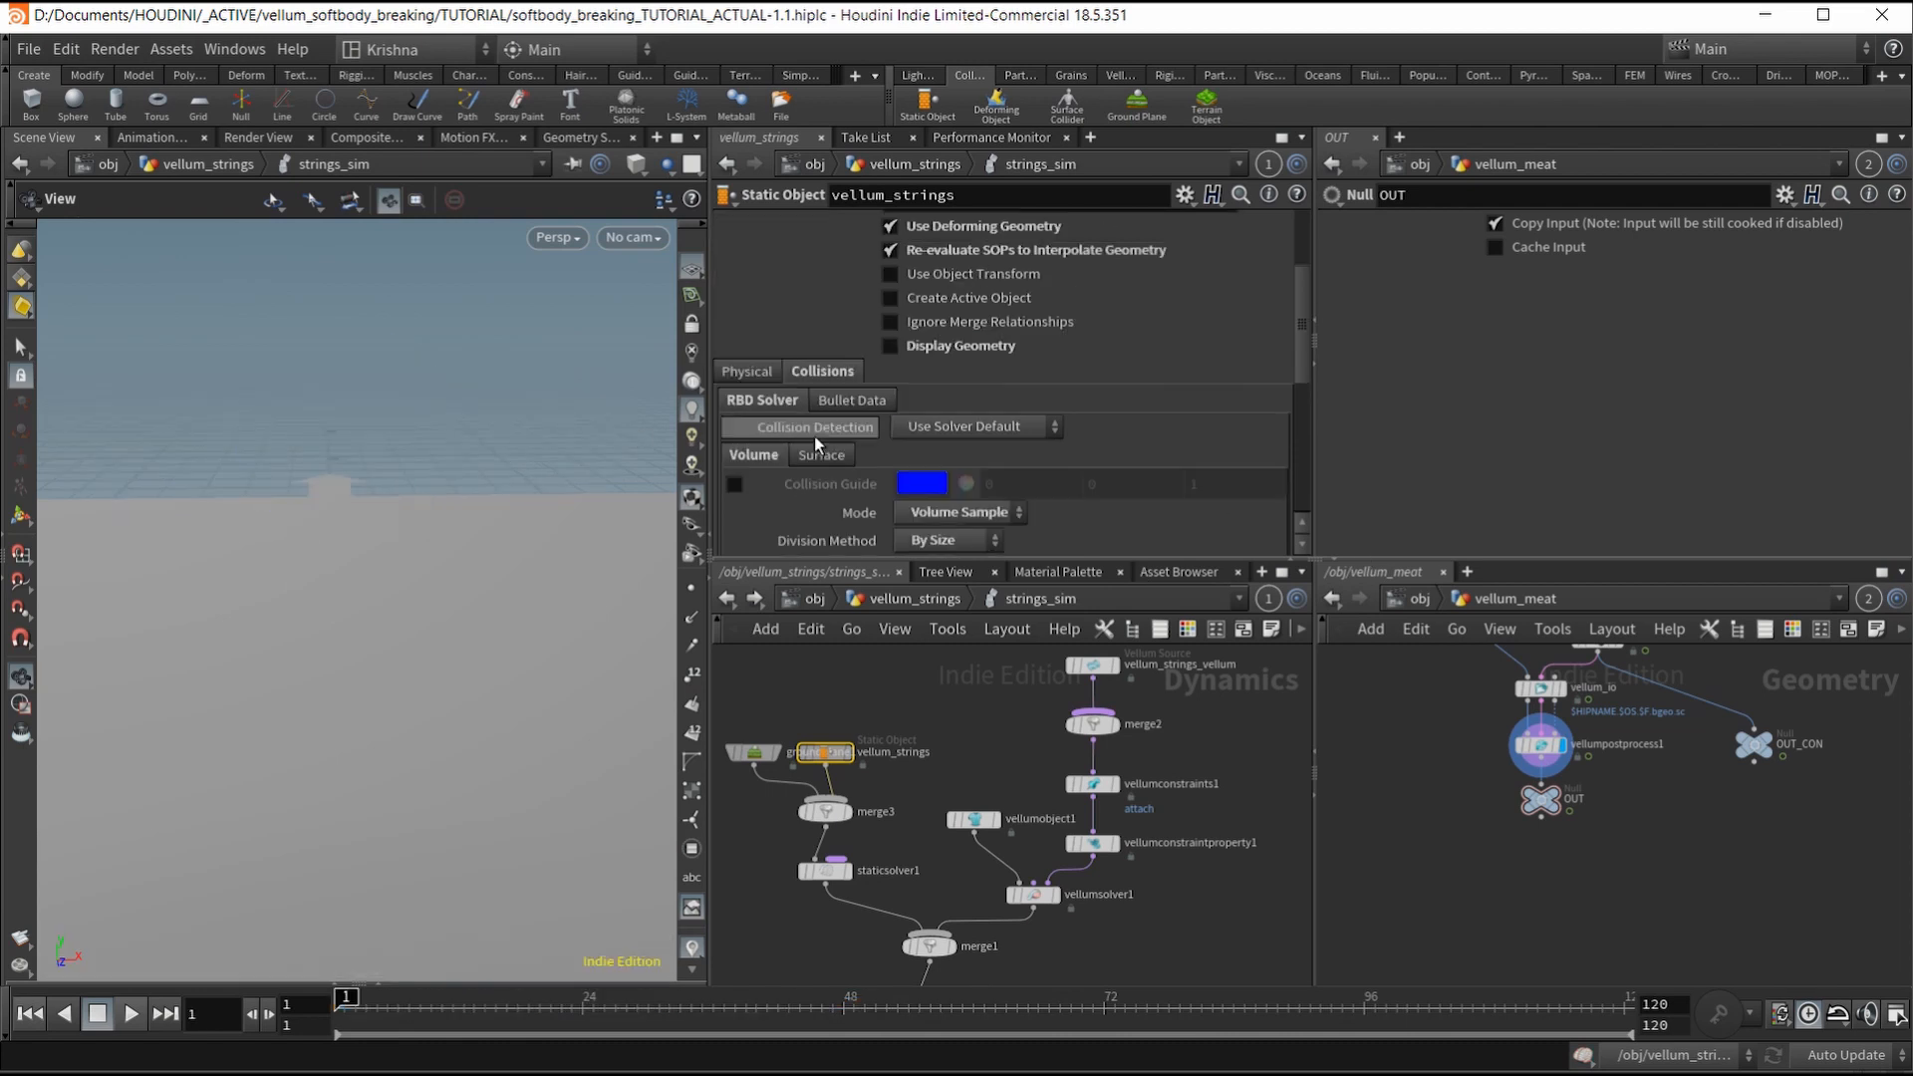
# Step: Go back up to the vellum_strings geometry network, display vellumpostprocess1, and save the scene
pyautogui.click(899, 601)
pyautogui.scroll(-1, 972, 785)
pyautogui.moveTo(1001, 966); pyautogui.dragTo(999, 871, button='middle')
pyautogui.scroll(3, 889, 891)
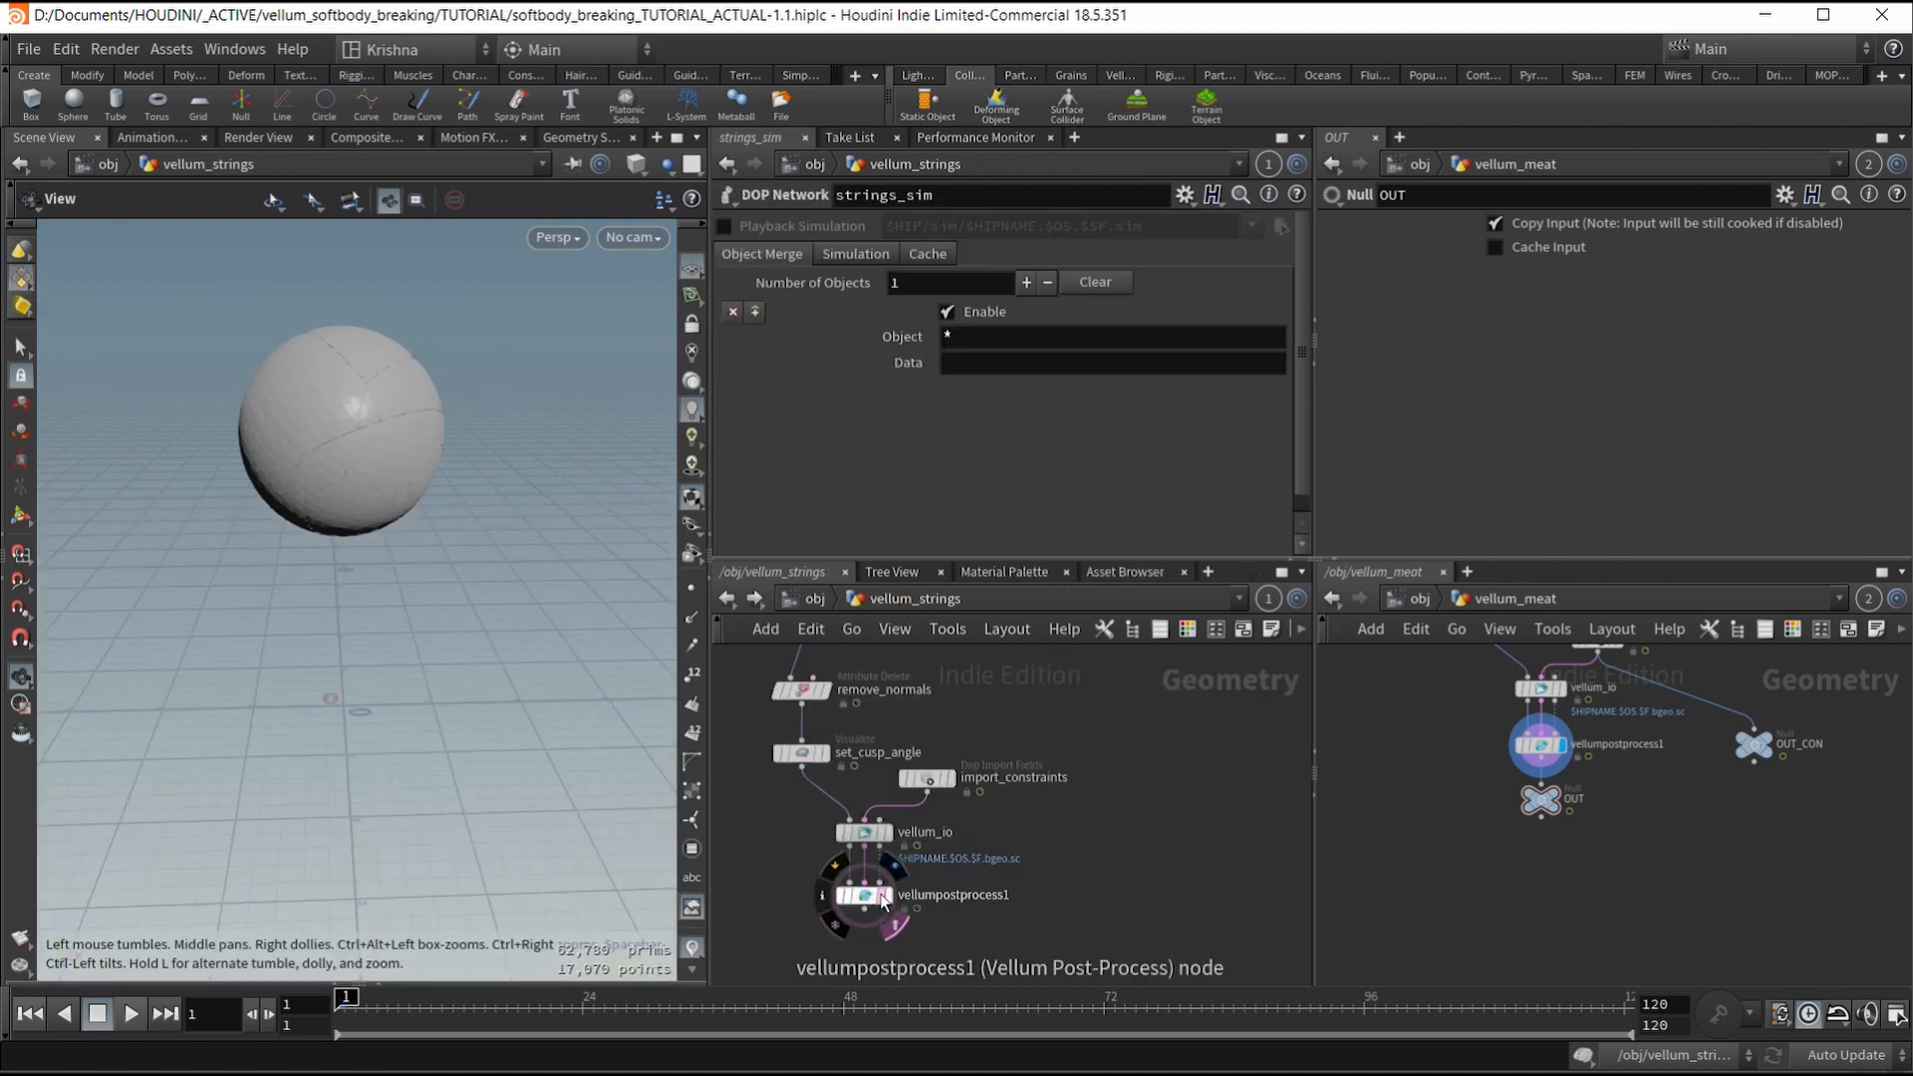
pyautogui.click(884, 896)
pyautogui.click(865, 895)
pyautogui.scroll(-5, 371, 564)
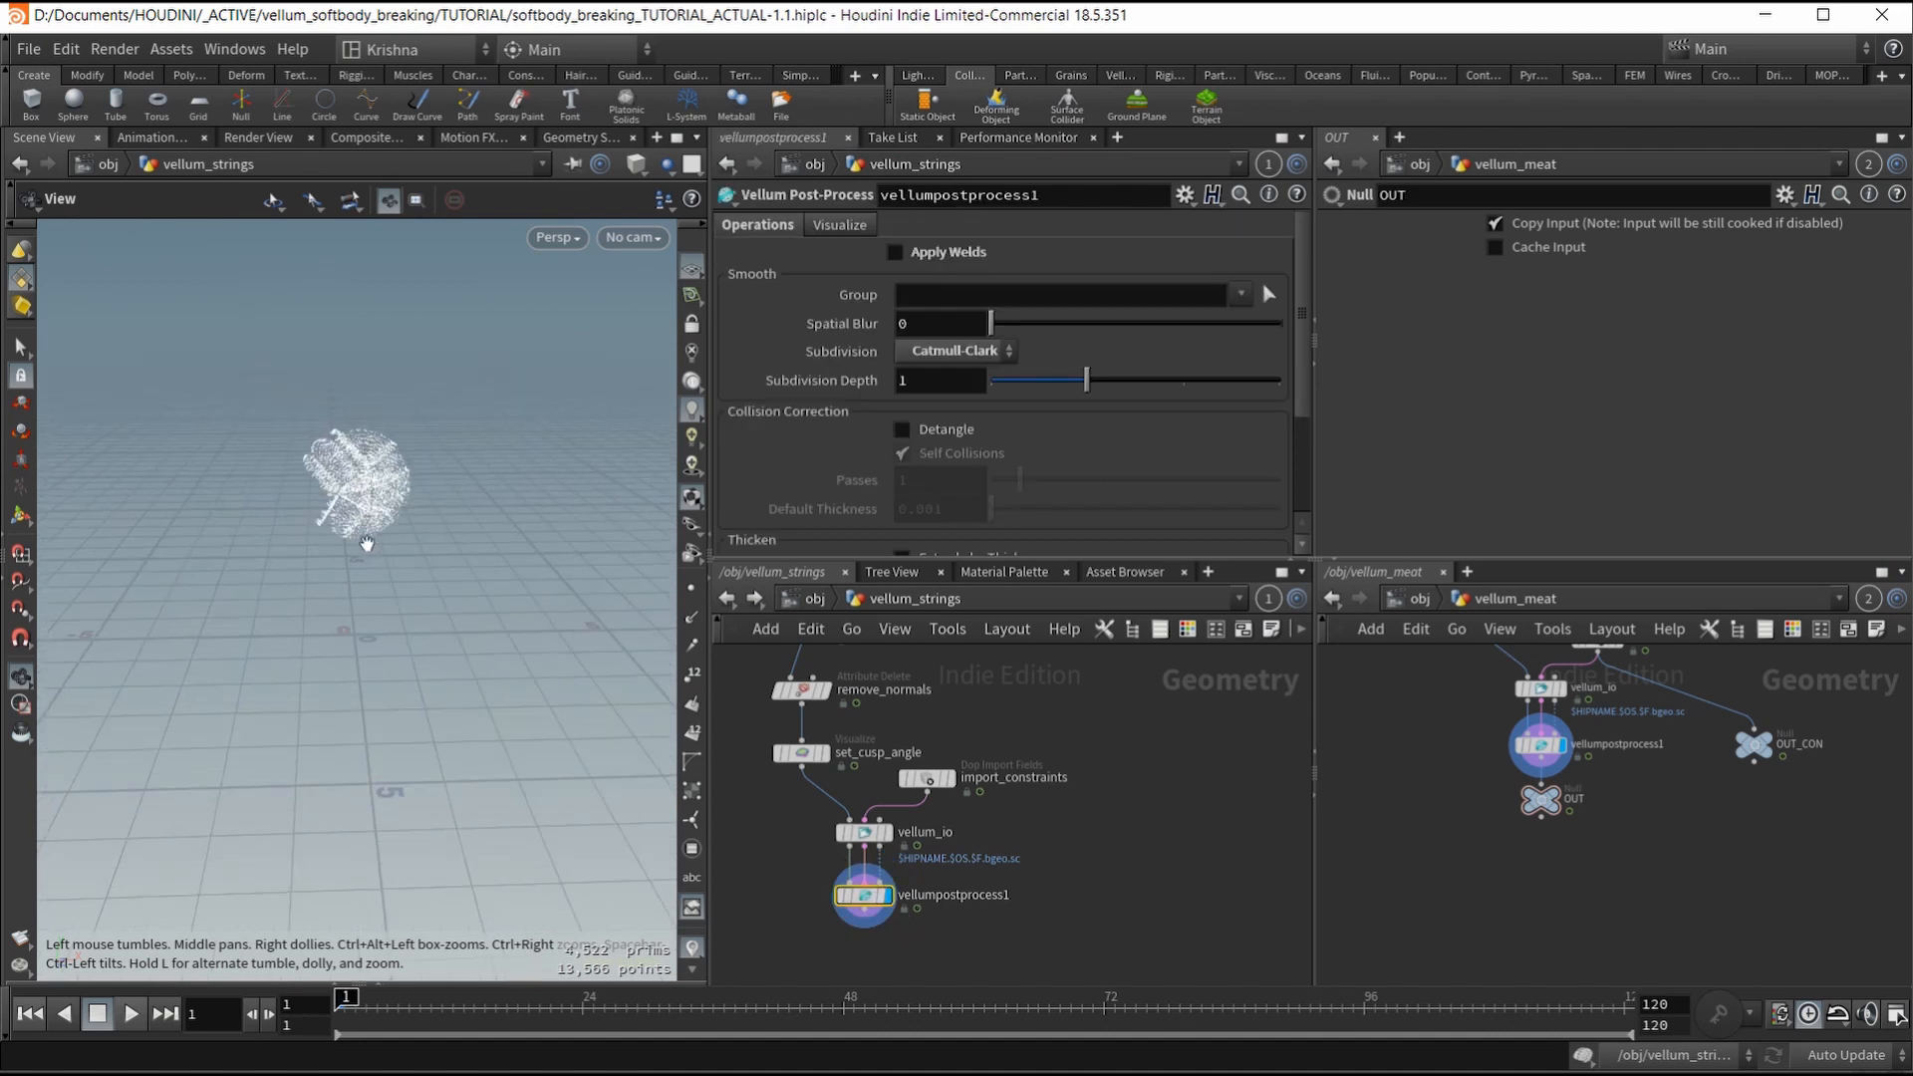
pyautogui.moveTo(371, 565); pyautogui.dragTo(374, 566)
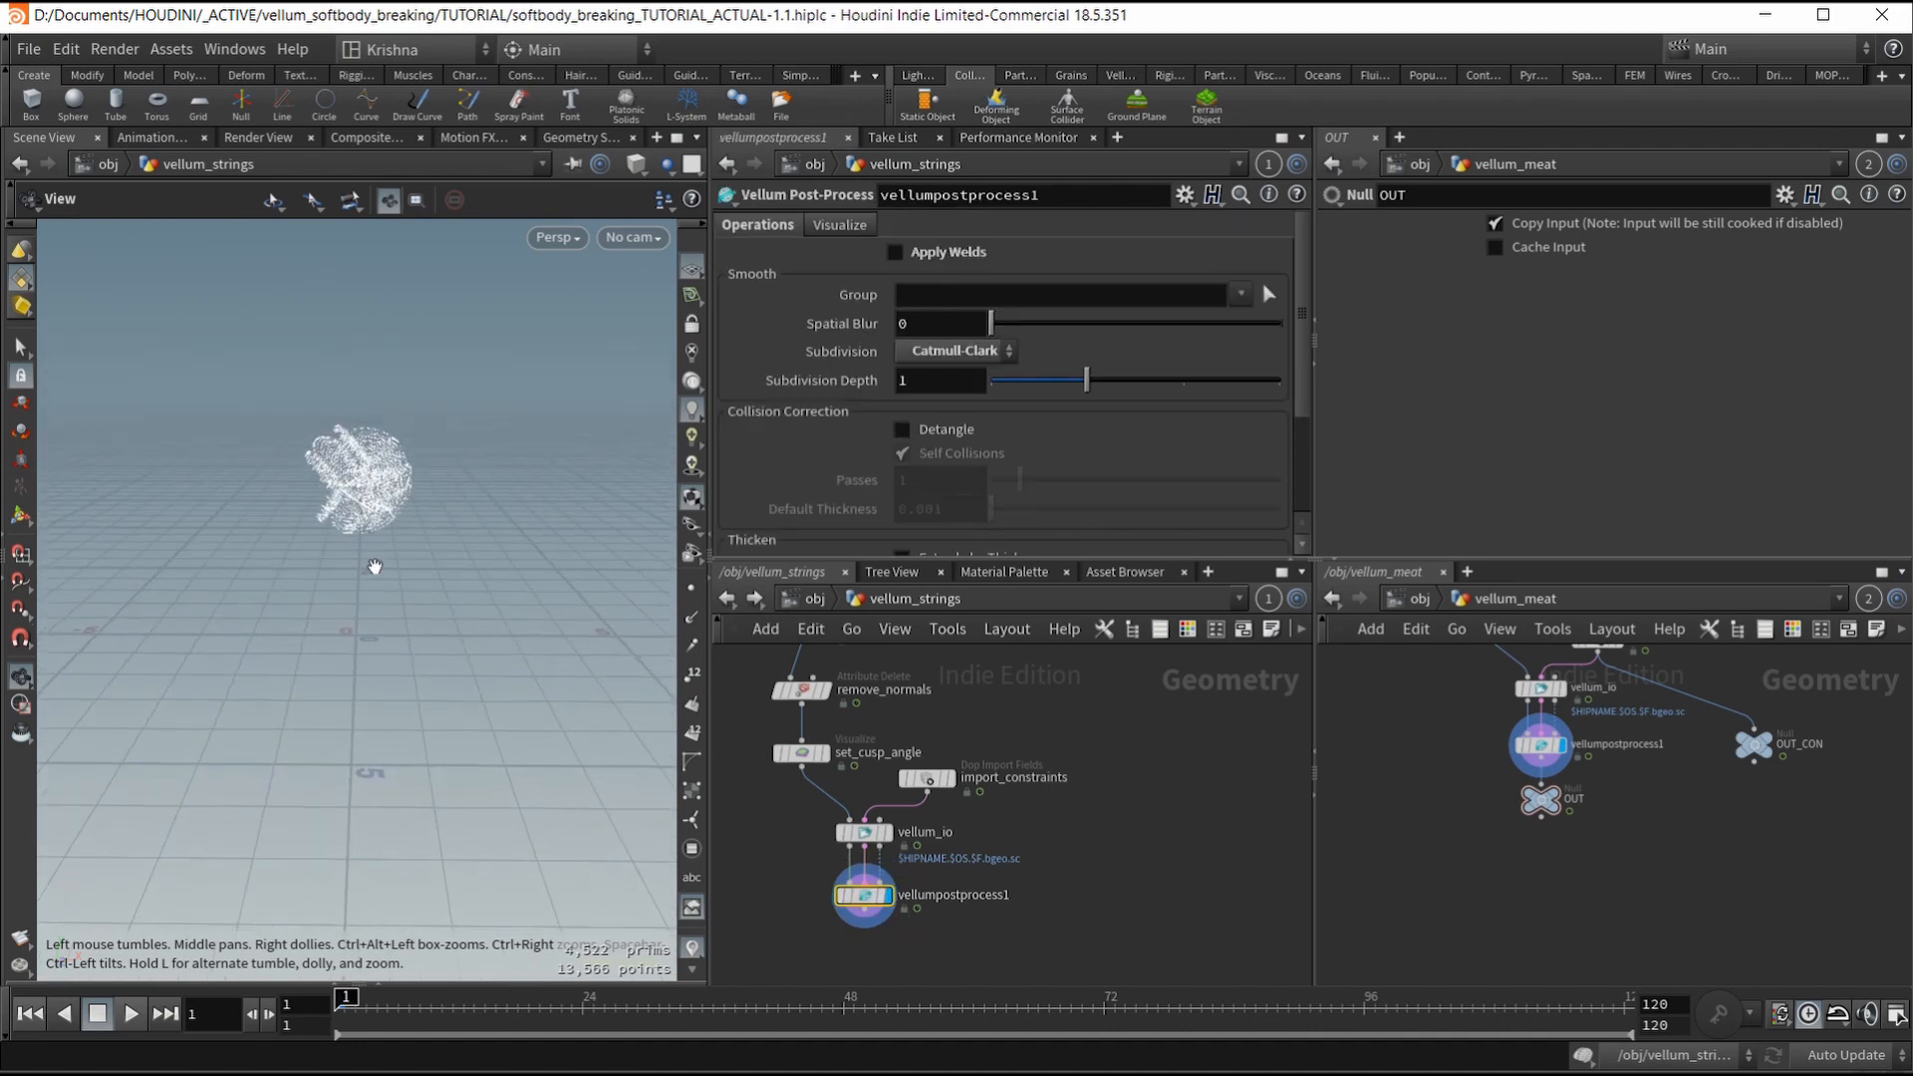
pyautogui.hotkey('ctrl', 's')
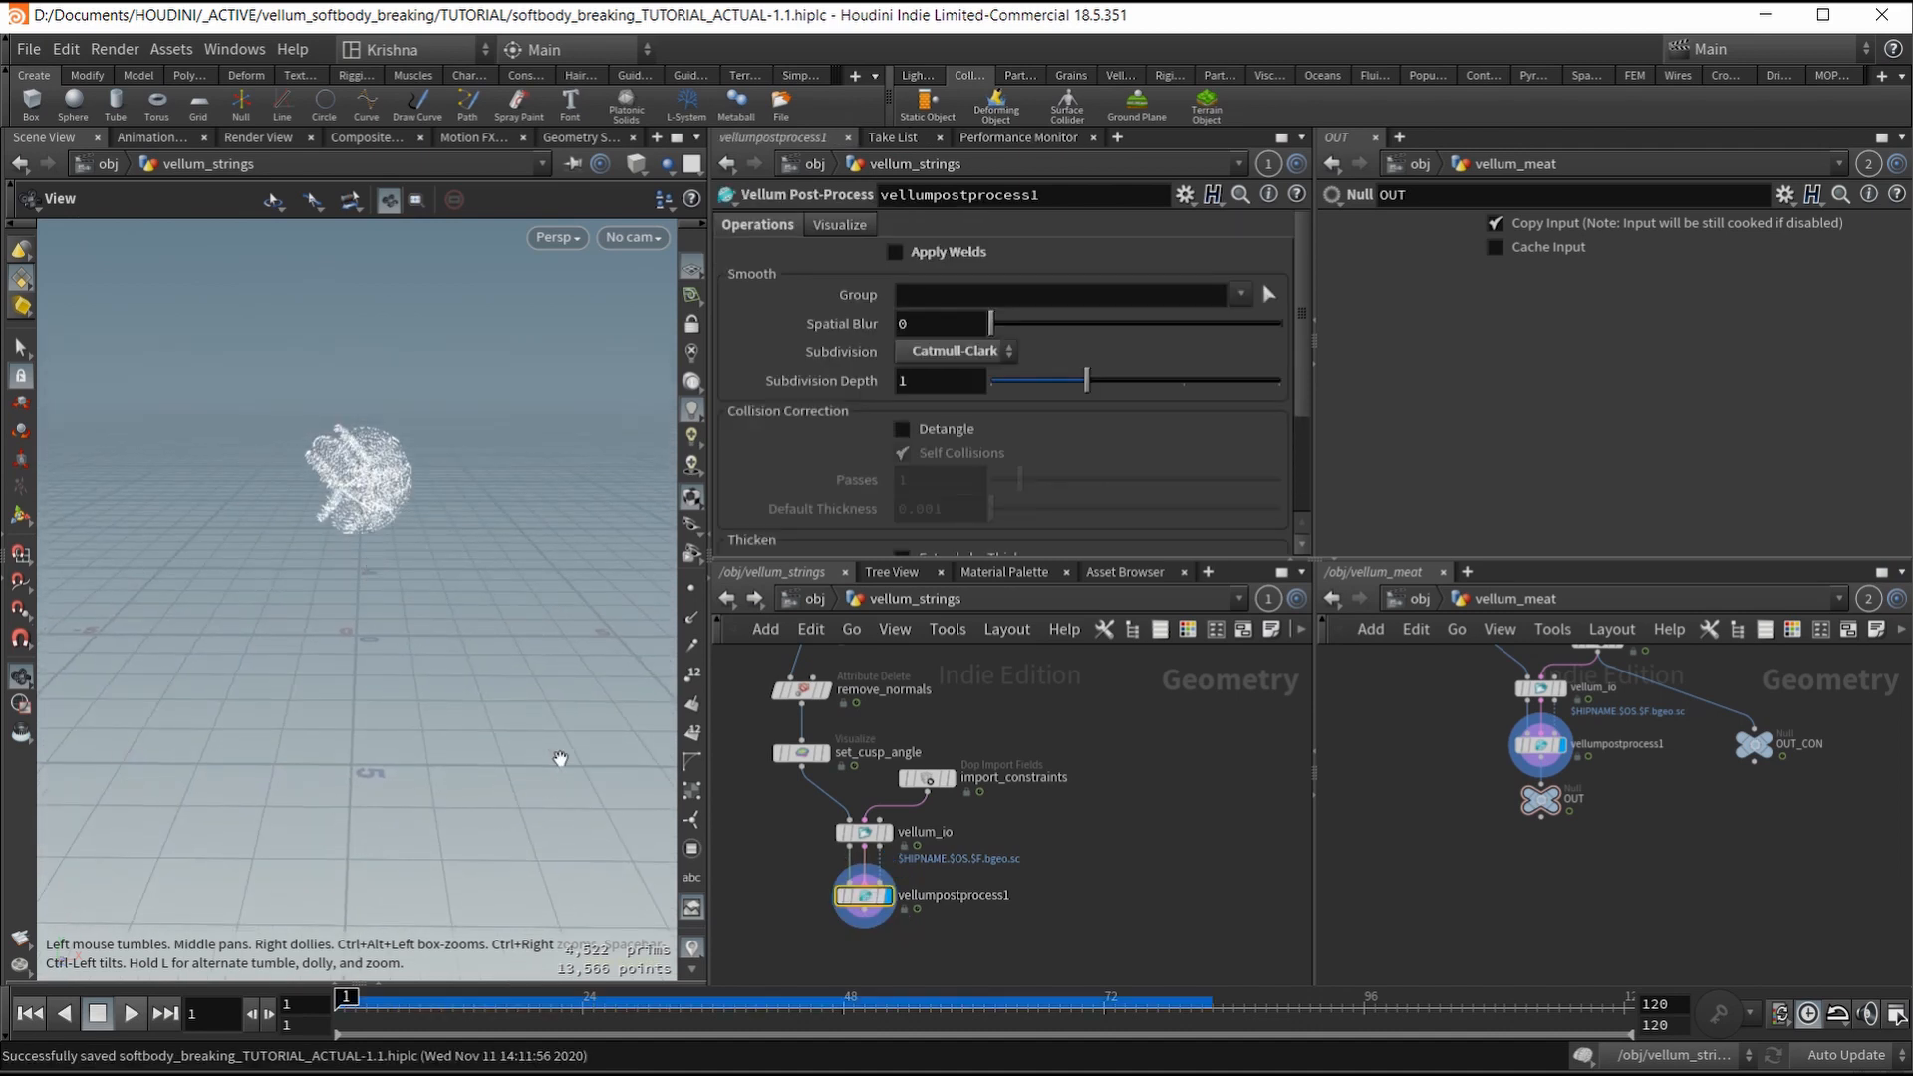
# Step: Play the post-processed strings to frame 80, examine the stretched and broken strands from several angles, and rewind to frame 1
pyautogui.click(133, 1013)
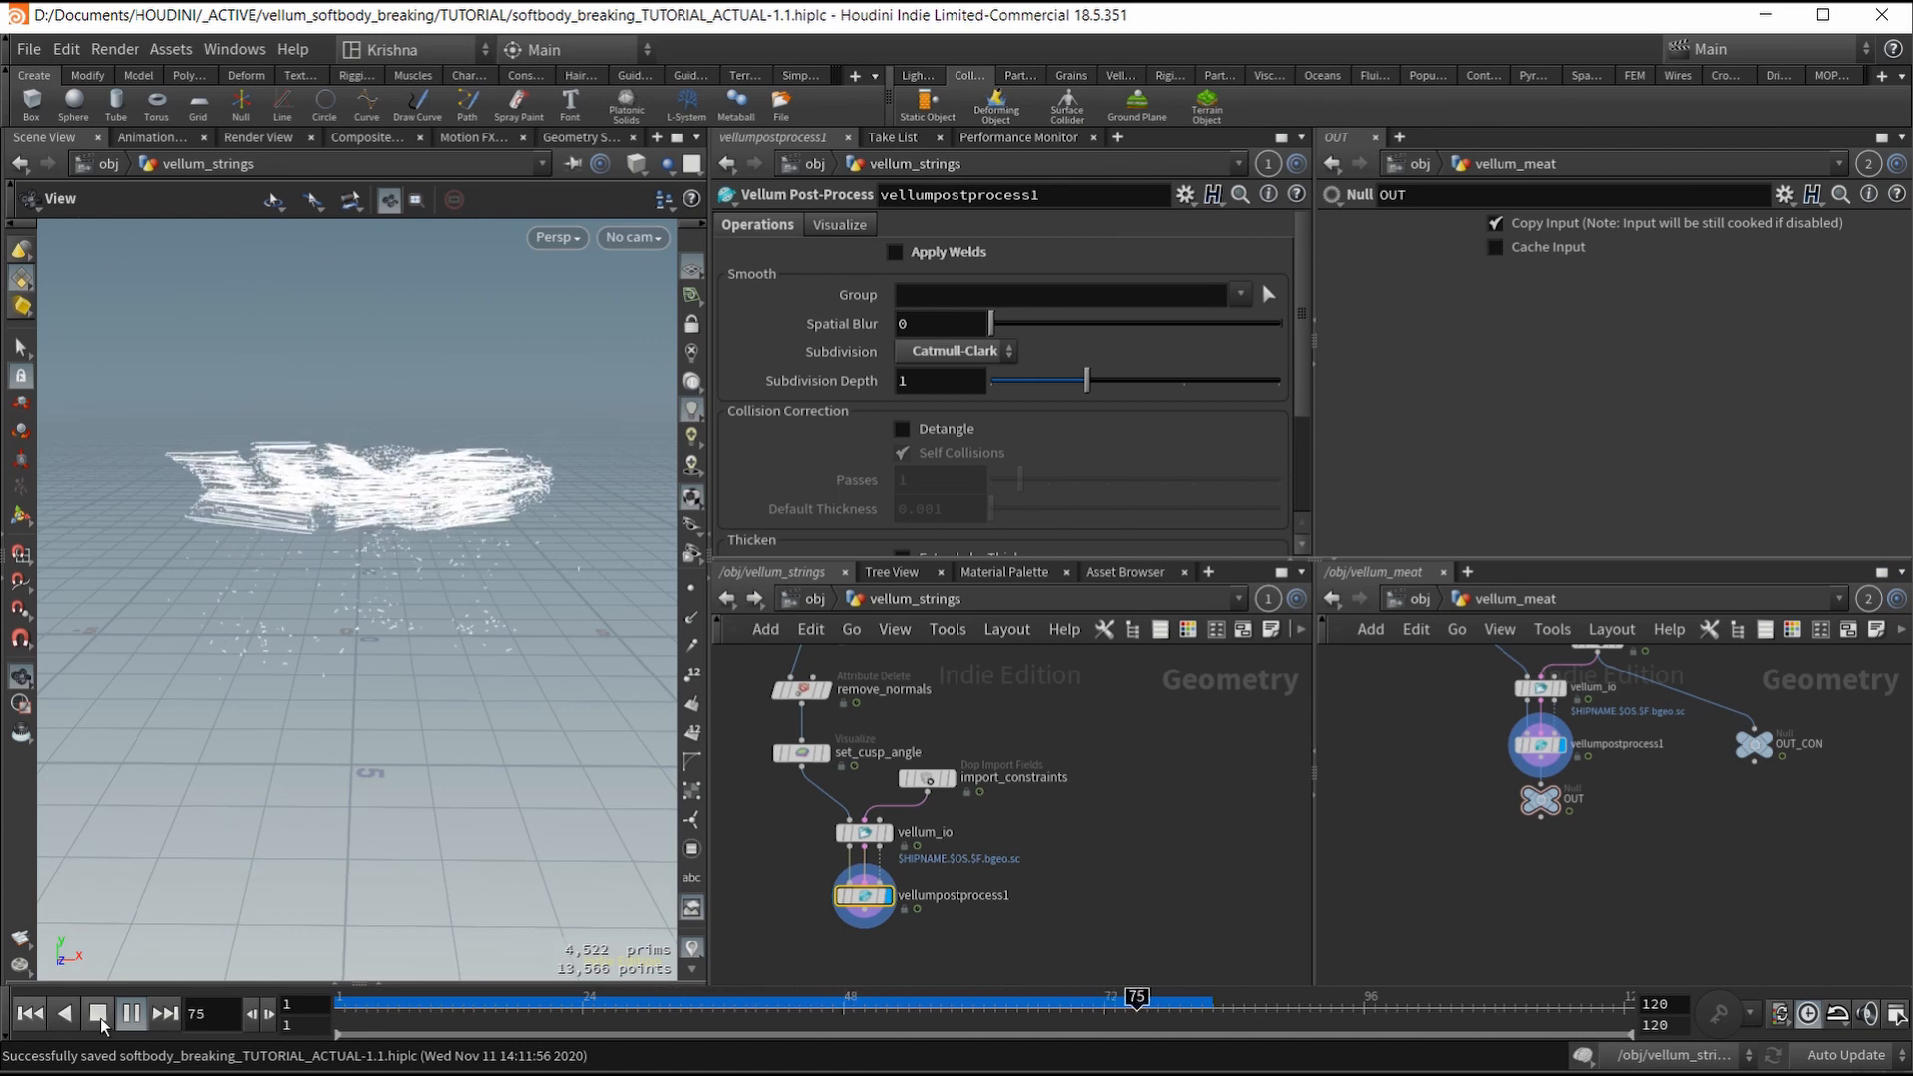
pyautogui.click(100, 1017)
pyautogui.moveTo(320, 512); pyautogui.dragTo(361, 489)
pyautogui.scroll(4, 350, 495)
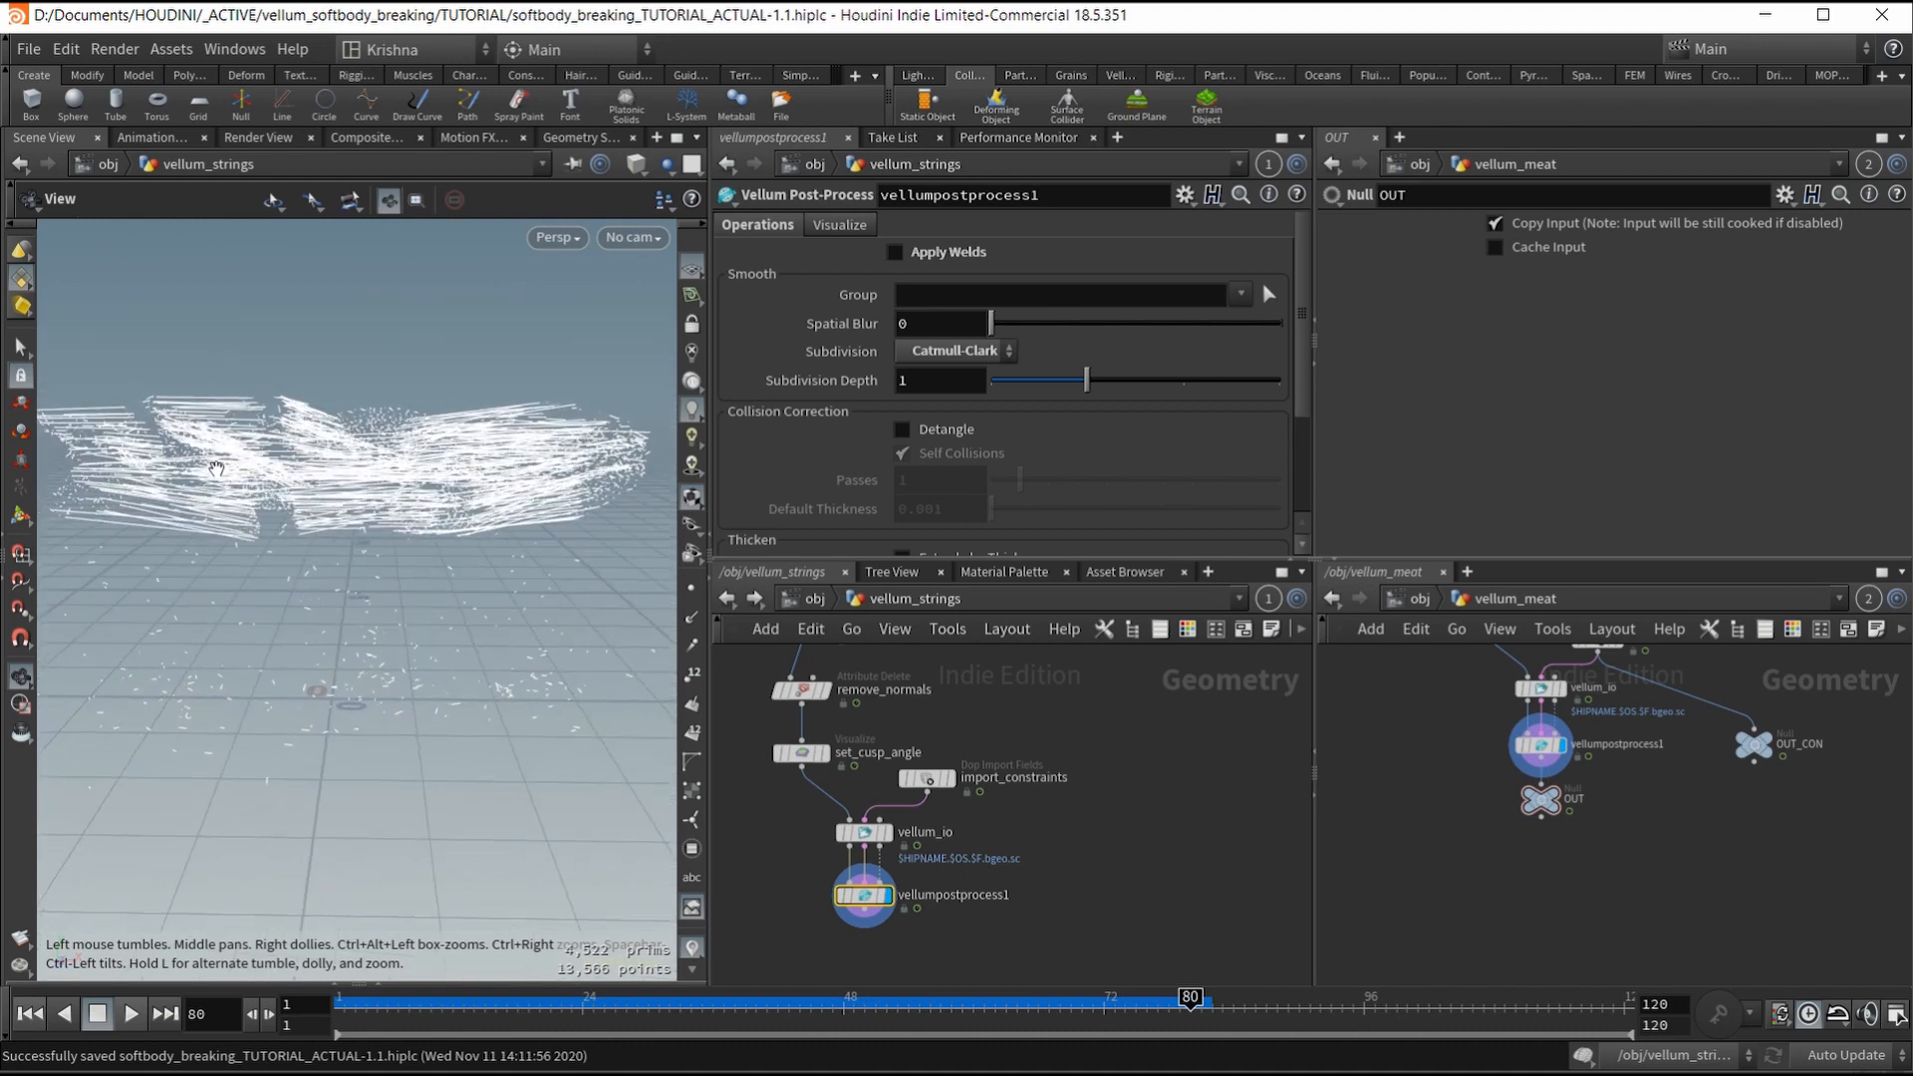
pyautogui.scroll(5, 217, 468)
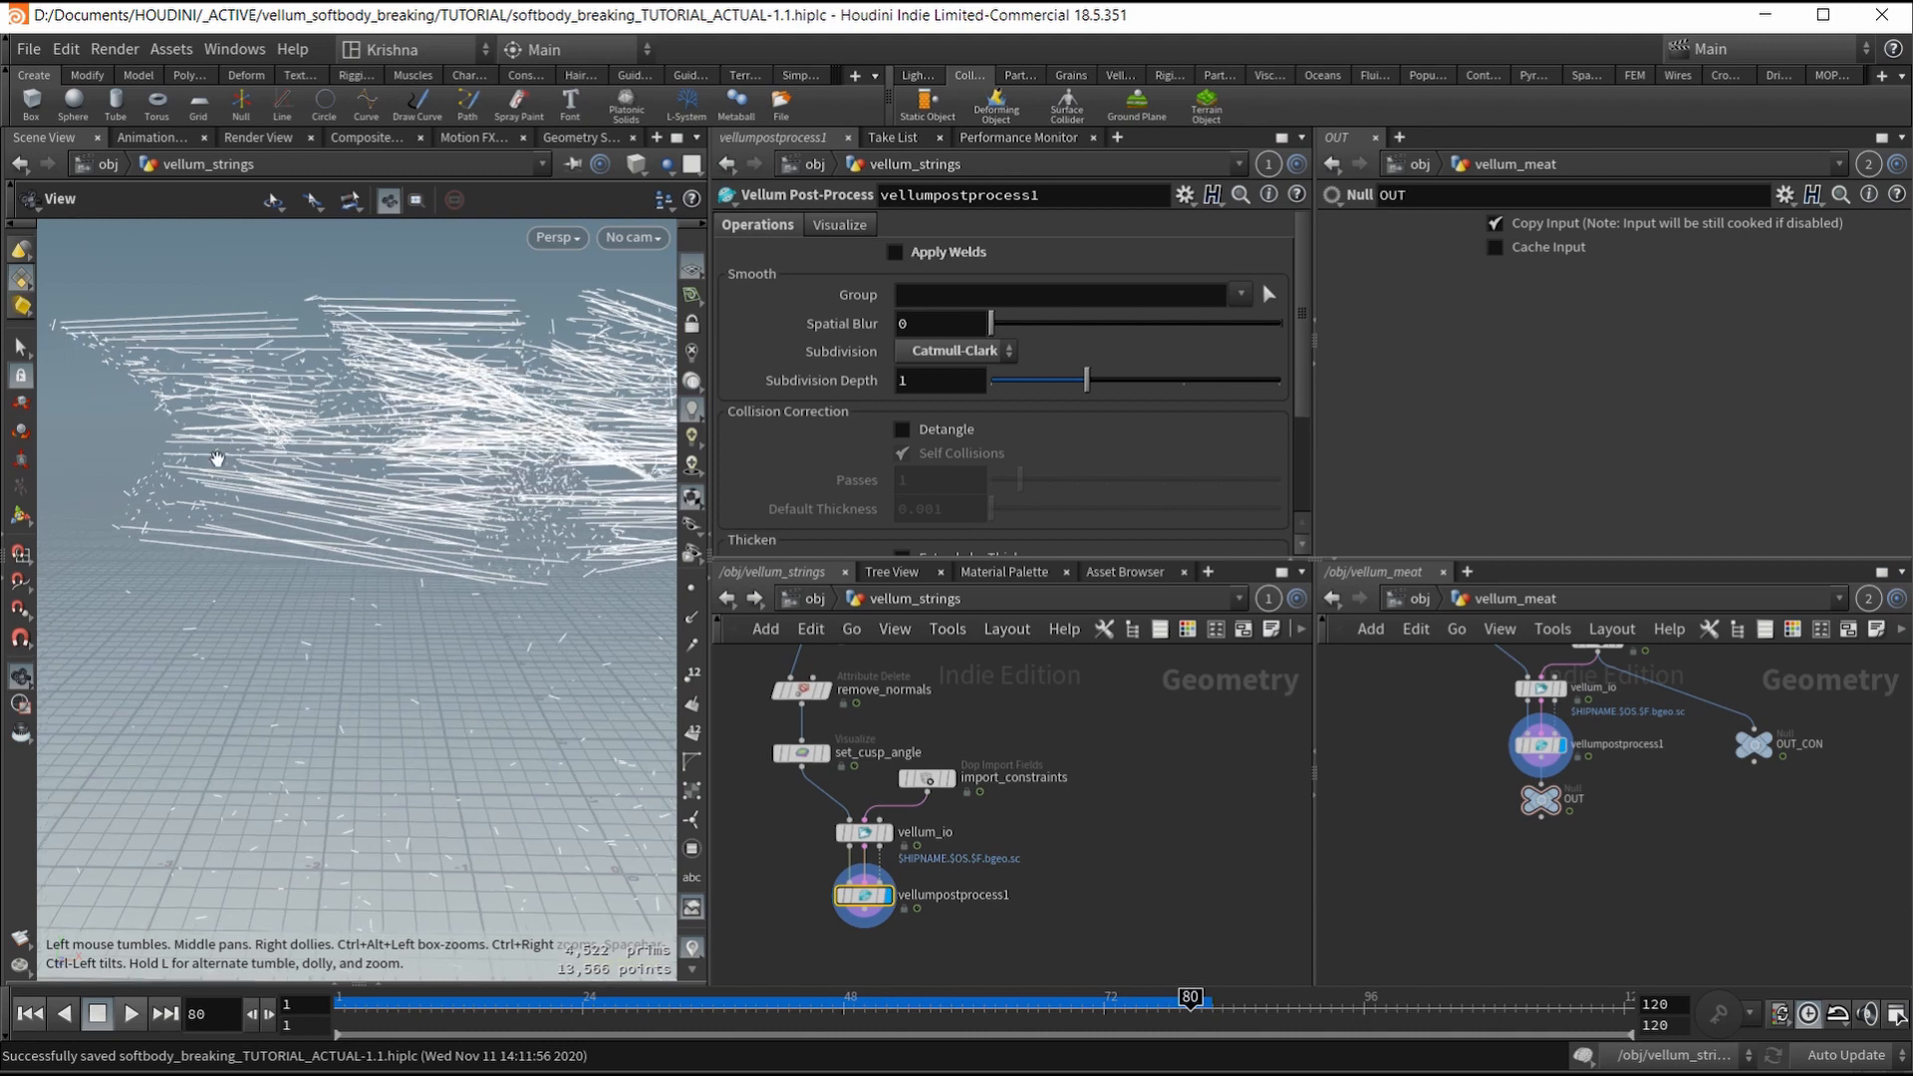
pyautogui.moveTo(216, 458); pyautogui.dragTo(335, 513)
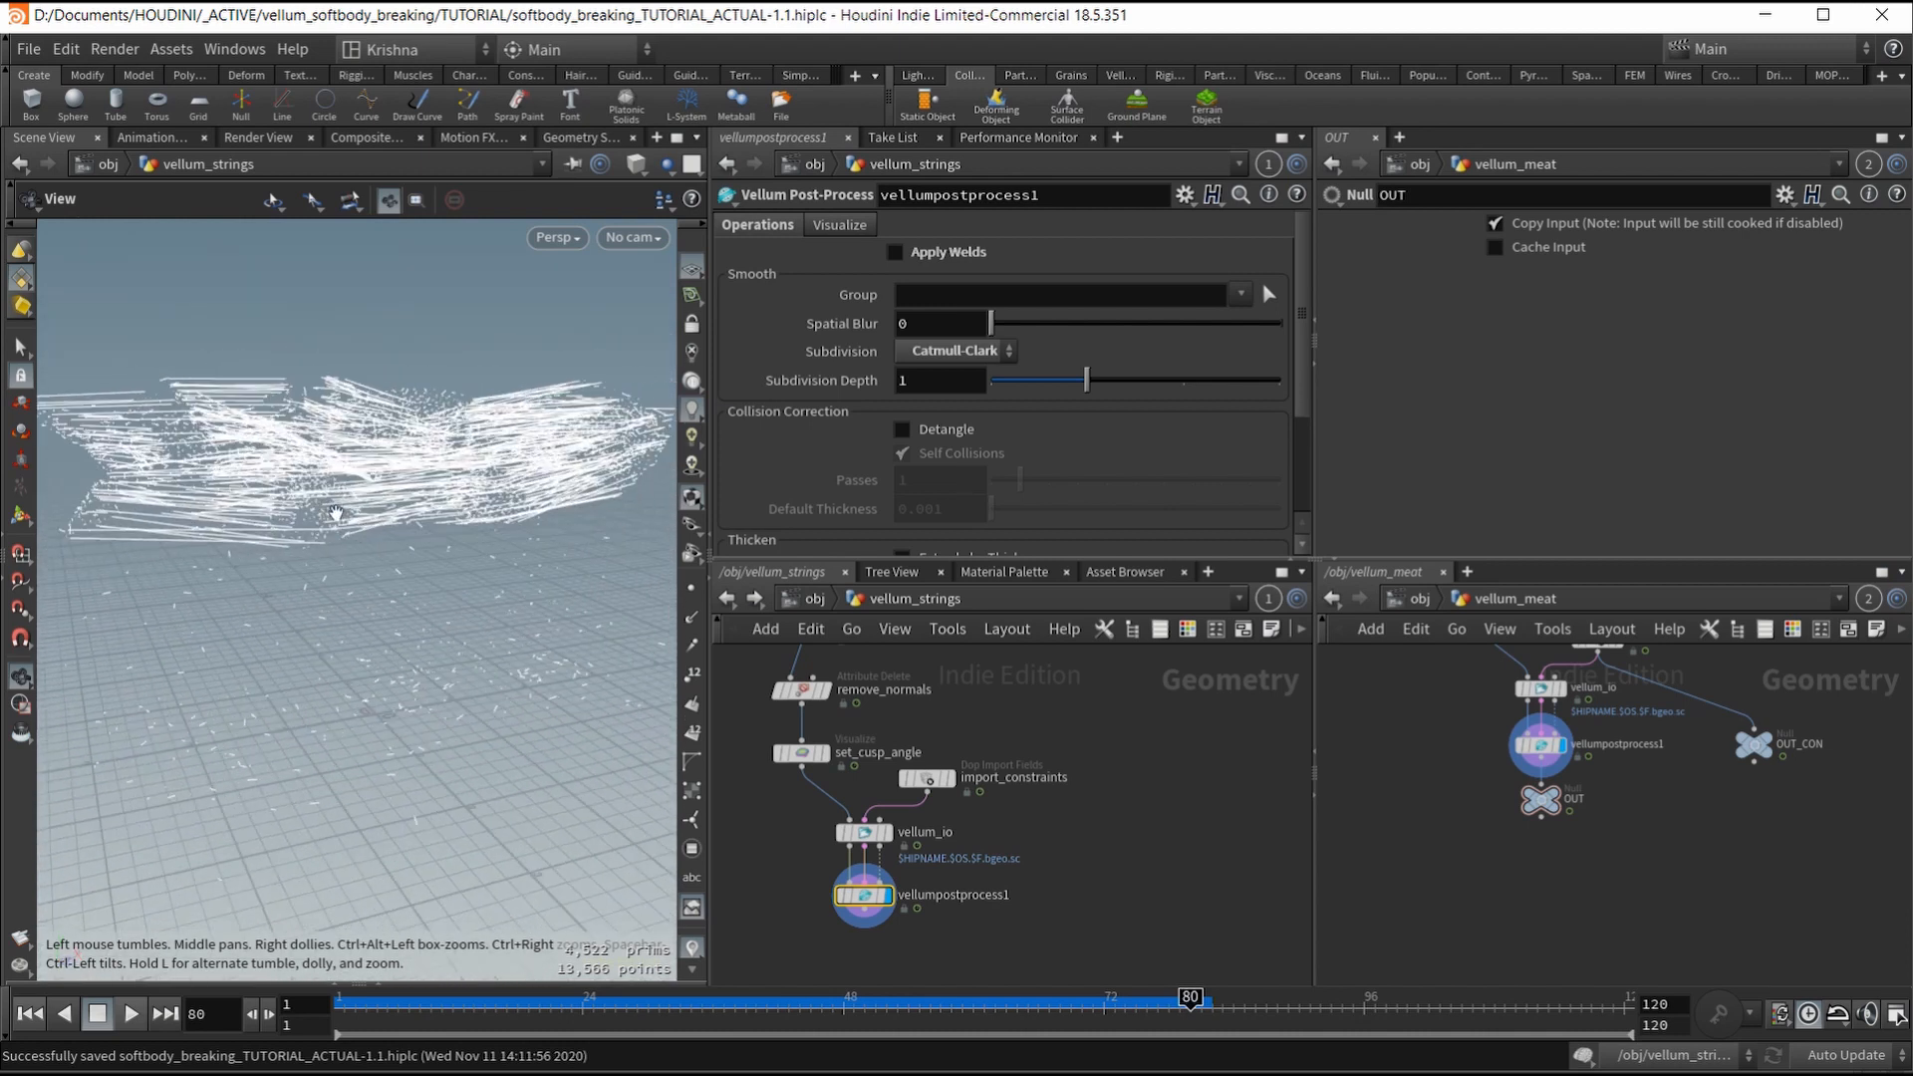
pyautogui.scroll(-5, 336, 513)
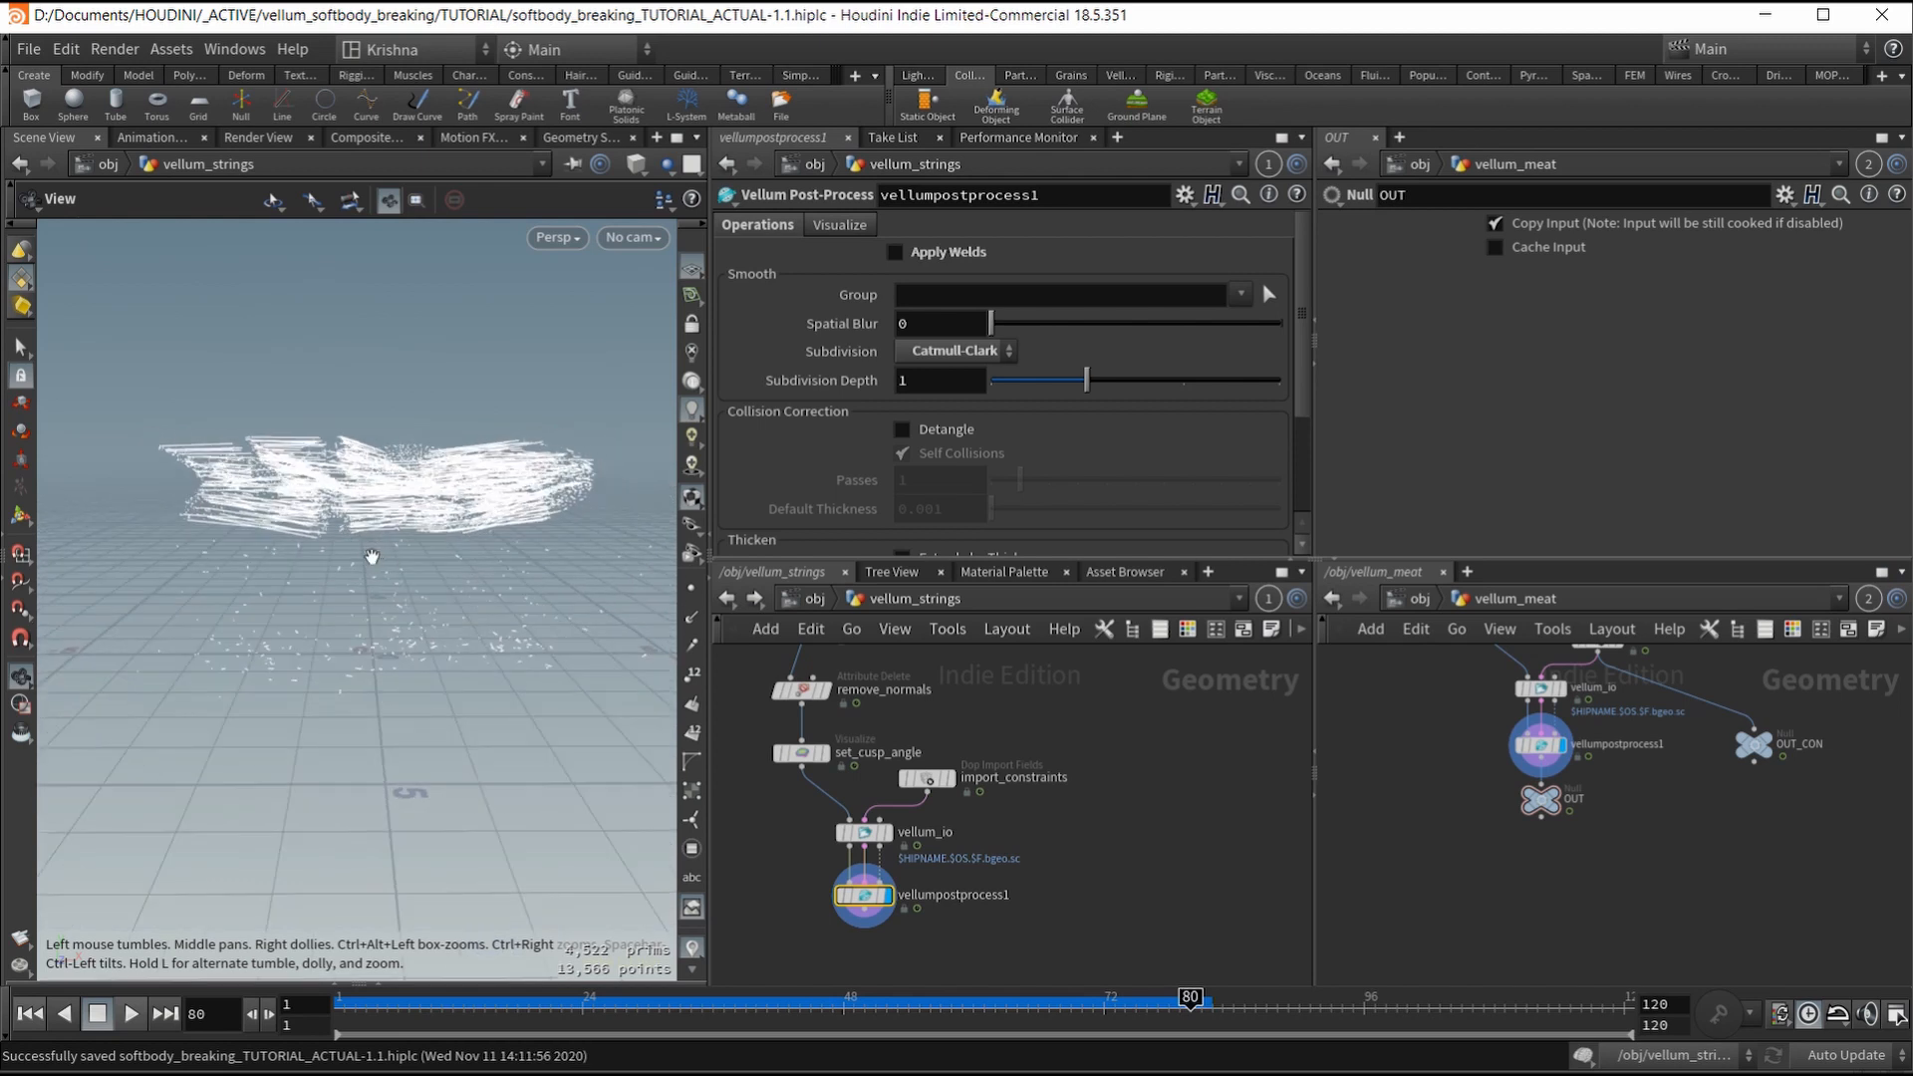
pyautogui.scroll(-2, 369, 560)
pyautogui.moveTo(366, 571); pyautogui.dragTo(370, 580)
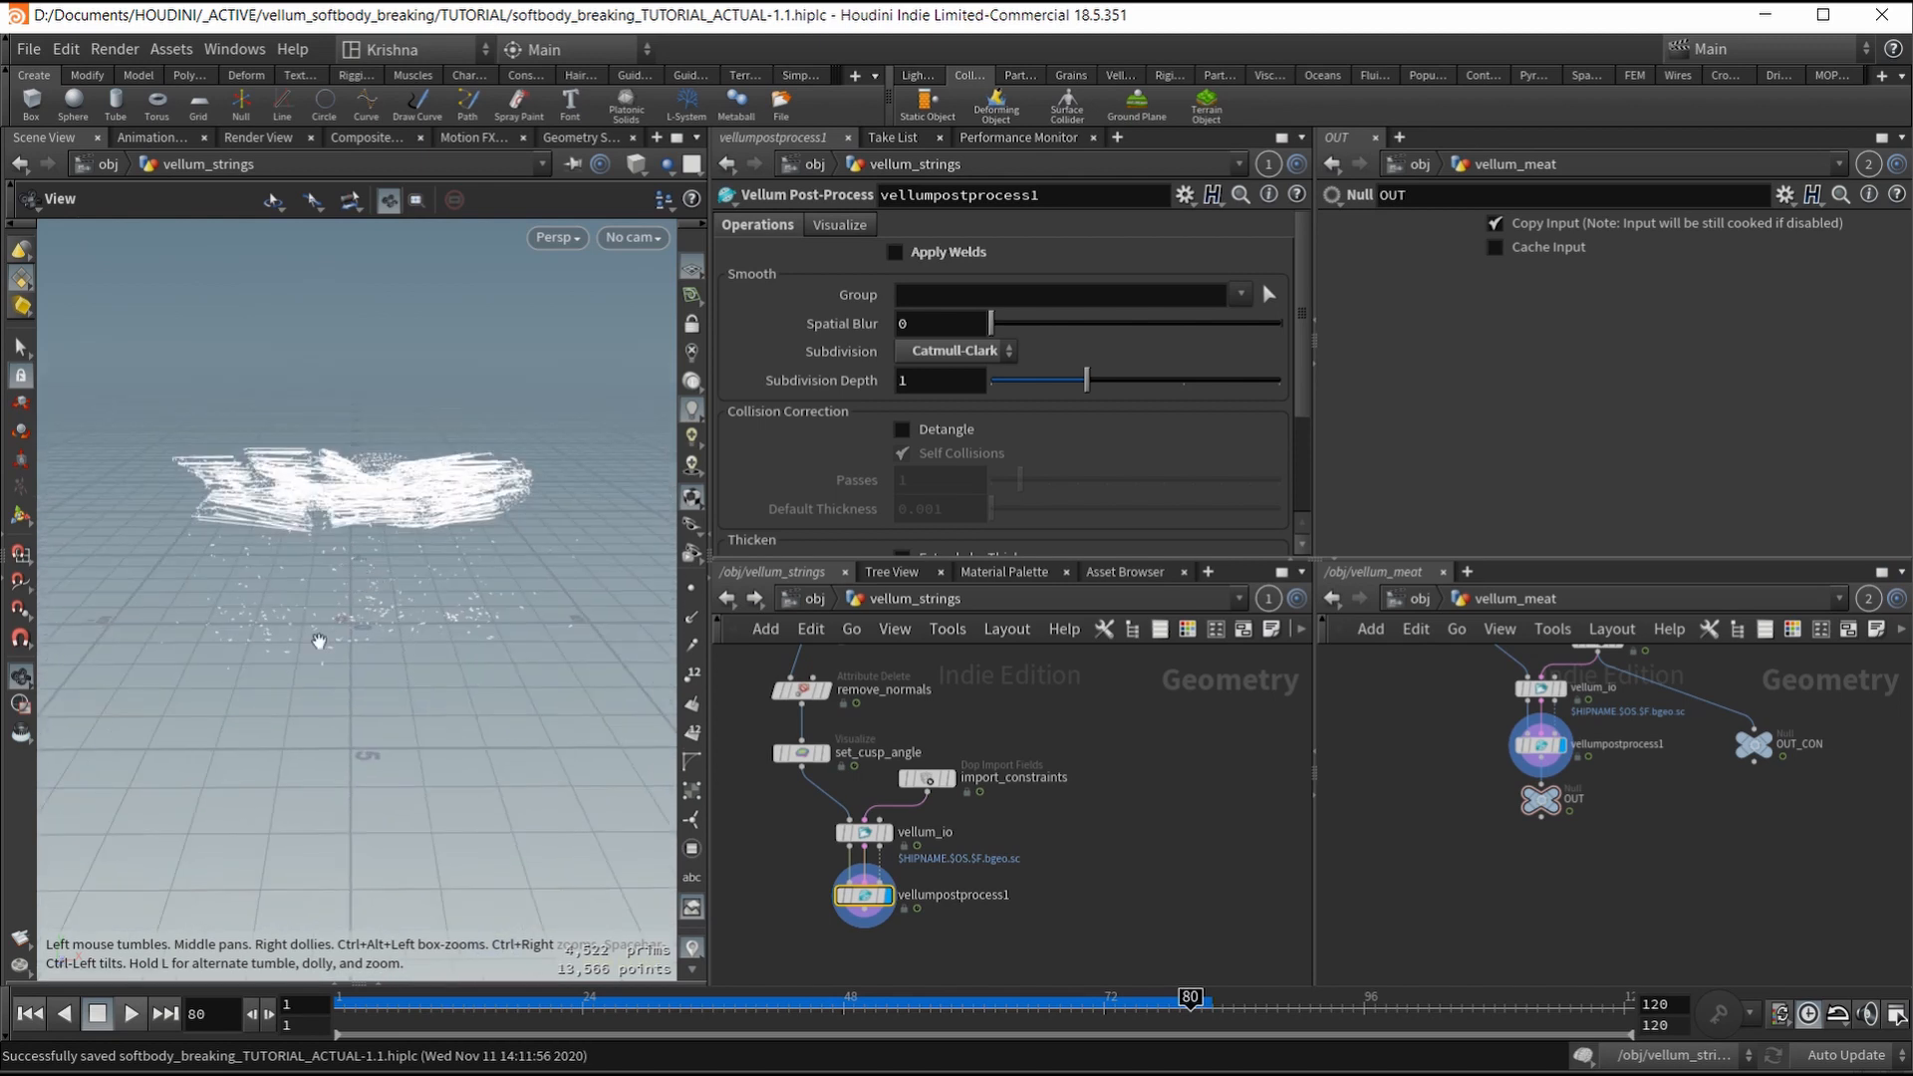
pyautogui.click(27, 1020)
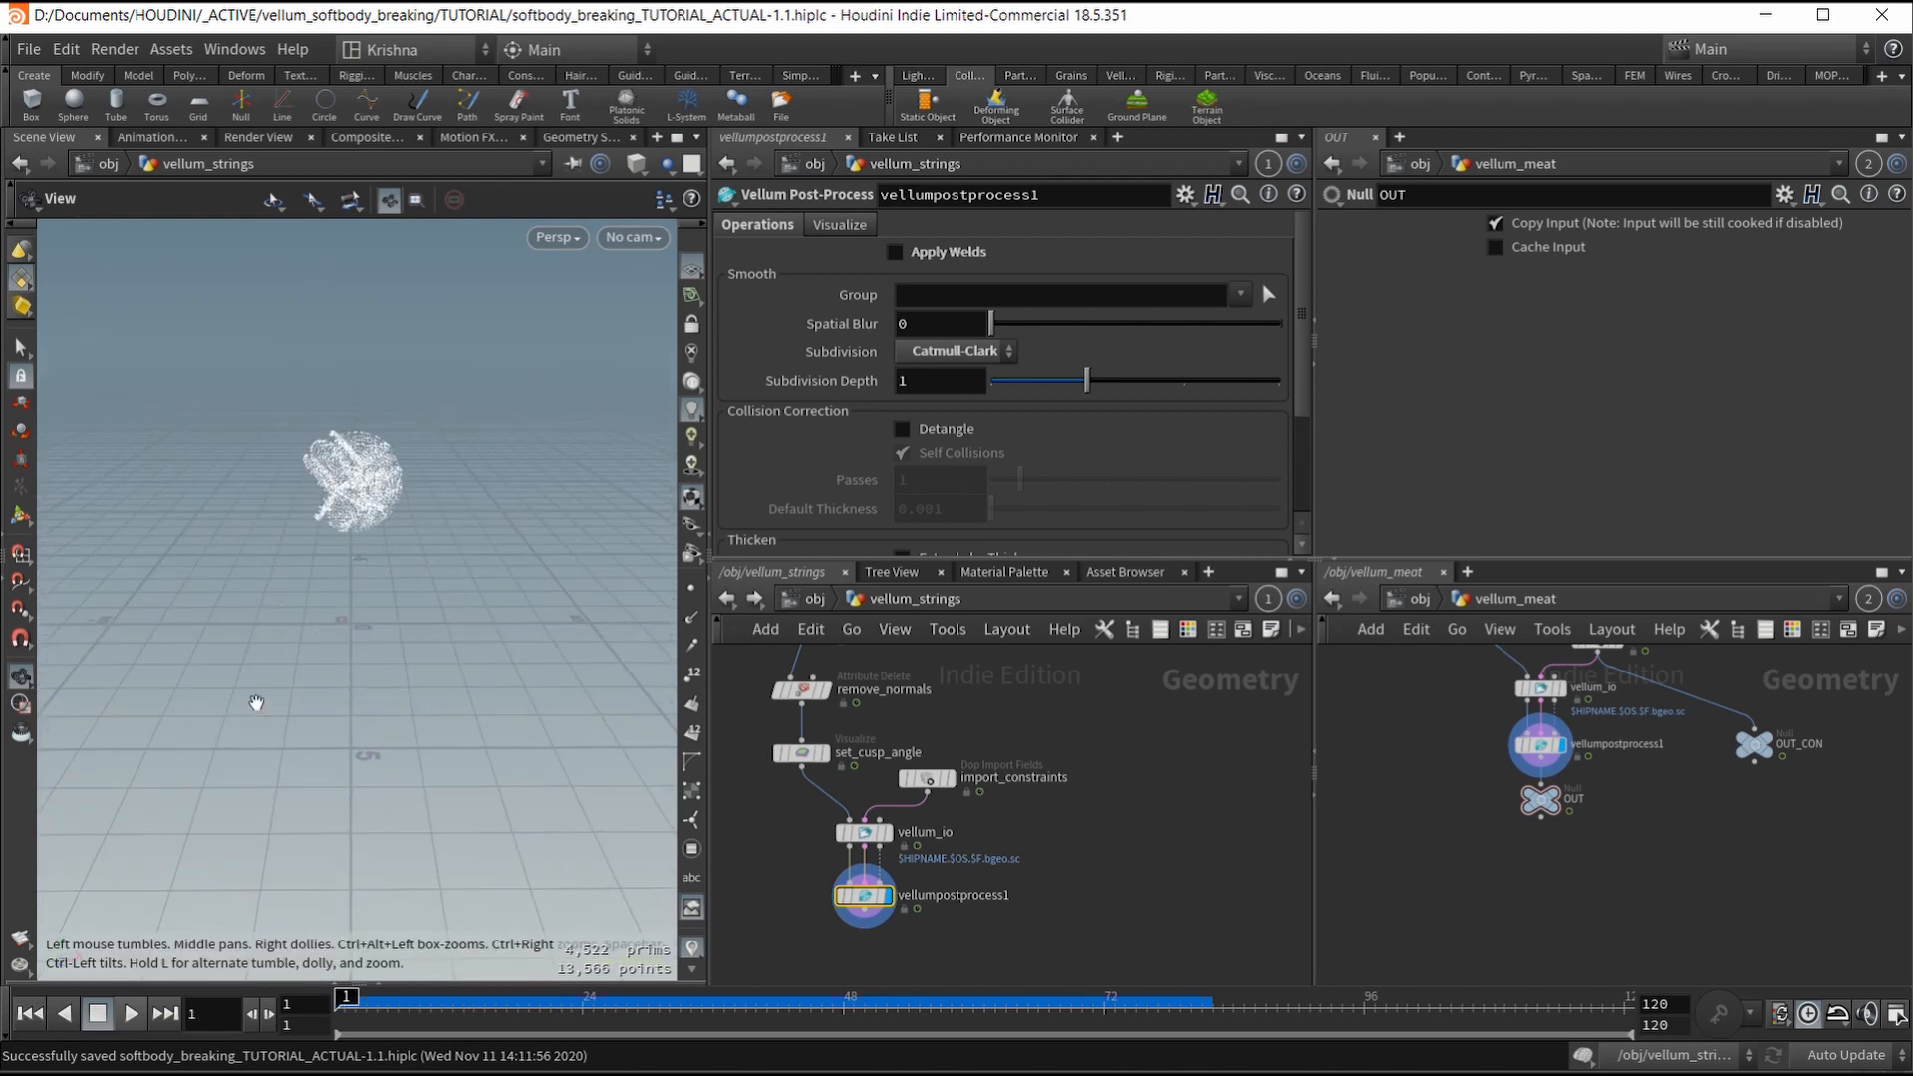
# Step: Save the scene, add a Null named OUT below vellumpostprocess1, and make it the displayed node
pyautogui.hotkey('ctrl', 's')
pyautogui.scroll(-5, 967, 745)
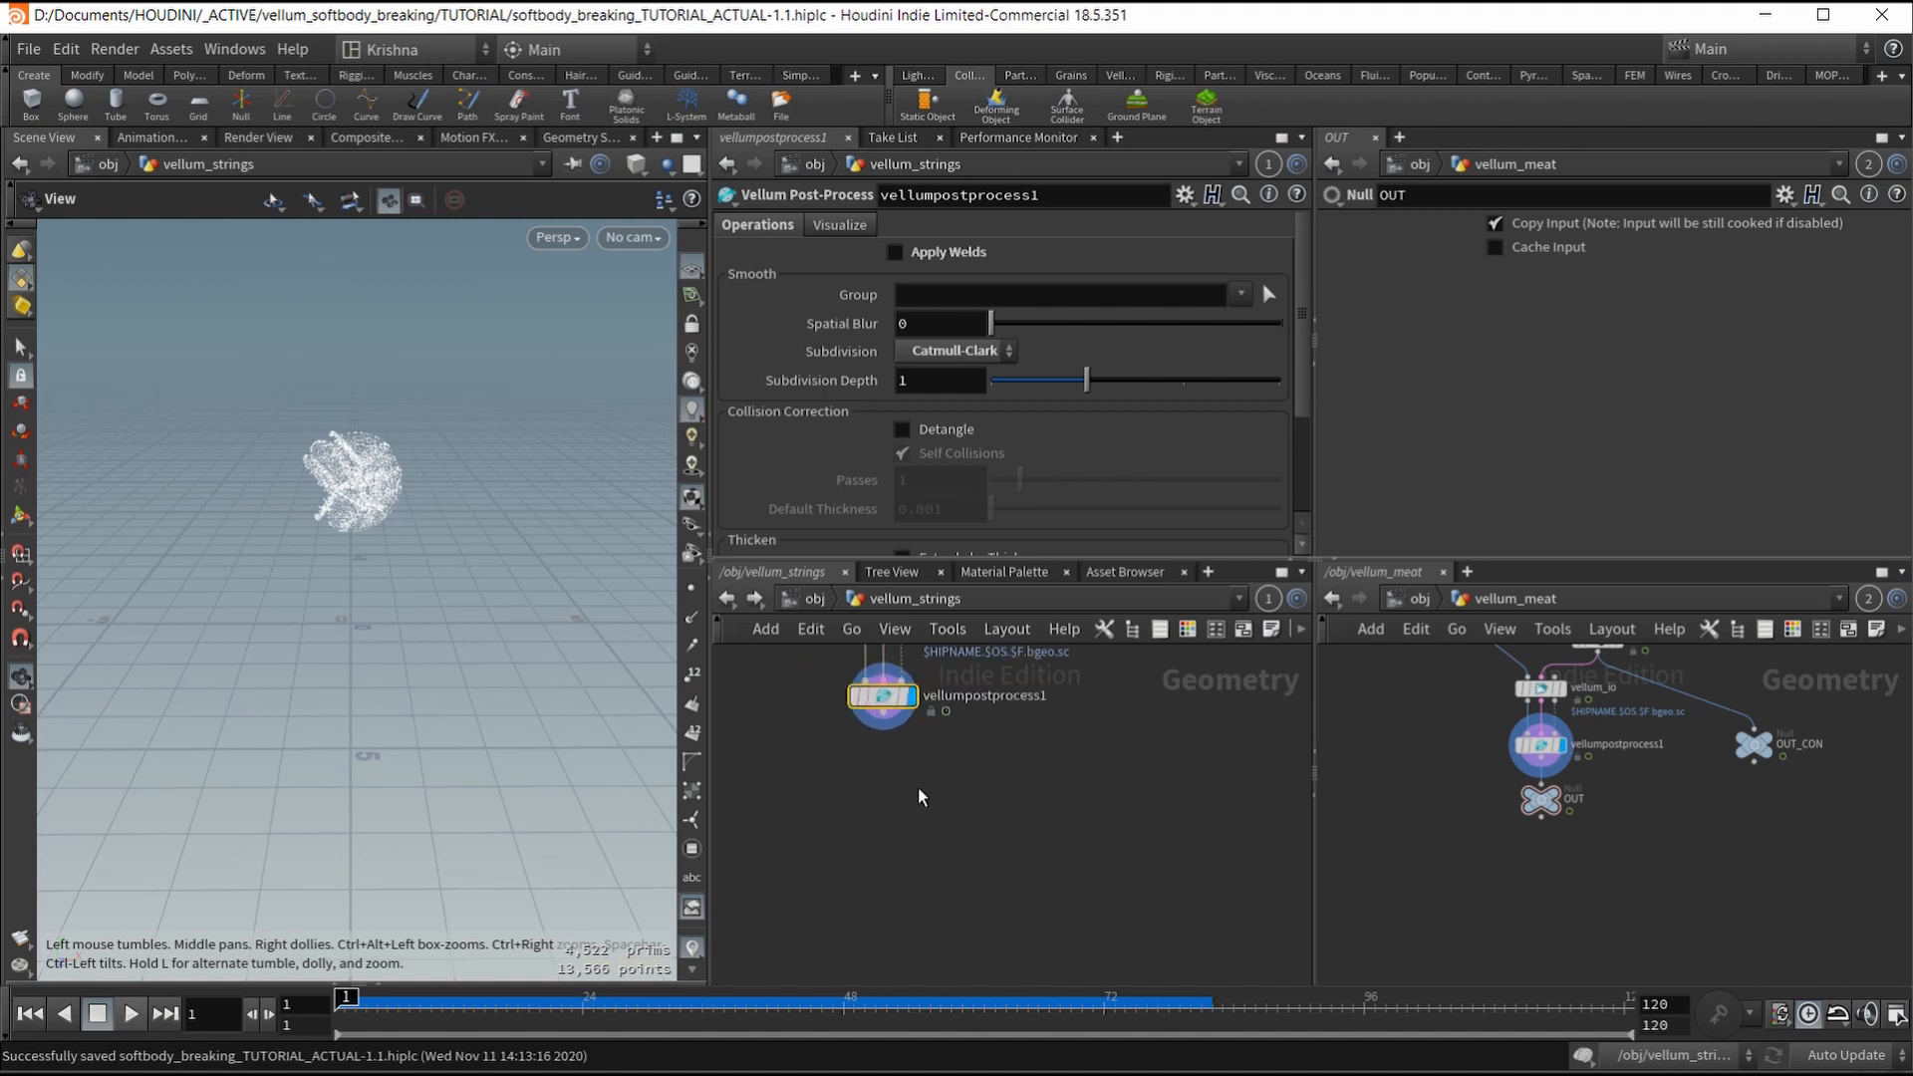
pyautogui.press('Tab')
pyautogui.write('null')
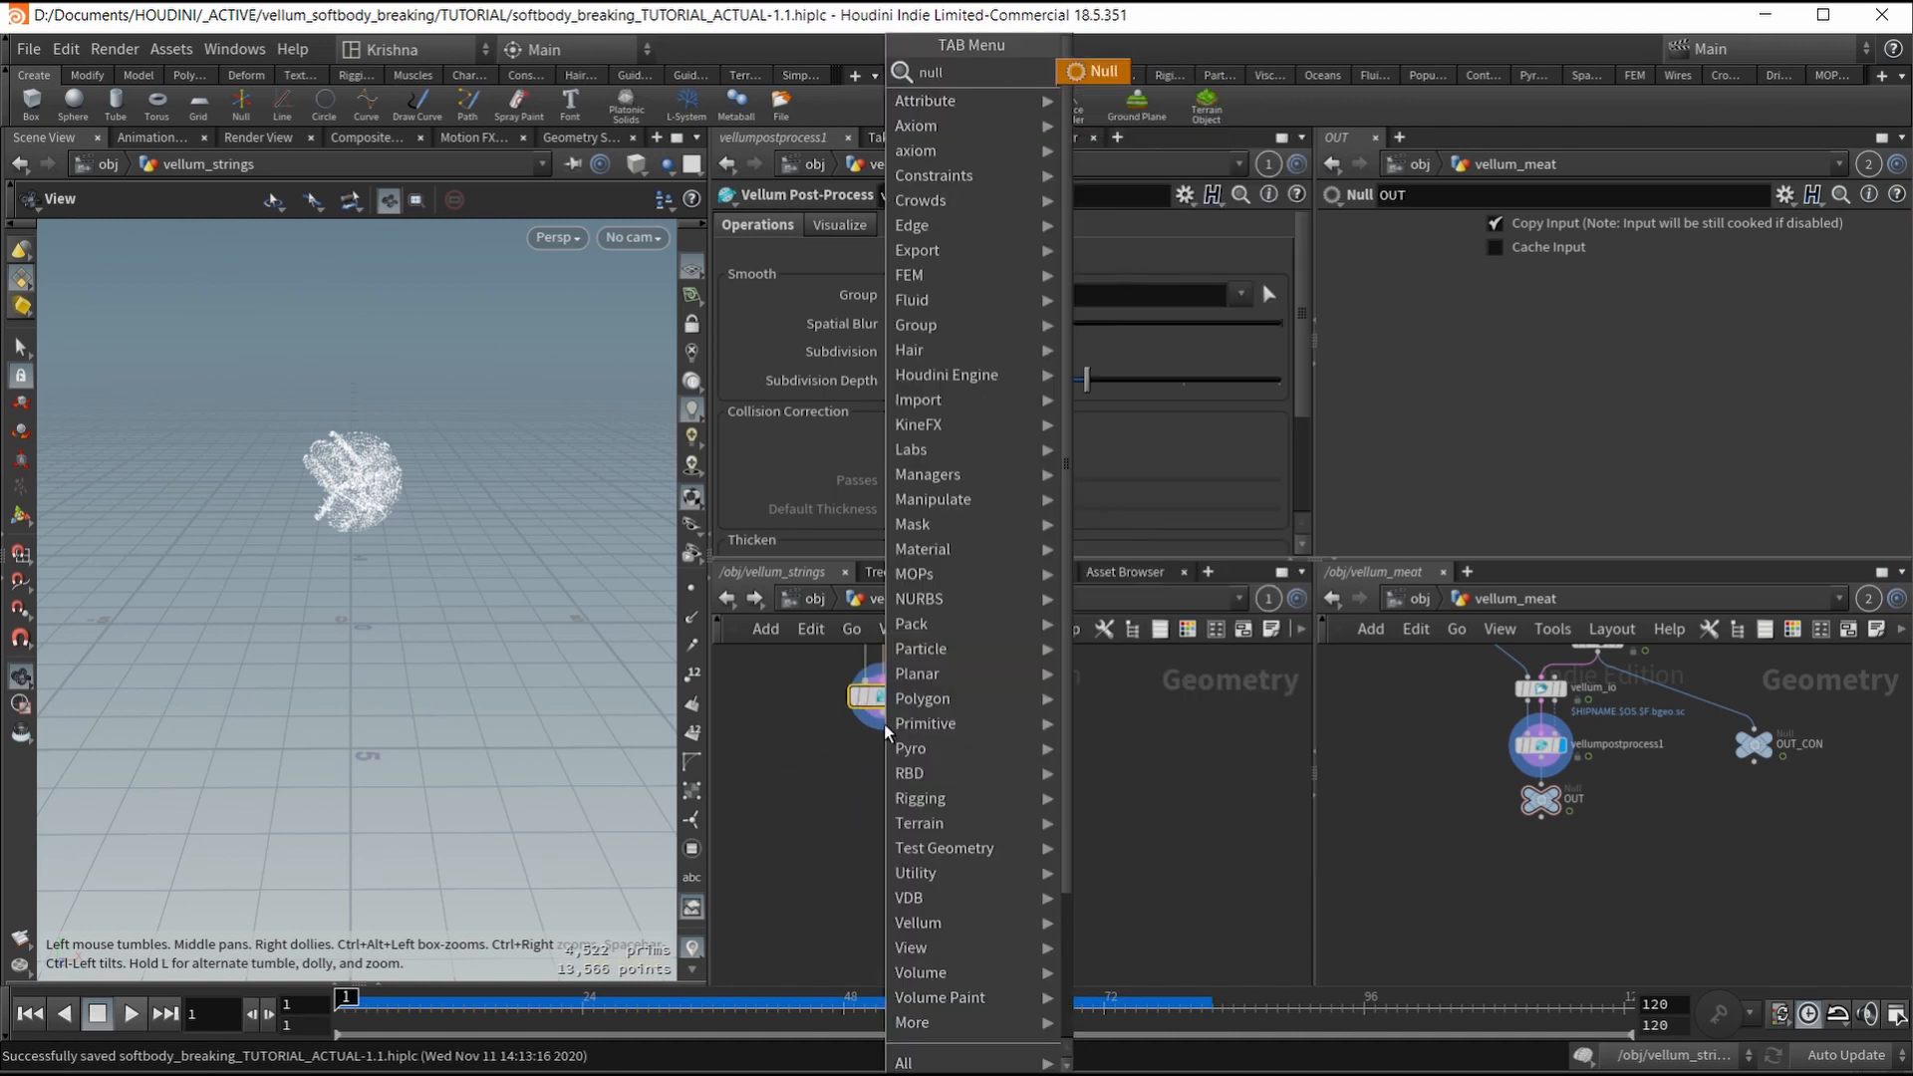
pyautogui.press('Return')
pyautogui.click(889, 730)
pyautogui.doubleClick(924, 768)
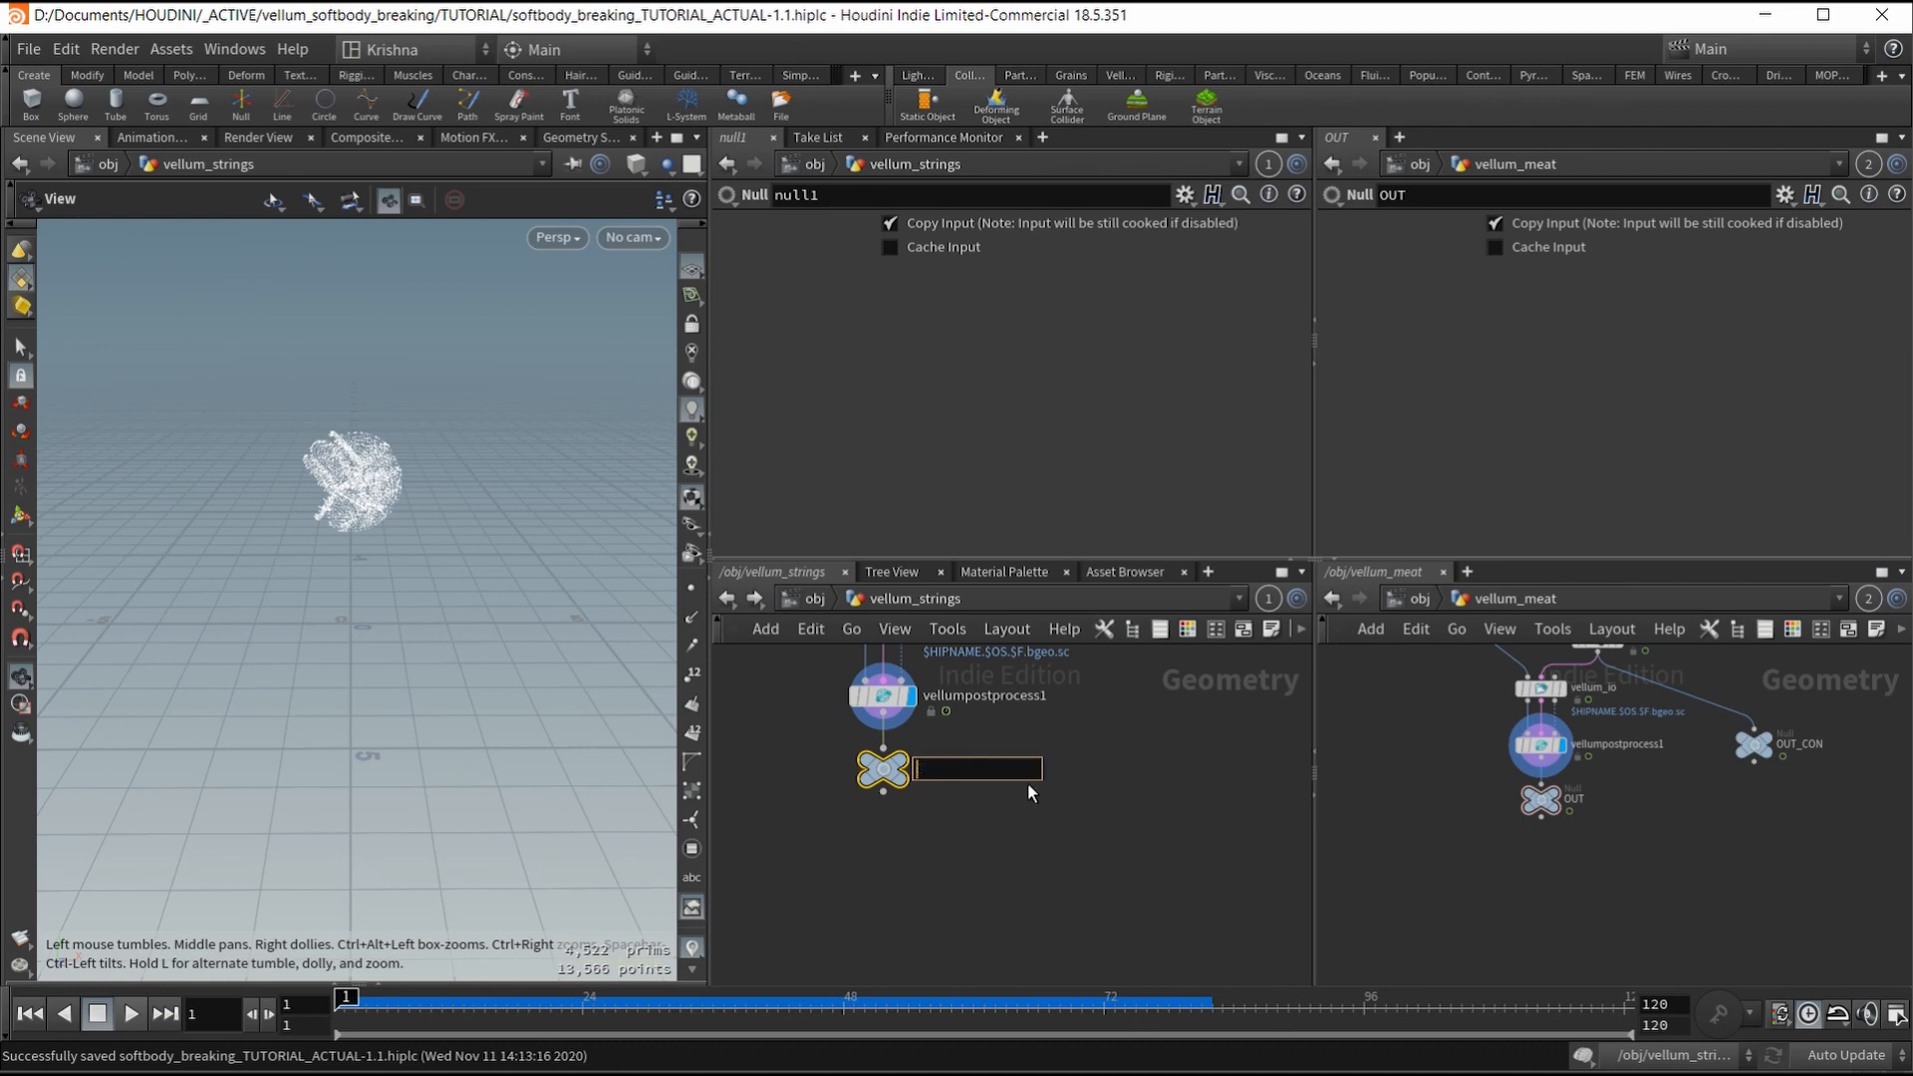
pyautogui.write('OUT')
pyautogui.press('Return')
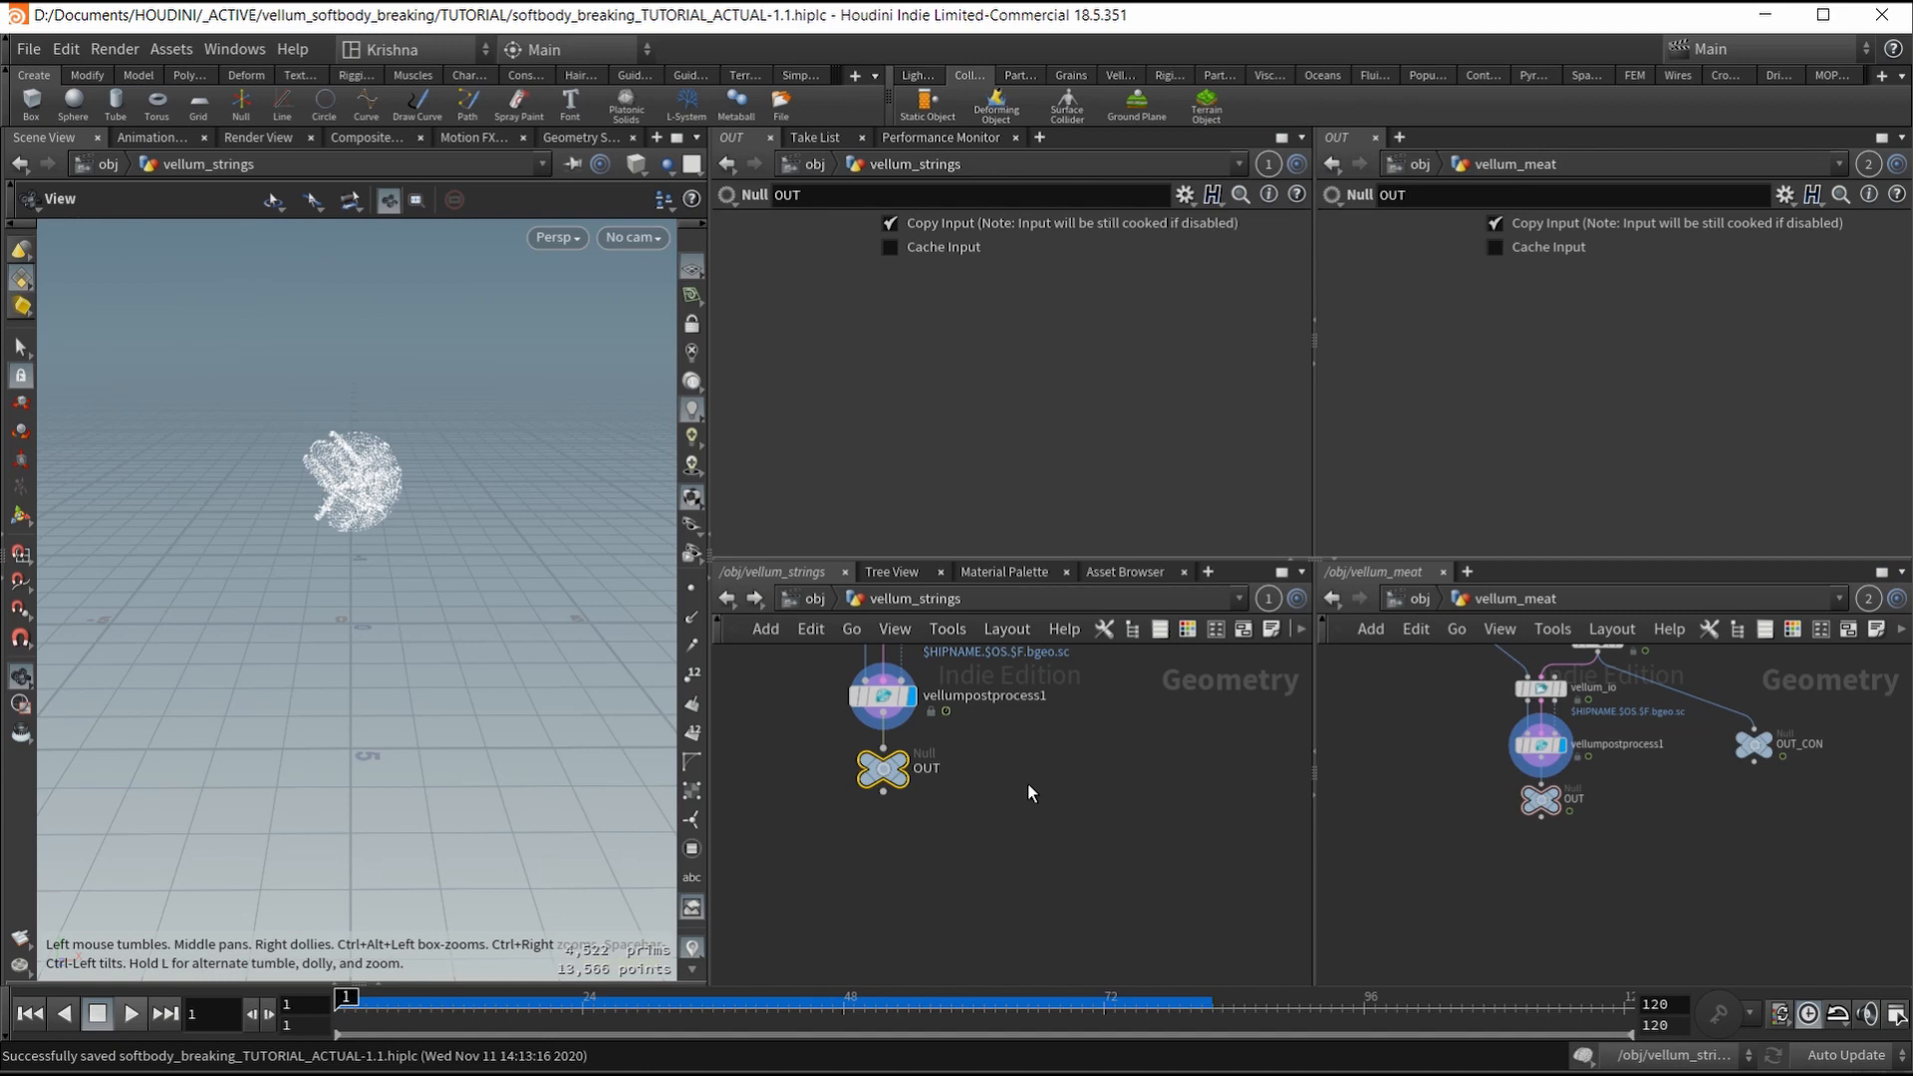
pyautogui.click(902, 766)
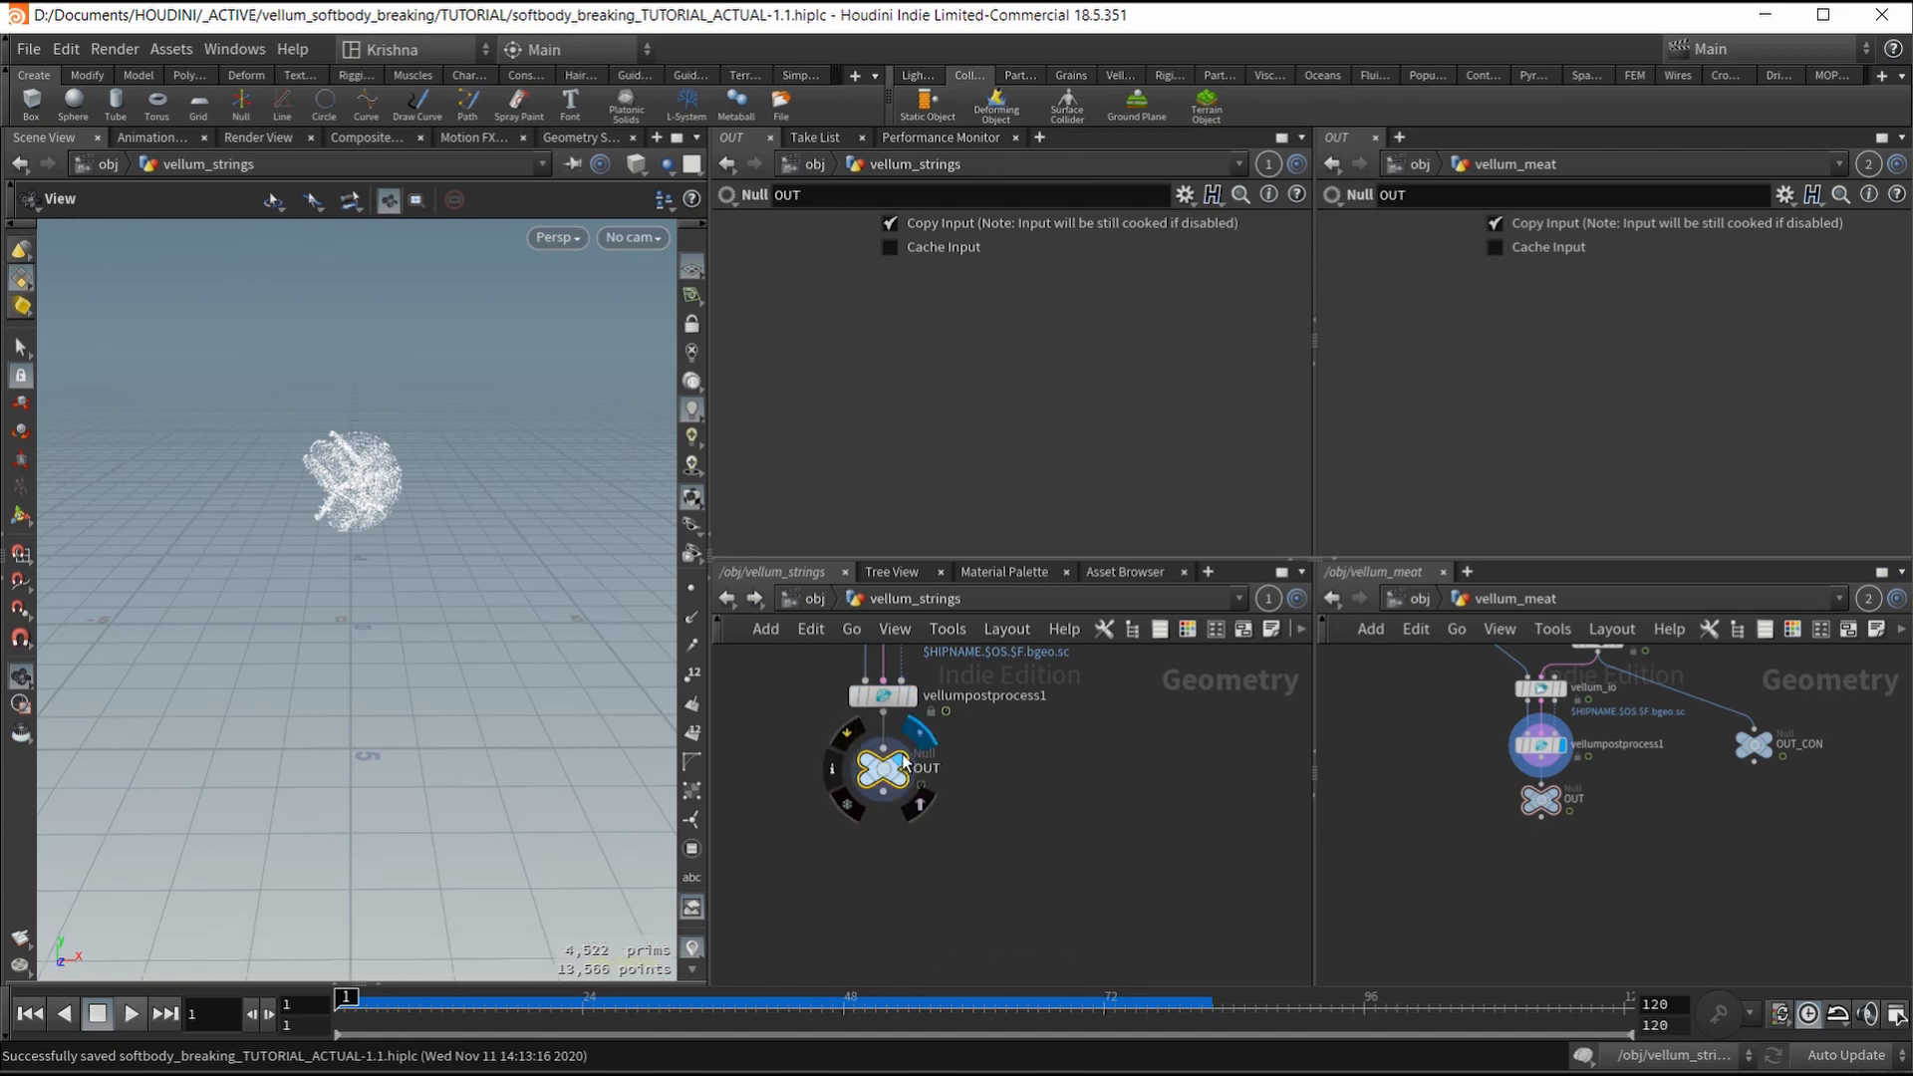
# Step: Return to the object level and delete the hair_vellum object
pyautogui.click(829, 602)
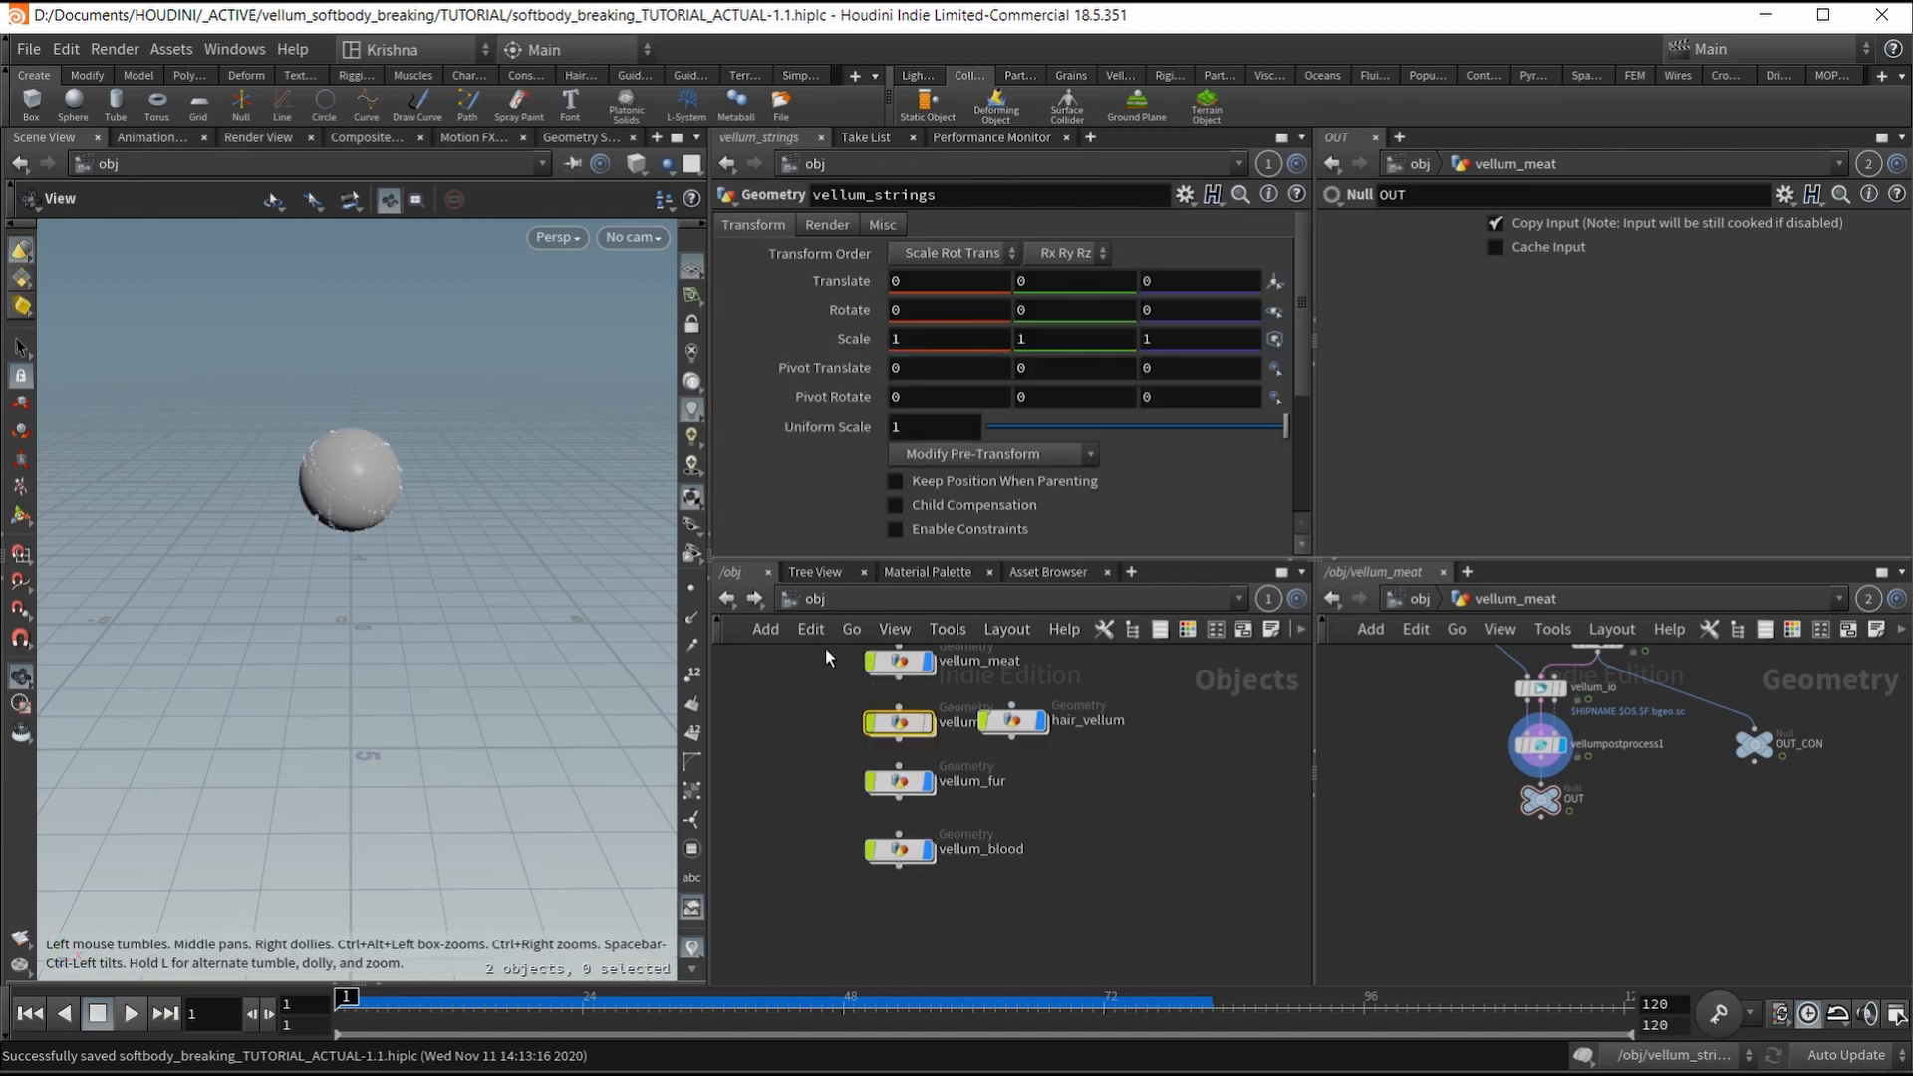
pyautogui.click(1018, 747)
pyautogui.press('Delete')
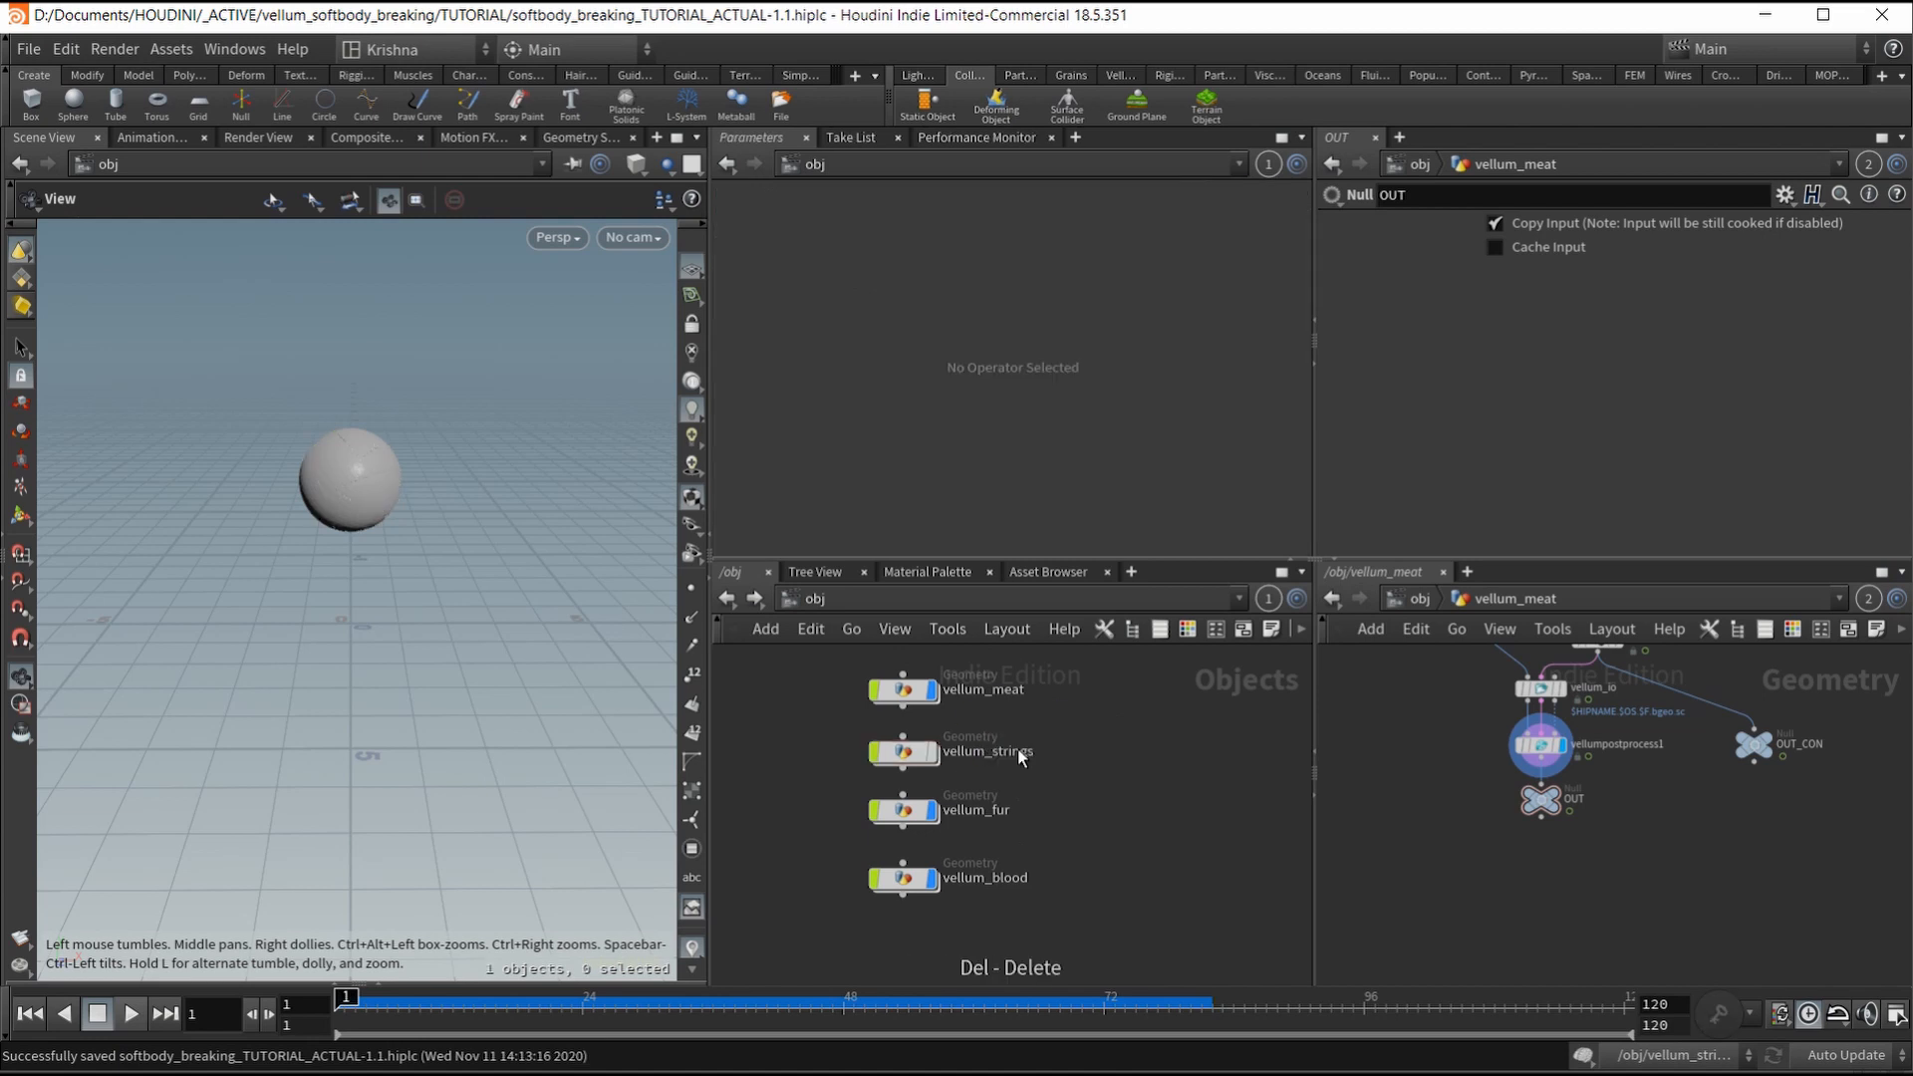
# Step: Display the vellum_strings object, hide vellum_fur and vellum_blood, and save the scene
pyautogui.click(931, 752)
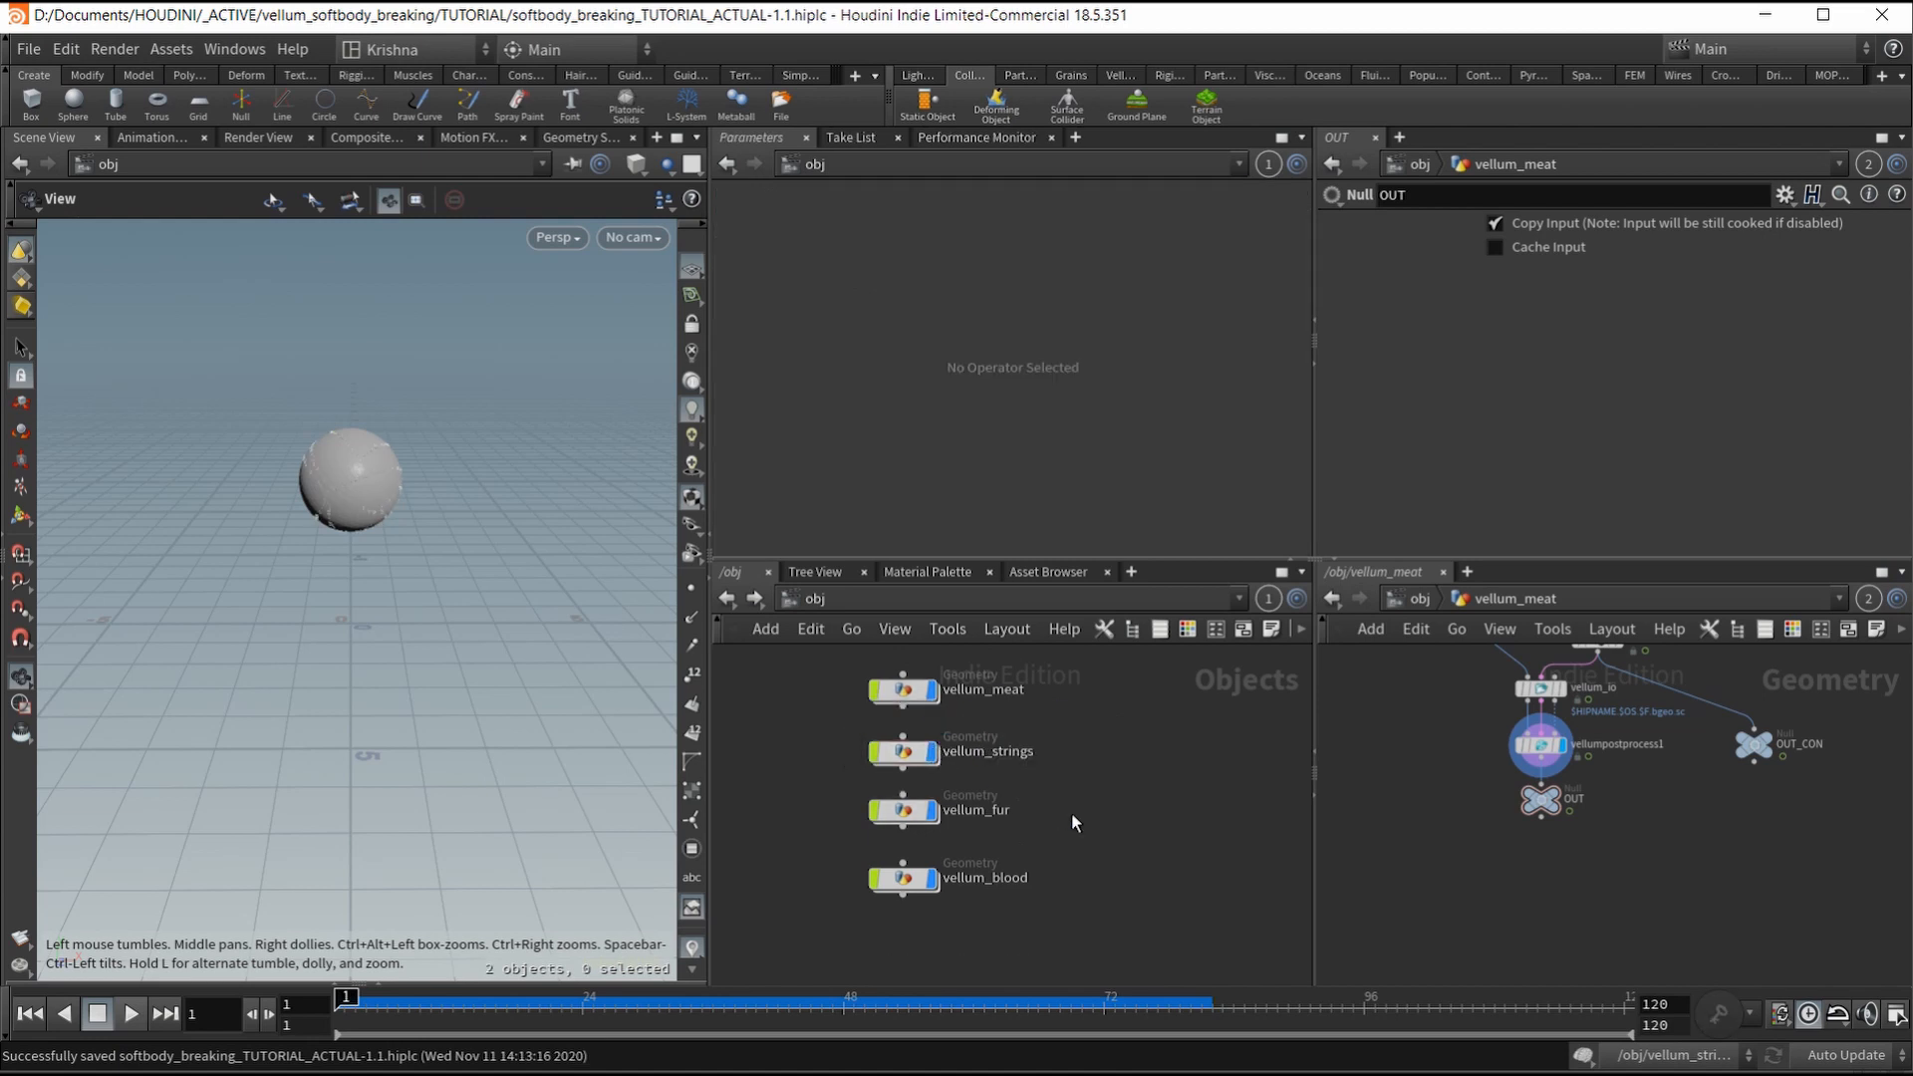
pyautogui.click(932, 810)
pyautogui.click(931, 878)
pyautogui.moveTo(1074, 827); pyautogui.dragTo(1062, 857, button='middle')
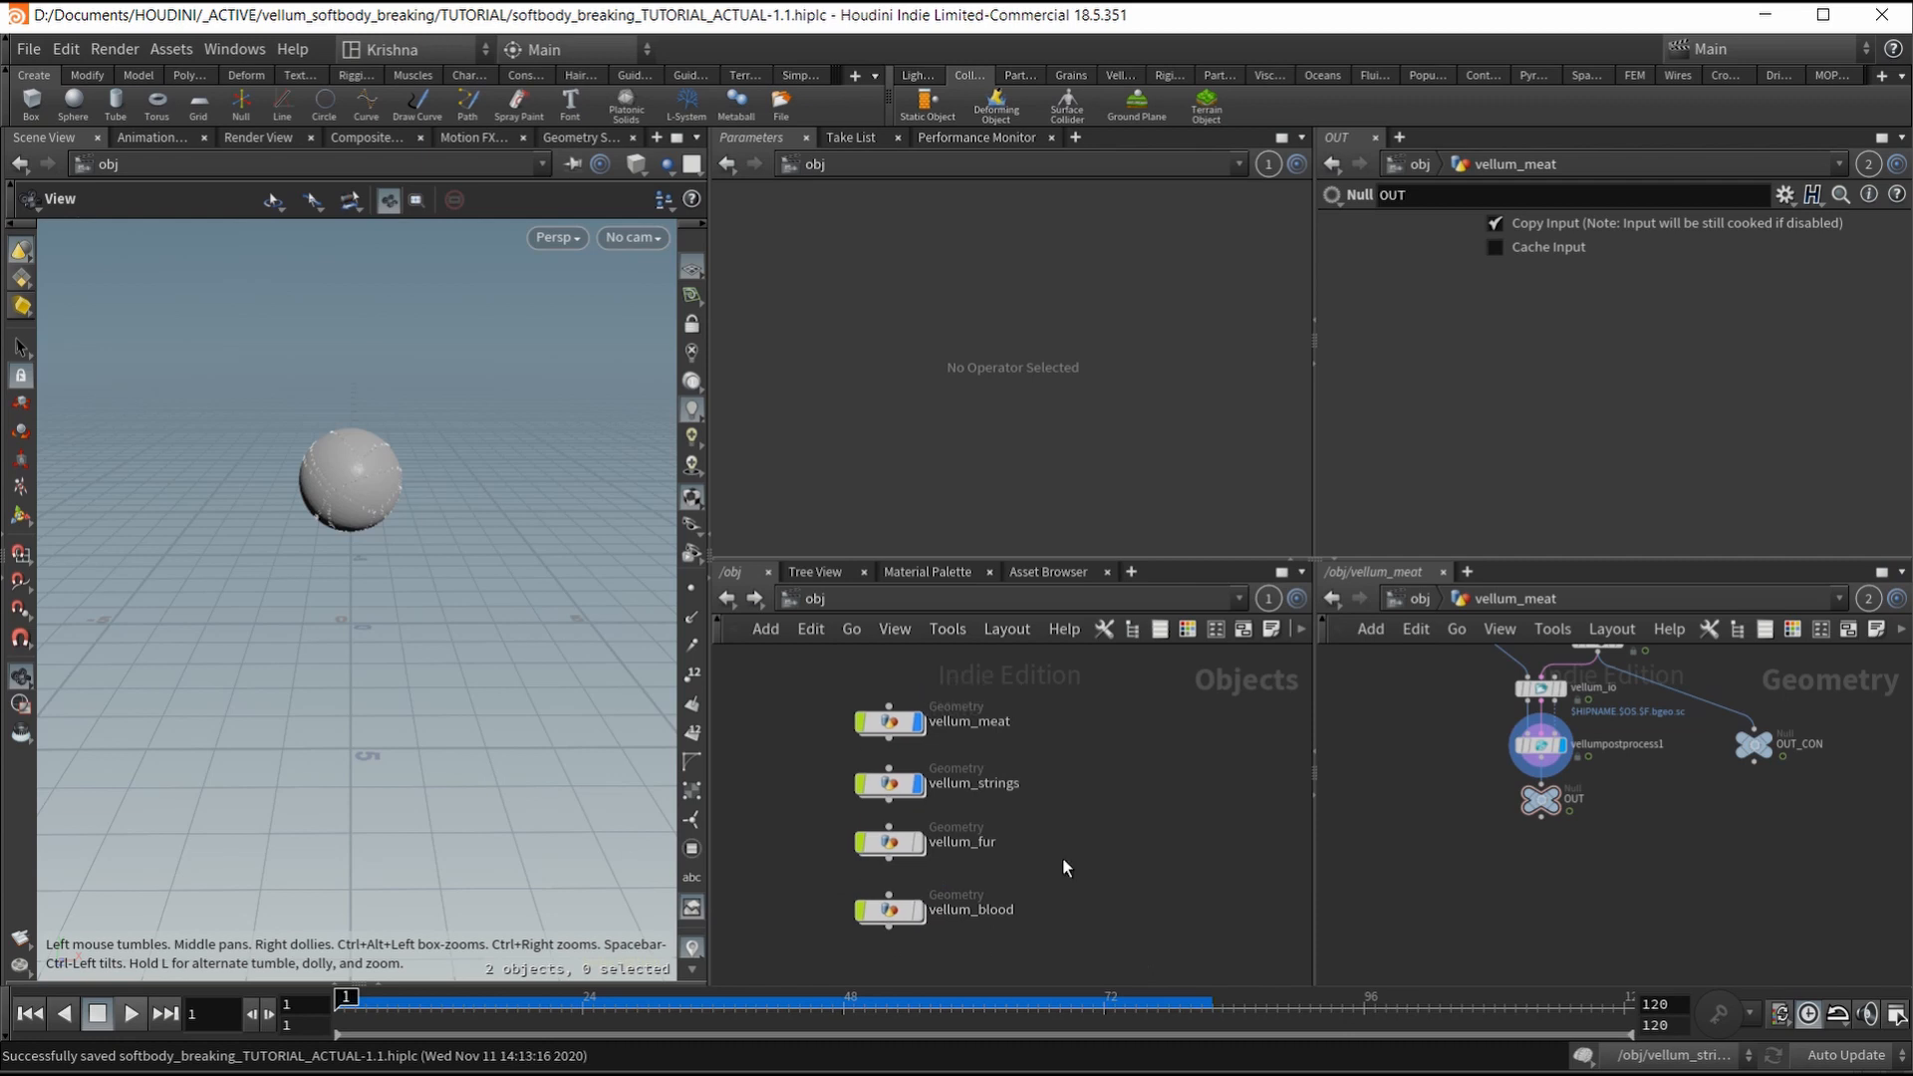
pyautogui.hotkey('ctrl', 's')
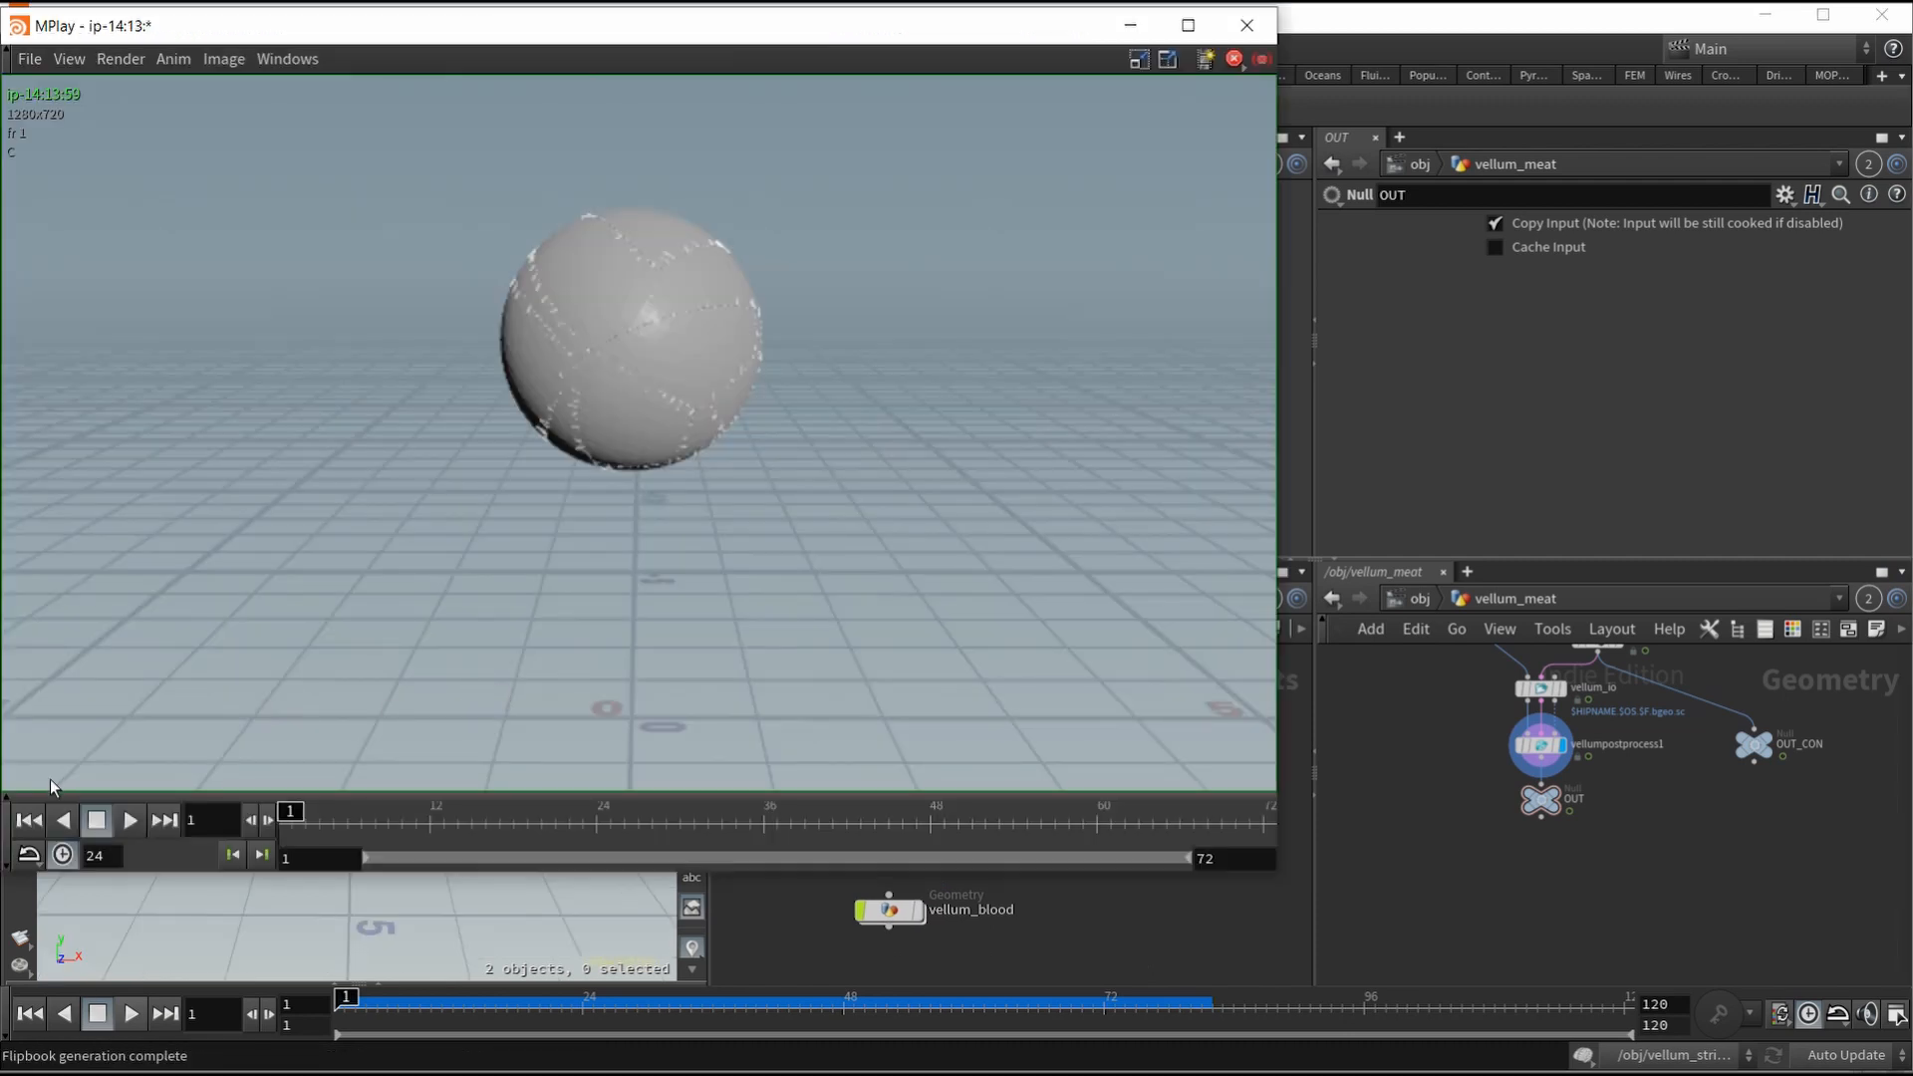
# Step: Play the flipbook of the softbody and strings, scrub to frame 72 to examine the stretched strands, and return to the Houdini scene
pyautogui.click(132, 820)
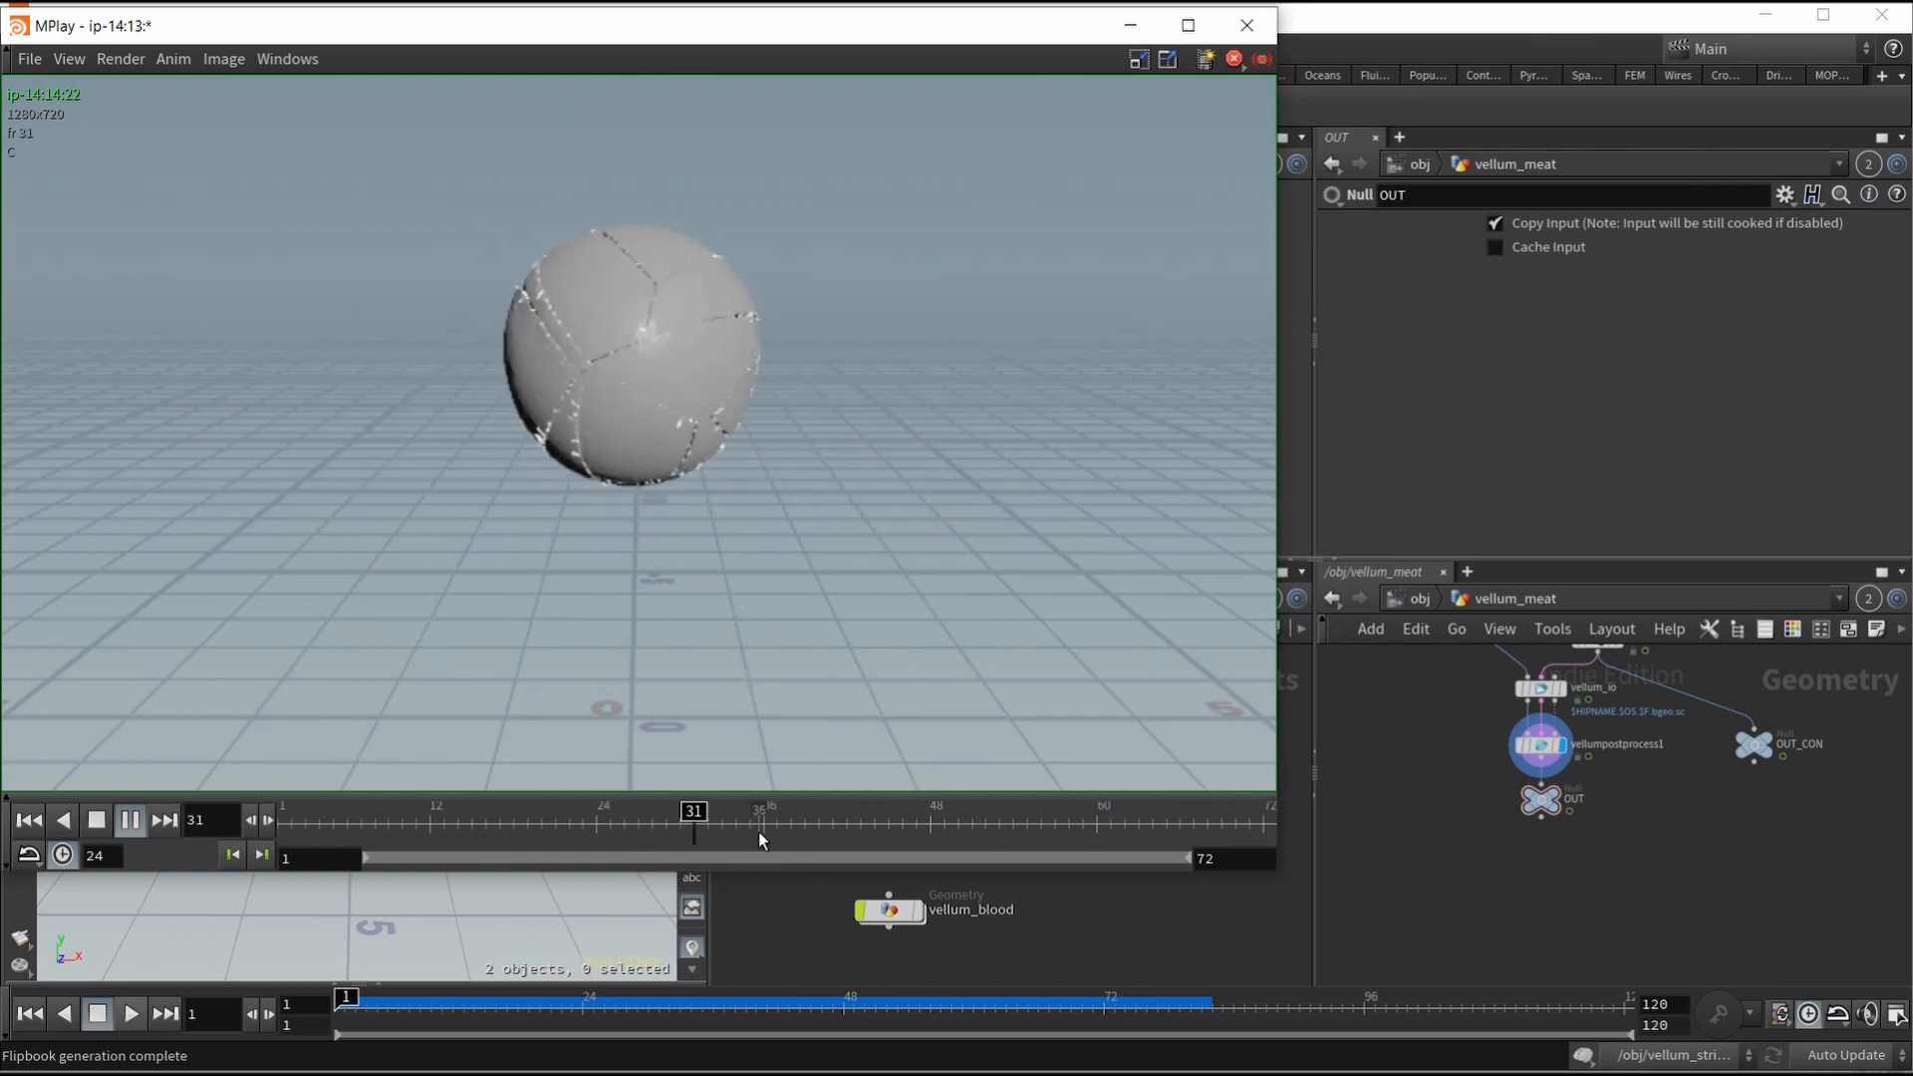
pyautogui.moveTo(757, 826); pyautogui.dragTo(1263, 812)
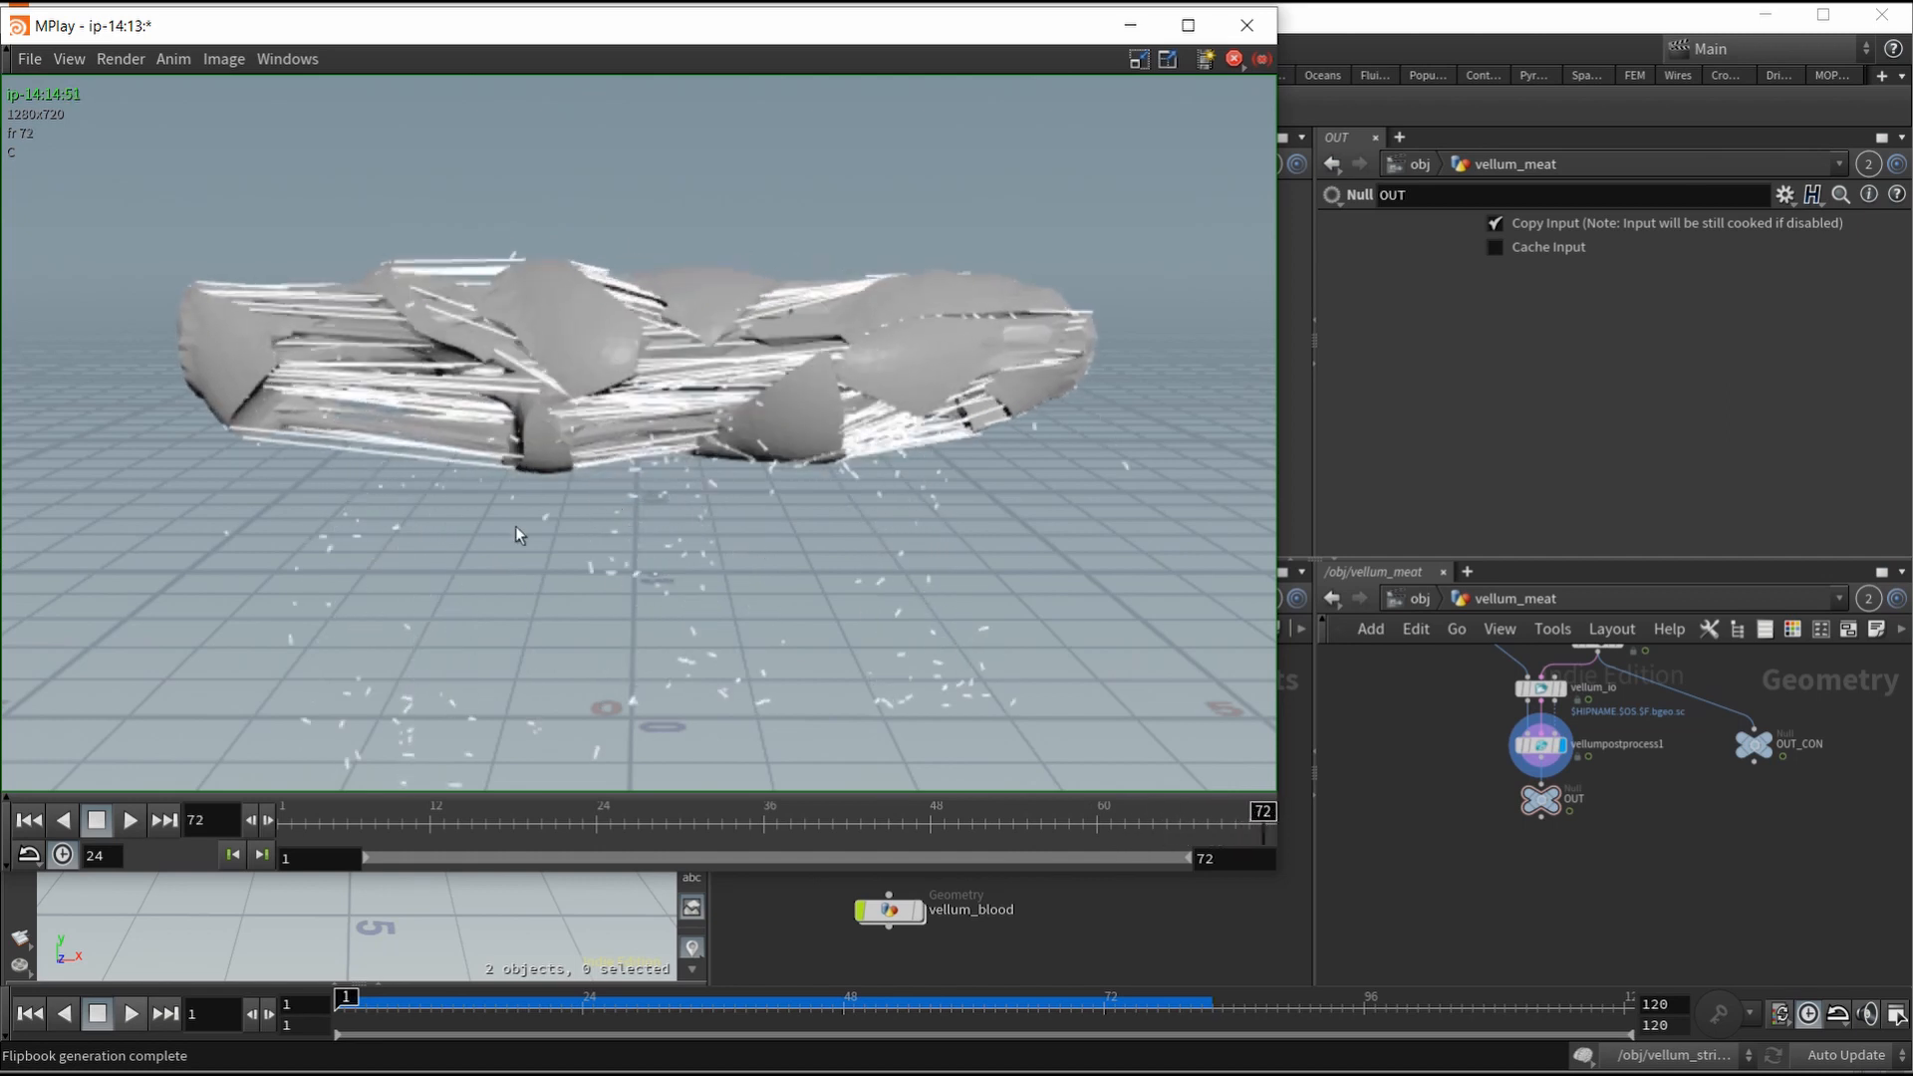
pyautogui.click(1038, 918)
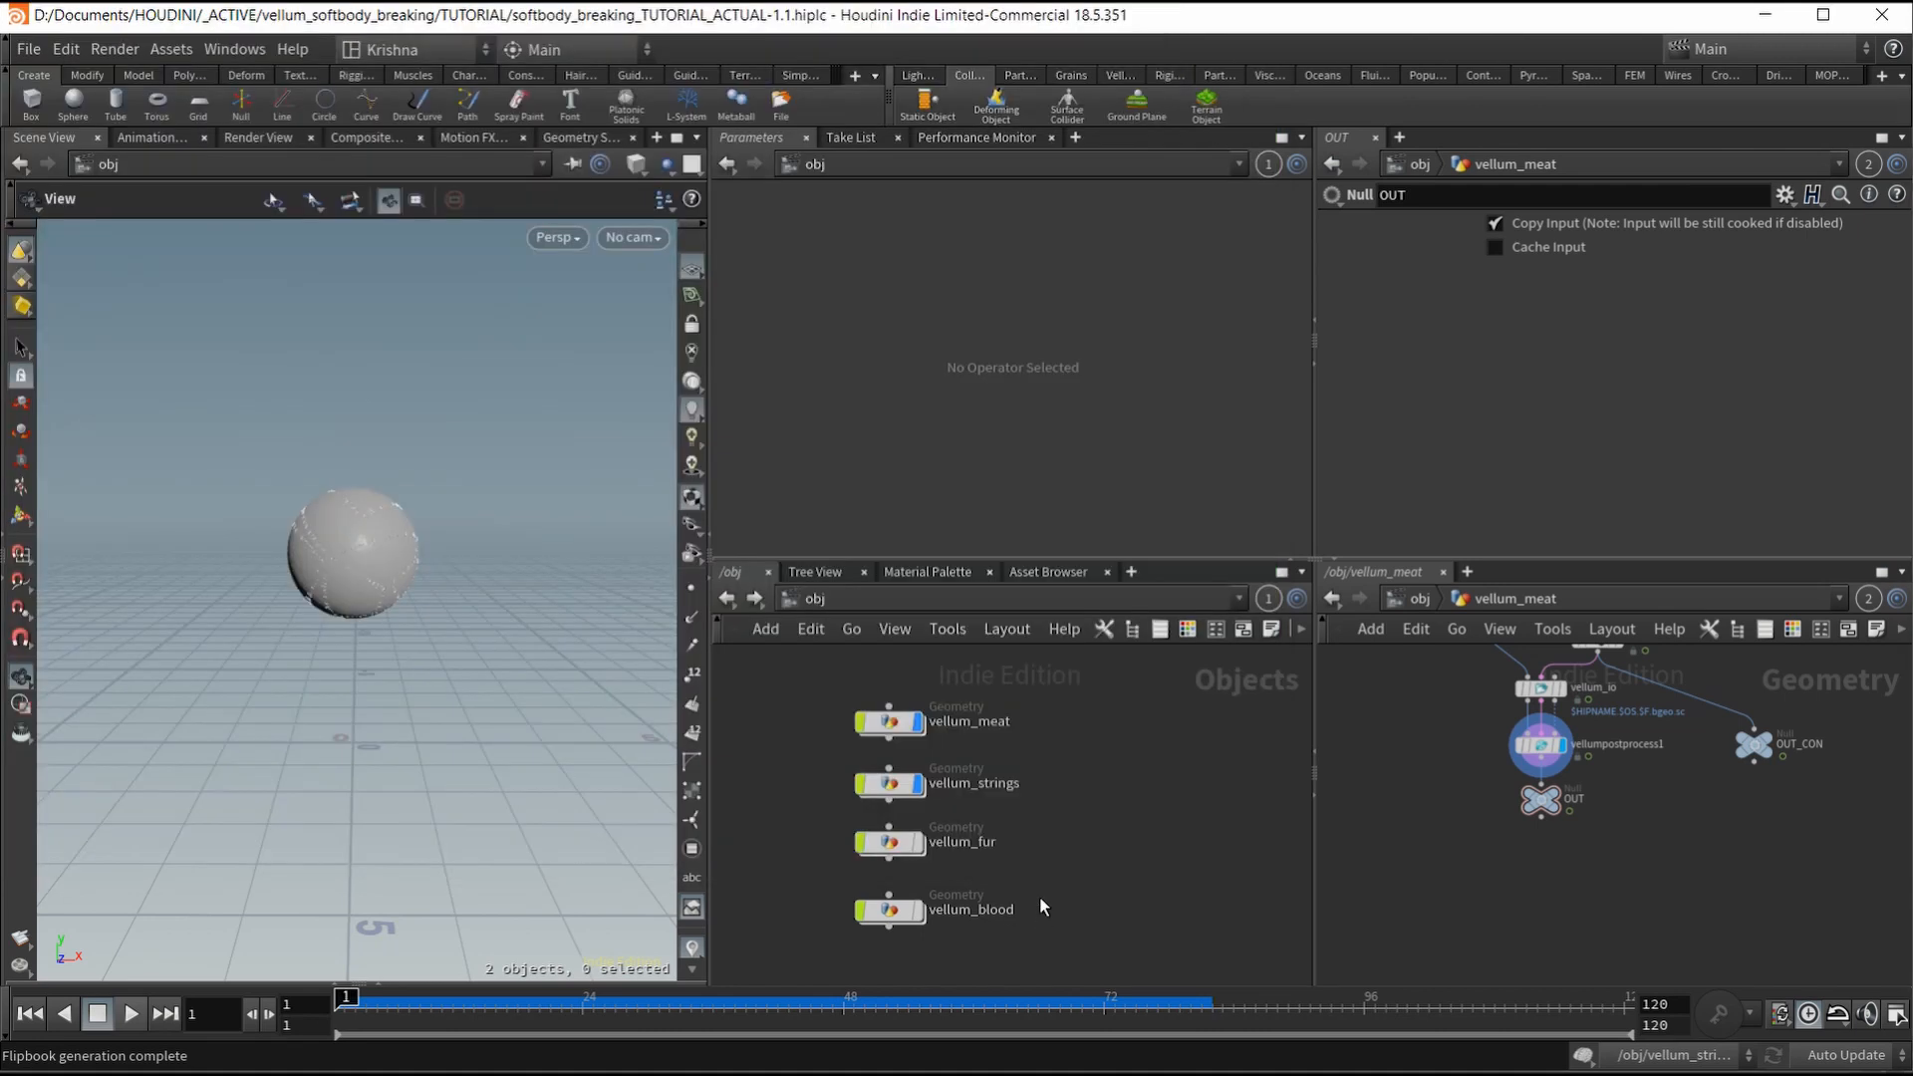
# Step: Open the strings_sim DOP network inside the vellum_strings object
pyautogui.doubleClick(887, 794)
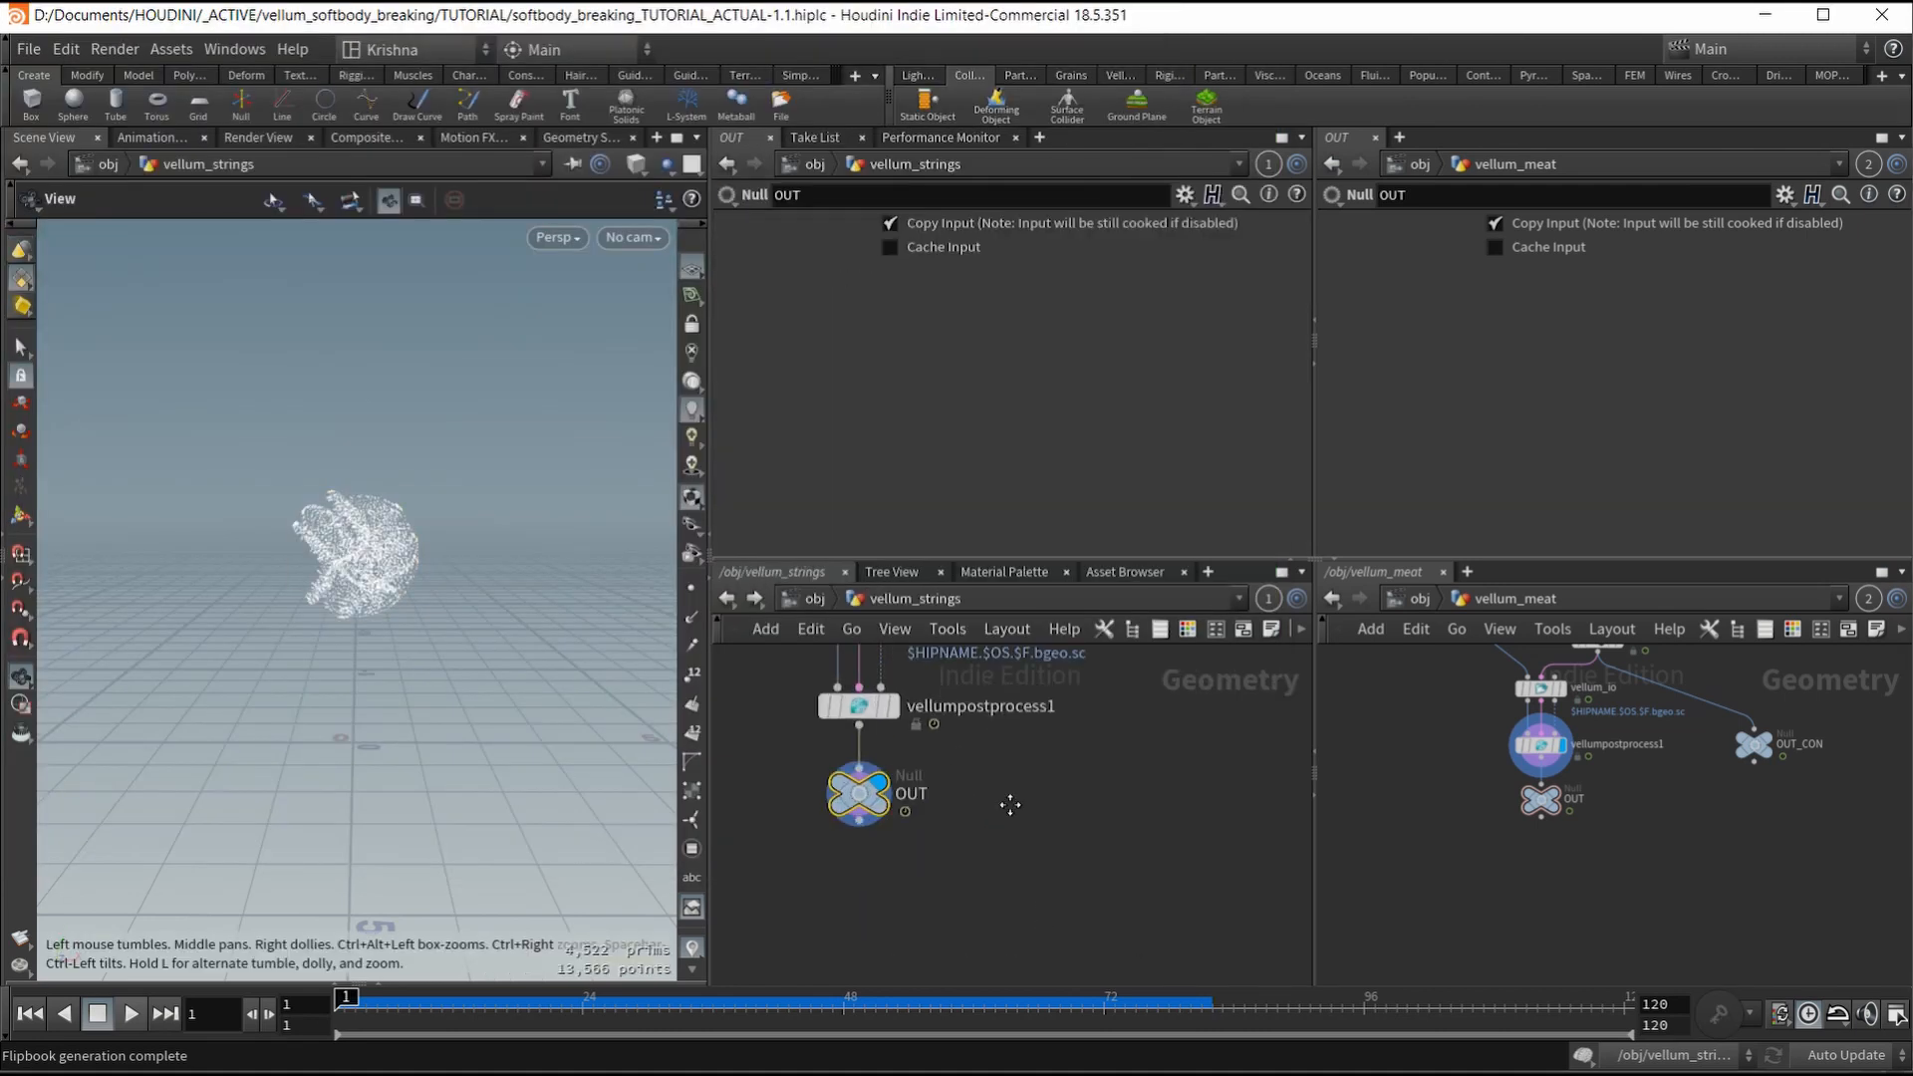
pyautogui.moveTo(1130, 723); pyautogui.dragTo(1106, 846, button='middle')
pyautogui.scroll(1, 1183, 681)
pyautogui.moveTo(1186, 677); pyautogui.dragTo(1132, 803, button='middle')
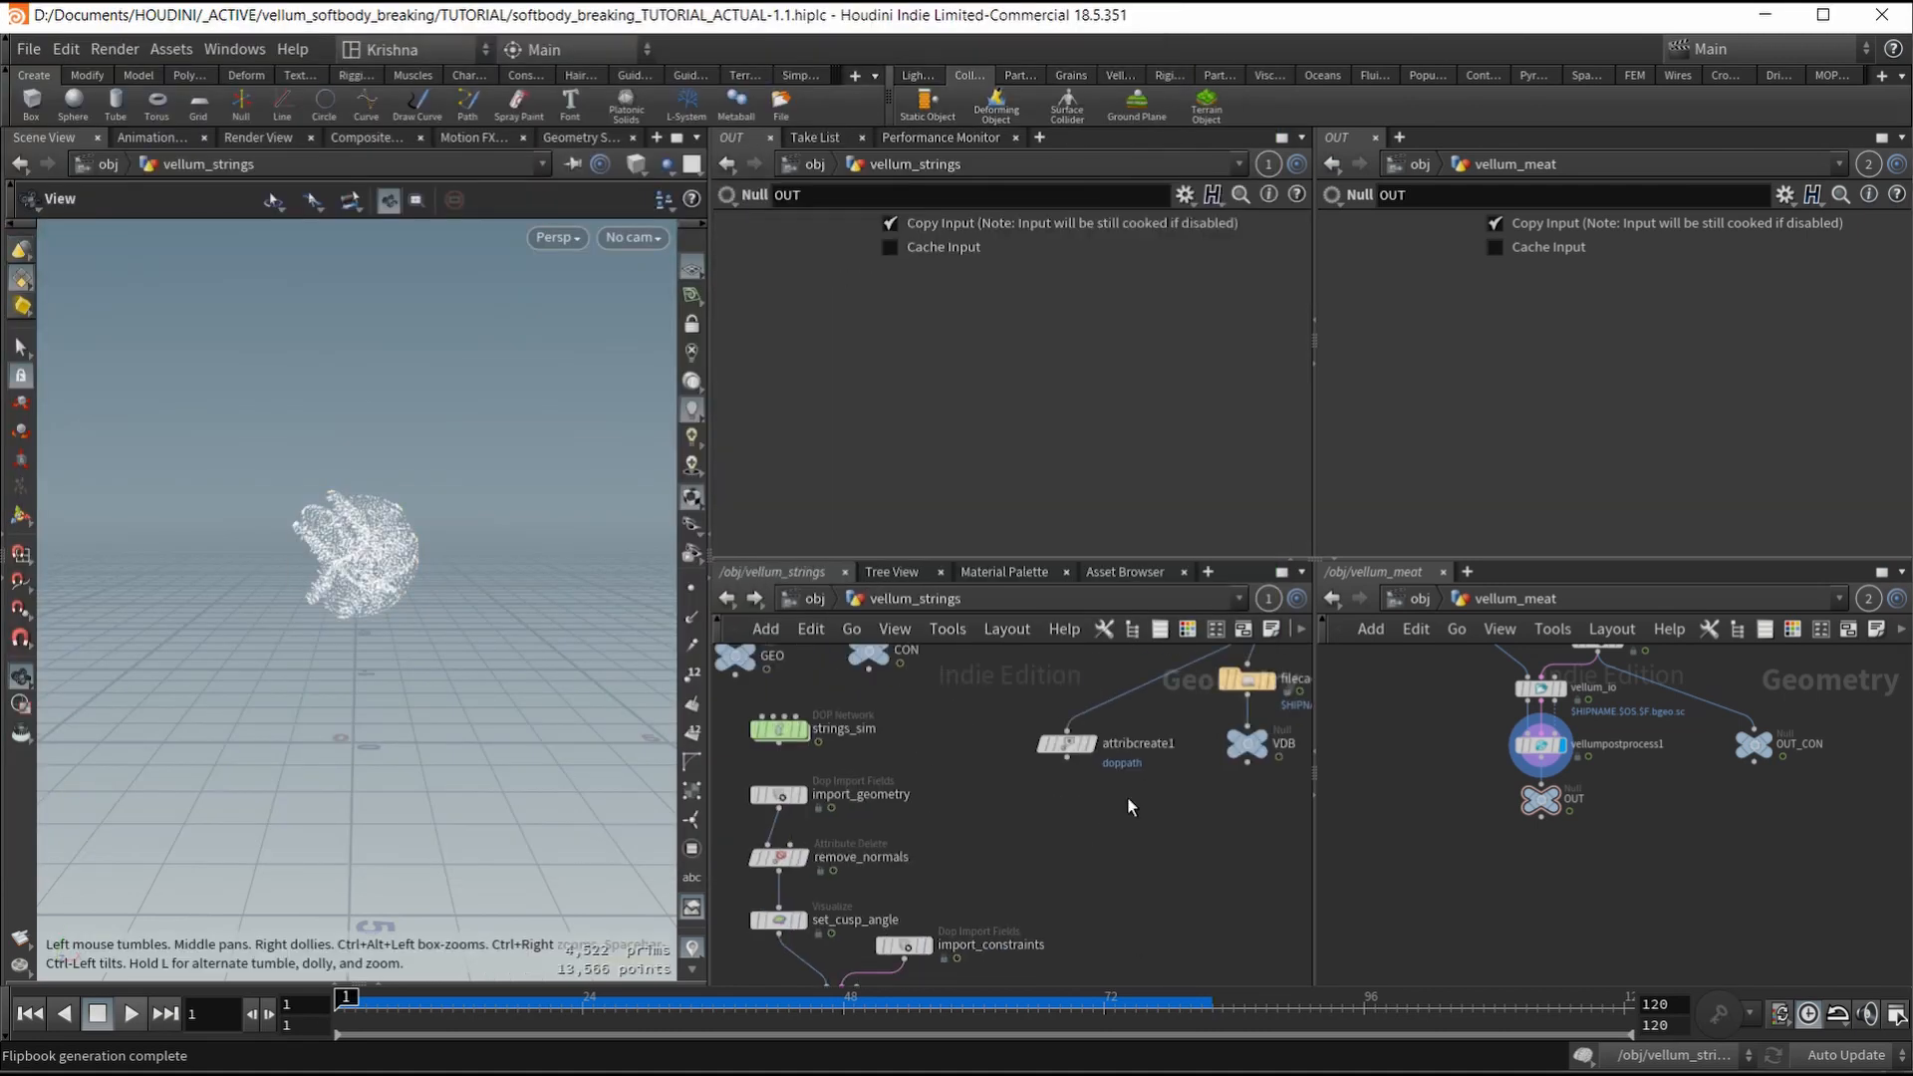
pyautogui.scroll(-2, 1131, 803)
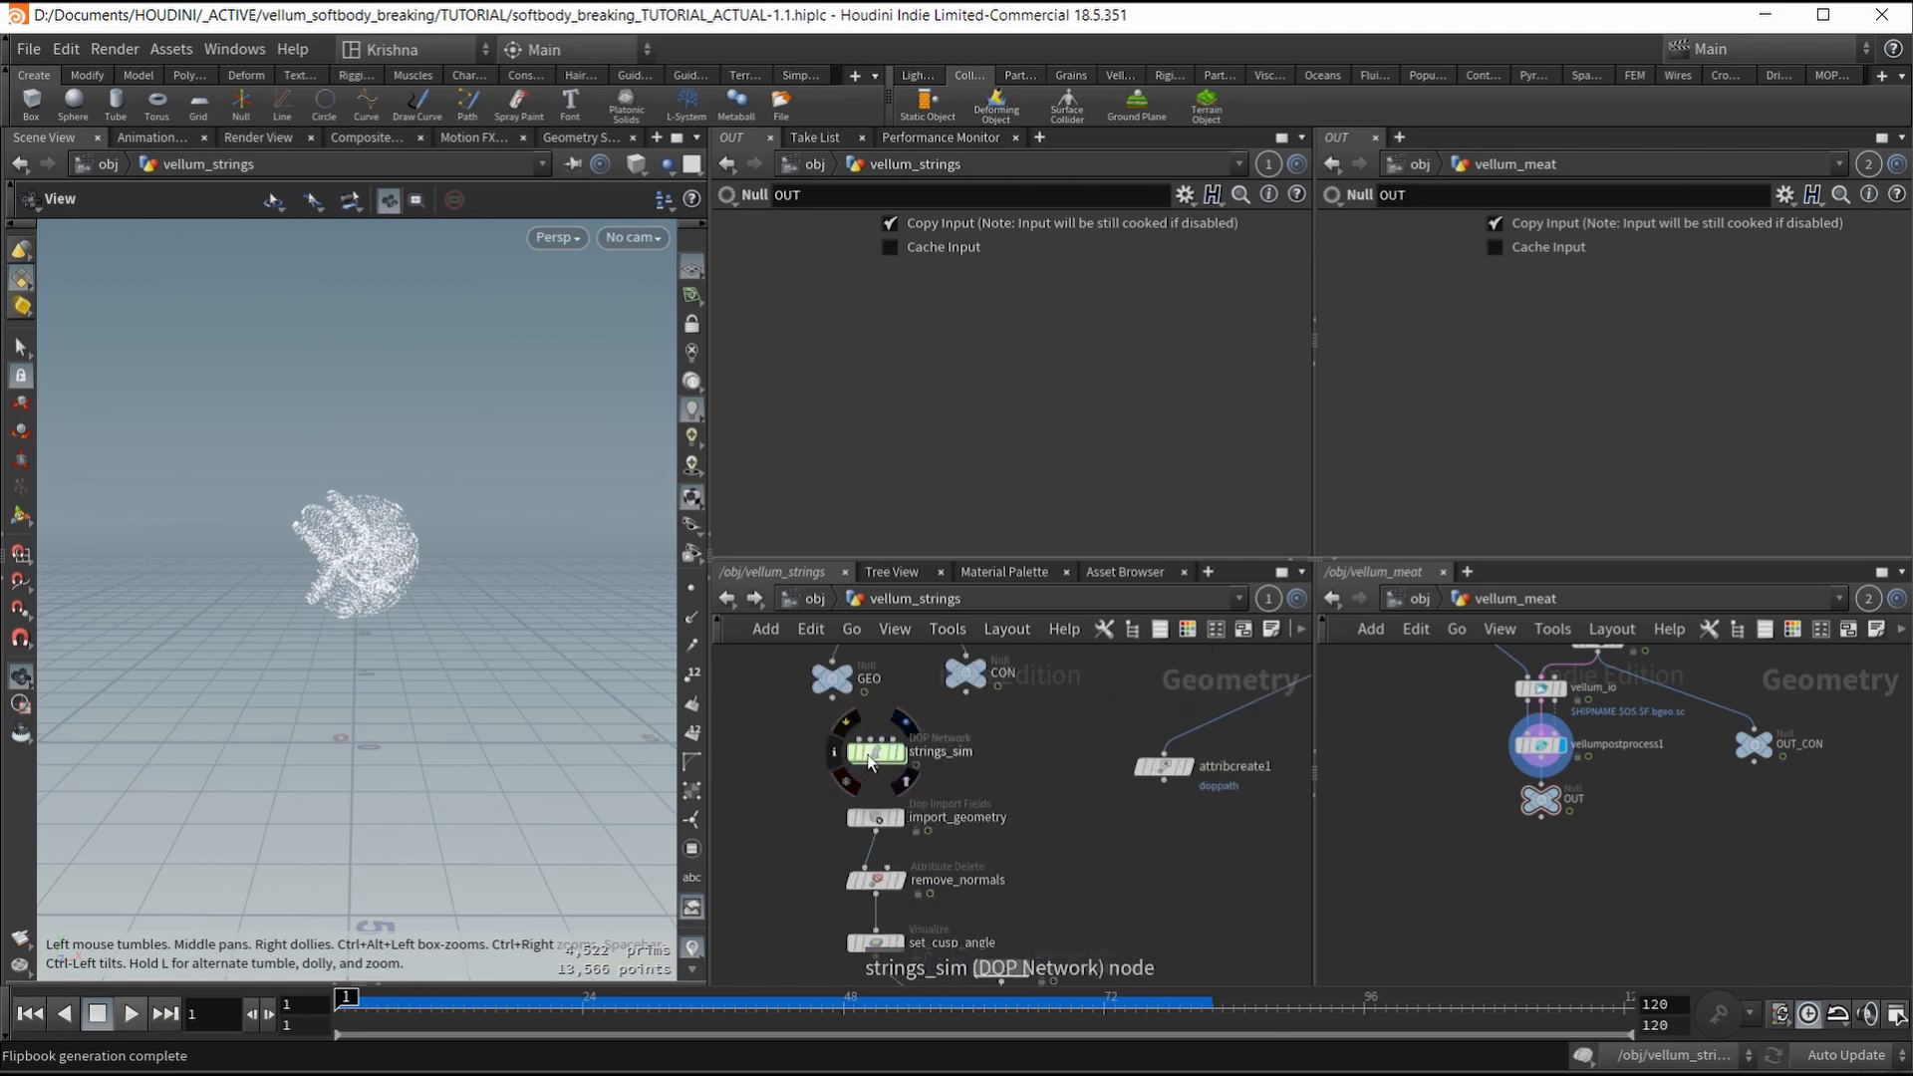
pyautogui.doubleClick(882, 750)
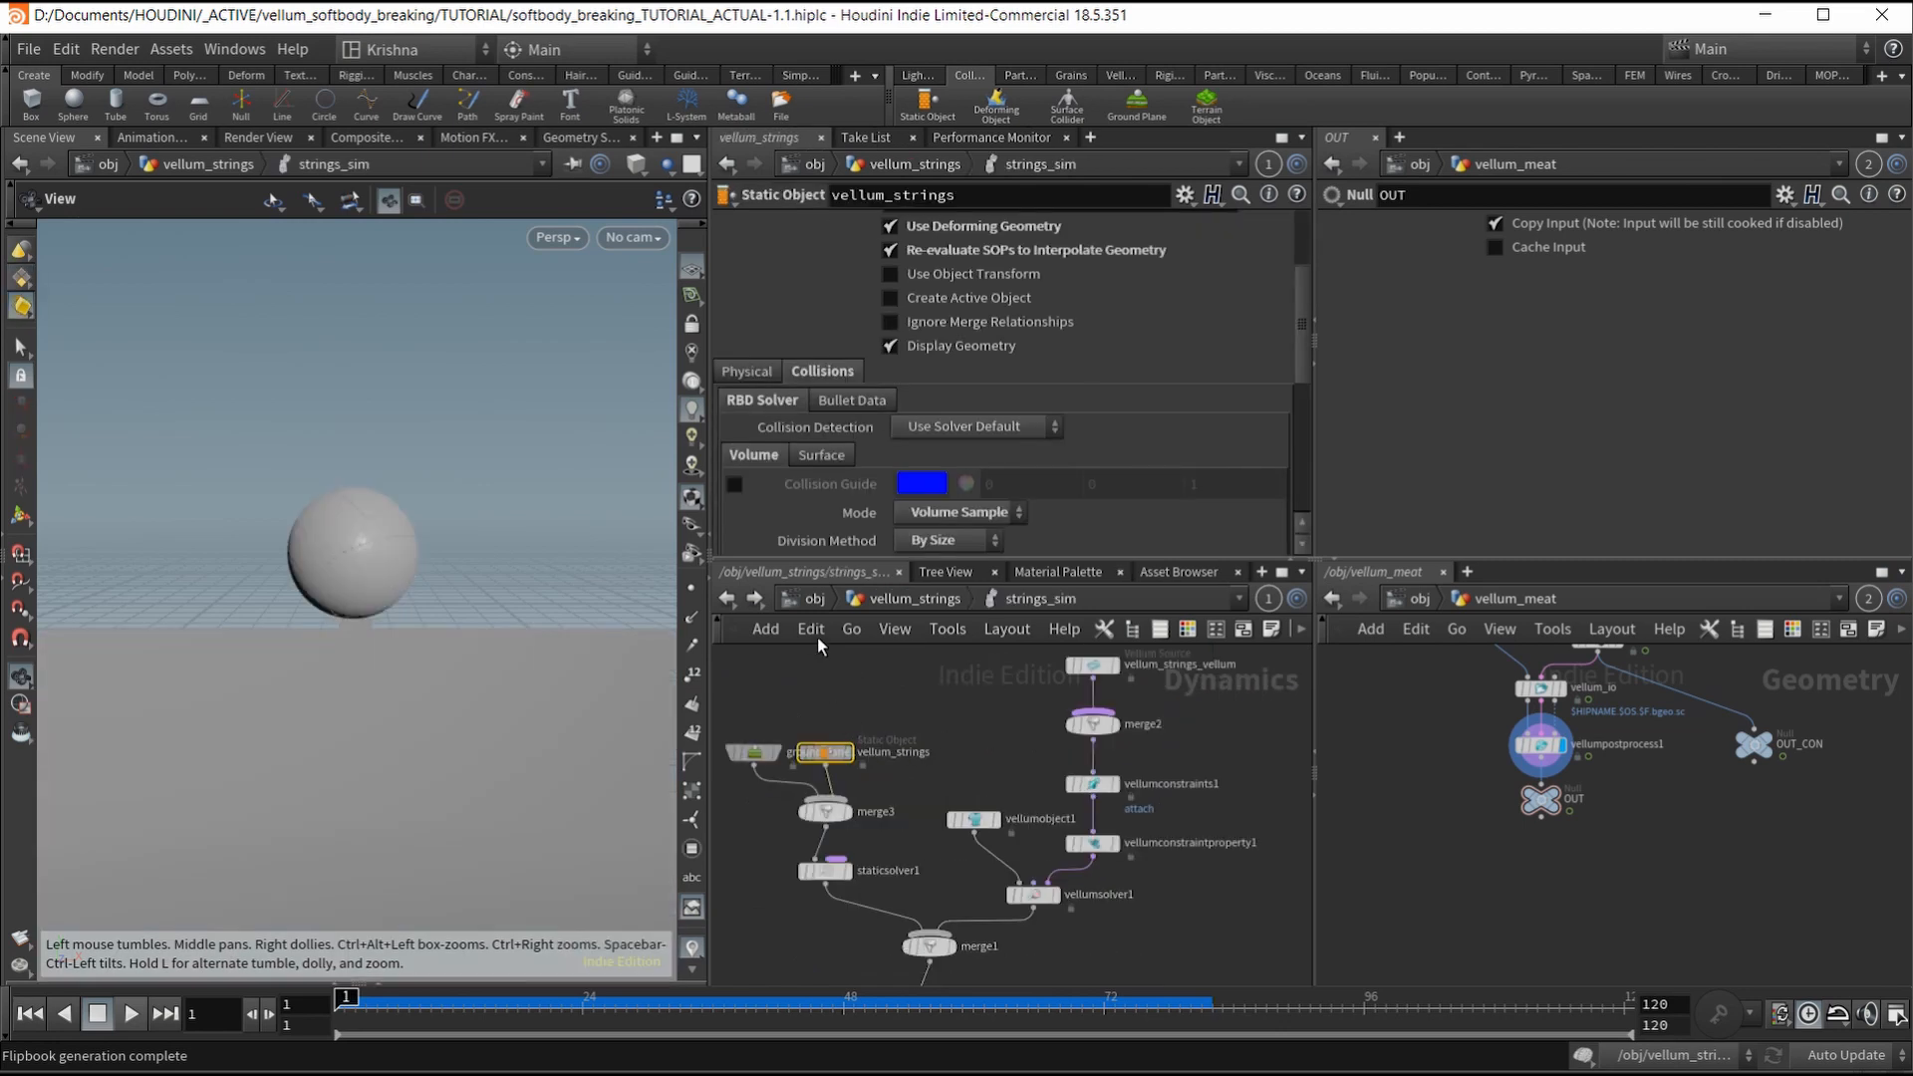
pyautogui.click(819, 598)
pyautogui.doubleClick(890, 729)
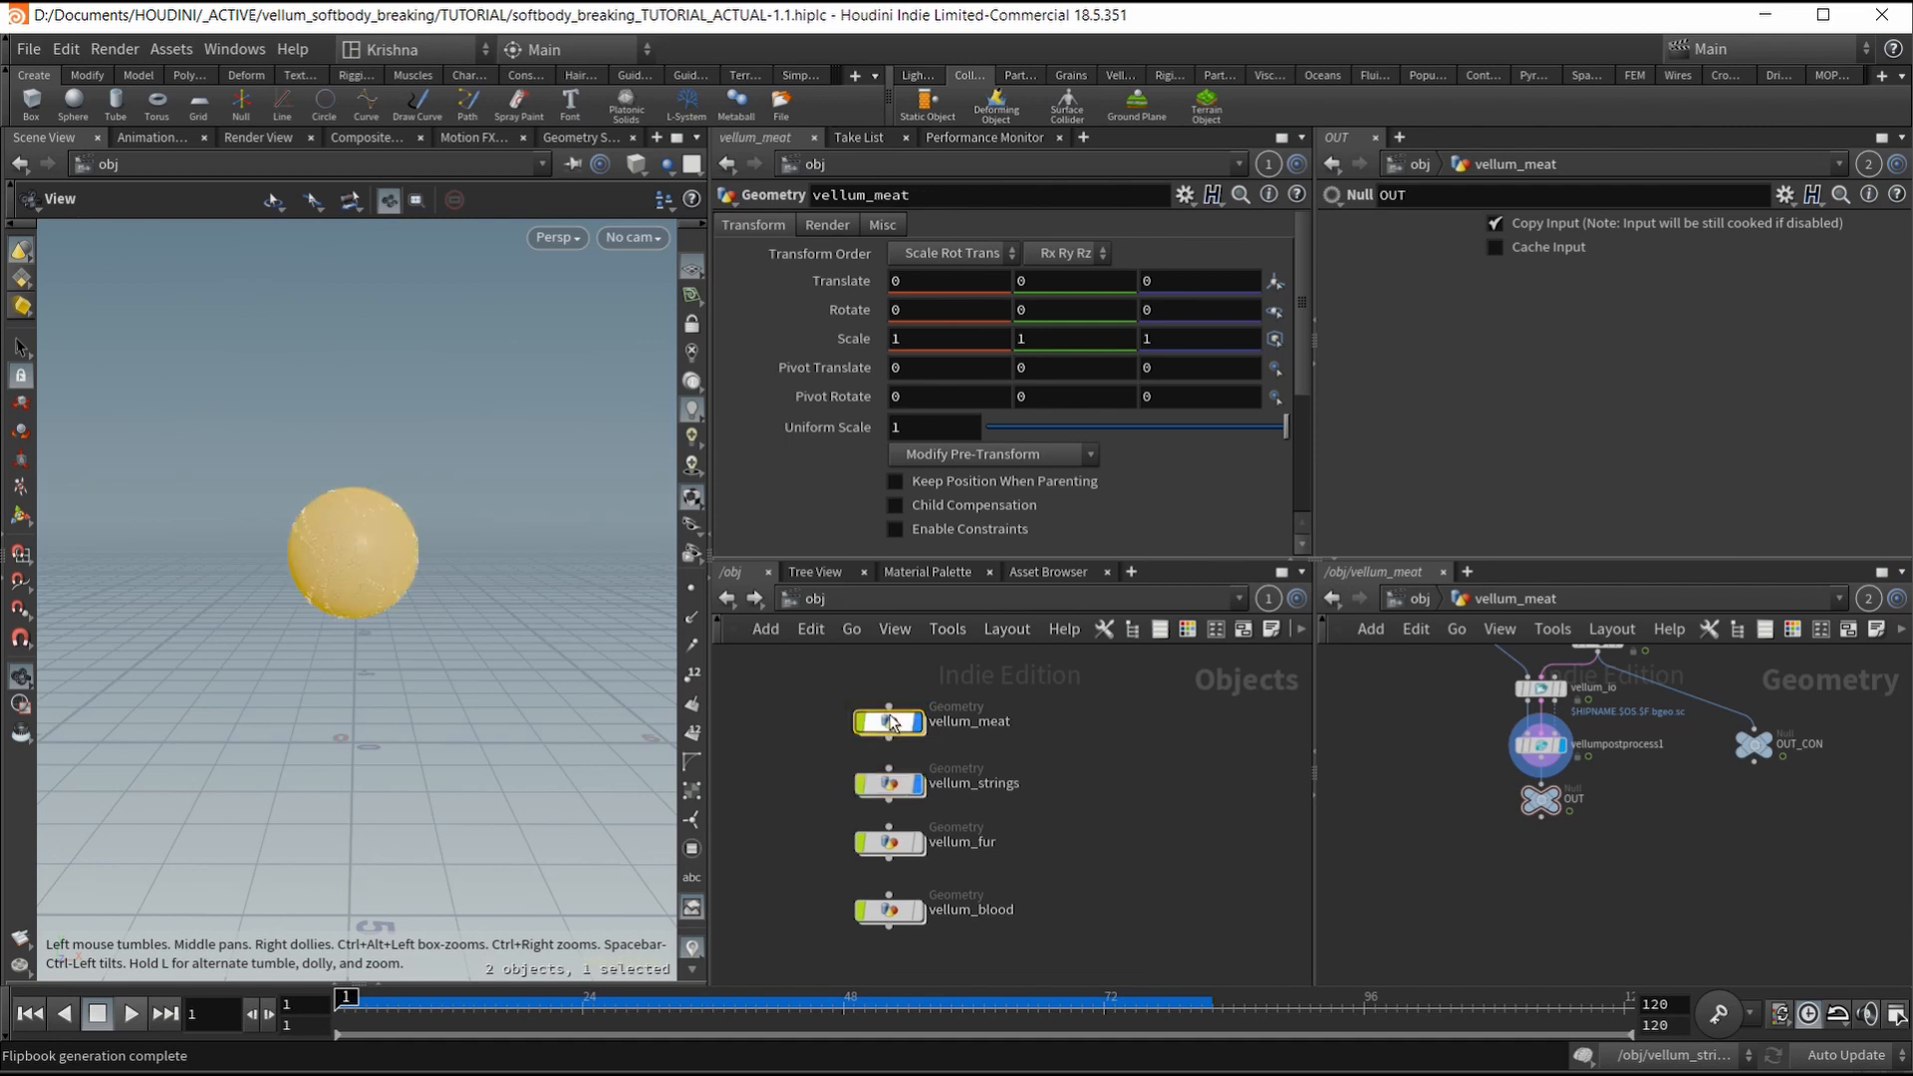
pyautogui.click(728, 599)
pyautogui.doubleClick(884, 780)
pyautogui.click(881, 762)
pyautogui.doubleClick(881, 762)
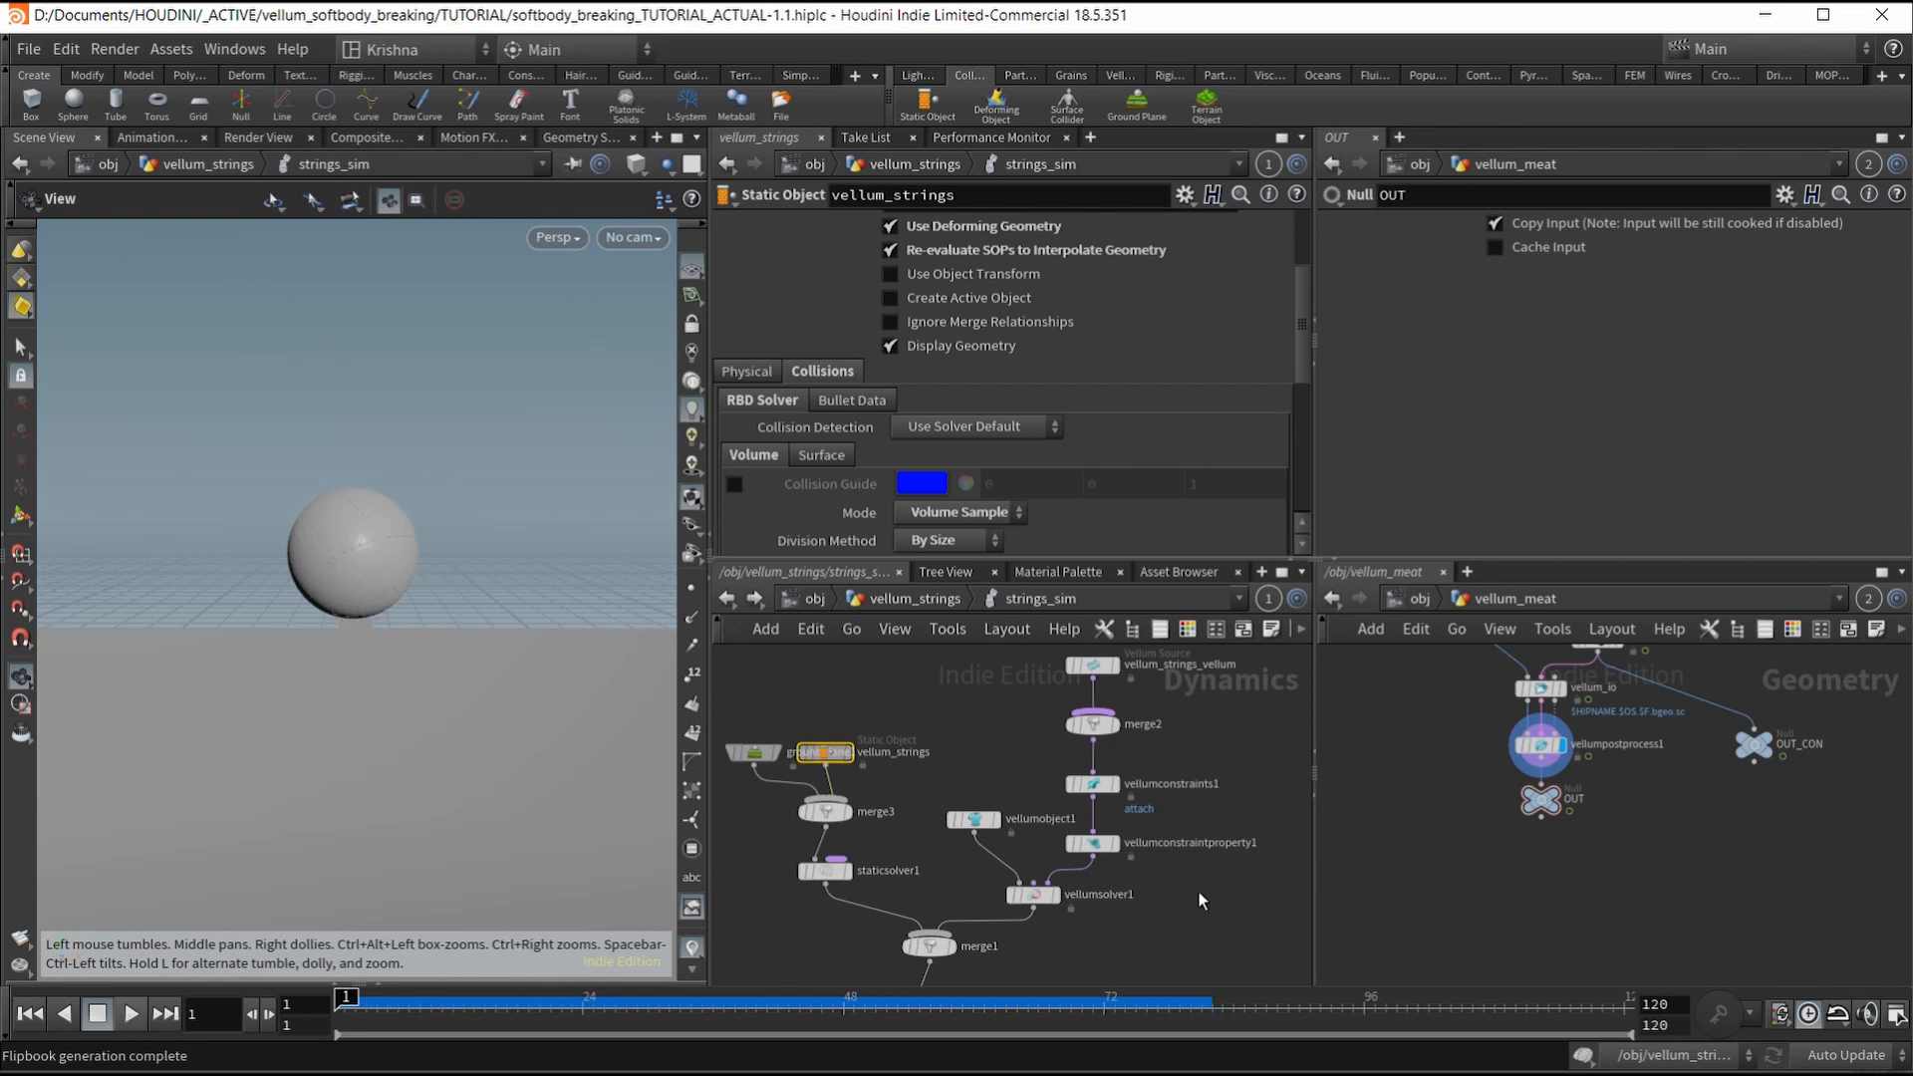
# Step: Select vellumconstraintproperty1 and examine the stress threshold in its Broken VEXpression
pyautogui.click(1095, 843)
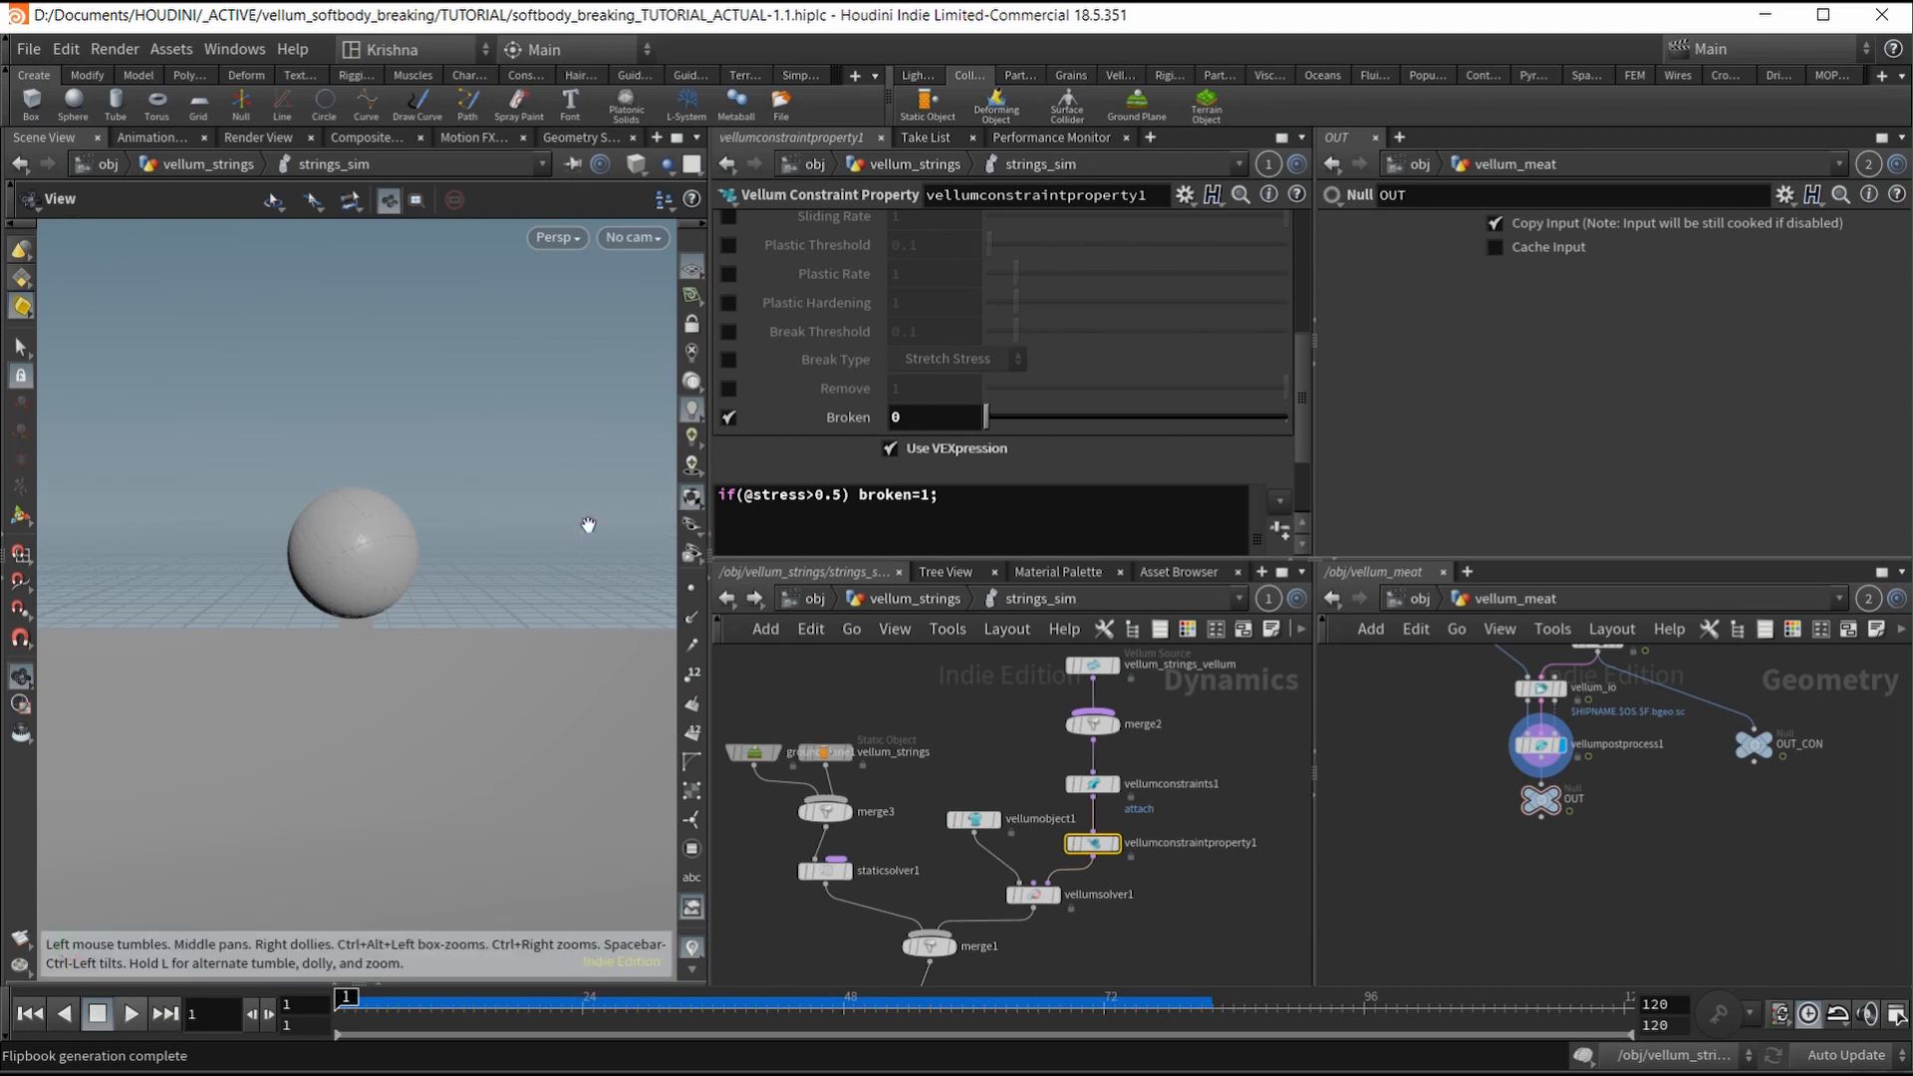
pyautogui.click(839, 495)
pyautogui.write('5')
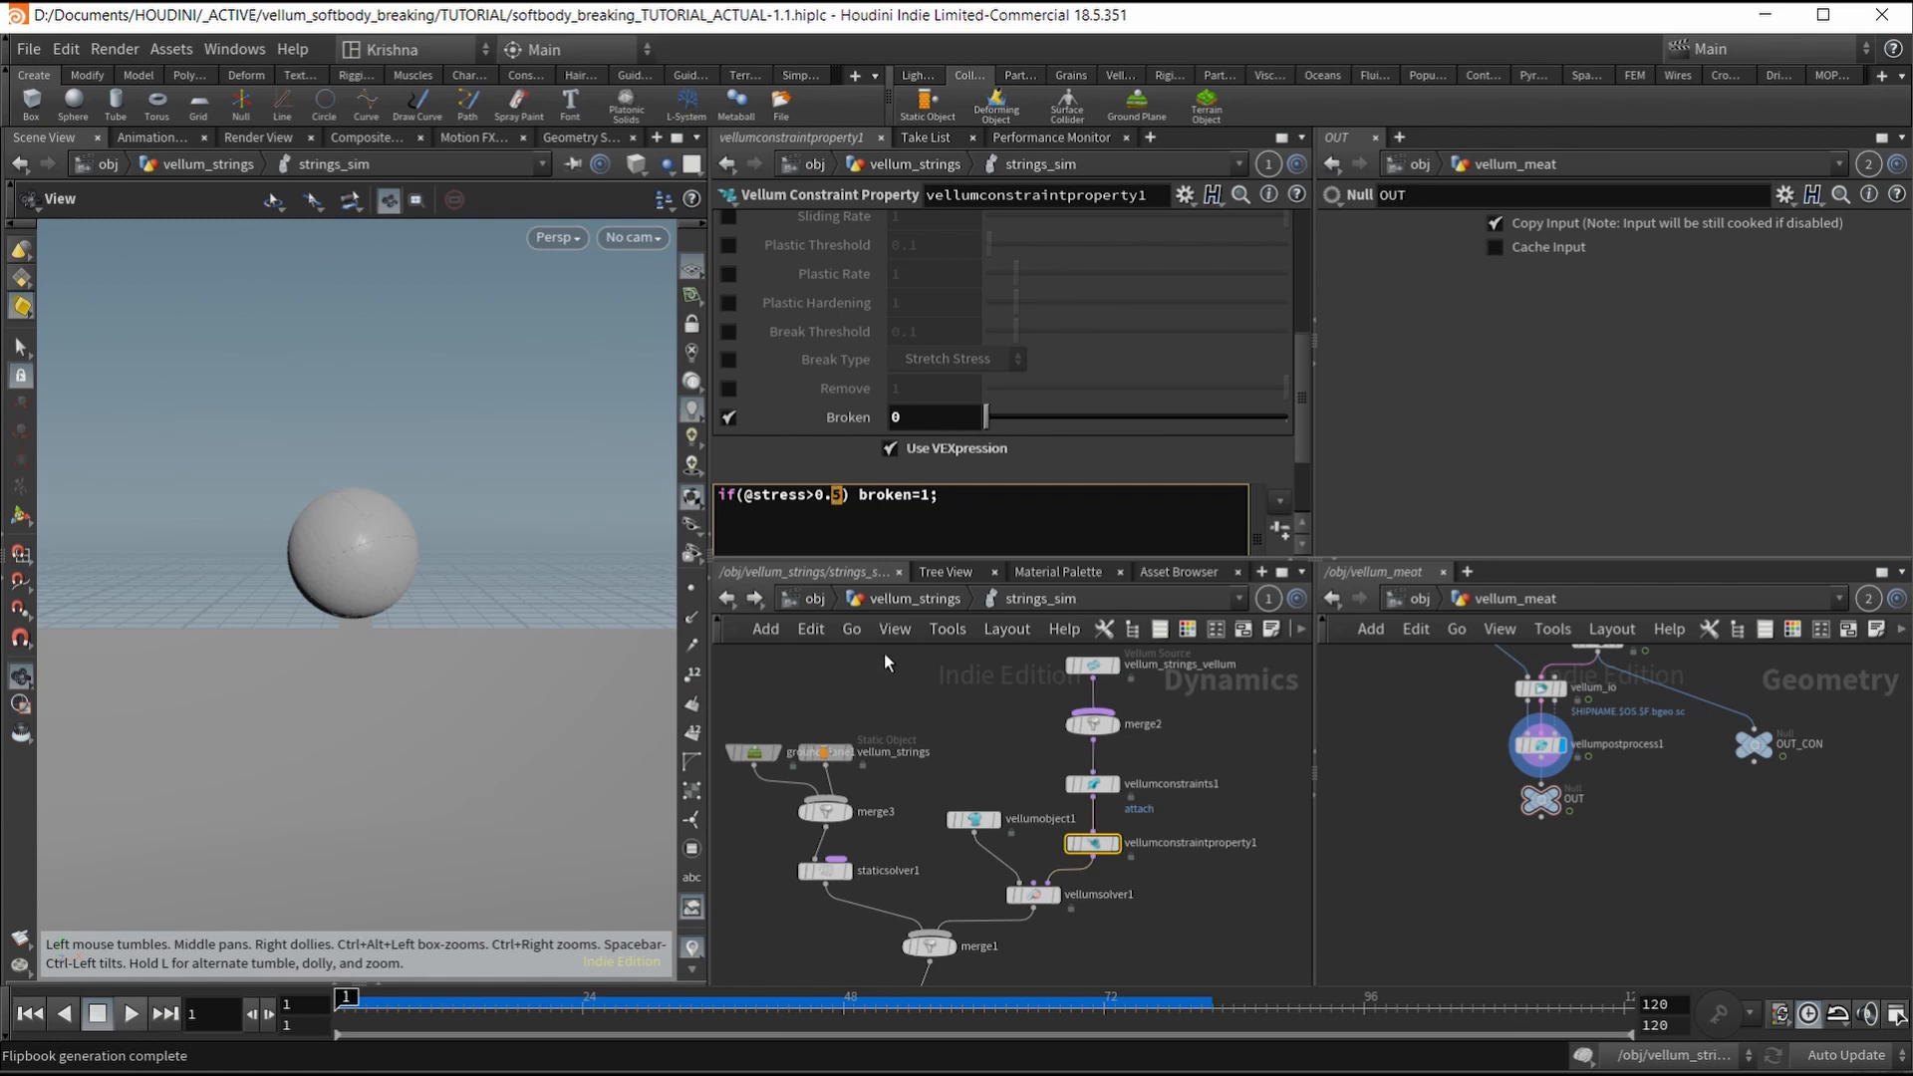
# Step: Return from the strings_sim network to the object level
pyautogui.click(881, 602)
pyautogui.click(819, 602)
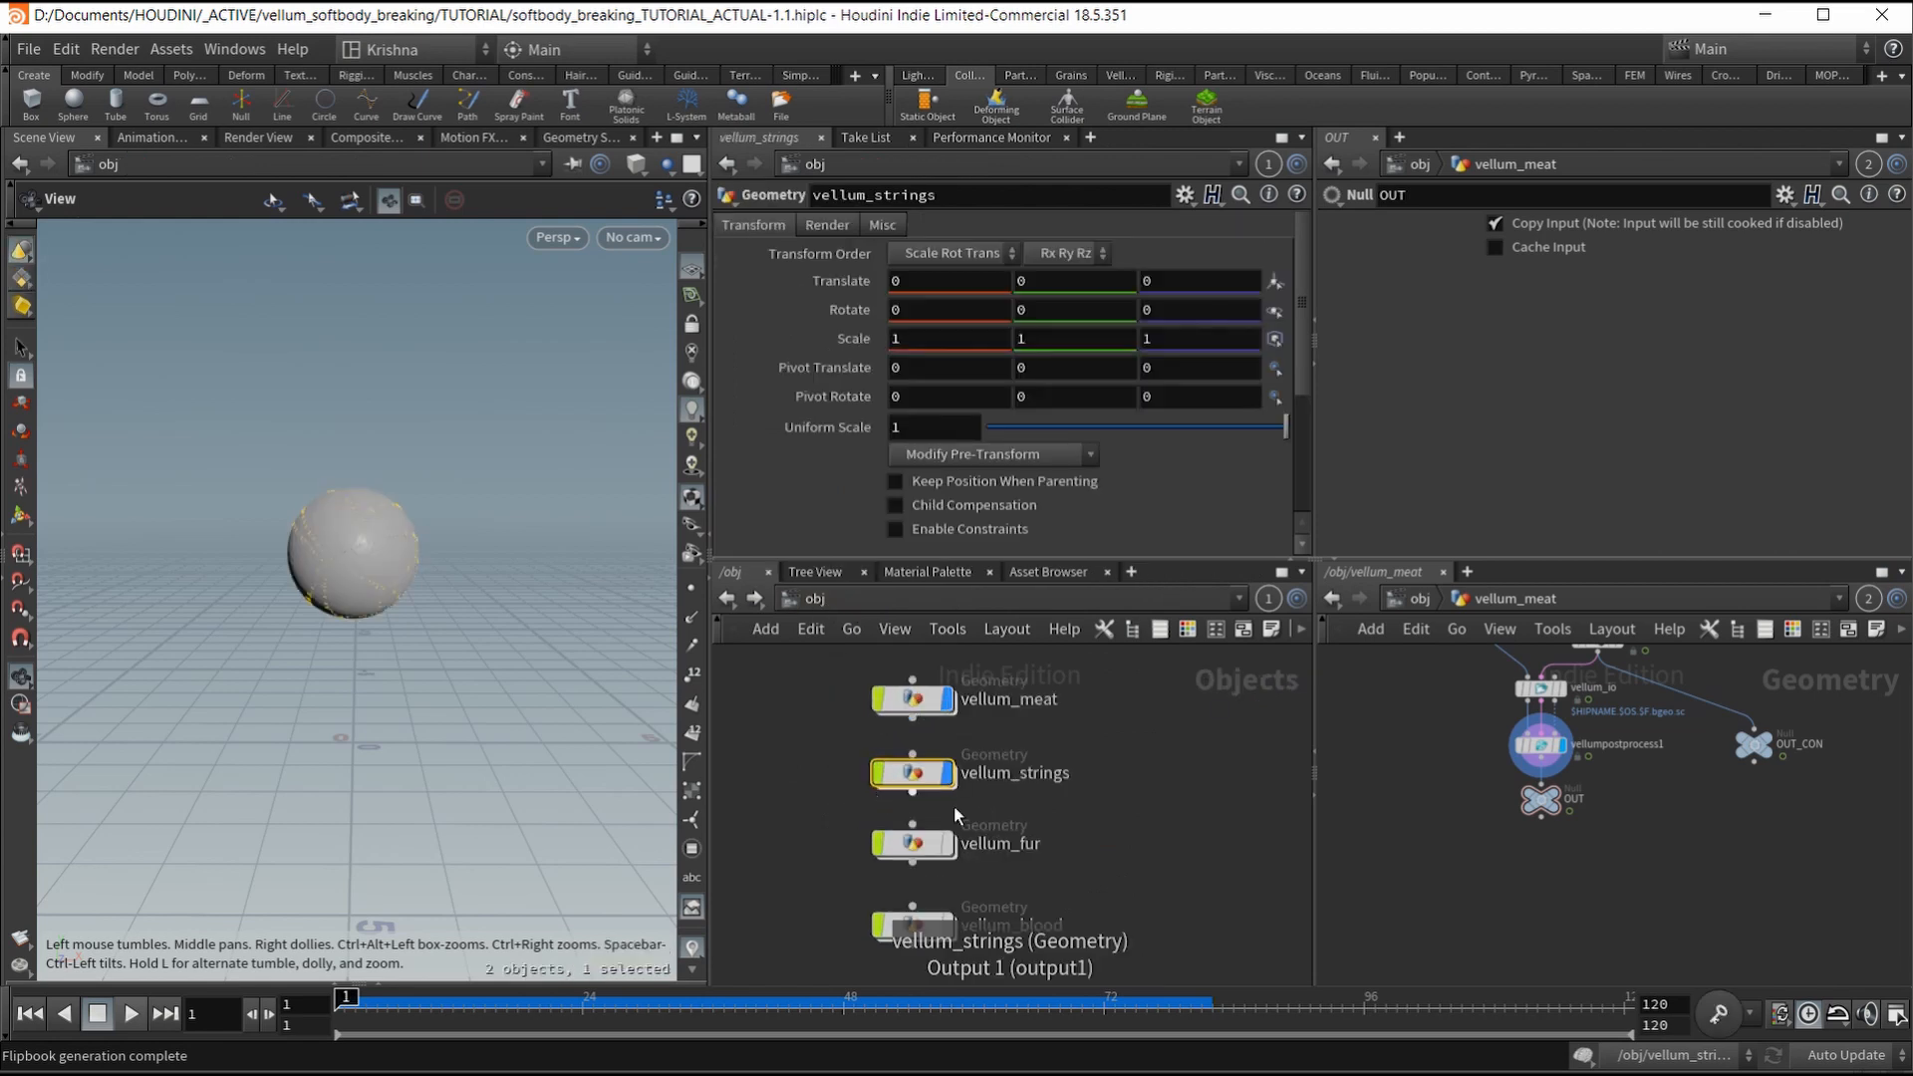
pyautogui.scroll(2, 996, 812)
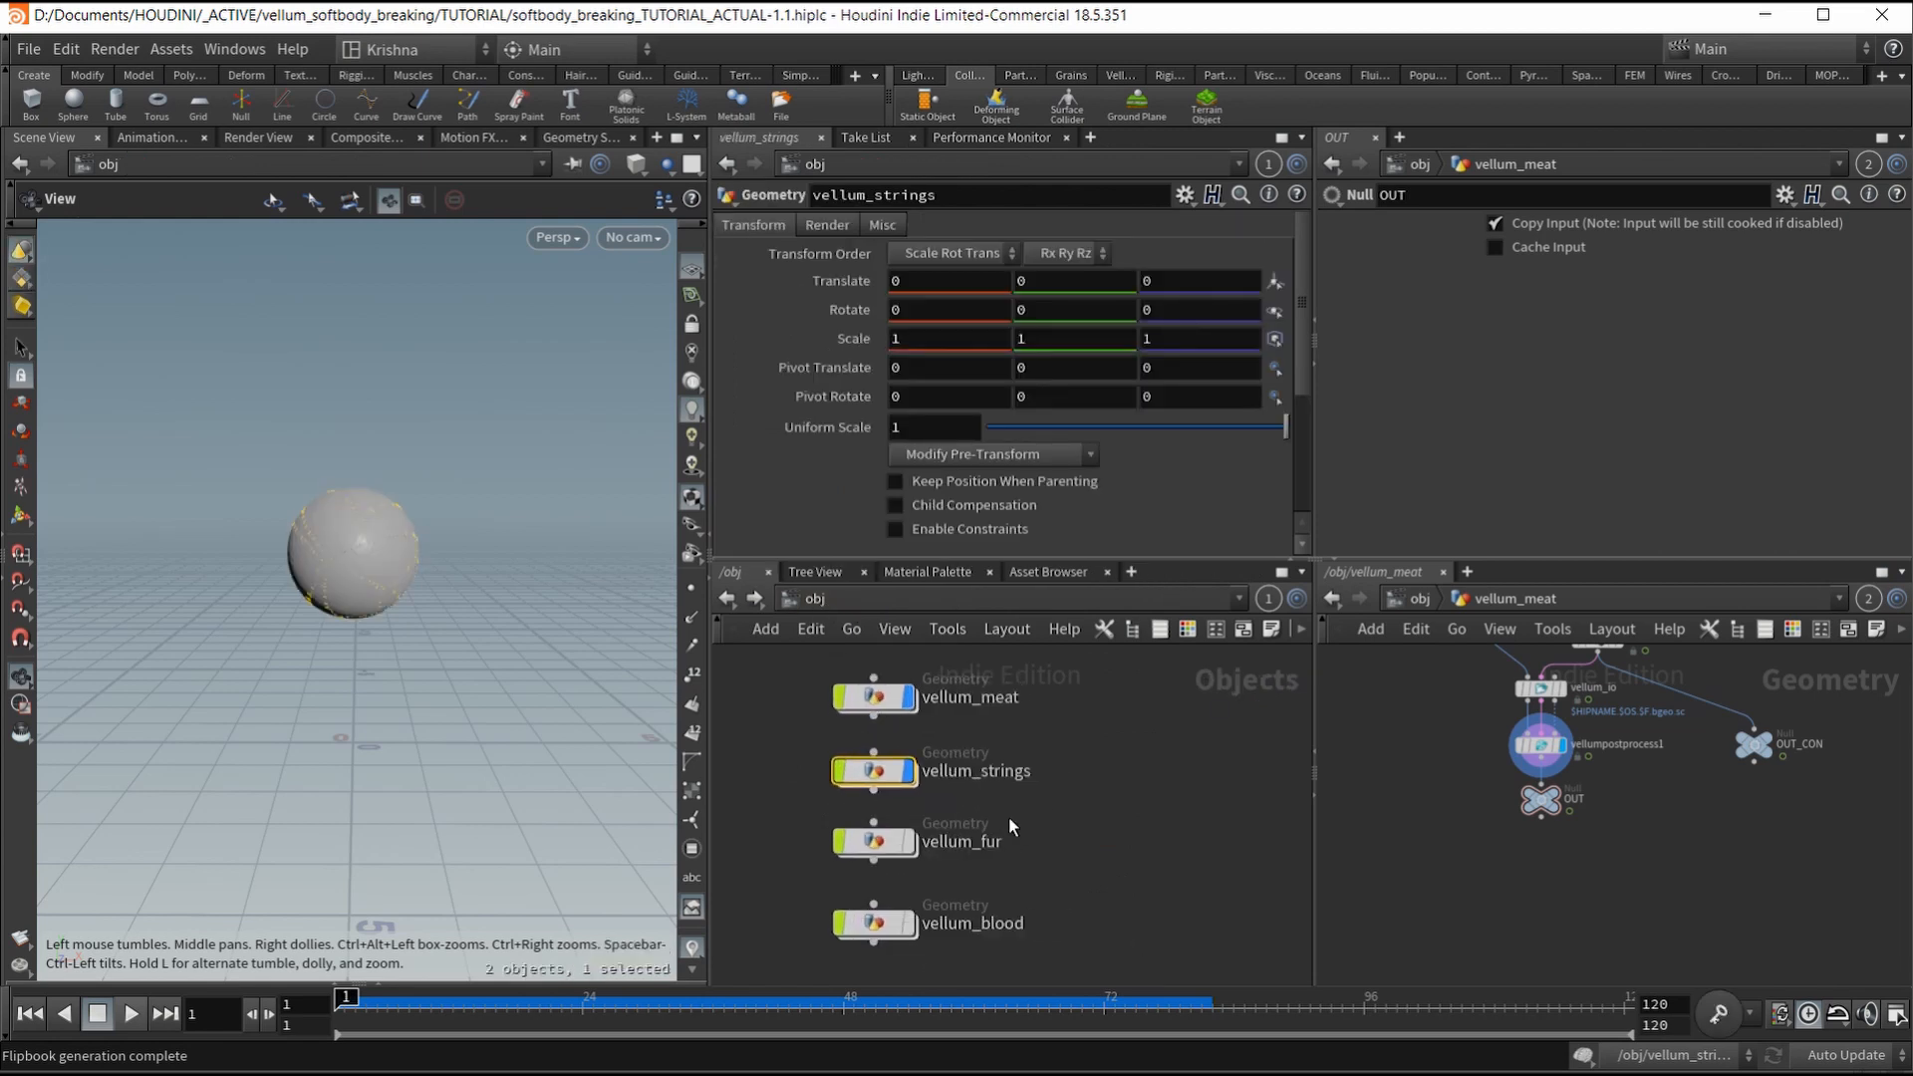